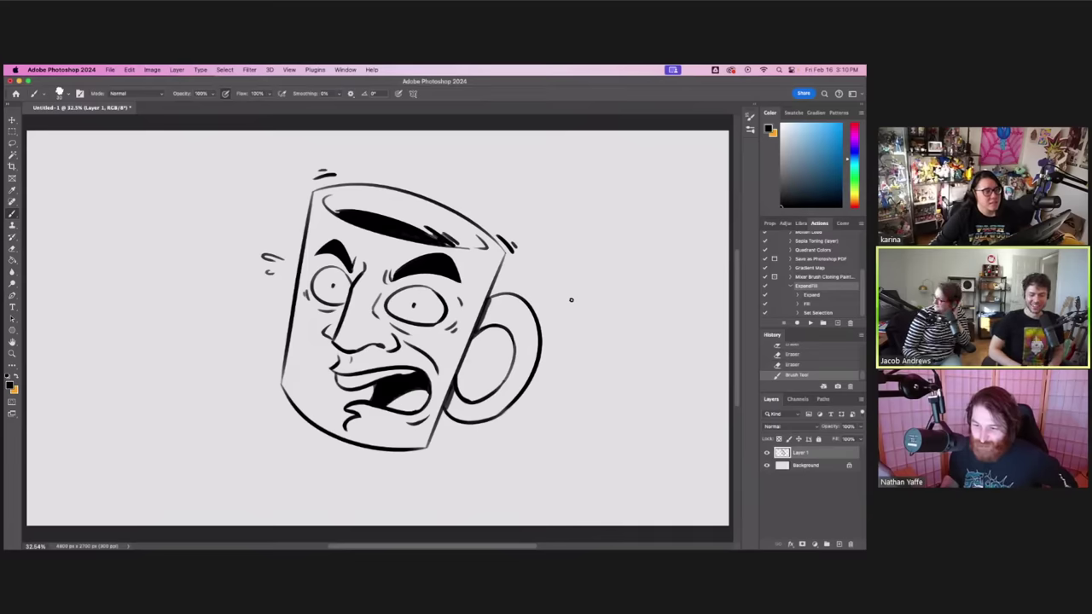
- Hide the mug sketch on Layer 1 and fill a new layer above it with solid black
{"action": "left_click", "coordinate": [766, 452]}
{"action": "left_click", "coordinate": [766, 452]}
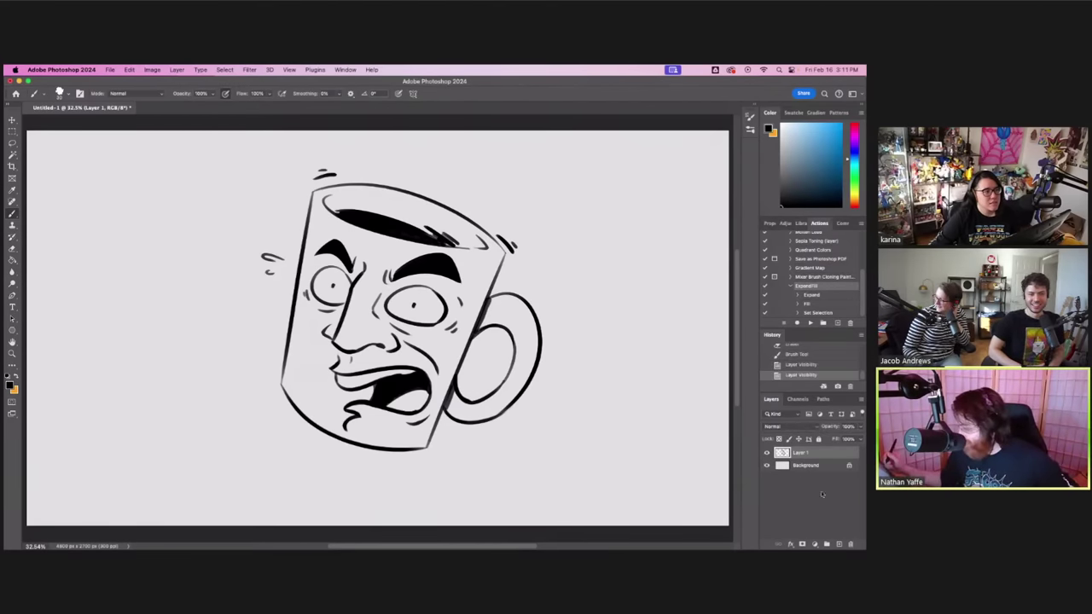
{"action": "left_click", "coordinate": [766, 465]}
{"action": "left_click", "coordinate": [839, 543]}
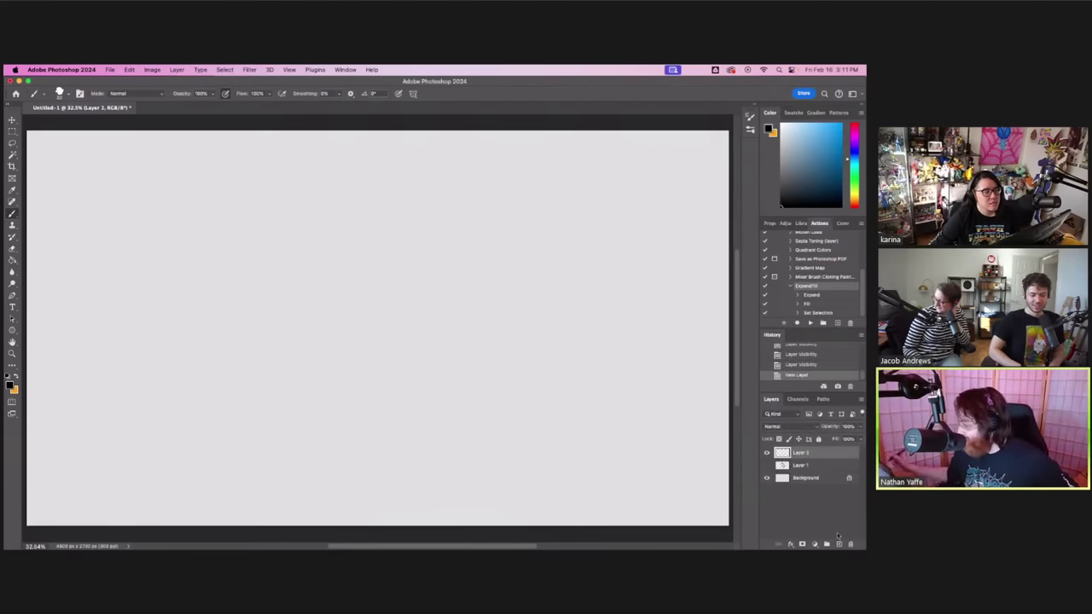
{"action": "left_click", "coordinate": [13, 260]}
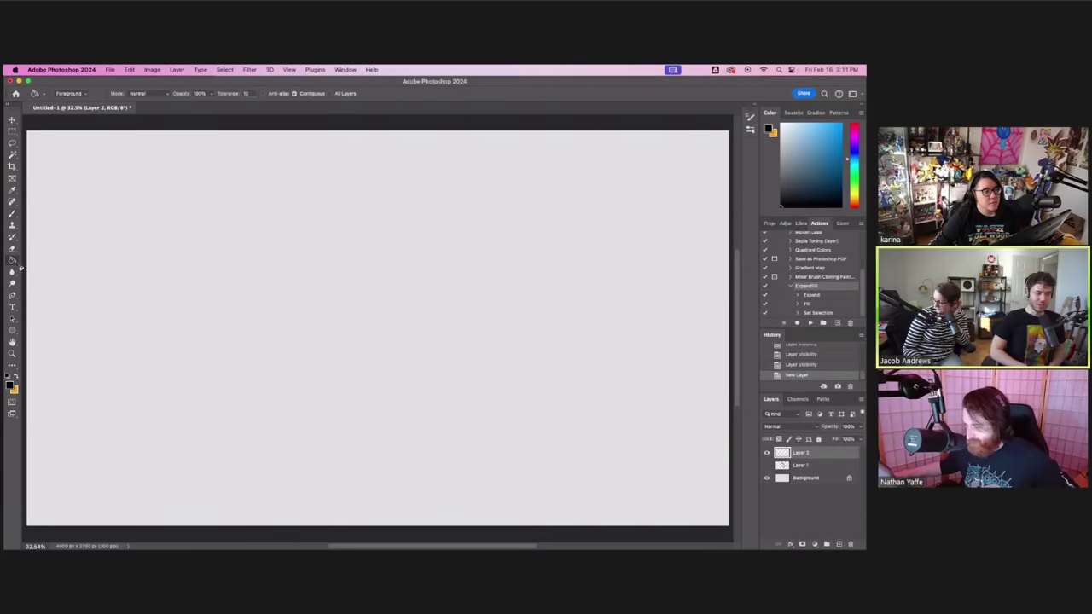
{"action": "left_click", "coordinate": [325, 302]}
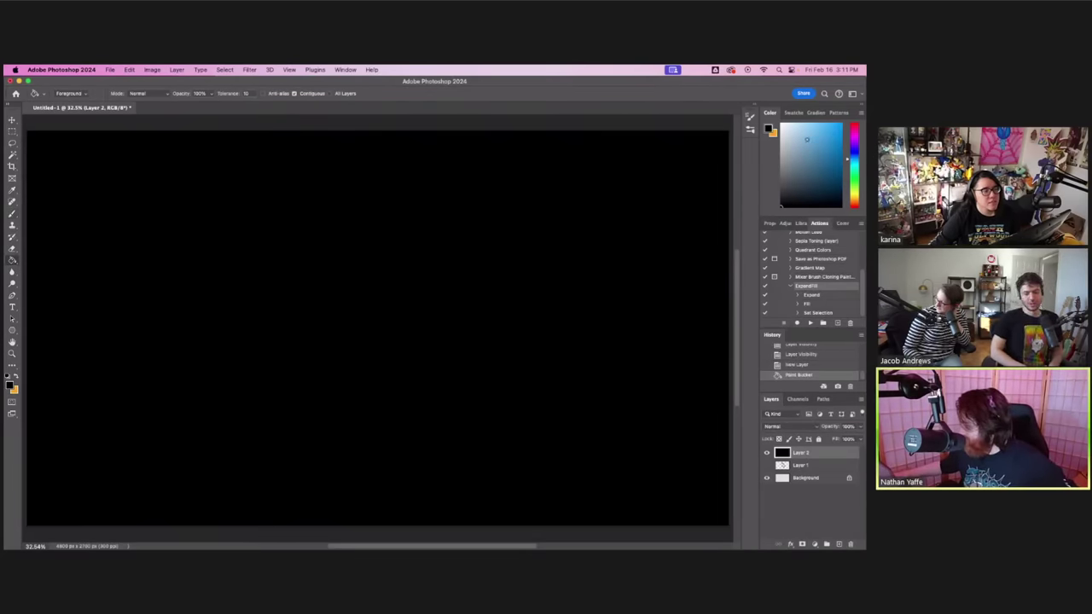
- Set the foreground color to white and add an empty layer above the black fill for brush drawing
{"action": "left_click", "coordinate": [781, 125]}
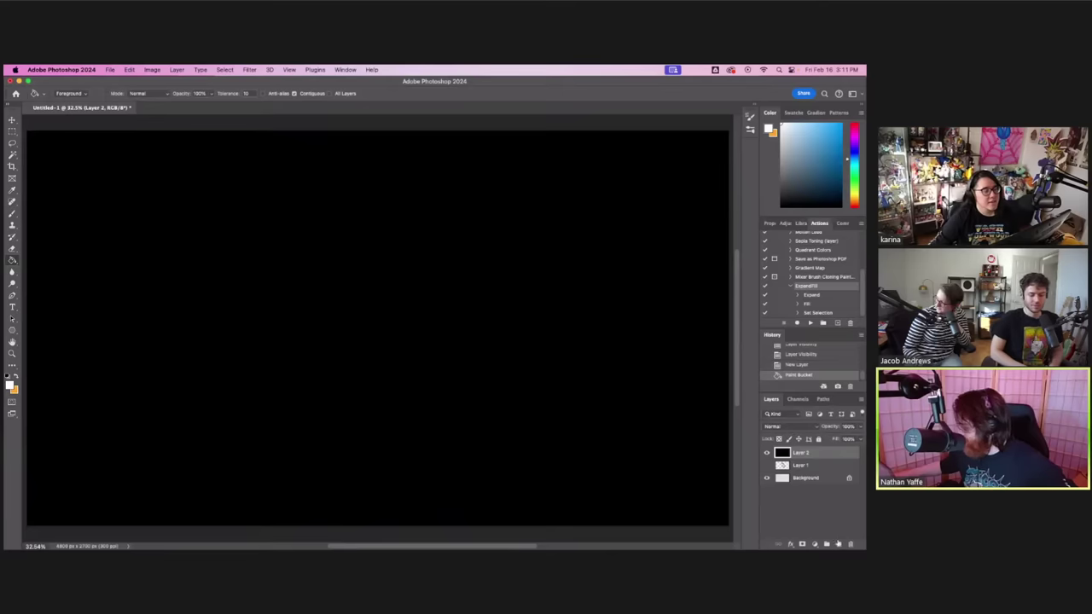
{"action": "left_click", "coordinate": [837, 543]}
{"action": "key", "text": "b"}
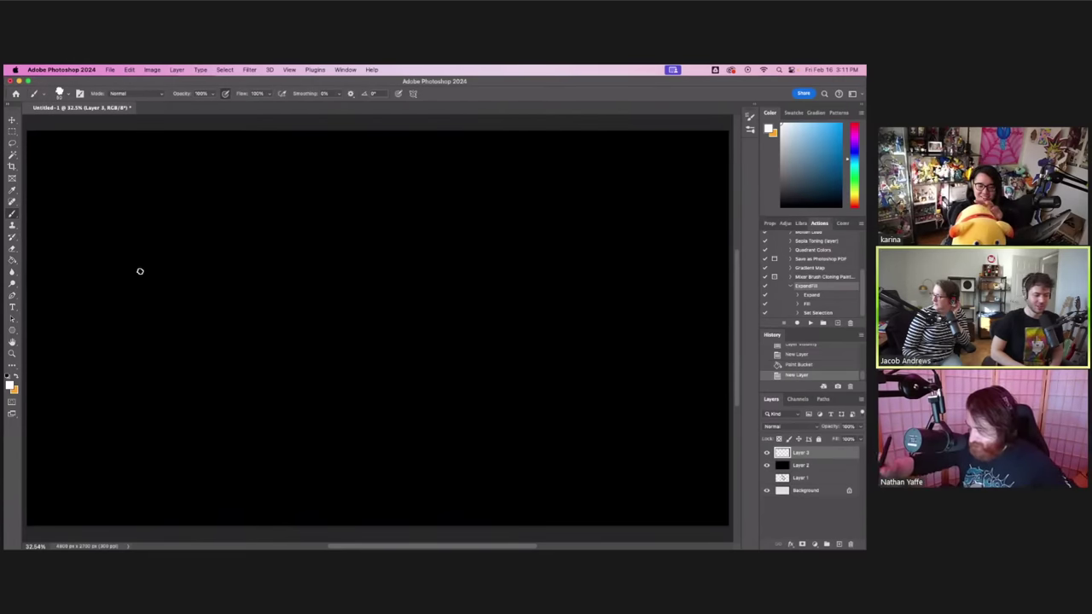
{"action": "mouse_move", "coordinate": [128, 284]}
{"action": "left_mouse_down"}
{"action": "mouse_move", "coordinate": [168, 214]}
{"action": "mouse_move", "coordinate": [290, 214]}
{"action": "mouse_move", "coordinate": [378, 248]}
{"action": "left_mouse_up"}
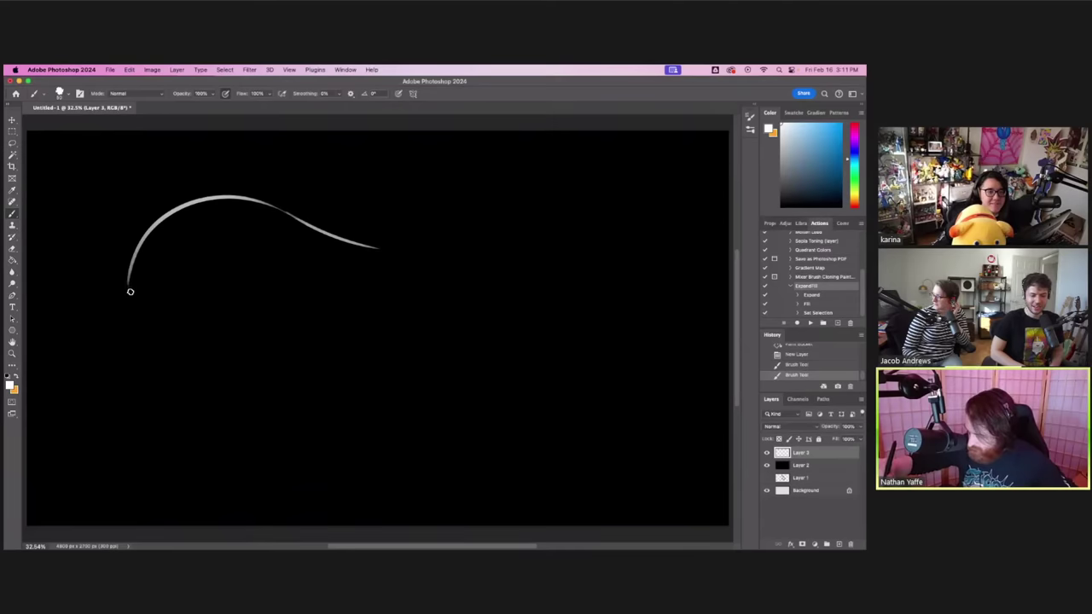
{"action": "left_click_drag", "start_coordinate": [130, 292], "coordinate": [234, 343]}
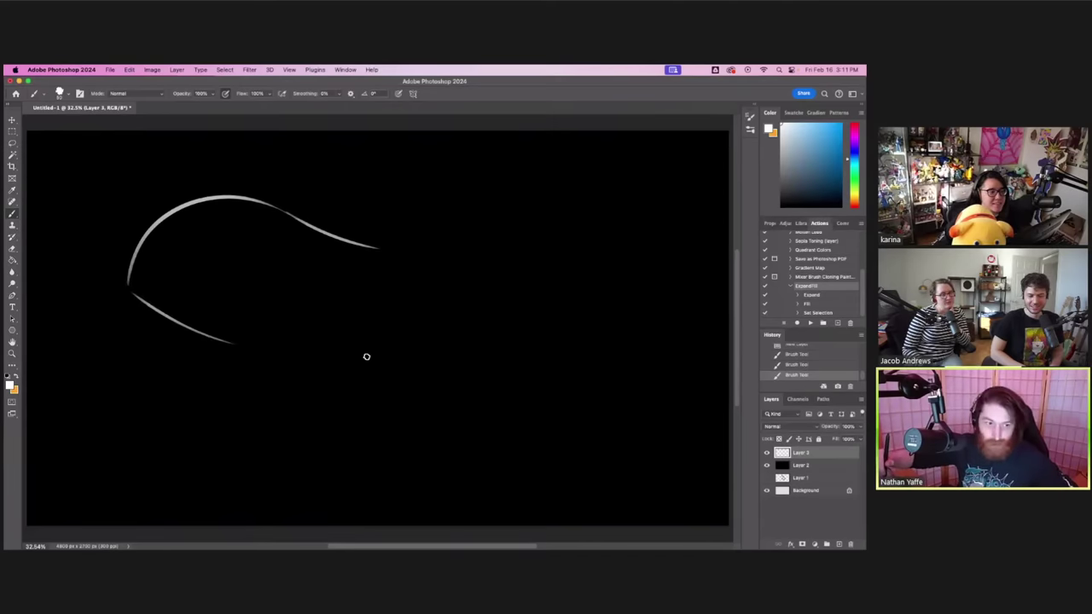
{"action": "left_click_drag", "start_coordinate": [231, 347], "coordinate": [328, 359]}
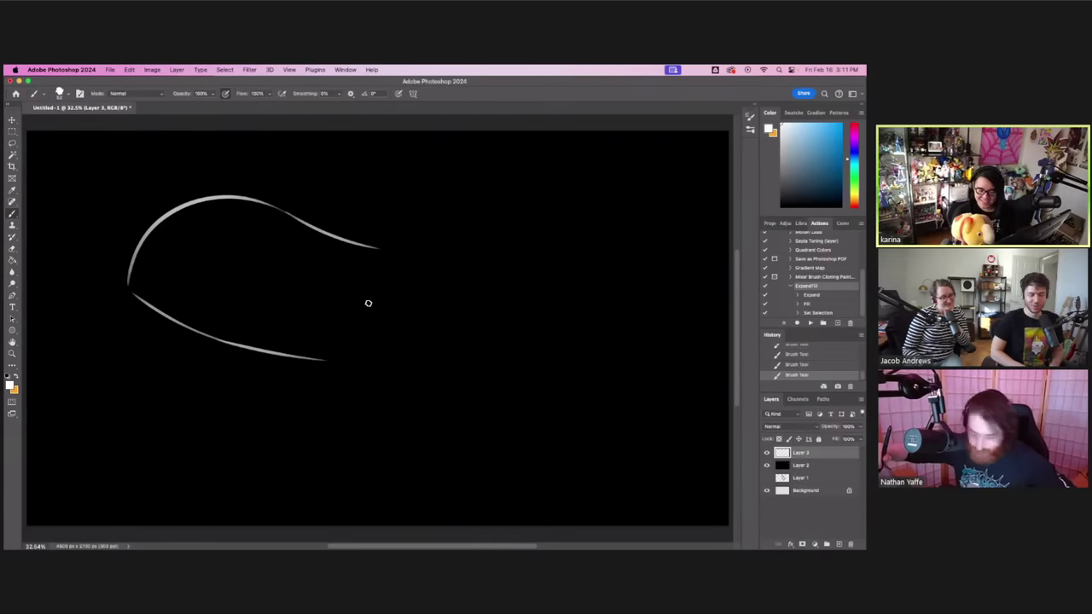
{"action": "key", "text": "super+z"}
{"action": "key", "text": "super+z"}
{"action": "key", "text": "super+z"}
{"action": "key", "text": "super+z"}
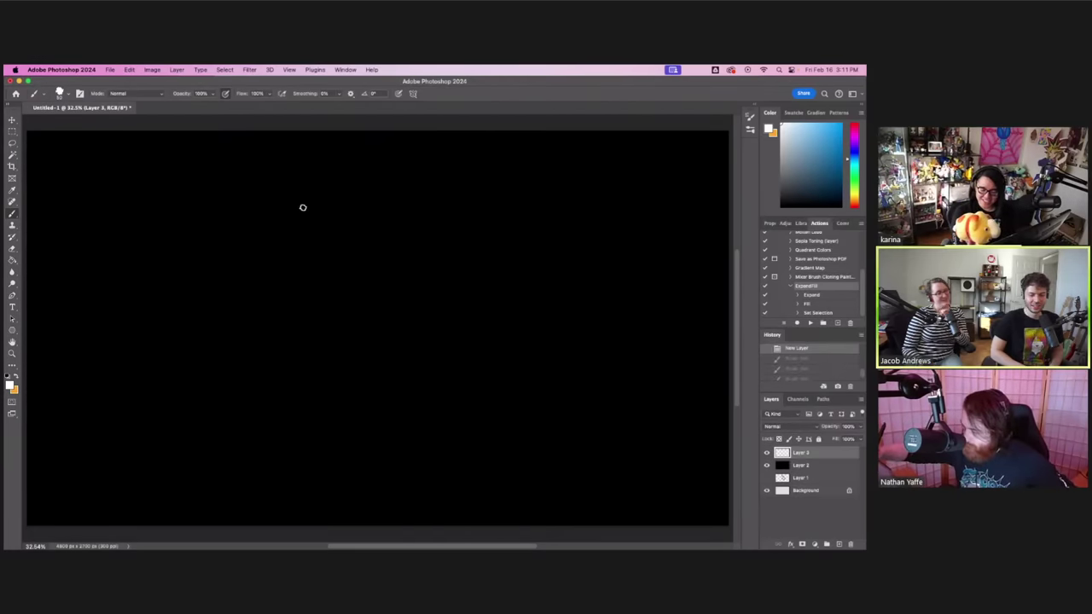
{"action": "left_click_drag", "start_coordinate": [128, 235], "coordinate": [229, 200]}
{"action": "key", "text": "super+z"}
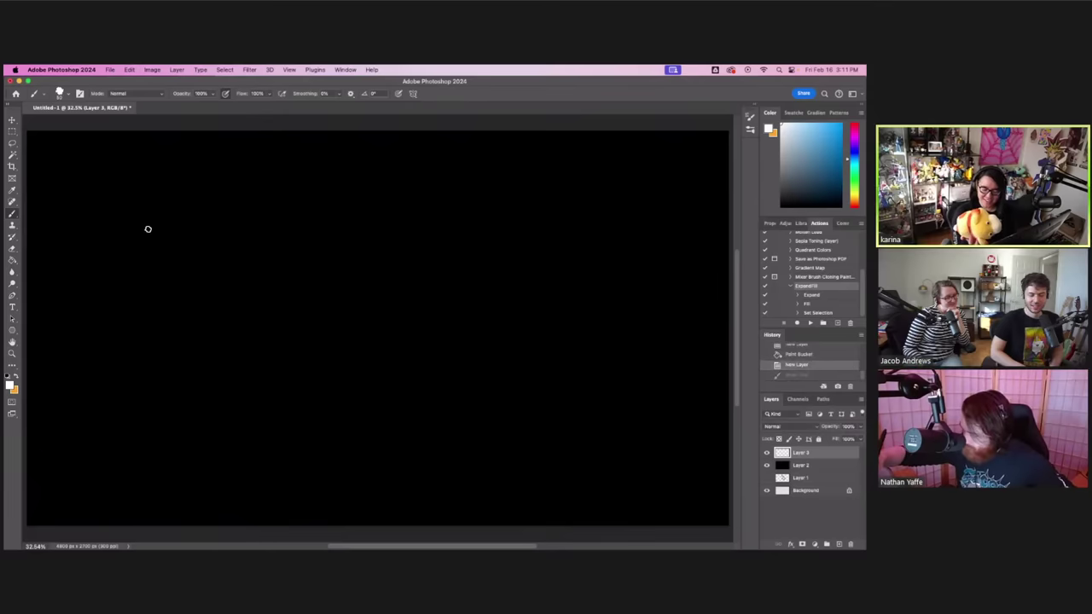
- Paint the whale's rounded snout, long throat line and dipping upper back in white strokes on the new layer
{"action": "mouse_move", "coordinate": [147, 230]}
{"action": "left_mouse_down"}
{"action": "mouse_move", "coordinate": [139, 193]}
{"action": "mouse_move", "coordinate": [173, 158]}
{"action": "mouse_move", "coordinate": [247, 201]}
{"action": "mouse_move", "coordinate": [211, 182]}
{"action": "mouse_move", "coordinate": [288, 240]}
{"action": "left_mouse_up"}
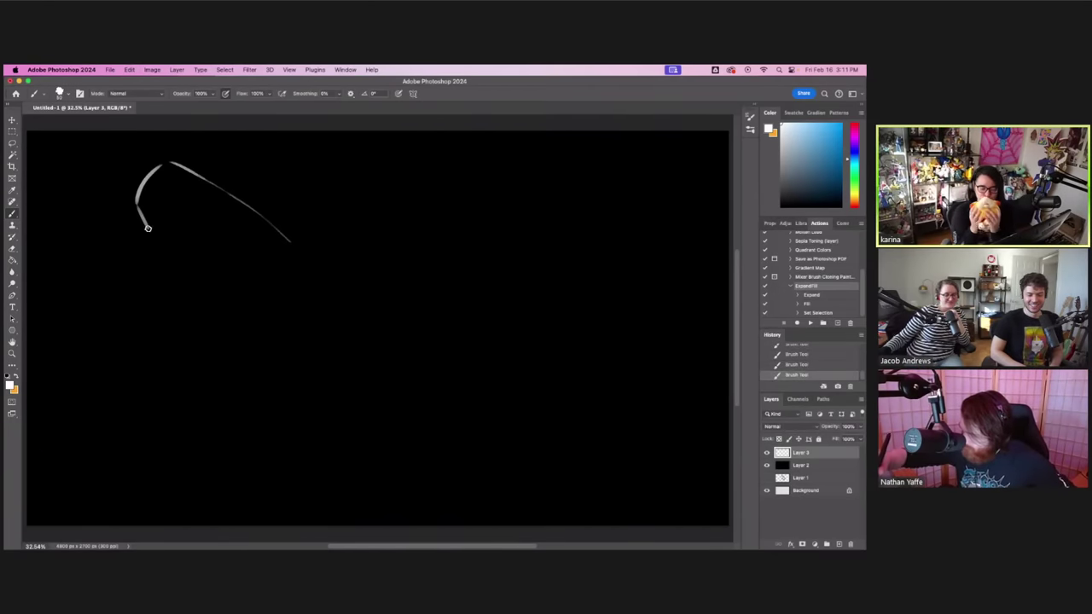
{"action": "left_click_drag", "start_coordinate": [148, 227], "coordinate": [188, 292]}
{"action": "key", "text": "super+z"}
{"action": "mouse_move", "coordinate": [139, 205]}
{"action": "left_mouse_down"}
{"action": "mouse_move", "coordinate": [203, 348]}
{"action": "mouse_move", "coordinate": [266, 416]}
{"action": "left_mouse_up"}
{"action": "mouse_move", "coordinate": [265, 224]}
{"action": "left_mouse_down"}
{"action": "mouse_move", "coordinate": [351, 273]}
{"action": "mouse_move", "coordinate": [437, 252]}
{"action": "left_mouse_up"}
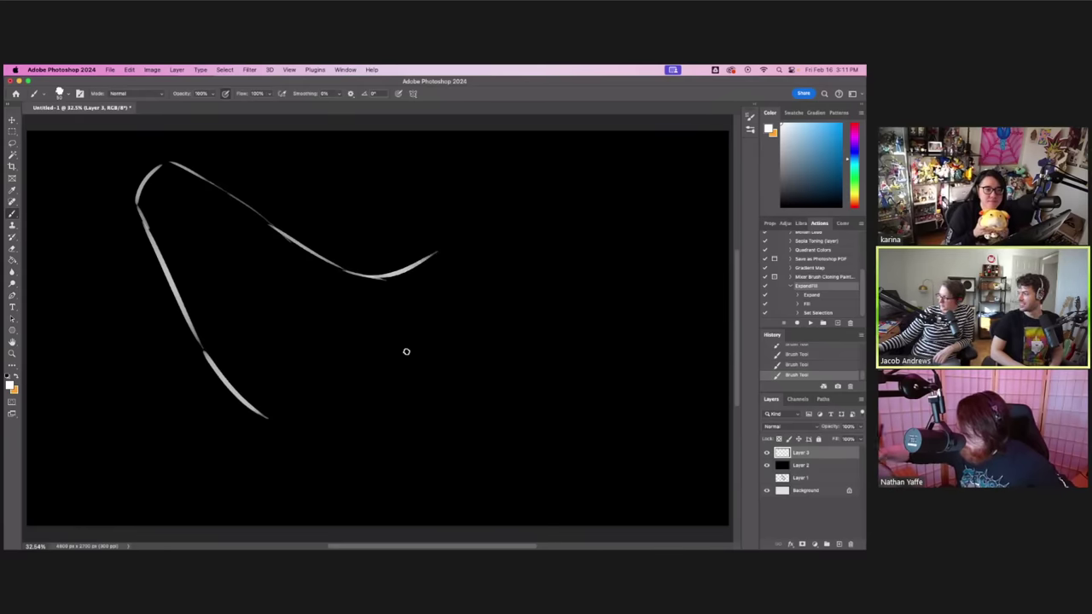
- Paint the whale's curved belly and continue both body contours into a tapering tail stock
{"action": "left_click_drag", "start_coordinate": [377, 435], "coordinate": [424, 422]}
{"action": "key", "text": "super+z"}
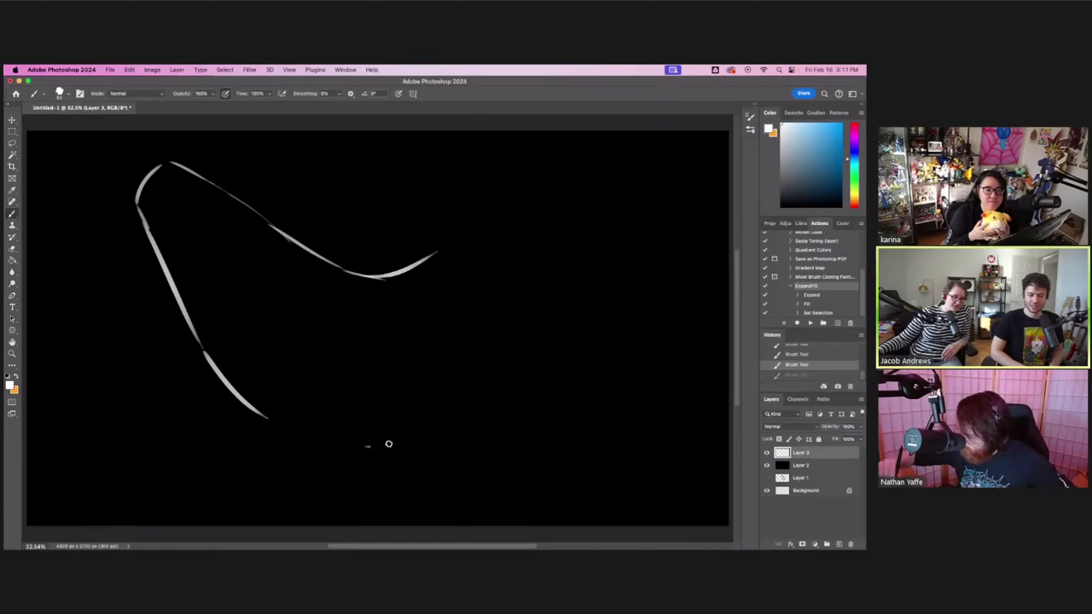
{"action": "mouse_move", "coordinate": [367, 445]}
{"action": "left_mouse_down"}
{"action": "mouse_move", "coordinate": [467, 389]}
{"action": "mouse_move", "coordinate": [507, 332]}
{"action": "left_mouse_up"}
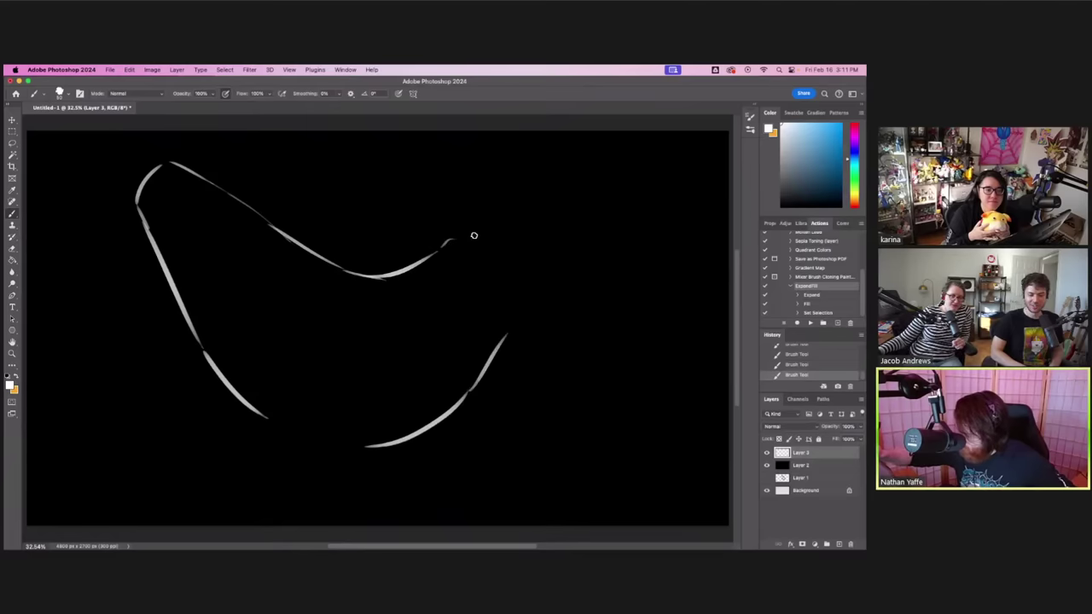
{"action": "left_click_drag", "start_coordinate": [465, 241], "coordinate": [602, 295]}
{"action": "mouse_move", "coordinate": [510, 334]}
{"action": "left_mouse_down"}
{"action": "mouse_move", "coordinate": [566, 329]}
{"action": "mouse_move", "coordinate": [617, 342]}
{"action": "left_mouse_up"}
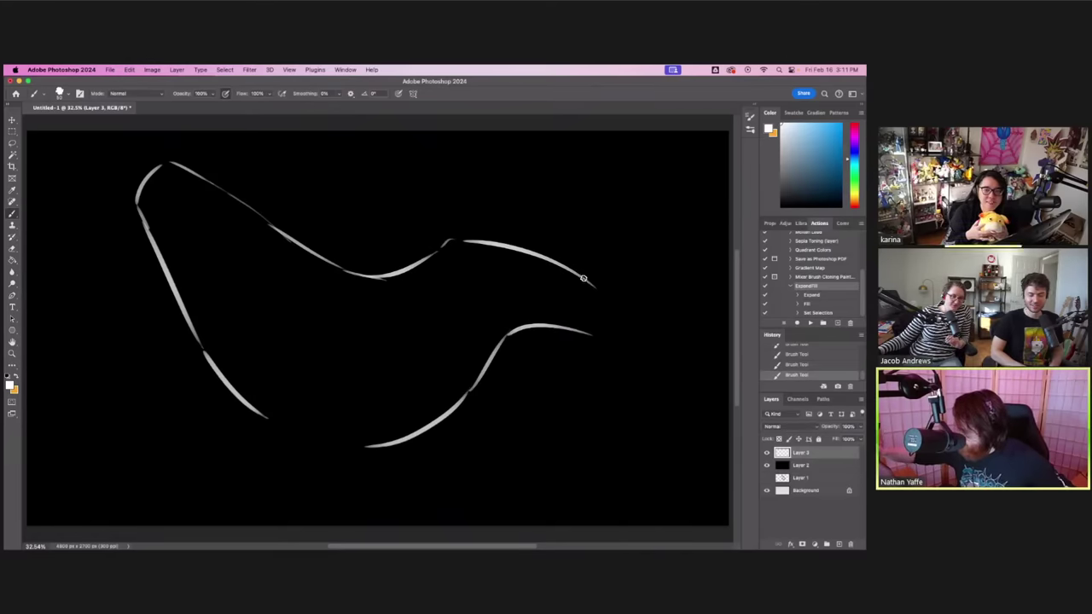
{"action": "mouse_move", "coordinate": [584, 278]}
{"action": "left_mouse_down"}
{"action": "mouse_move", "coordinate": [636, 326]}
{"action": "mouse_move", "coordinate": [642, 369]}
{"action": "left_mouse_up"}
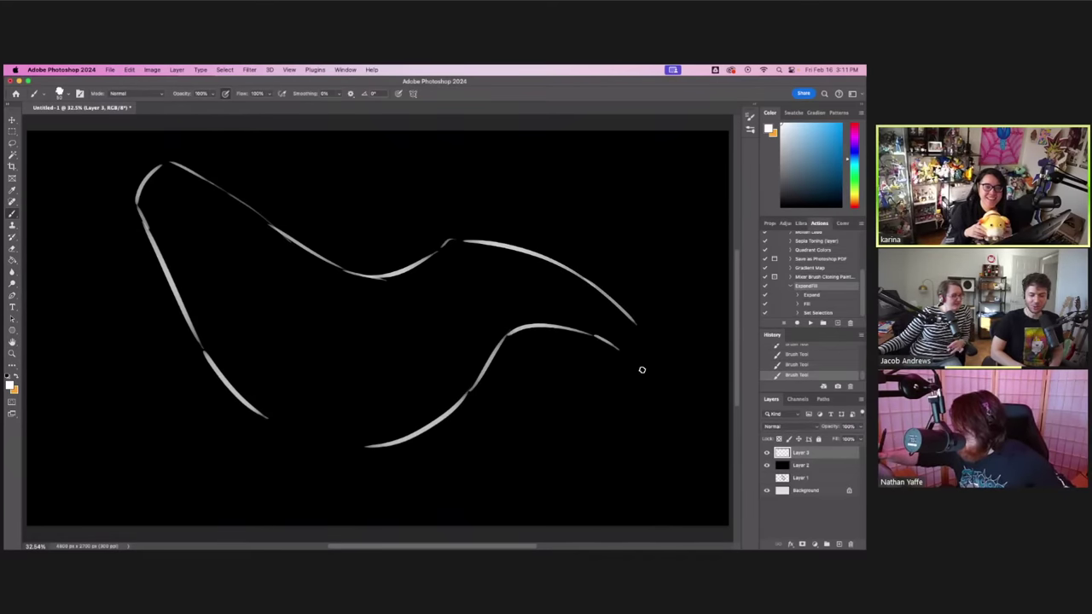
- Draw the two pointed tail flukes at the end of the whale's tail stock
{"action": "mouse_move", "coordinate": [636, 324]}
{"action": "left_mouse_down"}
{"action": "mouse_move", "coordinate": [658, 362]}
{"action": "mouse_move", "coordinate": [599, 401]}
{"action": "mouse_move", "coordinate": [625, 465]}
{"action": "mouse_move", "coordinate": [654, 425]}
{"action": "left_mouse_up"}
{"action": "key", "text": "super+z"}
{"action": "mouse_move", "coordinate": [653, 423]}
{"action": "left_mouse_down"}
{"action": "mouse_move", "coordinate": [654, 393]}
{"action": "mouse_move", "coordinate": [664, 413]}
{"action": "left_mouse_up"}
{"action": "key", "text": "super+z"}
{"action": "mouse_move", "coordinate": [642, 336]}
{"action": "left_mouse_down"}
{"action": "mouse_move", "coordinate": [697, 358]}
{"action": "mouse_move", "coordinate": [719, 419]}
{"action": "mouse_move", "coordinate": [713, 390]}
{"action": "left_mouse_up"}
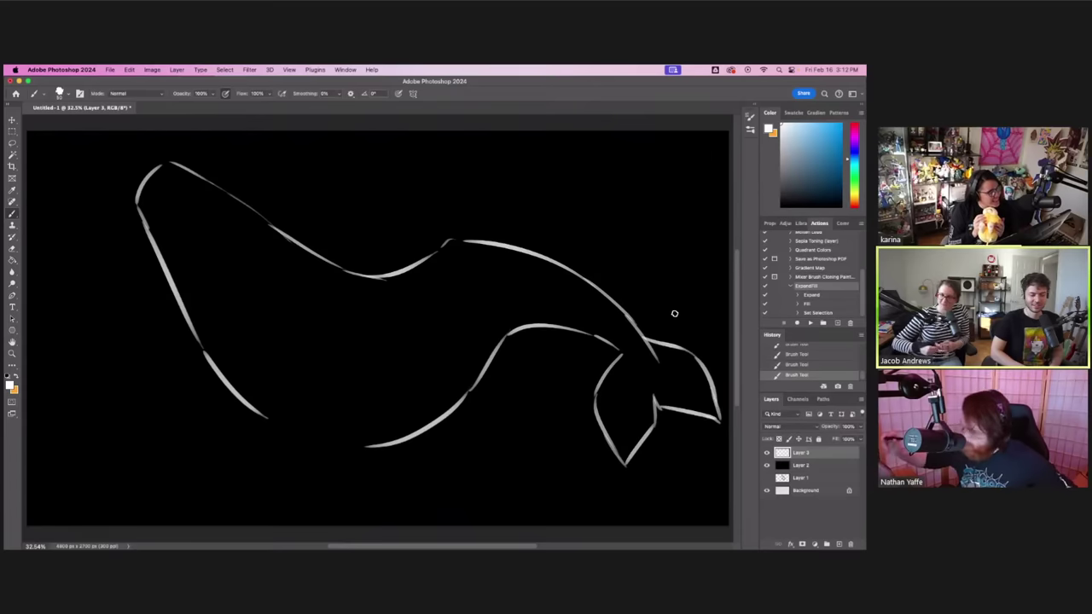
- Draw two pointed front flippers beneath the whale's throat, reworking the rear edge of the nearer one
{"action": "mouse_move", "coordinate": [290, 410]}
{"action": "left_mouse_down"}
{"action": "mouse_move", "coordinate": [292, 436]}
{"action": "mouse_move", "coordinate": [373, 499]}
{"action": "mouse_move", "coordinate": [363, 495]}
{"action": "mouse_move", "coordinate": [372, 458]}
{"action": "mouse_move", "coordinate": [327, 416]}
{"action": "left_mouse_up"}
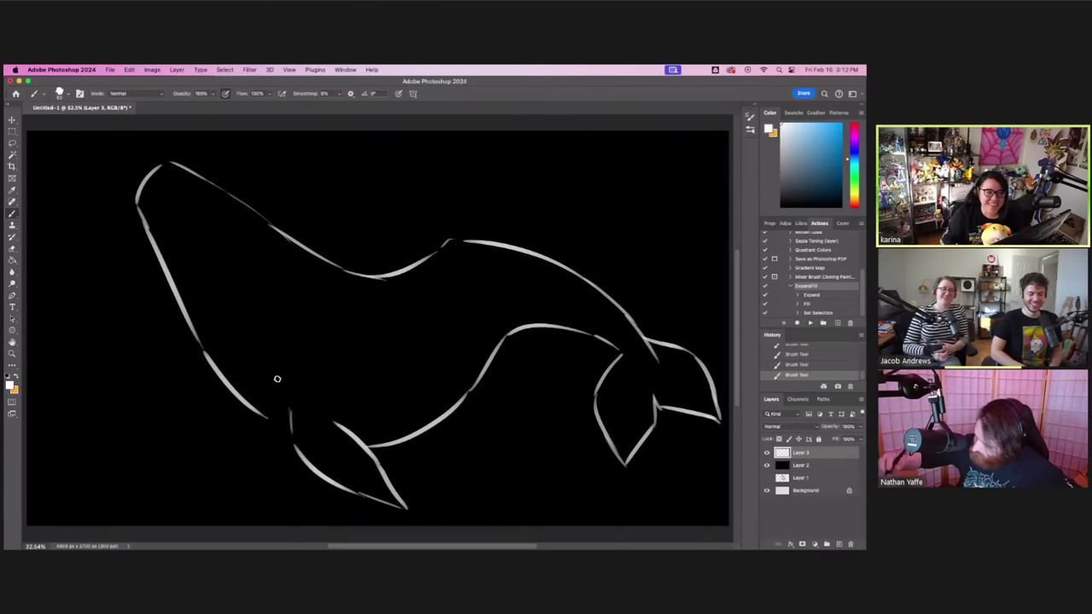
{"action": "key", "text": "super+z"}
{"action": "left_click_drag", "start_coordinate": [382, 475], "coordinate": [362, 425]}
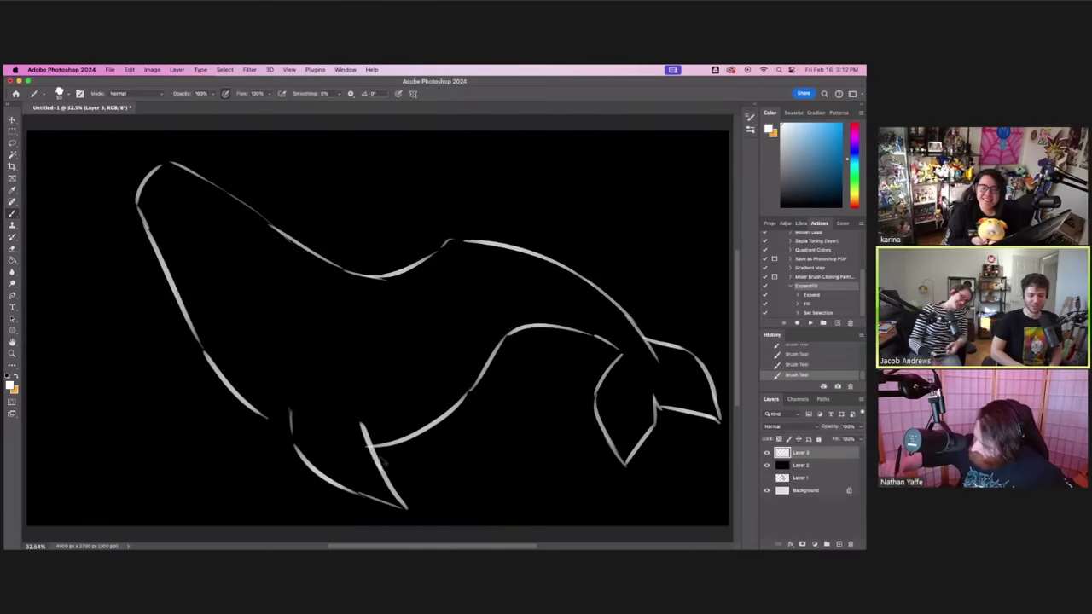
{"action": "key", "text": "super+z"}
{"action": "key", "text": "super+z"}
{"action": "left_click_drag", "start_coordinate": [400, 497], "coordinate": [330, 403]}
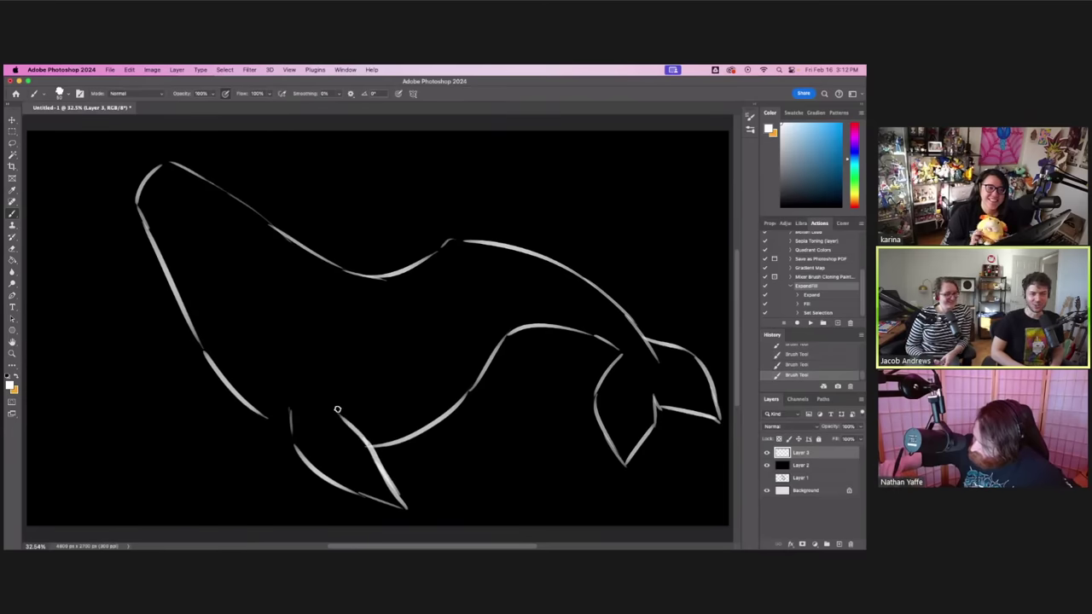
{"action": "mouse_move", "coordinate": [246, 410]}
{"action": "left_mouse_down"}
{"action": "mouse_move", "coordinate": [240, 440]}
{"action": "mouse_move", "coordinate": [305, 500]}
{"action": "mouse_move", "coordinate": [285, 443]}
{"action": "left_mouse_up"}
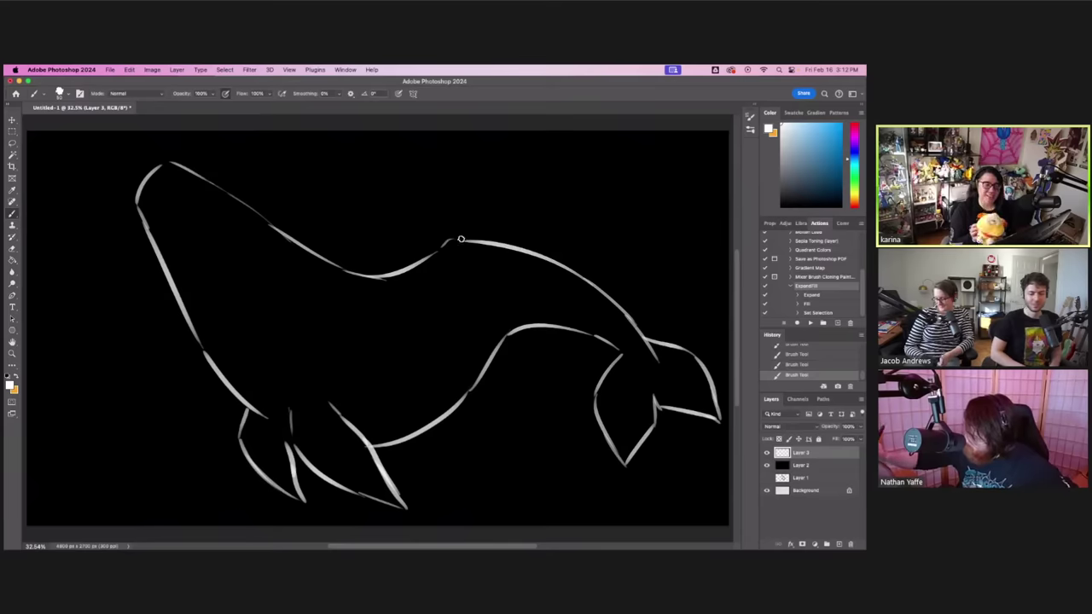
- Draw a small dorsal fin on the whale's back and two small rear fins under its belly
{"action": "mouse_move", "coordinate": [434, 251]}
{"action": "left_mouse_down"}
{"action": "mouse_move", "coordinate": [488, 227]}
{"action": "mouse_move", "coordinate": [484, 243]}
{"action": "left_mouse_up"}
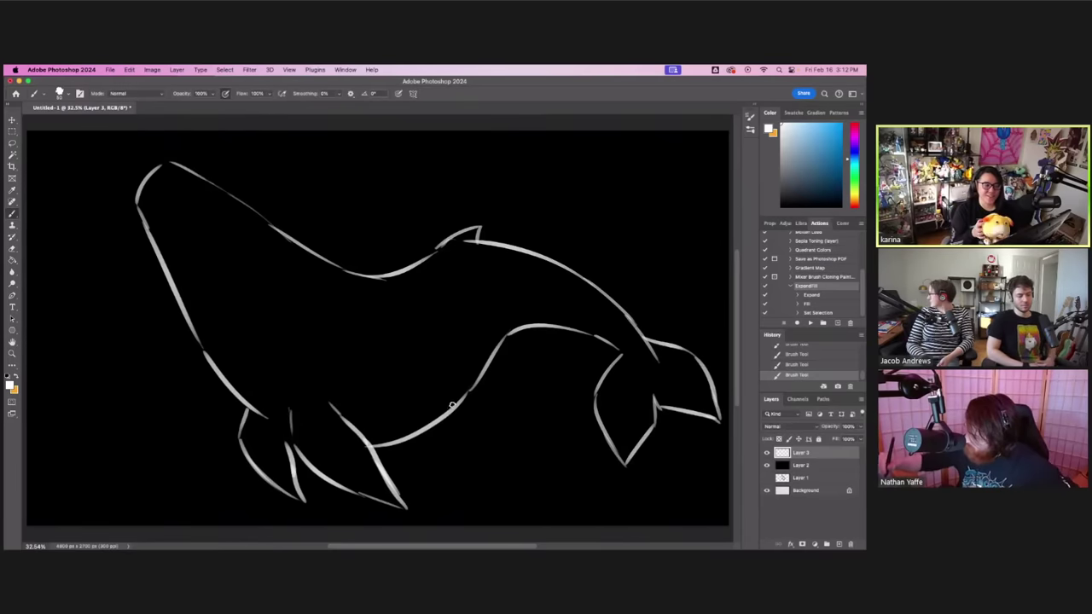
{"action": "mouse_move", "coordinate": [441, 397]}
{"action": "left_mouse_down"}
{"action": "mouse_move", "coordinate": [476, 426]}
{"action": "mouse_move", "coordinate": [510, 425]}
{"action": "mouse_move", "coordinate": [471, 391]}
{"action": "mouse_move", "coordinate": [445, 388]}
{"action": "left_mouse_up"}
{"action": "mouse_move", "coordinate": [434, 437]}
{"action": "left_mouse_down"}
{"action": "mouse_move", "coordinate": [468, 442]}
{"action": "mouse_move", "coordinate": [443, 418]}
{"action": "mouse_move", "coordinate": [449, 430]}
{"action": "left_mouse_up"}
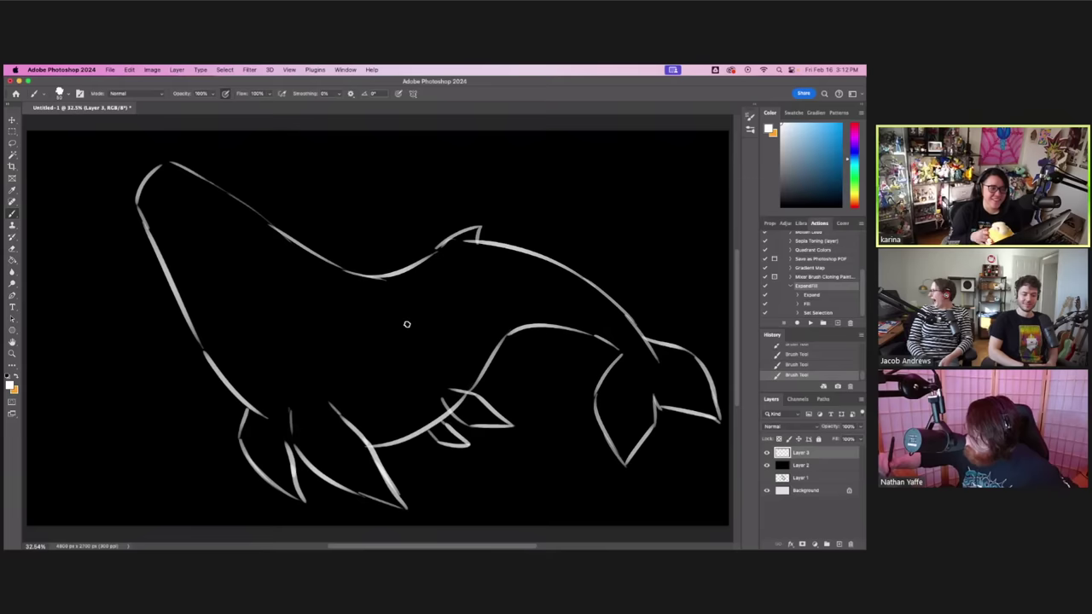
- Erase the body outline where it overlaps the small rear fins under the whale's belly
{"action": "key", "text": "e"}
{"action": "left_click", "coordinate": [268, 180]}
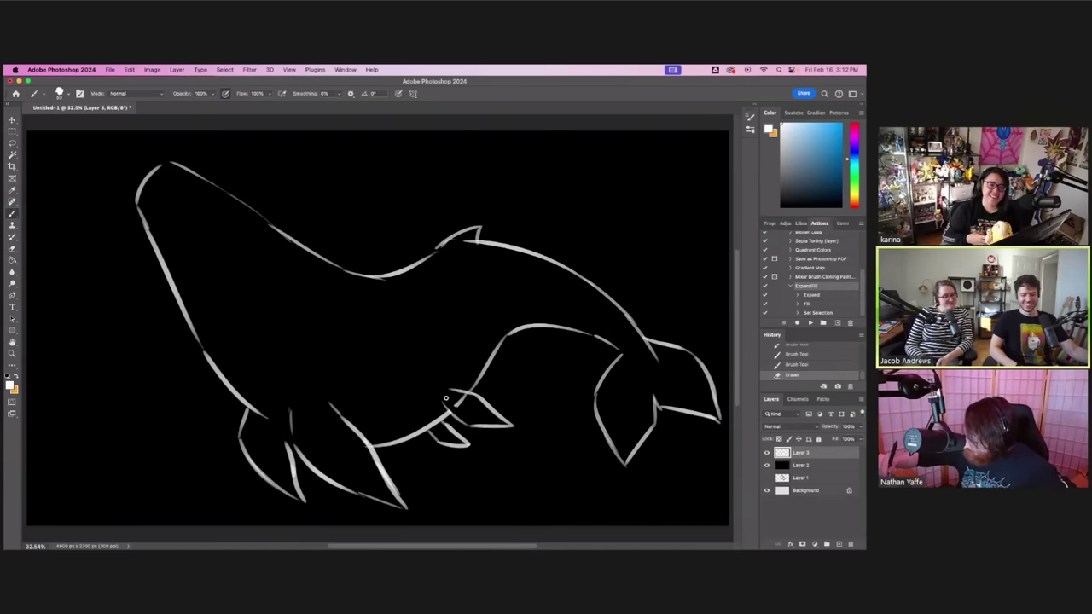
{"action": "left_click_drag", "start_coordinate": [449, 393], "coordinate": [459, 396]}
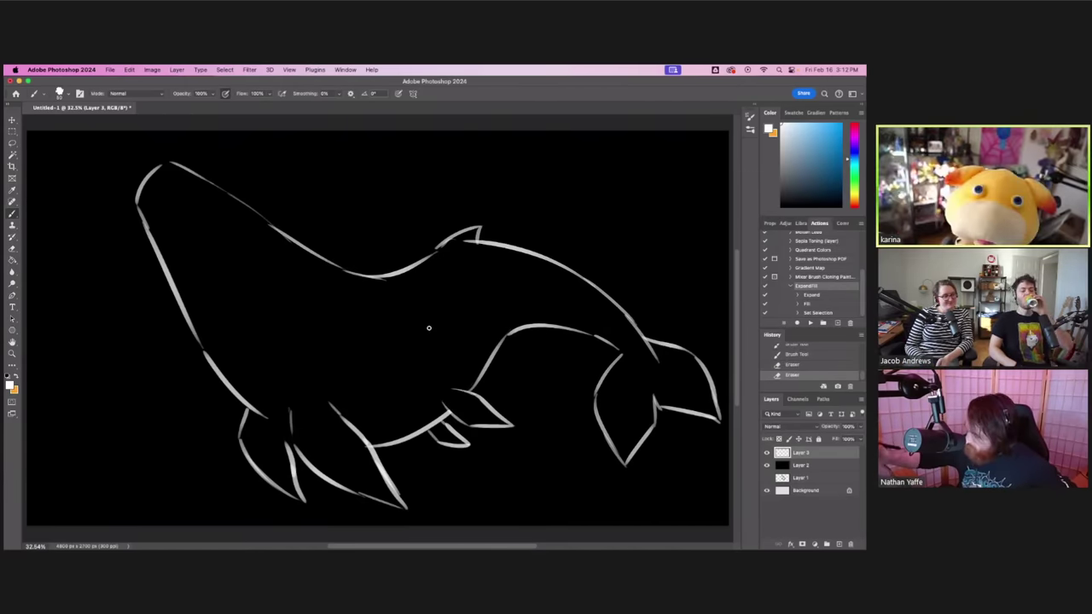
- Paint the whale's eye as two small white spots on the side of the head, one above the other
{"action": "key", "text": "b"}
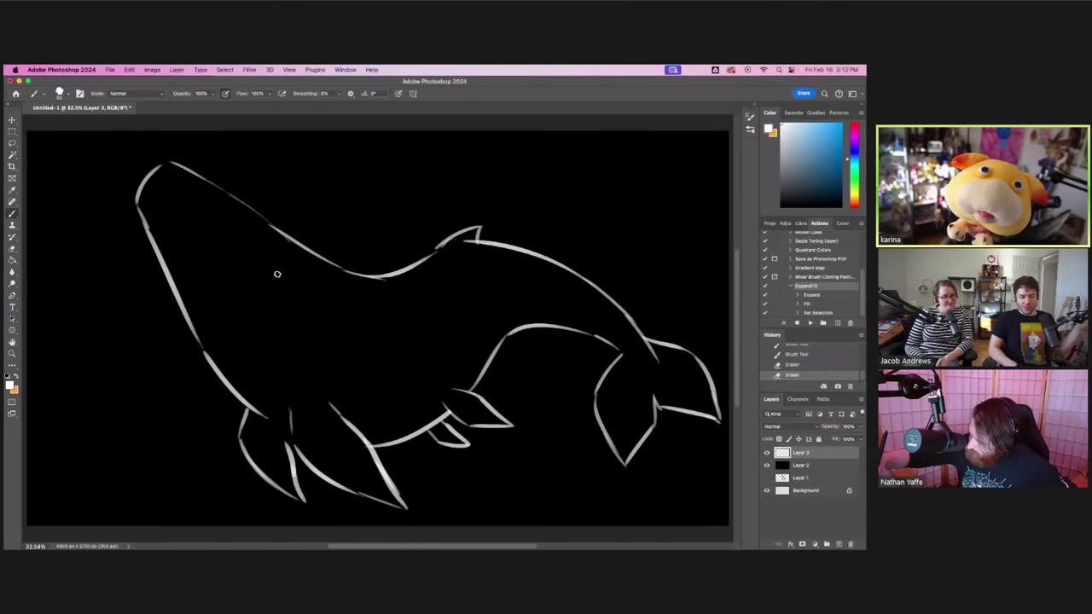
{"action": "left_click_drag", "start_coordinate": [275, 274], "coordinate": [300, 285]}
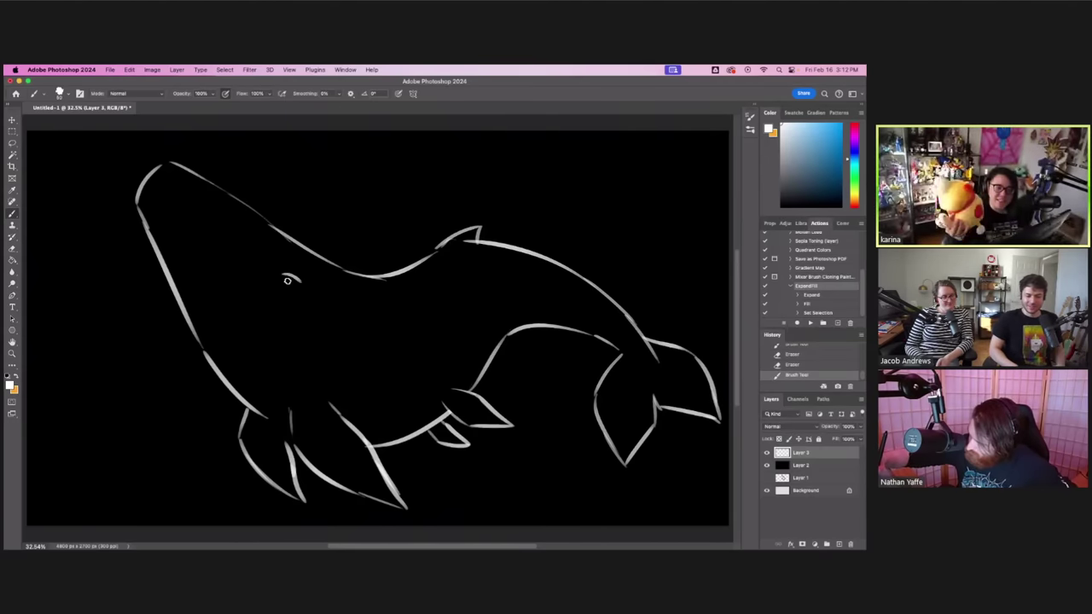
{"action": "key", "text": "super+z"}
{"action": "key", "text": "super+z"}
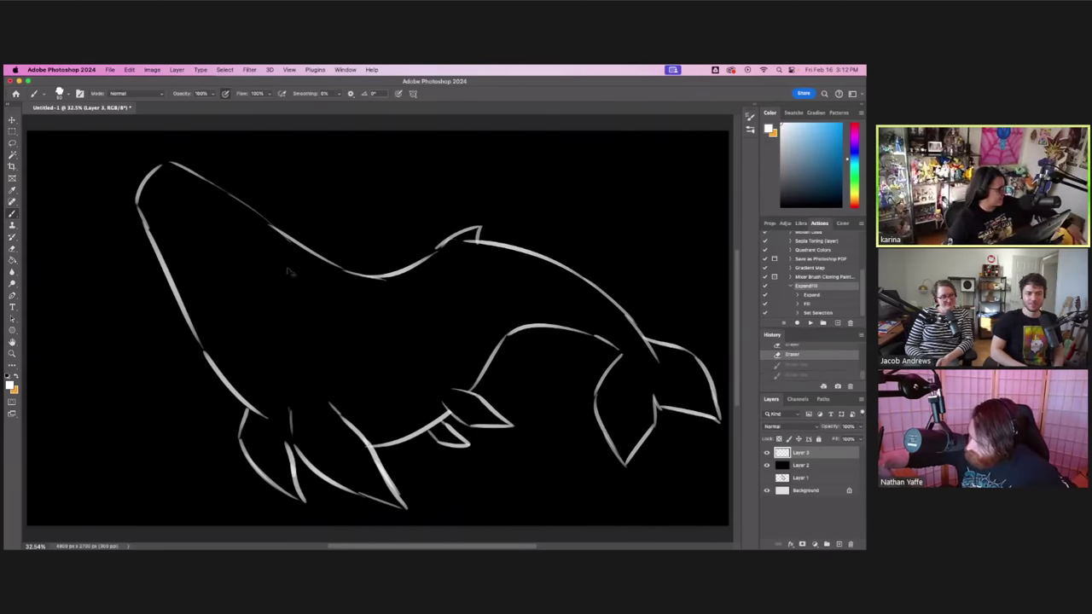
{"action": "key", "text": "shift+super+z"}
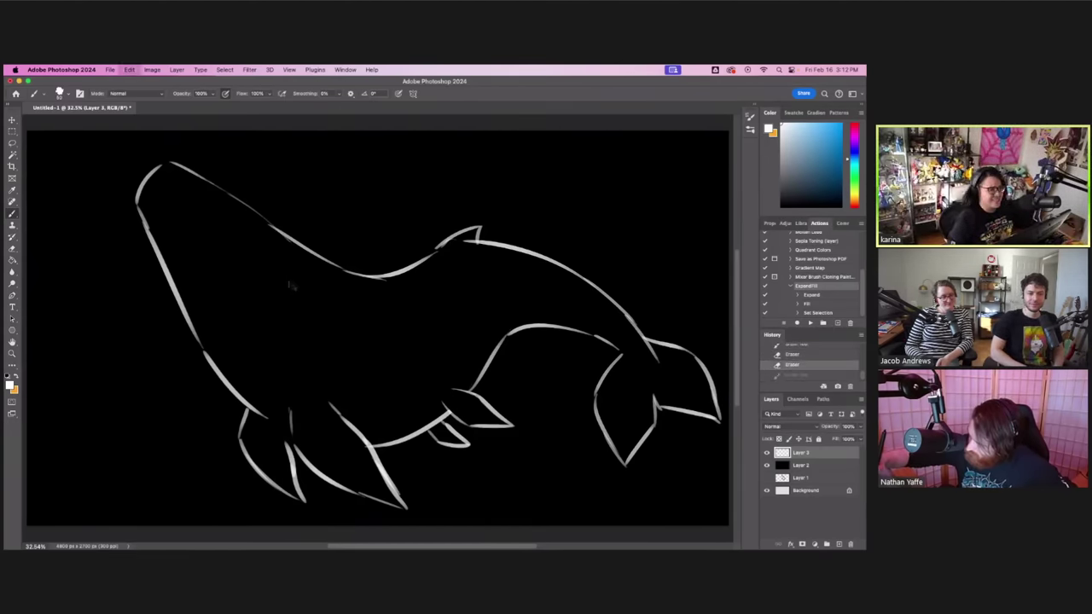
{"action": "key", "text": "shift+super+z"}
{"action": "left_click", "coordinate": [290, 282]}
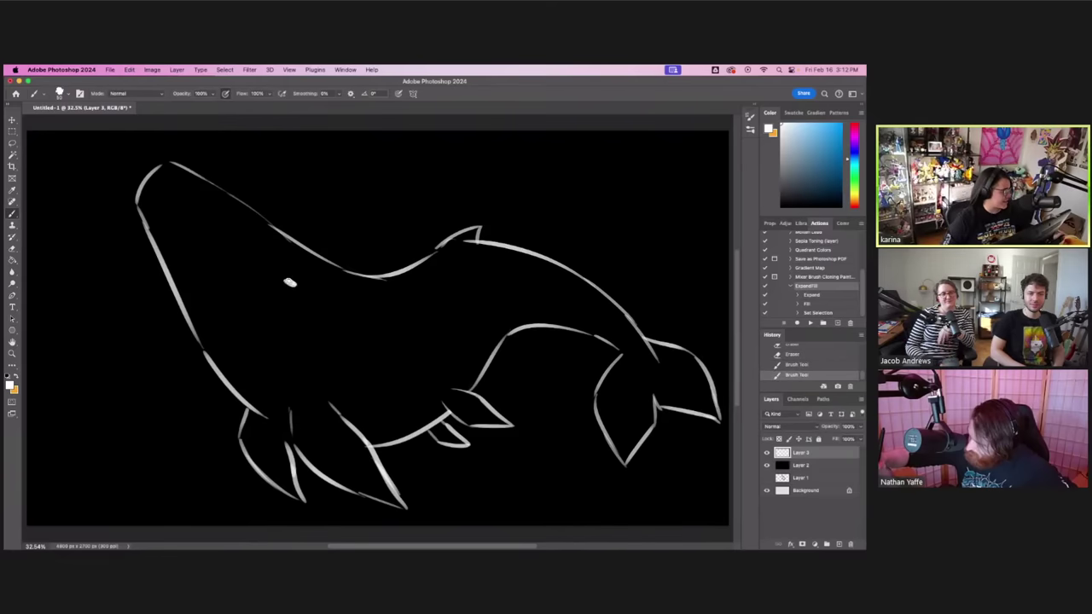
{"action": "left_click", "coordinate": [294, 294]}
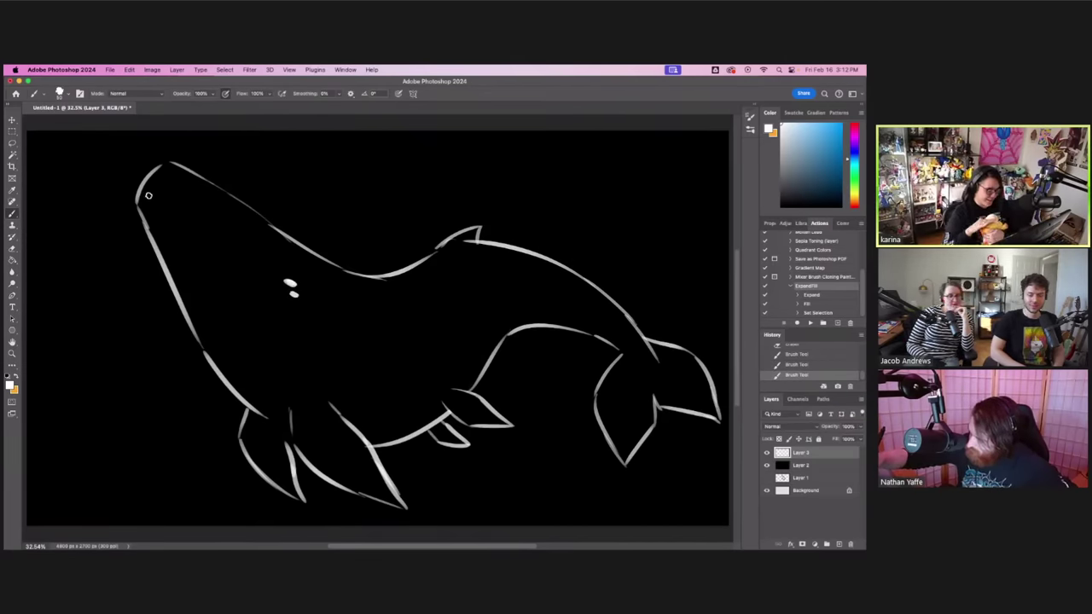
- Draw the whale's mouth line curving from the snout tip down past the front of the eye spots
{"action": "mouse_move", "coordinate": [144, 187]}
{"action": "left_mouse_down"}
{"action": "mouse_move", "coordinate": [175, 192]}
{"action": "mouse_move", "coordinate": [228, 297]}
{"action": "left_mouse_up"}
{"action": "key", "text": "super+z"}
{"action": "mouse_move", "coordinate": [180, 192]}
{"action": "left_mouse_down"}
{"action": "mouse_move", "coordinate": [244, 233]}
{"action": "mouse_move", "coordinate": [275, 307]}
{"action": "mouse_move", "coordinate": [311, 337]}
{"action": "left_mouse_up"}
{"action": "key", "text": "super+z"}
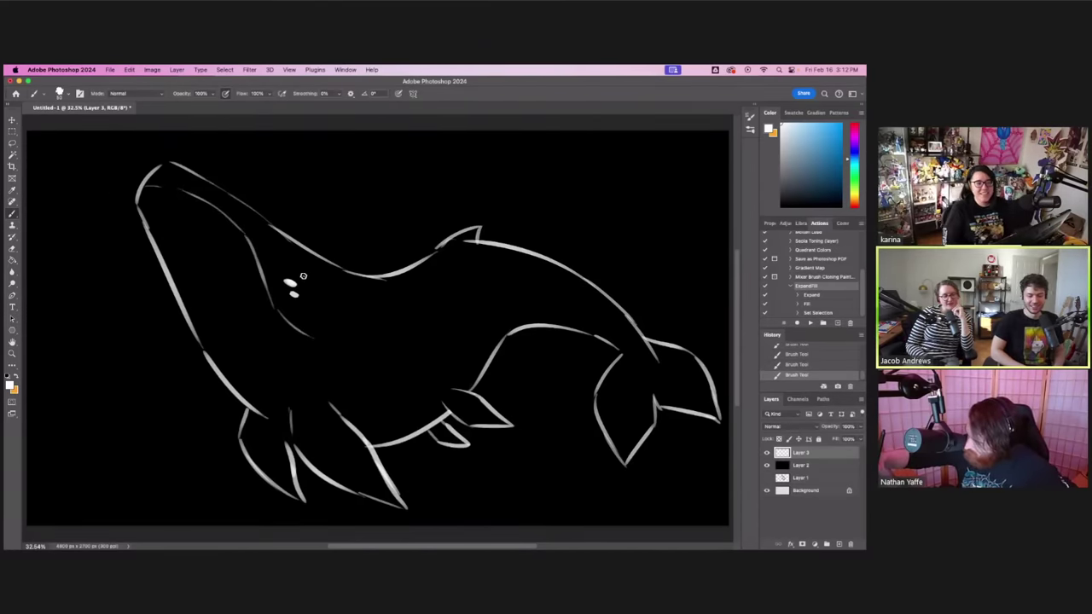
{"action": "left_click", "coordinate": [301, 260]}
{"action": "key", "text": "super+z"}
{"action": "left_click", "coordinate": [295, 256]}
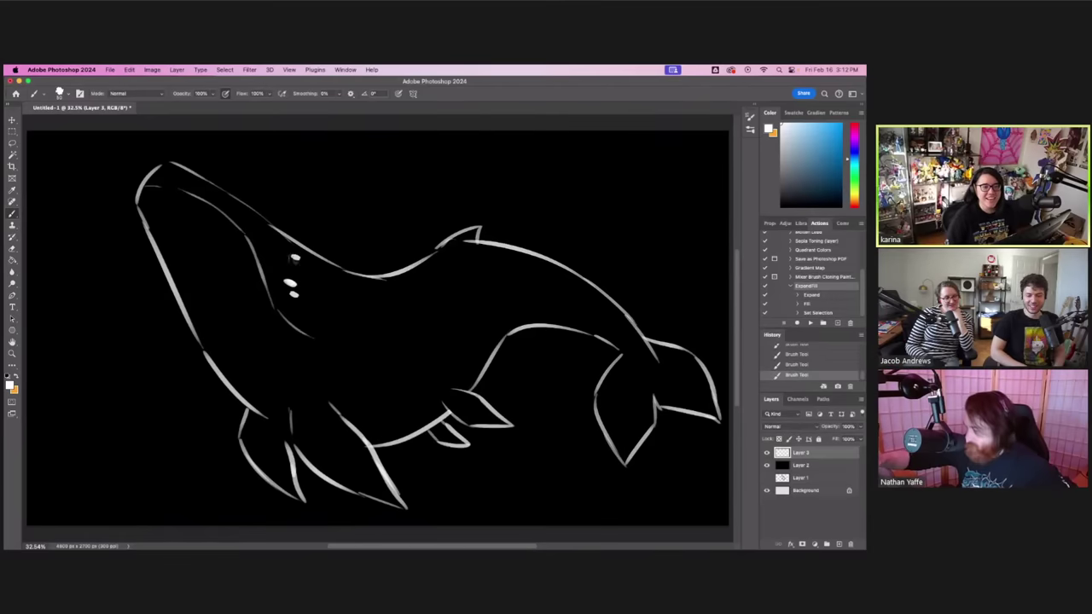
{"action": "key", "text": "super+z"}
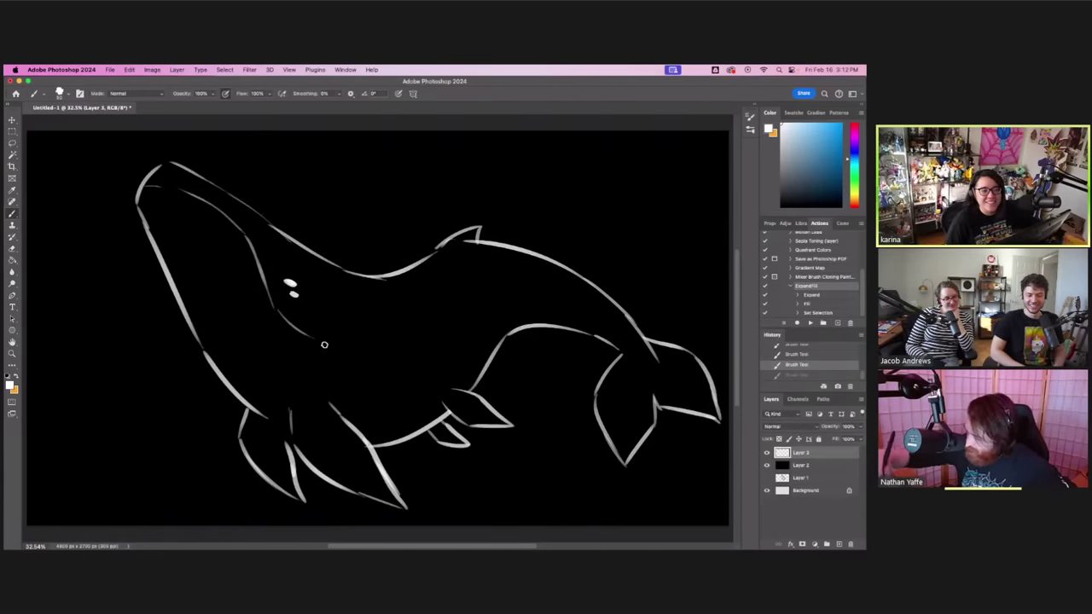
- Sketch light groove lines on the throat and contour lines along the flank, and add extra white spots around the eye
{"action": "left_click_drag", "start_coordinate": [290, 408], "coordinate": [300, 452]}
{"action": "key", "text": "super+z"}
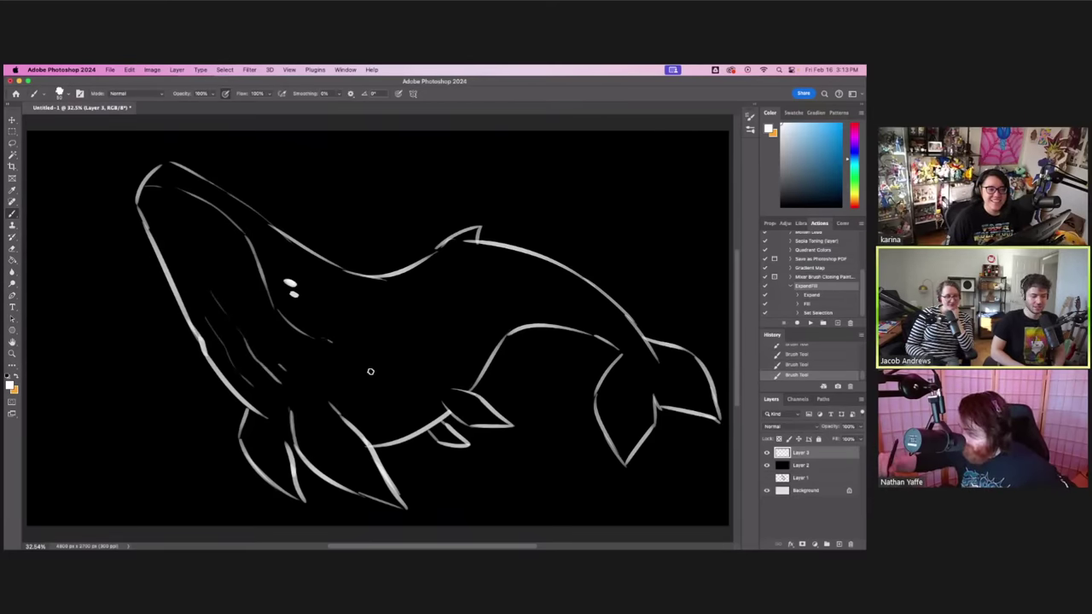
{"action": "mouse_move", "coordinate": [370, 371]}
{"action": "left_mouse_down"}
{"action": "mouse_move", "coordinate": [499, 295]}
{"action": "mouse_move", "coordinate": [588, 303]}
{"action": "left_mouse_up"}
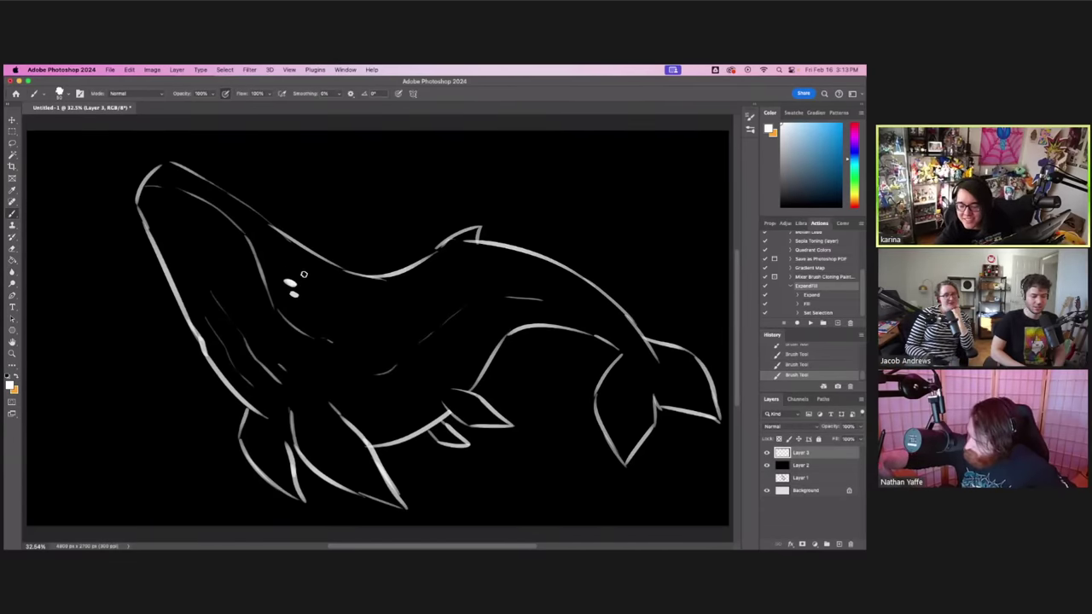
{"action": "left_click", "coordinate": [309, 281]}
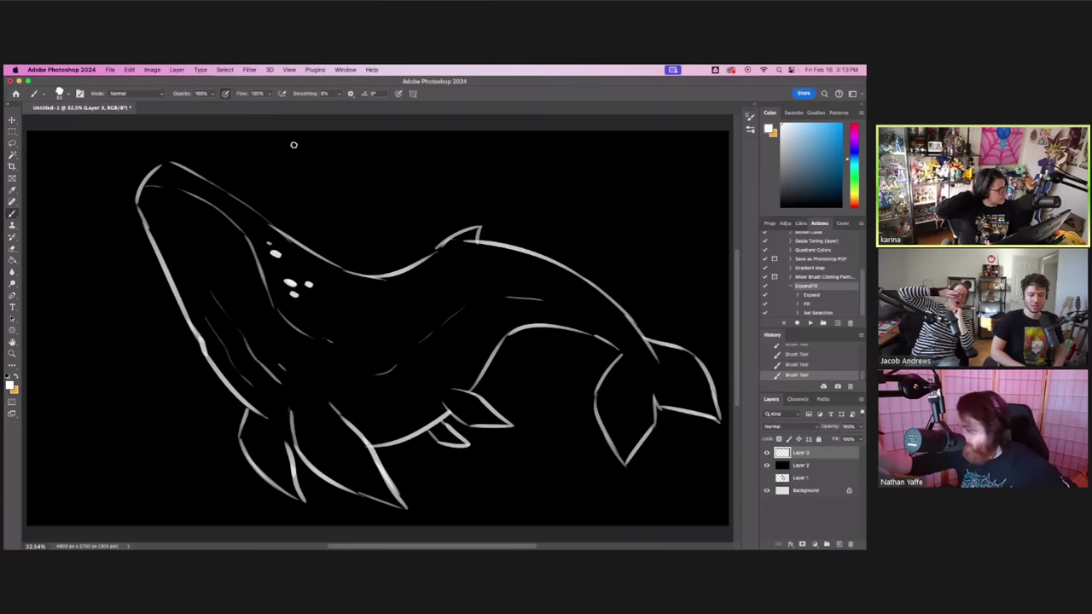
- Thicken the whale's upper outline from the snout tip to the dip in the back, removing the stray stroke beneath it
{"action": "left_click_drag", "start_coordinate": [202, 177], "coordinate": [261, 213]}
{"action": "left_click_drag", "start_coordinate": [160, 167], "coordinate": [178, 165]}
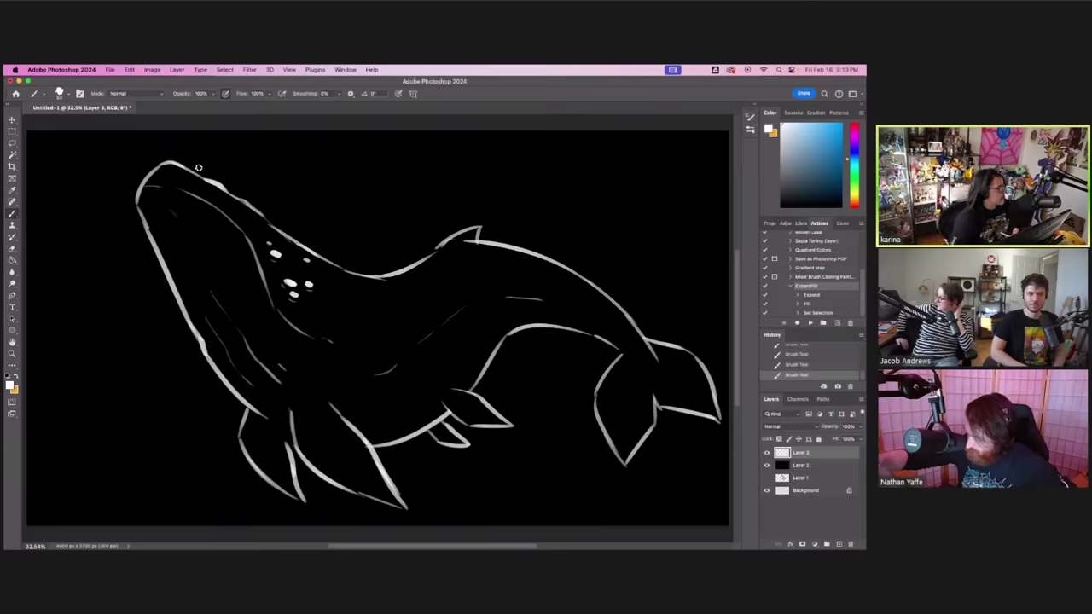
{"action": "left_click_drag", "start_coordinate": [353, 268], "coordinate": [380, 276]}
{"action": "key", "text": "super+z"}
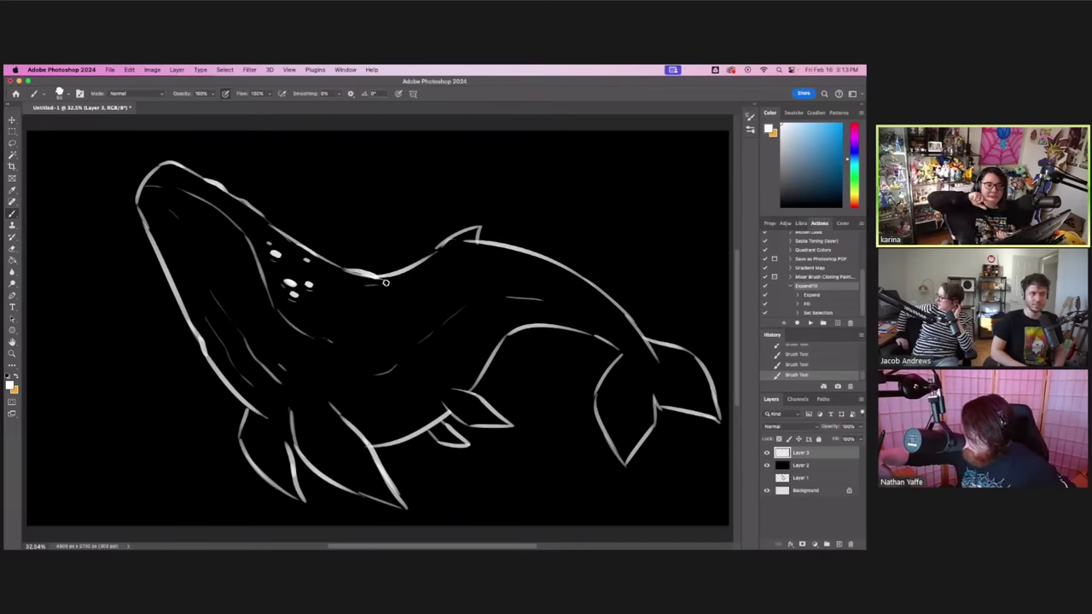
{"action": "key", "text": "super+z"}
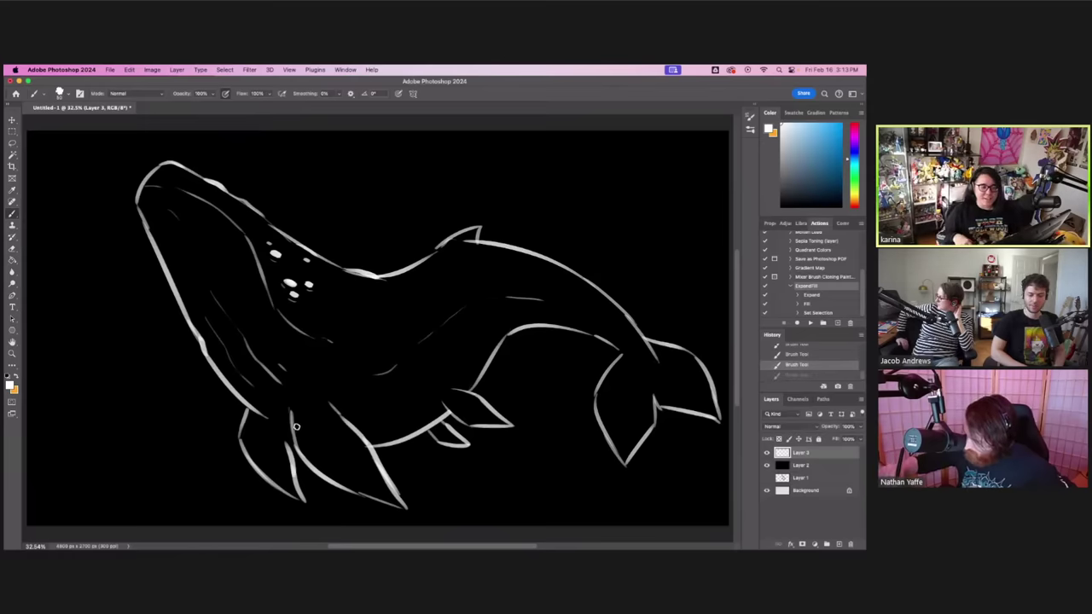
- Redraw the near front fin's lower edge with a thicker, longer line and erase the far front fin behind it
{"action": "mouse_move", "coordinate": [290, 407]}
{"action": "left_mouse_down"}
{"action": "mouse_move", "coordinate": [303, 495]}
{"action": "mouse_move", "coordinate": [350, 493]}
{"action": "mouse_move", "coordinate": [414, 515]}
{"action": "left_mouse_up"}
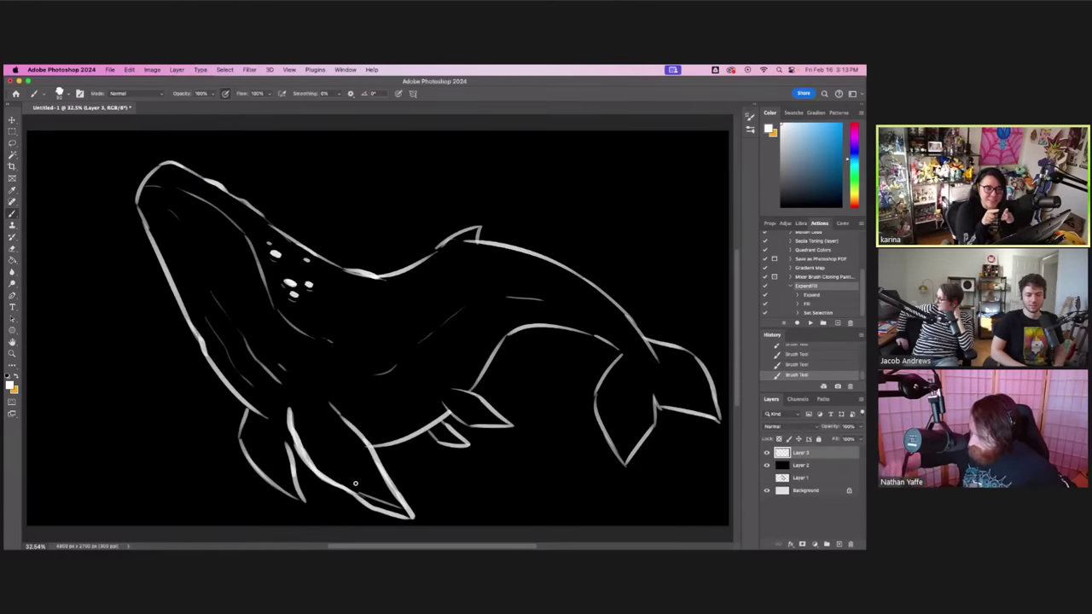
{"action": "mouse_move", "coordinate": [304, 445]}
{"action": "left_mouse_down"}
{"action": "mouse_move", "coordinate": [309, 459]}
{"action": "mouse_move", "coordinate": [299, 428]}
{"action": "mouse_move", "coordinate": [292, 470]}
{"action": "mouse_move", "coordinate": [249, 465]}
{"action": "mouse_move", "coordinate": [242, 407]}
{"action": "left_mouse_up"}
- Scale the whole whale drawing down towards its upper-left corner to leave more room around the tail
{"action": "key", "text": "super+t"}
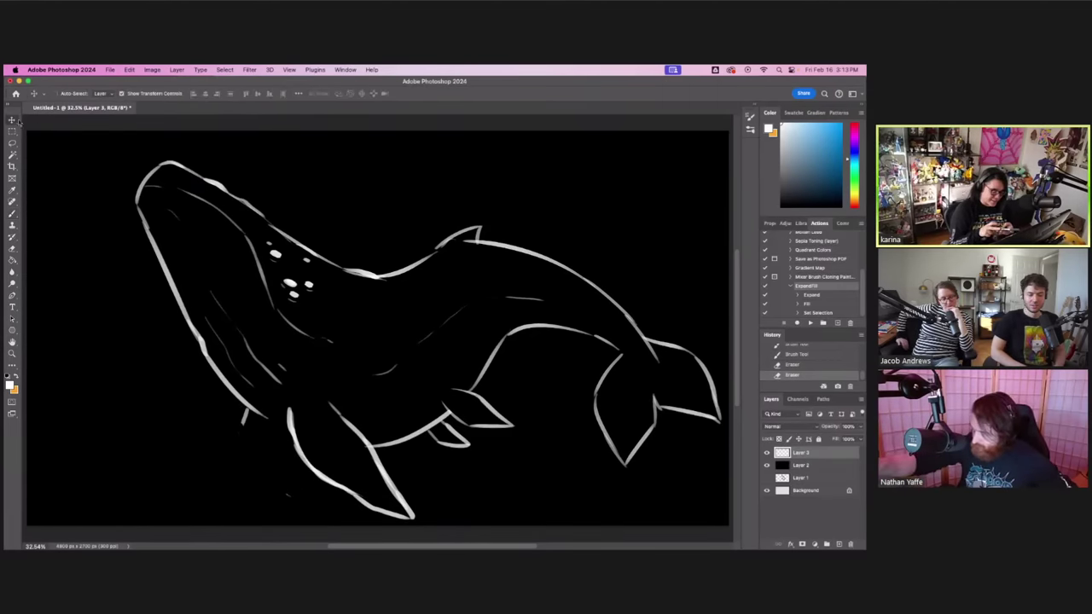
{"action": "left_click_drag", "start_coordinate": [719, 519], "coordinate": [607, 443]}
{"action": "key", "text": "Return"}
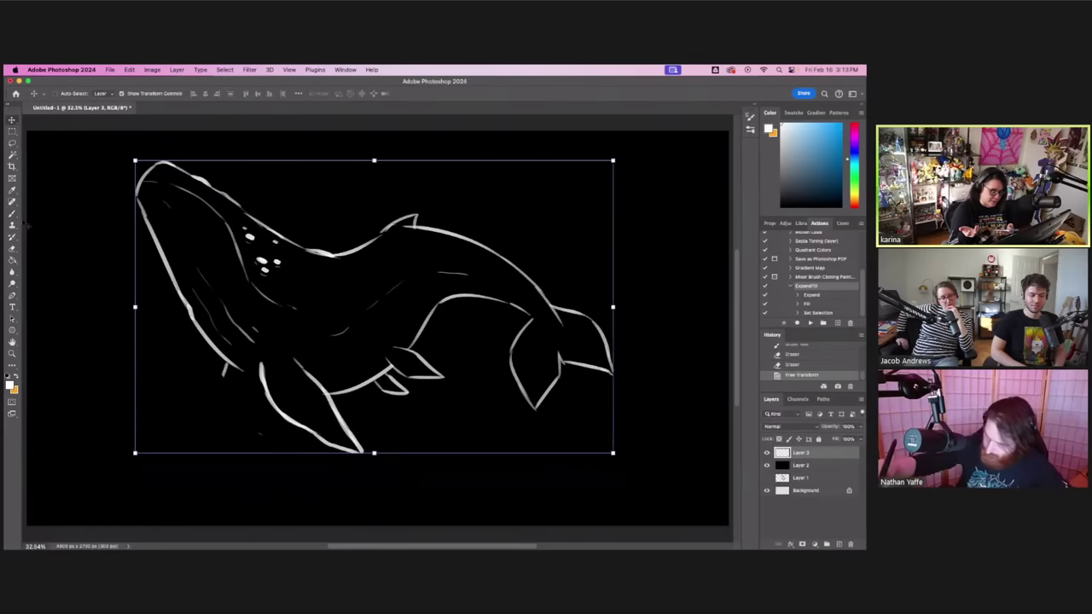
- Redraw the far front fin as a narrow pointed shape partly hidden behind the near front fin
{"action": "key", "text": "b"}
{"action": "mouse_move", "coordinate": [227, 367]}
{"action": "left_mouse_down"}
{"action": "mouse_move", "coordinate": [233, 399]}
{"action": "mouse_move", "coordinate": [283, 450]}
{"action": "left_mouse_up"}
{"action": "left_click_drag", "start_coordinate": [284, 449], "coordinate": [267, 390]}
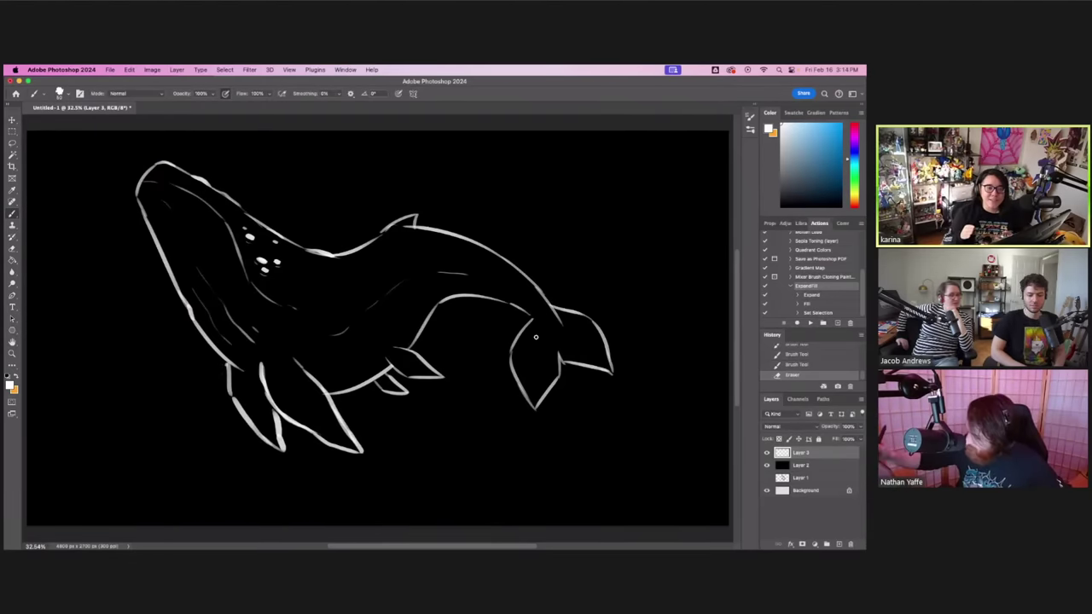
- Erase both old tail flukes and draw a contour line along the narrow end of the body
{"action": "key", "text": "e"}
{"action": "mouse_move", "coordinate": [560, 371]}
{"action": "left_mouse_down"}
{"action": "mouse_move", "coordinate": [564, 358]}
{"action": "mouse_move", "coordinate": [539, 412]}
{"action": "left_mouse_up"}
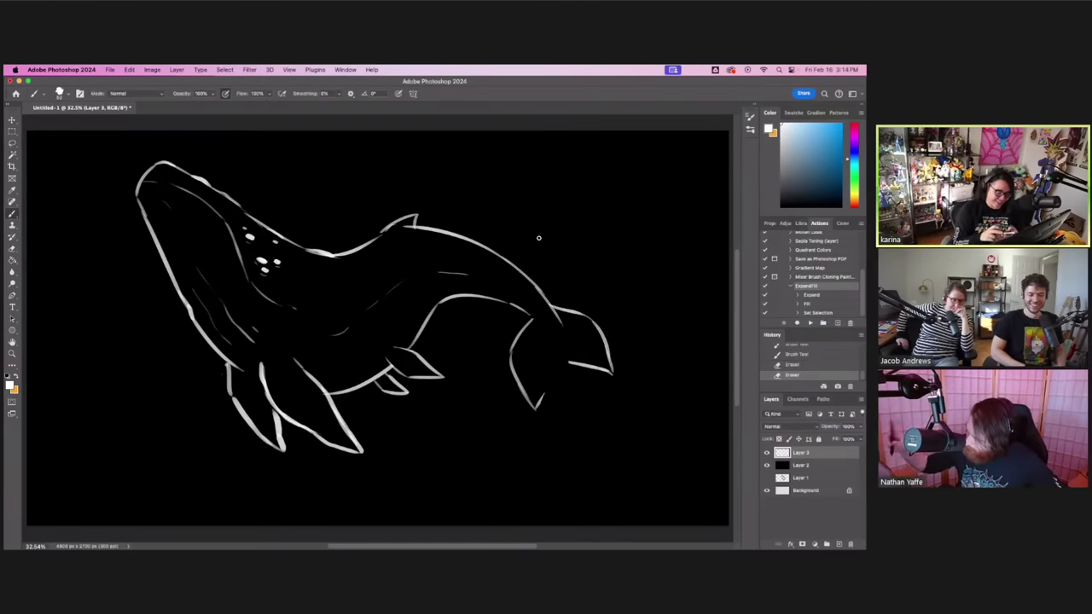
{"action": "left_click_drag", "start_coordinate": [535, 306], "coordinate": [537, 319]}
{"action": "mouse_move", "coordinate": [501, 282]}
{"action": "left_mouse_down"}
{"action": "mouse_move", "coordinate": [537, 312]}
{"action": "mouse_move", "coordinate": [599, 331]}
{"action": "mouse_move", "coordinate": [609, 353]}
{"action": "mouse_move", "coordinate": [573, 366]}
{"action": "left_mouse_up"}
{"action": "key", "text": "e"}
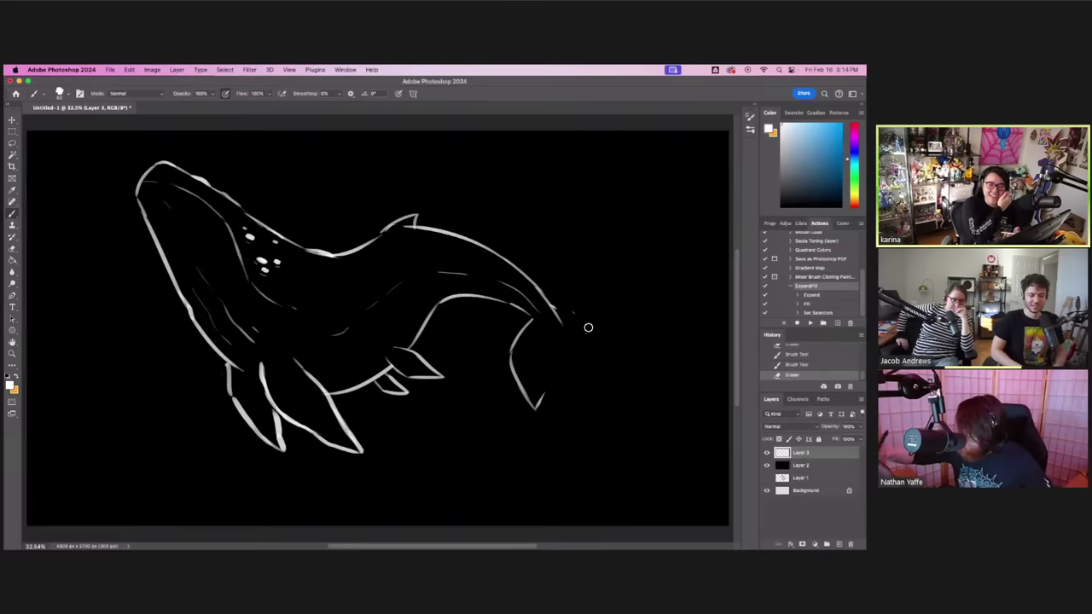
{"action": "mouse_move", "coordinate": [538, 321]}
{"action": "left_mouse_down"}
{"action": "mouse_move", "coordinate": [516, 337]}
{"action": "mouse_move", "coordinate": [512, 366]}
{"action": "mouse_move", "coordinate": [544, 400]}
{"action": "left_mouse_up"}
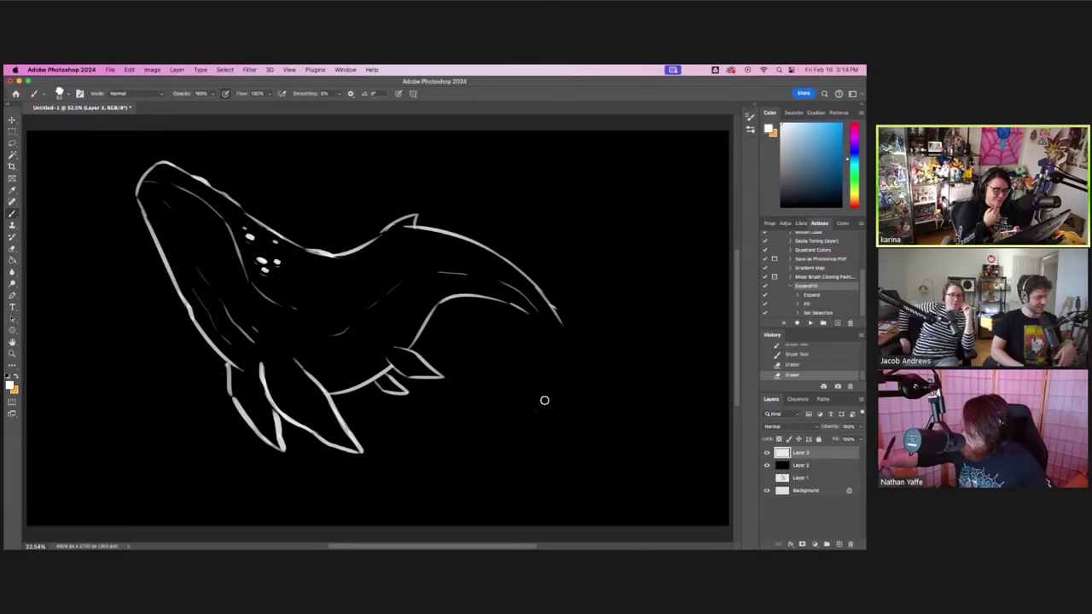
- Draw a new tail at the body's end with one fluke sweeping sideways and the other pointing down
{"action": "mouse_move", "coordinate": [558, 313]}
{"action": "left_mouse_down"}
{"action": "mouse_move", "coordinate": [570, 327]}
{"action": "mouse_move", "coordinate": [556, 321]}
{"action": "mouse_move", "coordinate": [563, 332]}
{"action": "mouse_move", "coordinate": [559, 312]}
{"action": "mouse_move", "coordinate": [604, 312]}
{"action": "mouse_move", "coordinate": [626, 299]}
{"action": "mouse_move", "coordinate": [682, 307]}
{"action": "mouse_move", "coordinate": [605, 330]}
{"action": "mouse_move", "coordinate": [578, 356]}
{"action": "mouse_move", "coordinate": [633, 379]}
{"action": "mouse_move", "coordinate": [630, 332]}
{"action": "left_mouse_up"}
{"action": "key", "text": "b"}
{"action": "key", "text": "super+z"}
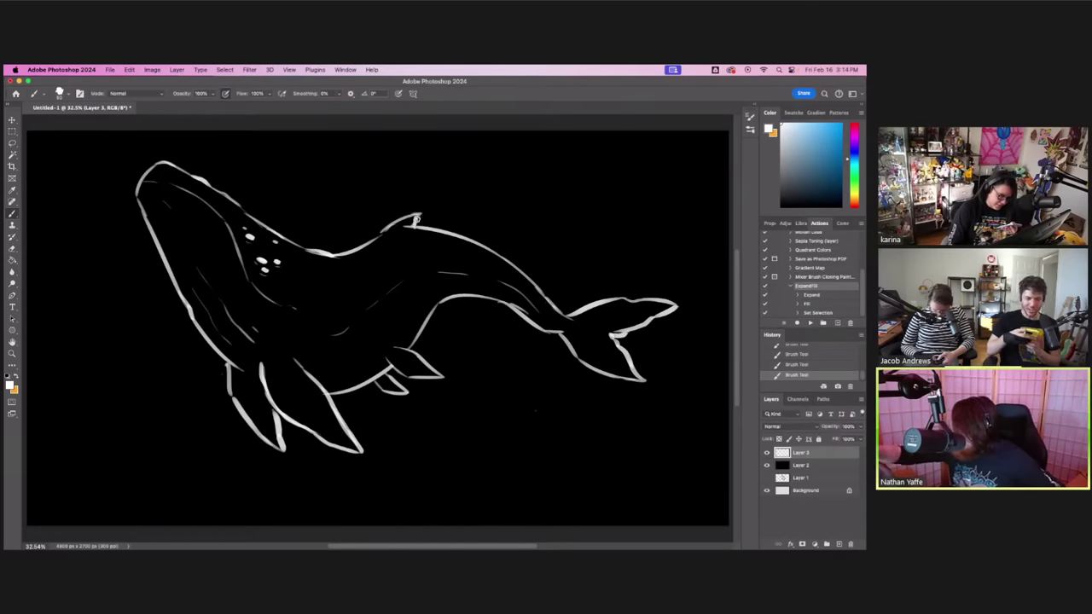
- Draw a pair of small overlapping fins on the back behind the dorsal fin, erasing the outline inside them
{"action": "left_click_drag", "start_coordinate": [465, 226], "coordinate": [513, 232]}
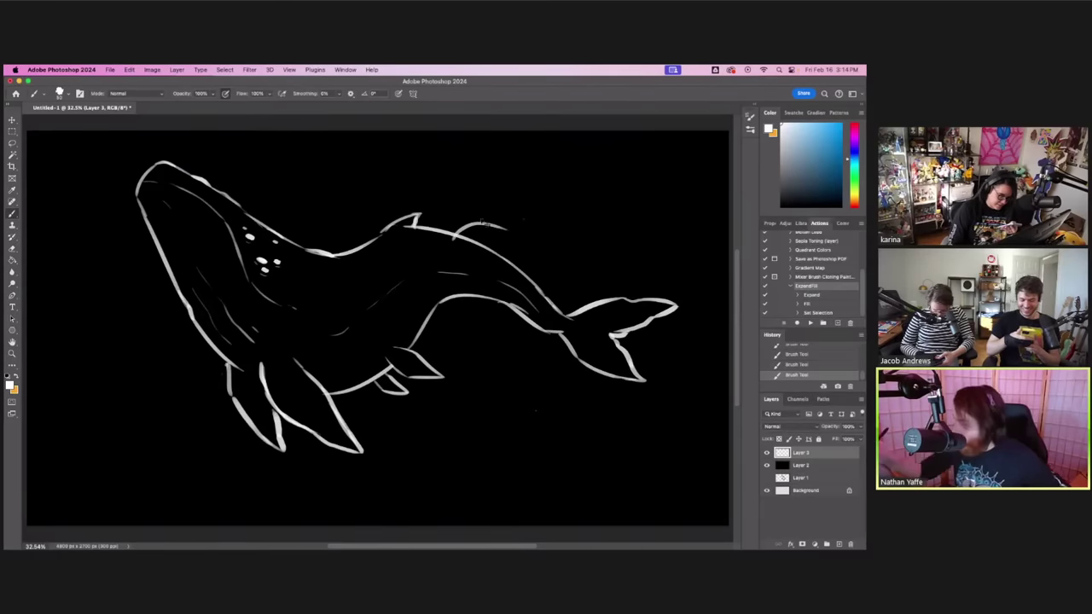
{"action": "key", "text": "cmd+z"}
{"action": "mouse_move", "coordinate": [445, 243]}
{"action": "left_mouse_down"}
{"action": "mouse_move", "coordinate": [499, 223]}
{"action": "mouse_move", "coordinate": [476, 237]}
{"action": "left_mouse_up"}
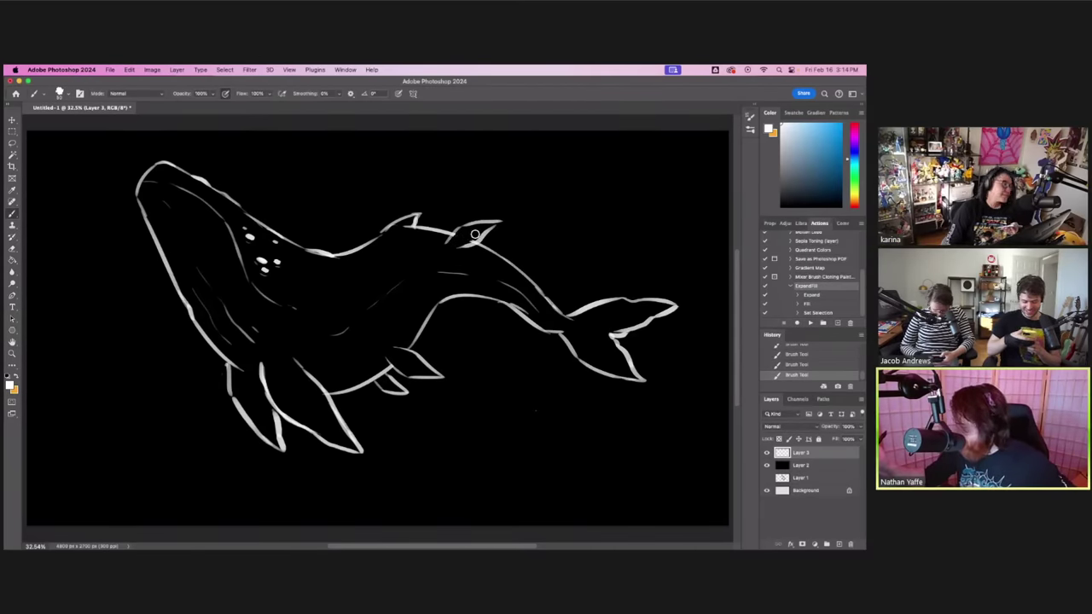
{"action": "left_click_drag", "start_coordinate": [442, 230], "coordinate": [476, 207]}
{"action": "key", "text": "b"}
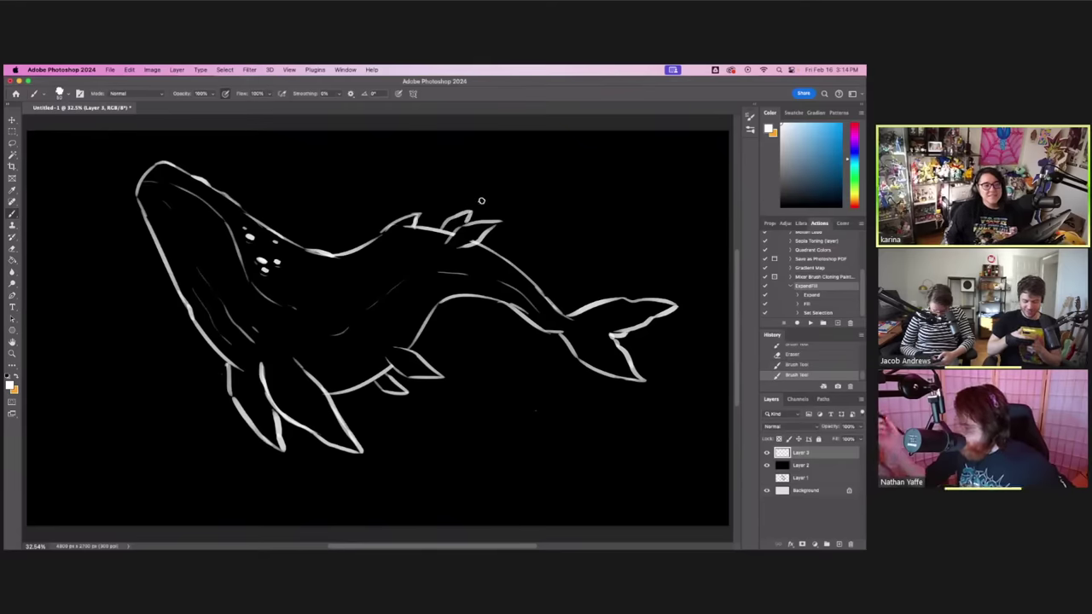
- Thicken the underside outline from the small rear fins up to the arch before the tail, erasing the excess
{"action": "mouse_move", "coordinate": [421, 332]}
{"action": "left_mouse_down"}
{"action": "mouse_move", "coordinate": [467, 282]}
{"action": "mouse_move", "coordinate": [502, 296]}
{"action": "mouse_move", "coordinate": [452, 291]}
{"action": "mouse_move", "coordinate": [467, 283]}
{"action": "left_mouse_up"}
{"action": "key", "text": "super+z"}
{"action": "key", "text": "super+z"}
{"action": "key", "text": "super+z"}
{"action": "key", "text": "super+z"}
{"action": "key", "text": "e"}
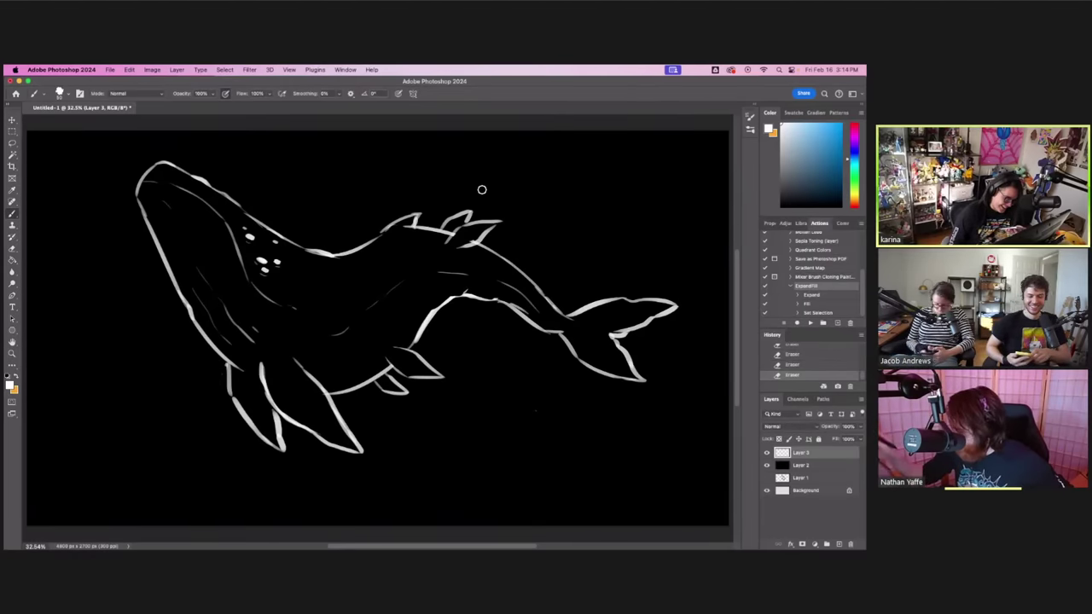
- Touch up the peak of the underside arch and erase the bumps along its upper edge
{"action": "key", "text": "b"}
{"action": "left_click_drag", "start_coordinate": [453, 300], "coordinate": [469, 292]}
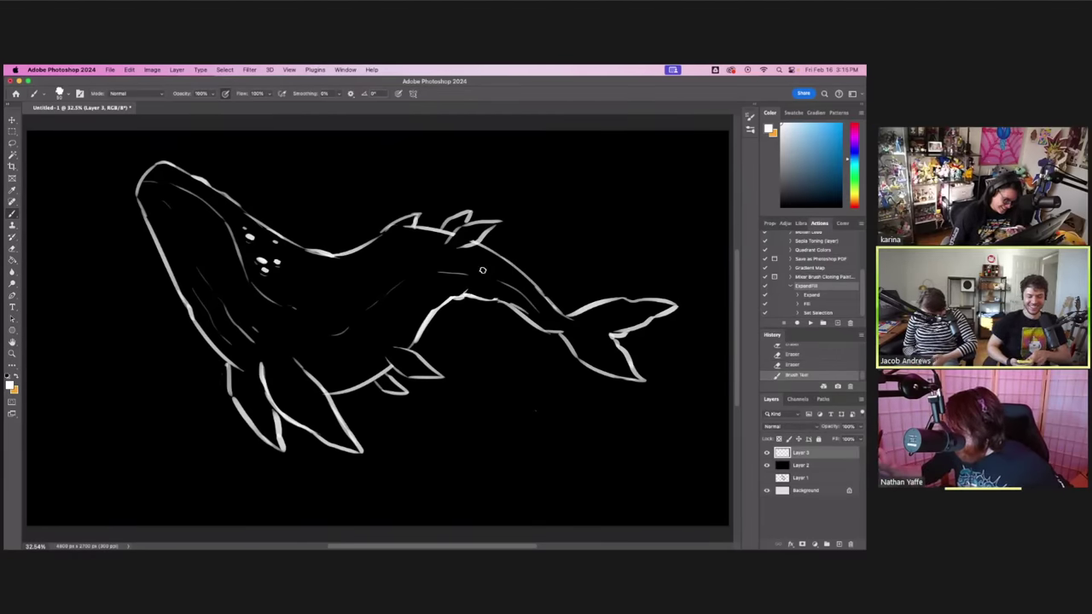
{"action": "left_click", "coordinate": [483, 270]}
{"action": "left_click", "coordinate": [458, 291]}
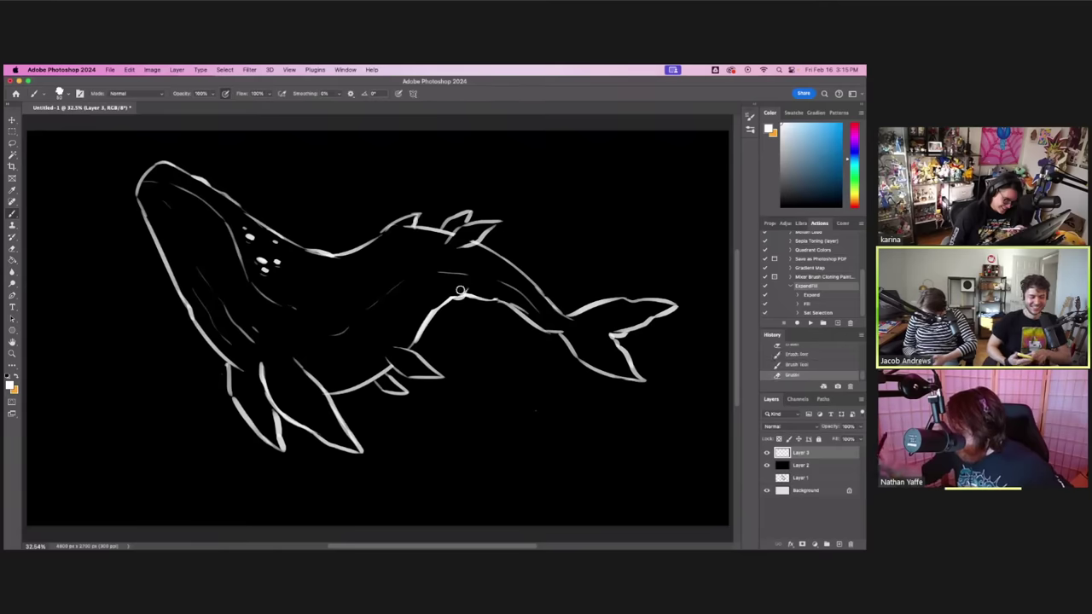
{"action": "left_click", "coordinate": [461, 290]}
{"action": "left_click", "coordinate": [462, 288]}
{"action": "left_click", "coordinate": [461, 289]}
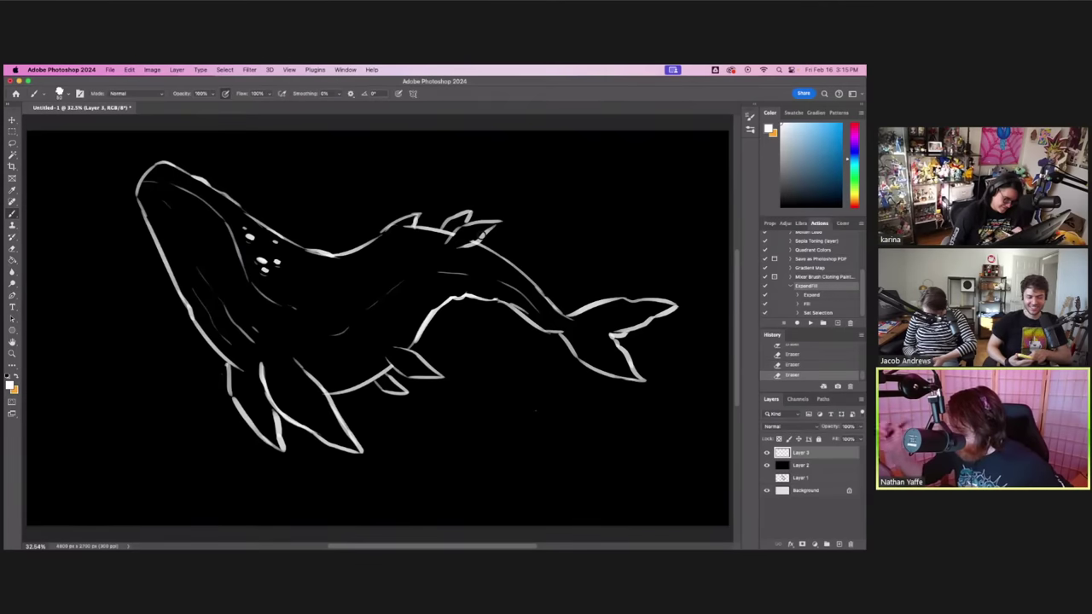
- Thicken the outlines of the two small rear fins under the belly and extend the front one's edge into the body
{"action": "key", "text": "b"}
{"action": "left_click_drag", "start_coordinate": [411, 345], "coordinate": [427, 316]}
{"action": "left_click_drag", "start_coordinate": [384, 357], "coordinate": [431, 377]}
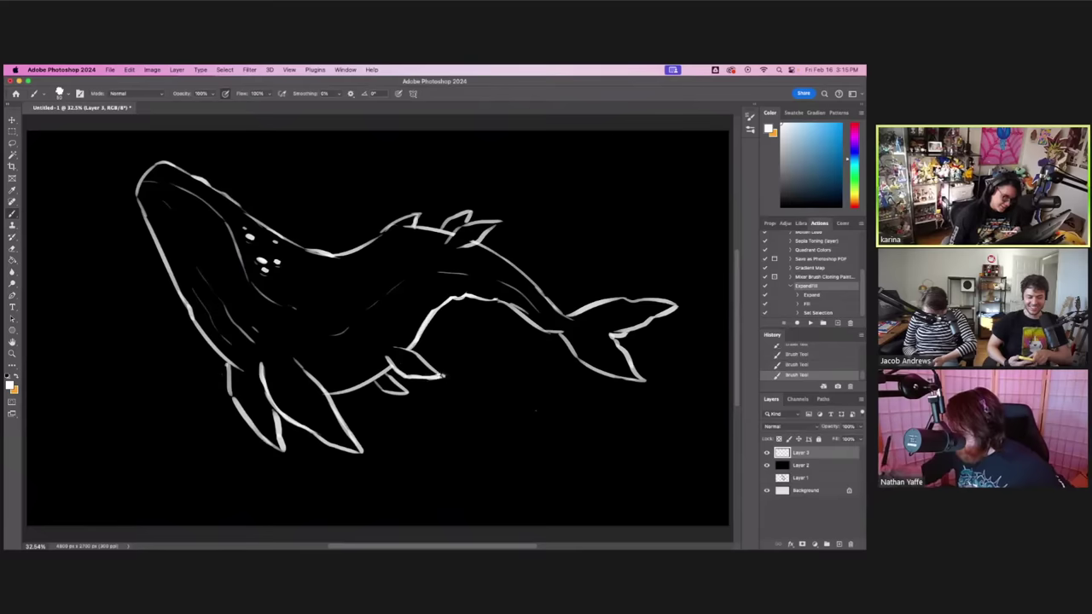
{"action": "key", "text": "super+z"}
{"action": "left_click_drag", "start_coordinate": [433, 371], "coordinate": [444, 377]}
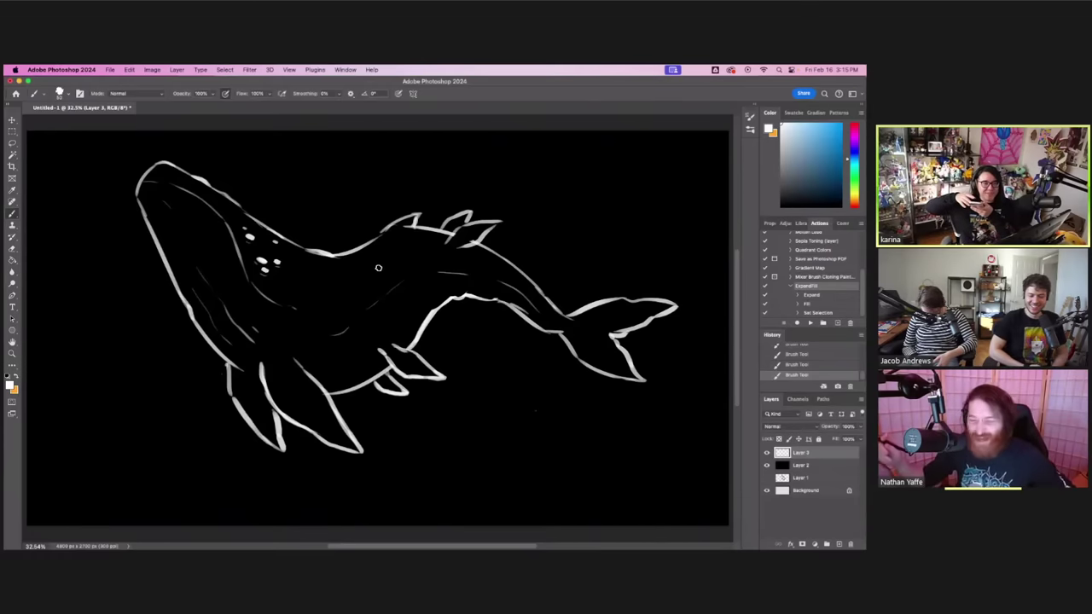
- Erase the excess line at the rear fin's base and trim the outer edge of the far front fin
{"action": "key", "text": "e"}
{"action": "mouse_move", "coordinate": [381, 344]}
{"action": "left_mouse_down"}
{"action": "mouse_move", "coordinate": [388, 360]}
{"action": "mouse_move", "coordinate": [381, 349]}
{"action": "left_mouse_up"}
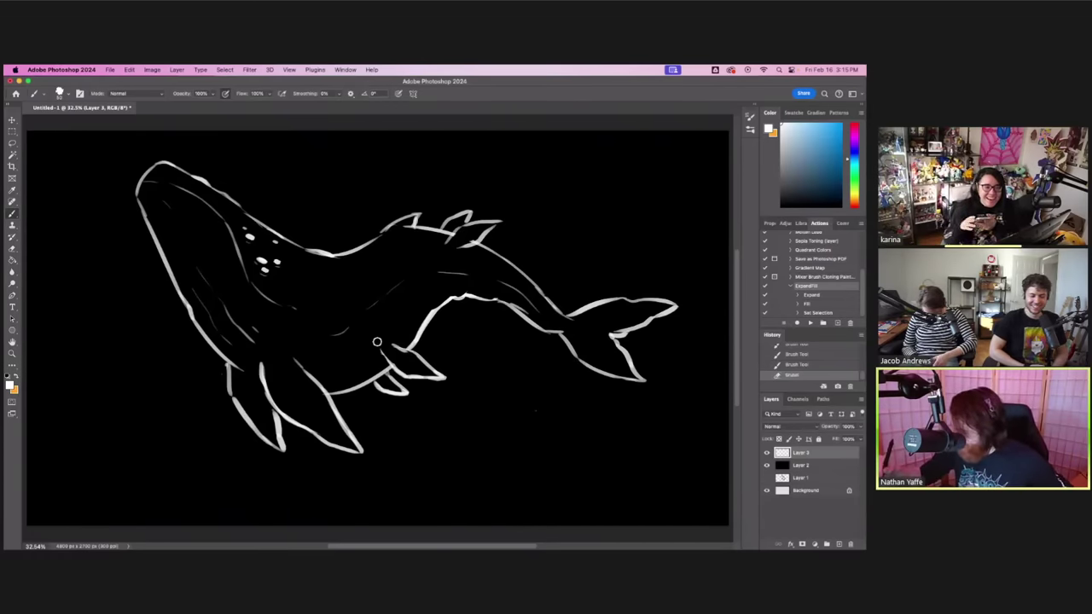
{"action": "left_click_drag", "start_coordinate": [229, 368], "coordinate": [226, 385]}
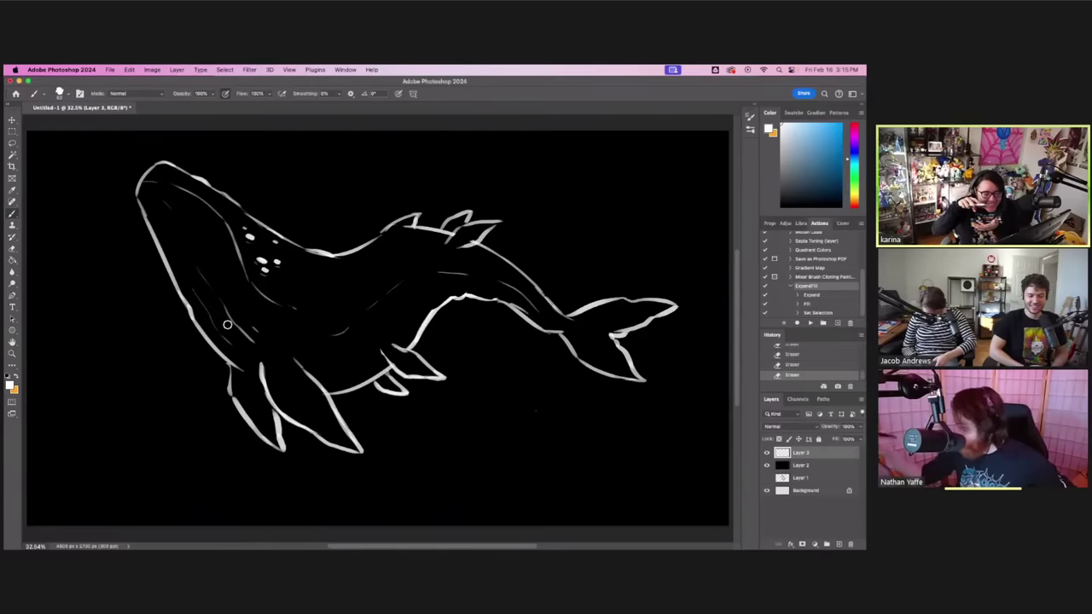
- Draw a short contour line across the base of the tail flukes and thicken the outline where the tail joins
{"action": "key", "text": "b"}
{"action": "left_click_drag", "start_coordinate": [576, 329], "coordinate": [605, 329]}
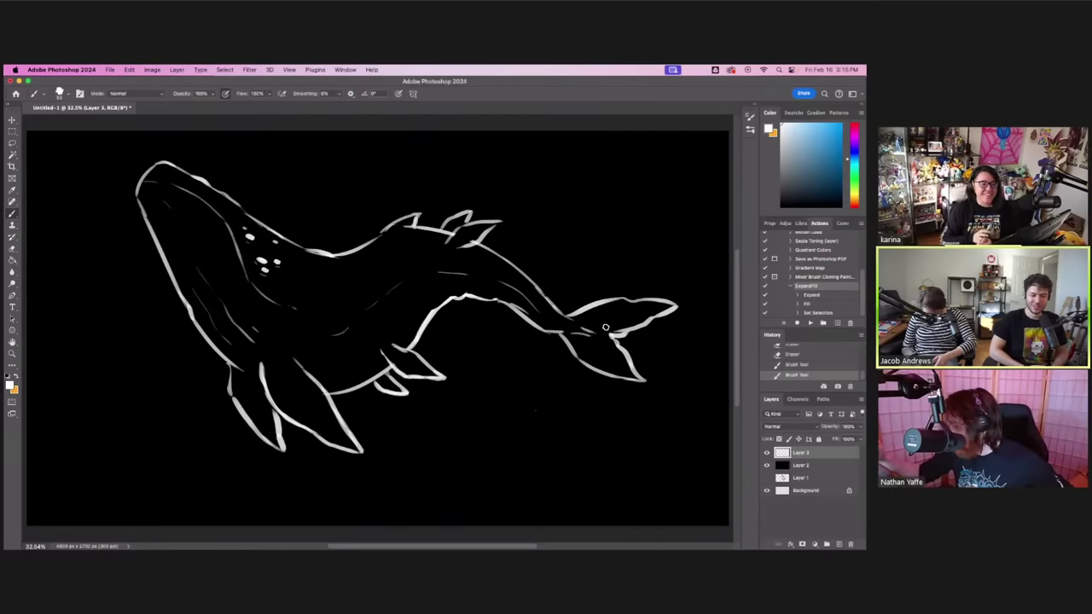
{"action": "key", "text": "super+z"}
{"action": "key", "text": "super+shift+z"}
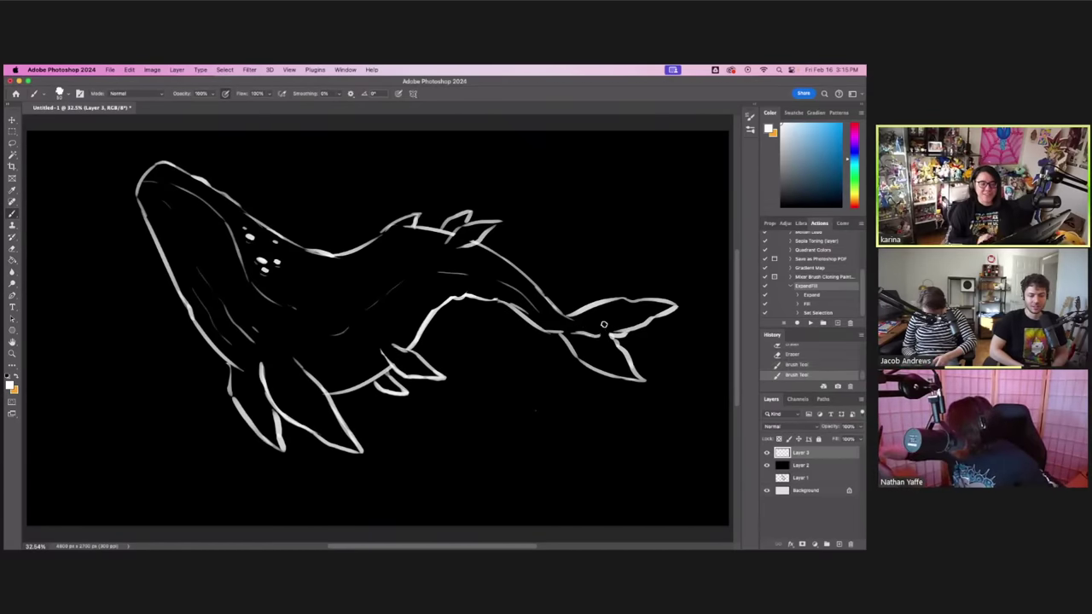
{"action": "key", "text": "super+z"}
{"action": "key", "text": "super+shift+z"}
{"action": "mouse_move", "coordinate": [561, 319]}
{"action": "left_mouse_down"}
{"action": "mouse_move", "coordinate": [571, 314]}
{"action": "mouse_move", "coordinate": [568, 333]}
{"action": "left_mouse_up"}
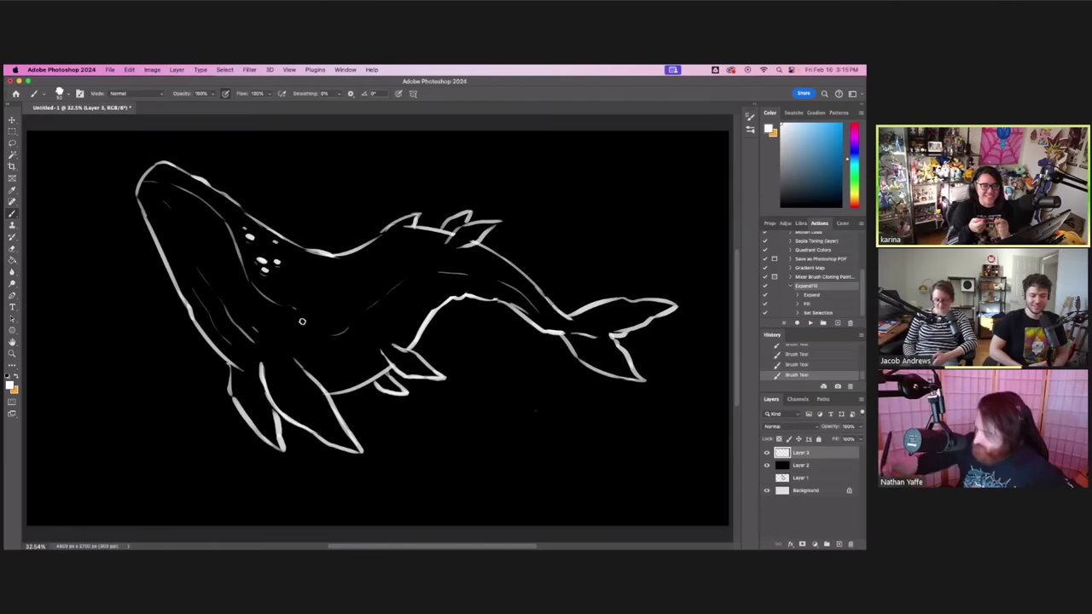
- Add short contour lines along the lower belly, near the rear underside and inside the front fins
{"action": "left_click_drag", "start_coordinate": [319, 359], "coordinate": [352, 354]}
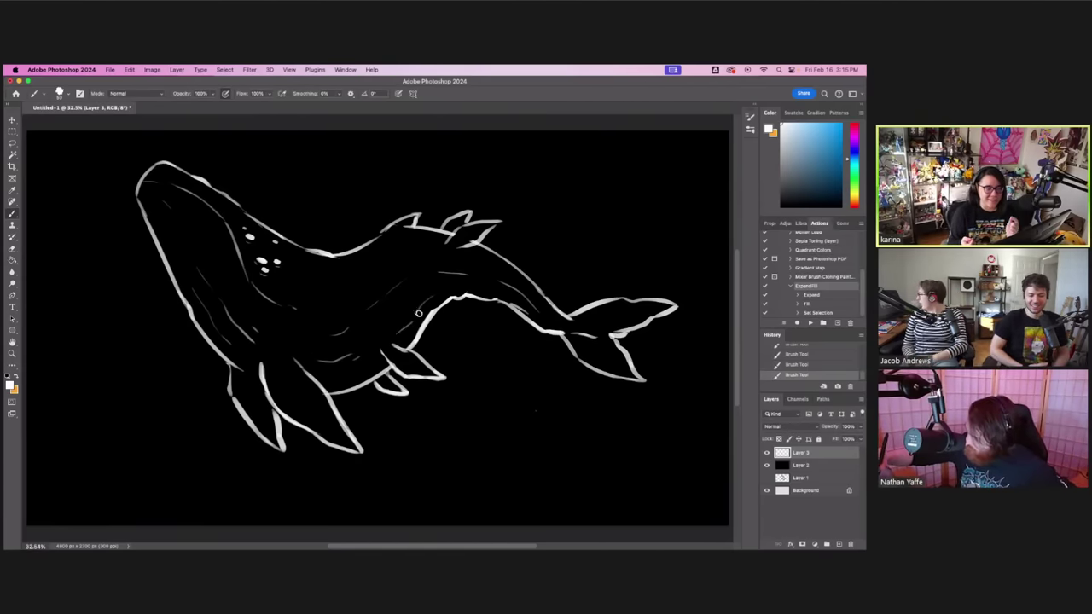
{"action": "left_click_drag", "start_coordinate": [404, 336], "coordinate": [418, 319]}
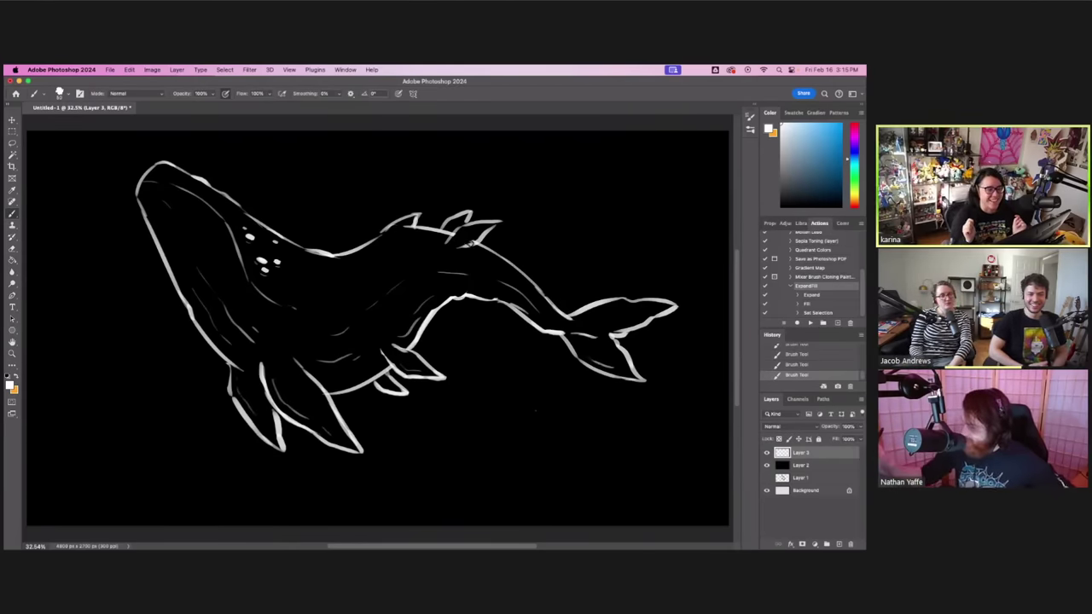
- Refine the lines of the paired back fins and reshape the dorsal fin's front edge with a small jagged notch
{"action": "mouse_move", "coordinate": [471, 245]}
{"action": "left_mouse_down"}
{"action": "mouse_move", "coordinate": [492, 226]}
{"action": "mouse_move", "coordinate": [462, 241]}
{"action": "mouse_move", "coordinate": [463, 227]}
{"action": "mouse_move", "coordinate": [483, 221]}
{"action": "mouse_move", "coordinate": [469, 223]}
{"action": "mouse_move", "coordinate": [454, 243]}
{"action": "left_mouse_up"}
{"action": "key", "text": "e"}
{"action": "key", "text": "super+z"}
{"action": "mouse_move", "coordinate": [454, 244]}
{"action": "left_mouse_down"}
{"action": "mouse_move", "coordinate": [395, 214]}
{"action": "mouse_move", "coordinate": [413, 210]}
{"action": "mouse_move", "coordinate": [367, 239]}
{"action": "mouse_move", "coordinate": [394, 222]}
{"action": "left_mouse_up"}
{"action": "key", "text": "b"}
{"action": "left_click_drag", "start_coordinate": [397, 218], "coordinate": [426, 213]}
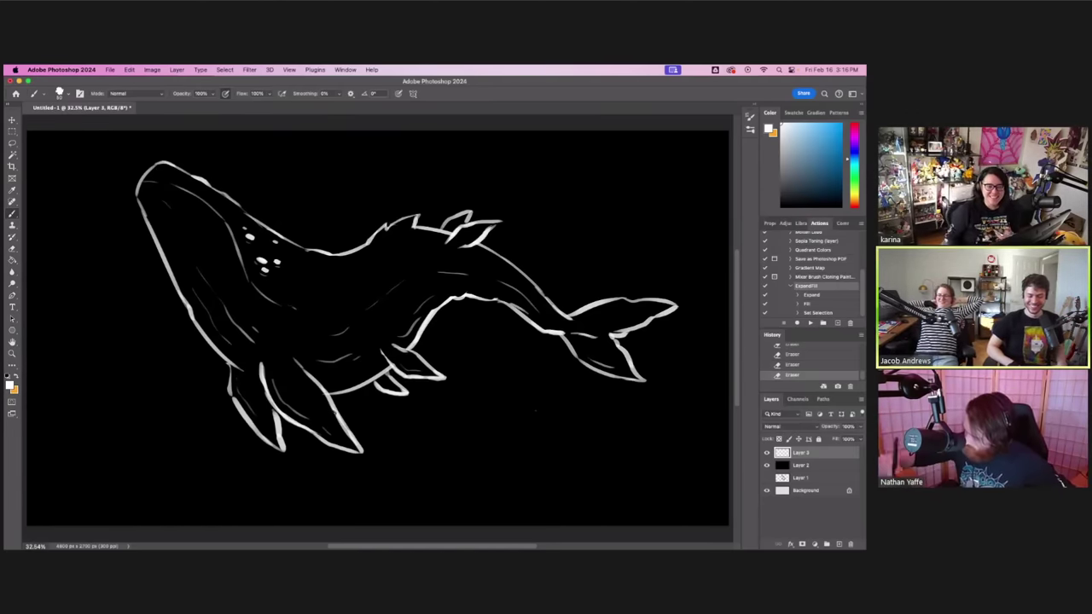
{"action": "key", "text": "b"}
{"action": "mouse_move", "coordinate": [305, 255]}
{"action": "left_mouse_down"}
{"action": "mouse_move", "coordinate": [334, 219]}
{"action": "mouse_move", "coordinate": [401, 196]}
{"action": "left_mouse_up"}
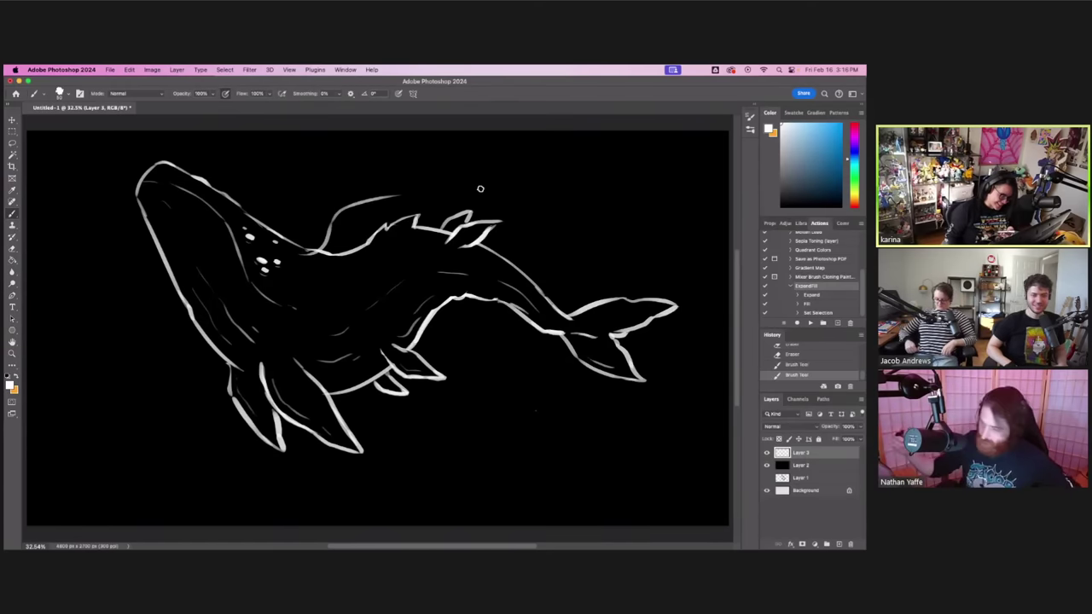
{"action": "key", "text": "super+z"}
{"action": "key", "text": "super+z"}
- Draw a long wavy line from the whale's flank across the rear belly, trailing out beneath the tail stock
{"action": "left_click_drag", "start_coordinate": [294, 303], "coordinate": [371, 305]}
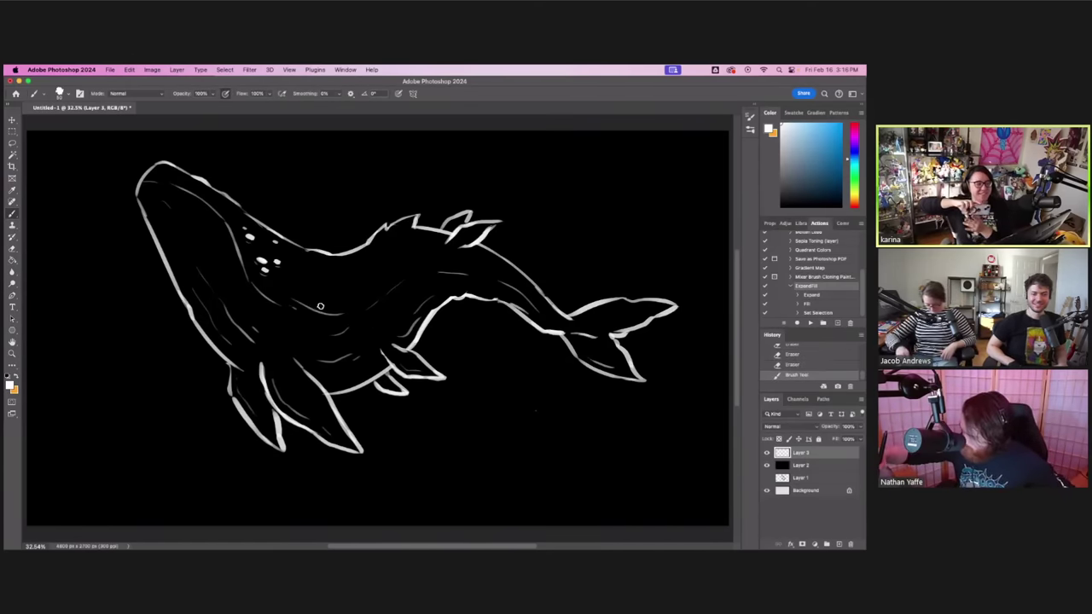
{"action": "key", "text": "super+z"}
{"action": "mouse_move", "coordinate": [293, 301]}
{"action": "left_mouse_down"}
{"action": "mouse_move", "coordinate": [397, 321]}
{"action": "mouse_move", "coordinate": [327, 310]}
{"action": "mouse_move", "coordinate": [288, 291]}
{"action": "left_mouse_up"}
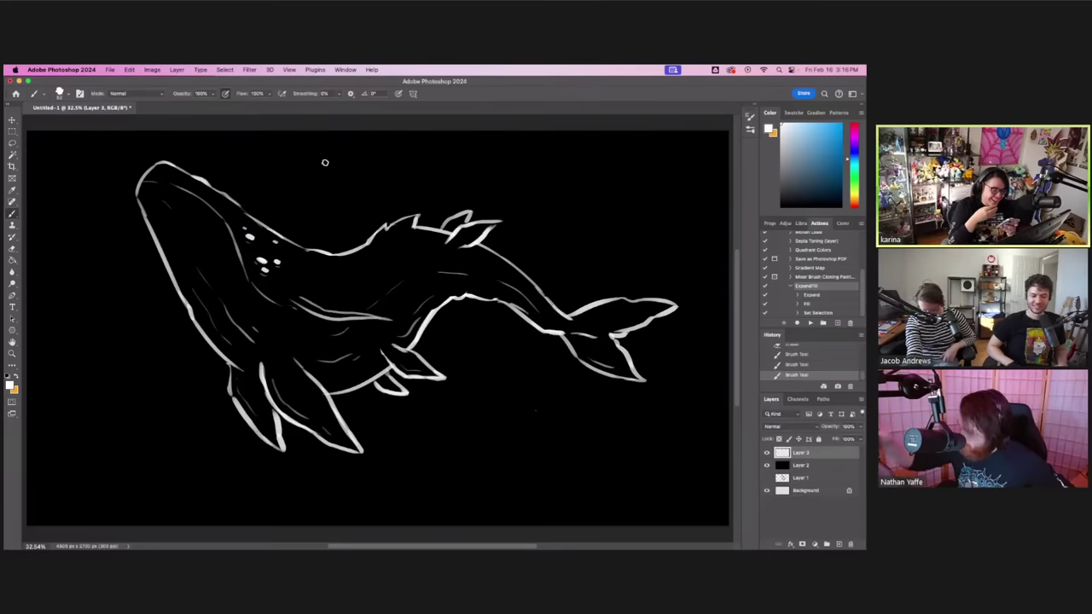
{"action": "left_click_drag", "start_coordinate": [377, 317], "coordinate": [450, 342]}
{"action": "left_click_drag", "start_coordinate": [370, 317], "coordinate": [469, 350]}
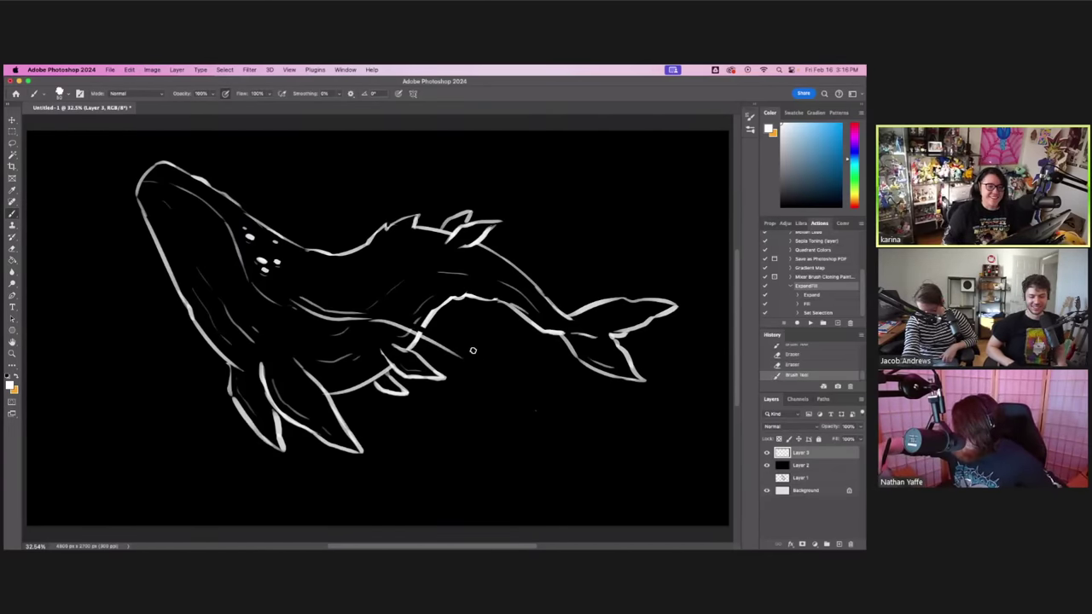
- Draw the second edge of the flank streamer so that it tapers to a point beneath the tail stock
{"action": "key", "text": "super+z"}
{"action": "mouse_move", "coordinate": [363, 319]}
{"action": "left_mouse_down"}
{"action": "mouse_move", "coordinate": [474, 358]}
{"action": "mouse_move", "coordinate": [433, 330]}
{"action": "left_mouse_up"}
{"action": "key", "text": "super+z"}
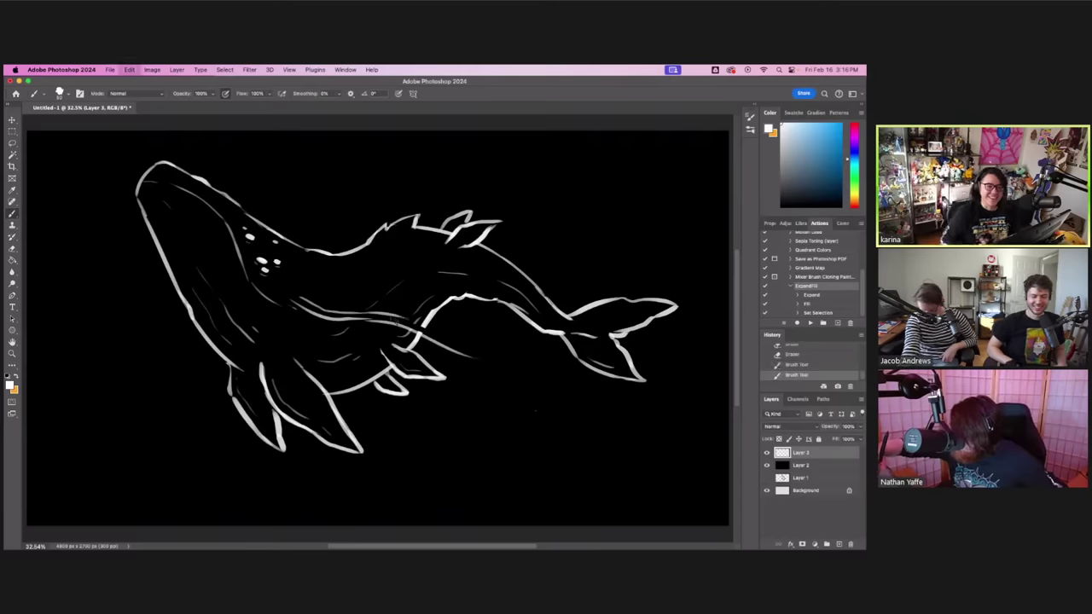
{"action": "left_click_drag", "start_coordinate": [353, 313], "coordinate": [472, 346]}
{"action": "key", "text": "super+z"}
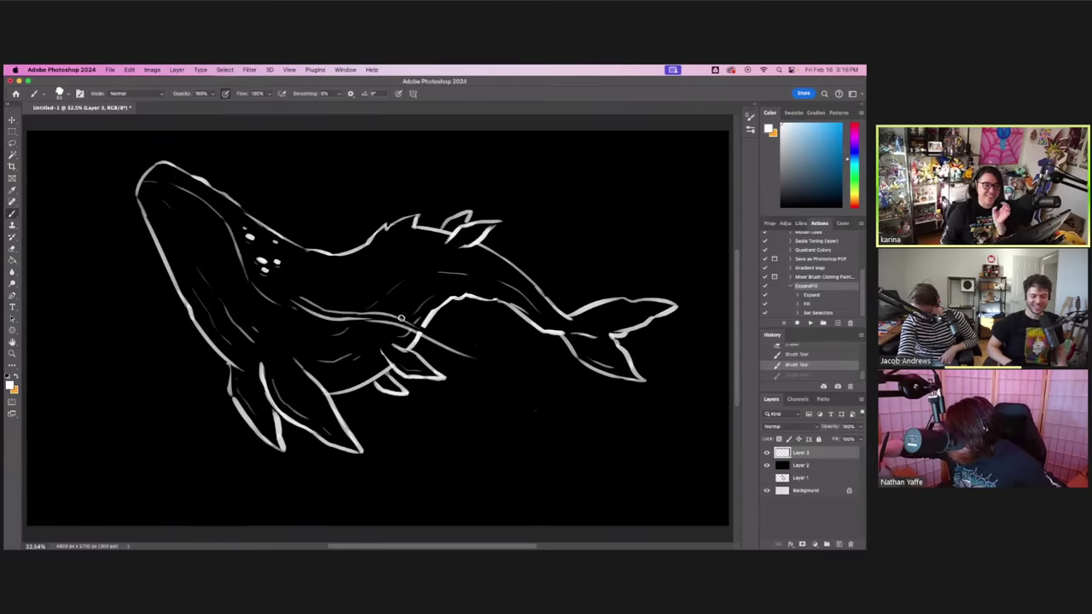
{"action": "mouse_move", "coordinate": [401, 318]}
{"action": "left_mouse_down"}
{"action": "mouse_move", "coordinate": [469, 349]}
{"action": "mouse_move", "coordinate": [524, 358]}
{"action": "left_mouse_up"}
{"action": "key", "text": "super+z"}
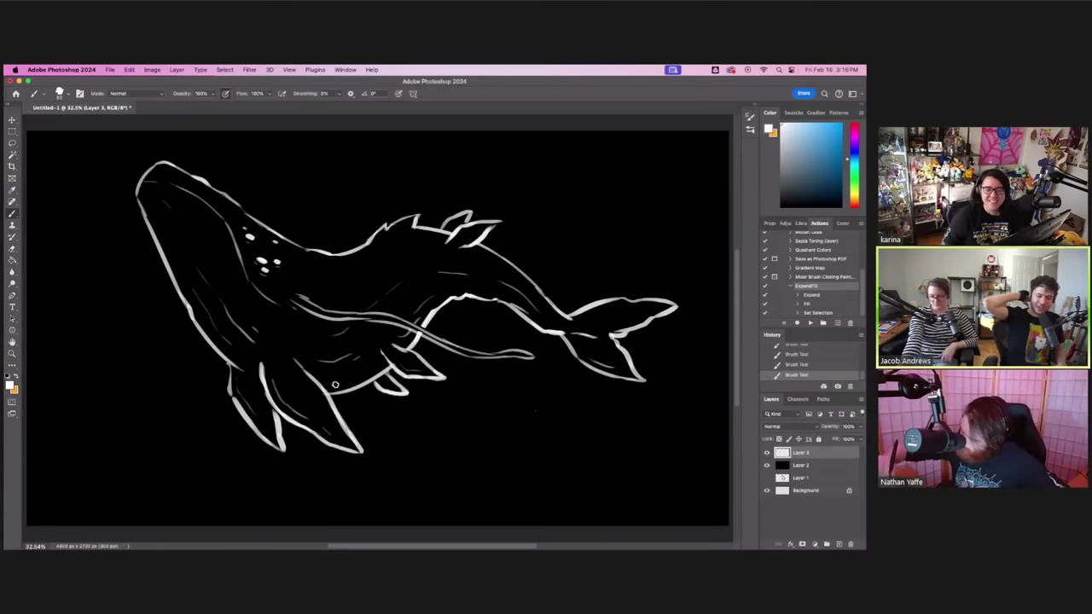
- Draw a second tapering streamer from the lower belly behind the near front fin, sweeping down and back
{"action": "left_click_drag", "start_coordinate": [334, 384], "coordinate": [389, 415]}
{"action": "left_click_drag", "start_coordinate": [301, 348], "coordinate": [400, 431]}
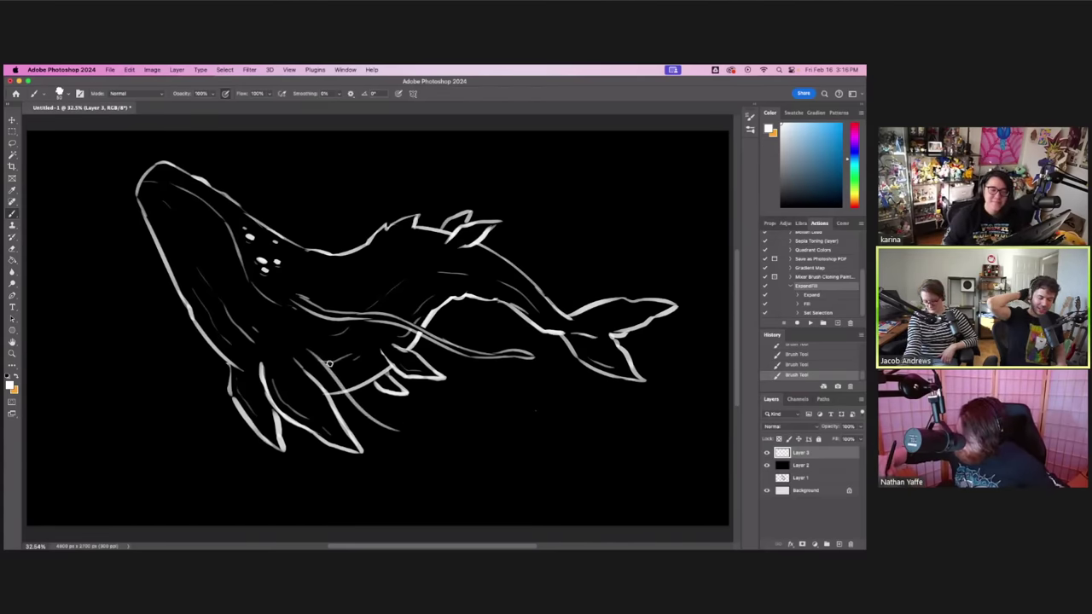
{"action": "mouse_move", "coordinate": [329, 364]}
{"action": "left_mouse_down"}
{"action": "mouse_move", "coordinate": [361, 402]}
{"action": "mouse_move", "coordinate": [417, 425]}
{"action": "left_mouse_up"}
{"action": "left_click_drag", "start_coordinate": [422, 431], "coordinate": [458, 435]}
{"action": "mouse_move", "coordinate": [326, 356]}
{"action": "left_mouse_down"}
{"action": "mouse_move", "coordinate": [315, 352]}
{"action": "mouse_move", "coordinate": [366, 409]}
{"action": "mouse_move", "coordinate": [333, 375]}
{"action": "left_mouse_up"}
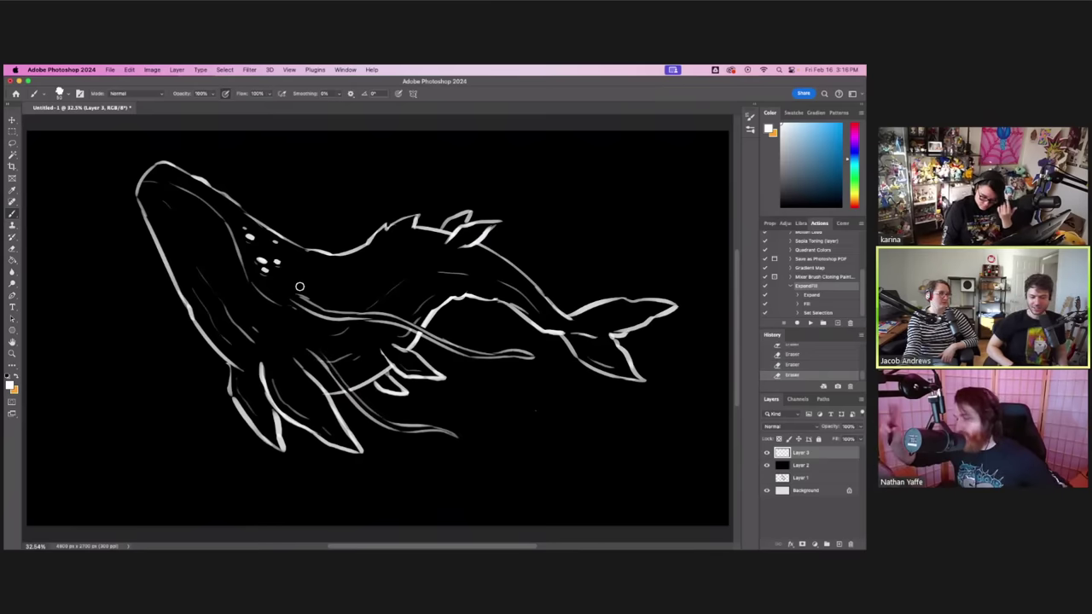
- Add a shorter strand above the flank streamer's trailing end and another strand beneath the lower streamer behind the front fin
{"action": "left_click_drag", "start_coordinate": [433, 321], "coordinate": [498, 336]}
{"action": "key", "text": "super+z"}
{"action": "key", "text": "super+z"}
{"action": "left_click_drag", "start_coordinate": [432, 325], "coordinate": [514, 335]}
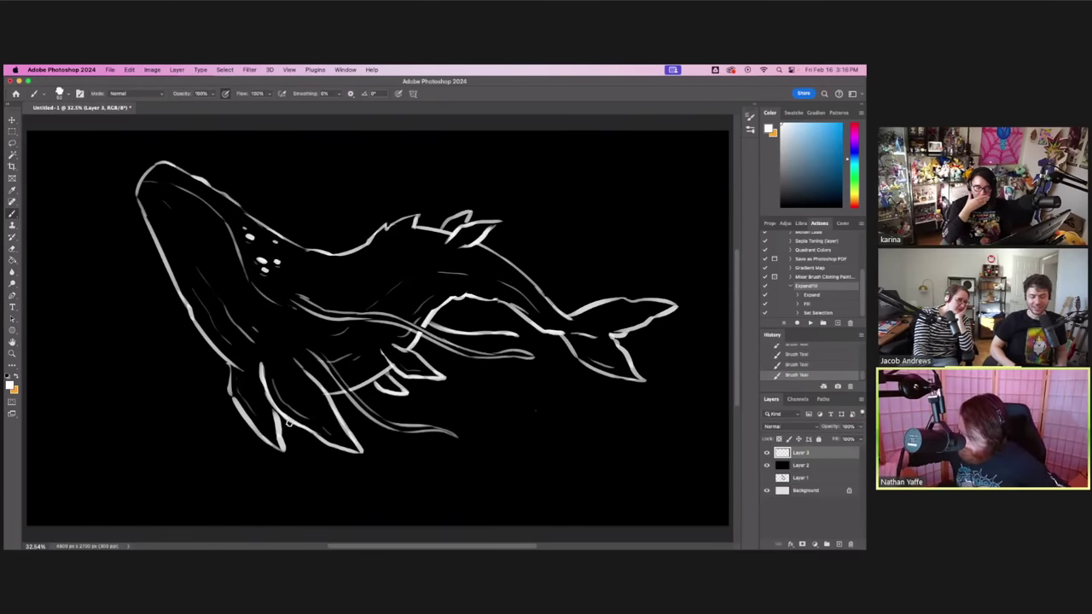
{"action": "mouse_move", "coordinate": [337, 395]}
{"action": "left_mouse_down"}
{"action": "mouse_move", "coordinate": [374, 431]}
{"action": "mouse_move", "coordinate": [407, 442]}
{"action": "mouse_move", "coordinate": [336, 400]}
{"action": "mouse_move", "coordinate": [418, 446]}
{"action": "mouse_move", "coordinate": [348, 412]}
{"action": "left_mouse_up"}
{"action": "key", "text": "super+z"}
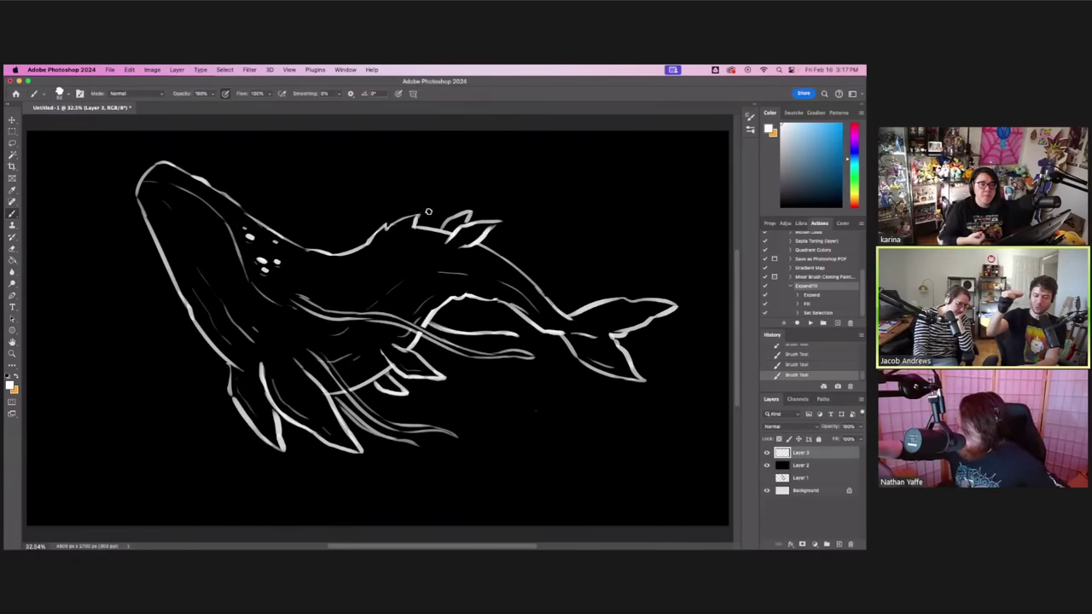
- Draw a thin wavy streamer trailing from the base of the paired back fins and erase its overlap with the back outline
{"action": "left_click_drag", "start_coordinate": [418, 216], "coordinate": [491, 191]}
{"action": "key", "text": "cmd+z"}
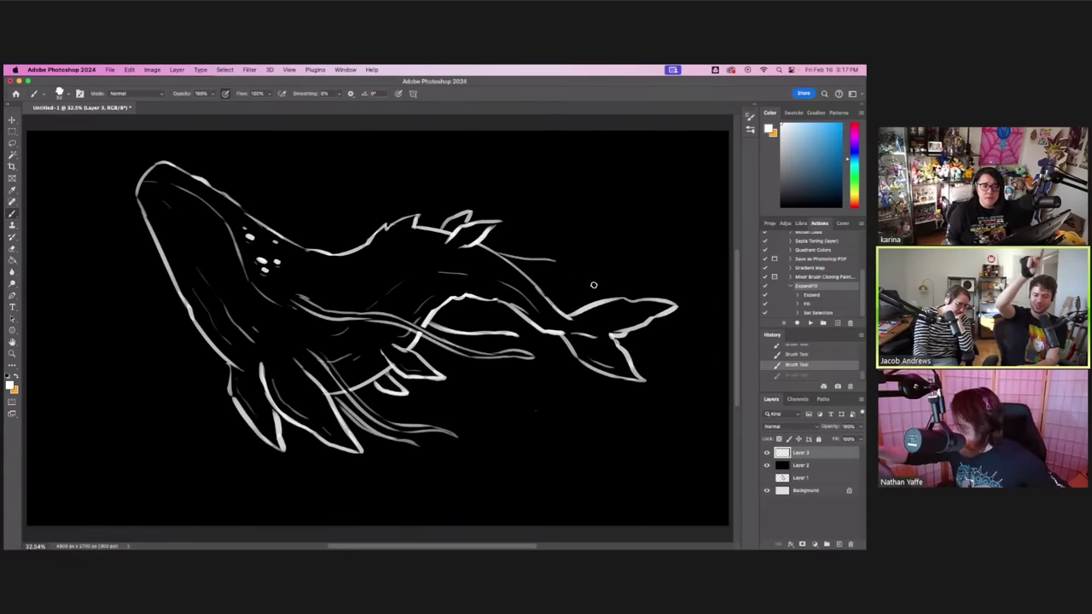
{"action": "mouse_move", "coordinate": [479, 244]}
{"action": "left_mouse_down"}
{"action": "mouse_move", "coordinate": [573, 268]}
{"action": "mouse_move", "coordinate": [488, 248]}
{"action": "mouse_move", "coordinate": [537, 262]}
{"action": "mouse_move", "coordinate": [520, 258]}
{"action": "left_mouse_up"}
{"action": "key", "text": "super+z"}
{"action": "key", "text": "super+z"}
{"action": "left_click_drag", "start_coordinate": [518, 257], "coordinate": [563, 261]}
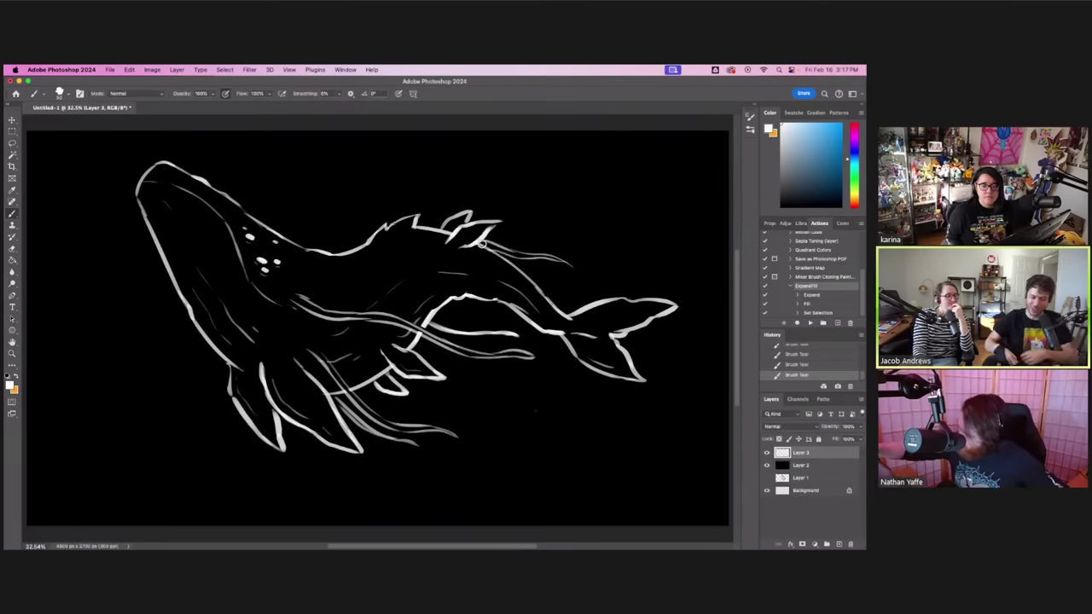
{"action": "left_click_drag", "start_coordinate": [484, 245], "coordinate": [482, 247]}
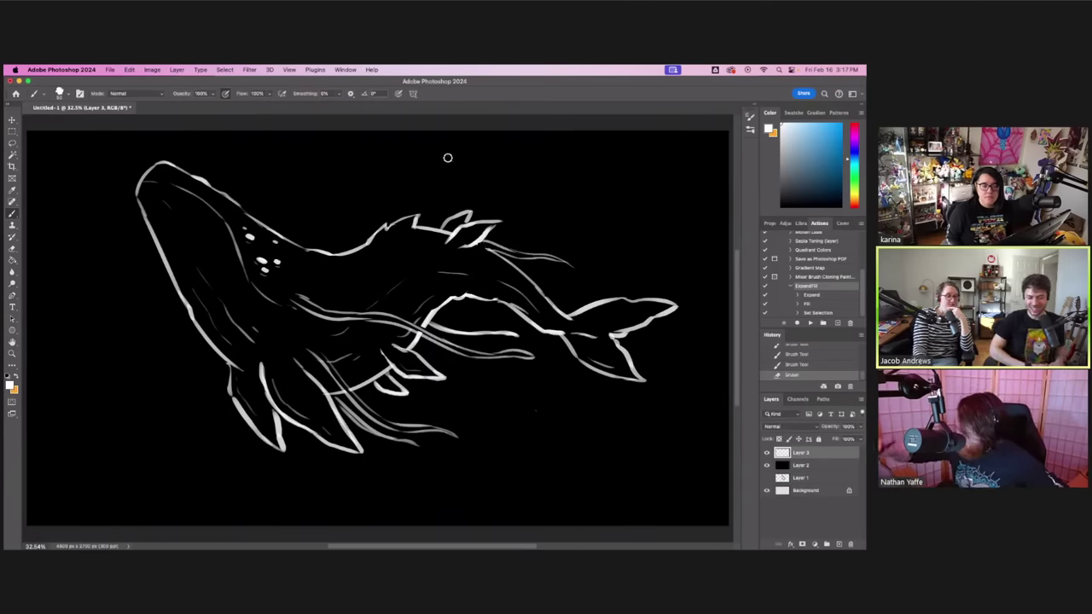
- Paint small white spots along the end of the flank streamer and rounded dots on the tips of the lower streamers
{"action": "key", "text": "b"}
{"action": "left_click_drag", "start_coordinate": [522, 353], "coordinate": [501, 354]}
{"action": "left_click", "coordinate": [478, 354]}
{"action": "left_click", "coordinate": [464, 349]}
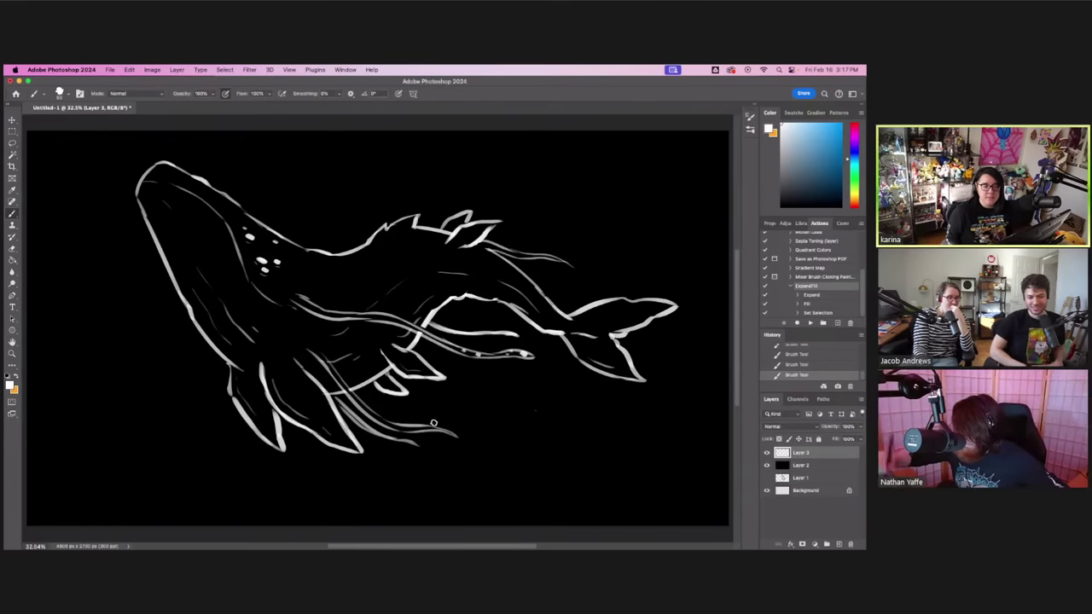
{"action": "left_click_drag", "start_coordinate": [450, 433], "coordinate": [452, 435]}
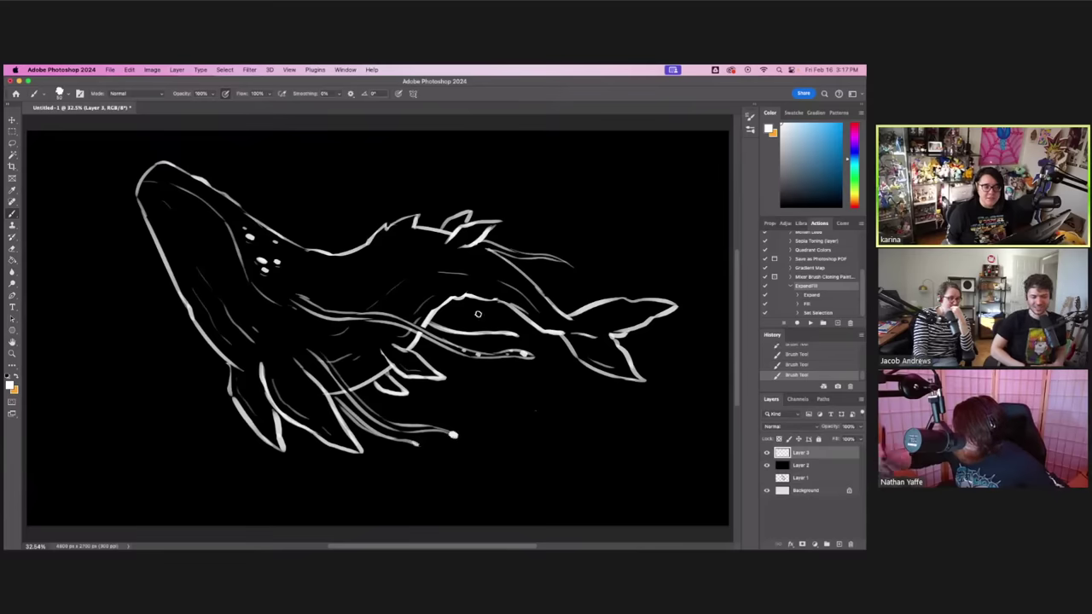
- Clean up the base of the short strand under the rear belly and thicken its trailing end
{"action": "key", "text": "e"}
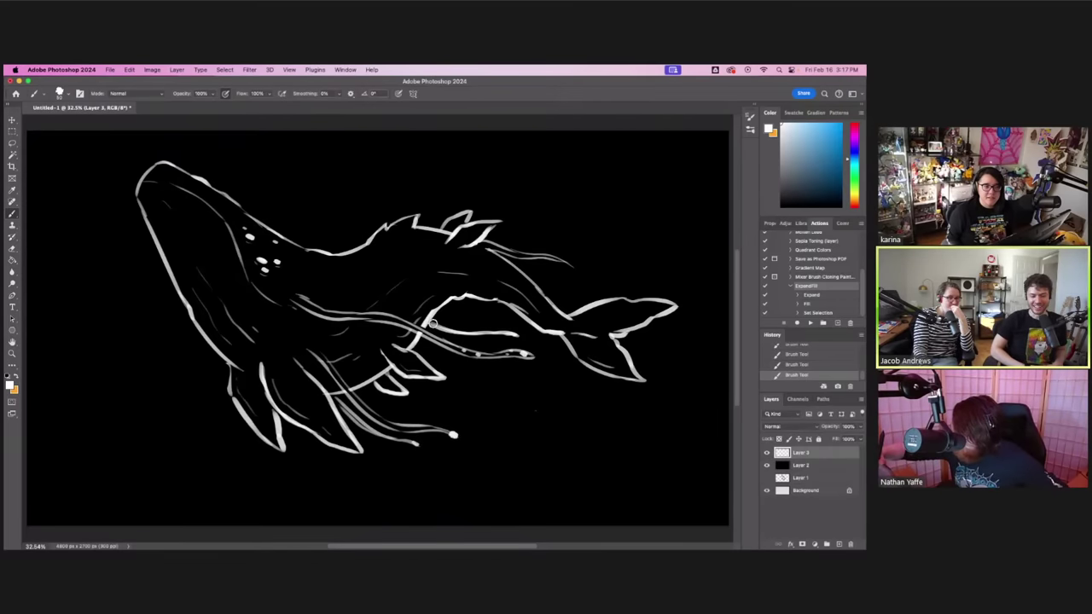
{"action": "mouse_move", "coordinate": [431, 324]}
{"action": "left_mouse_down"}
{"action": "mouse_move", "coordinate": [482, 330]}
{"action": "mouse_move", "coordinate": [435, 322]}
{"action": "mouse_move", "coordinate": [422, 274]}
{"action": "mouse_move", "coordinate": [466, 332]}
{"action": "left_mouse_up"}
{"action": "key", "text": "b"}
{"action": "left_click_drag", "start_coordinate": [462, 331], "coordinate": [495, 333]}
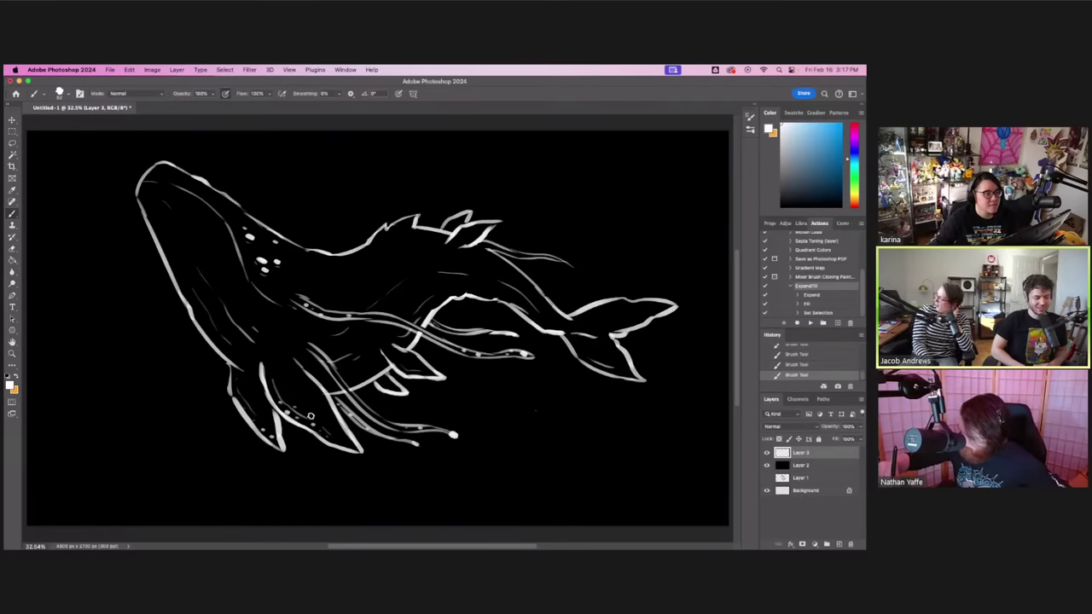
- Dot small spots on the throat above the front fins, the rear belly fin and the lower tail fluke
{"action": "key", "text": "super+z"}
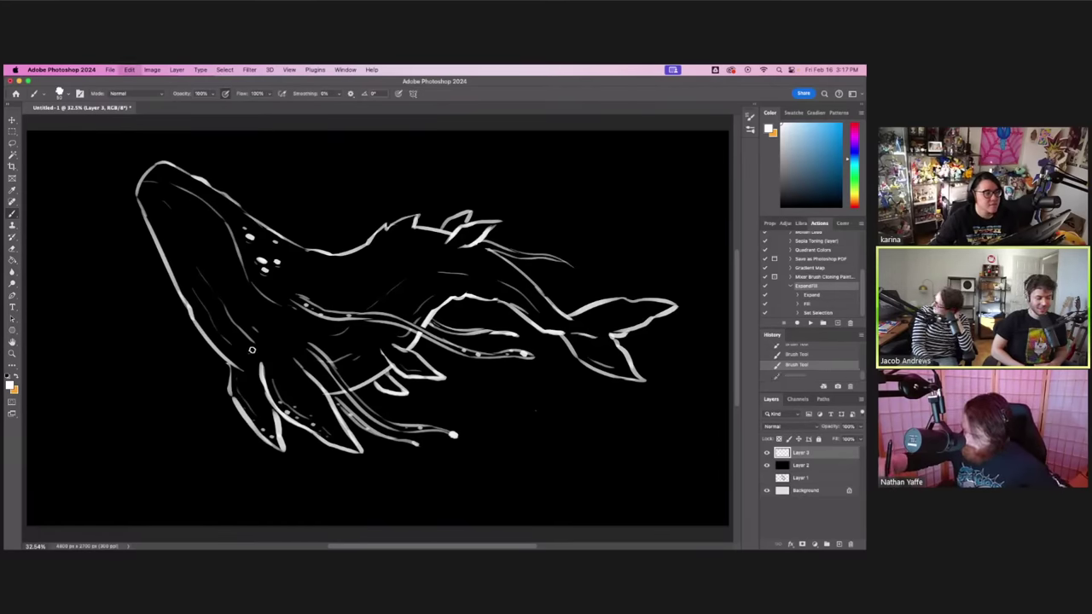
{"action": "left_click", "coordinate": [249, 348]}
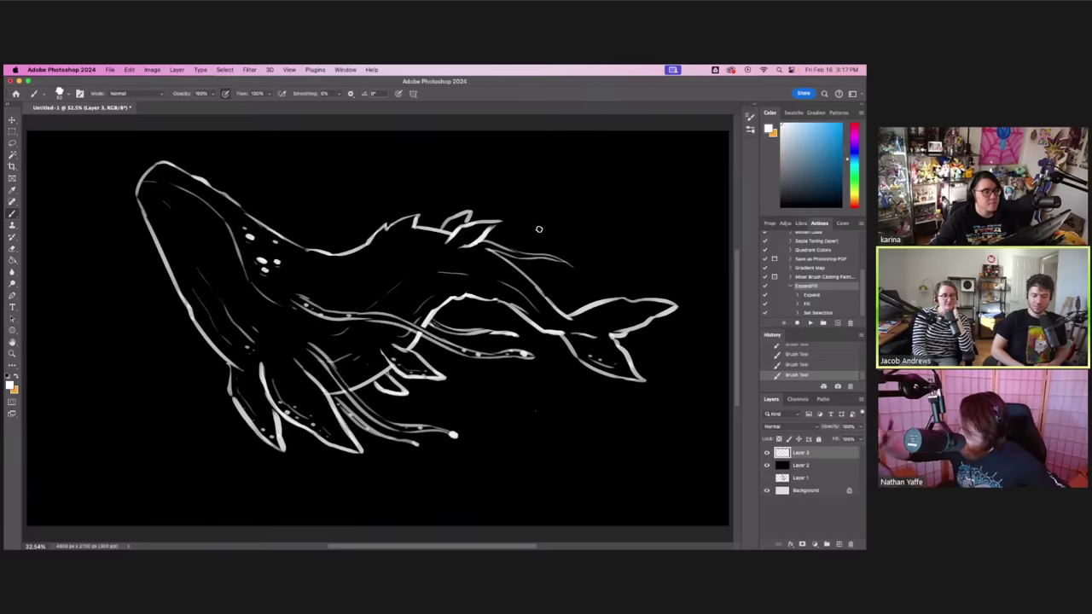
{"action": "mouse_move", "coordinate": [512, 307]}
{"action": "left_mouse_down"}
{"action": "mouse_move", "coordinate": [476, 319]}
{"action": "mouse_move", "coordinate": [487, 332]}
{"action": "left_mouse_up"}
{"action": "mouse_move", "coordinate": [484, 332]}
{"action": "left_mouse_down"}
{"action": "mouse_move", "coordinate": [501, 335]}
{"action": "mouse_move", "coordinate": [490, 332]}
{"action": "left_mouse_up"}
{"action": "key", "text": "super+z"}
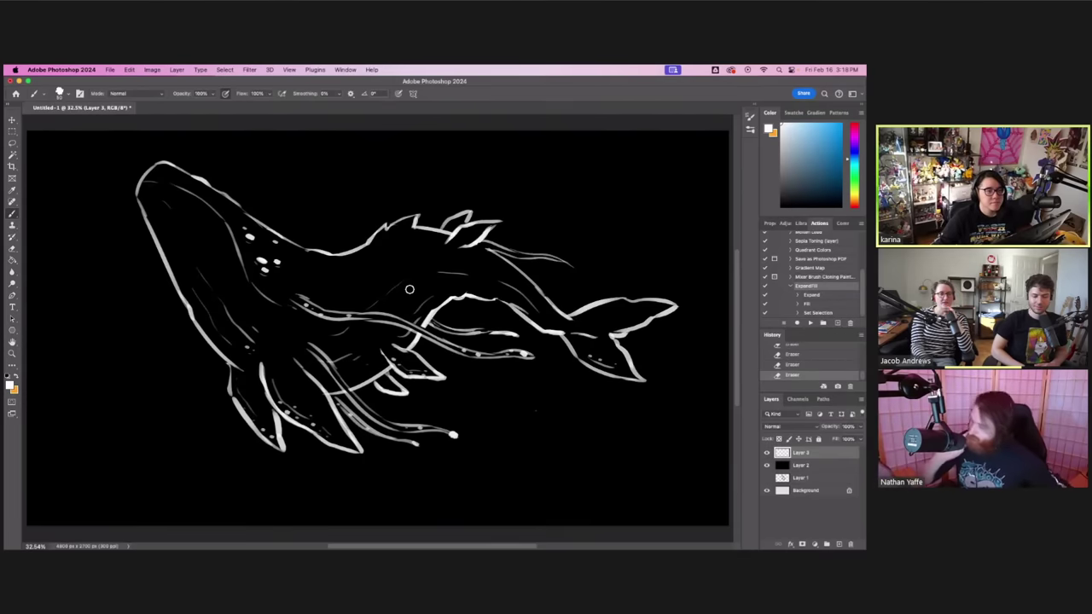
- Extend the tips of both front fins into curved, backswept points and erase the old tip lines
{"action": "mouse_move", "coordinate": [358, 451]}
{"action": "left_mouse_down"}
{"action": "mouse_move", "coordinate": [384, 460]}
{"action": "mouse_move", "coordinate": [349, 440]}
{"action": "left_mouse_up"}
{"action": "key", "text": "super+z"}
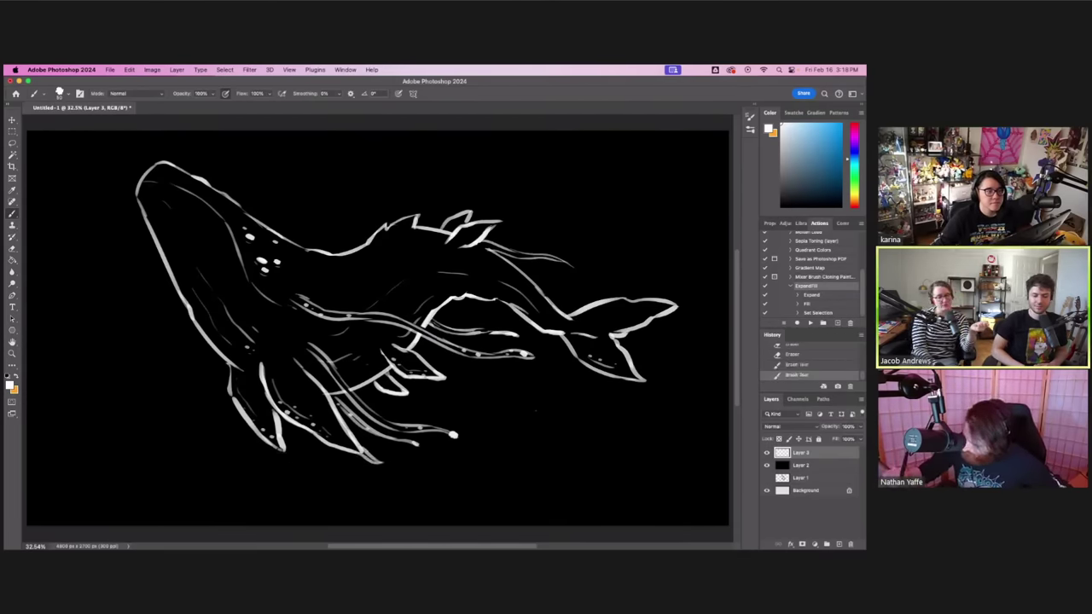
{"action": "left_click_drag", "start_coordinate": [278, 445], "coordinate": [297, 461]}
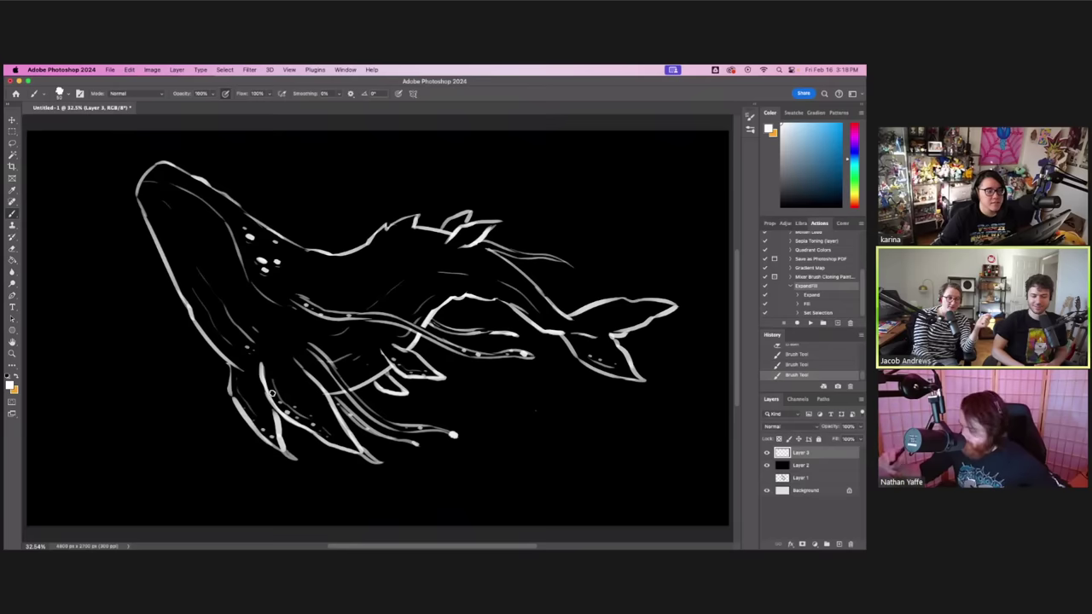
{"action": "key", "text": "super+z"}
{"action": "key", "text": "super+z"}
{"action": "key", "text": "super+z"}
{"action": "key", "text": "super+z"}
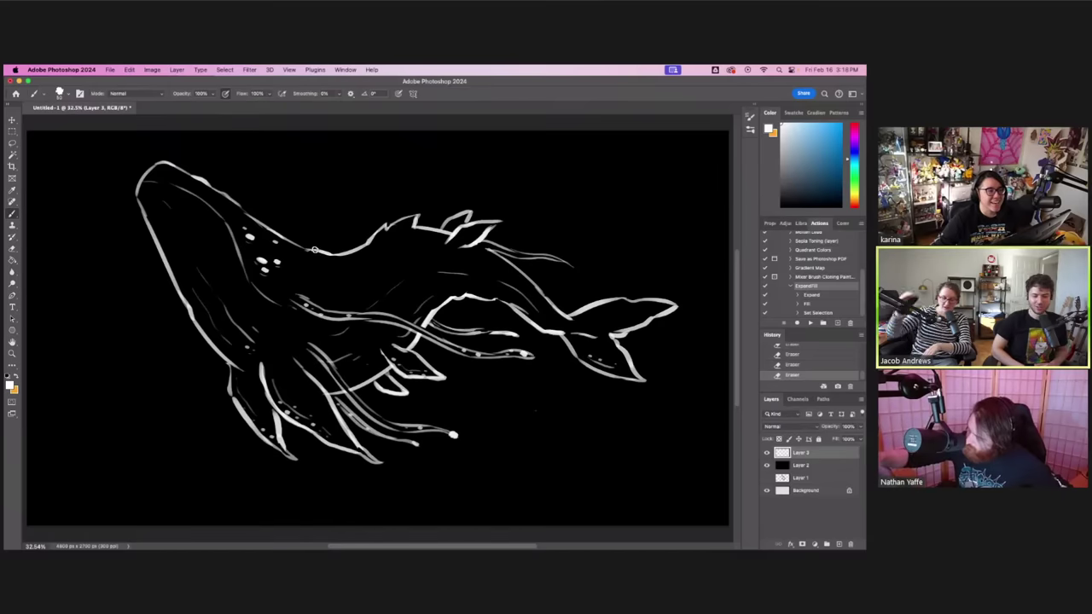
- Undo the stray stroke on the back, thicken the snout outline, and add small spots across the body and tail flukes
{"action": "key", "text": "super+z"}
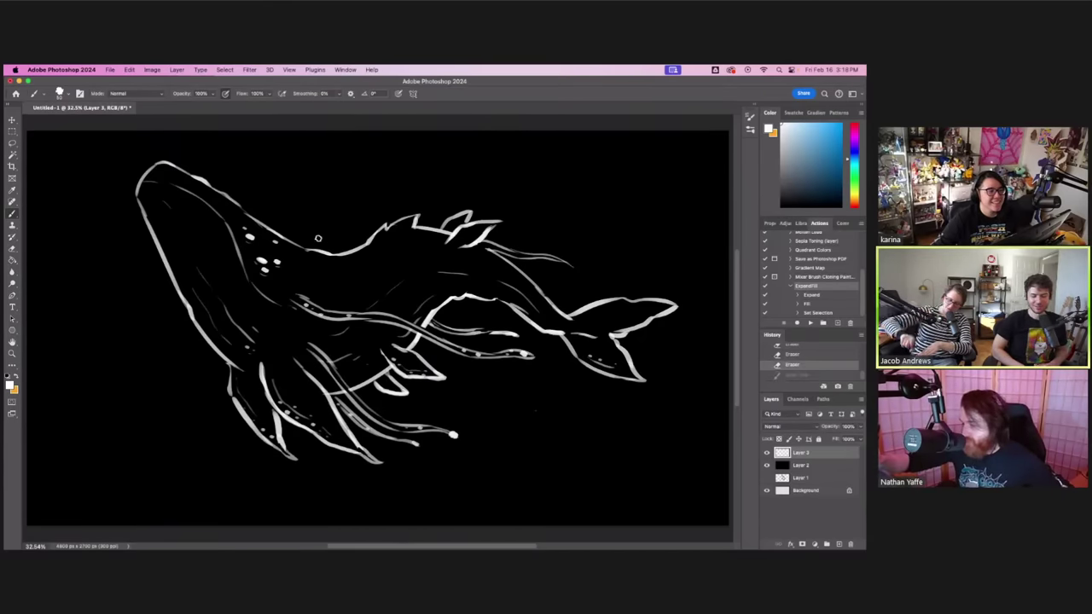
{"action": "mouse_move", "coordinate": [157, 163]}
{"action": "left_mouse_down"}
{"action": "mouse_move", "coordinate": [189, 173]}
{"action": "mouse_move", "coordinate": [167, 168]}
{"action": "mouse_move", "coordinate": [171, 159]}
{"action": "mouse_move", "coordinate": [149, 174]}
{"action": "left_mouse_up"}
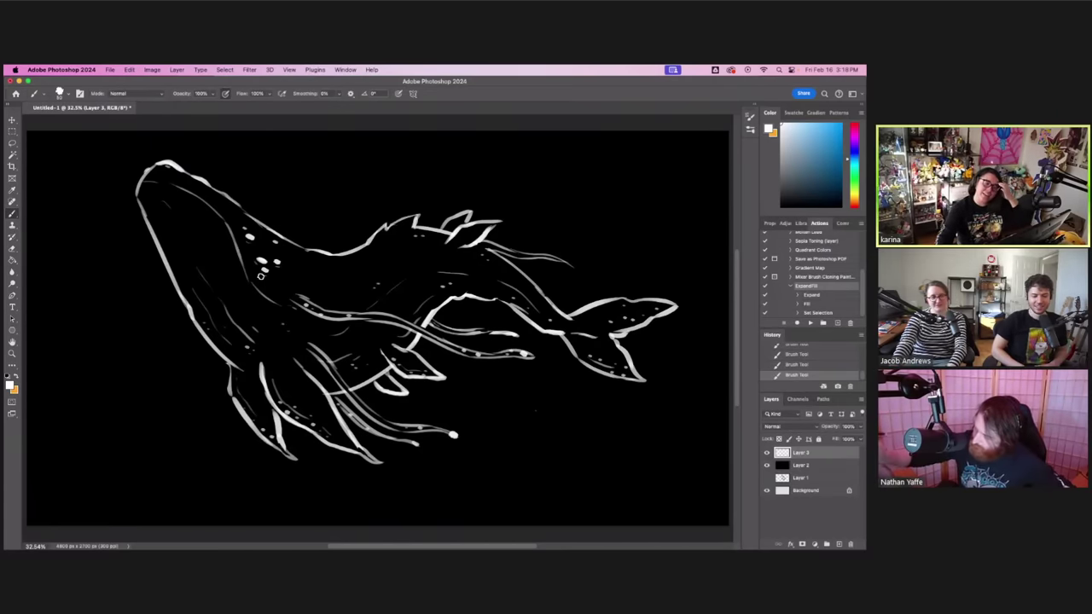
- Dot small clusters of white stars on the black background near the canvas corners, along its edges and below the whale's fins
{"action": "left_click", "coordinate": [144, 450]}
{"action": "left_click", "coordinate": [136, 444]}
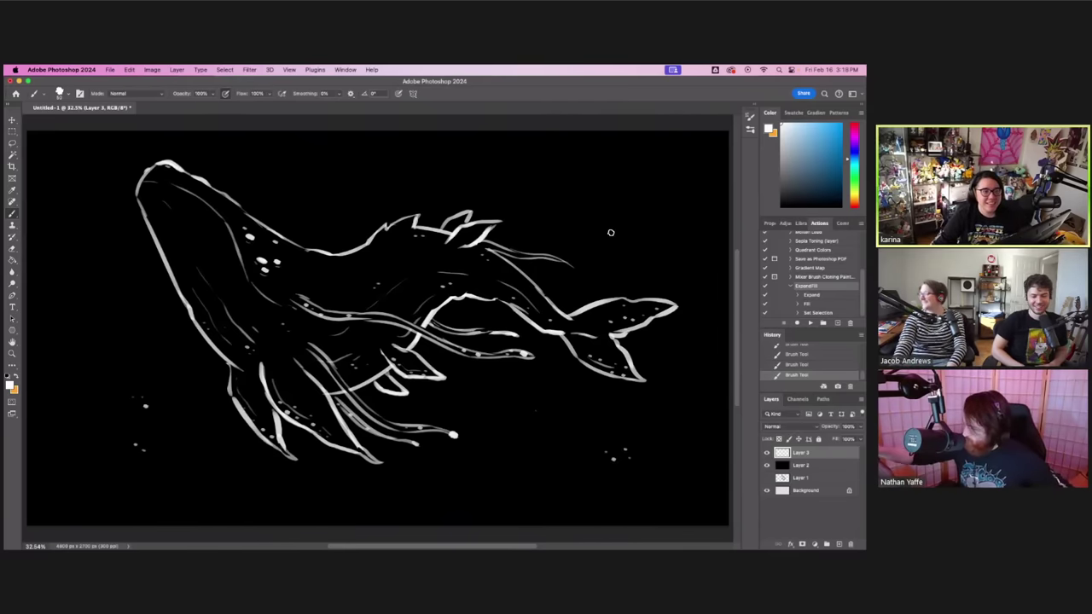
{"action": "left_click", "coordinate": [340, 143]}
{"action": "left_click", "coordinate": [351, 143]}
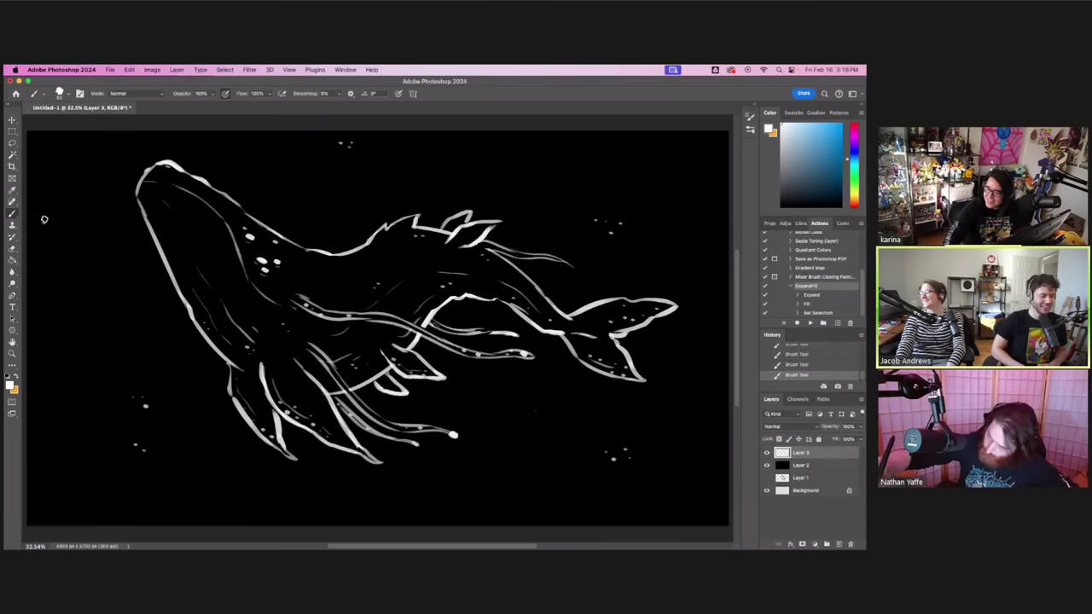
{"action": "left_click", "coordinate": [56, 447]}
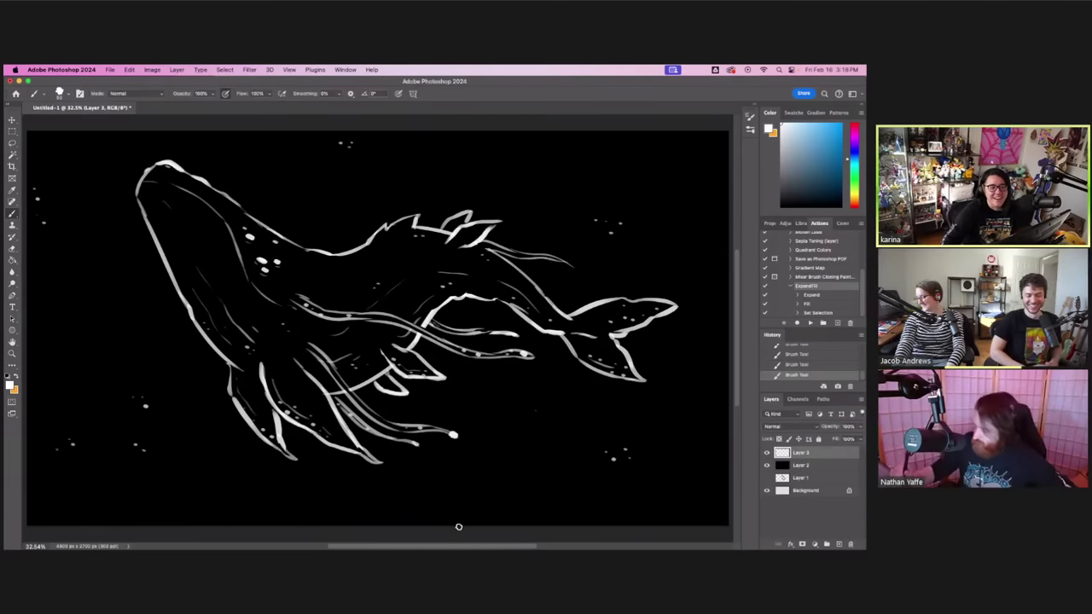
{"action": "left_click", "coordinate": [407, 490]}
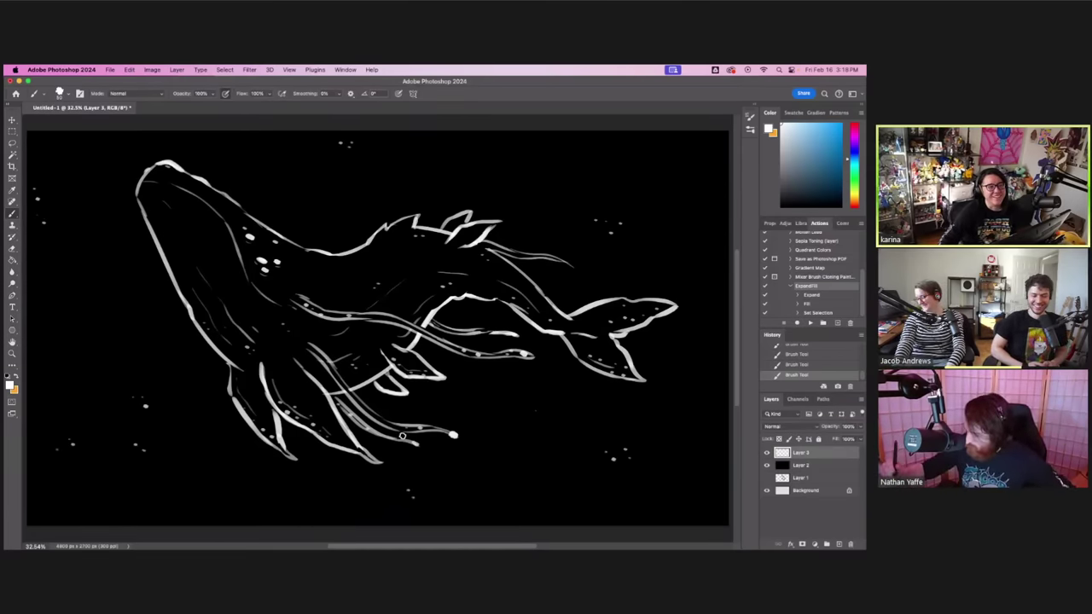
{"action": "left_click", "coordinate": [306, 499]}
{"action": "left_click", "coordinate": [251, 481]}
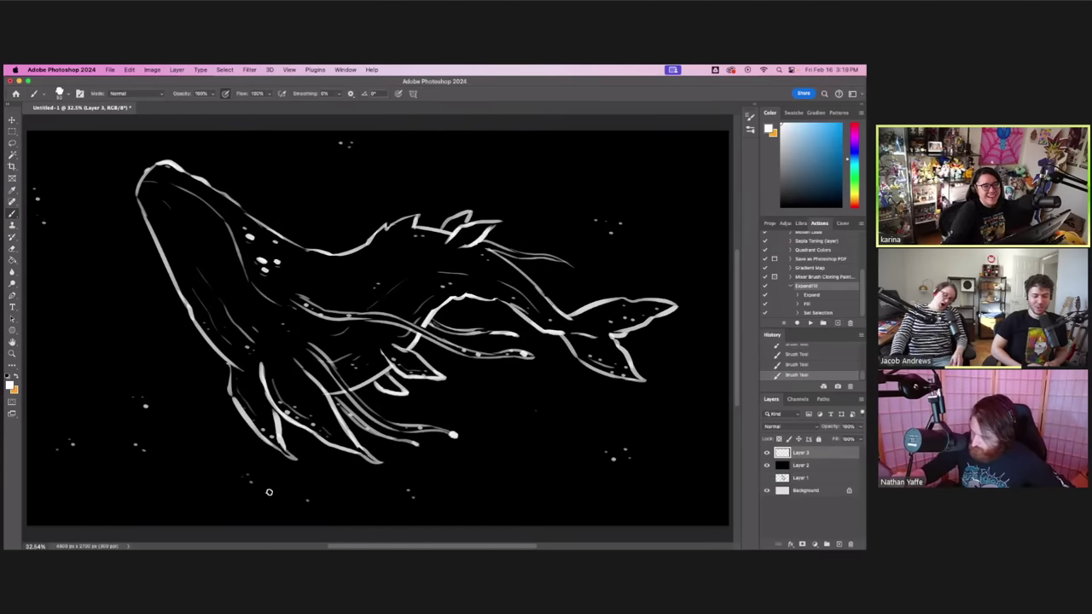
{"action": "left_click", "coordinate": [270, 492]}
- Add more scattered stars above the whale's back, beside its head, in the canvas's lower-left corner and above the tail
{"action": "left_click", "coordinate": [388, 193]}
{"action": "left_click", "coordinate": [380, 189]}
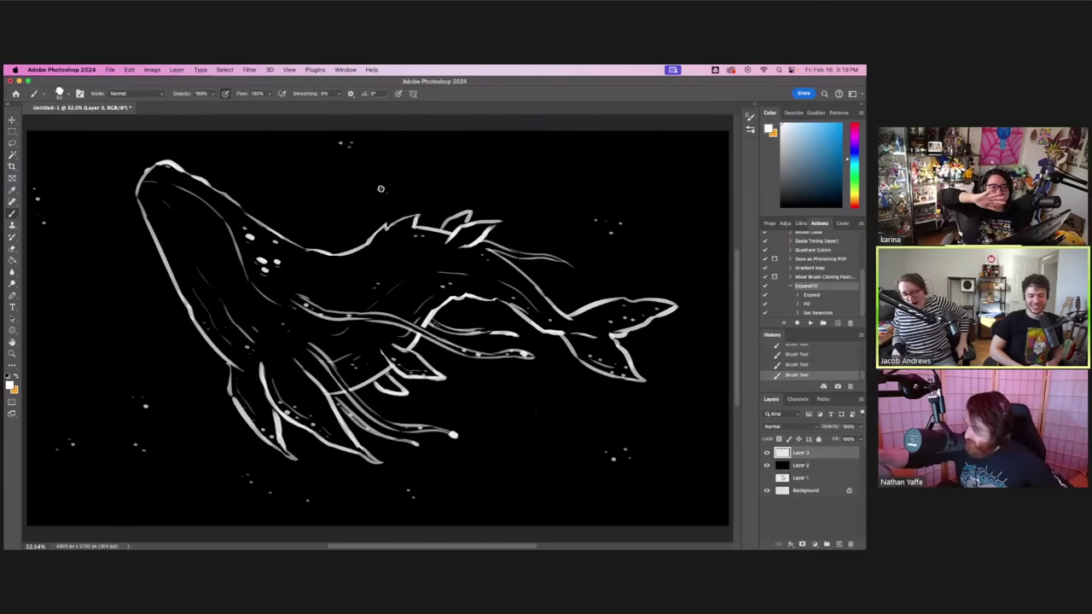
{"action": "left_click", "coordinate": [324, 175]}
{"action": "left_click", "coordinate": [313, 163]}
{"action": "left_click", "coordinate": [281, 171]}
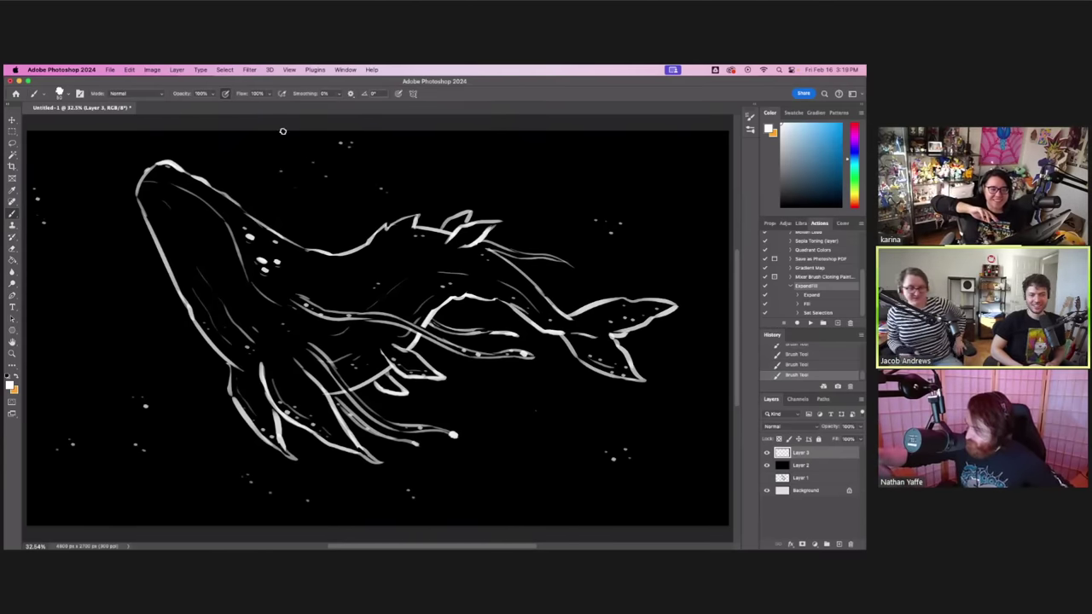
{"action": "left_click", "coordinate": [95, 207]}
{"action": "left_click", "coordinate": [81, 193]}
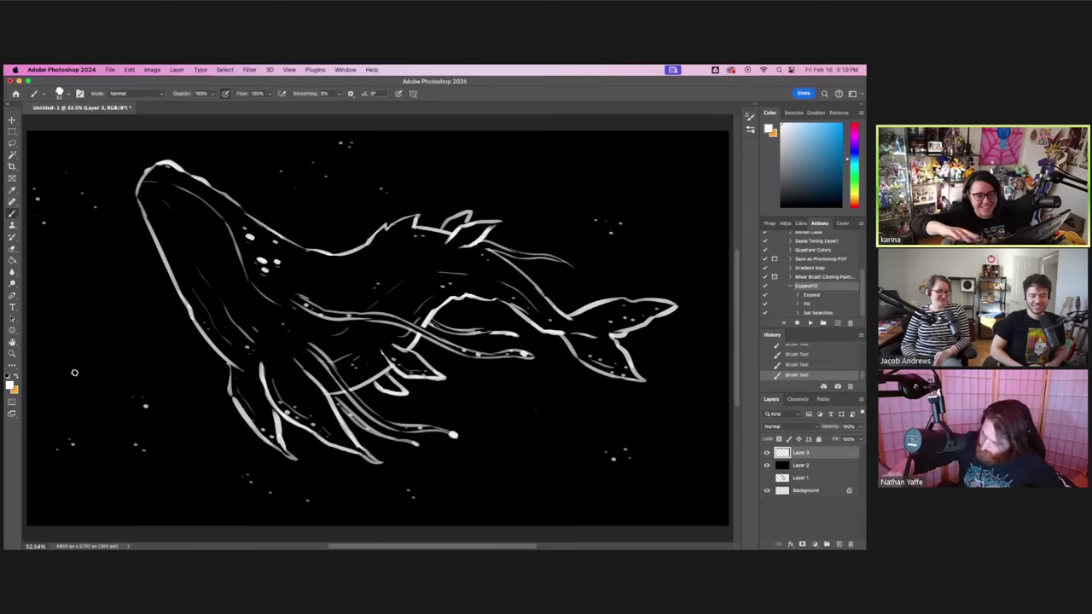
{"action": "left_click", "coordinate": [65, 491]}
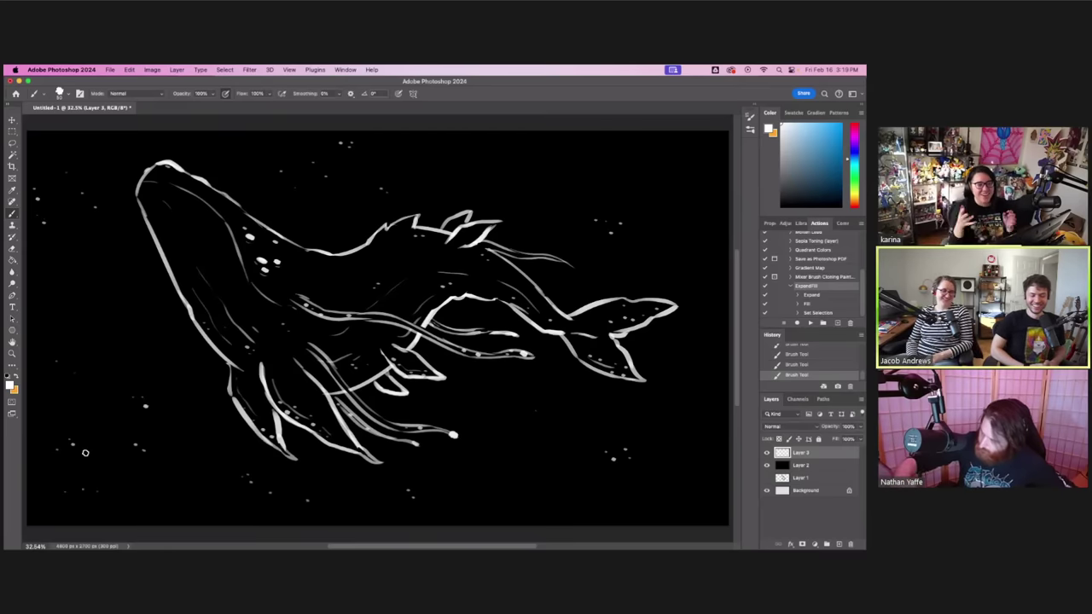
{"action": "left_click", "coordinate": [647, 178]}
{"action": "left_click", "coordinate": [613, 162]}
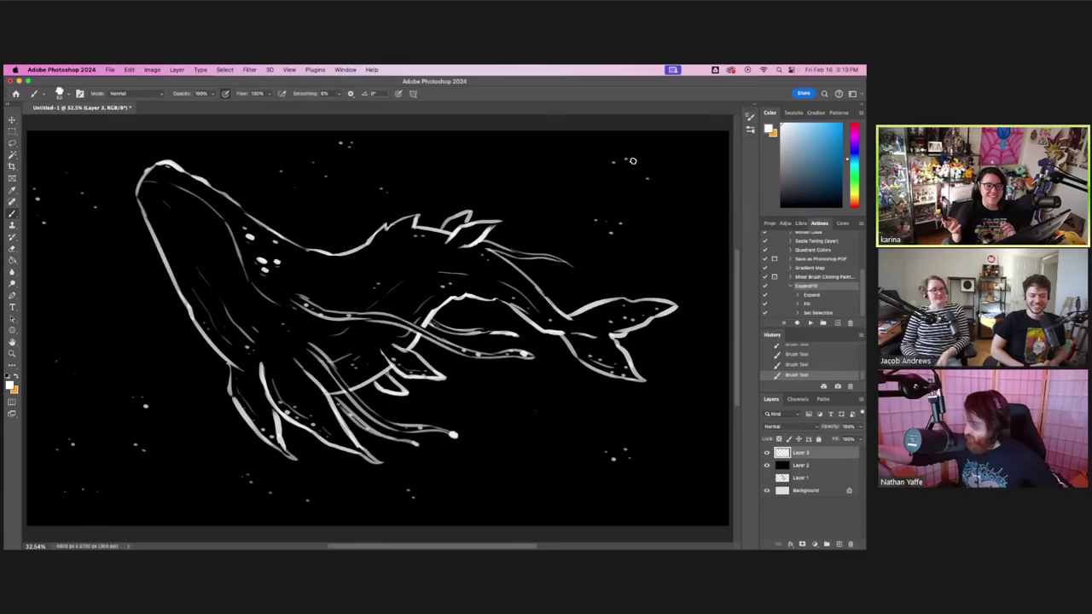
- Clean up the lines at the dorsal fin with the Eraser and dot more white stars near the canvas's right-hand corners
{"action": "left_click_drag", "start_coordinate": [450, 242], "coordinate": [462, 231]}
{"action": "mouse_move", "coordinate": [461, 233]}
{"action": "left_mouse_down"}
{"action": "mouse_move", "coordinate": [489, 226]}
{"action": "mouse_move", "coordinate": [455, 245]}
{"action": "left_mouse_up"}
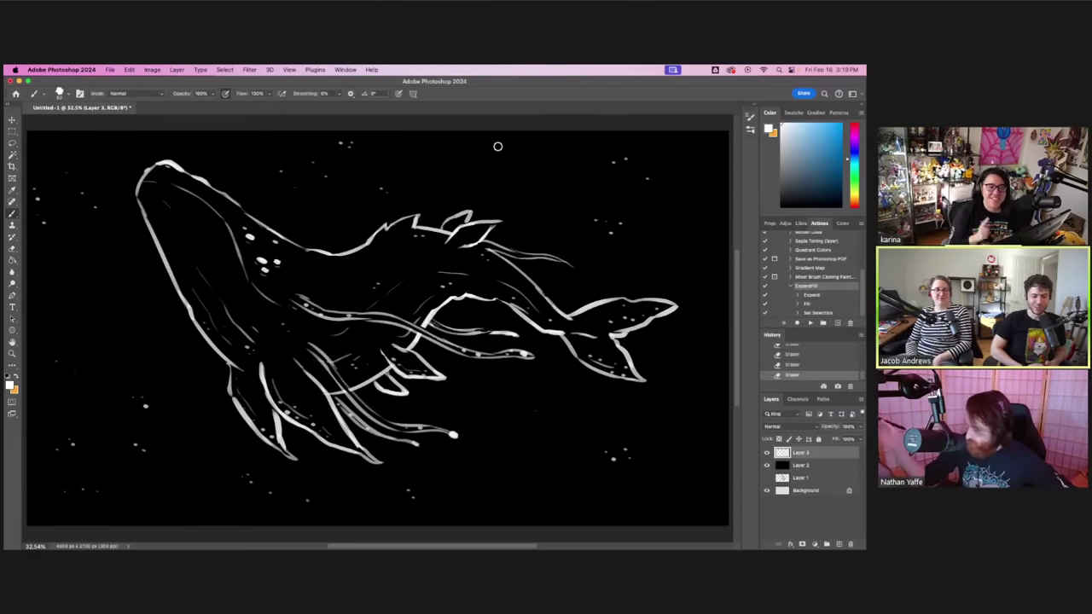
{"action": "key", "text": "b"}
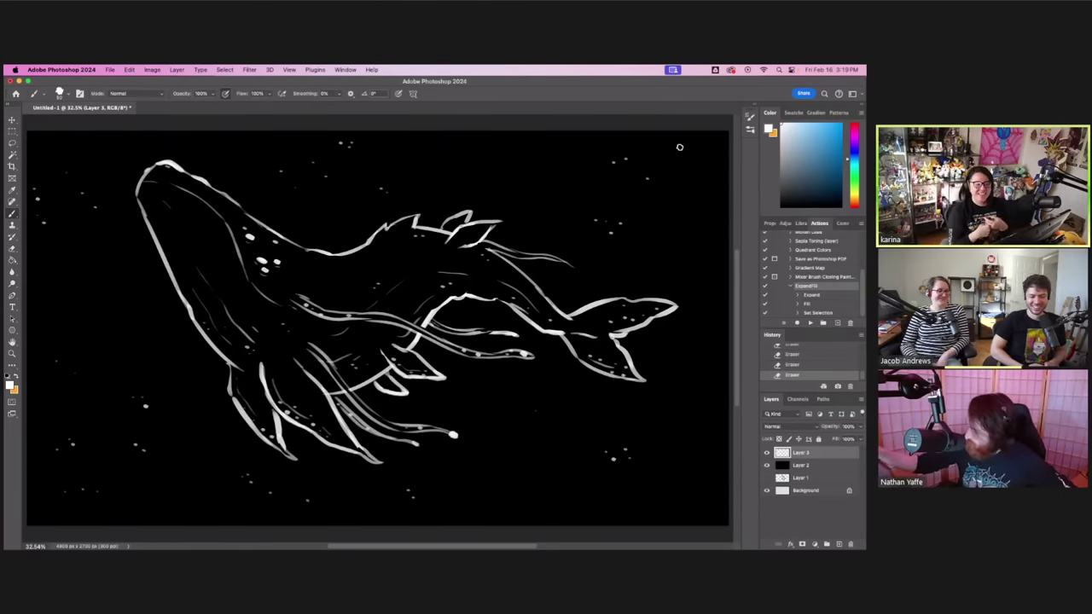
{"action": "left_click", "coordinate": [681, 145]}
{"action": "left_click", "coordinate": [683, 143]}
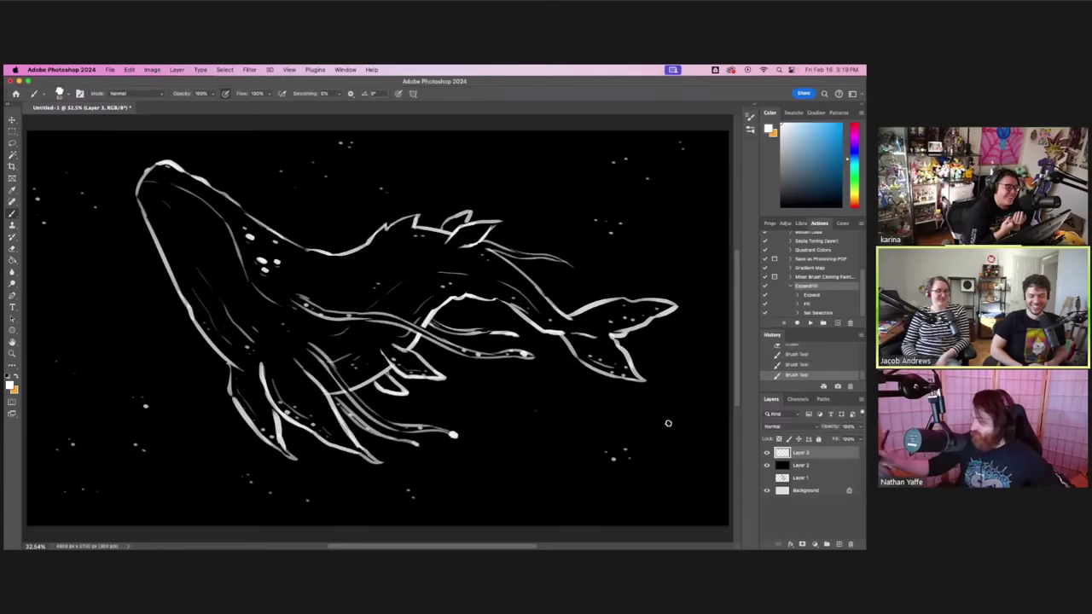
{"action": "left_click", "coordinate": [696, 463]}
{"action": "left_click", "coordinate": [676, 490]}
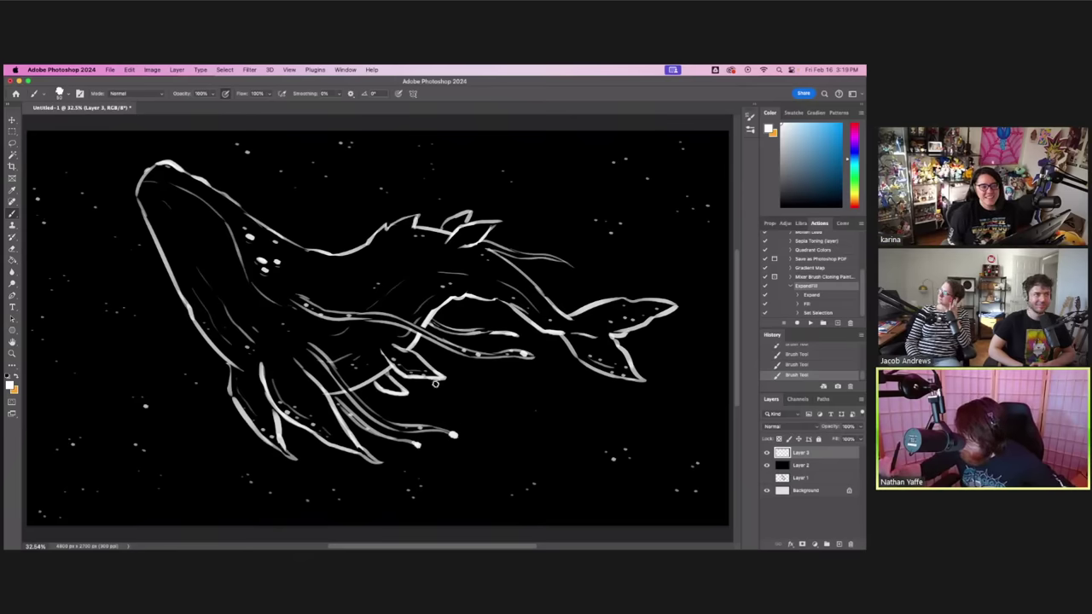
- Trim the tips of the trailing streamers with the Eraser and reinforce the lines along the whale's back and throat
{"action": "key", "text": "e"}
{"action": "left_click", "coordinate": [446, 432]}
{"action": "left_click", "coordinate": [451, 430]}
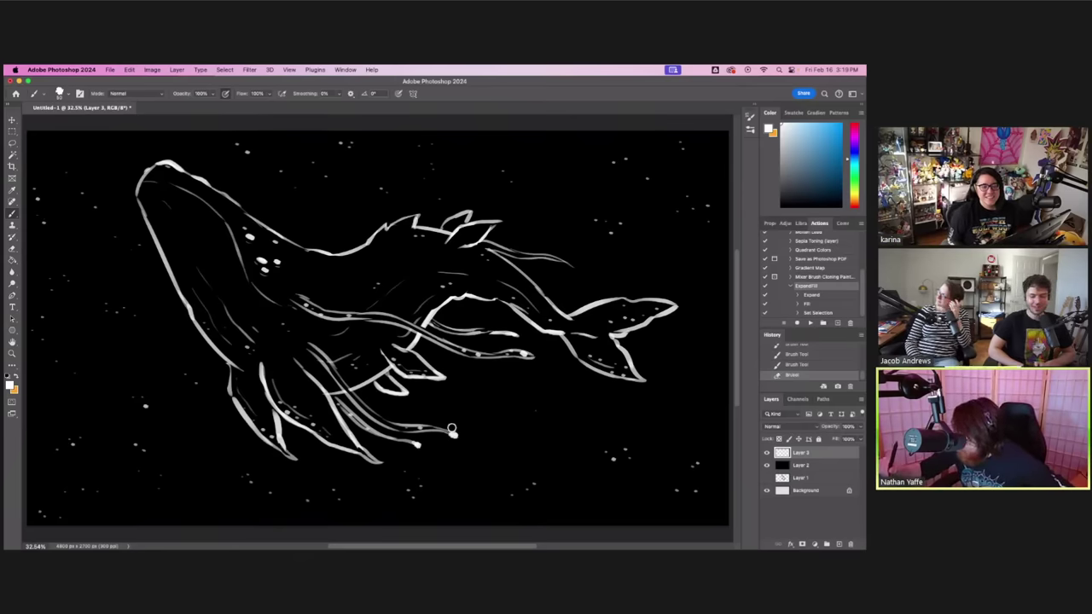
{"action": "left_click", "coordinate": [495, 331]}
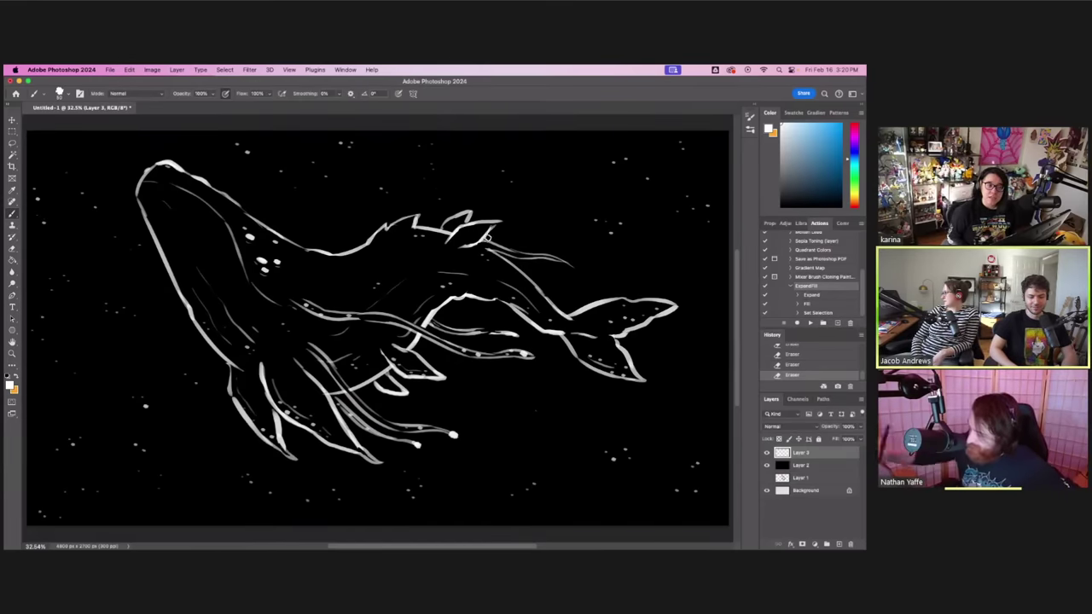
{"action": "left_click_drag", "start_coordinate": [301, 245], "coordinate": [319, 250]}
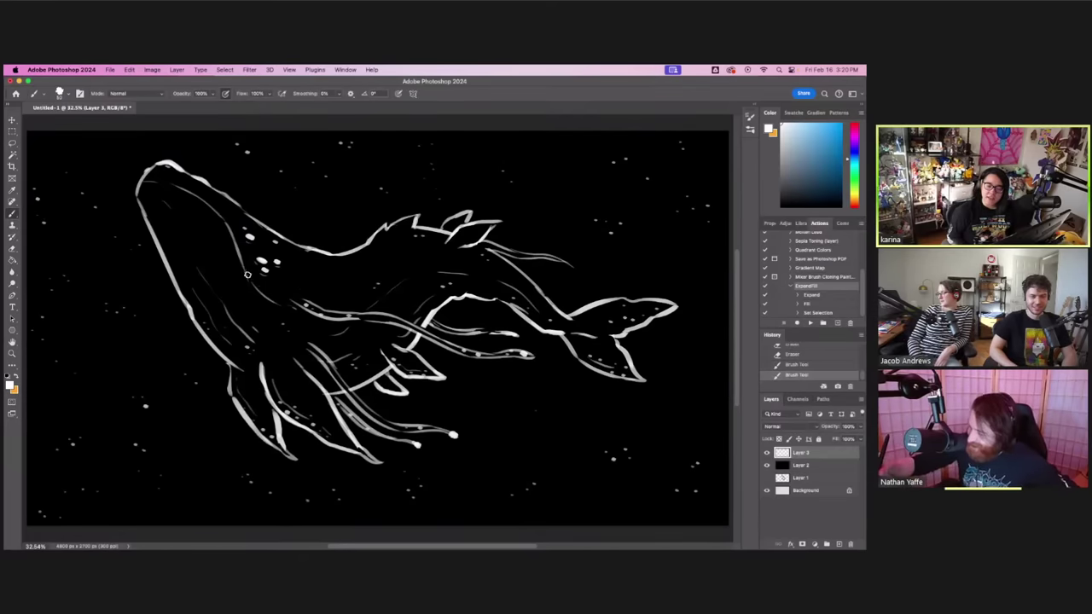
{"action": "left_click", "coordinate": [272, 268]}
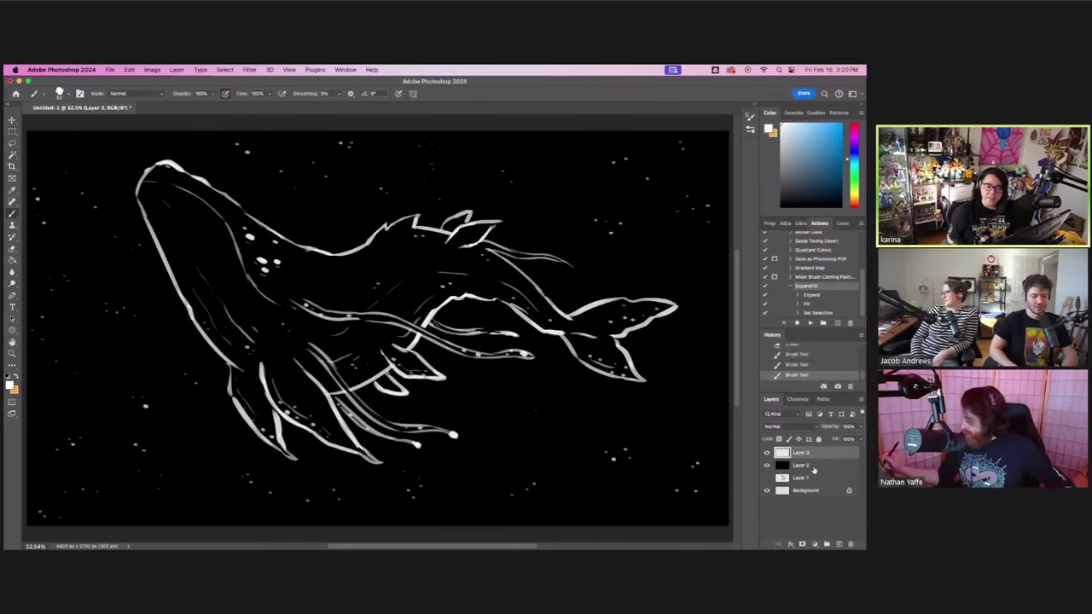
- Add a new layer directly beneath the white line art and choose a Kyle's Paintbox watercolor brush
{"action": "left_click", "coordinate": [839, 543], "text": "ctrl"}
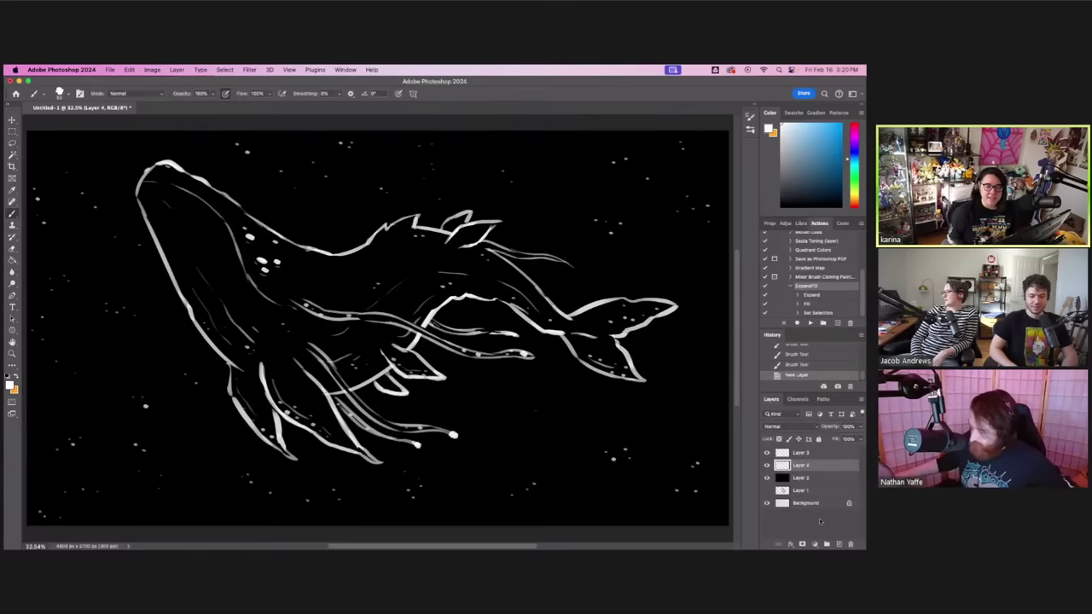
{"action": "left_click", "coordinate": [69, 93]}
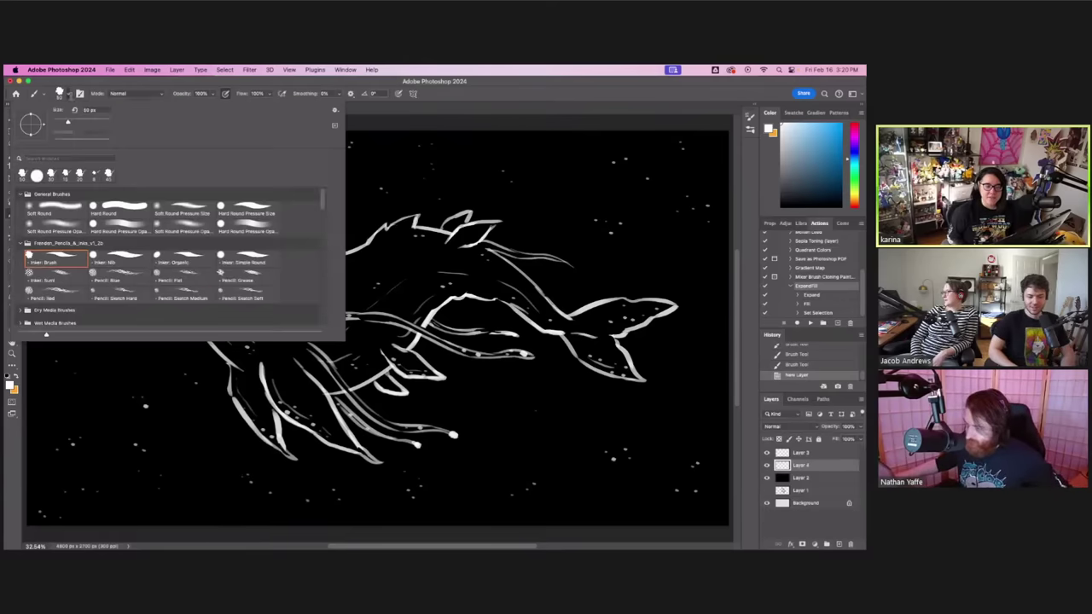
{"action": "left_click_drag", "start_coordinate": [324, 203], "coordinate": [309, 311]}
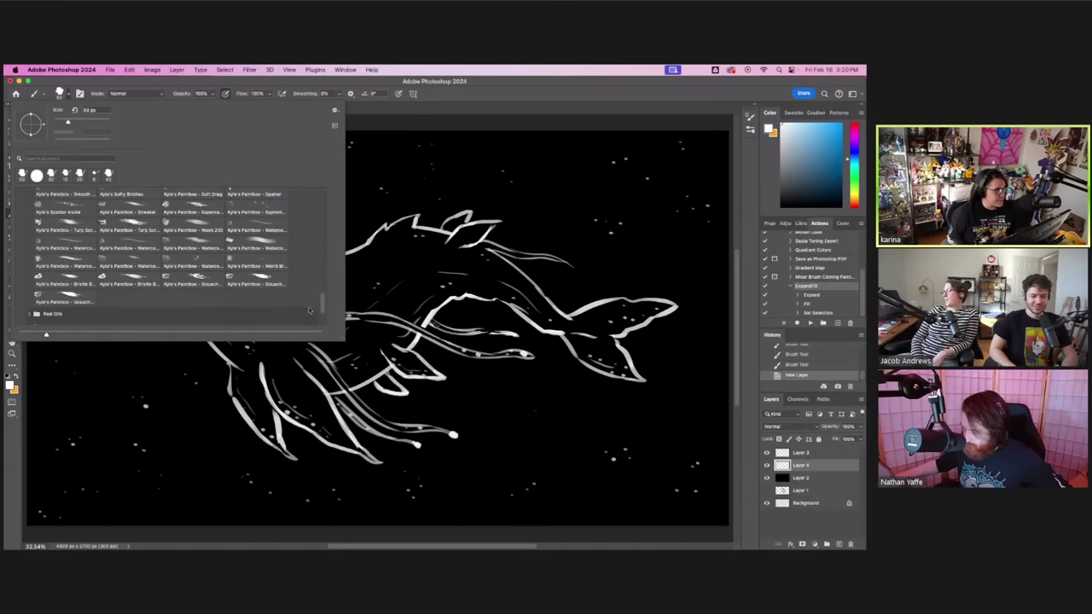
{"action": "left_click", "coordinate": [278, 248]}
{"action": "left_click", "coordinate": [69, 93]}
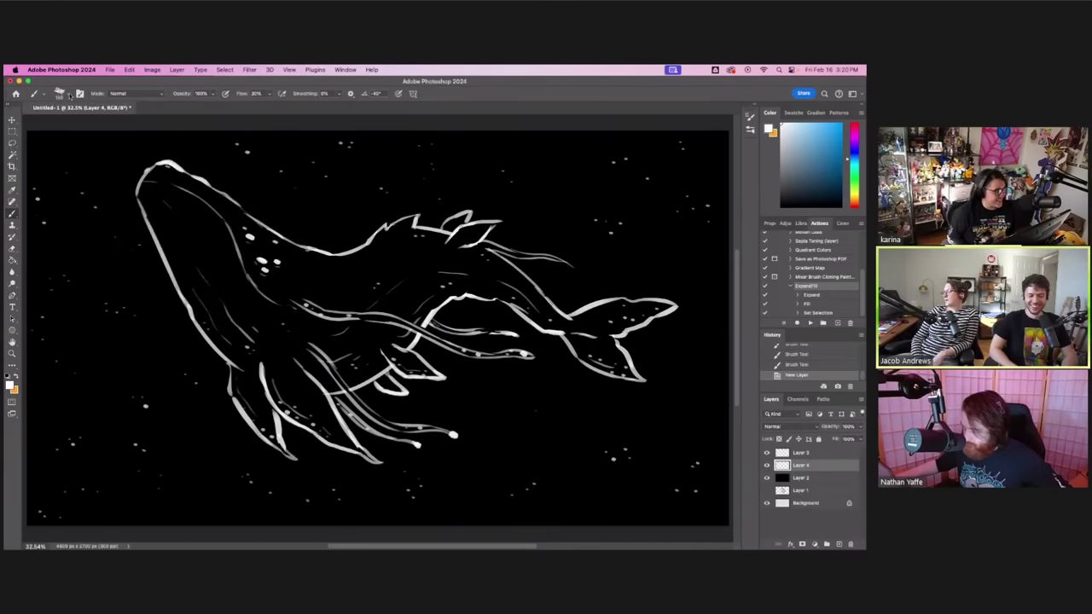
- Choose a deep blue and paint soft shading inside the whale's body and tail flukes with a large brush
{"action": "left_click", "coordinate": [820, 173]}
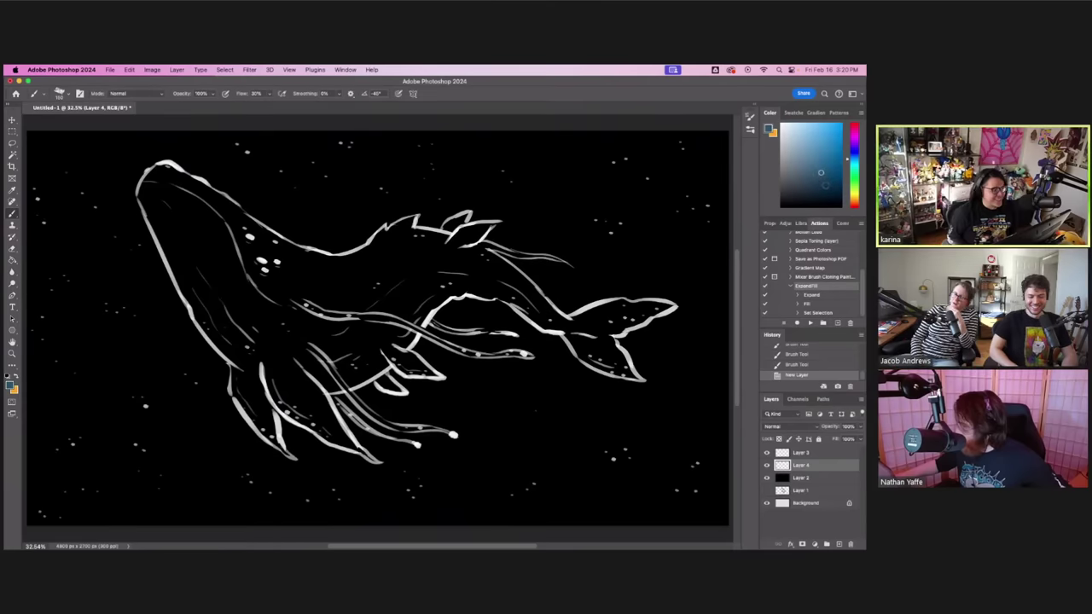
{"action": "left_click", "coordinate": [849, 153]}
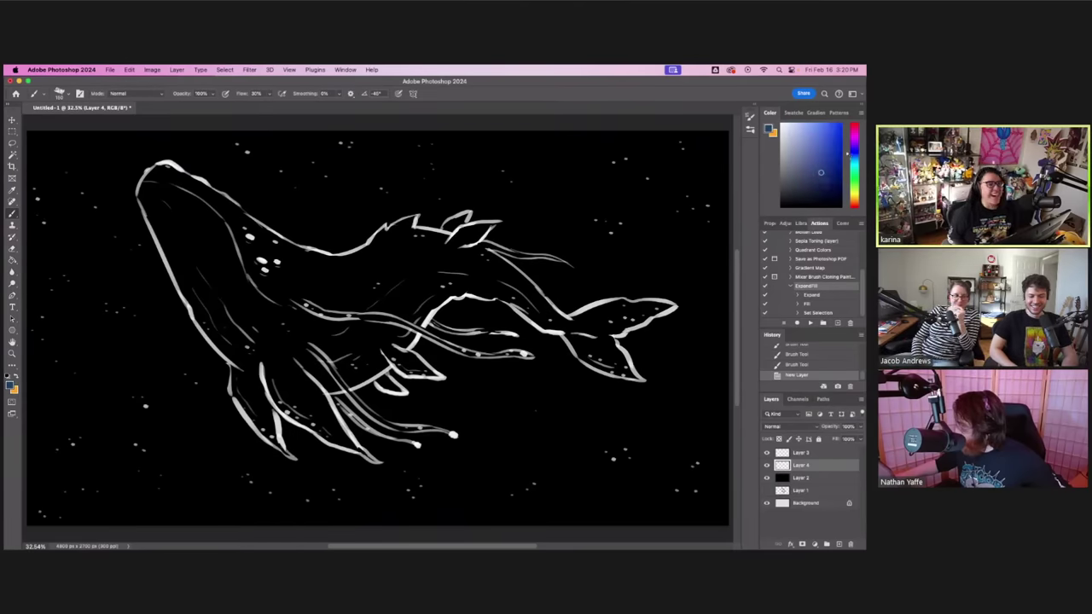
{"action": "left_click", "coordinate": [827, 177]}
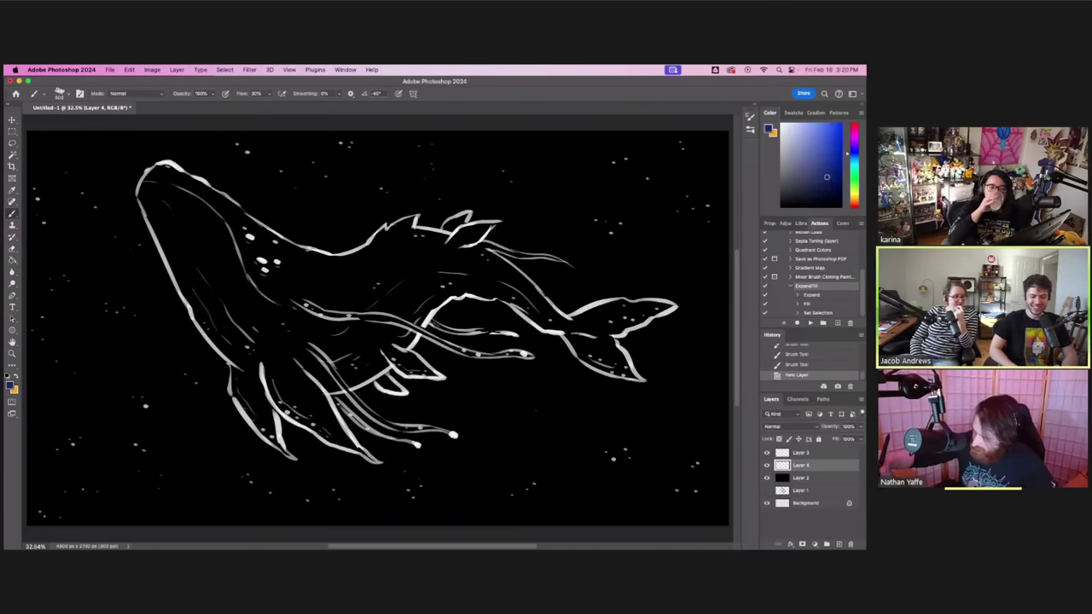
{"action": "mouse_move", "coordinate": [278, 299]}
{"action": "left_mouse_down"}
{"action": "mouse_move", "coordinate": [329, 332]}
{"action": "mouse_move", "coordinate": [298, 328]}
{"action": "mouse_move", "coordinate": [396, 298]}
{"action": "mouse_move", "coordinate": [299, 328]}
{"action": "mouse_move", "coordinate": [260, 299]}
{"action": "mouse_move", "coordinate": [290, 333]}
{"action": "left_mouse_up"}
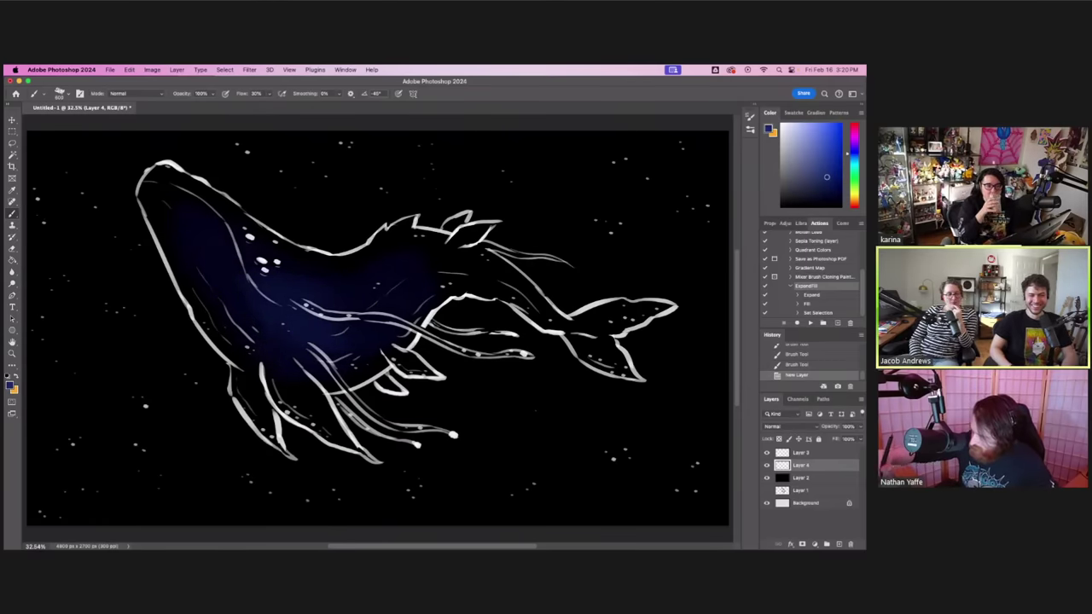
{"action": "left_click_drag", "start_coordinate": [384, 298], "coordinate": [427, 268]}
{"action": "left_click", "coordinate": [440, 274]}
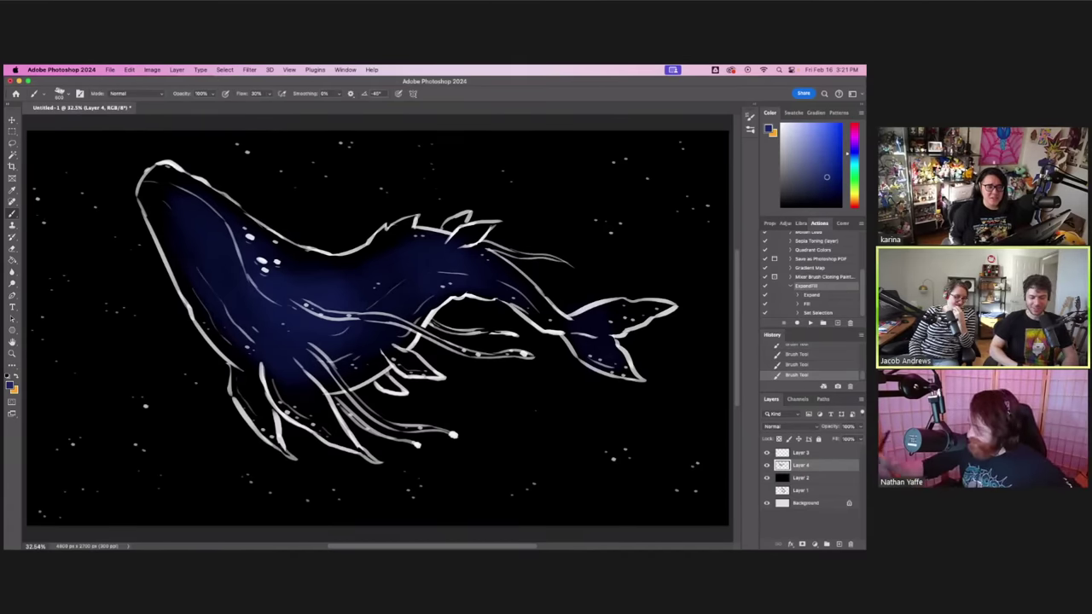
- Add a layer directly above the black background and paint soft dark navy haze across the sky around the whale
{"action": "left_click", "coordinate": [828, 208]}
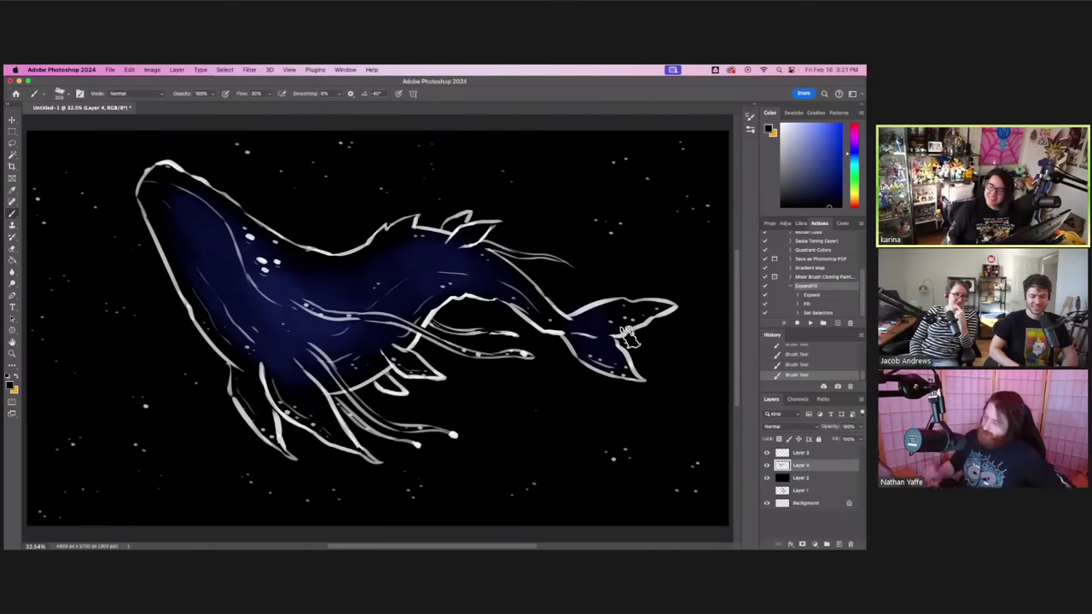
{"action": "left_click", "coordinate": [807, 480]}
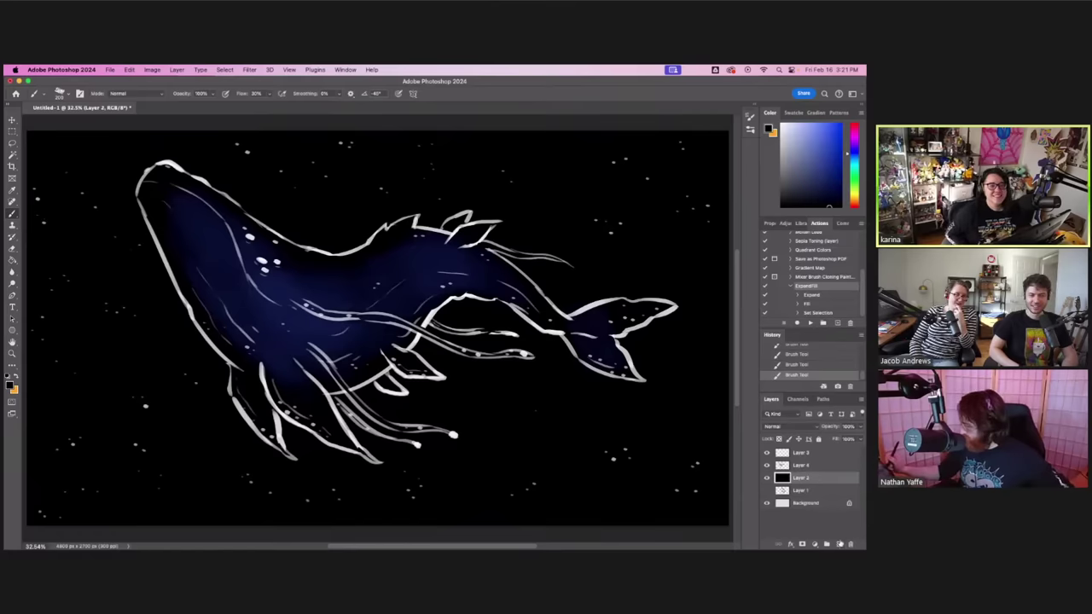
{"action": "left_click", "coordinate": [839, 543]}
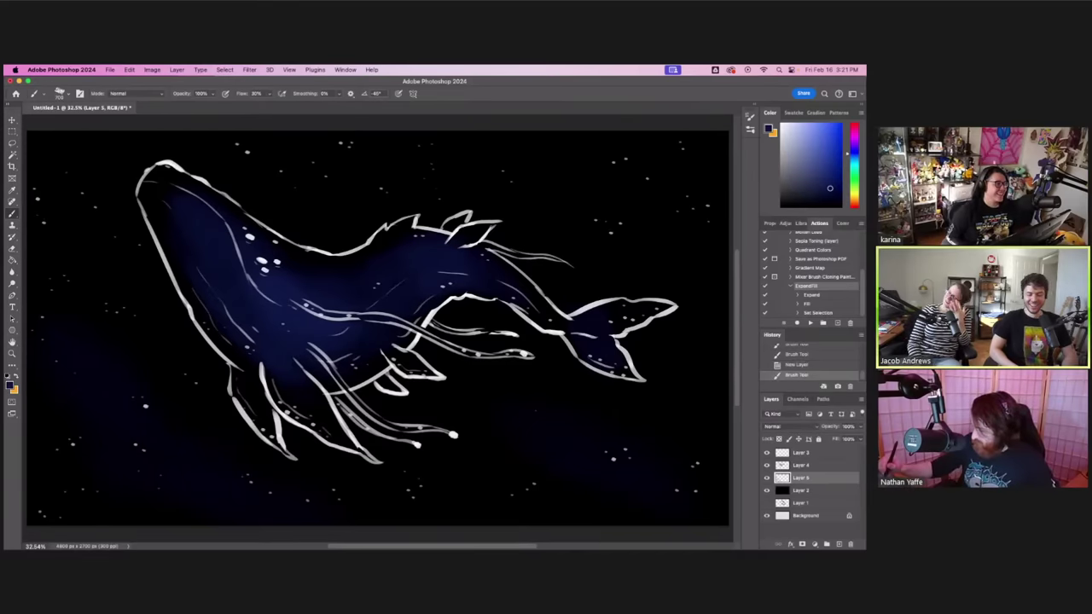
{"action": "left_click_drag", "start_coordinate": [529, 418], "coordinate": [639, 469]}
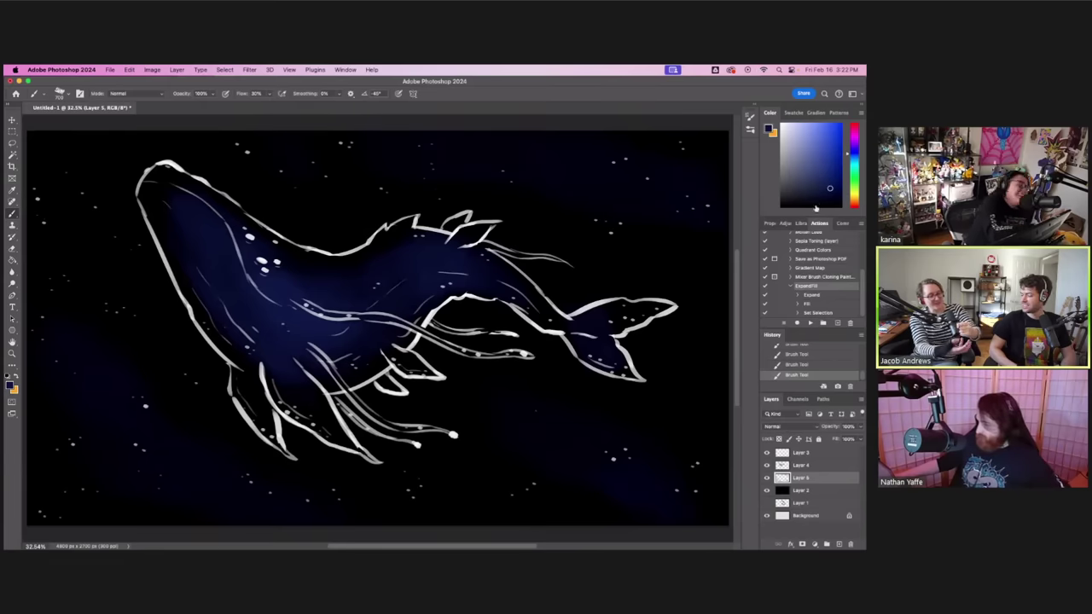
- Add a new layer between the line art and the blue body shading and choose the Chalk Shading brush
{"action": "left_click", "coordinate": [828, 467]}
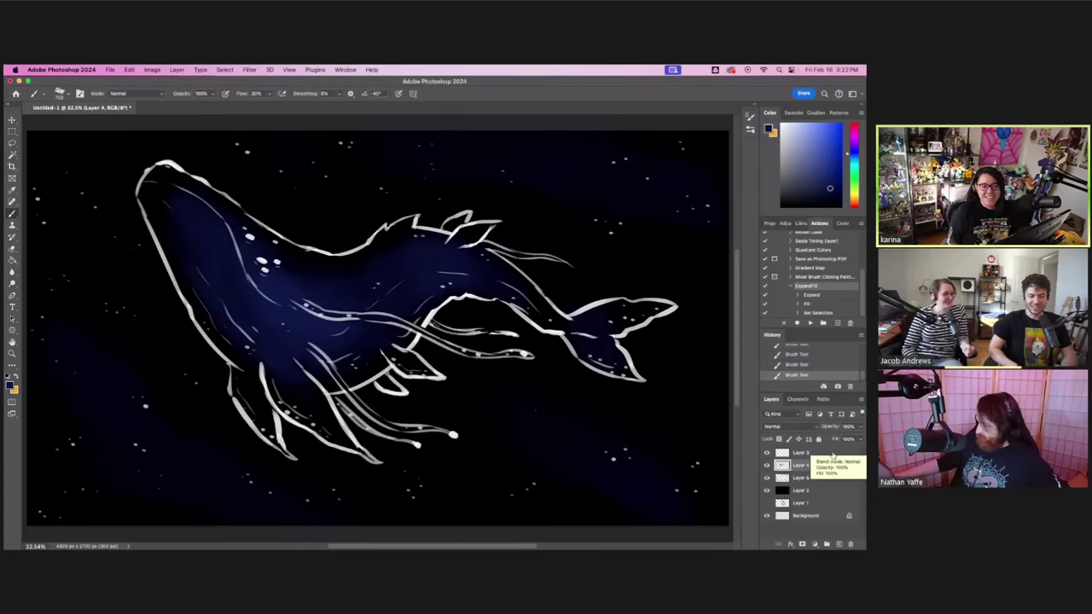
{"action": "left_click", "coordinate": [833, 454]}
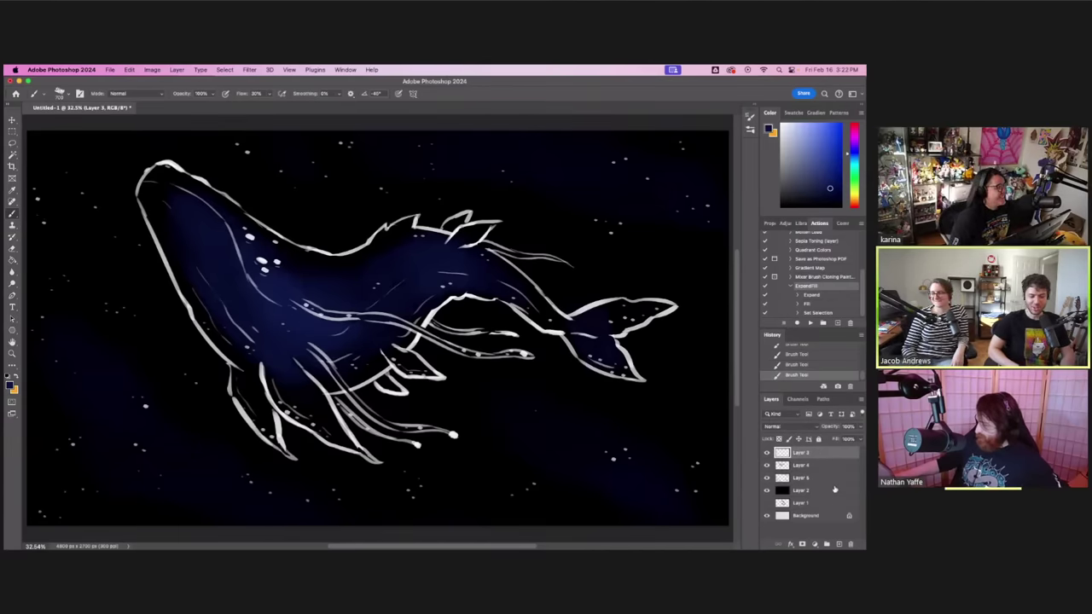
{"action": "left_click", "coordinate": [834, 468]}
{"action": "left_click", "coordinate": [839, 543]}
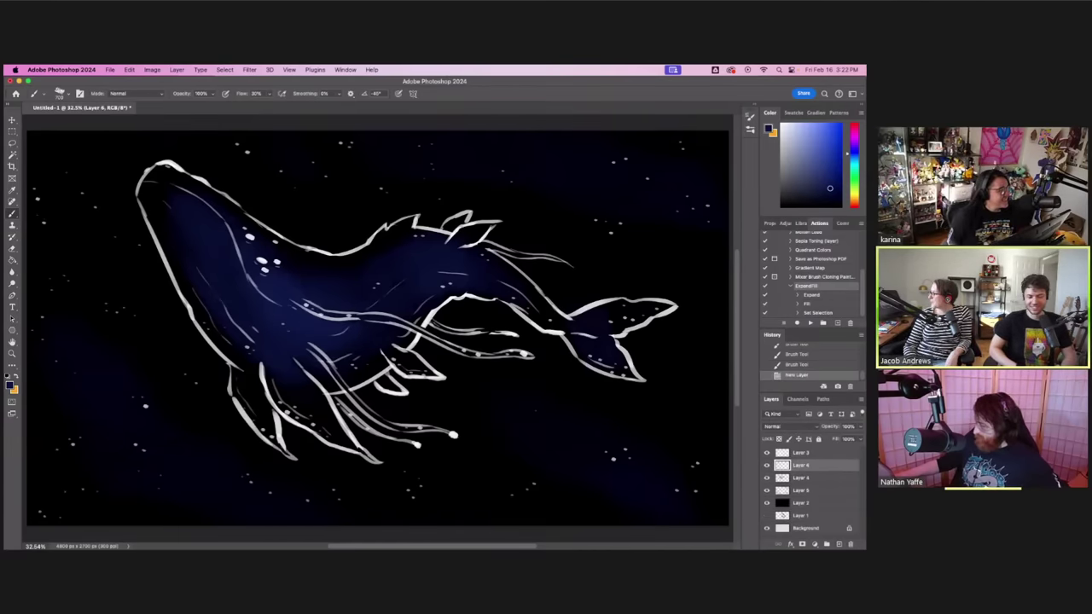
{"action": "left_click", "coordinate": [69, 94]}
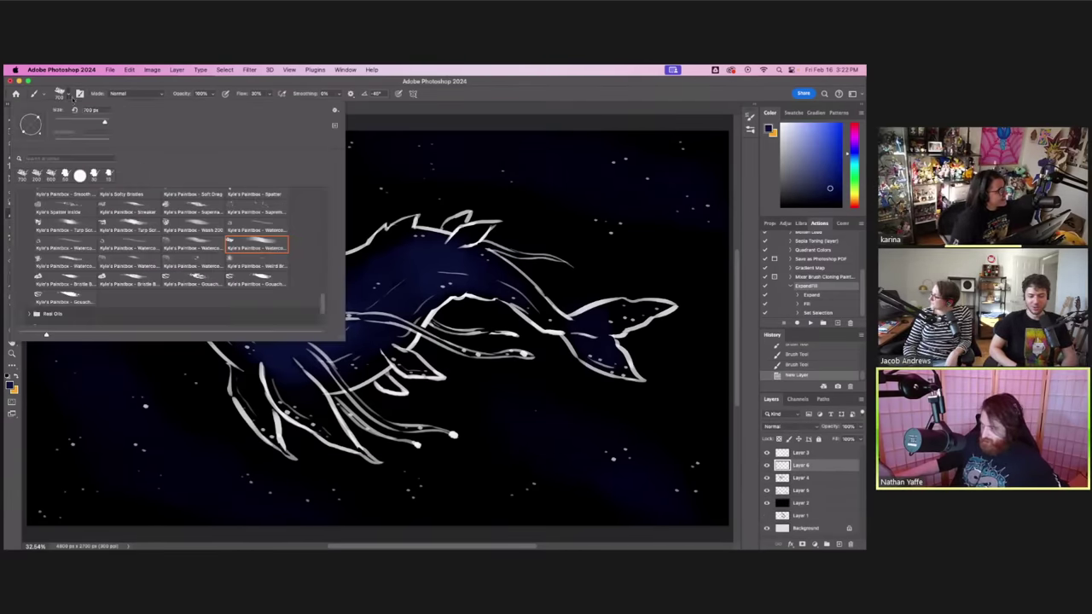
{"action": "scroll", "coordinate": [288, 233], "scroll_direction": "down", "scroll_amount": 5}
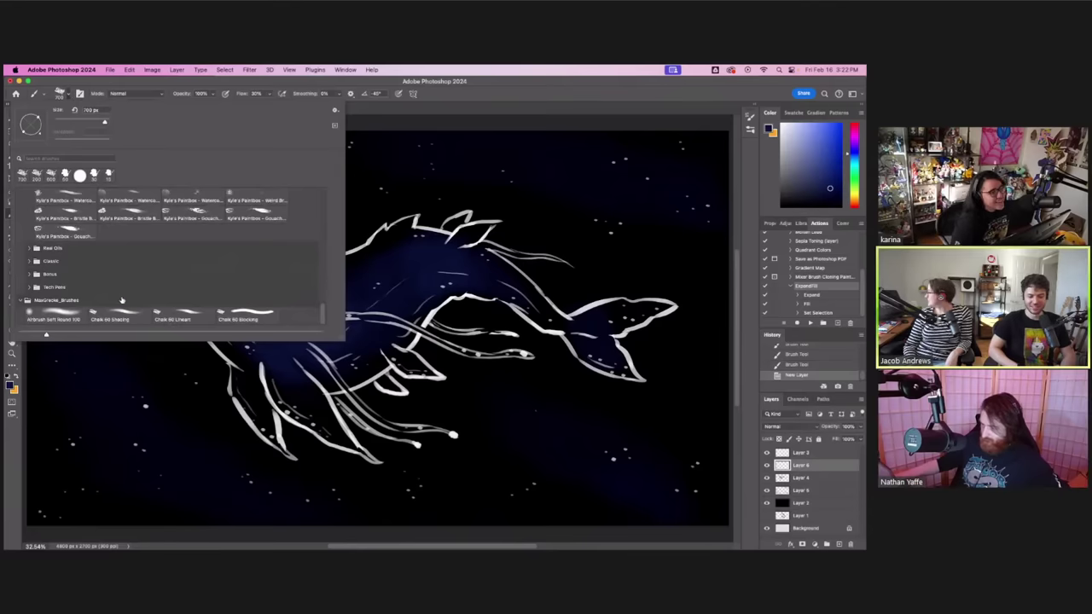
{"action": "left_click", "coordinate": [136, 314]}
{"action": "left_click", "coordinate": [70, 96]}
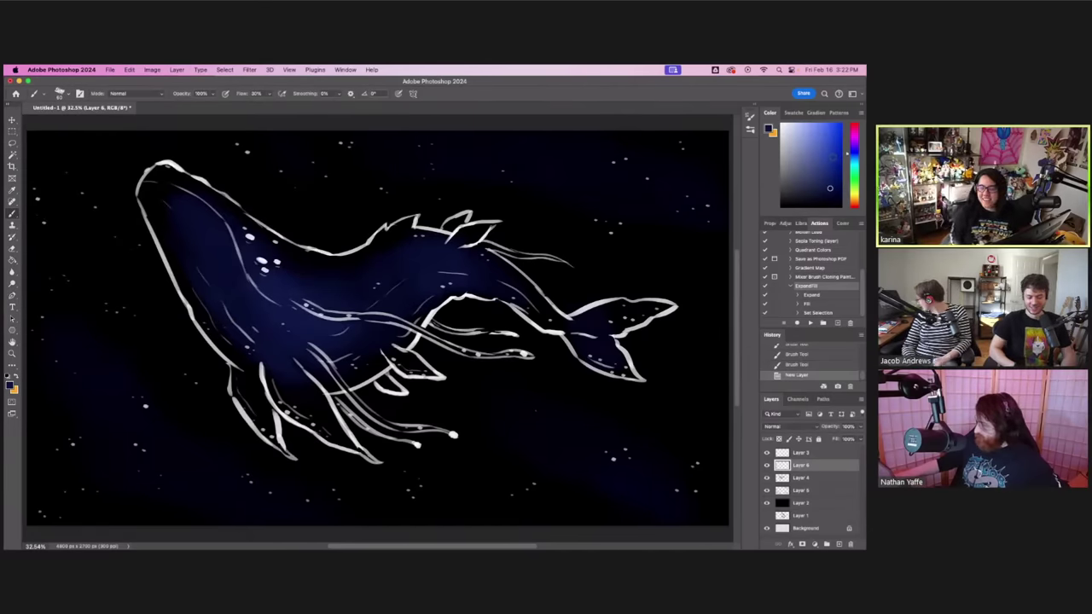
- Choose a light periwinkle blue, enlarge the brush, highlight the whale's upper head and front fin base, and erase the overspill above the head
{"action": "left_click", "coordinate": [832, 157]}
{"action": "mouse_move", "coordinate": [817, 146]}
{"action": "left_mouse_down"}
{"action": "mouse_move", "coordinate": [814, 131]}
{"action": "mouse_move", "coordinate": [802, 152]}
{"action": "left_mouse_up"}
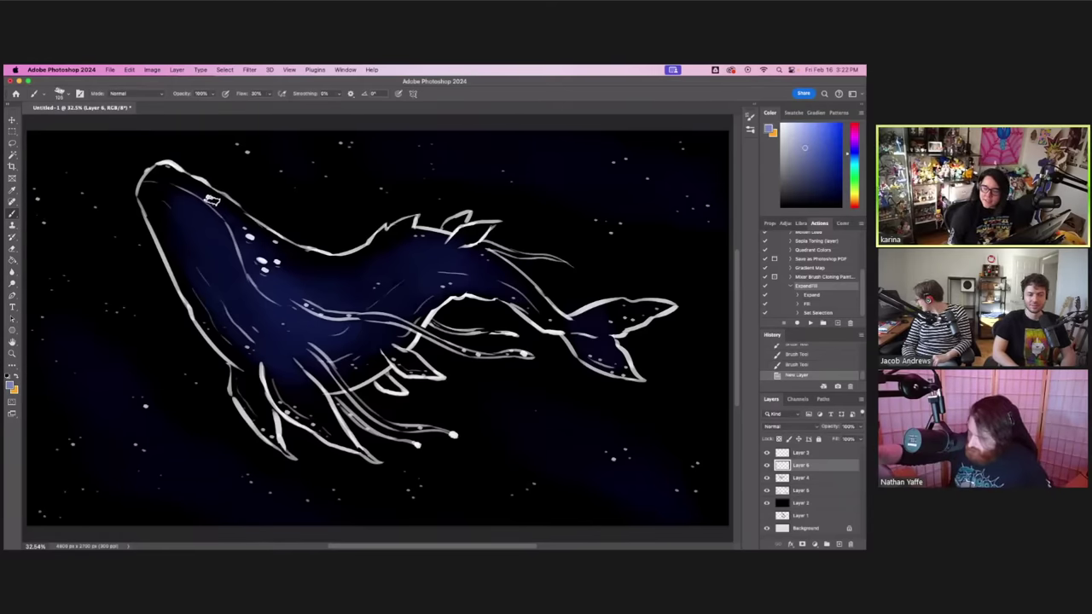
{"action": "key", "text": "bracketright"}
{"action": "key", "text": "bracketright"}
{"action": "left_click_drag", "start_coordinate": [168, 173], "coordinate": [277, 234]}
{"action": "key", "text": "bracketright"}
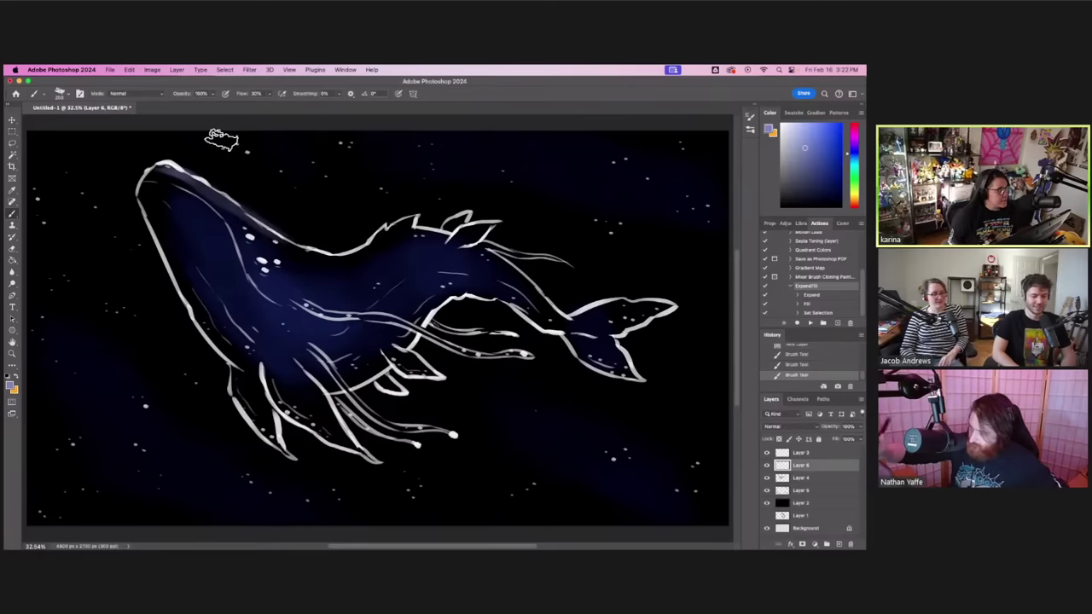
{"action": "mouse_move", "coordinate": [224, 186]}
{"action": "left_mouse_down"}
{"action": "mouse_move", "coordinate": [287, 231]}
{"action": "mouse_move", "coordinate": [219, 175]}
{"action": "left_mouse_up"}
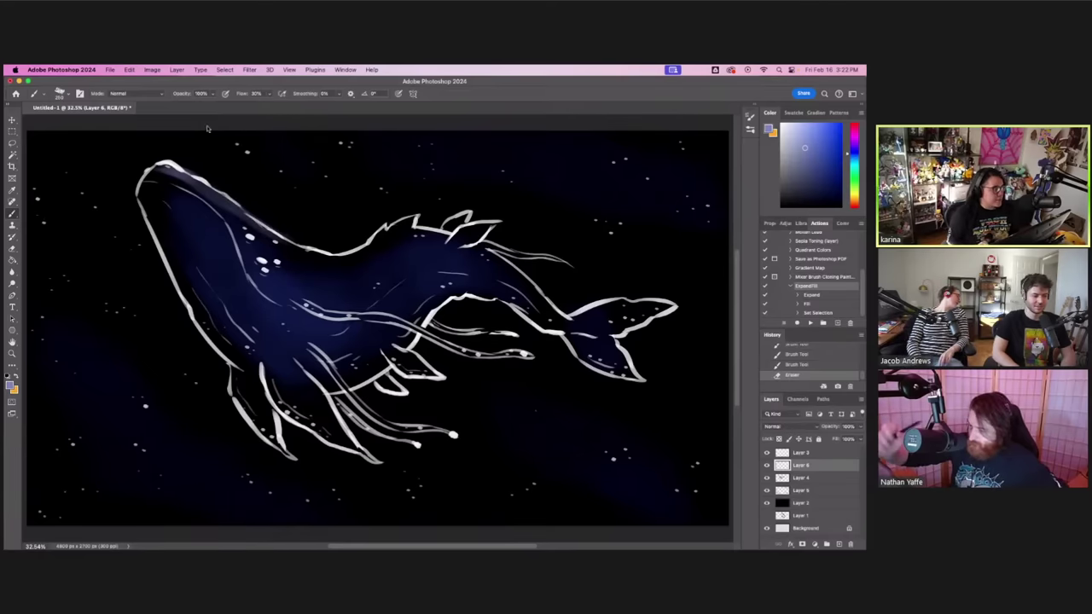
{"action": "mouse_move", "coordinate": [269, 380]}
{"action": "left_mouse_down"}
{"action": "mouse_move", "coordinate": [332, 440]}
{"action": "mouse_move", "coordinate": [308, 309]}
{"action": "mouse_move", "coordinate": [247, 415]}
{"action": "mouse_move", "coordinate": [233, 358]}
{"action": "left_mouse_up"}
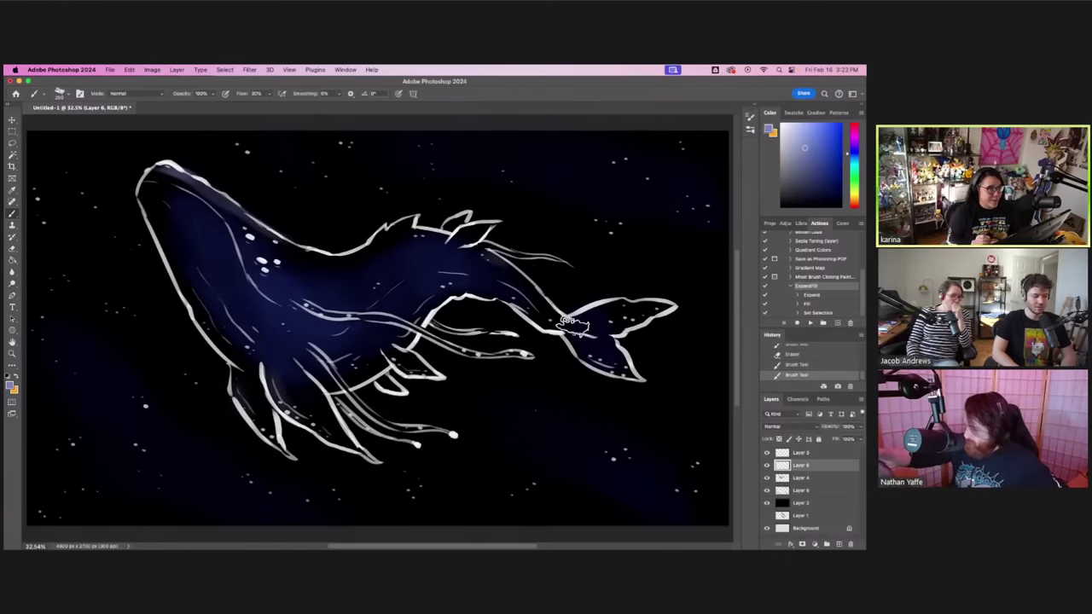
- Brush a pale blue highlight along the whale's rear body and flank, undoing and redoing strokes to compare the effect
{"action": "mouse_move", "coordinate": [572, 327]}
{"action": "left_mouse_down"}
{"action": "mouse_move", "coordinate": [546, 306]}
{"action": "mouse_move", "coordinate": [398, 276]}
{"action": "mouse_move", "coordinate": [539, 302]}
{"action": "mouse_move", "coordinate": [480, 282]}
{"action": "left_mouse_up"}
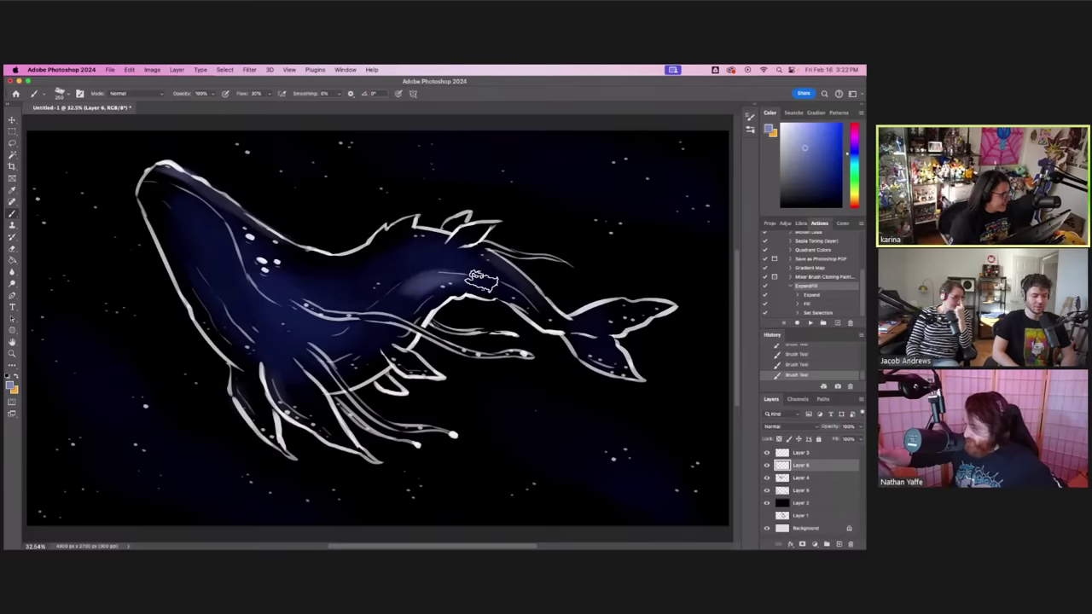
{"action": "key", "text": "super+z"}
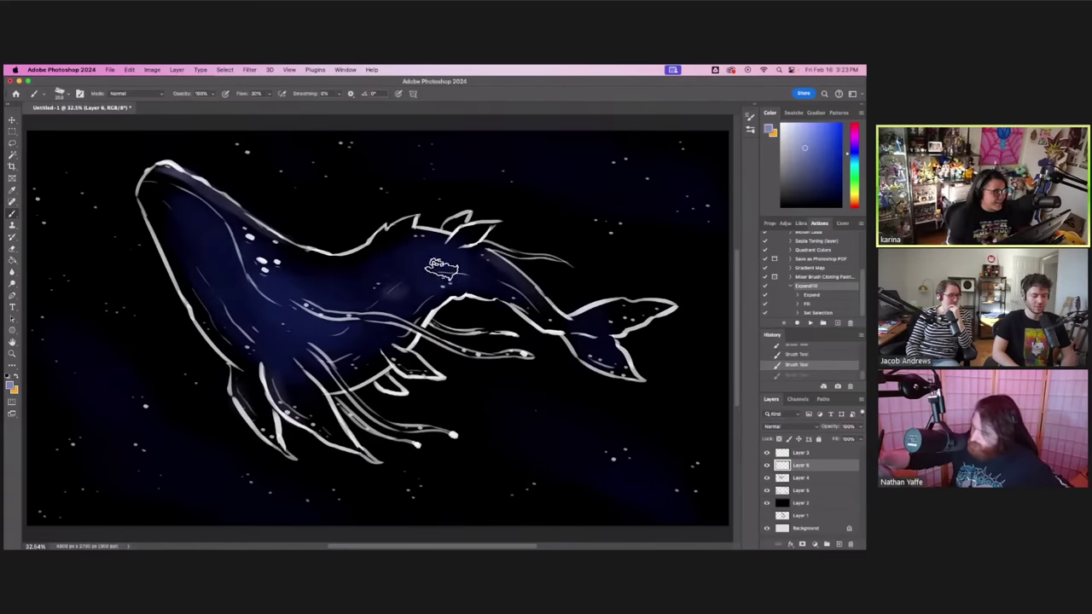
{"action": "key", "text": "super+shift+z"}
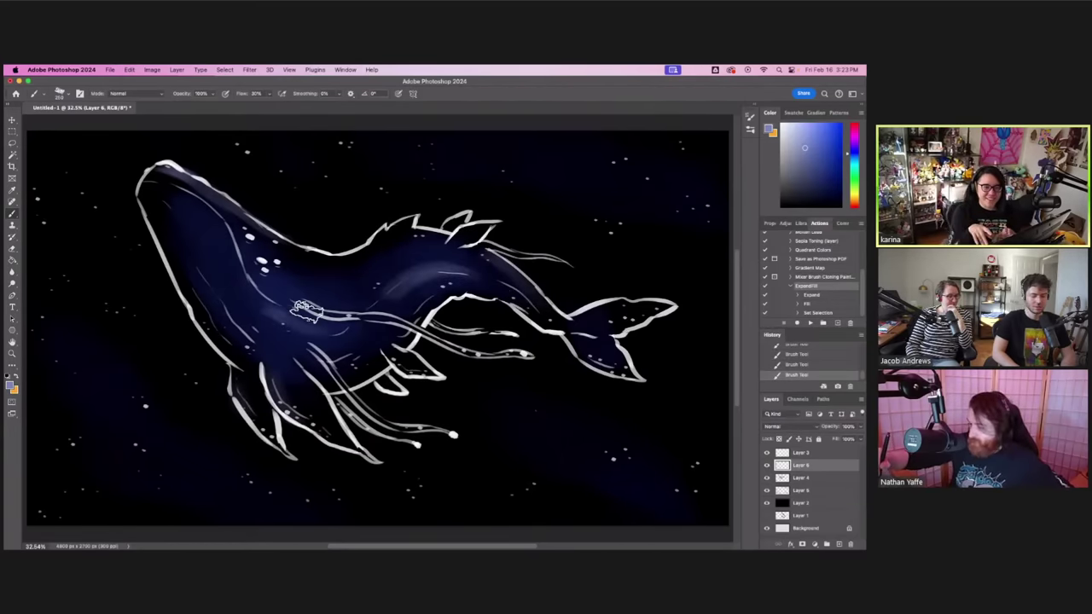
{"action": "key", "text": "super+z"}
{"action": "key", "text": "super+shift+z"}
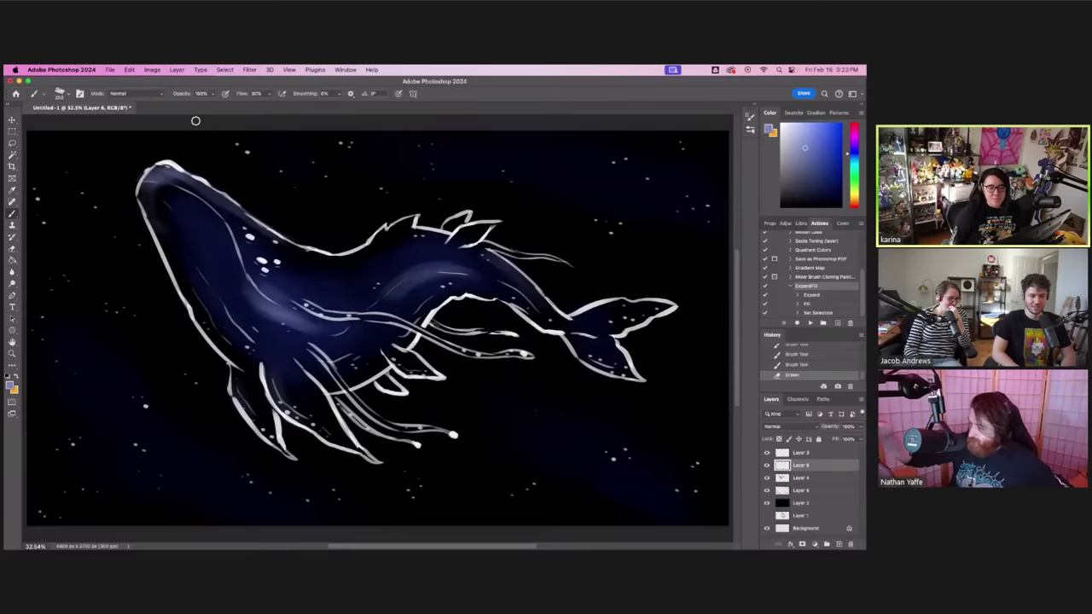
- Brush soft pale blue highlights along the whale's belly side, lower head and arched rear back, redoing strokes where needed
{"action": "mouse_move", "coordinate": [306, 323]}
{"action": "left_mouse_down"}
{"action": "mouse_move", "coordinate": [345, 321]}
{"action": "mouse_move", "coordinate": [337, 334]}
{"action": "left_mouse_up"}
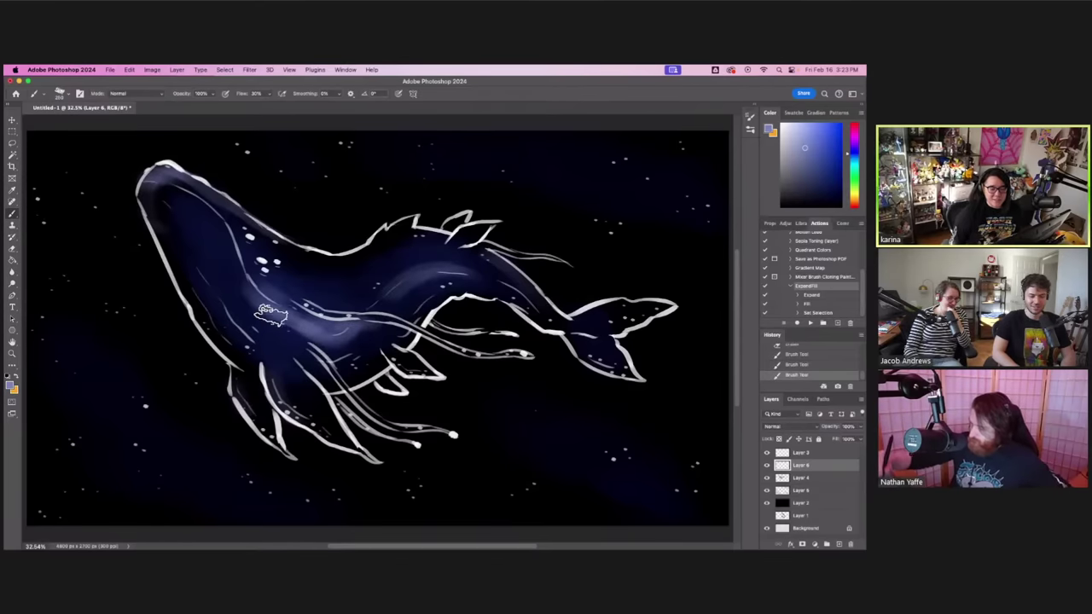
{"action": "left_click_drag", "start_coordinate": [270, 316], "coordinate": [258, 314]}
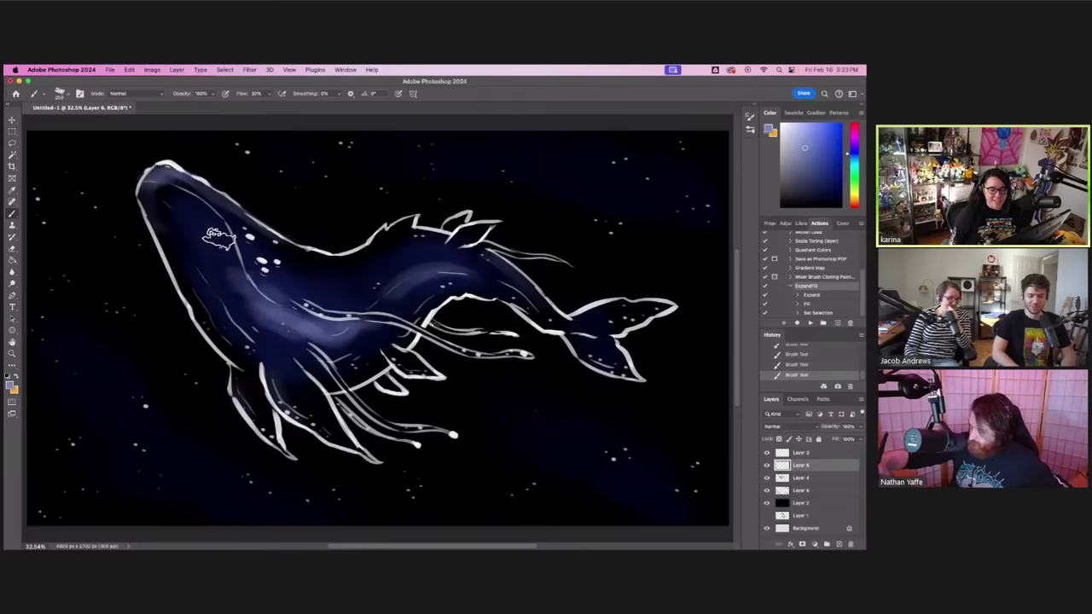
{"action": "left_click_drag", "start_coordinate": [364, 289], "coordinate": [418, 265]}
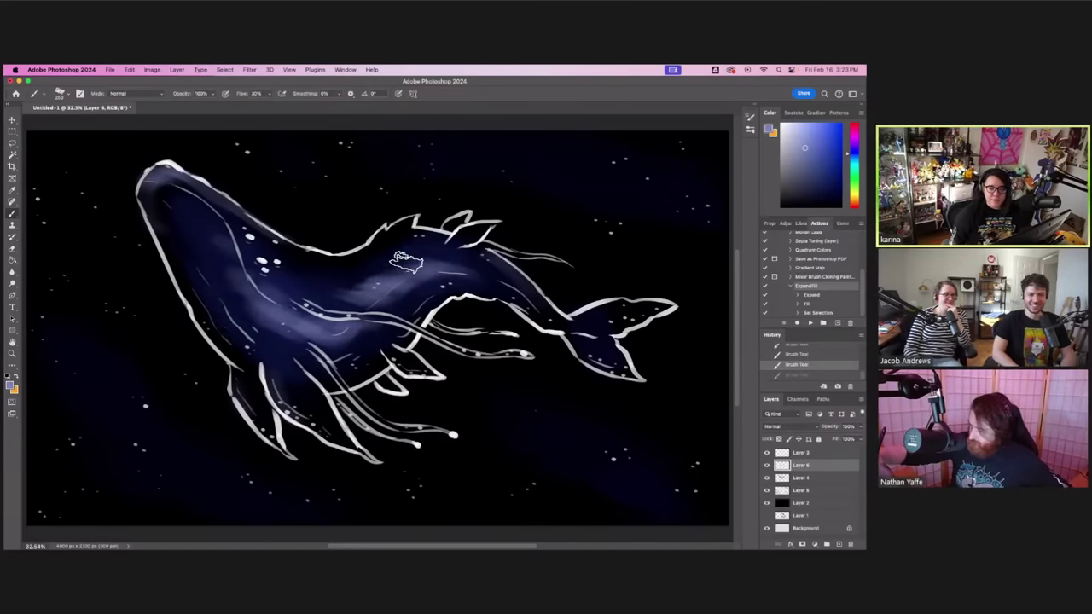
{"action": "left_click_drag", "start_coordinate": [448, 266], "coordinate": [516, 286]}
{"action": "mouse_move", "coordinate": [374, 276]}
{"action": "left_mouse_down"}
{"action": "mouse_move", "coordinate": [471, 269]}
{"action": "mouse_move", "coordinate": [417, 258]}
{"action": "mouse_move", "coordinate": [473, 268]}
{"action": "left_mouse_up"}
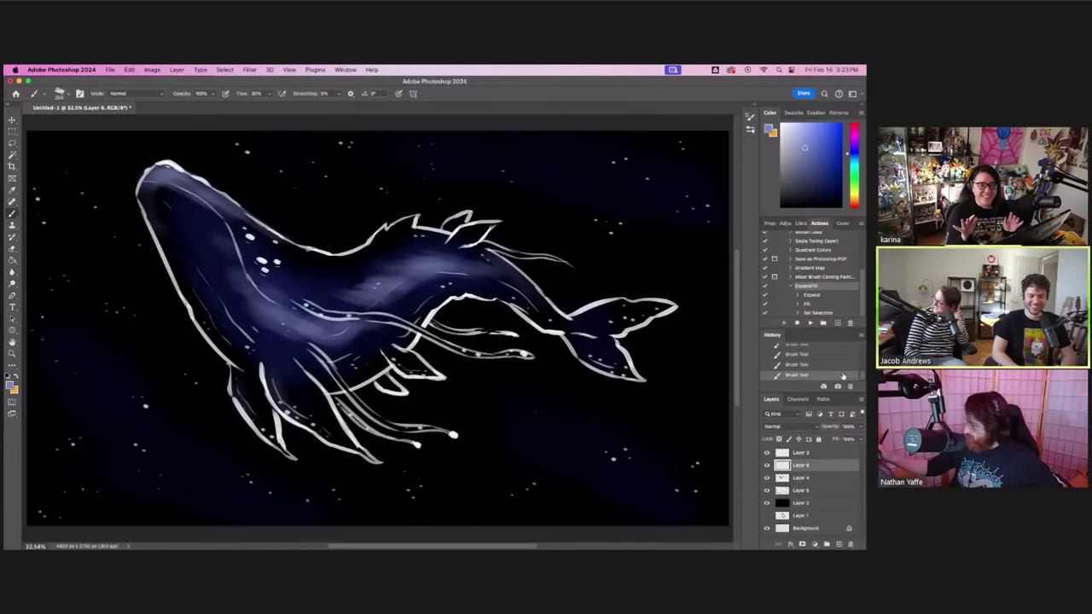
- Reduce the highlight layer's opacity to about 88%, sample dark navy from the body and brush it over the lower flank highlight
{"action": "left_click_drag", "start_coordinate": [840, 440], "coordinate": [846, 438]}
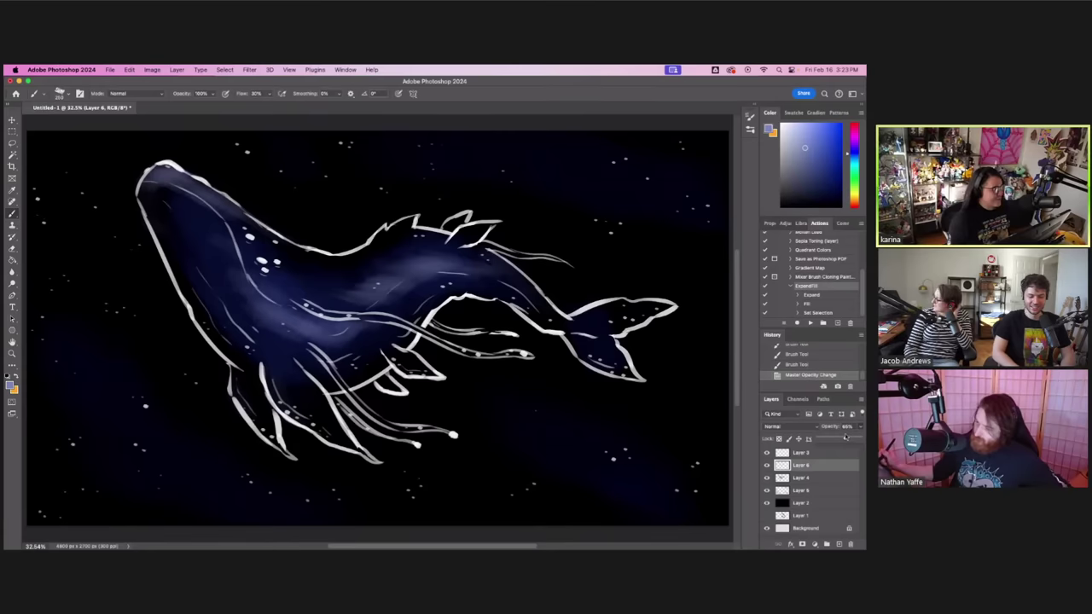
{"action": "left_click", "coordinate": [12, 190]}
{"action": "left_click", "coordinate": [369, 344]}
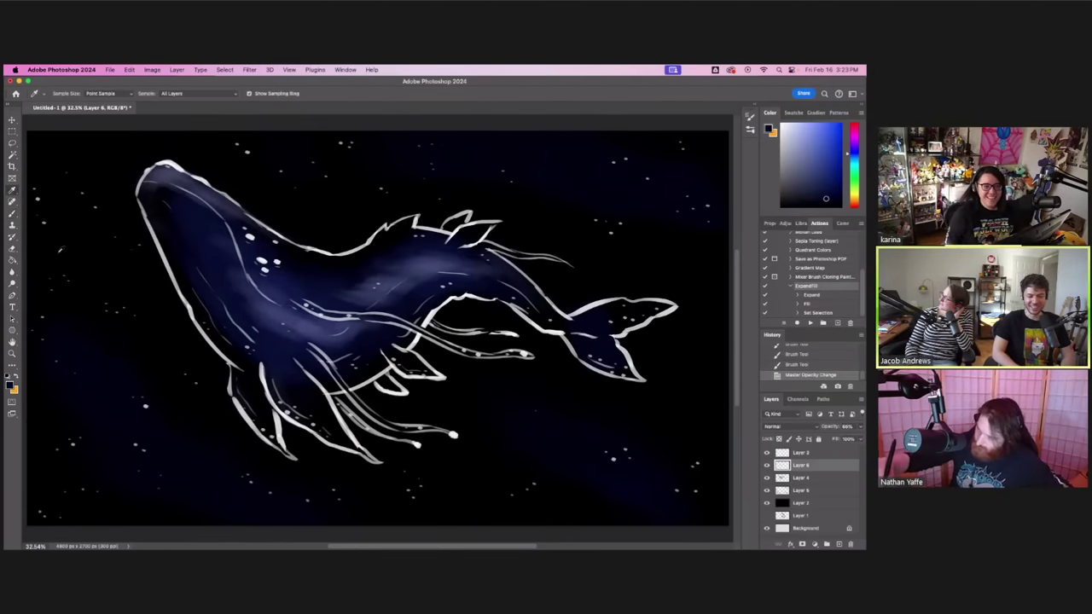
{"action": "key", "text": "b"}
{"action": "left_click_drag", "start_coordinate": [338, 345], "coordinate": [367, 340]}
{"action": "left_click_drag", "start_coordinate": [350, 340], "coordinate": [388, 333]}
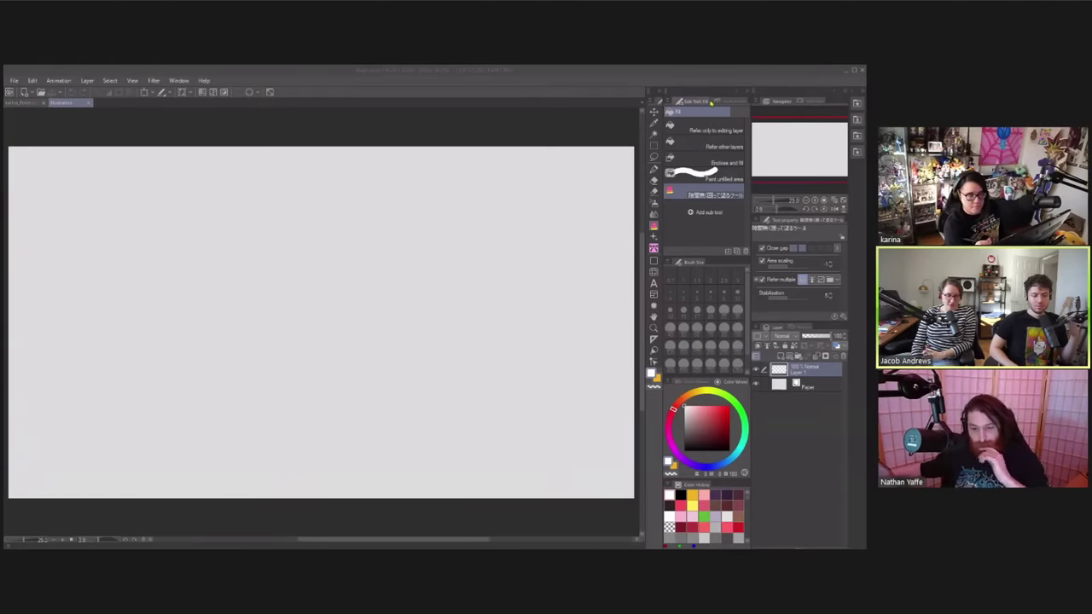
- Switch to Clip Studio Paint, try the ink pen listed just before Pix Pen and set the drawing colour to black
{"action": "left_click", "coordinate": [711, 103]}
{"action": "left_click", "coordinate": [731, 102]}
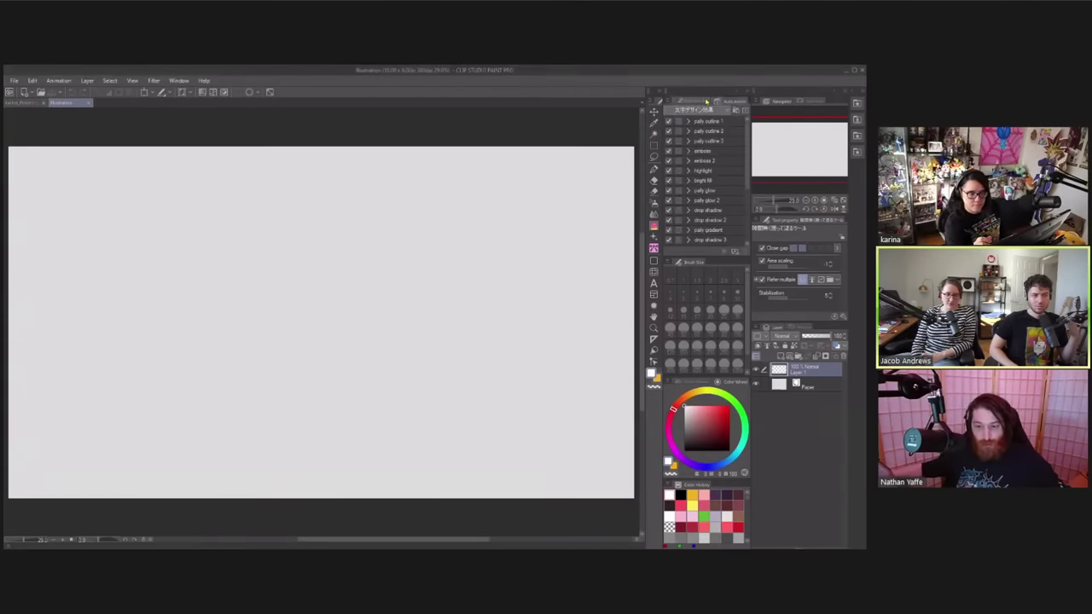
{"action": "left_click", "coordinate": [705, 101]}
{"action": "key", "text": "p"}
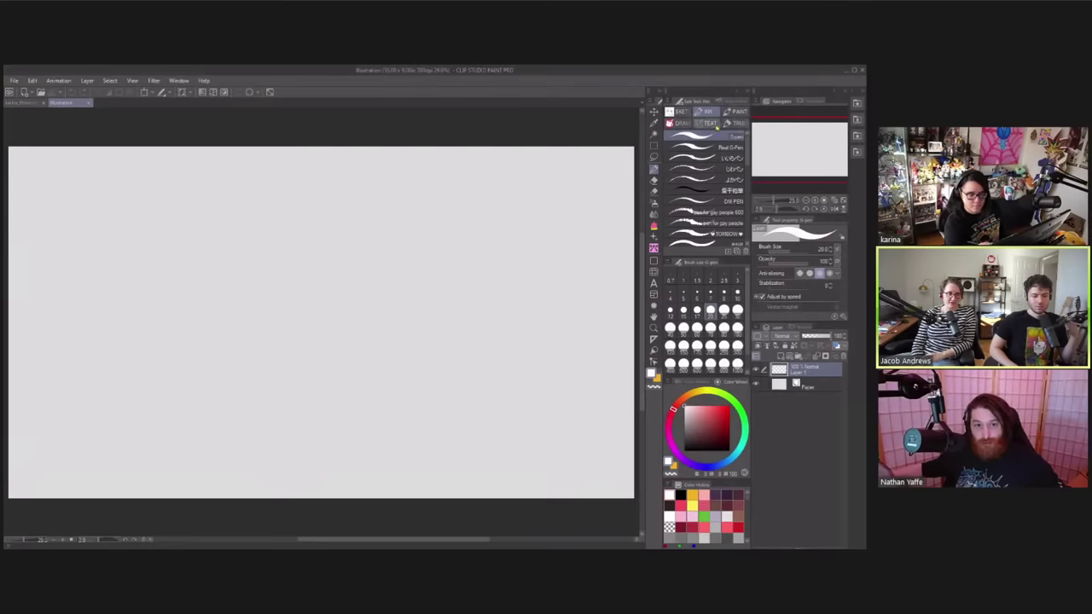
{"action": "left_click_drag", "start_coordinate": [747, 159], "coordinate": [748, 232]}
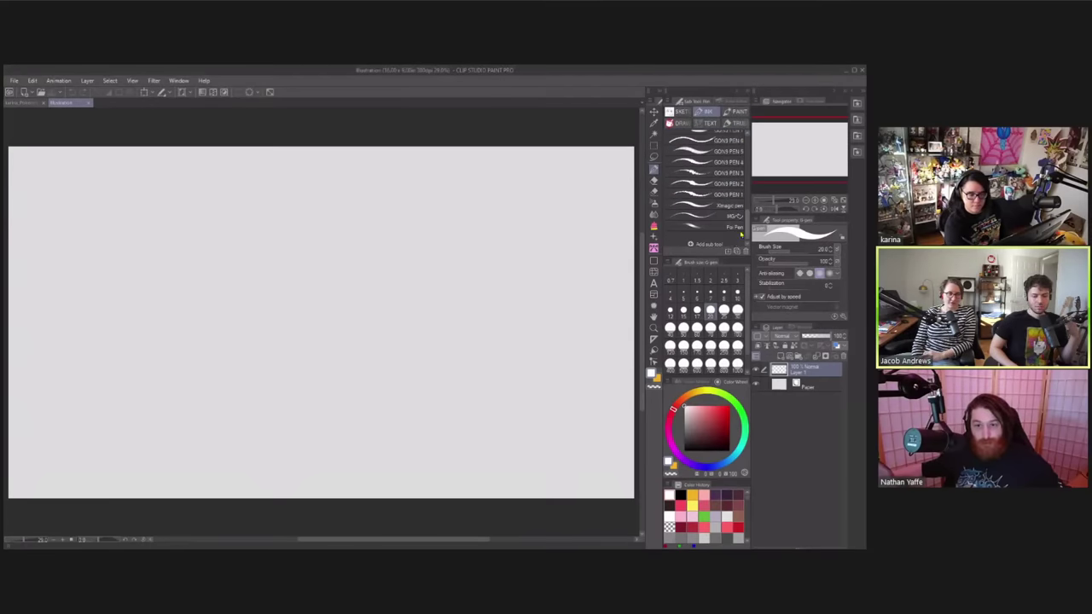
{"action": "left_click", "coordinate": [709, 212]}
{"action": "left_click_drag", "start_coordinate": [433, 322], "coordinate": [514, 278]}
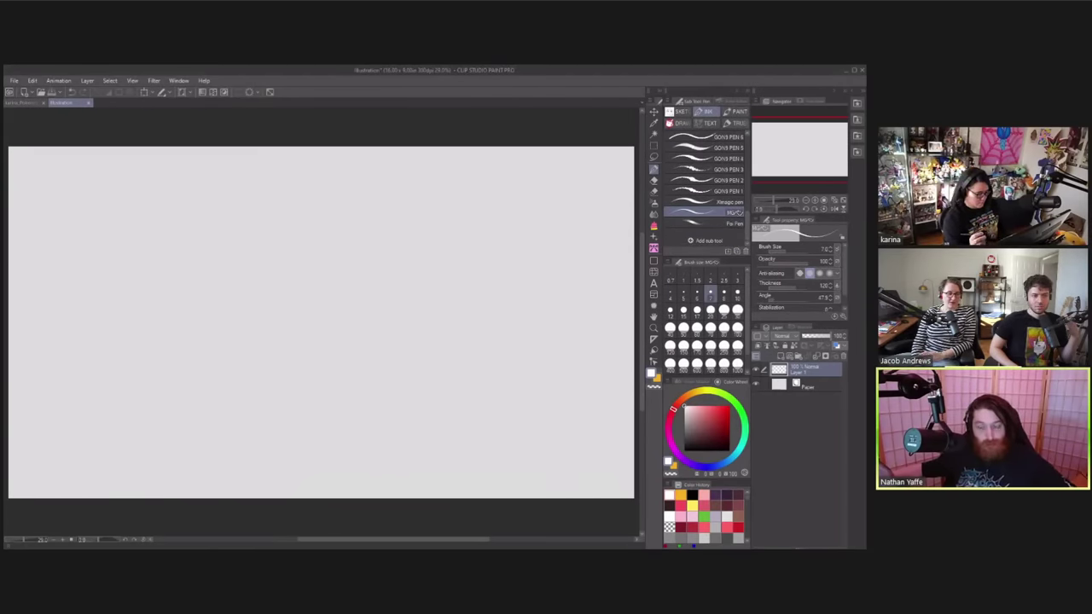
{"action": "left_click", "coordinate": [689, 449]}
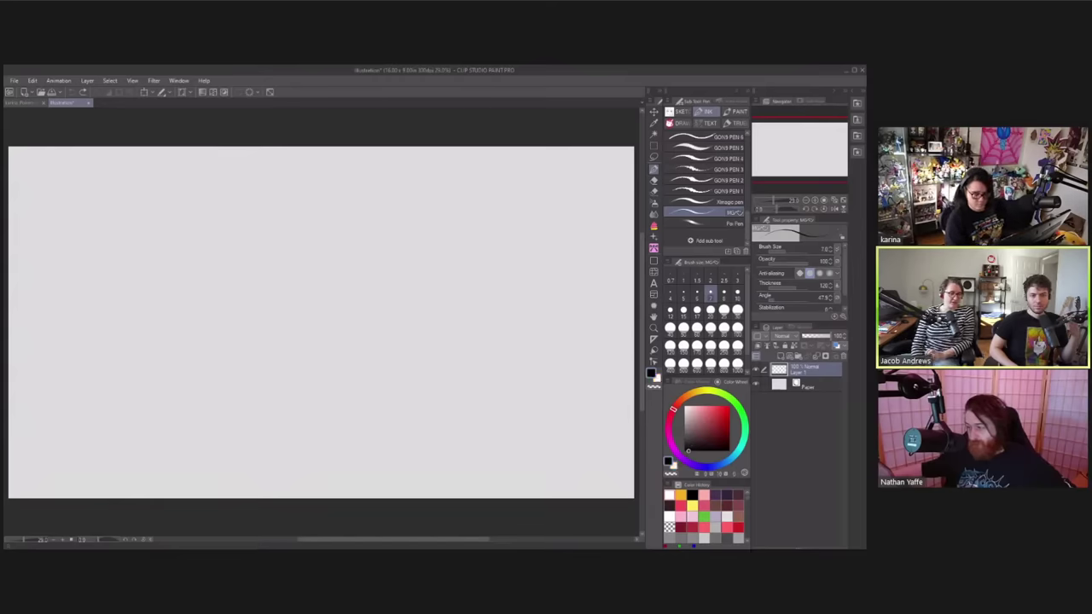
- Try test strokes with the ink pen at size 25 and with Pix Pen, undoing them
{"action": "key", "text": "ctrl+z"}
{"action": "left_click", "coordinate": [711, 311]}
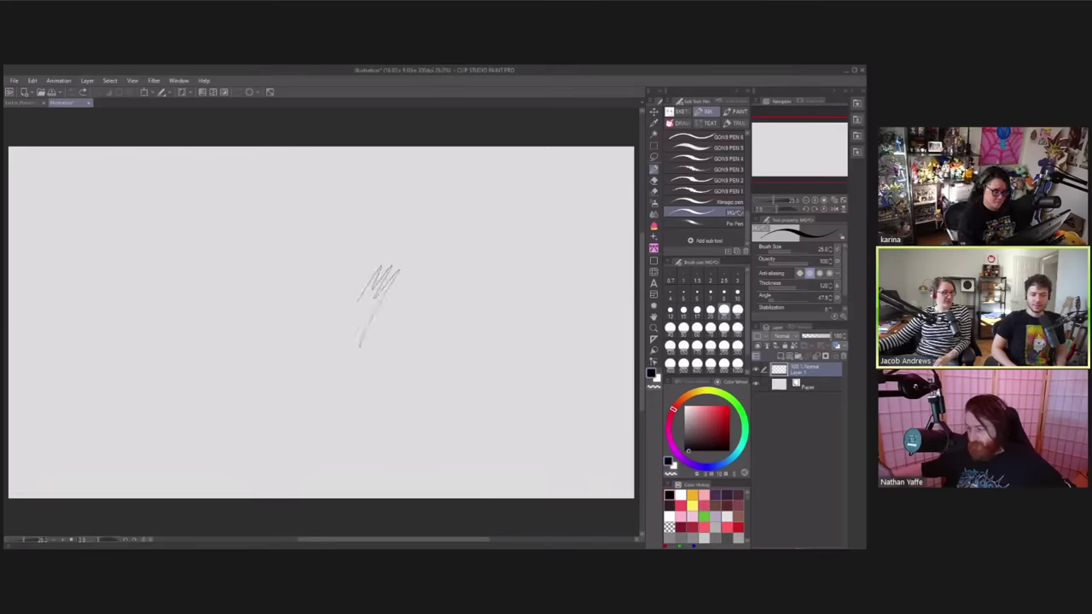
{"action": "left_click_drag", "start_coordinate": [360, 347], "coordinate": [455, 256]}
{"action": "key", "text": "ctrl+z"}
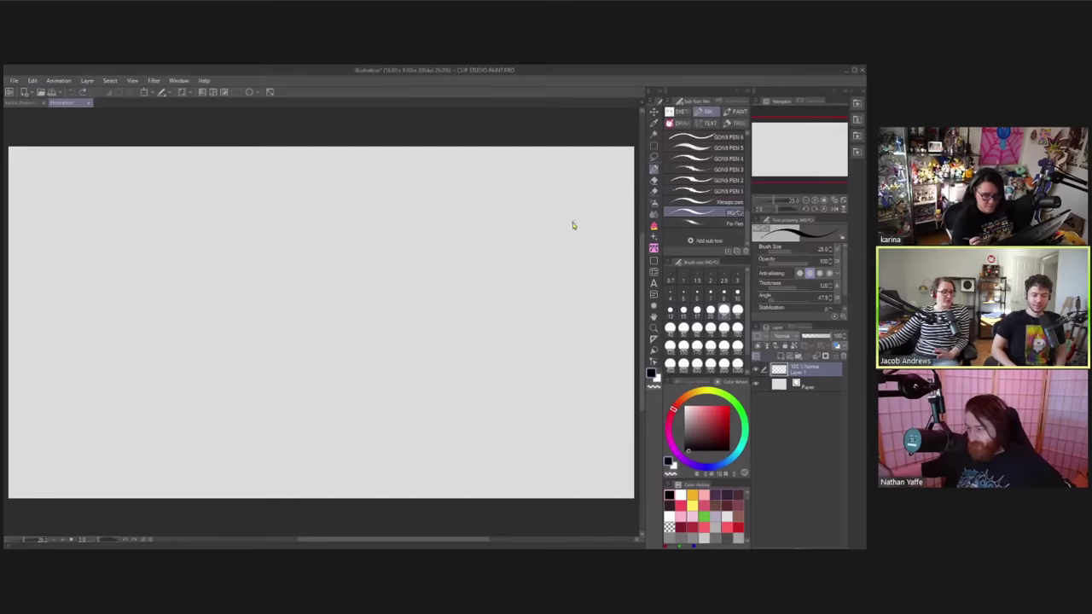
{"action": "left_click", "coordinate": [708, 222]}
{"action": "left_click_drag", "start_coordinate": [419, 328], "coordinate": [506, 278]}
{"action": "key", "text": "ctrl+z"}
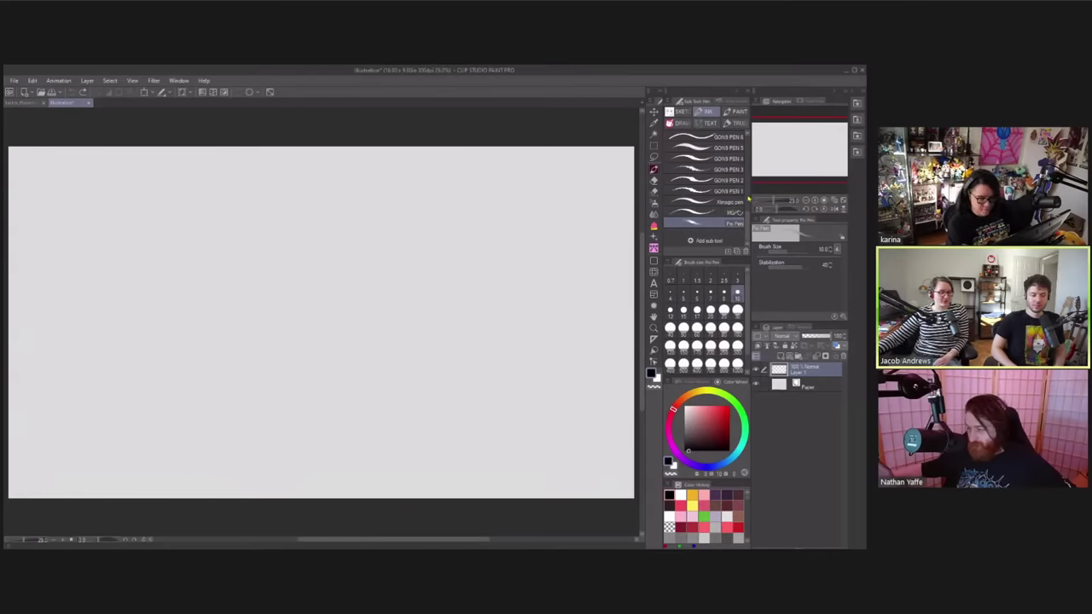
- Choose the あかつき鉛筆 pencil from the sketch brush group
{"action": "scroll", "coordinate": [717, 203], "scroll_direction": "up", "scroll_amount": 5}
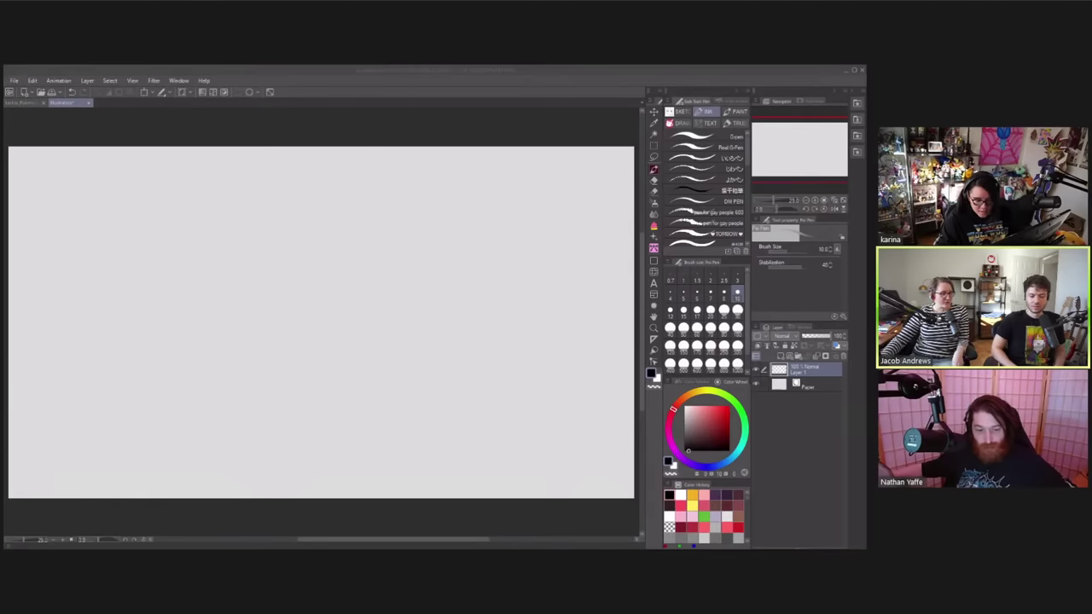
{"action": "left_click", "coordinate": [707, 143]}
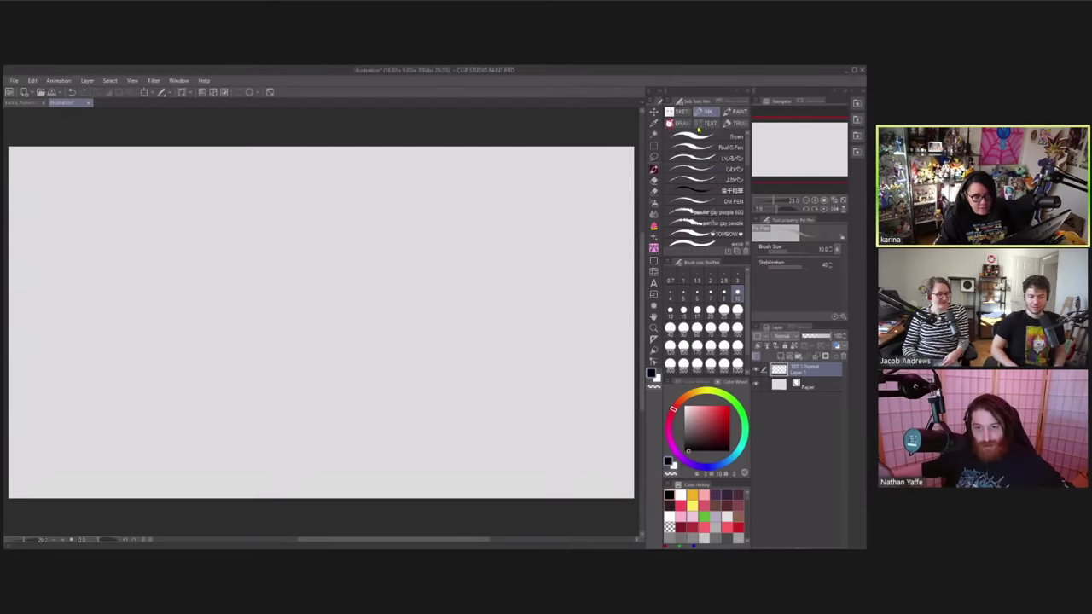
{"action": "left_click", "coordinate": [680, 112]}
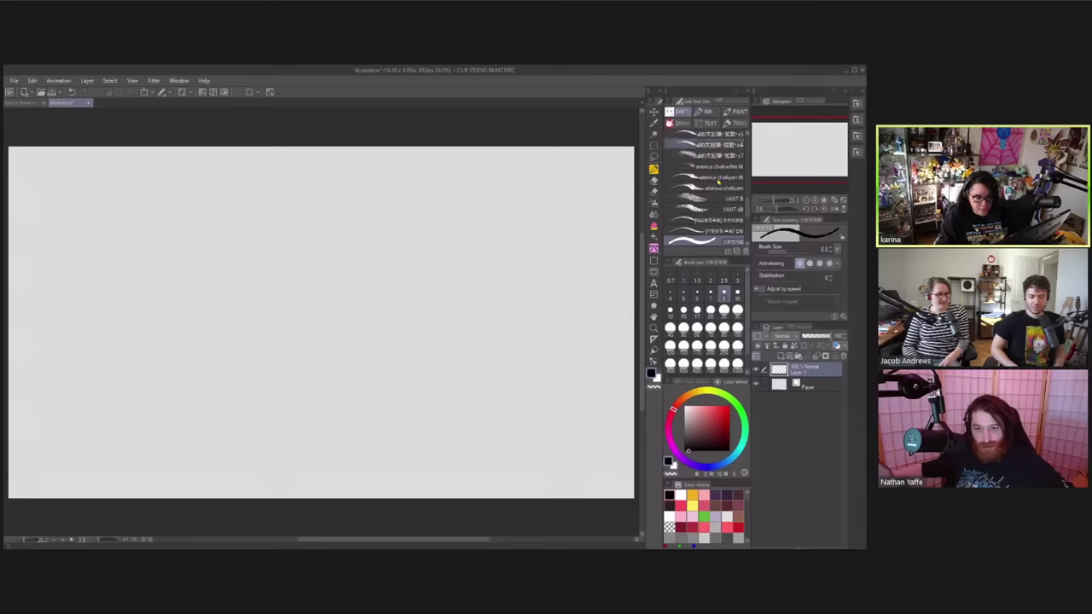
{"action": "scroll", "coordinate": [703, 174], "scroll_direction": "up", "scroll_amount": 5}
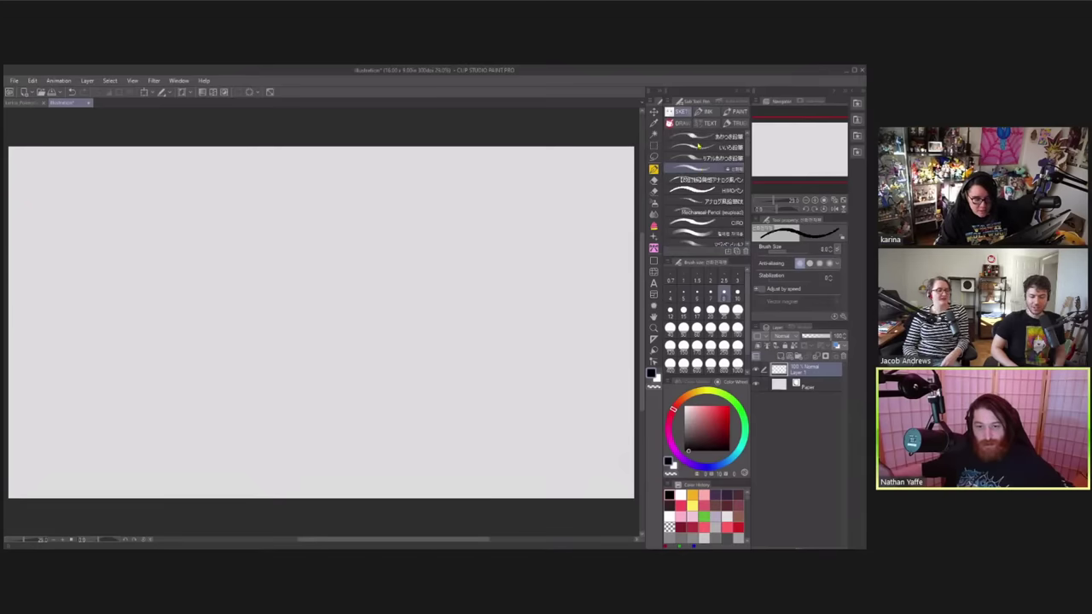
{"action": "left_click", "coordinate": [698, 141]}
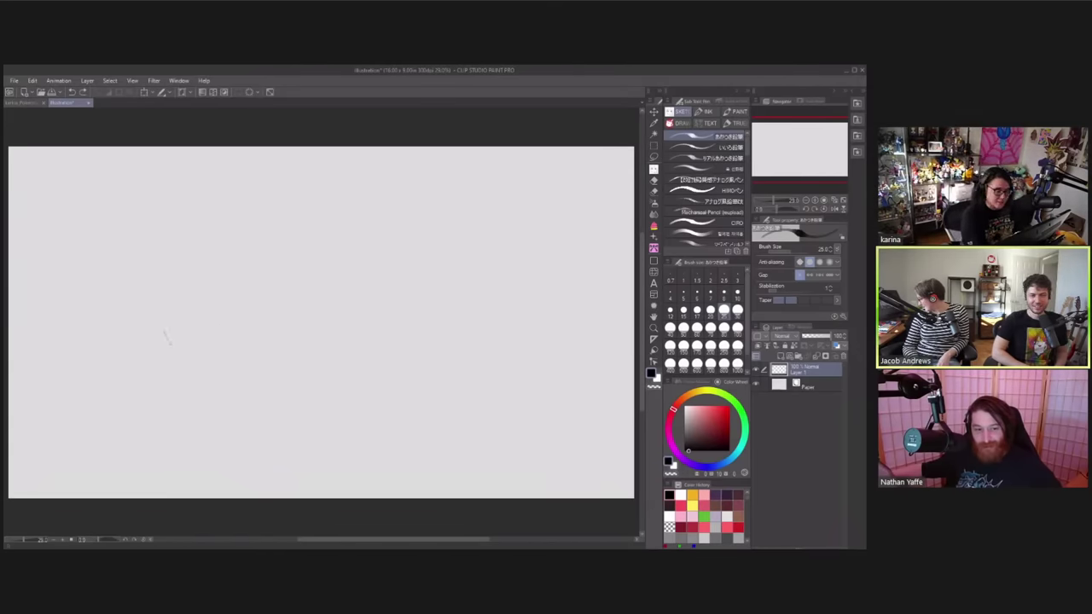
- Sketch a large rounded outline of a head on the left half of the canvas with light pencil strokes
{"action": "left_click_drag", "start_coordinate": [164, 331], "coordinate": [248, 211]}
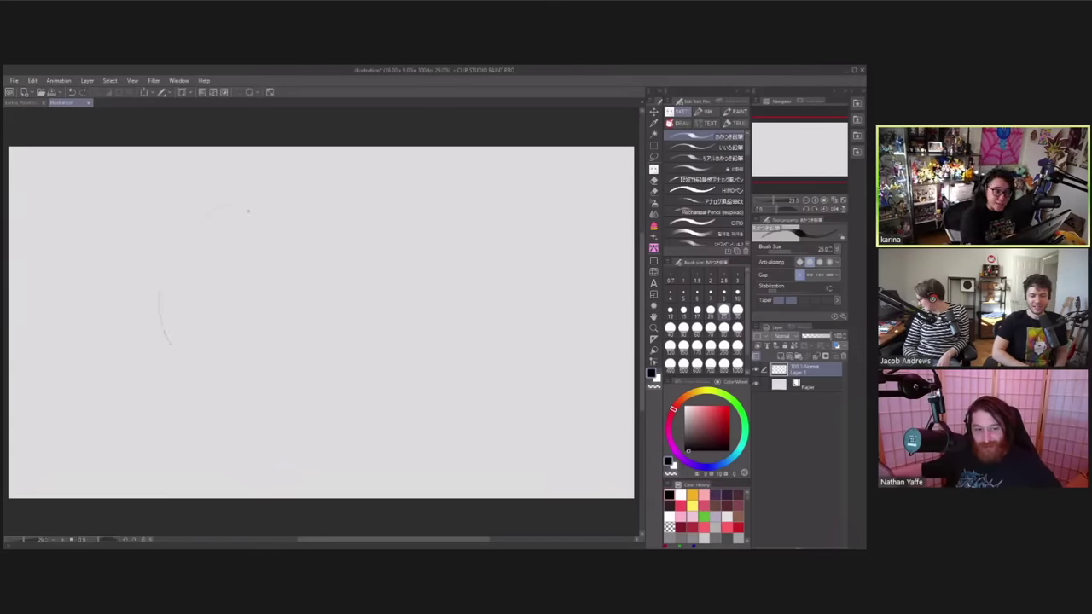
{"action": "left_click_drag", "start_coordinate": [173, 251], "coordinate": [208, 388]}
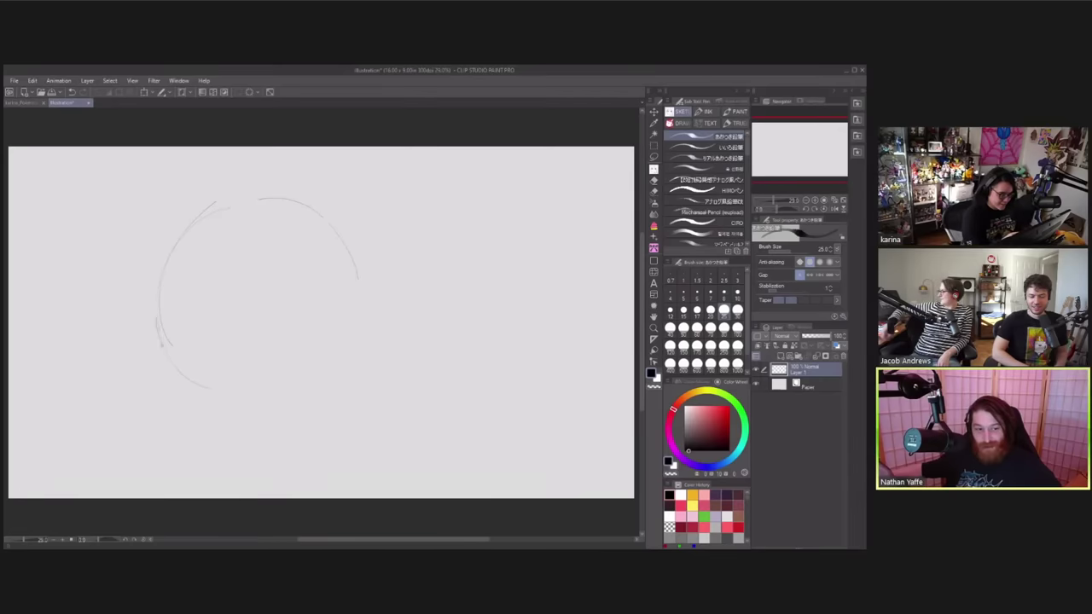
{"action": "mouse_move", "coordinate": [157, 317]}
{"action": "left_mouse_down"}
{"action": "mouse_move", "coordinate": [239, 382]}
{"action": "mouse_move", "coordinate": [373, 346]}
{"action": "left_mouse_up"}
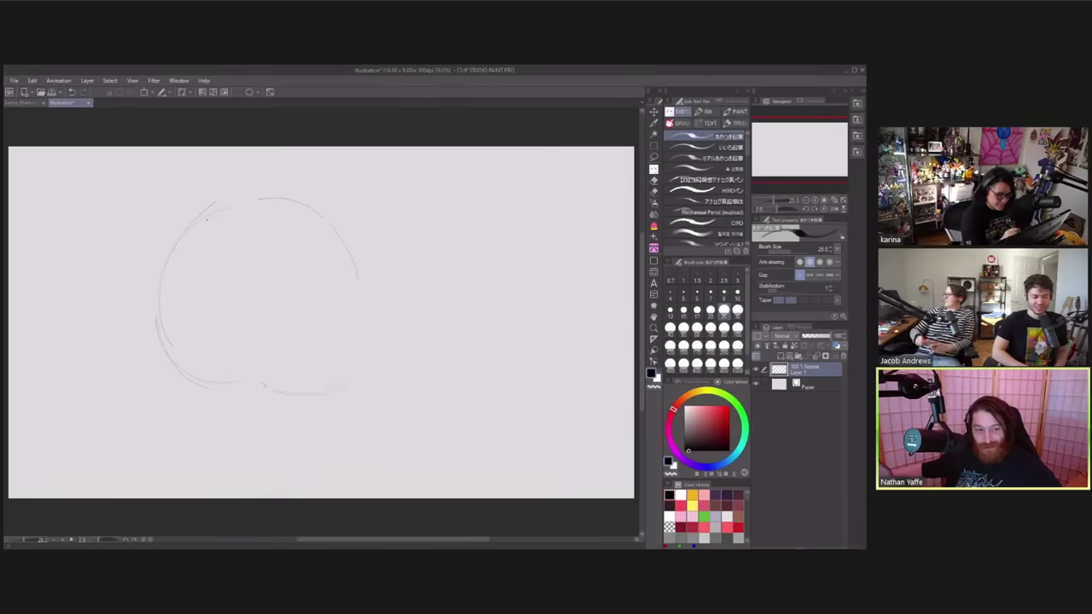
{"action": "left_click_drag", "start_coordinate": [263, 185], "coordinate": [341, 200]}
{"action": "key", "text": "ctrl+z"}
{"action": "mouse_move", "coordinate": [178, 249]}
{"action": "left_mouse_down"}
{"action": "mouse_move", "coordinate": [251, 186]}
{"action": "mouse_move", "coordinate": [329, 192]}
{"action": "mouse_move", "coordinate": [395, 282]}
{"action": "mouse_move", "coordinate": [280, 387]}
{"action": "left_mouse_up"}
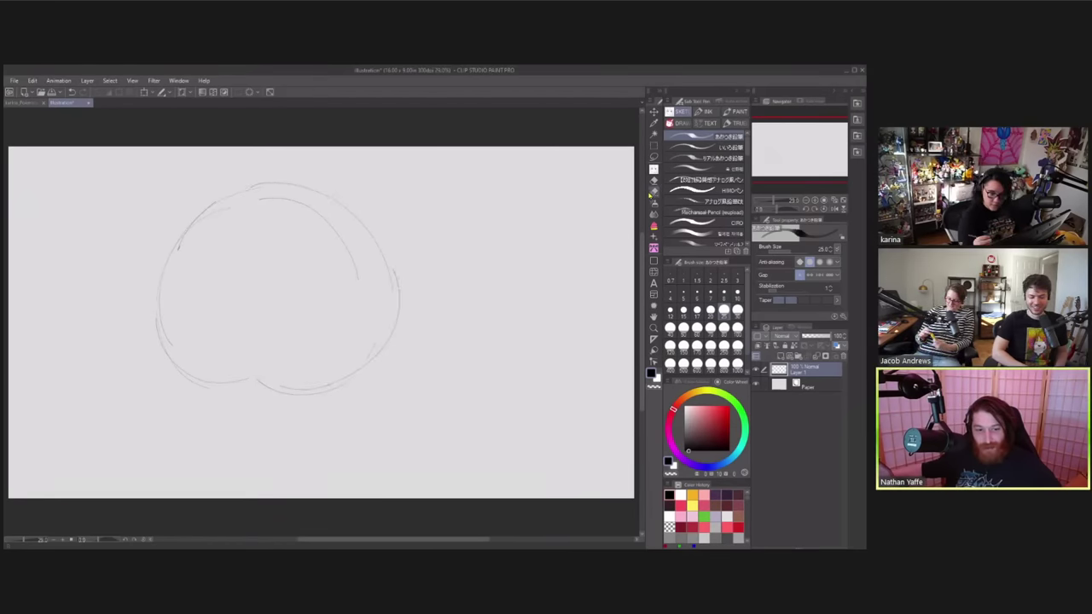
- Erase the stray inner arc and the lower-left curve of the outline with the Quick Lasso Eraser
{"action": "left_click", "coordinate": [653, 192]}
{"action": "mouse_move", "coordinate": [370, 309]}
{"action": "left_mouse_down"}
{"action": "mouse_move", "coordinate": [331, 205]}
{"action": "mouse_move", "coordinate": [261, 186]}
{"action": "mouse_move", "coordinate": [185, 269]}
{"action": "mouse_move", "coordinate": [334, 341]}
{"action": "left_mouse_up"}
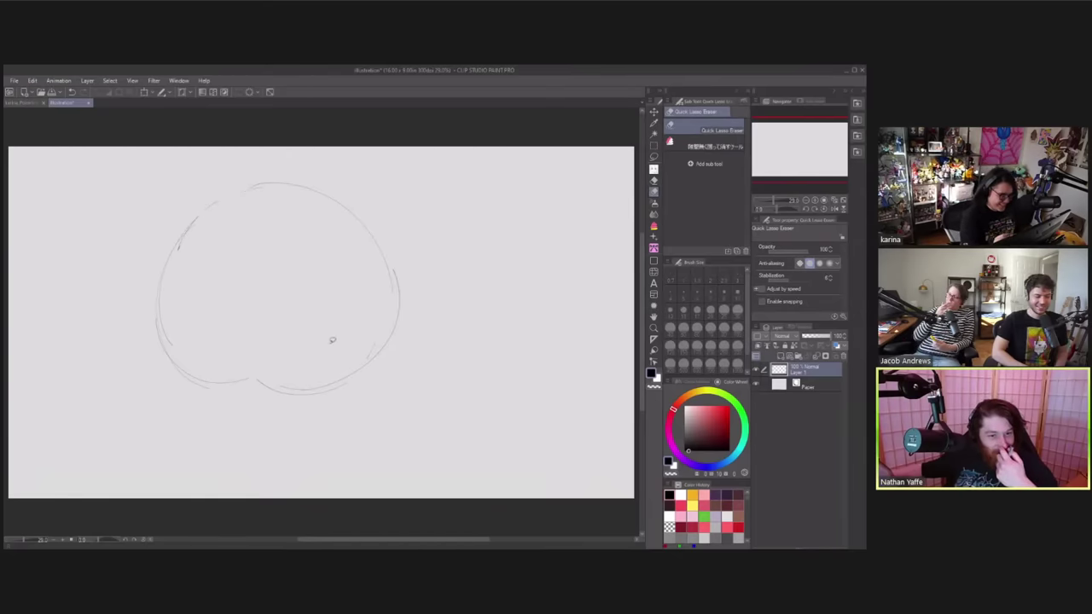
{"action": "left_click_drag", "start_coordinate": [280, 368], "coordinate": [171, 341]}
- Redraw the outline's lower-left curve farther out with the pencil and join it to the bottom edge with a small notch
{"action": "left_click", "coordinate": [653, 169]}
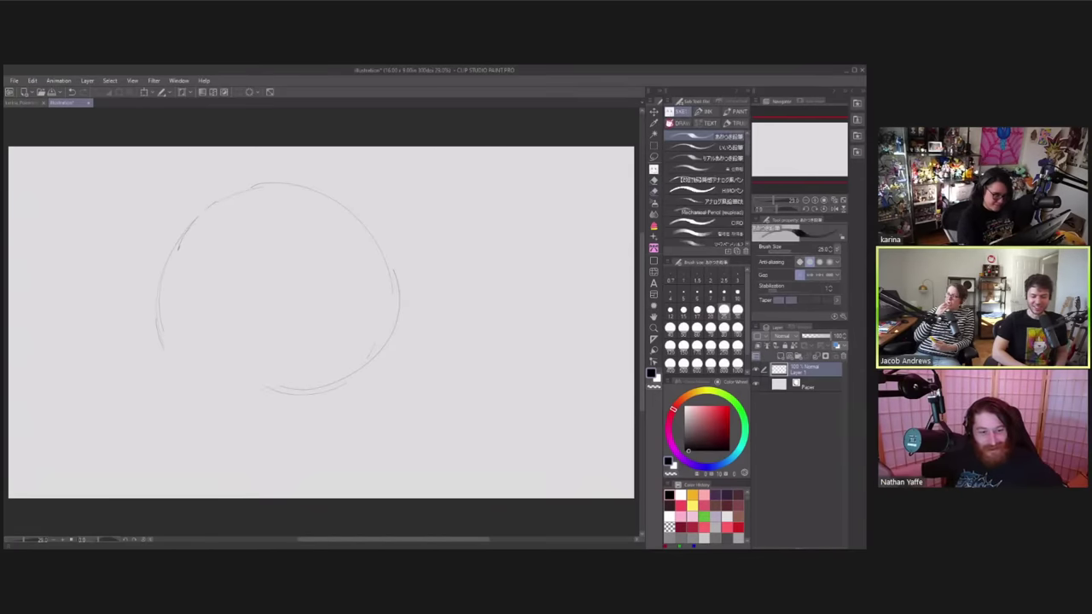
{"action": "mouse_move", "coordinate": [166, 265]}
{"action": "left_mouse_down"}
{"action": "mouse_move", "coordinate": [193, 388]}
{"action": "mouse_move", "coordinate": [273, 389]}
{"action": "left_mouse_up"}
{"action": "key", "text": "ctrl+z"}
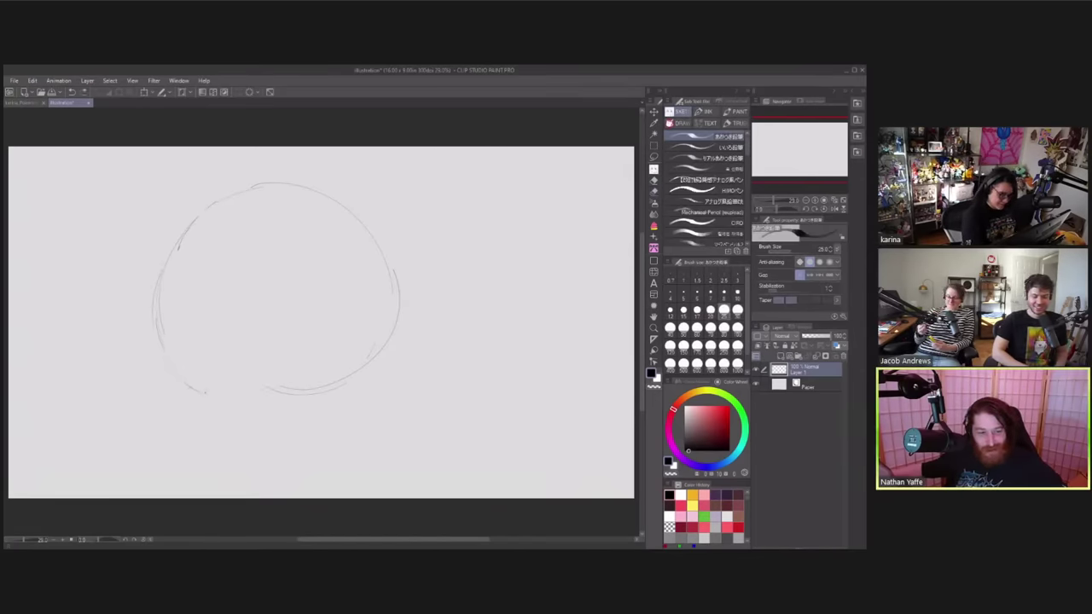
{"action": "left_click_drag", "start_coordinate": [202, 392], "coordinate": [312, 389]}
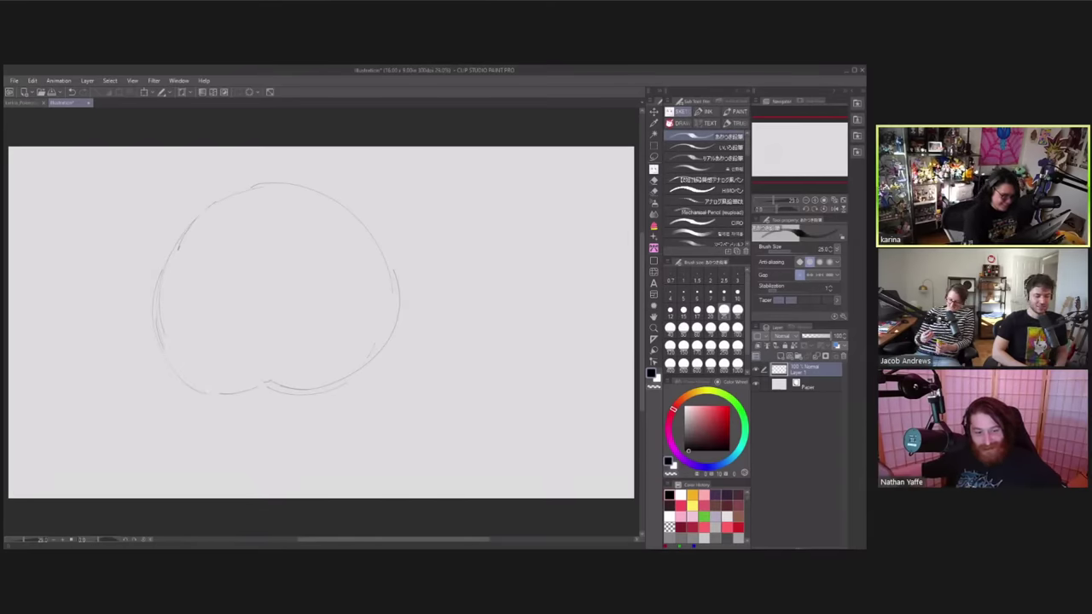
- Erase the doubled lines on the outline's left side and redraw the left, top and right edges as a smoother curve
{"action": "key", "text": "e"}
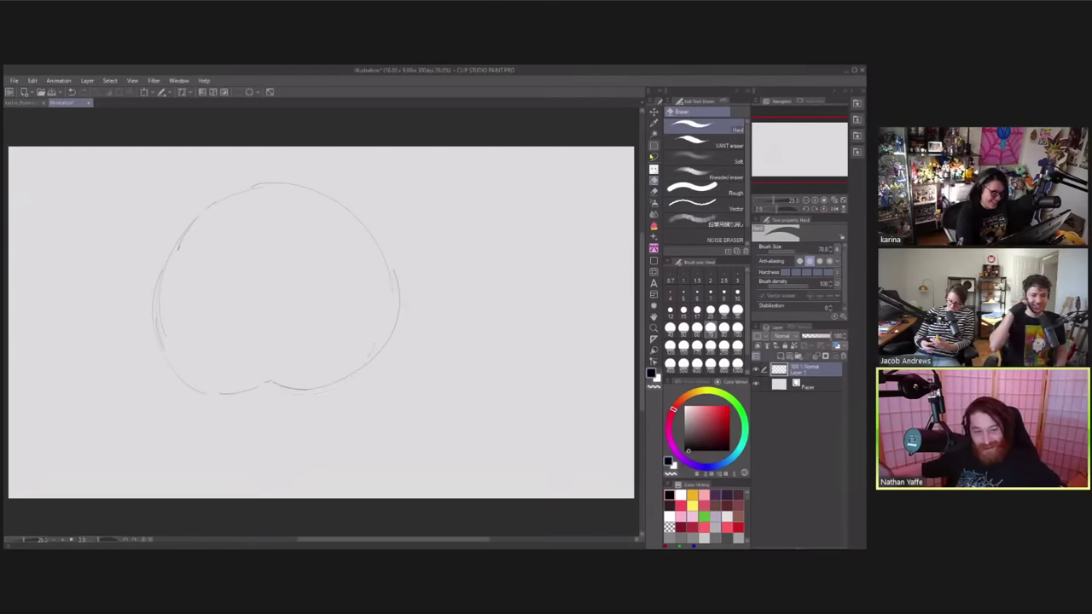
{"action": "mouse_move", "coordinate": [171, 350]}
{"action": "left_mouse_down"}
{"action": "mouse_move", "coordinate": [177, 238]}
{"action": "mouse_move", "coordinate": [196, 218]}
{"action": "left_mouse_up"}
{"action": "left_click", "coordinate": [653, 169]}
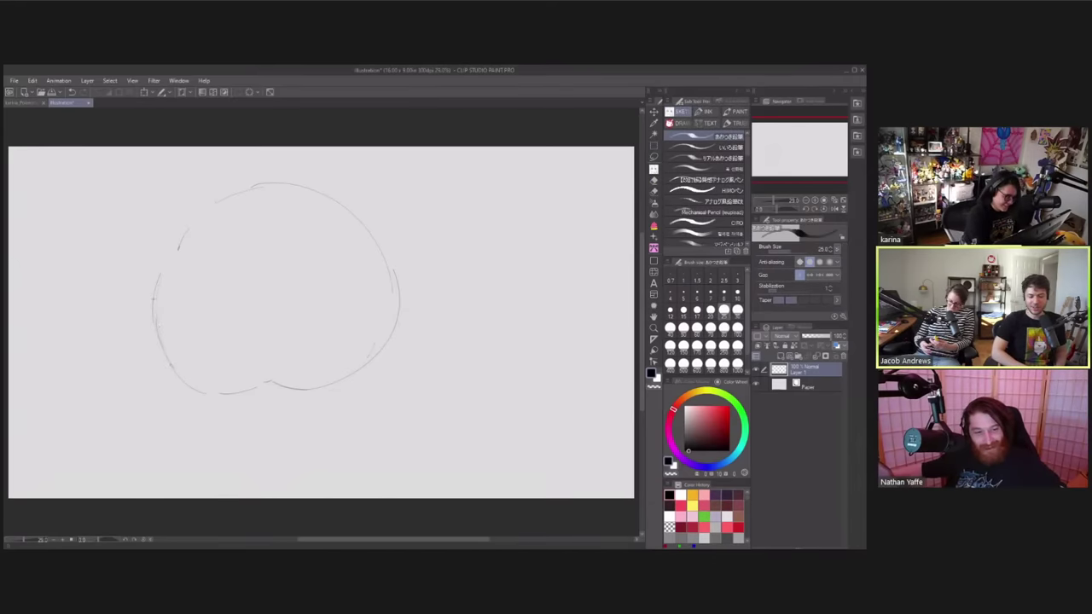
{"action": "left_click_drag", "start_coordinate": [160, 272], "coordinate": [241, 189]}
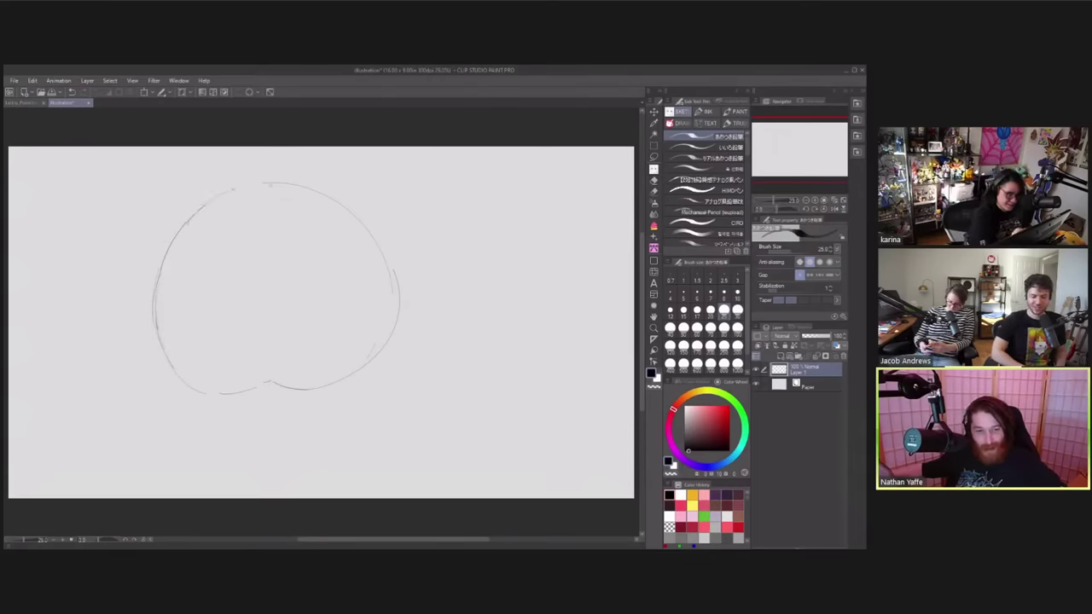
{"action": "left_click_drag", "start_coordinate": [189, 218], "coordinate": [271, 183]}
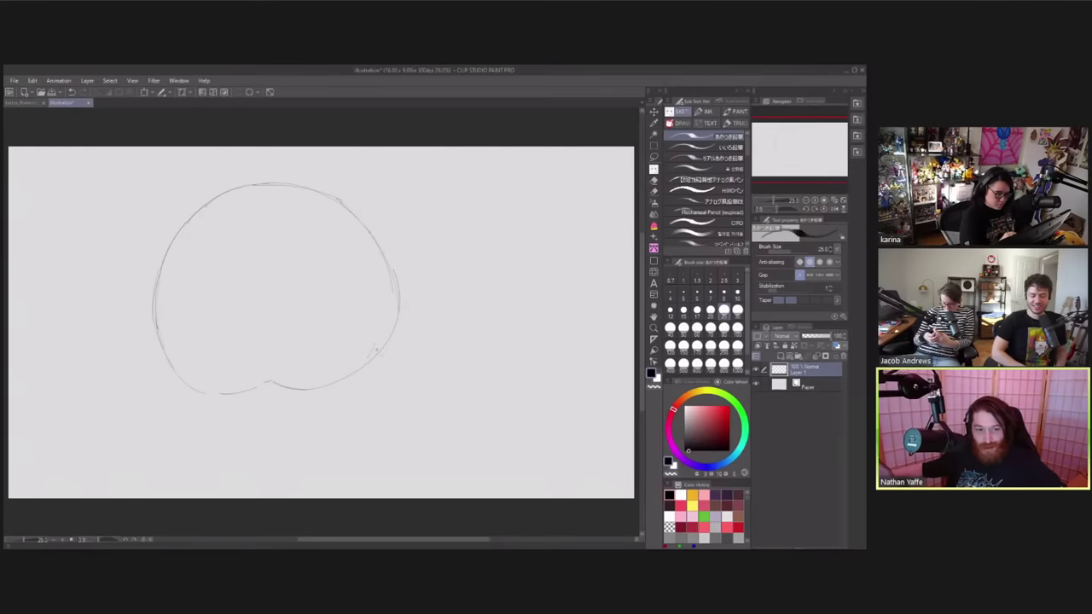
{"action": "mouse_move", "coordinate": [391, 255]}
{"action": "left_mouse_down"}
{"action": "mouse_move", "coordinate": [341, 390]}
{"action": "mouse_move", "coordinate": [375, 348]}
{"action": "mouse_move", "coordinate": [376, 241]}
{"action": "left_mouse_up"}
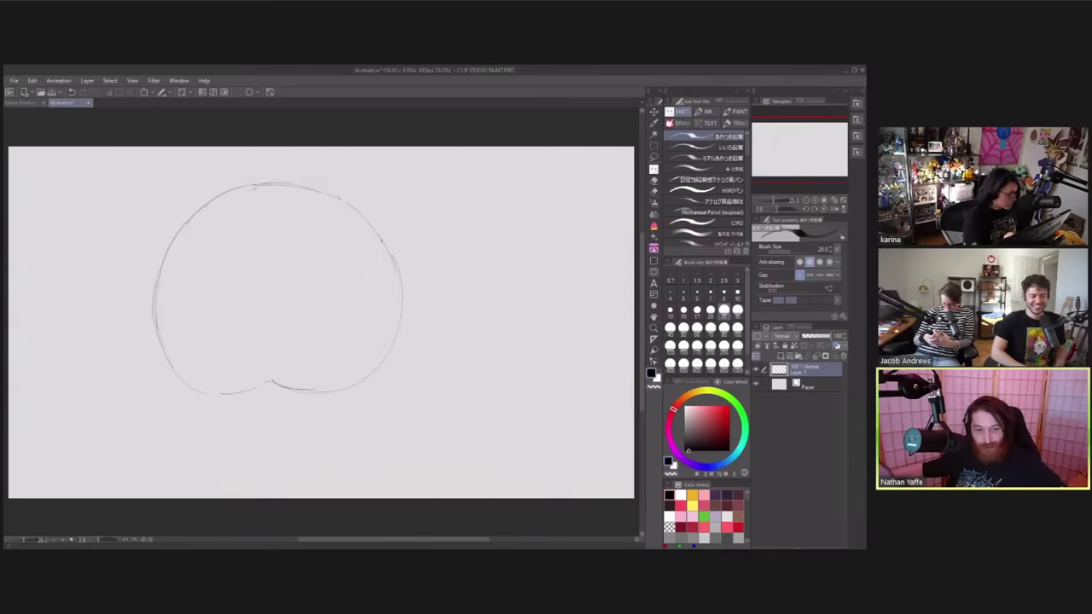
- Sketch a rounded ear on each upper side of the head and the left arc of a muzzle inside it
{"action": "mouse_move", "coordinate": [359, 182]}
{"action": "left_mouse_down"}
{"action": "mouse_move", "coordinate": [407, 220]}
{"action": "mouse_move", "coordinate": [398, 252]}
{"action": "left_mouse_up"}
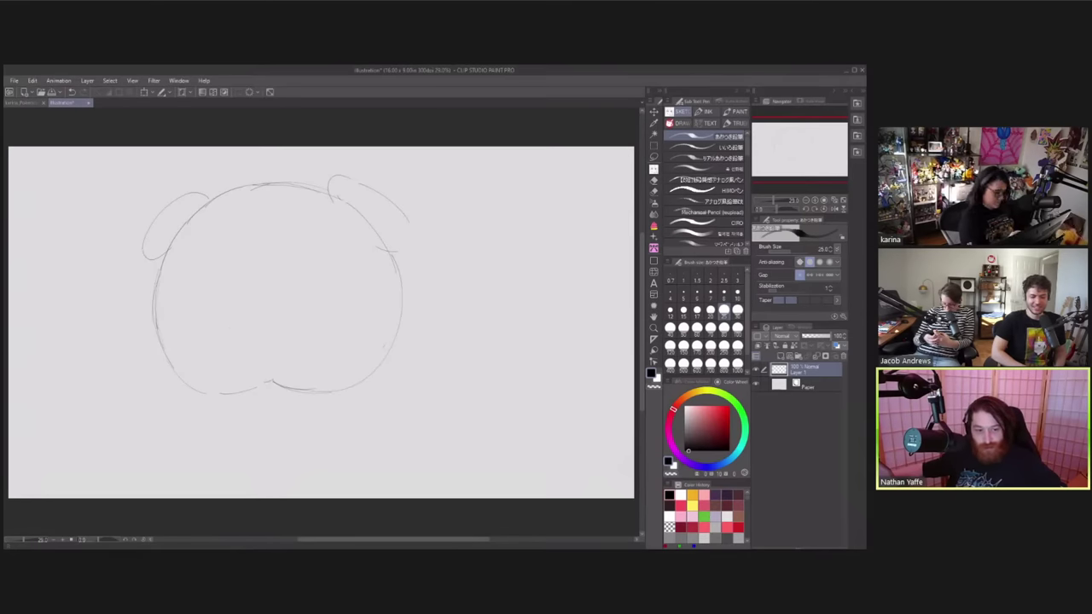
{"action": "left_click_drag", "start_coordinate": [247, 258], "coordinate": [223, 338]}
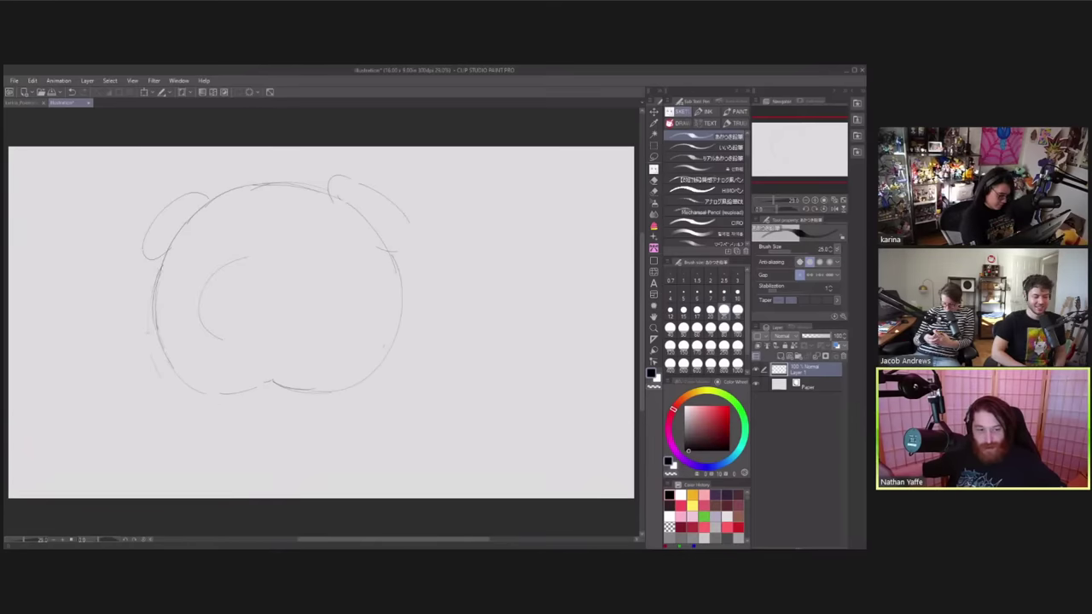
- Redraw the head's lower cheeks farther out and erase the old inner outline with the Quick Lasso Eraser
{"action": "left_click_drag", "start_coordinate": [170, 391], "coordinate": [208, 399]}
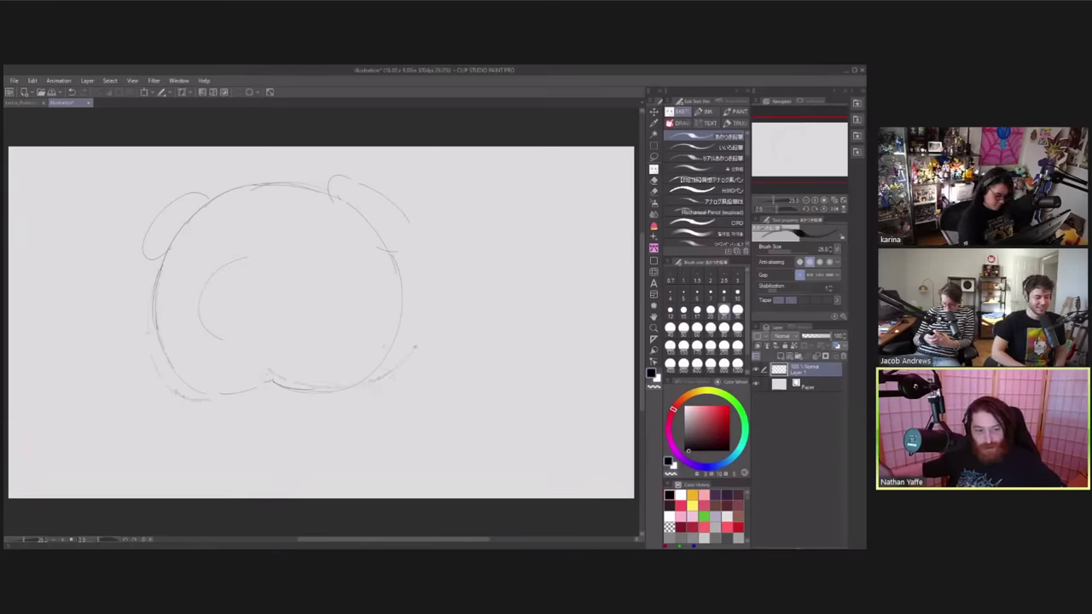
{"action": "key", "text": "ctrl+z"}
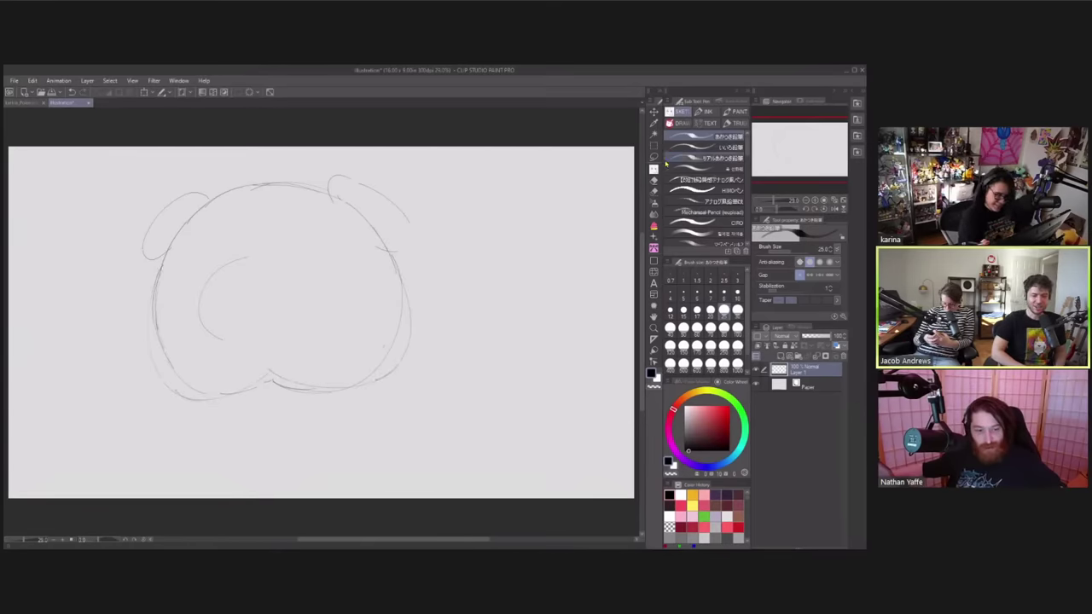
{"action": "key", "text": "e"}
{"action": "left_click_drag", "start_coordinate": [184, 249], "coordinate": [171, 369]}
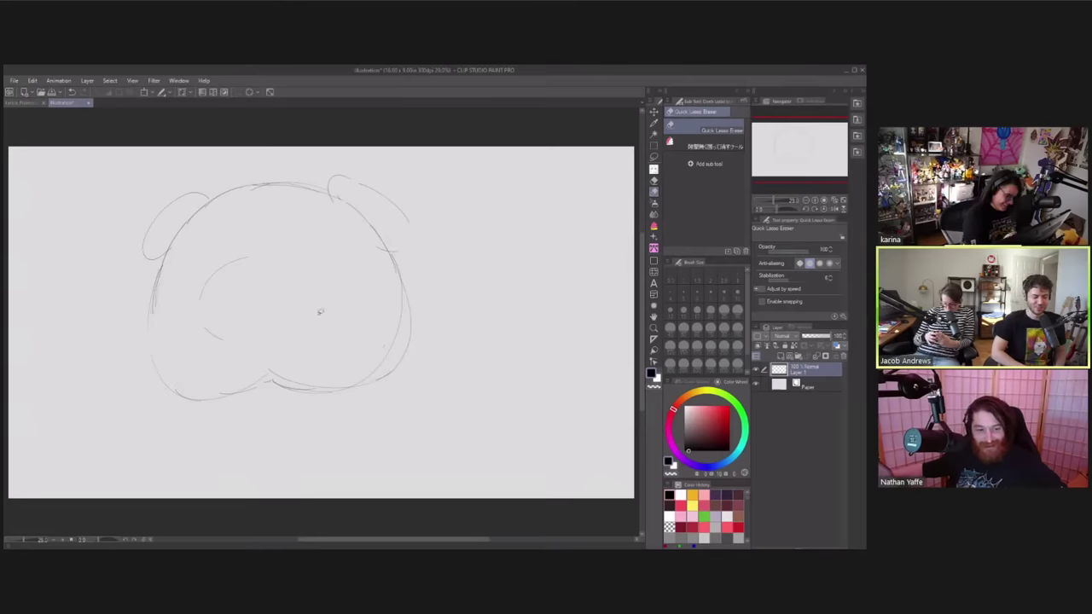
{"action": "mouse_move", "coordinate": [278, 376]}
{"action": "left_mouse_down"}
{"action": "mouse_move", "coordinate": [353, 390]}
{"action": "mouse_move", "coordinate": [362, 377]}
{"action": "left_mouse_up"}
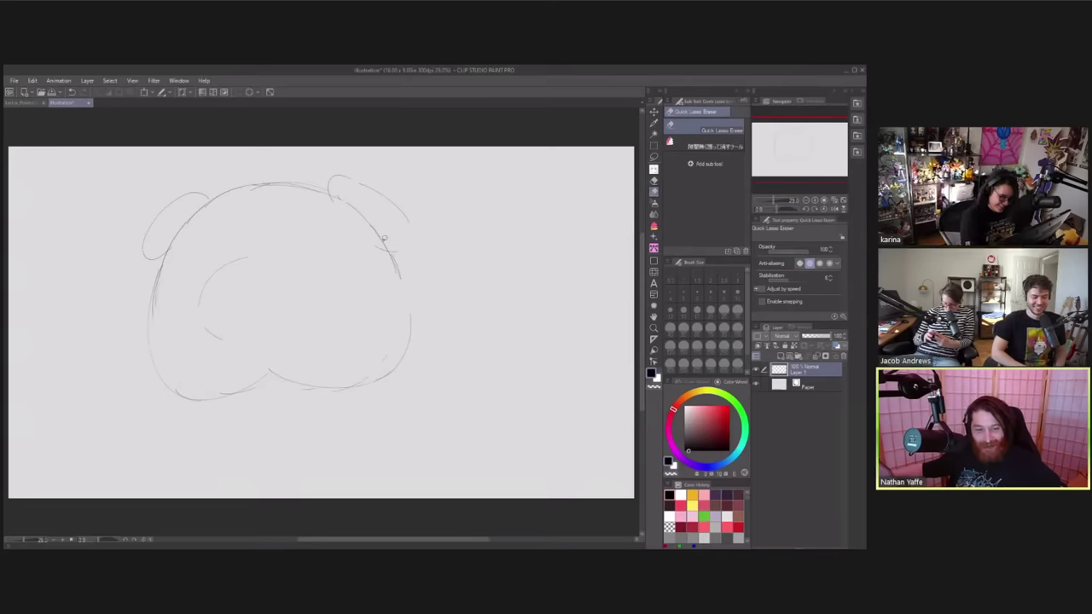
{"action": "left_click", "coordinate": [654, 170]}
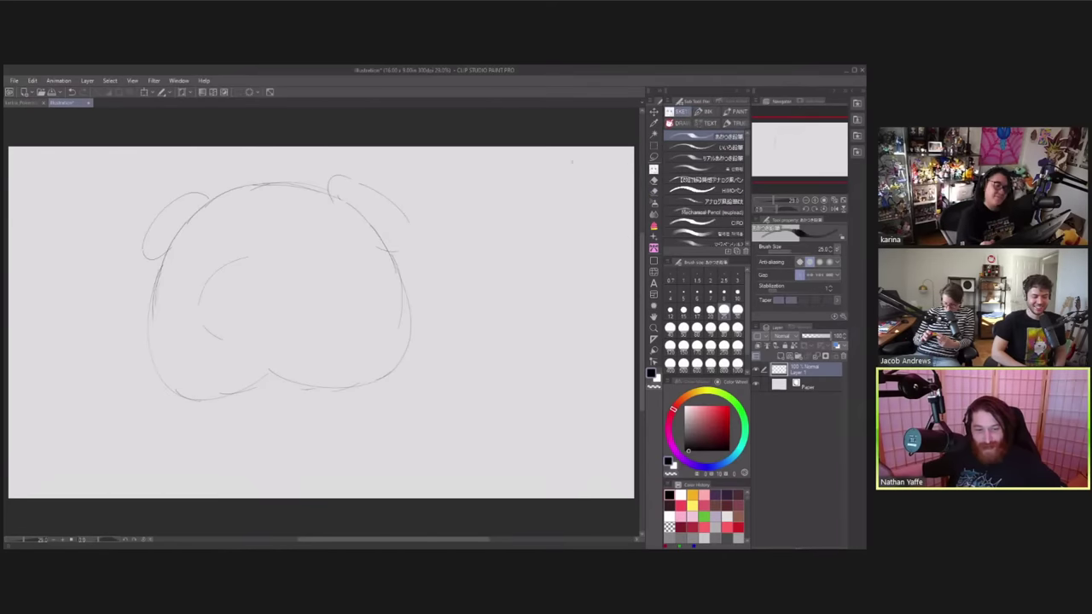
{"action": "left_click_drag", "start_coordinate": [368, 217], "coordinate": [384, 237]}
{"action": "left_click_drag", "start_coordinate": [408, 336], "coordinate": [391, 370]}
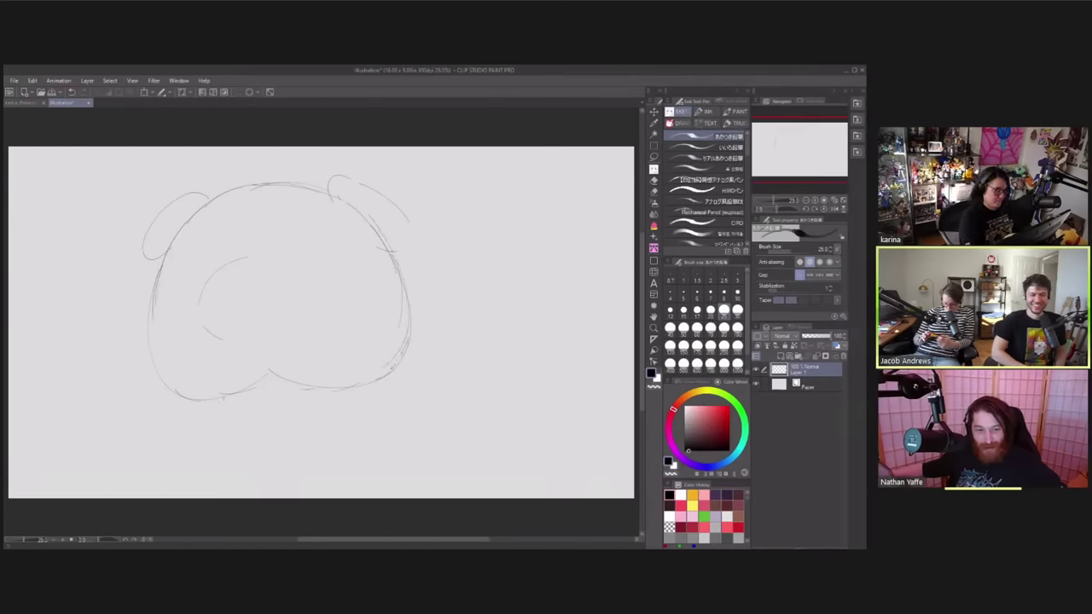
- Sketch a large round body behind the head, with light strokes along the back, rear, belly and chest
{"action": "left_click_drag", "start_coordinate": [224, 396], "coordinate": [229, 433]}
{"action": "left_click_drag", "start_coordinate": [245, 389], "coordinate": [294, 434]}
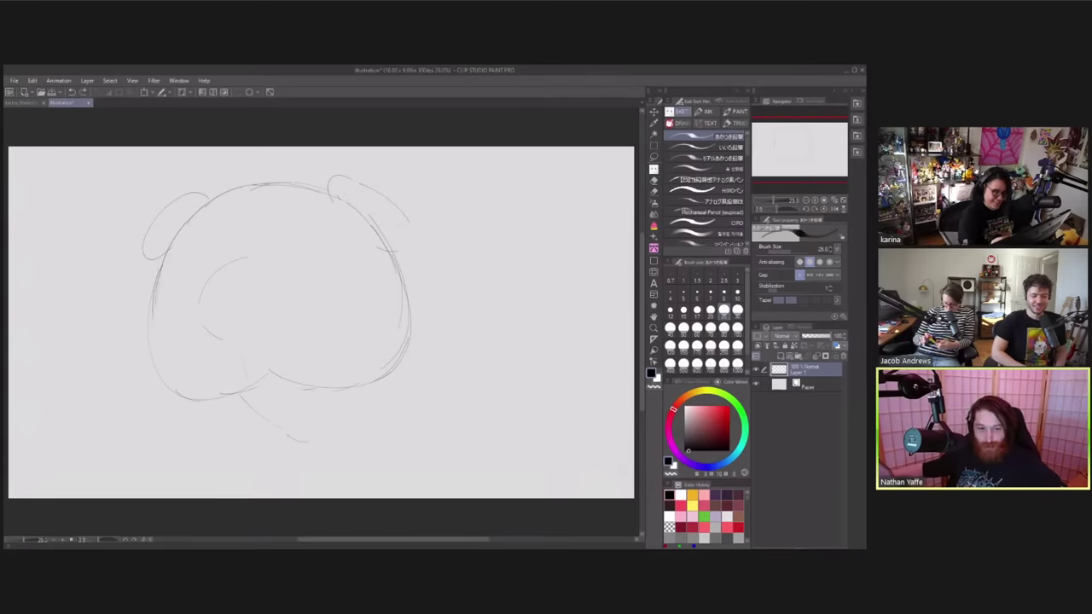
{"action": "left_click_drag", "start_coordinate": [341, 179], "coordinate": [493, 333]}
{"action": "key", "text": "ctrl+z"}
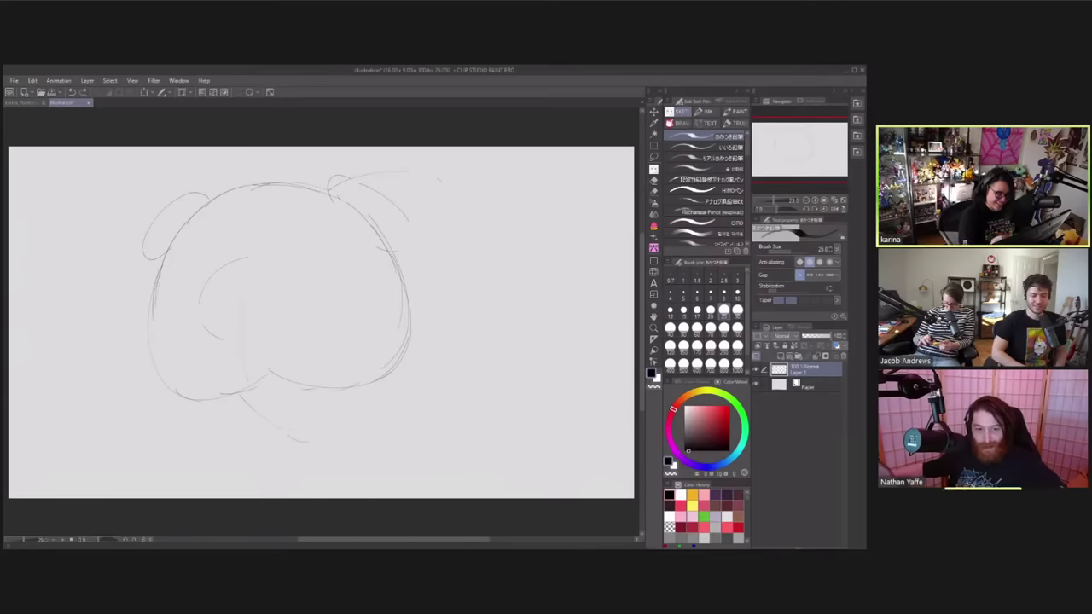
{"action": "left_click_drag", "start_coordinate": [433, 179], "coordinate": [518, 375]}
{"action": "left_click_drag", "start_coordinate": [242, 364], "coordinate": [250, 383]}
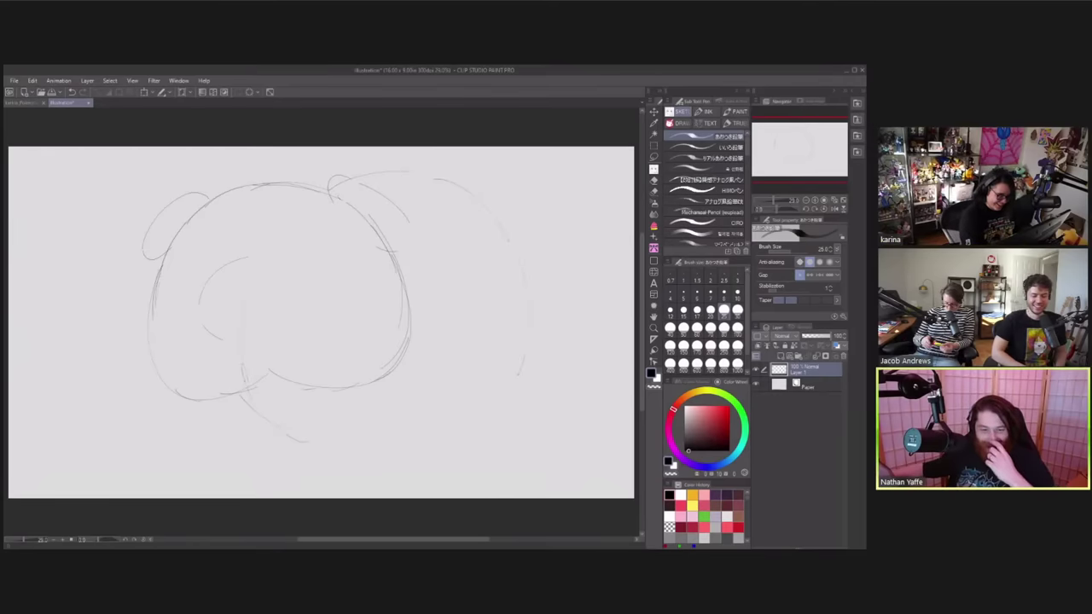
{"action": "left_click_drag", "start_coordinate": [508, 241], "coordinate": [517, 378]}
{"action": "left_click_drag", "start_coordinate": [305, 442], "coordinate": [435, 440]}
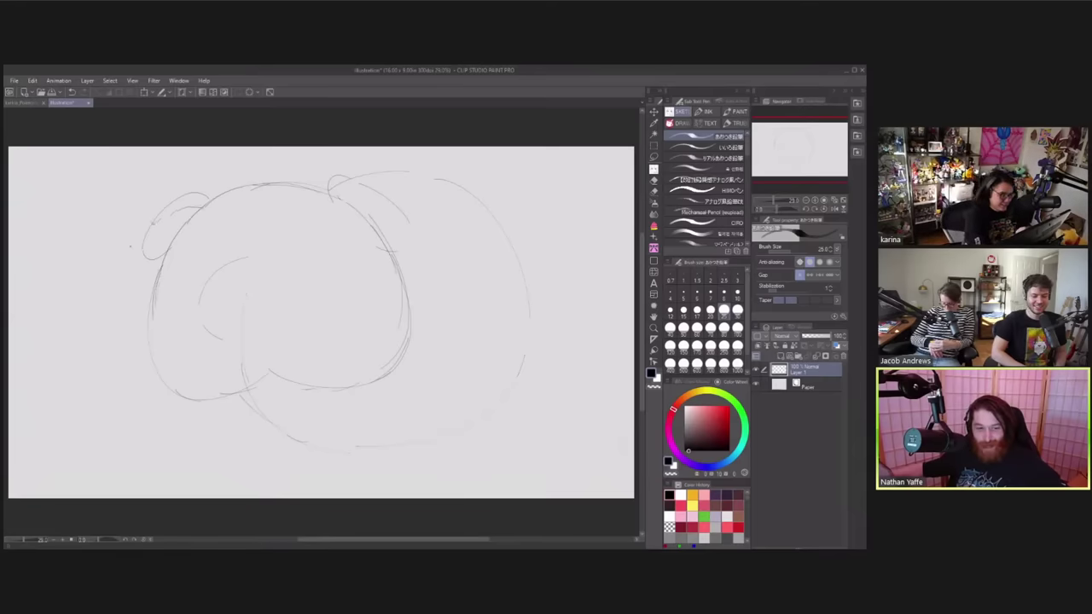
- Extend both ears into longer drooping shapes and outline a wide muzzle with a notched lower edge
{"action": "left_click_drag", "start_coordinate": [116, 285], "coordinate": [204, 196]}
{"action": "mouse_move", "coordinate": [348, 193]}
{"action": "left_mouse_down"}
{"action": "mouse_move", "coordinate": [436, 242]}
{"action": "mouse_move", "coordinate": [430, 269]}
{"action": "left_mouse_up"}
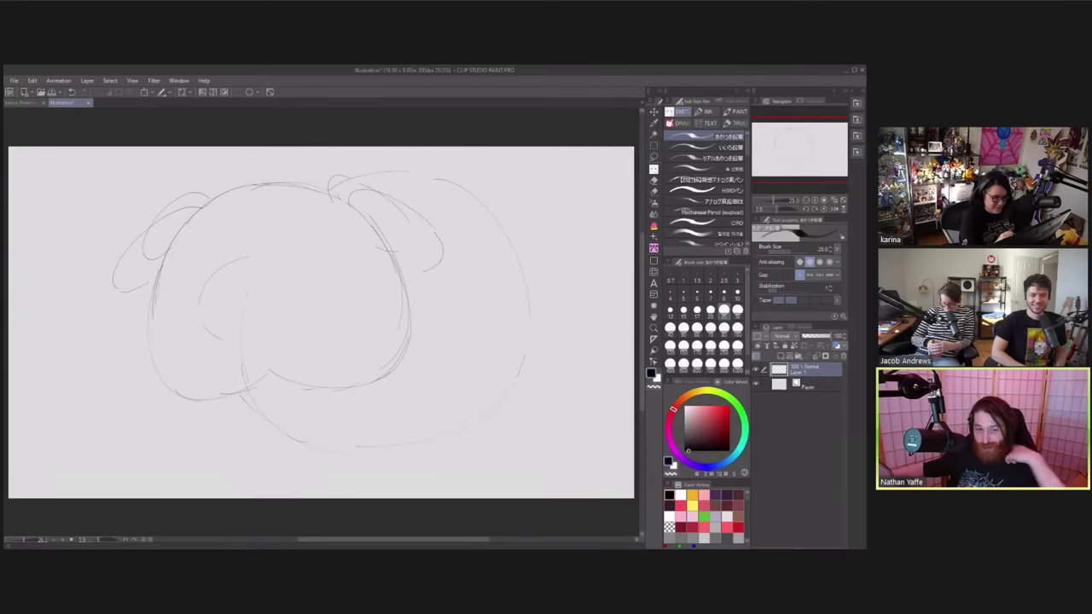
{"action": "left_click_drag", "start_coordinate": [236, 262], "coordinate": [274, 251]}
{"action": "left_click_drag", "start_coordinate": [204, 327], "coordinate": [223, 341]}
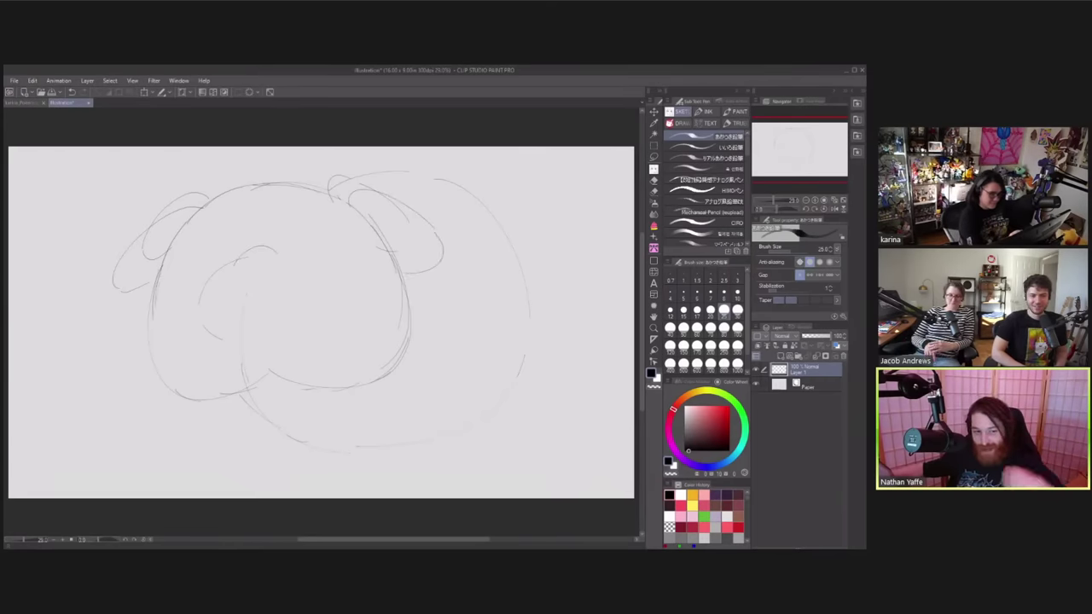
{"action": "left_click_drag", "start_coordinate": [256, 253], "coordinate": [281, 255]}
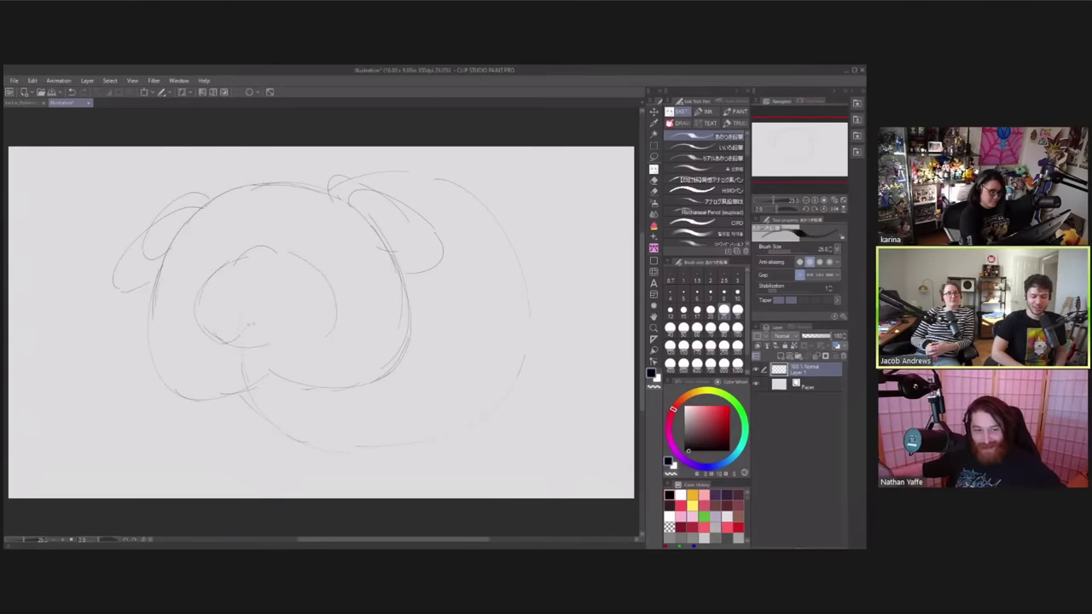
{"action": "left_click_drag", "start_coordinate": [267, 324], "coordinate": [322, 337]}
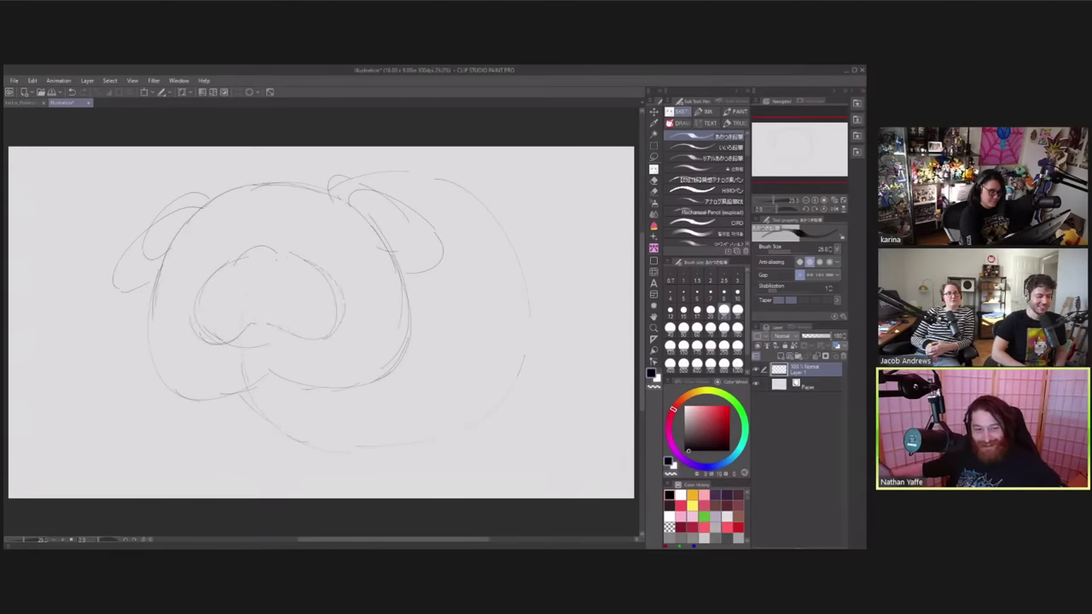
{"action": "left_click_drag", "start_coordinate": [290, 253], "coordinate": [343, 321]}
- Sketch a small open mouth under the muzzle's notch and join the gap in the muzzle's upper edge
{"action": "mouse_move", "coordinate": [242, 348]}
{"action": "left_mouse_down"}
{"action": "mouse_move", "coordinate": [272, 353]}
{"action": "mouse_move", "coordinate": [295, 332]}
{"action": "mouse_move", "coordinate": [270, 345]}
{"action": "left_mouse_up"}
{"action": "key", "text": "ctrl+z"}
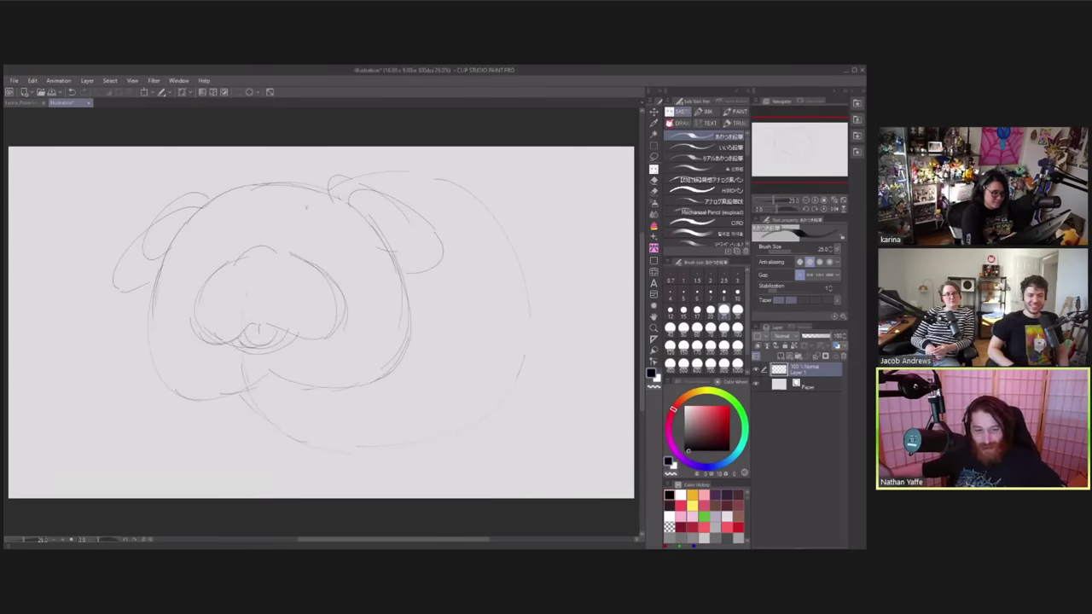
{"action": "left_click_drag", "start_coordinate": [272, 246], "coordinate": [291, 254]}
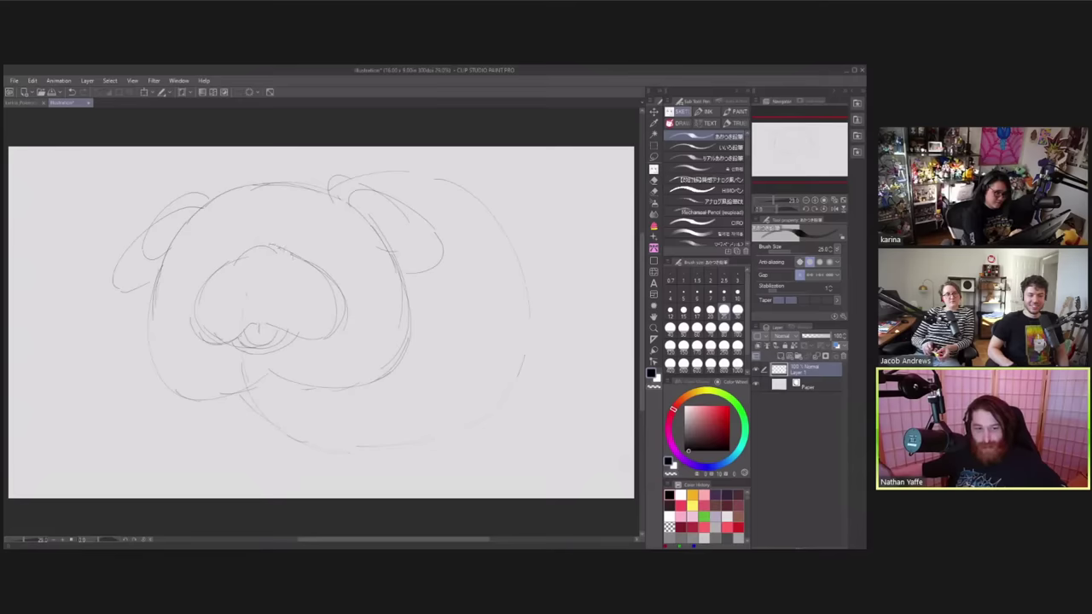
- Draw two round eyes with inner circles above the muzzle, one on each side
{"action": "mouse_move", "coordinate": [187, 264]}
{"action": "left_mouse_down"}
{"action": "mouse_move", "coordinate": [191, 247]}
{"action": "mouse_move", "coordinate": [195, 273]}
{"action": "mouse_move", "coordinate": [191, 262]}
{"action": "mouse_move", "coordinate": [224, 261]}
{"action": "left_mouse_up"}
{"action": "key", "text": "ctrl+z"}
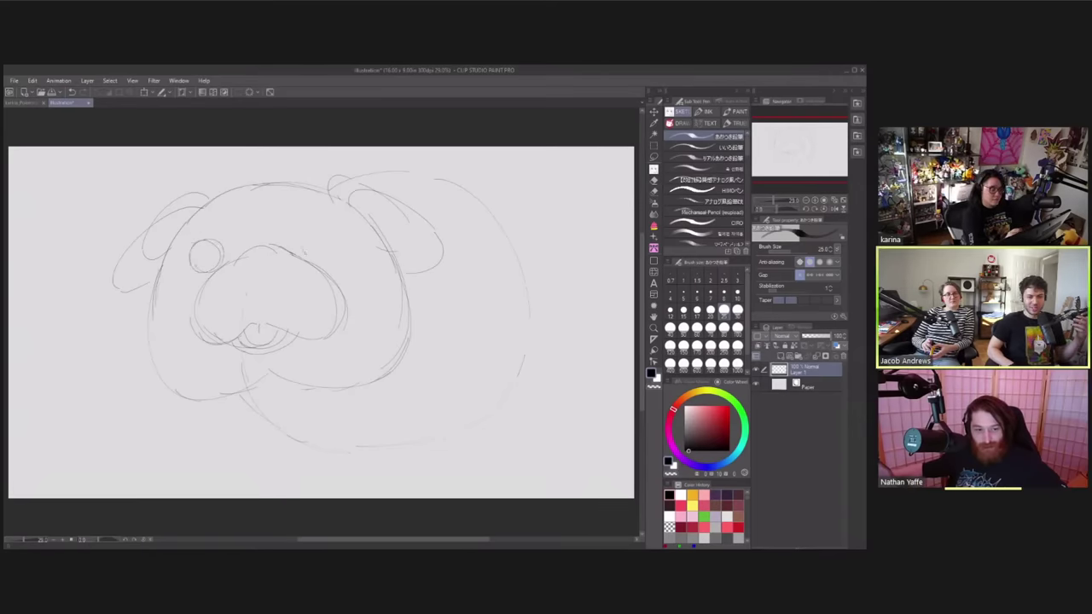
{"action": "mouse_move", "coordinate": [303, 231]}
{"action": "left_mouse_down"}
{"action": "mouse_move", "coordinate": [329, 259]}
{"action": "mouse_move", "coordinate": [336, 237]}
{"action": "left_mouse_up"}
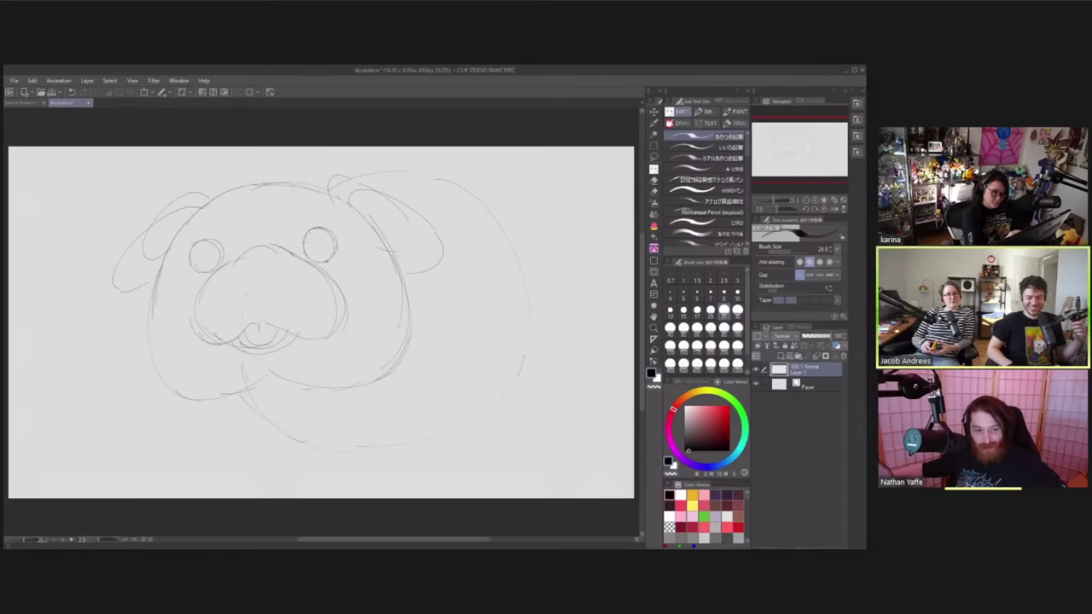
{"action": "left_click_drag", "start_coordinate": [211, 241], "coordinate": [210, 277]}
{"action": "key", "text": "ctrl+z"}
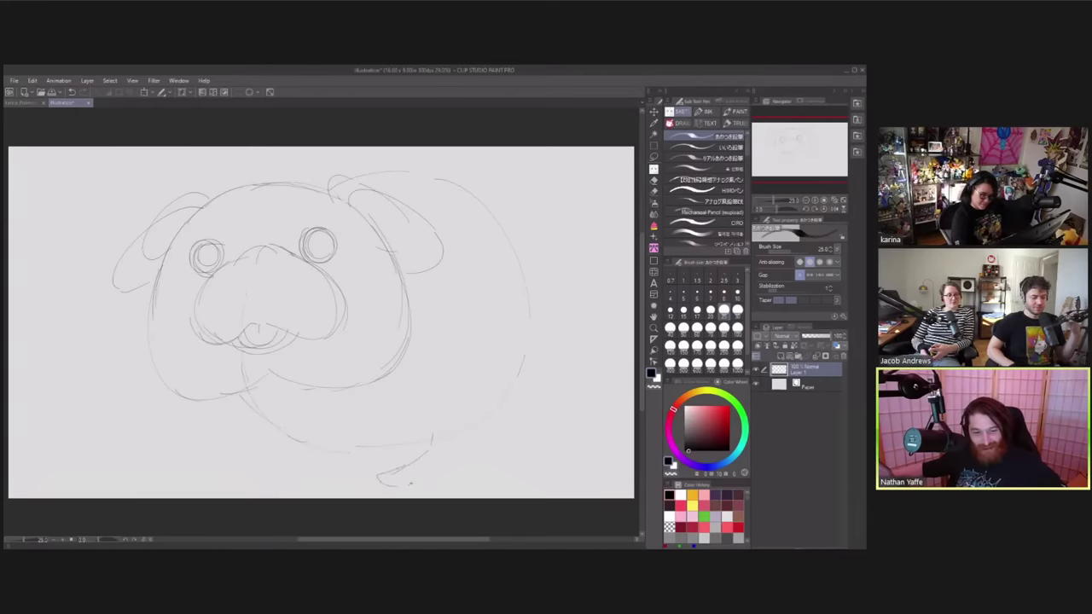
- Sketch the creature's feet beneath the body and firm up the rounded body outline
{"action": "mouse_move", "coordinate": [389, 487]}
{"action": "left_mouse_down"}
{"action": "mouse_move", "coordinate": [447, 483]}
{"action": "mouse_move", "coordinate": [434, 450]}
{"action": "mouse_move", "coordinate": [460, 458]}
{"action": "mouse_move", "coordinate": [460, 480]}
{"action": "mouse_move", "coordinate": [475, 436]}
{"action": "mouse_move", "coordinate": [437, 430]}
{"action": "mouse_move", "coordinate": [441, 416]}
{"action": "mouse_move", "coordinate": [464, 430]}
{"action": "mouse_move", "coordinate": [462, 476]}
{"action": "left_mouse_up"}
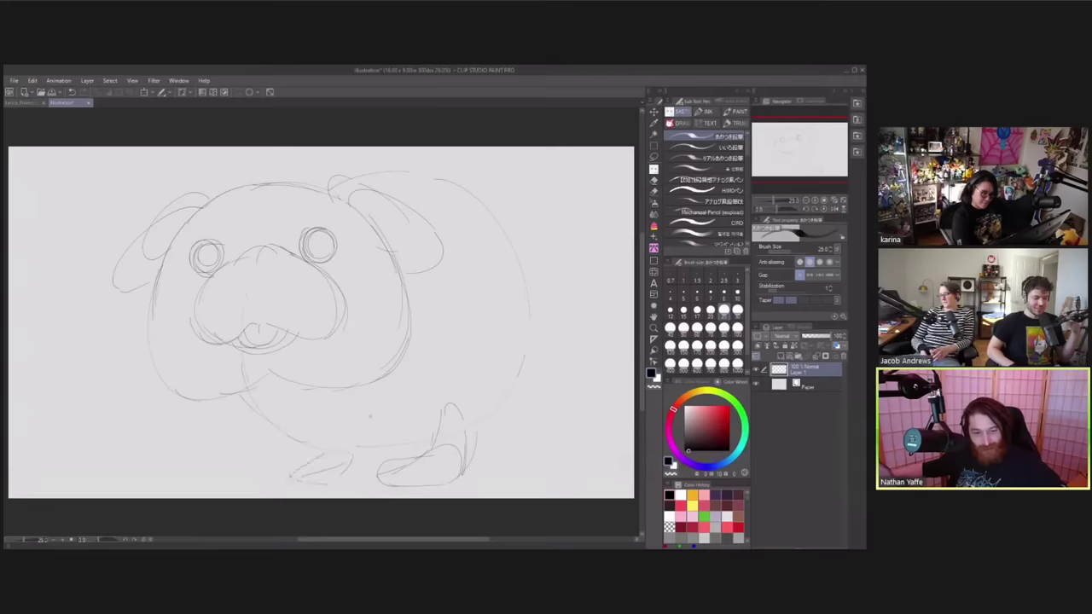
{"action": "left_click_drag", "start_coordinate": [331, 462], "coordinate": [299, 484]}
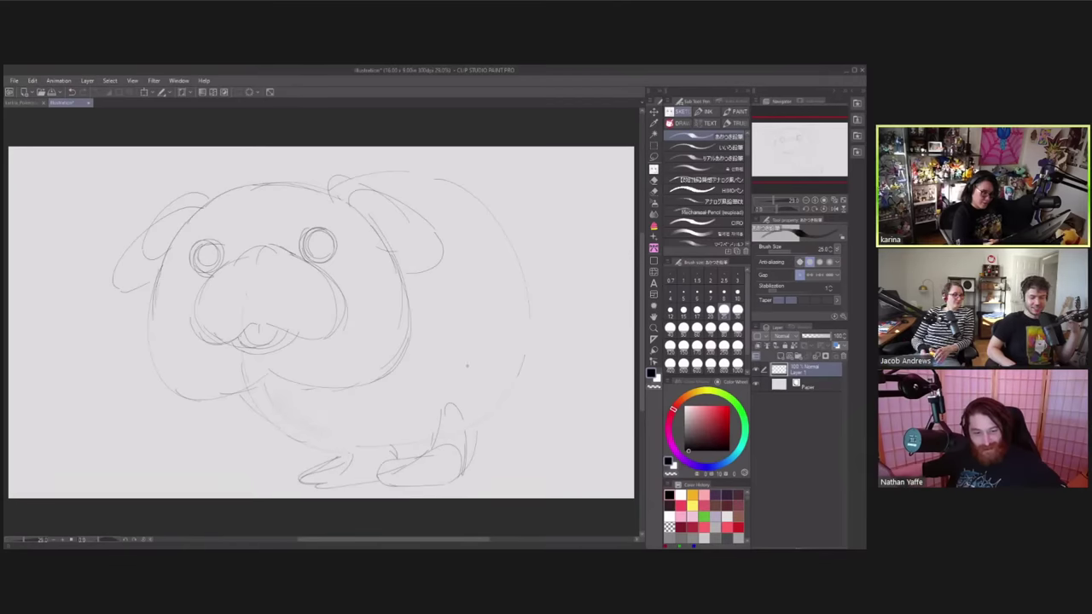
{"action": "left_click_drag", "start_coordinate": [461, 431], "coordinate": [303, 408]}
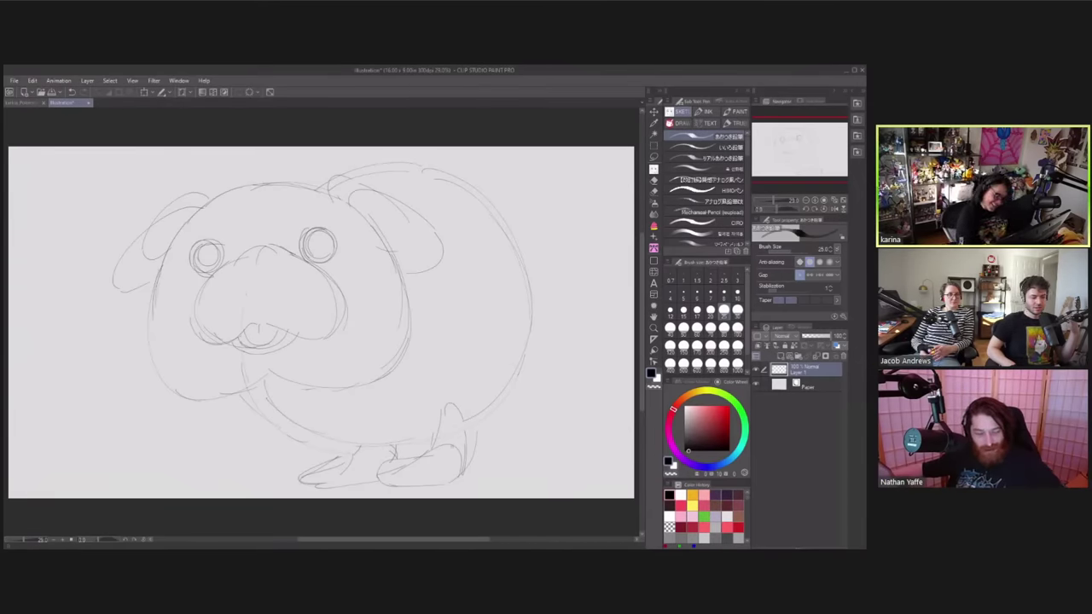
- Refine the rear foot with darker strokes and add a drooping tail at the back of the body
{"action": "left_click_drag", "start_coordinate": [394, 456], "coordinate": [388, 487]}
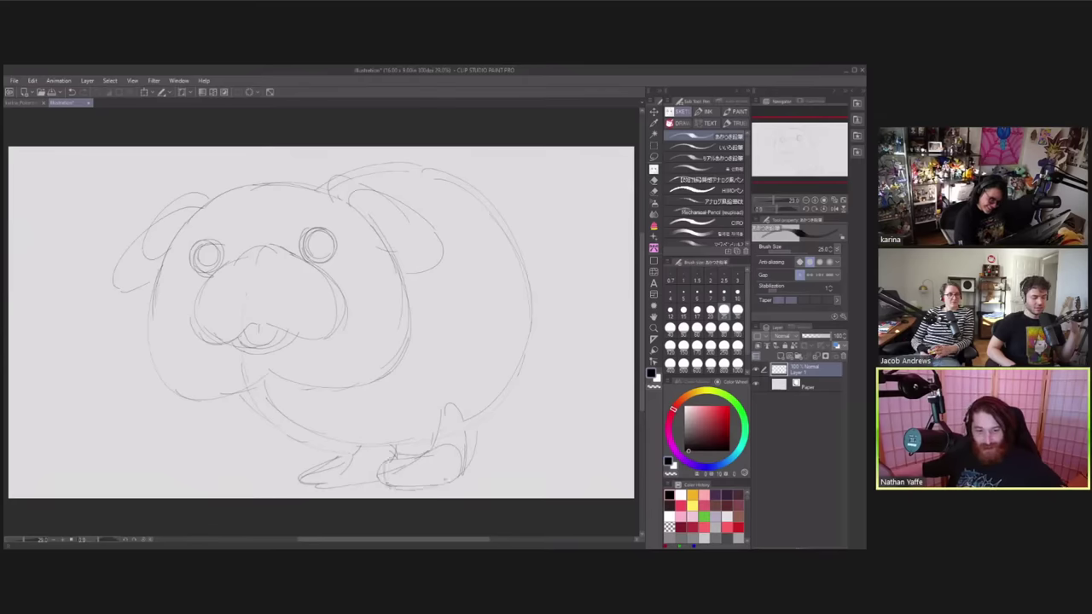
{"action": "left_click_drag", "start_coordinate": [464, 436], "coordinate": [459, 460]}
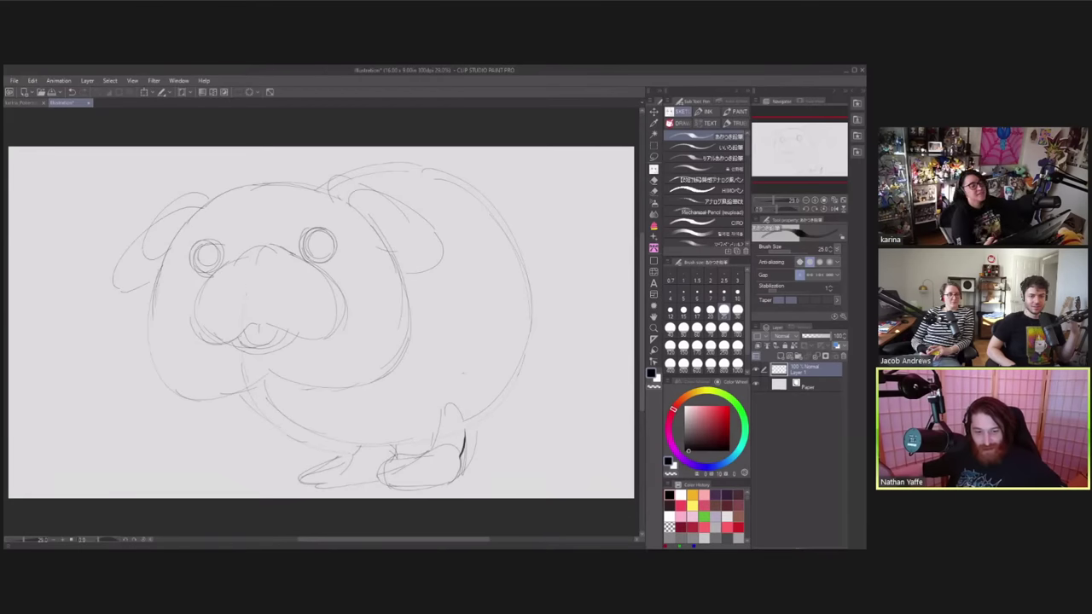
{"action": "left_click_drag", "start_coordinate": [530, 330], "coordinate": [540, 401]}
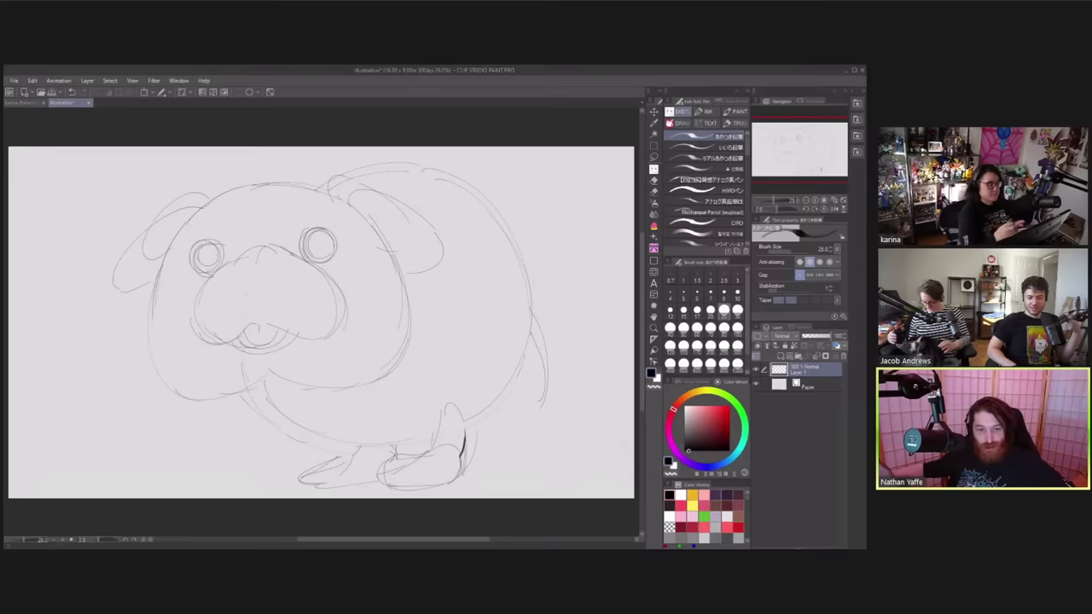
- Scale the whole sketch down slightly and reposition it within the canvas
{"action": "key", "text": "ctrl+t"}
{"action": "left_click_drag", "start_coordinate": [553, 161], "coordinate": [508, 214]}
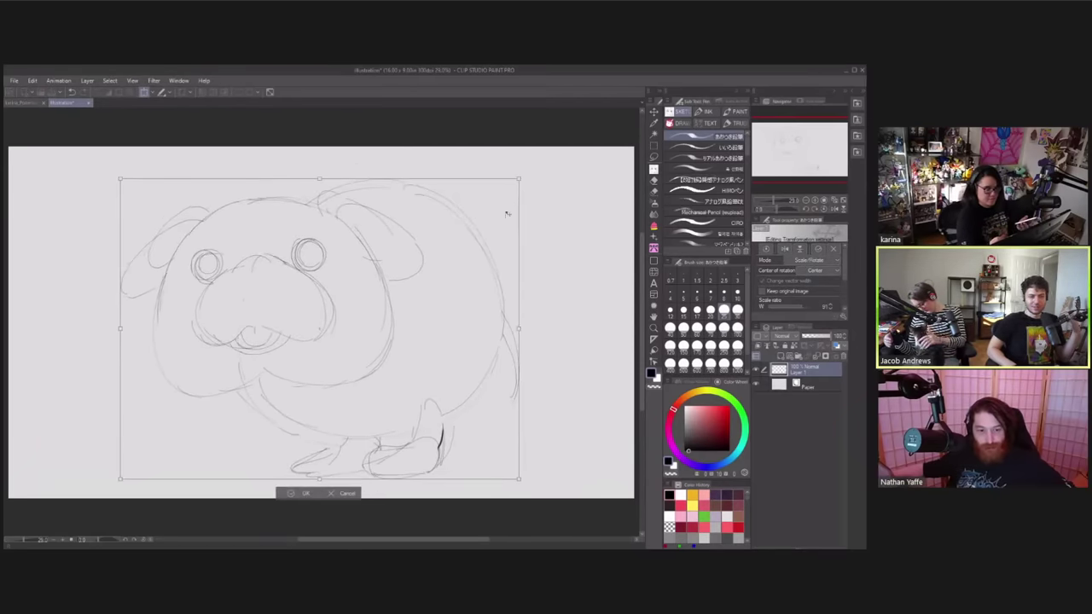
{"action": "left_click_drag", "start_coordinate": [474, 284], "coordinate": [483, 290]}
{"action": "left_click_drag", "start_coordinate": [380, 344], "coordinate": [380, 329]}
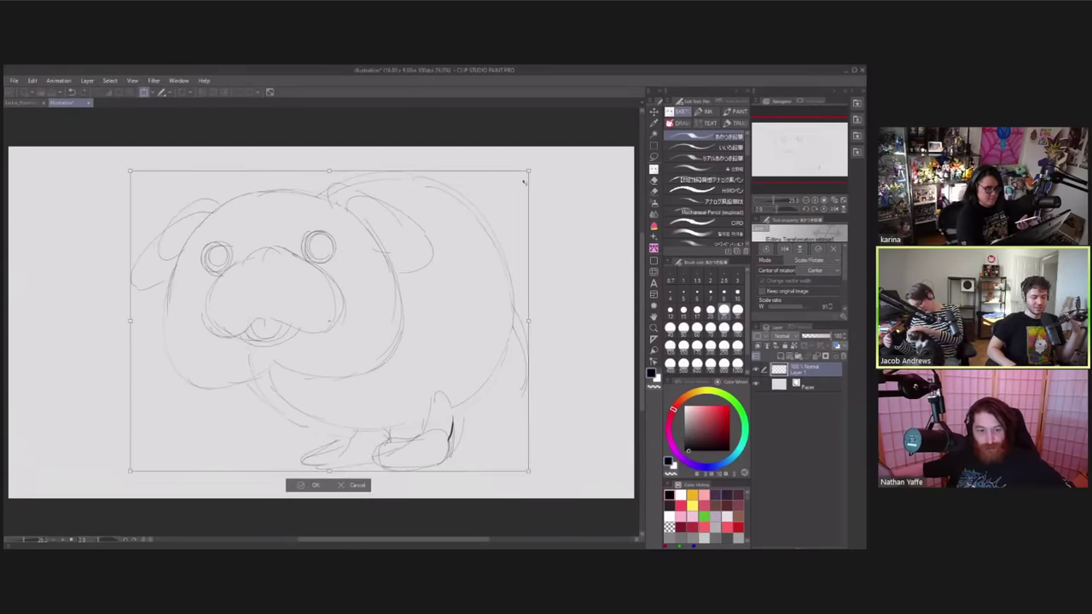
{"action": "left_click_drag", "start_coordinate": [524, 181], "coordinate": [515, 189]}
{"action": "left_click", "coordinate": [309, 486]}
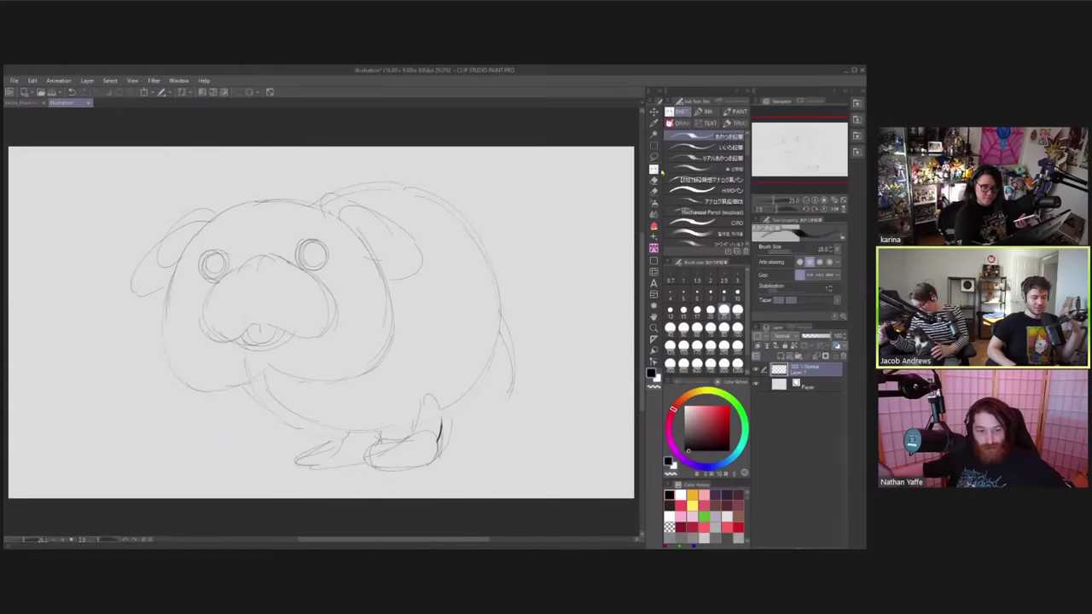
- Redraw the feet larger and lower with darker pencil strokes at brush size 50
{"action": "left_click", "coordinate": [684, 327]}
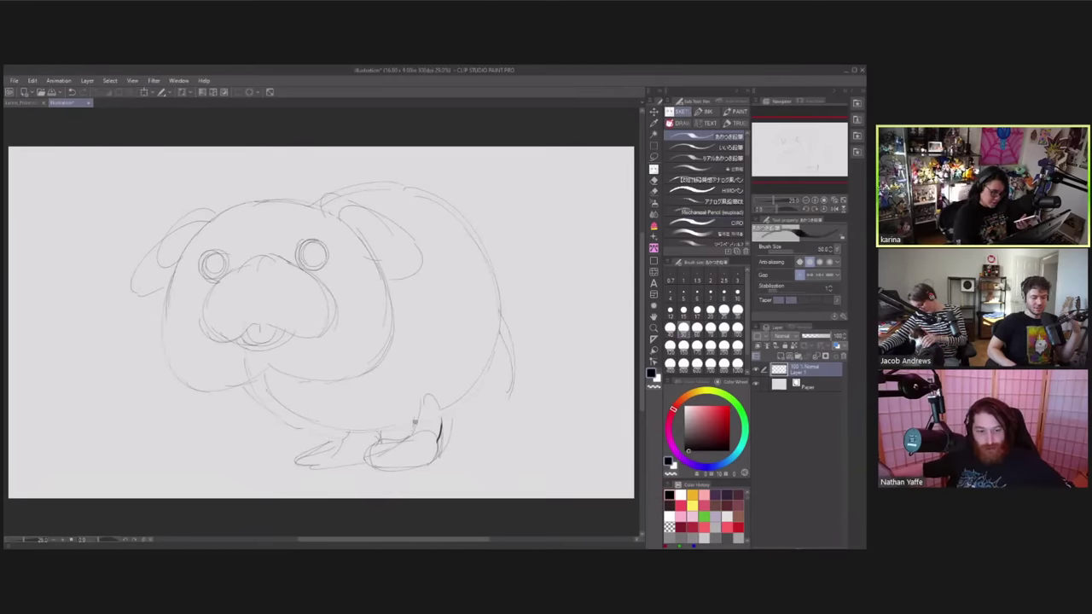
{"action": "mouse_move", "coordinate": [415, 423]}
{"action": "left_mouse_down"}
{"action": "mouse_move", "coordinate": [437, 427]}
{"action": "mouse_move", "coordinate": [381, 461]}
{"action": "mouse_move", "coordinate": [388, 481]}
{"action": "mouse_move", "coordinate": [427, 478]}
{"action": "mouse_move", "coordinate": [439, 413]}
{"action": "left_mouse_up"}
{"action": "left_click_drag", "start_coordinate": [427, 465], "coordinate": [436, 398]}
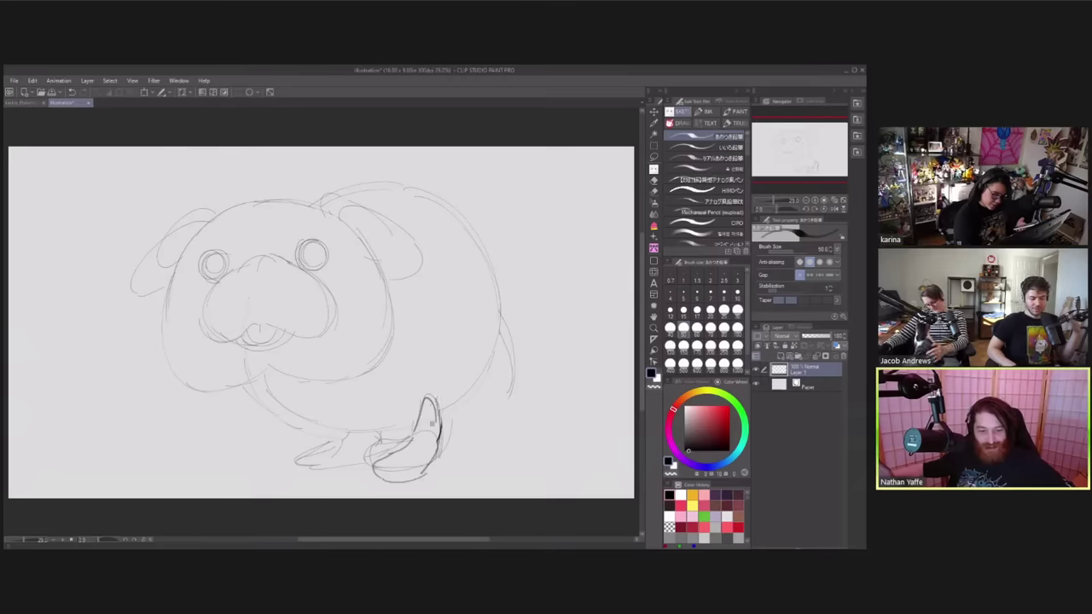
{"action": "mouse_move", "coordinate": [348, 433]}
{"action": "left_mouse_down"}
{"action": "mouse_move", "coordinate": [316, 473]}
{"action": "mouse_move", "coordinate": [337, 483]}
{"action": "left_mouse_up"}
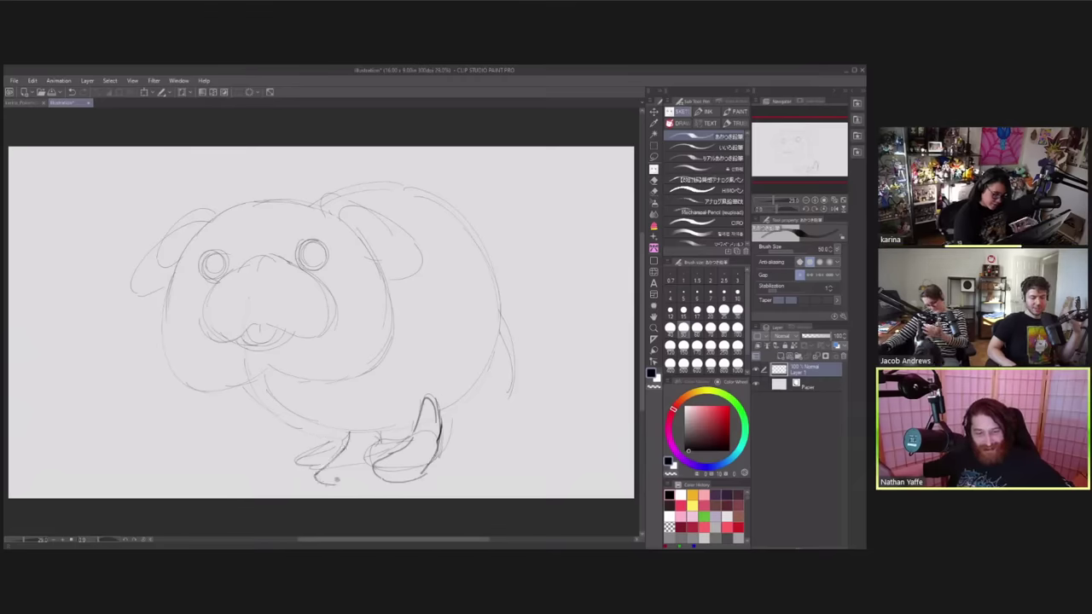
{"action": "mouse_move", "coordinate": [346, 438]}
{"action": "left_mouse_down"}
{"action": "mouse_move", "coordinate": [326, 481]}
{"action": "mouse_move", "coordinate": [365, 480]}
{"action": "mouse_move", "coordinate": [377, 440]}
{"action": "left_mouse_up"}
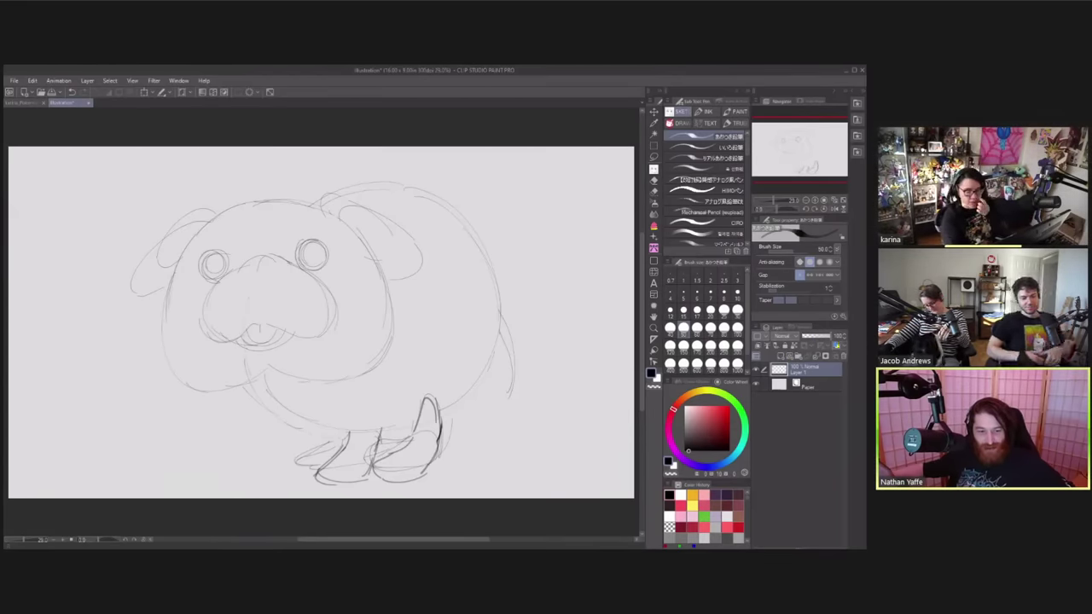
- Turn on the layer colour effect for the sketch layer to tint its lines blue
{"action": "left_click", "coordinate": [833, 347]}
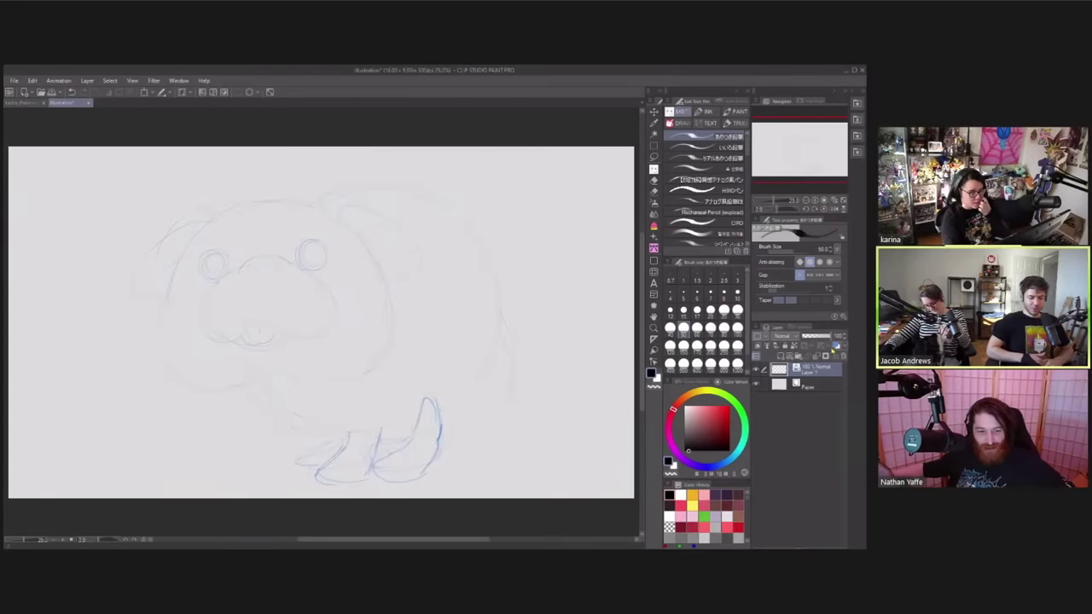
- Add a new layer above the blue sketch and ink the curved hat brim across the forehead with the HIMO pen at size 17
{"action": "left_click", "coordinate": [779, 358]}
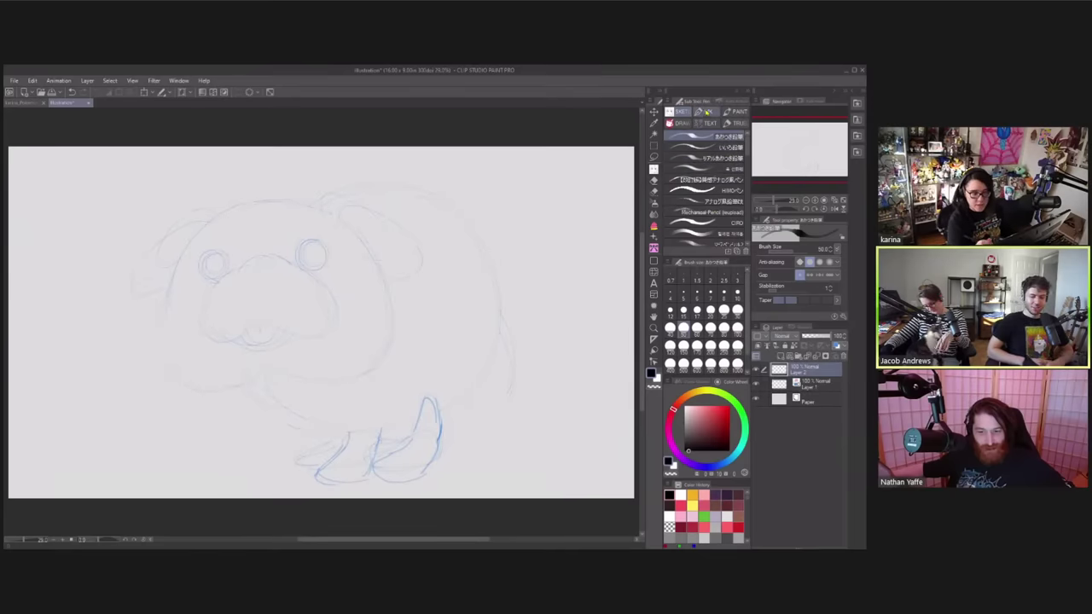
{"action": "left_click", "coordinate": [704, 190]}
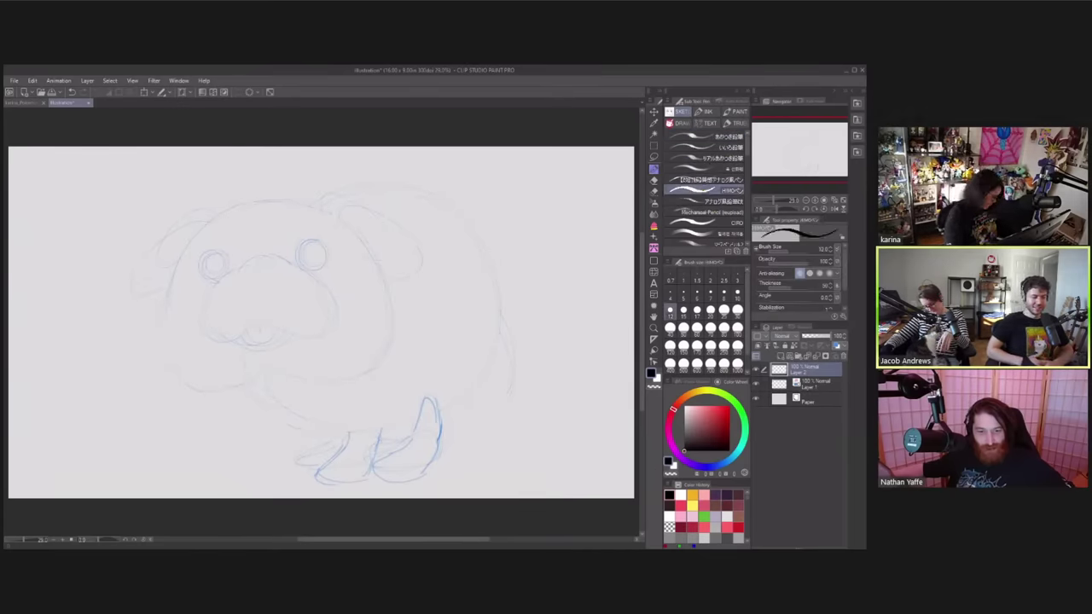
{"action": "left_click_drag", "start_coordinate": [194, 237], "coordinate": [314, 217]}
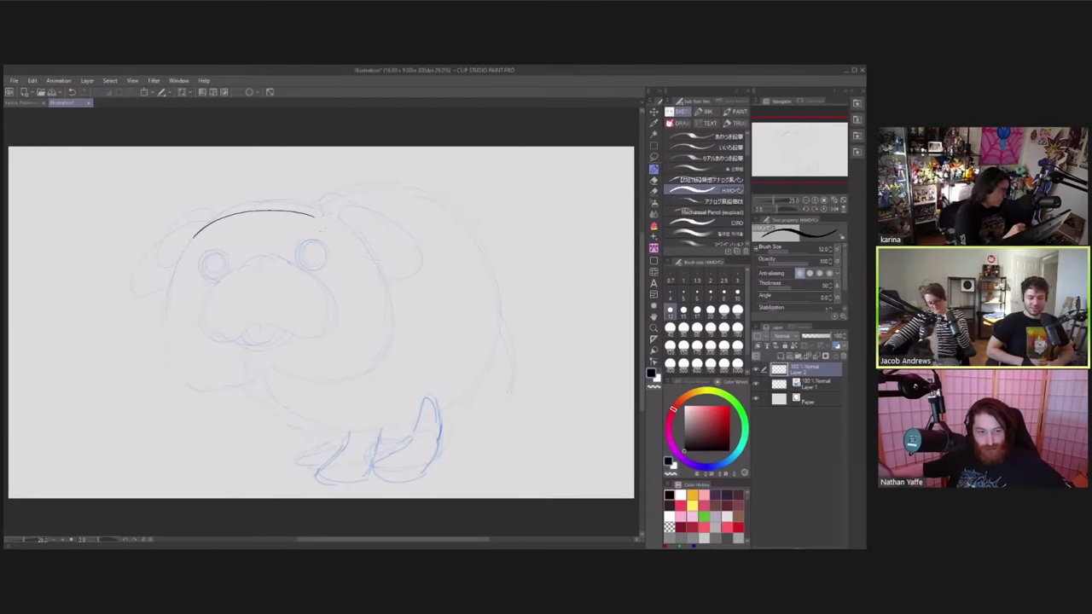
{"action": "left_click", "coordinate": [697, 312]}
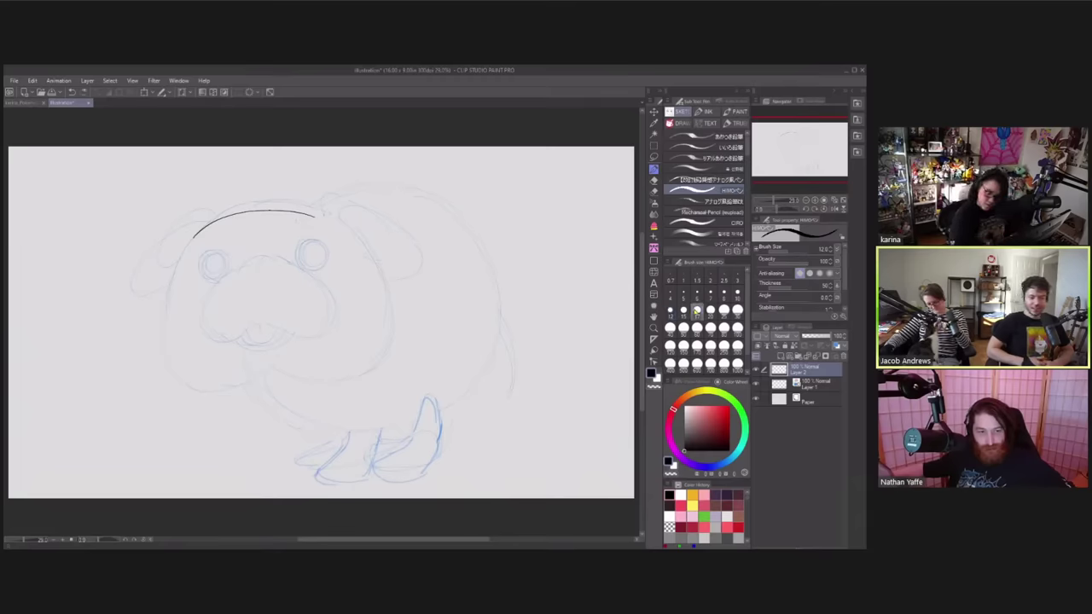
{"action": "key", "text": "ctrl+z"}
{"action": "left_click_drag", "start_coordinate": [187, 238], "coordinate": [354, 218]}
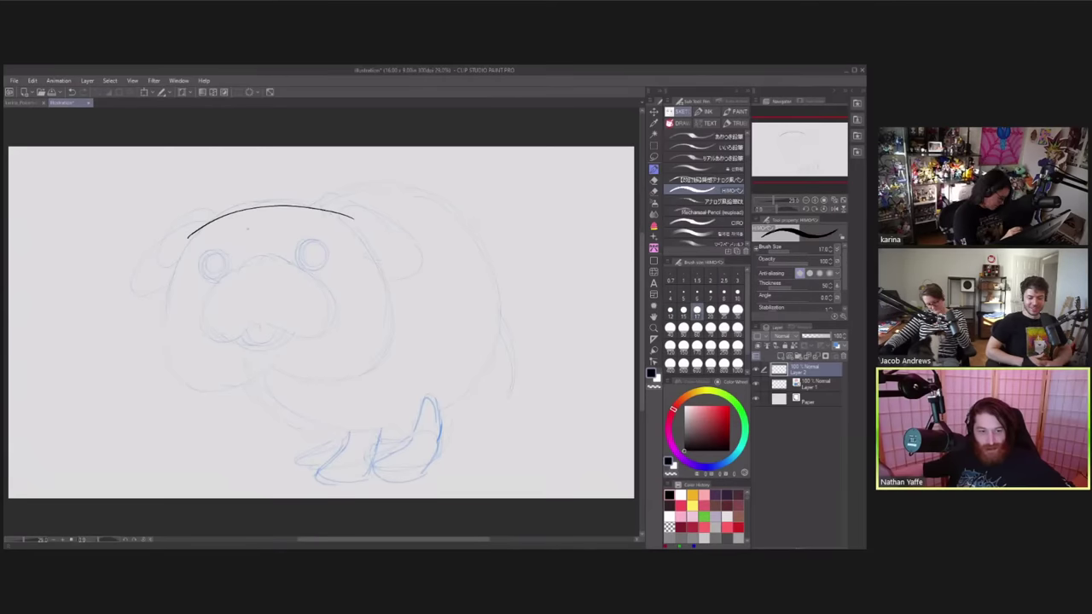
{"action": "key", "text": "ctrl+z"}
{"action": "mouse_move", "coordinate": [187, 245]}
{"action": "left_mouse_down"}
{"action": "mouse_move", "coordinate": [212, 229]}
{"action": "mouse_move", "coordinate": [342, 235]}
{"action": "mouse_move", "coordinate": [237, 223]}
{"action": "mouse_move", "coordinate": [341, 228]}
{"action": "mouse_move", "coordinate": [181, 245]}
{"action": "mouse_move", "coordinate": [236, 205]}
{"action": "mouse_move", "coordinate": [275, 197]}
{"action": "mouse_move", "coordinate": [347, 221]}
{"action": "left_mouse_up"}
{"action": "key", "text": "ctrl+z"}
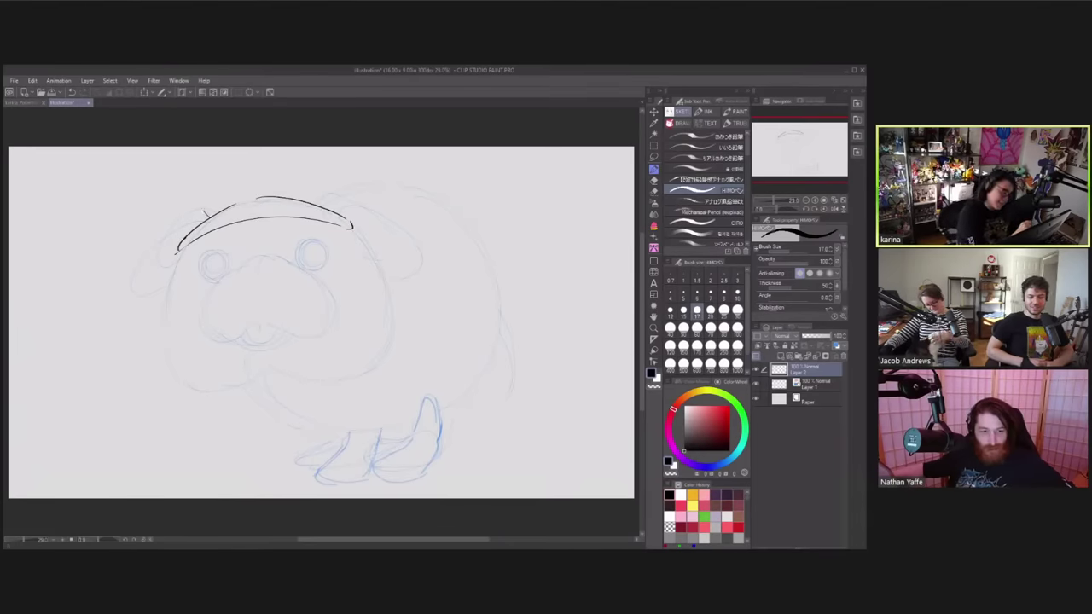
- Ink two round goggle-like lenses on top of the brim, each with a thick rim and a four-petal shape inside
{"action": "mouse_move", "coordinate": [207, 214]}
{"action": "left_mouse_down"}
{"action": "mouse_move", "coordinate": [229, 206]}
{"action": "mouse_move", "coordinate": [209, 216]}
{"action": "left_mouse_up"}
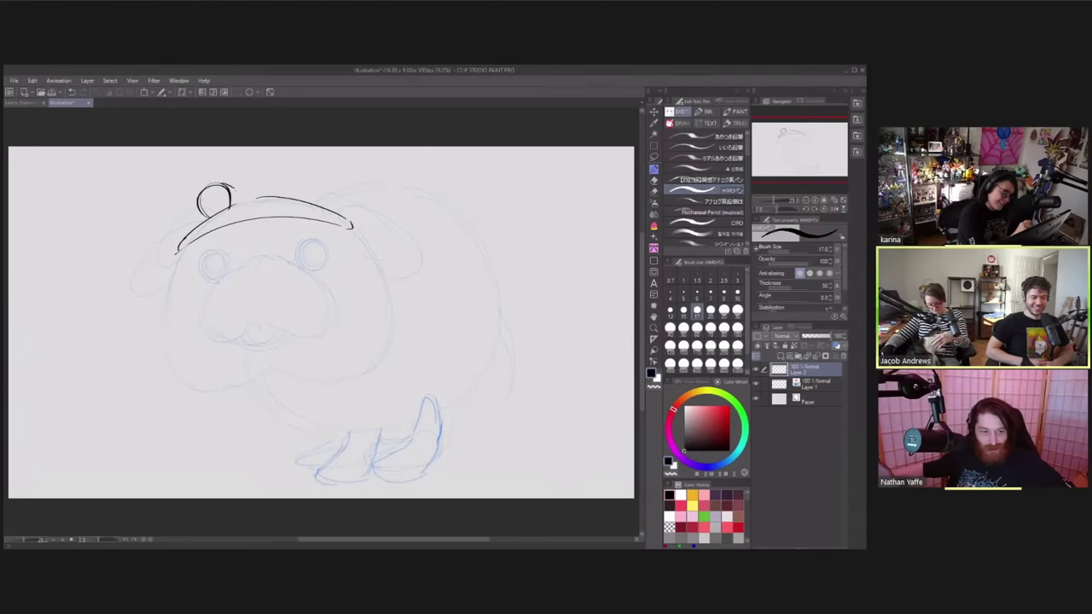
{"action": "mouse_move", "coordinate": [275, 198]}
{"action": "left_mouse_down"}
{"action": "mouse_move", "coordinate": [287, 172]}
{"action": "mouse_move", "coordinate": [310, 205]}
{"action": "left_mouse_up"}
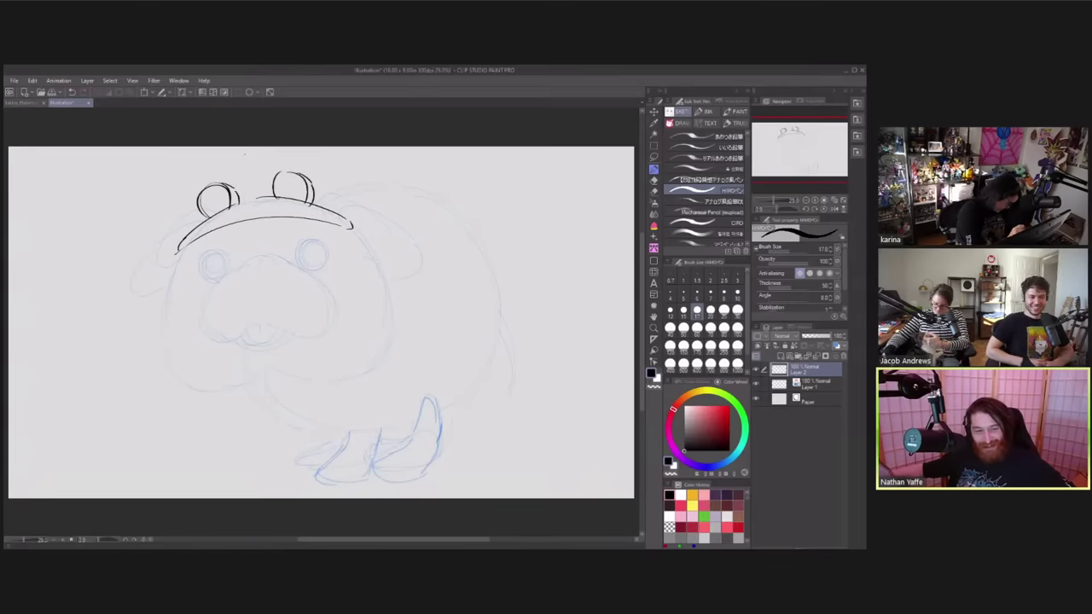
{"action": "left_click_drag", "start_coordinate": [229, 188], "coordinate": [235, 209]}
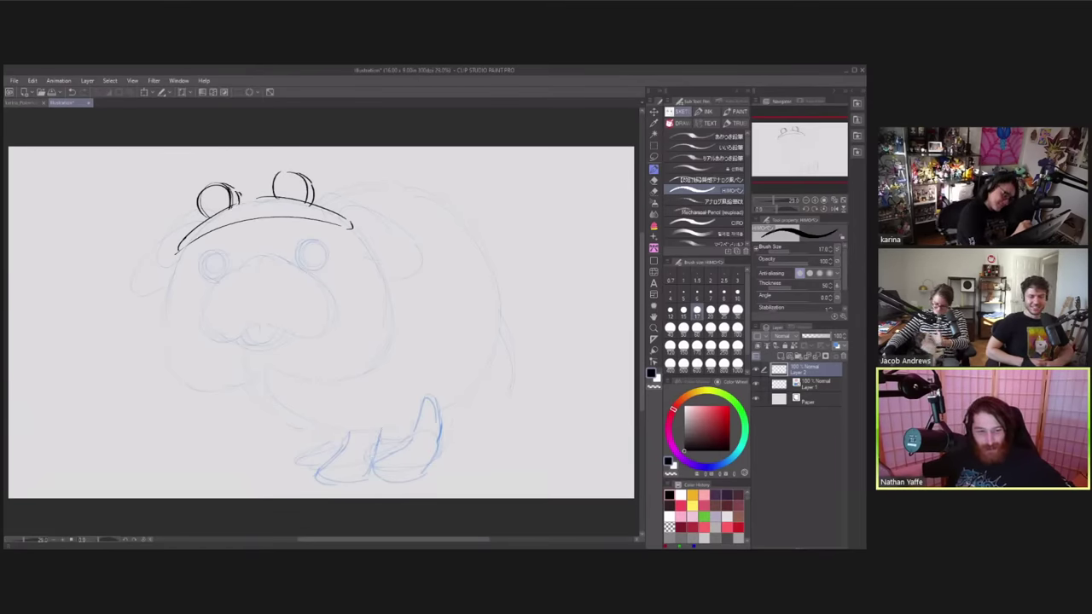
{"action": "left_click_drag", "start_coordinate": [297, 176], "coordinate": [304, 200]}
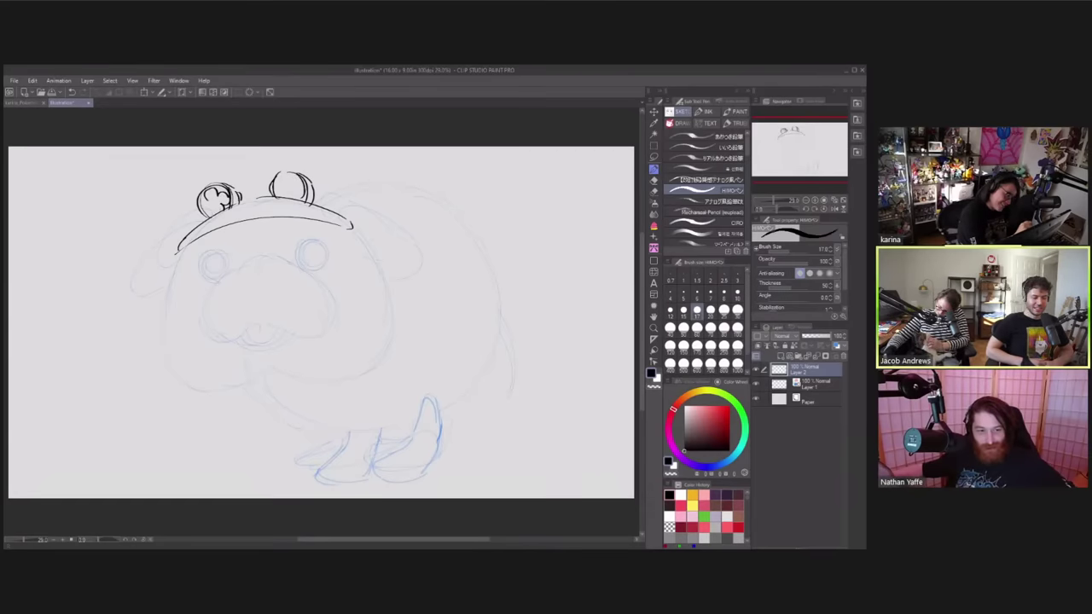
{"action": "mouse_move", "coordinate": [282, 189]}
{"action": "left_mouse_down"}
{"action": "mouse_move", "coordinate": [284, 177]}
{"action": "mouse_move", "coordinate": [291, 185]}
{"action": "left_mouse_up"}
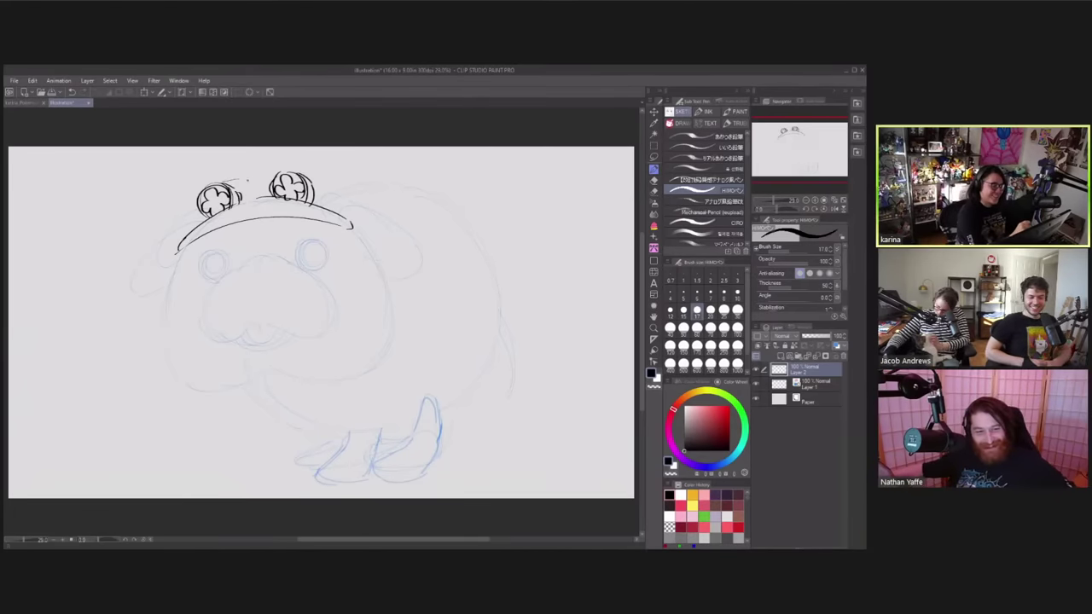
- Ink the vertical bars and slanted upper edge of the hat band between and beside the two round lenses
{"action": "left_click_drag", "start_coordinate": [250, 182], "coordinate": [250, 192]}
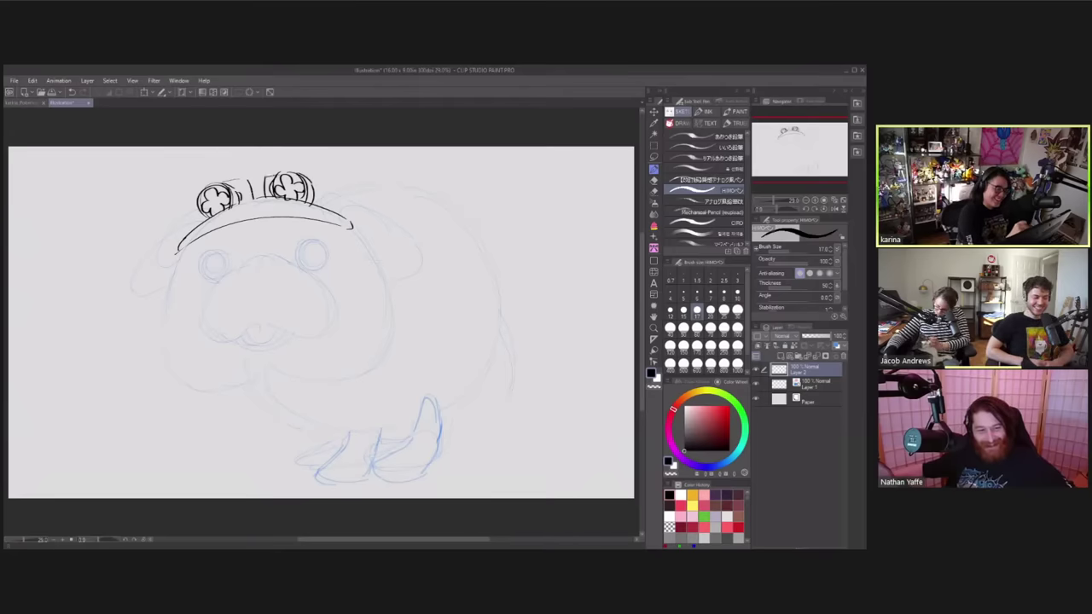
{"action": "left_click_drag", "start_coordinate": [321, 179], "coordinate": [321, 205]}
{"action": "mouse_move", "coordinate": [251, 193]}
{"action": "left_mouse_down"}
{"action": "mouse_move", "coordinate": [224, 176]}
{"action": "mouse_move", "coordinate": [275, 167]}
{"action": "left_mouse_up"}
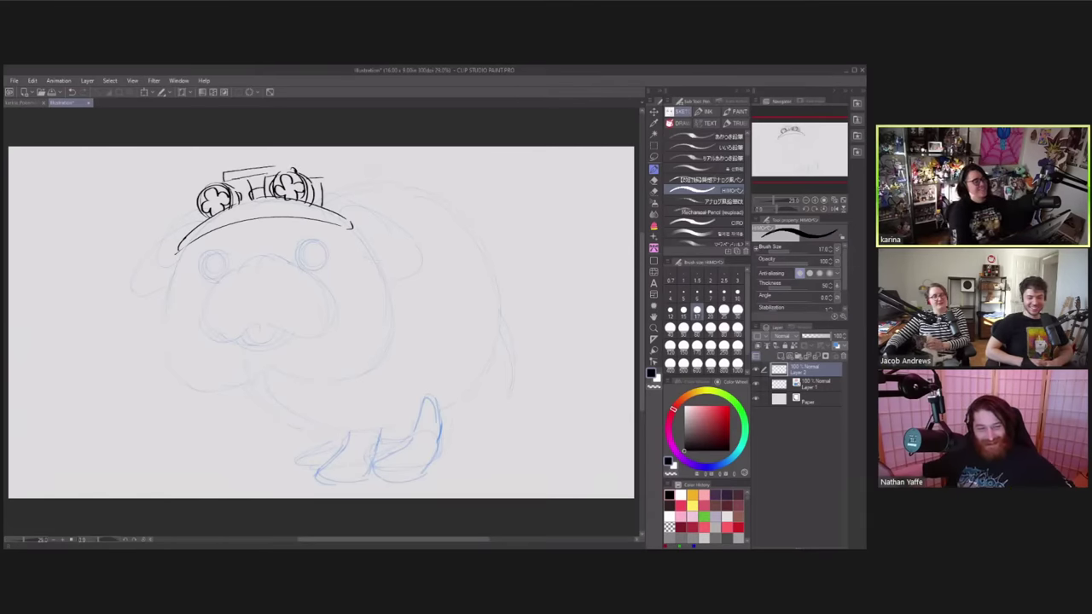
{"action": "key", "text": "ctrl+z"}
{"action": "key", "text": "ctrl+z"}
{"action": "left_click_drag", "start_coordinate": [229, 181], "coordinate": [281, 169]}
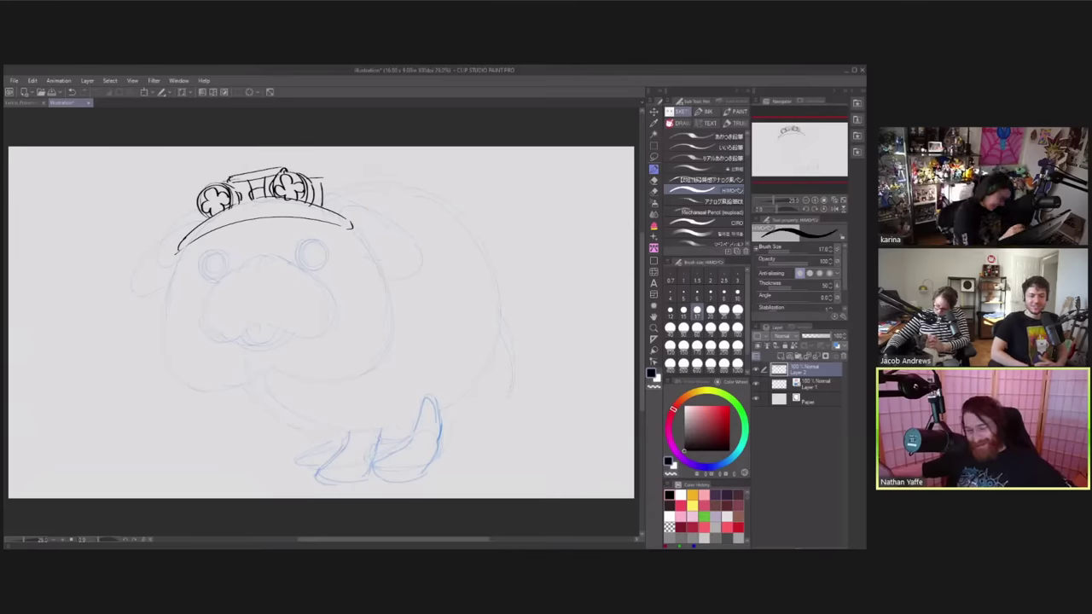
- Add a dark oval at the side of the hat, outline the rounded crown, and decorate it with small spots and a forked sprig
{"action": "left_click_drag", "start_coordinate": [331, 185], "coordinate": [335, 209]}
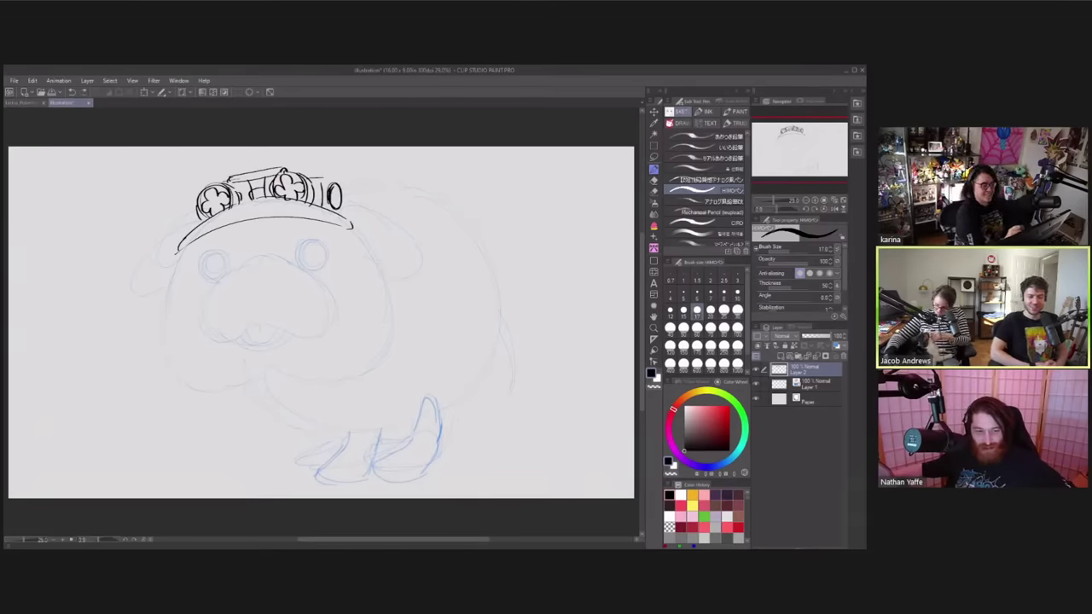
{"action": "mouse_move", "coordinate": [224, 179]}
{"action": "left_mouse_down"}
{"action": "mouse_move", "coordinate": [333, 173]}
{"action": "mouse_move", "coordinate": [371, 201]}
{"action": "mouse_move", "coordinate": [353, 219]}
{"action": "left_mouse_up"}
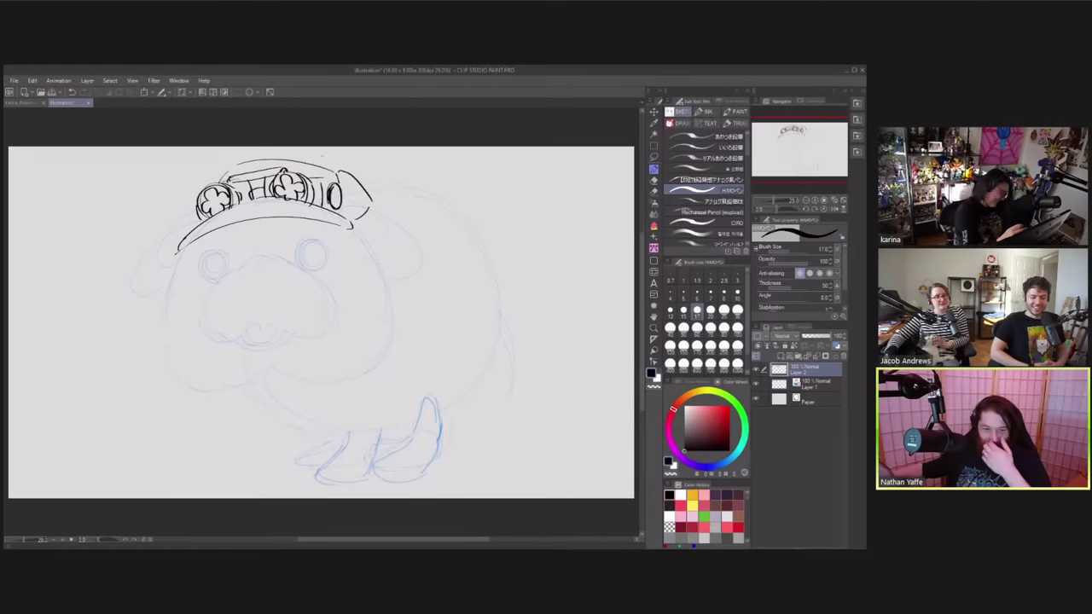
{"action": "left_click_drag", "start_coordinate": [322, 169], "coordinate": [341, 157]}
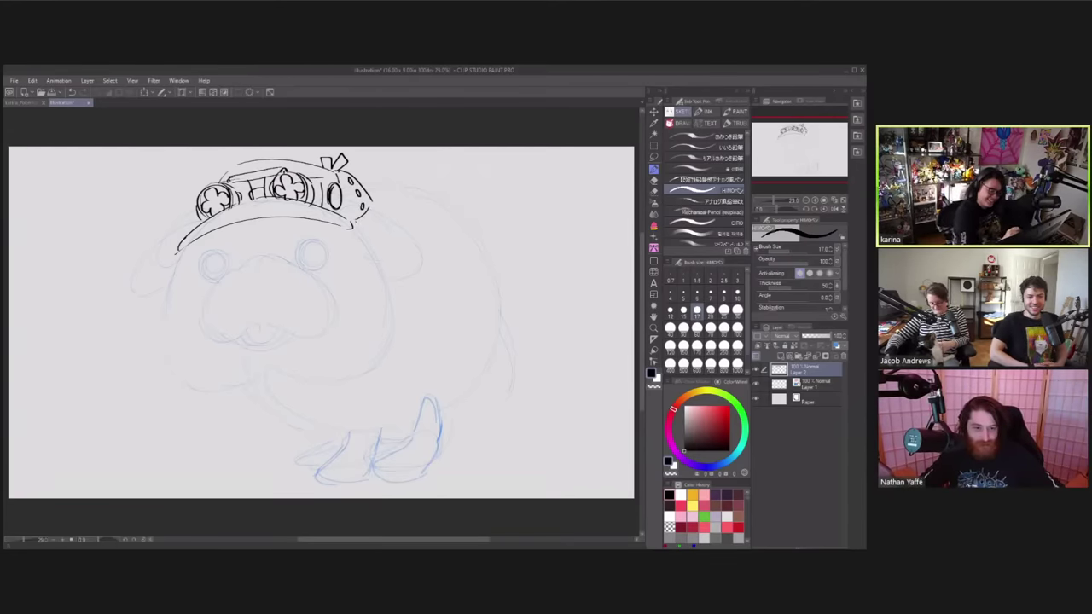
- Ink a small curved horn shape at the hat's edge and the long drooping ear hanging below it
{"action": "left_click_drag", "start_coordinate": [353, 215], "coordinate": [422, 254]}
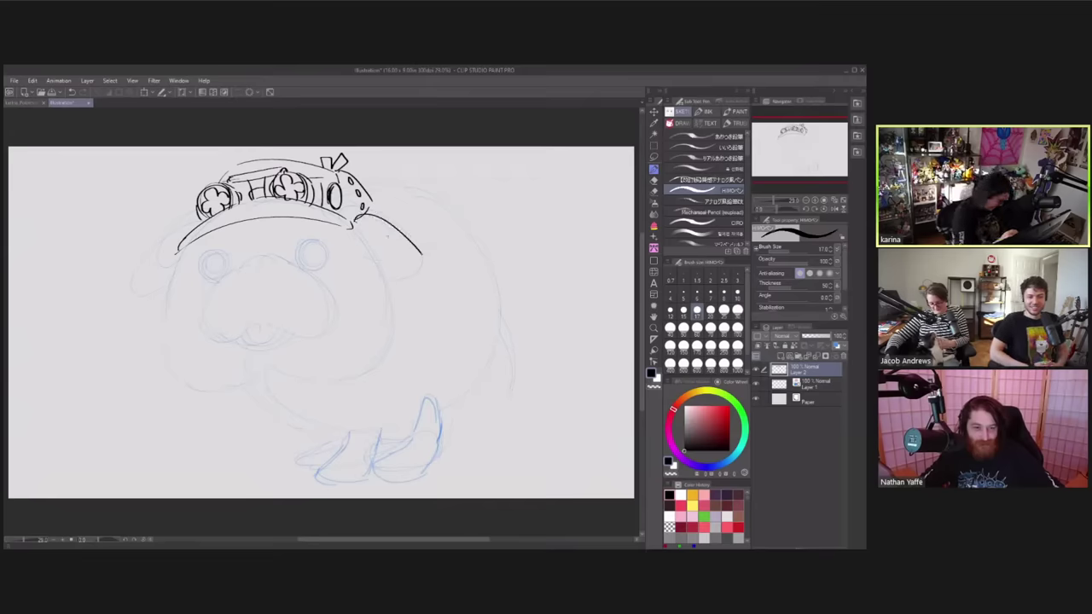
{"action": "key", "text": "ctrl+z"}
{"action": "mouse_move", "coordinate": [360, 200]}
{"action": "left_mouse_down"}
{"action": "mouse_move", "coordinate": [369, 235]}
{"action": "mouse_move", "coordinate": [380, 279]}
{"action": "mouse_move", "coordinate": [421, 274]}
{"action": "left_mouse_up"}
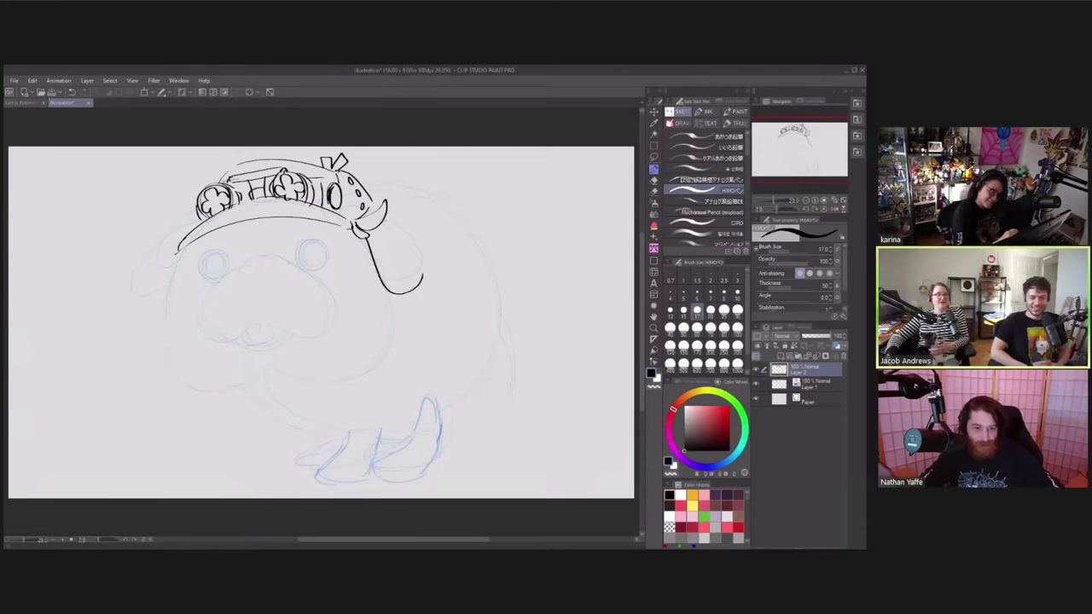
{"action": "left_click_drag", "start_coordinate": [392, 226], "coordinate": [421, 275]}
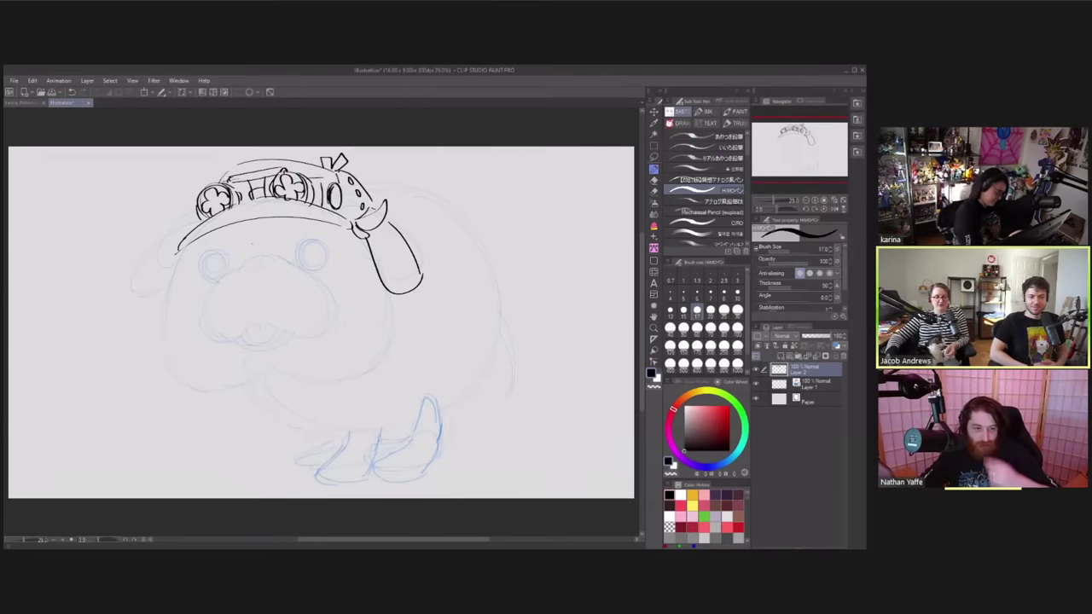
- Ink a smoking pipe hanging from the mouth, with its stem running down from the muzzle's centre to a rounded bowl
{"action": "mouse_move", "coordinate": [251, 324]}
{"action": "left_mouse_down"}
{"action": "mouse_move", "coordinate": [240, 346]}
{"action": "mouse_move", "coordinate": [205, 345]}
{"action": "left_mouse_up"}
{"action": "key", "text": "ctrl+z"}
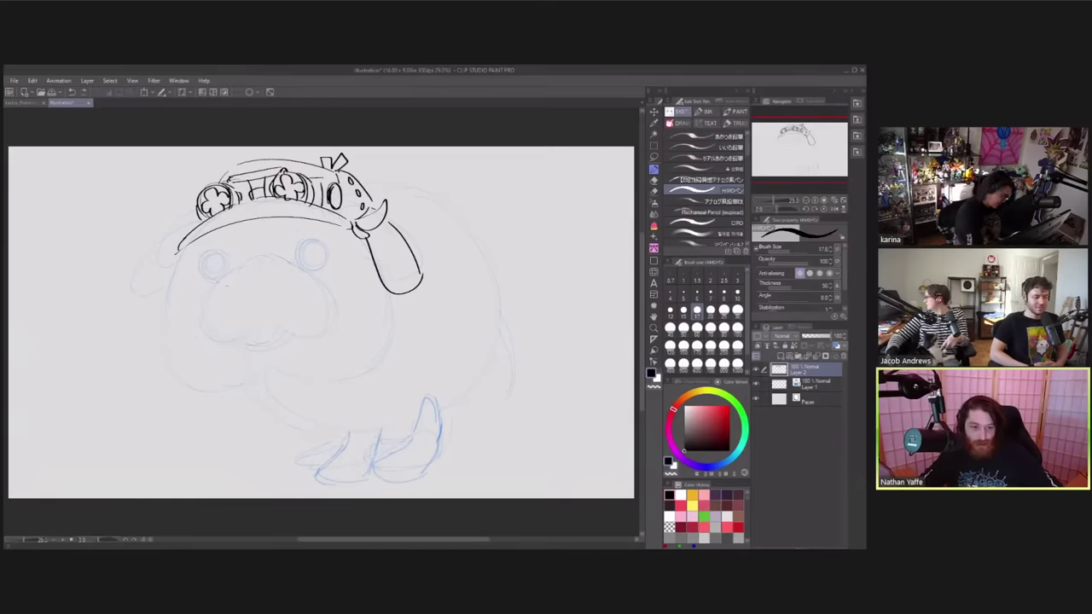
{"action": "mouse_move", "coordinate": [181, 353]}
{"action": "left_mouse_down"}
{"action": "mouse_move", "coordinate": [224, 374]}
{"action": "mouse_move", "coordinate": [243, 333]}
{"action": "left_mouse_up"}
{"action": "left_click_drag", "start_coordinate": [225, 368], "coordinate": [254, 332]}
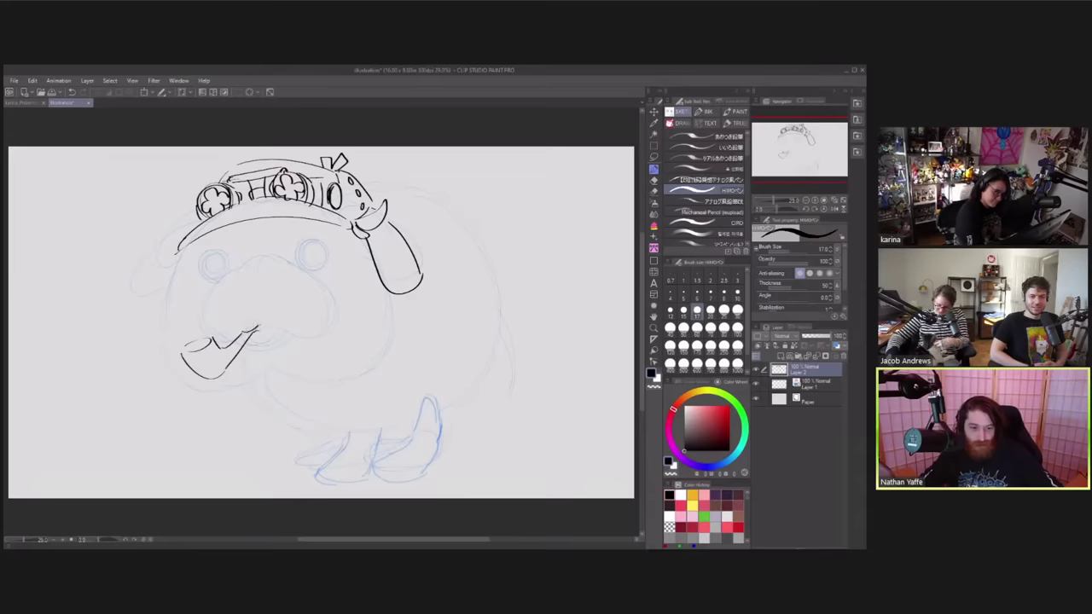
- Ink the full outline of the rounded muzzle and add the small mouth lines beneath its centre
{"action": "left_click_drag", "start_coordinate": [258, 328], "coordinate": [320, 325]}
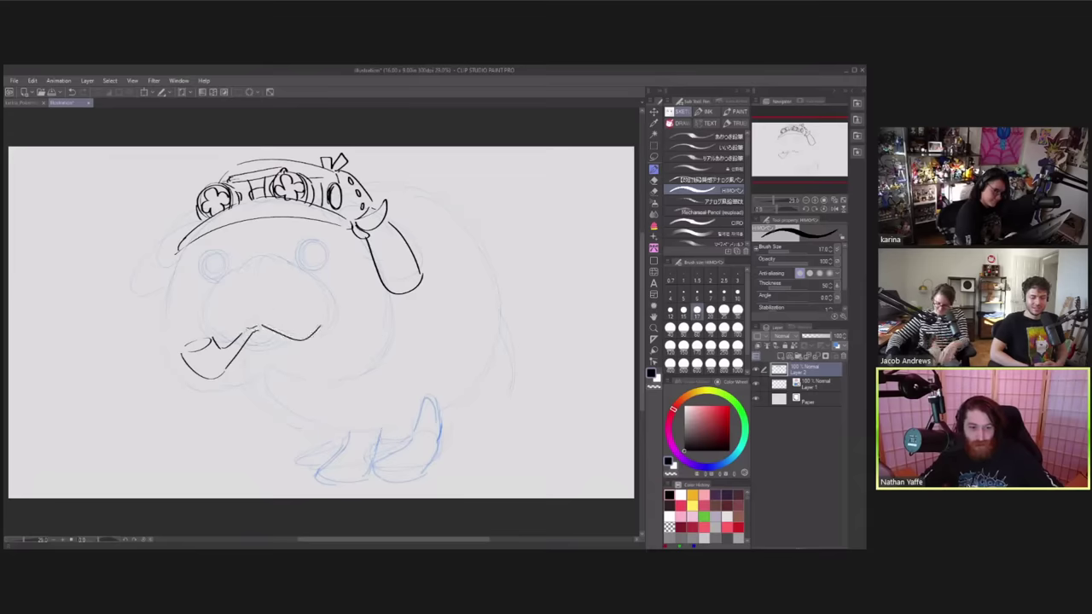
{"action": "left_click_drag", "start_coordinate": [245, 268], "coordinate": [203, 333]}
{"action": "mouse_move", "coordinate": [246, 268]}
{"action": "left_mouse_down"}
{"action": "mouse_move", "coordinate": [259, 255]}
{"action": "mouse_move", "coordinate": [332, 311]}
{"action": "mouse_move", "coordinate": [320, 327]}
{"action": "left_mouse_up"}
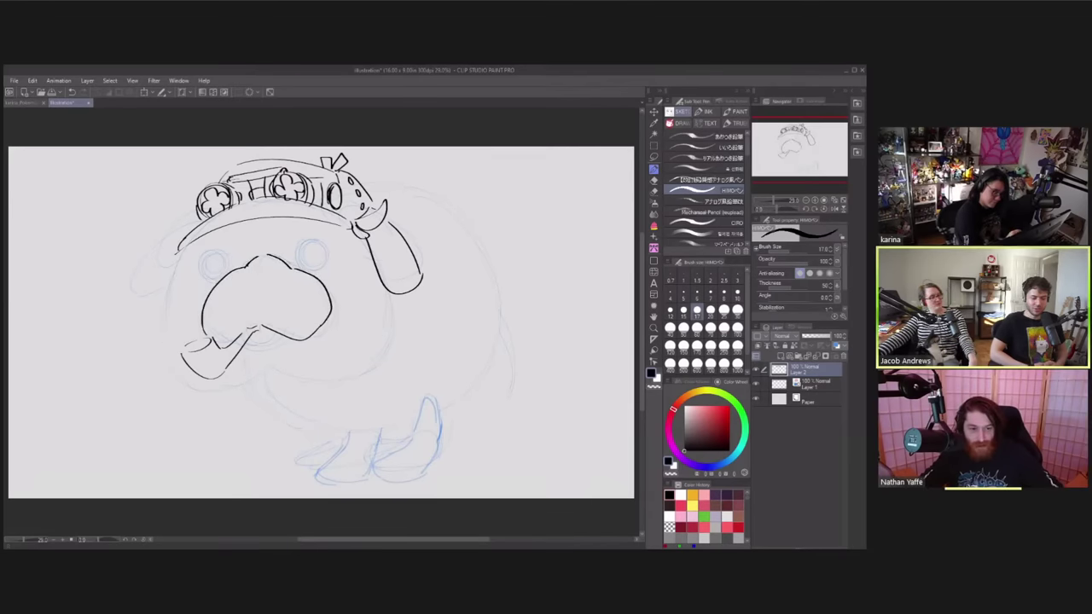
{"action": "left_click_drag", "start_coordinate": [244, 342], "coordinate": [268, 341]}
{"action": "key", "text": "ctrl+z"}
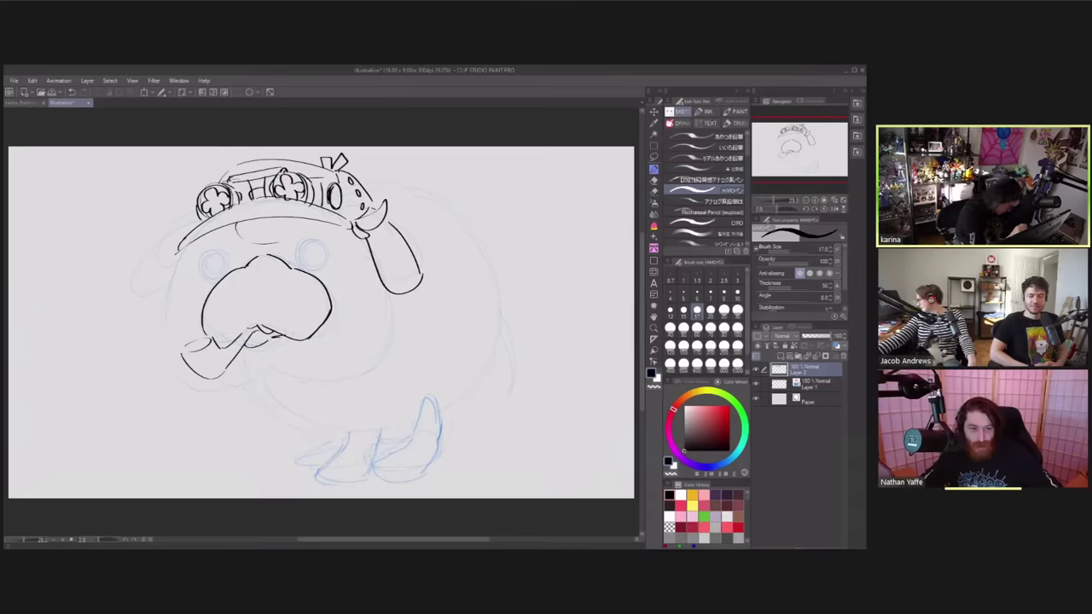
- Ink a curled tuft of hair on the forehead, falling from under the hat brim towards the muzzle
{"action": "left_click_drag", "start_coordinate": [283, 222], "coordinate": [281, 252]}
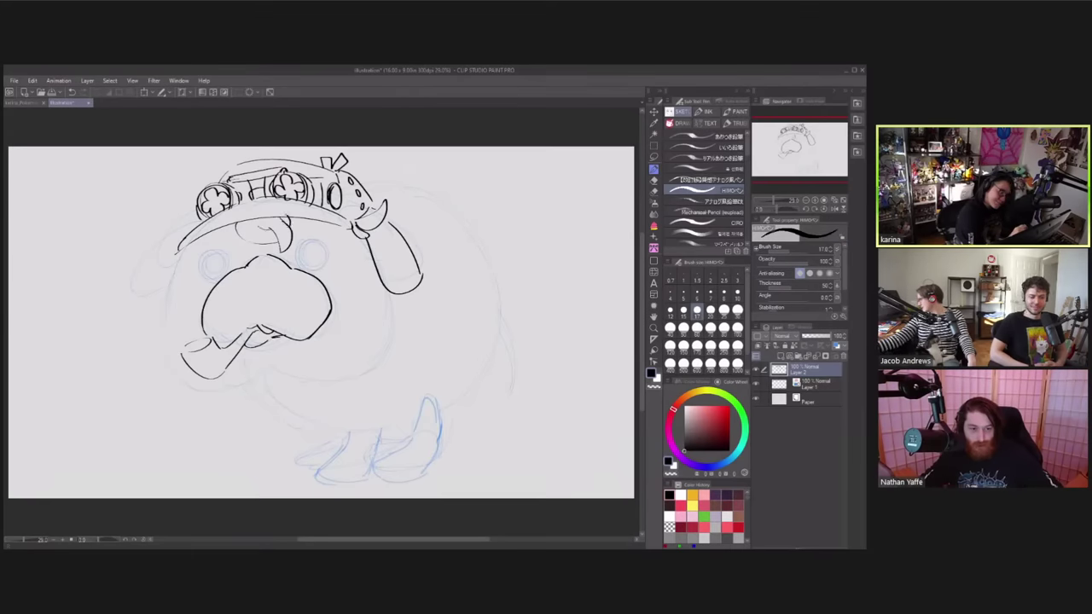
{"action": "key", "text": "ctrl+z"}
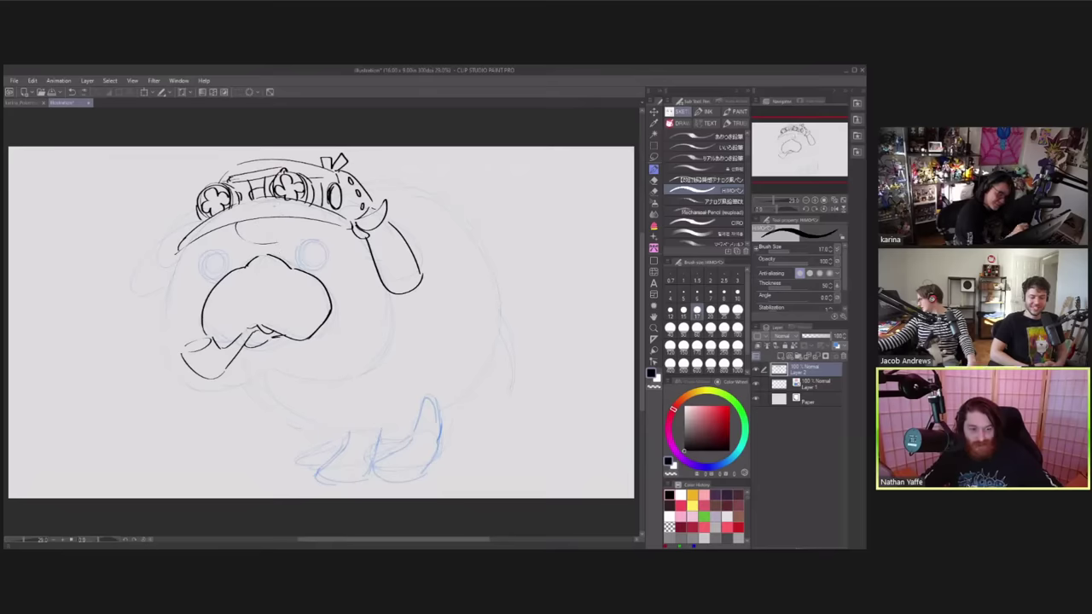
{"action": "left_click_drag", "start_coordinate": [263, 227], "coordinate": [309, 242]}
{"action": "key", "text": "ctrl+z"}
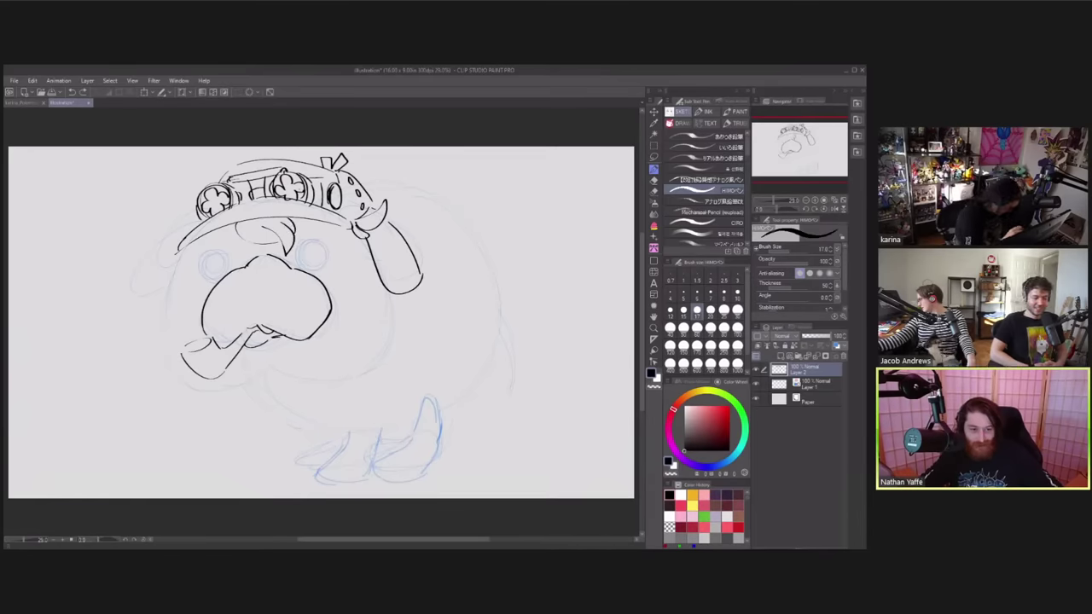
- Ink both round eyes beside the muzzle and fill their pupils in black
{"action": "mouse_move", "coordinate": [302, 247]}
{"action": "left_mouse_down"}
{"action": "mouse_move", "coordinate": [325, 245]}
{"action": "mouse_move", "coordinate": [317, 267]}
{"action": "left_mouse_up"}
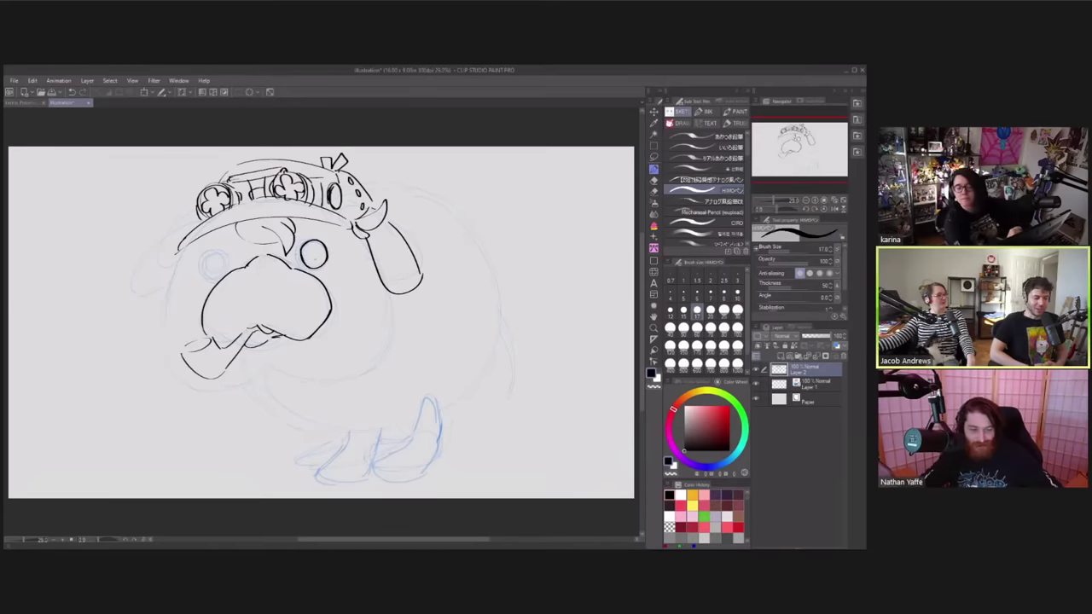
{"action": "left_click_drag", "start_coordinate": [312, 246], "coordinate": [309, 260]}
{"action": "left_click_drag", "start_coordinate": [315, 247], "coordinate": [317, 258]}
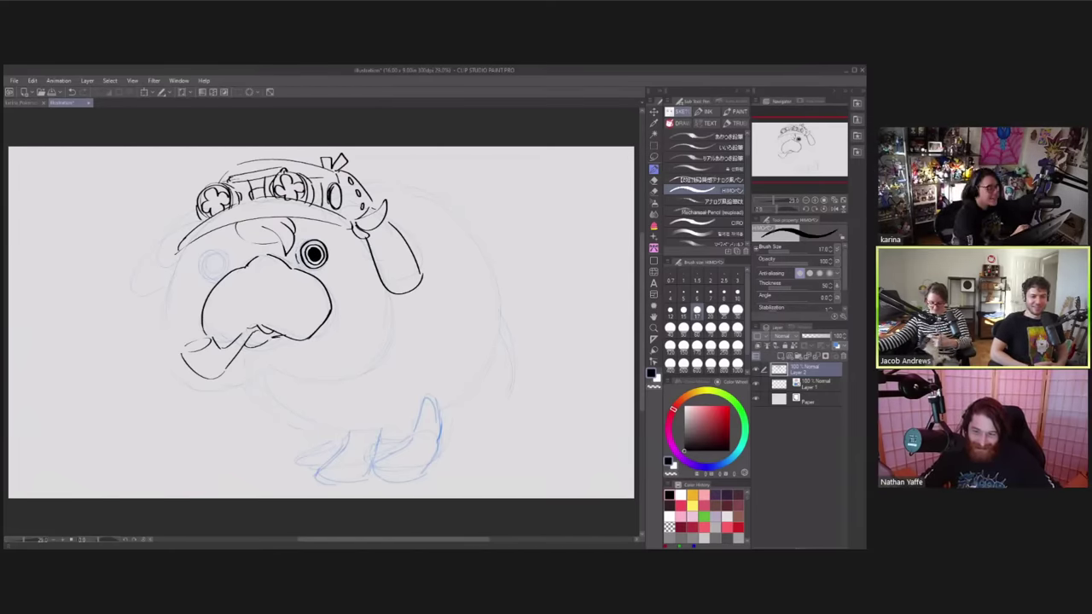
{"action": "left_click_drag", "start_coordinate": [215, 250], "coordinate": [219, 251]}
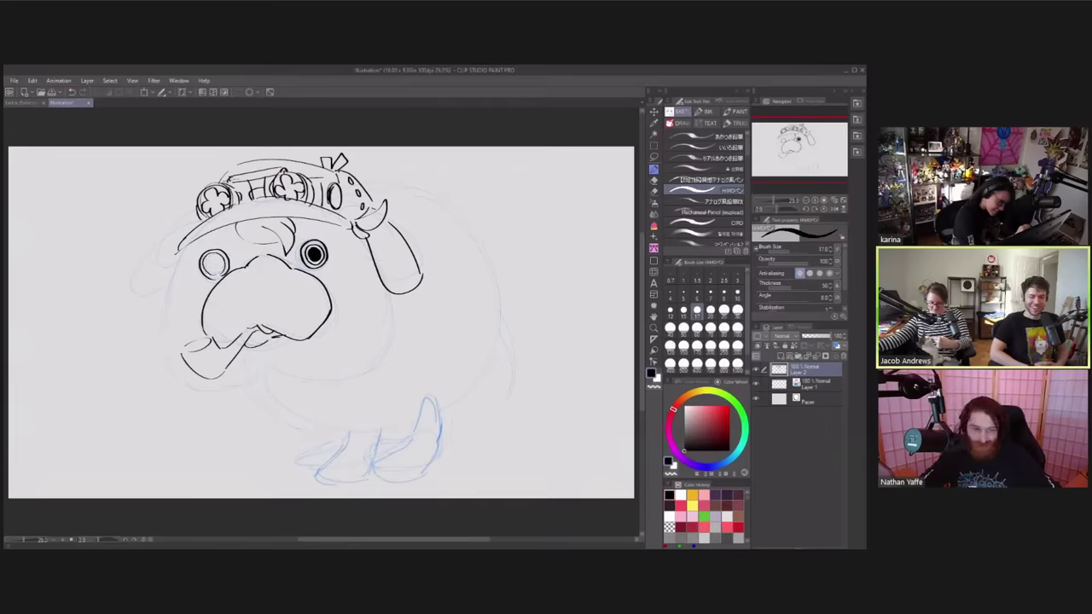
{"action": "left_click_drag", "start_coordinate": [220, 258], "coordinate": [215, 267]}
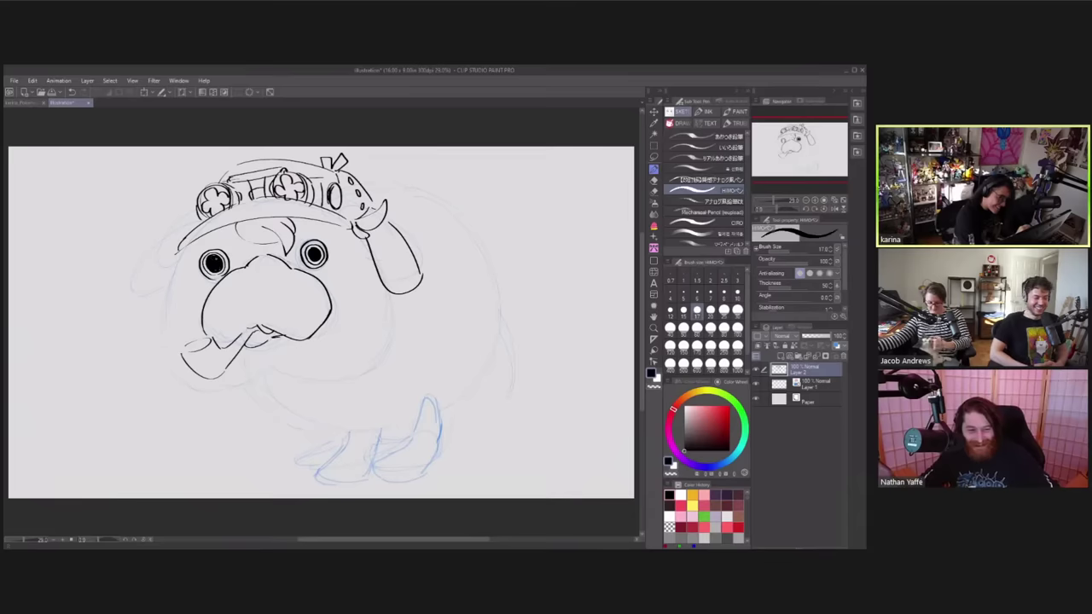
- Redo the black pupil of the eye nearest the drooping ear and ink hair locks framing both sides of the face
{"action": "key", "text": "ctrl+z"}
{"action": "key", "text": "ctrl+z"}
{"action": "key", "text": "ctrl+z"}
{"action": "key", "text": "ctrl+z"}
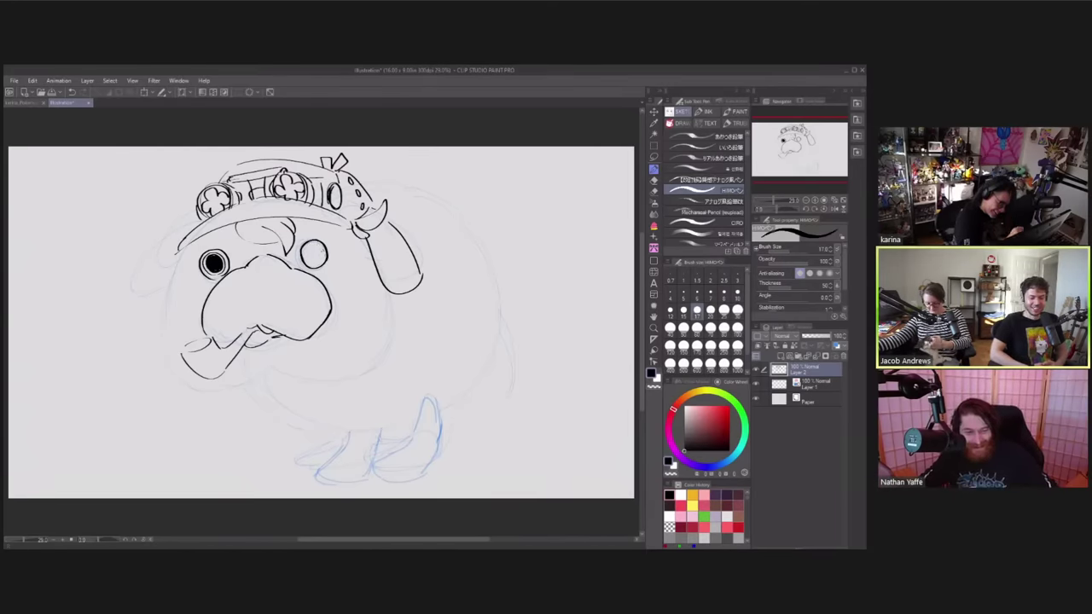
{"action": "mouse_move", "coordinate": [319, 263]}
{"action": "left_mouse_down"}
{"action": "mouse_move", "coordinate": [303, 260]}
{"action": "mouse_move", "coordinate": [309, 244]}
{"action": "mouse_move", "coordinate": [324, 256]}
{"action": "mouse_move", "coordinate": [309, 251]}
{"action": "mouse_move", "coordinate": [316, 247]}
{"action": "mouse_move", "coordinate": [314, 259]}
{"action": "left_mouse_up"}
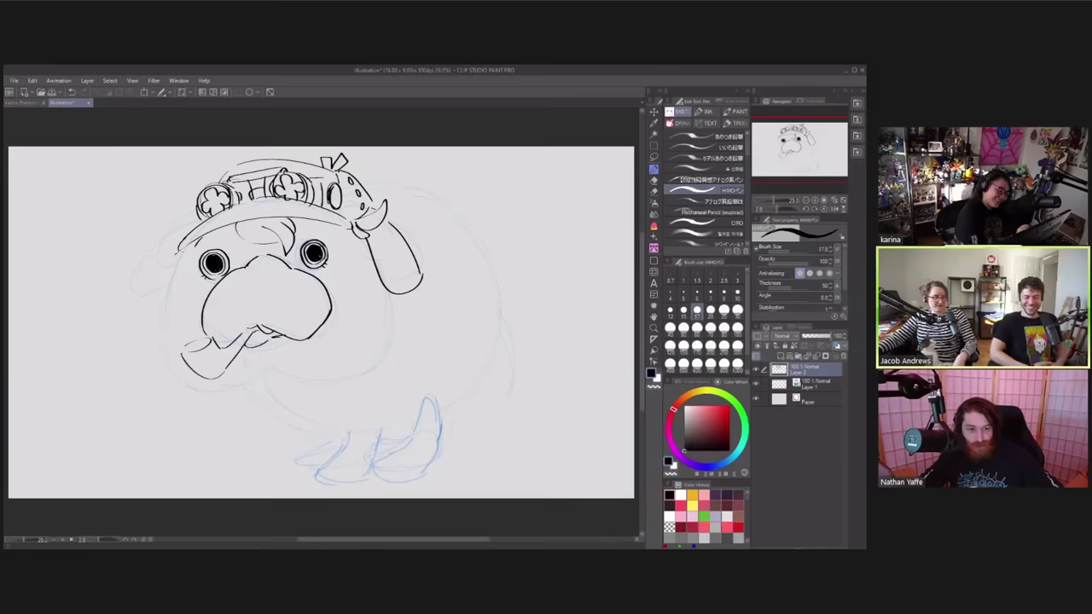
{"action": "left_click_drag", "start_coordinate": [196, 246], "coordinate": [189, 294]}
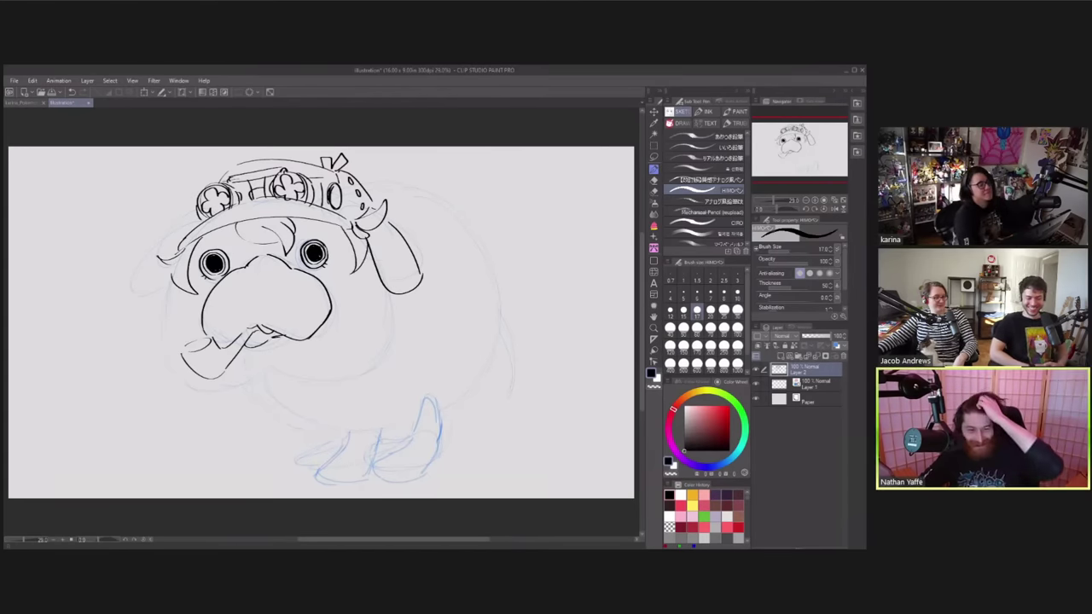
- Ink the head's lower contour around both cheeks and beneath the muzzle, redrawing the cheek line under the drooping ear
{"action": "mouse_move", "coordinate": [168, 280]}
{"action": "left_mouse_down"}
{"action": "mouse_move", "coordinate": [218, 387]}
{"action": "mouse_move", "coordinate": [339, 376]}
{"action": "mouse_move", "coordinate": [411, 306]}
{"action": "left_mouse_up"}
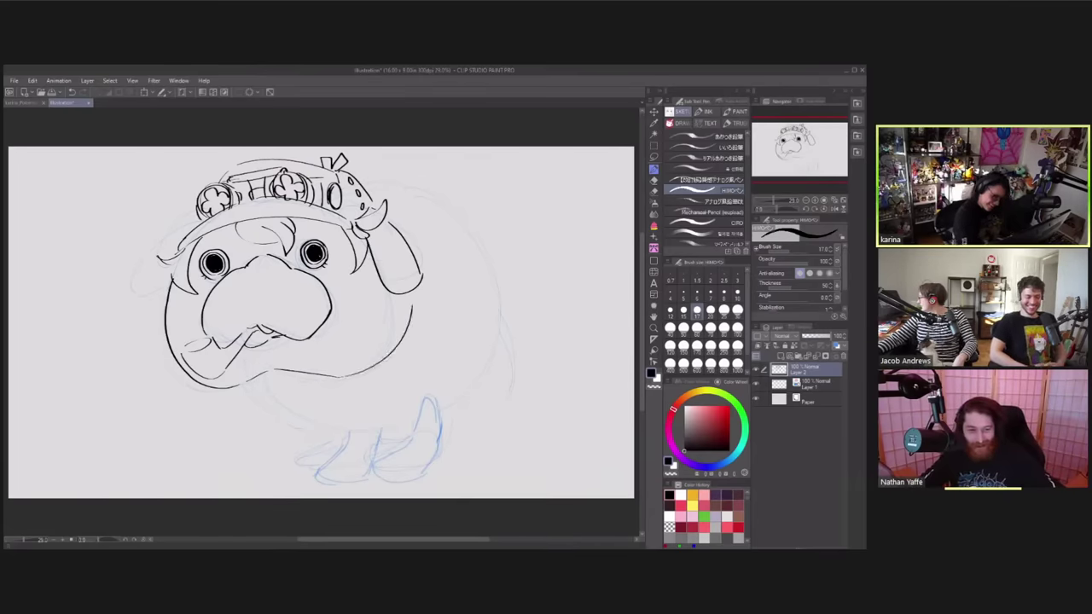
{"action": "key", "text": "ctrl+z"}
{"action": "mouse_move", "coordinate": [348, 375]}
{"action": "left_mouse_down"}
{"action": "mouse_move", "coordinate": [397, 312]}
{"action": "mouse_move", "coordinate": [397, 293]}
{"action": "left_mouse_up"}
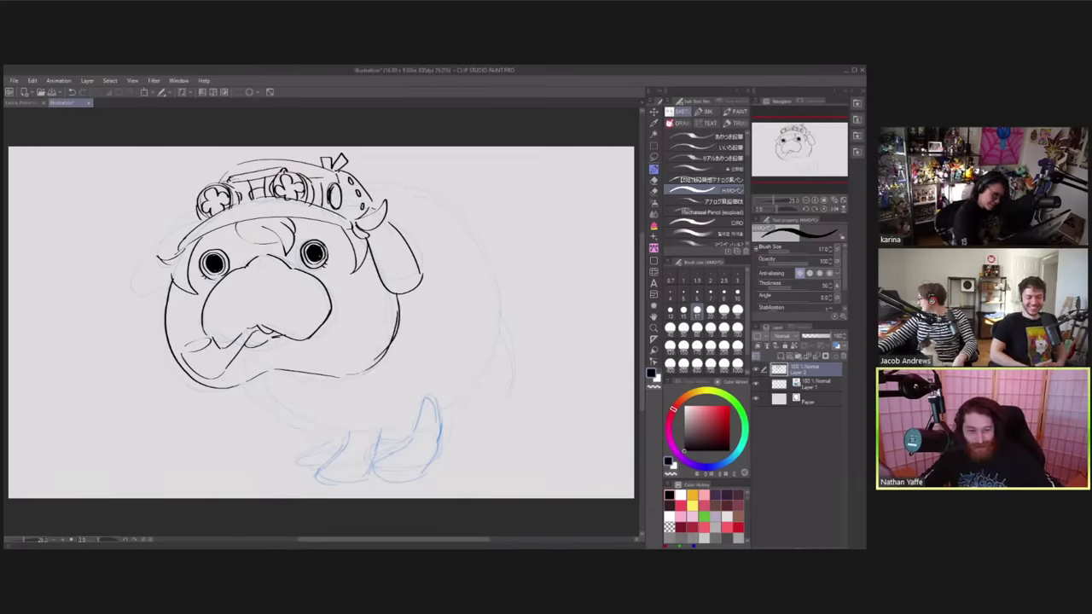
- Ink the far ear as a short droopy shape hanging from under the hat brim on the pipe side
{"action": "mouse_move", "coordinate": [198, 220]}
{"action": "left_mouse_down"}
{"action": "mouse_move", "coordinate": [138, 300]}
{"action": "mouse_move", "coordinate": [165, 296]}
{"action": "left_mouse_up"}
{"action": "key", "text": "ctrl+z"}
{"action": "key", "text": "ctrl+z"}
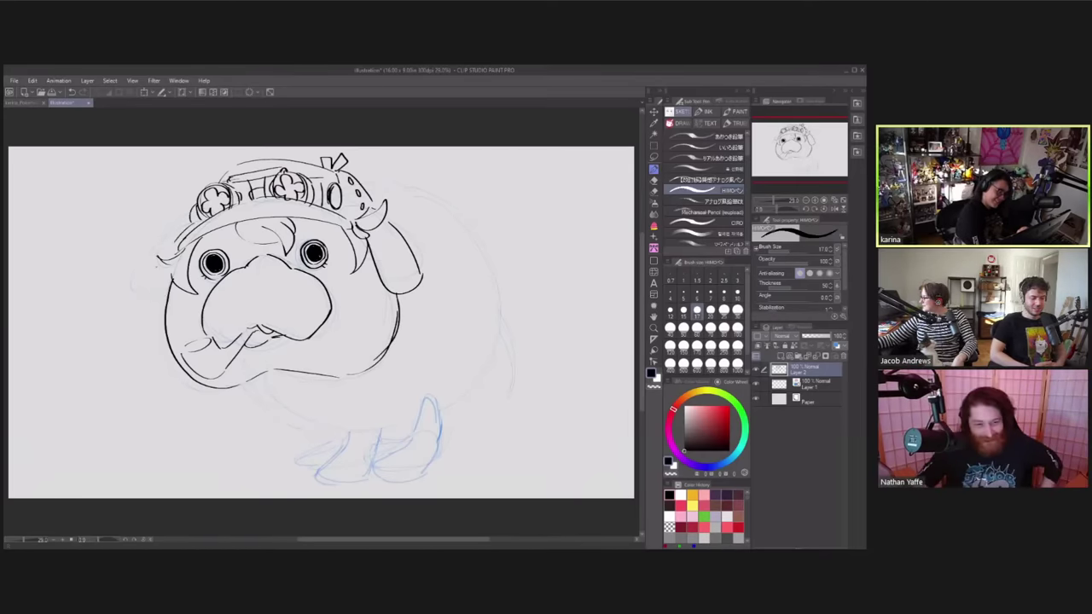
{"action": "left_click_drag", "start_coordinate": [158, 255], "coordinate": [154, 300]}
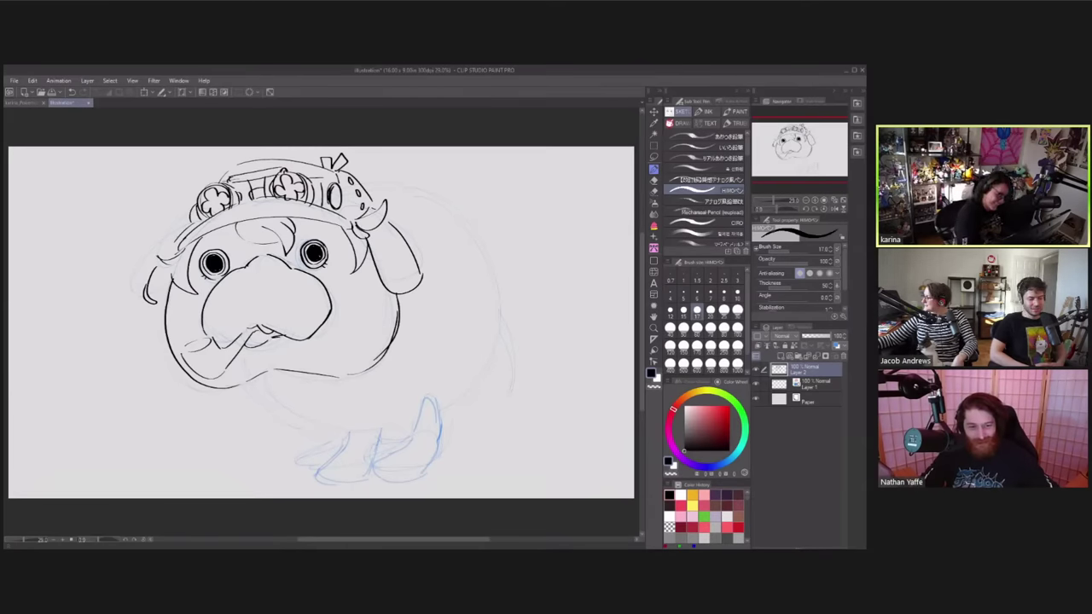
{"action": "key", "text": "ctrl+z"}
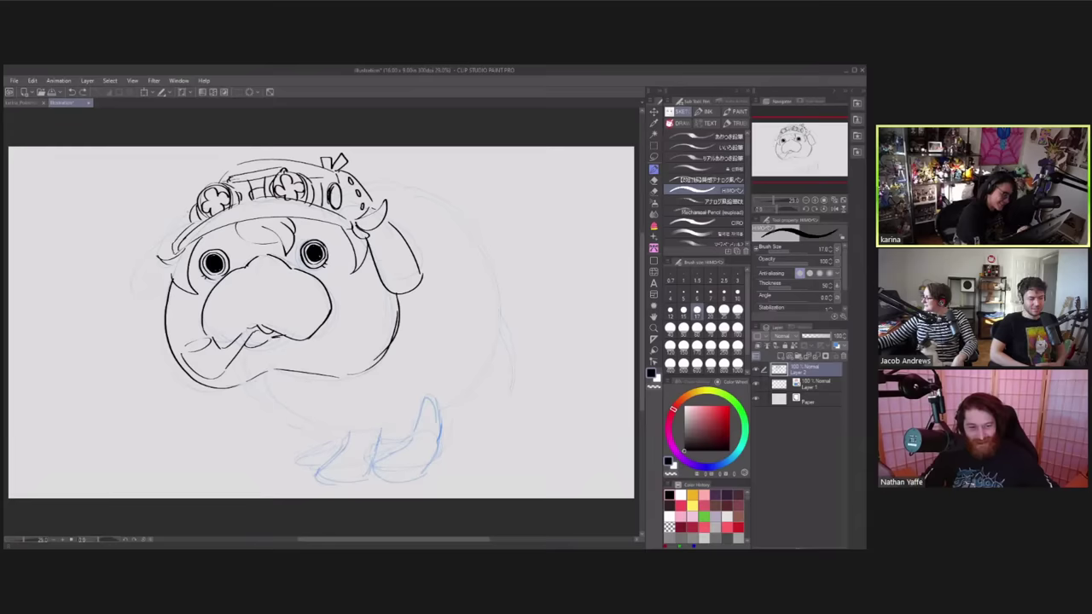
{"action": "mouse_move", "coordinate": [187, 220]}
{"action": "left_mouse_down"}
{"action": "mouse_move", "coordinate": [150, 258]}
{"action": "mouse_move", "coordinate": [144, 287]}
{"action": "mouse_move", "coordinate": [167, 297]}
{"action": "left_mouse_up"}
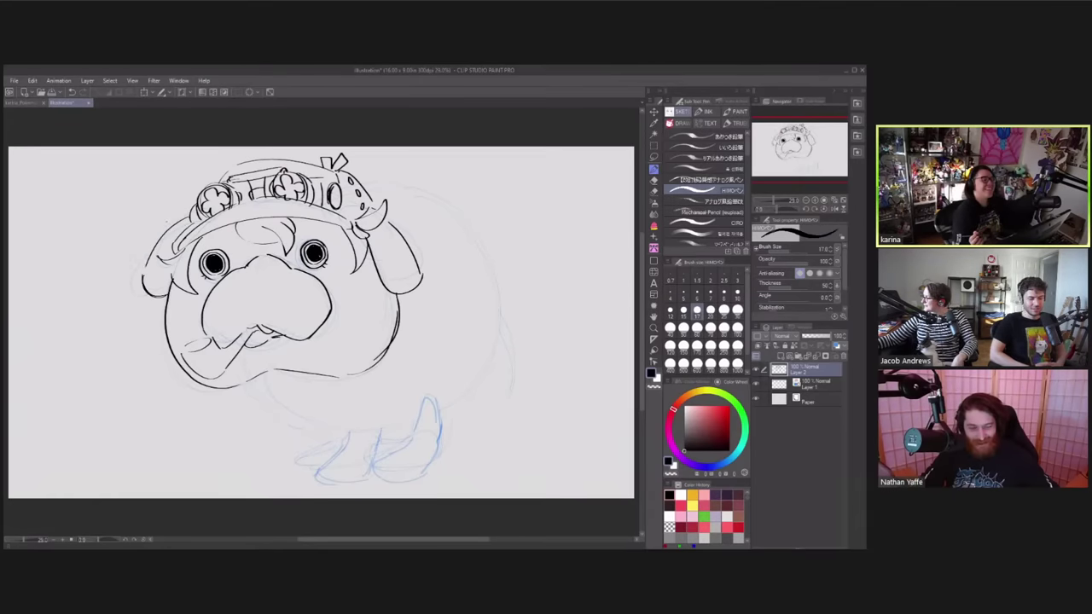
- Ink the pipe bowl with a black-filled opening and draw the necktie and jagged collar beneath the chin
{"action": "left_click_drag", "start_coordinate": [213, 338], "coordinate": [188, 353]}
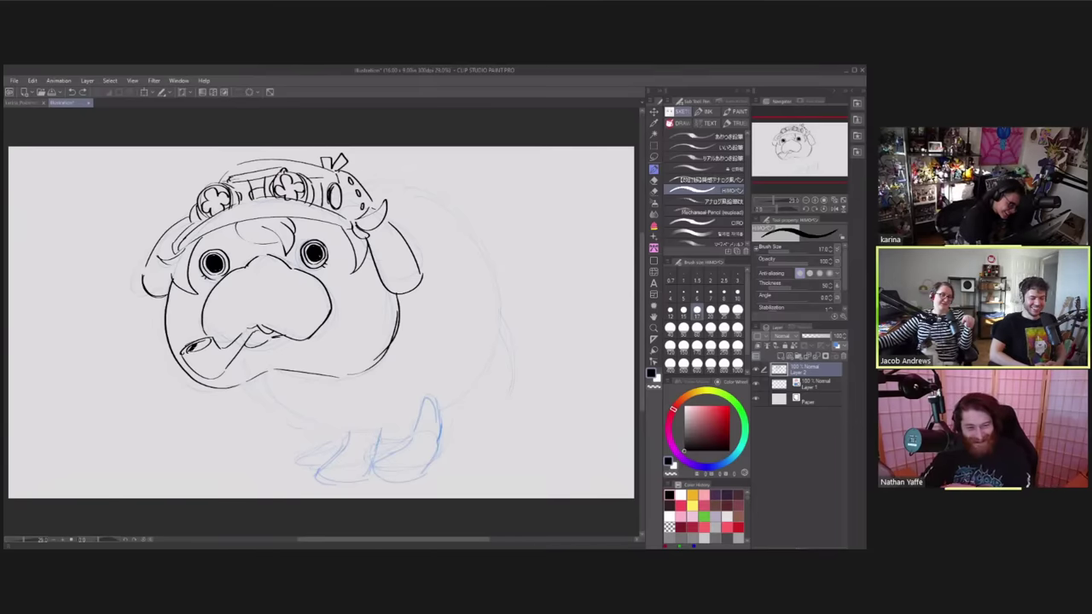
{"action": "mouse_move", "coordinate": [189, 350]}
{"action": "left_mouse_down"}
{"action": "mouse_move", "coordinate": [202, 344]}
{"action": "mouse_move", "coordinate": [193, 348]}
{"action": "left_mouse_up"}
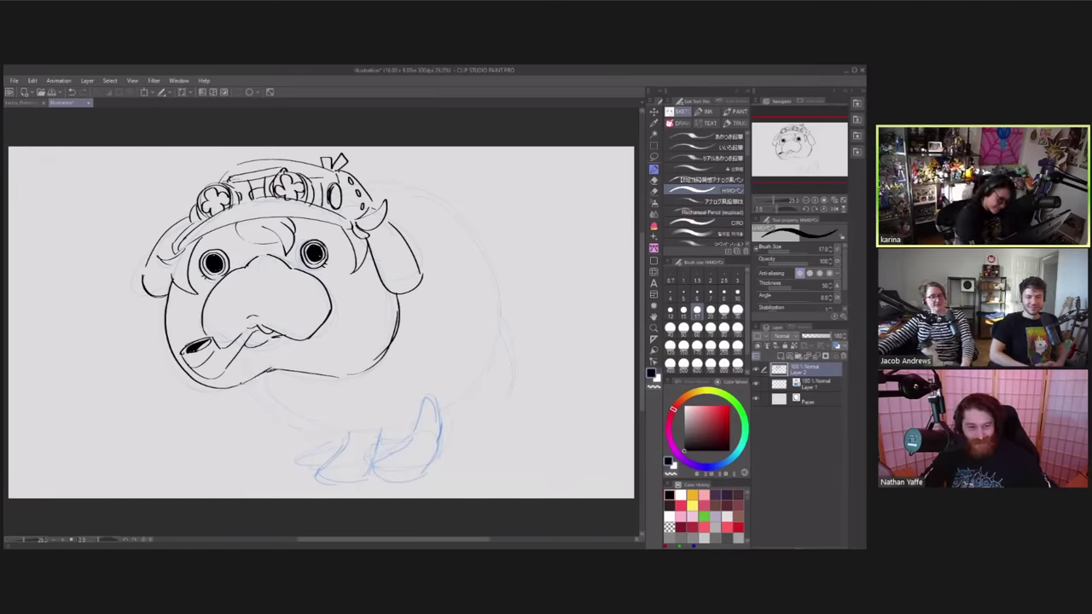
{"action": "mouse_move", "coordinate": [269, 372]}
{"action": "left_mouse_down"}
{"action": "mouse_move", "coordinate": [278, 386]}
{"action": "mouse_move", "coordinate": [255, 396]}
{"action": "mouse_move", "coordinate": [267, 387]}
{"action": "mouse_move", "coordinate": [293, 400]}
{"action": "left_mouse_up"}
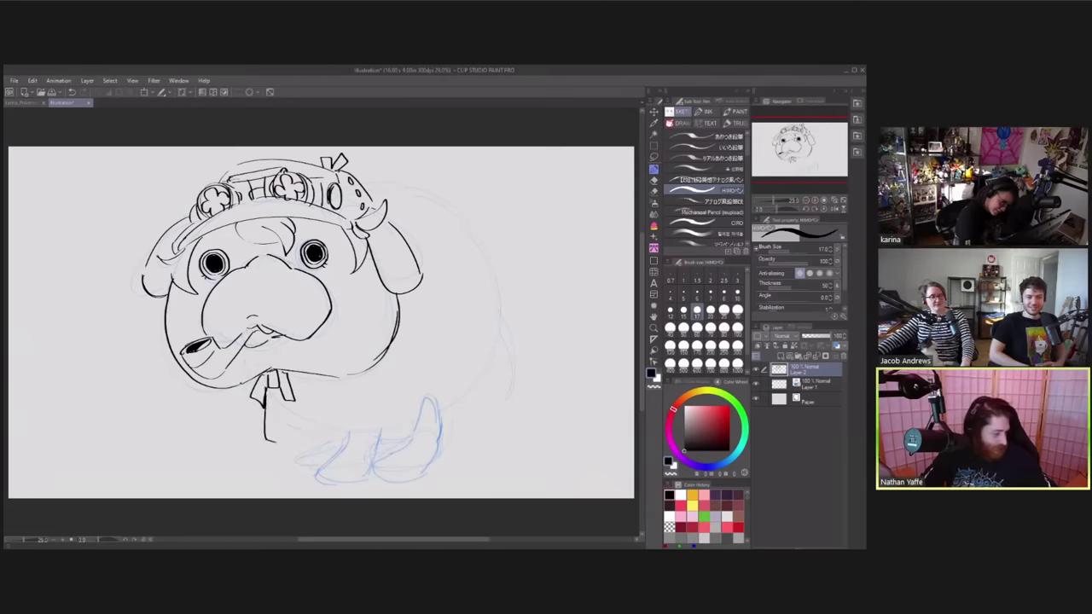
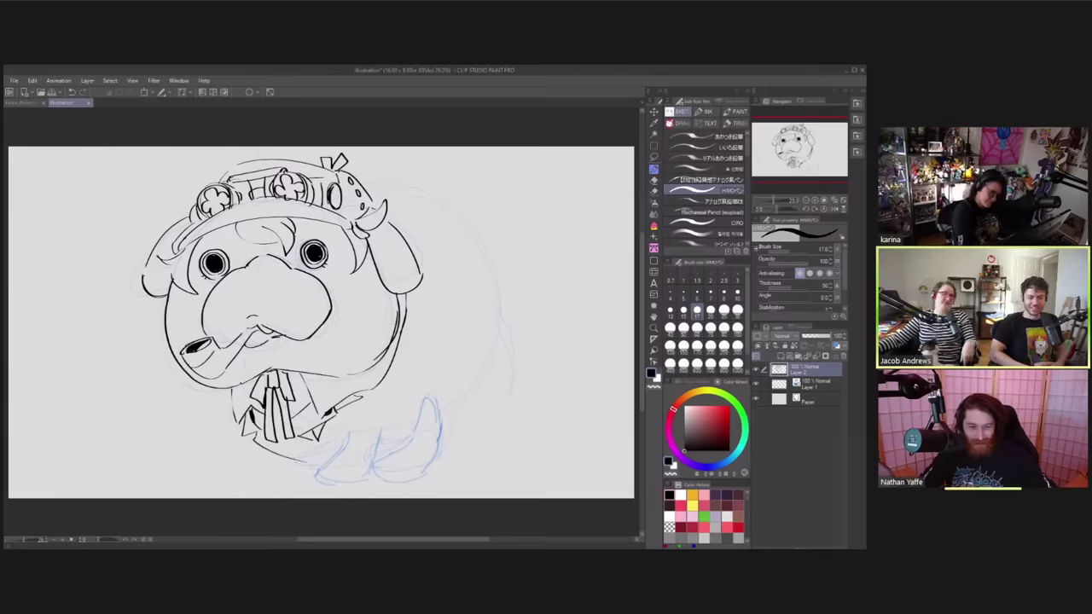
{"action": "left_click_drag", "start_coordinate": [312, 464], "coordinate": [507, 325]}
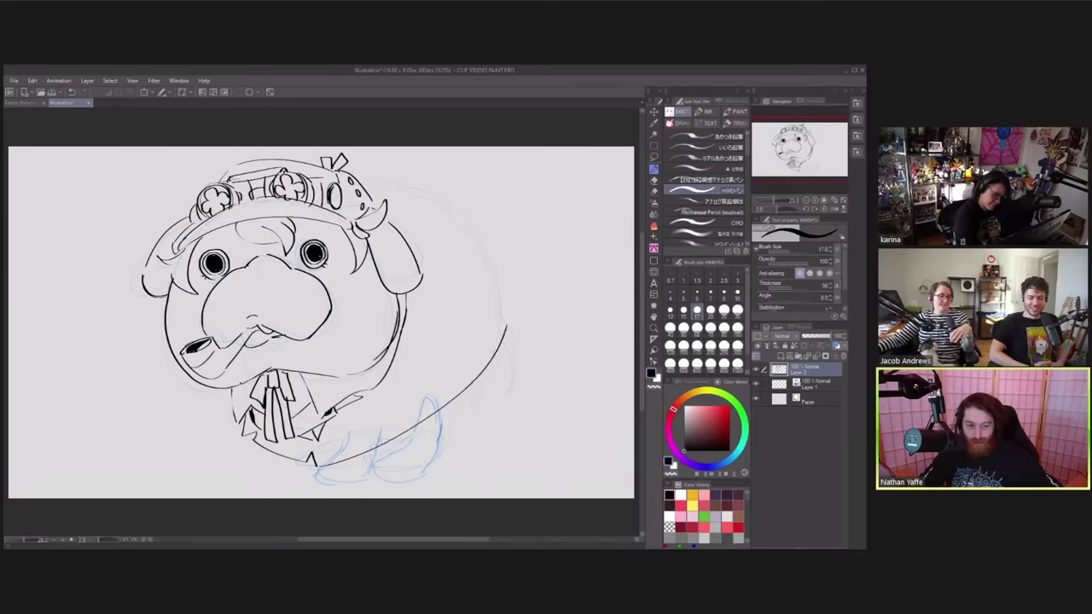
{"action": "key", "text": "ctrl+z"}
{"action": "left_click_drag", "start_coordinate": [369, 182], "coordinate": [417, 369]}
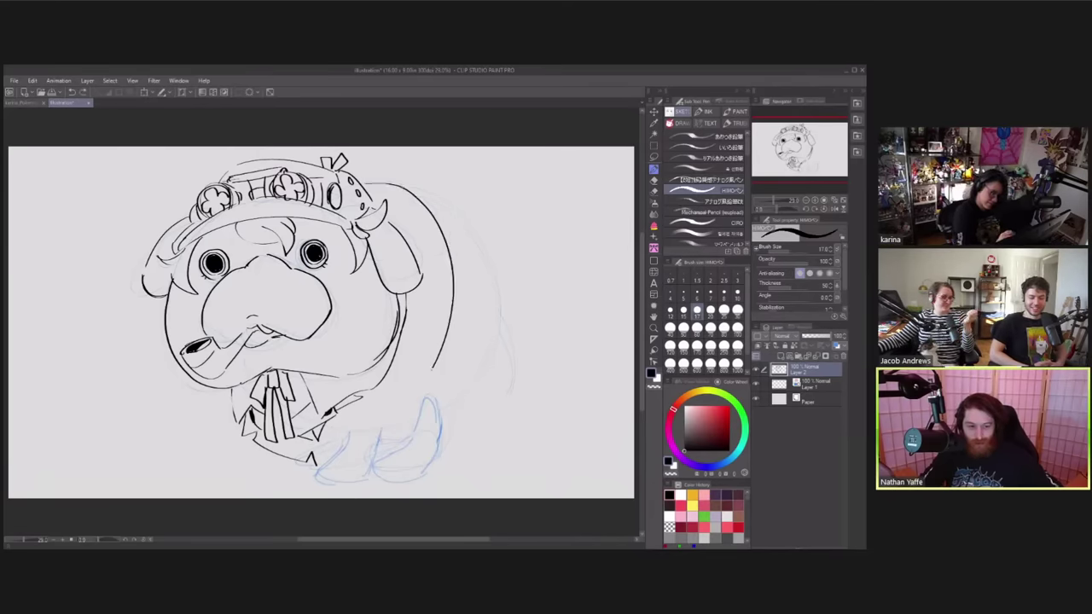
{"action": "key", "text": "ctrl+z"}
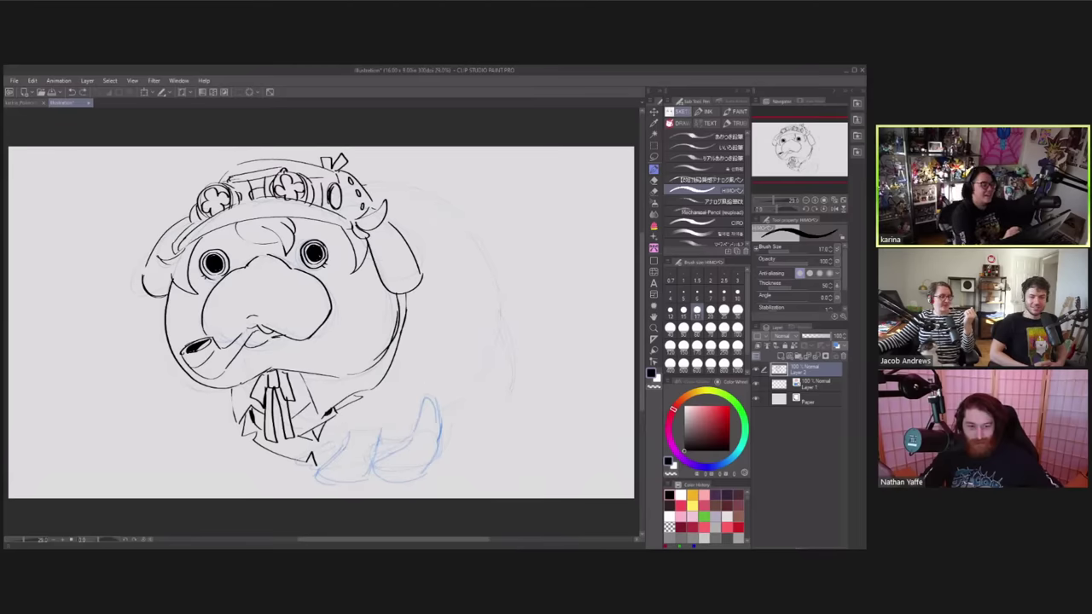
{"action": "mouse_move", "coordinate": [384, 181]}
{"action": "left_mouse_down"}
{"action": "mouse_move", "coordinate": [452, 384]}
{"action": "mouse_move", "coordinate": [359, 442]}
{"action": "left_mouse_up"}
{"action": "key", "text": "ctrl+z"}
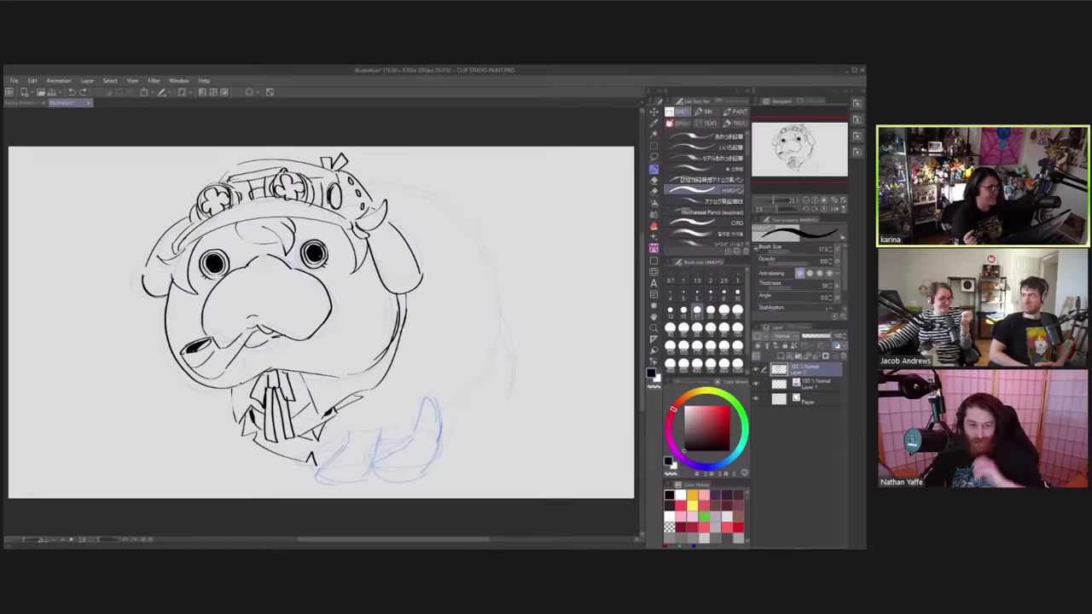
- Ink the large round body outline from behind the hat, around the back and under the belly to the collar
{"action": "left_click_drag", "start_coordinate": [375, 181], "coordinate": [459, 213]}
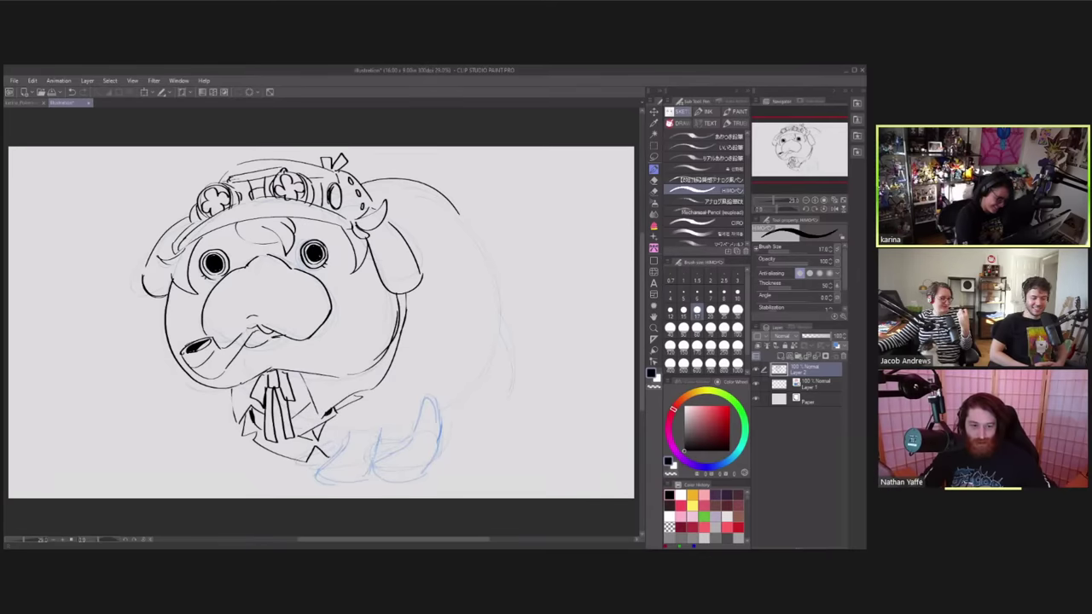
{"action": "left_click_drag", "start_coordinate": [312, 460], "coordinate": [474, 273]}
{"action": "left_click_drag", "start_coordinate": [458, 209], "coordinate": [480, 361]}
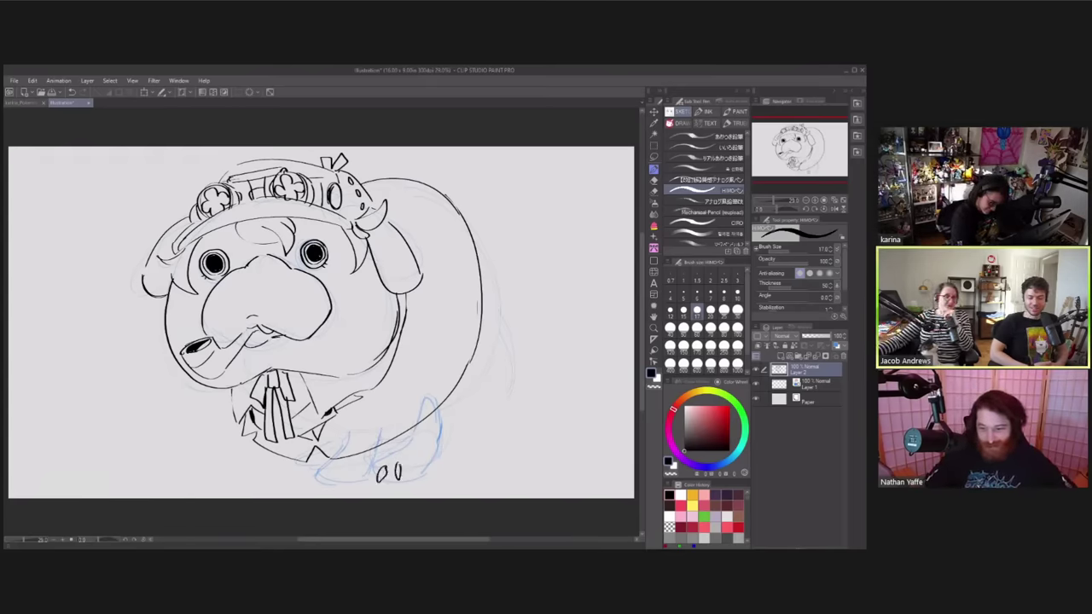
- Ink the two stubby legs under the belly, each with three oval toes
{"action": "mouse_move", "coordinate": [414, 465]}
{"action": "left_mouse_down"}
{"action": "mouse_move", "coordinate": [414, 479]}
{"action": "mouse_move", "coordinate": [401, 443]}
{"action": "mouse_move", "coordinate": [434, 474]}
{"action": "left_mouse_up"}
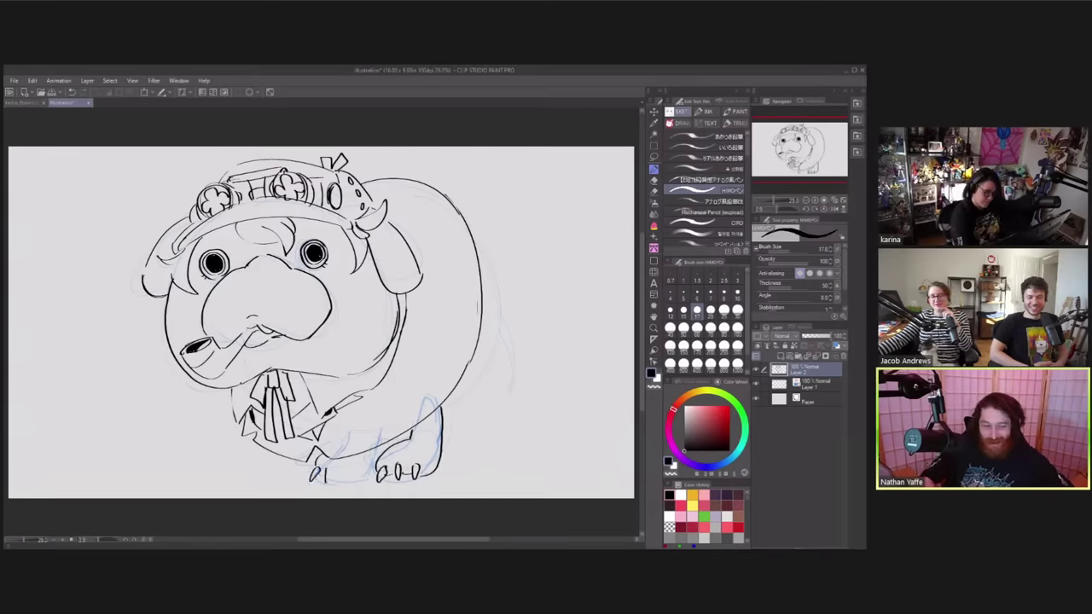
{"action": "left_click_drag", "start_coordinate": [340, 465], "coordinate": [343, 478]}
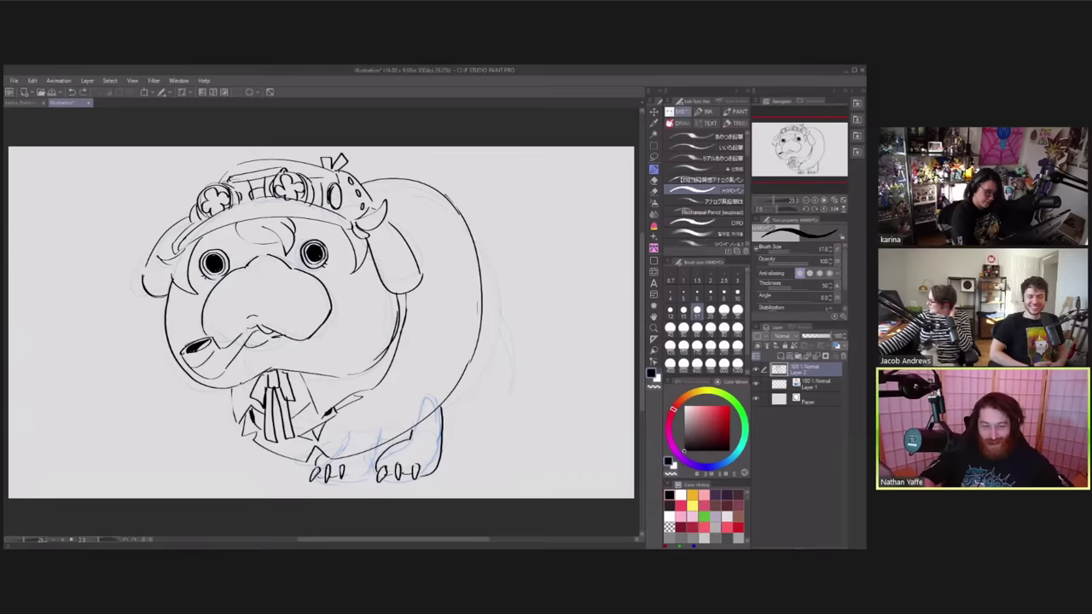
{"action": "mouse_move", "coordinate": [345, 477]}
{"action": "left_mouse_down"}
{"action": "mouse_move", "coordinate": [375, 452]}
{"action": "mouse_move", "coordinate": [372, 478]}
{"action": "left_mouse_up"}
{"action": "key", "text": "ctrl+z"}
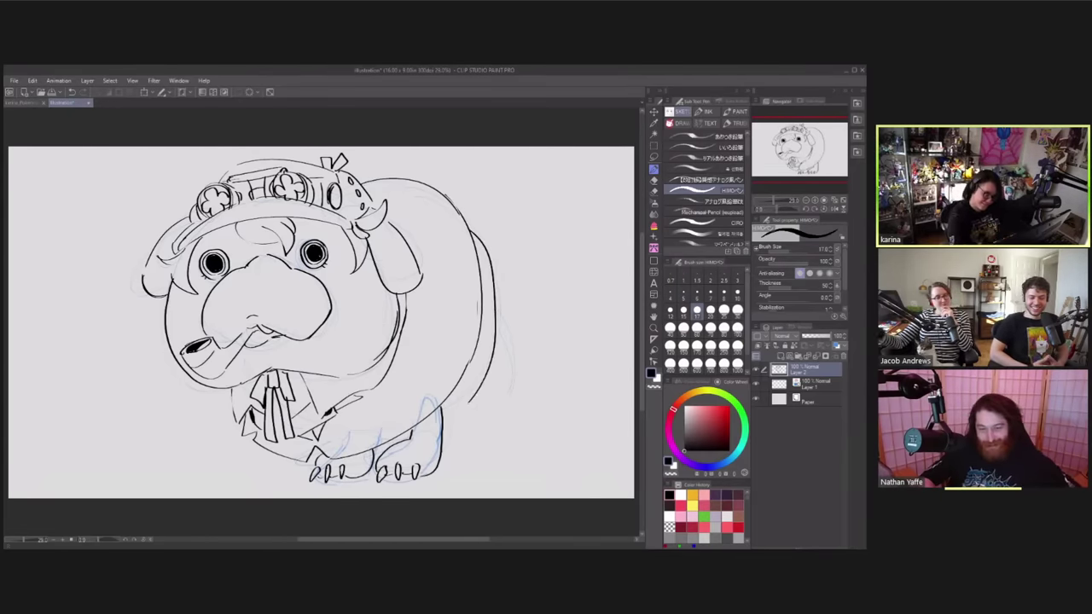
- Ink the curved outline of the rump behind the body and add small round buttons to the clothing below the tie
{"action": "mouse_move", "coordinate": [474, 232]}
{"action": "left_mouse_down"}
{"action": "mouse_move", "coordinate": [505, 359]}
{"action": "mouse_move", "coordinate": [445, 414]}
{"action": "left_mouse_up"}
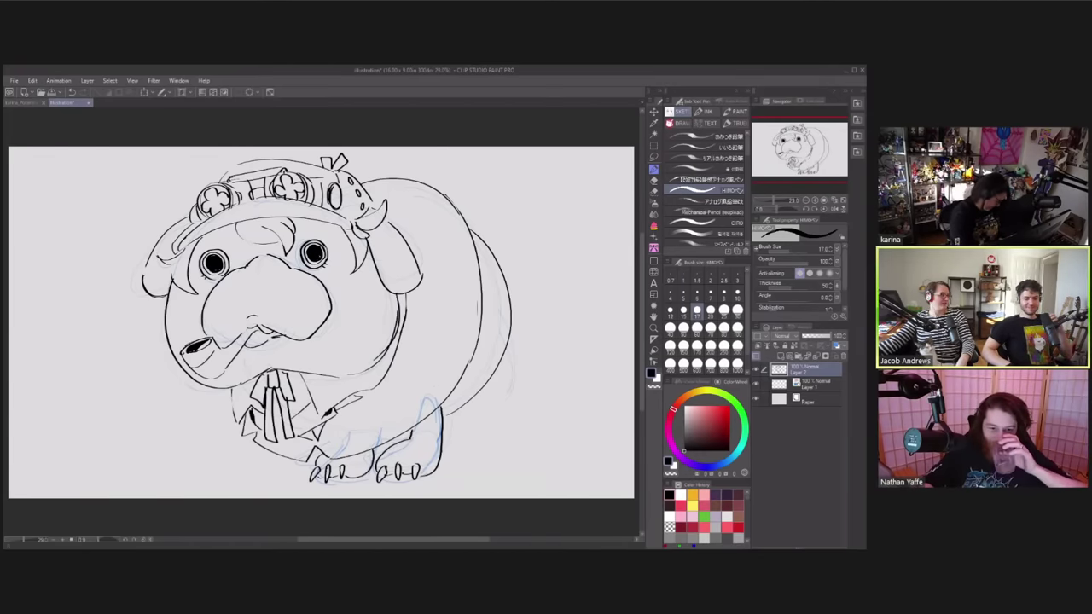
{"action": "left_click_drag", "start_coordinate": [291, 443], "coordinate": [294, 443]}
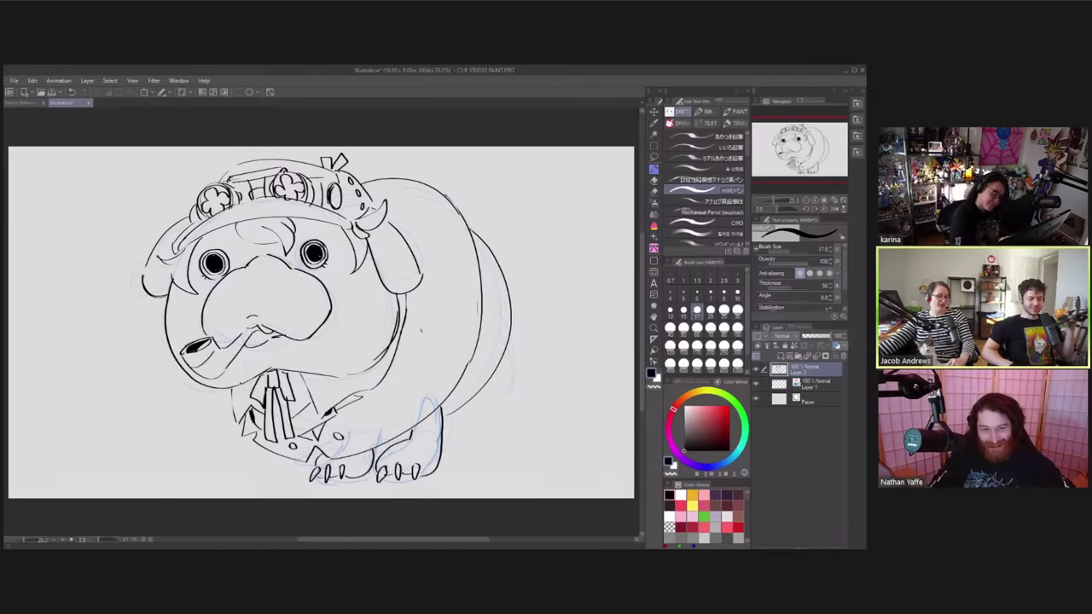
- Draw an angular badge on the body's side below the drooping ear, with a petalled flower inside it
{"action": "left_click_drag", "start_coordinate": [420, 329], "coordinate": [421, 301]}
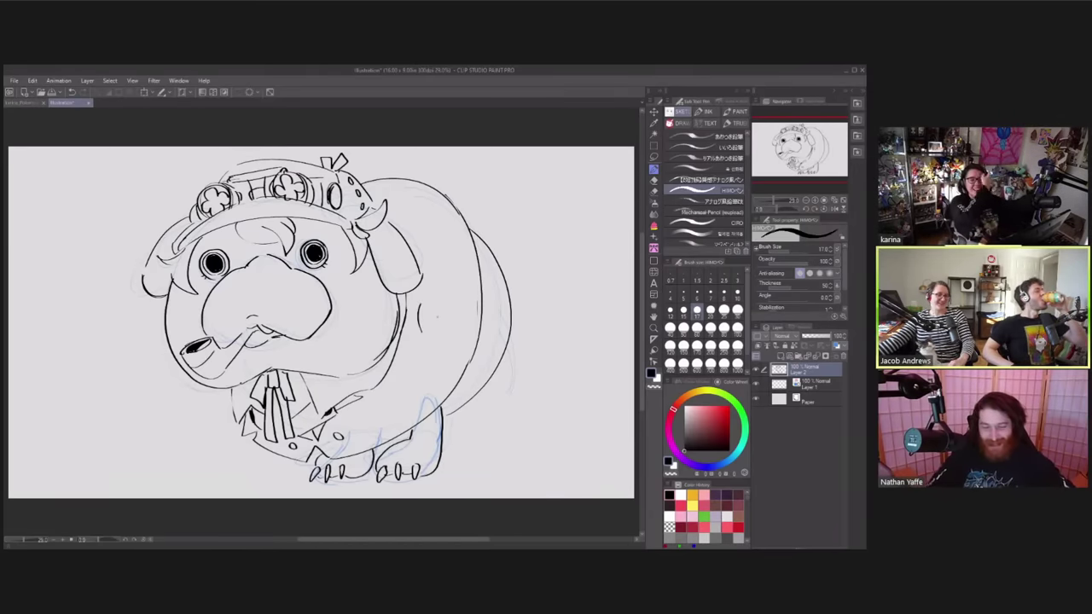
{"action": "left_click_drag", "start_coordinate": [419, 305], "coordinate": [437, 293]}
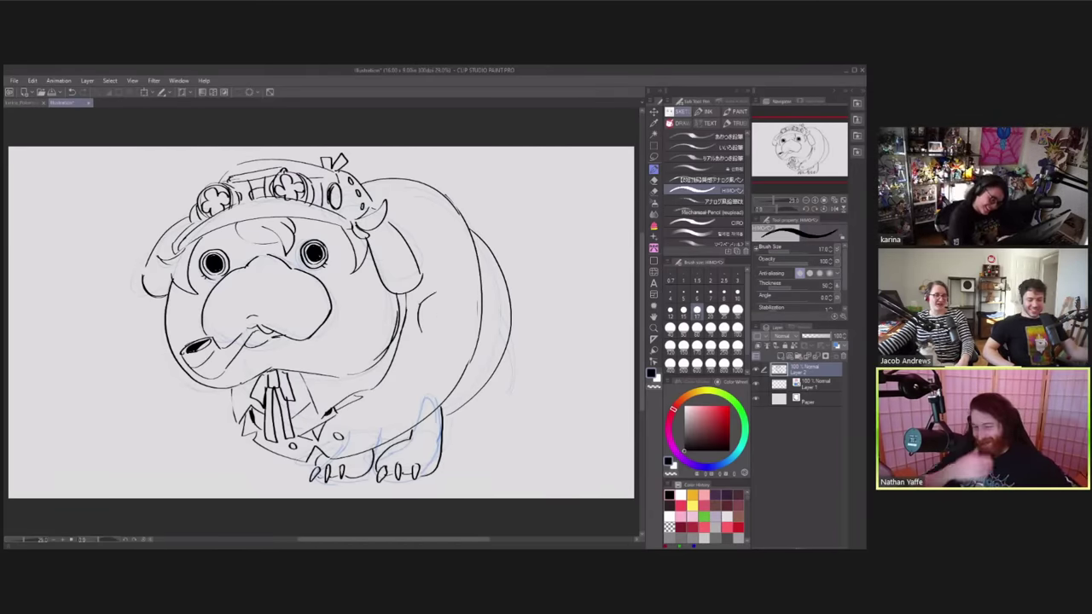
{"action": "mouse_move", "coordinate": [420, 333]}
{"action": "left_mouse_down"}
{"action": "mouse_move", "coordinate": [440, 340]}
{"action": "mouse_move", "coordinate": [456, 330]}
{"action": "left_mouse_up"}
{"action": "mouse_move", "coordinate": [440, 292]}
{"action": "left_mouse_down"}
{"action": "mouse_move", "coordinate": [460, 326]}
{"action": "mouse_move", "coordinate": [448, 342]}
{"action": "mouse_move", "coordinate": [455, 289]}
{"action": "mouse_move", "coordinate": [474, 307]}
{"action": "mouse_move", "coordinate": [454, 314]}
{"action": "mouse_move", "coordinate": [468, 302]}
{"action": "mouse_move", "coordinate": [451, 345]}
{"action": "mouse_move", "coordinate": [469, 327]}
{"action": "left_mouse_up"}
{"action": "key", "text": "ctrl+z"}
{"action": "key", "text": "ctrl+z"}
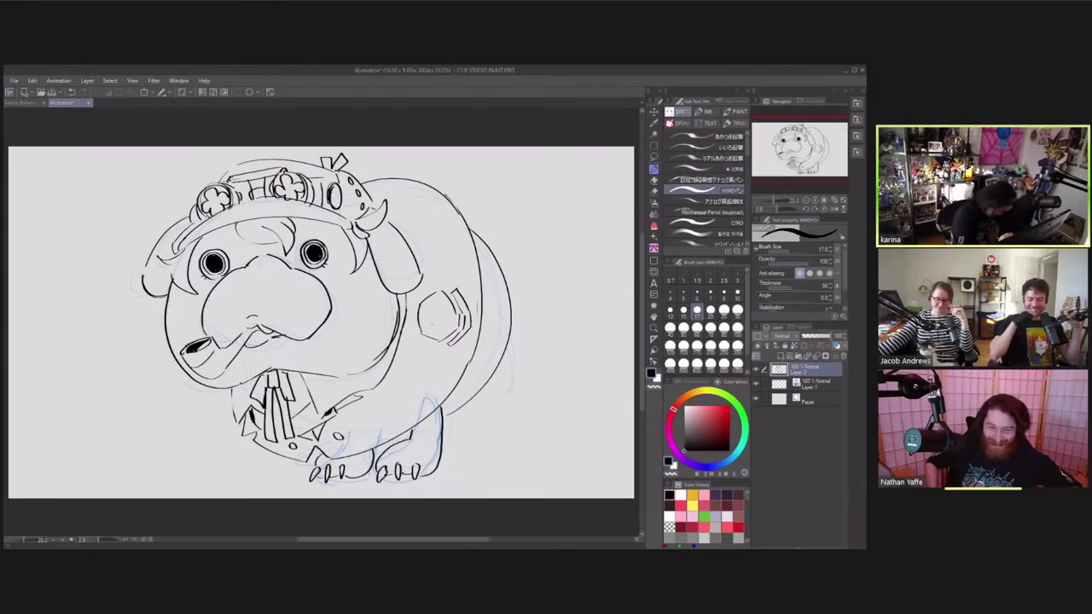
{"action": "mouse_move", "coordinate": [424, 330]}
{"action": "left_mouse_down"}
{"action": "mouse_move", "coordinate": [443, 336]}
{"action": "mouse_move", "coordinate": [456, 325]}
{"action": "mouse_move", "coordinate": [421, 320]}
{"action": "mouse_move", "coordinate": [424, 303]}
{"action": "left_mouse_up"}
{"action": "mouse_move", "coordinate": [424, 305]}
{"action": "left_mouse_down"}
{"action": "mouse_move", "coordinate": [452, 310]}
{"action": "mouse_move", "coordinate": [454, 325]}
{"action": "mouse_move", "coordinate": [424, 322]}
{"action": "mouse_move", "coordinate": [441, 300]}
{"action": "mouse_move", "coordinate": [453, 327]}
{"action": "mouse_move", "coordinate": [432, 332]}
{"action": "mouse_move", "coordinate": [437, 319]}
{"action": "left_mouse_up"}
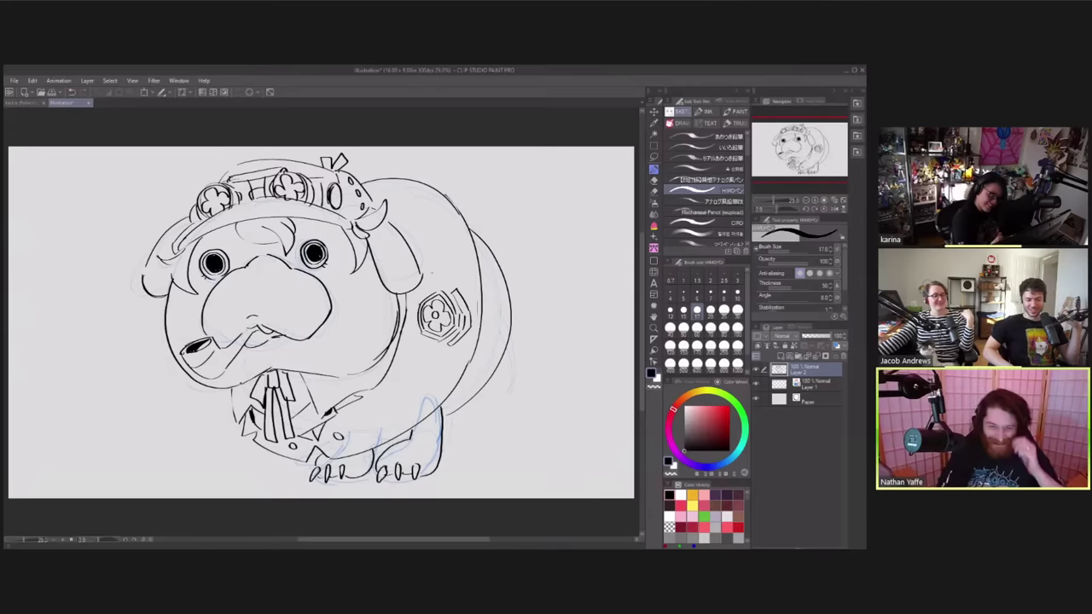
- Ink a thin tail hanging from the rump and ending in a four-petal flower
{"action": "left_click_drag", "start_coordinate": [510, 313], "coordinate": [512, 401]}
{"action": "mouse_move", "coordinate": [506, 344]}
{"action": "left_mouse_down"}
{"action": "mouse_move", "coordinate": [512, 396]}
{"action": "mouse_move", "coordinate": [483, 421]}
{"action": "mouse_move", "coordinate": [503, 436]}
{"action": "mouse_move", "coordinate": [531, 416]}
{"action": "mouse_move", "coordinate": [523, 407]}
{"action": "left_mouse_up"}
{"action": "mouse_move", "coordinate": [513, 395]}
{"action": "left_mouse_down"}
{"action": "mouse_move", "coordinate": [530, 388]}
{"action": "mouse_move", "coordinate": [529, 410]}
{"action": "mouse_move", "coordinate": [492, 407]}
{"action": "mouse_move", "coordinate": [499, 429]}
{"action": "mouse_move", "coordinate": [492, 402]}
{"action": "mouse_move", "coordinate": [487, 420]}
{"action": "mouse_move", "coordinate": [523, 427]}
{"action": "mouse_move", "coordinate": [524, 384]}
{"action": "left_mouse_up"}
{"action": "key", "text": "ctrl+z"}
{"action": "key", "text": "ctrl+z"}
{"action": "key", "text": "ctrl+z"}
{"action": "key", "text": "ctrl+z"}
{"action": "key", "text": "ctrl+z"}
{"action": "key", "text": "ctrl+z"}
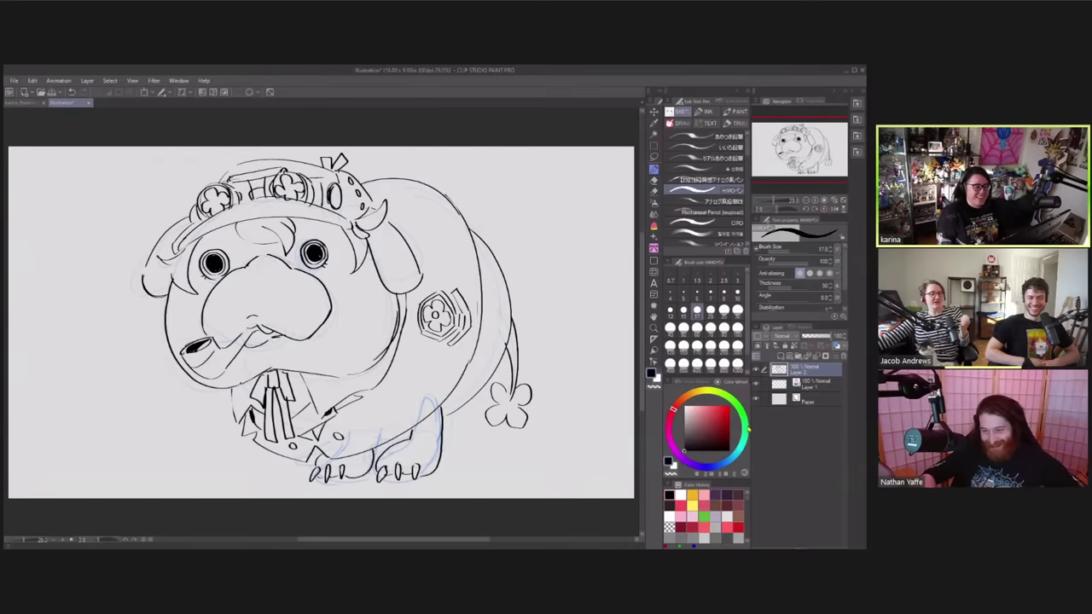
- Fill the toes on both feet in solid black and hide the rough sketch layer
{"action": "left_click_drag", "start_coordinate": [311, 483], "coordinate": [315, 468]}
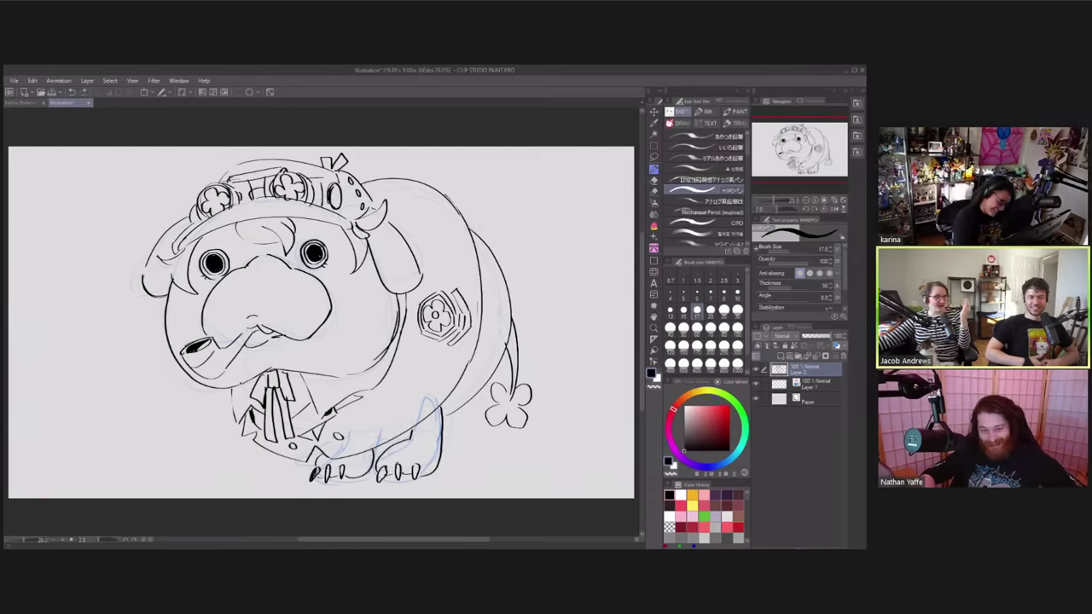
{"action": "mouse_move", "coordinate": [326, 479]}
{"action": "left_mouse_down"}
{"action": "mouse_move", "coordinate": [329, 465]}
{"action": "mouse_move", "coordinate": [384, 468]}
{"action": "left_mouse_up"}
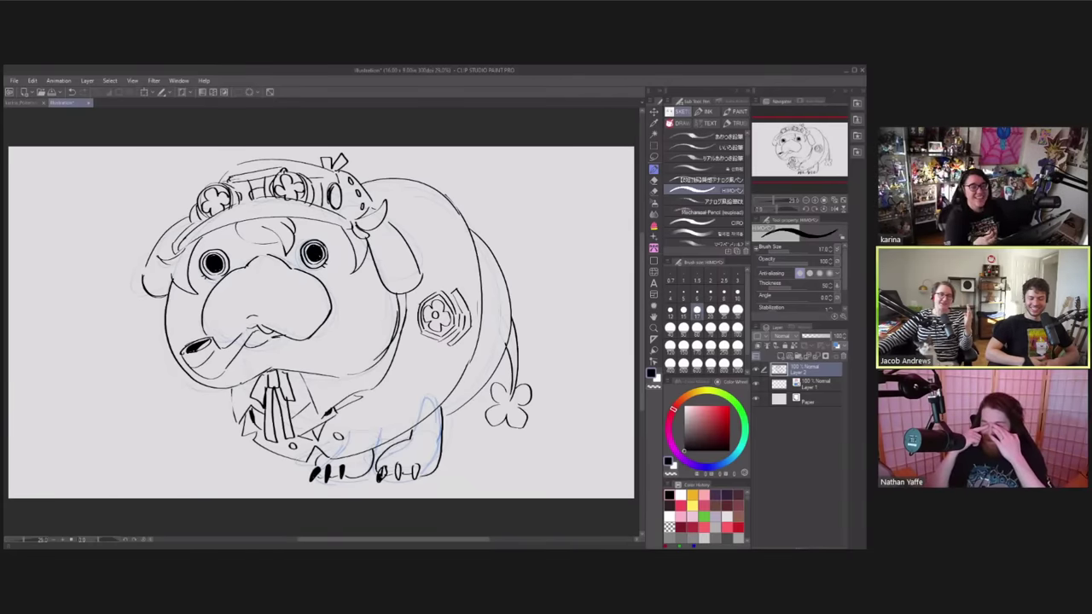
{"action": "mouse_move", "coordinate": [397, 478]}
{"action": "left_mouse_down"}
{"action": "mouse_move", "coordinate": [401, 463]}
{"action": "mouse_move", "coordinate": [416, 465]}
{"action": "left_mouse_up"}
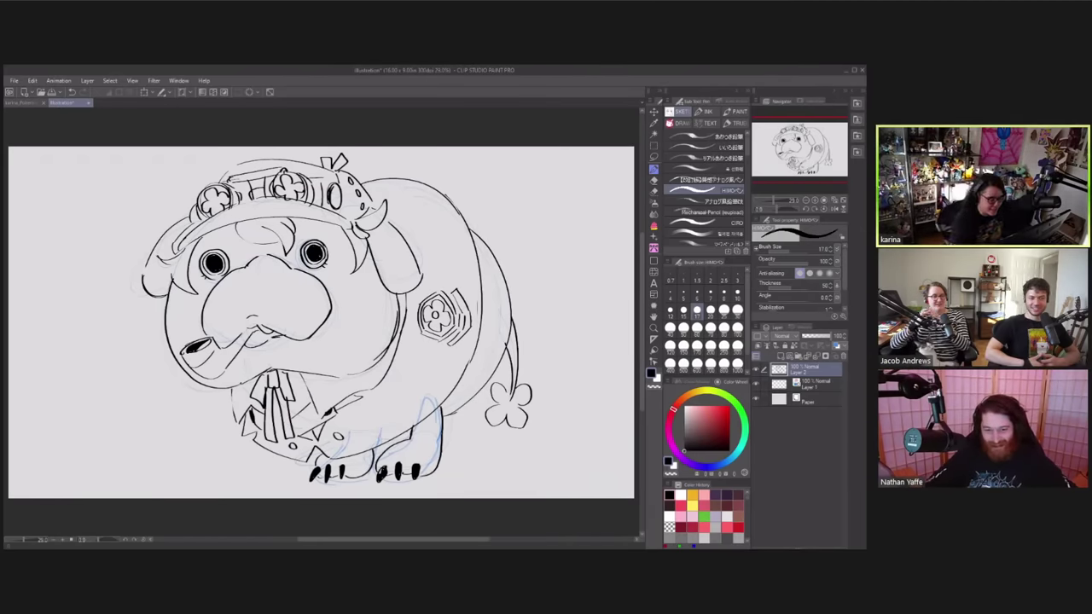
{"action": "left_click", "coordinate": [756, 384]}
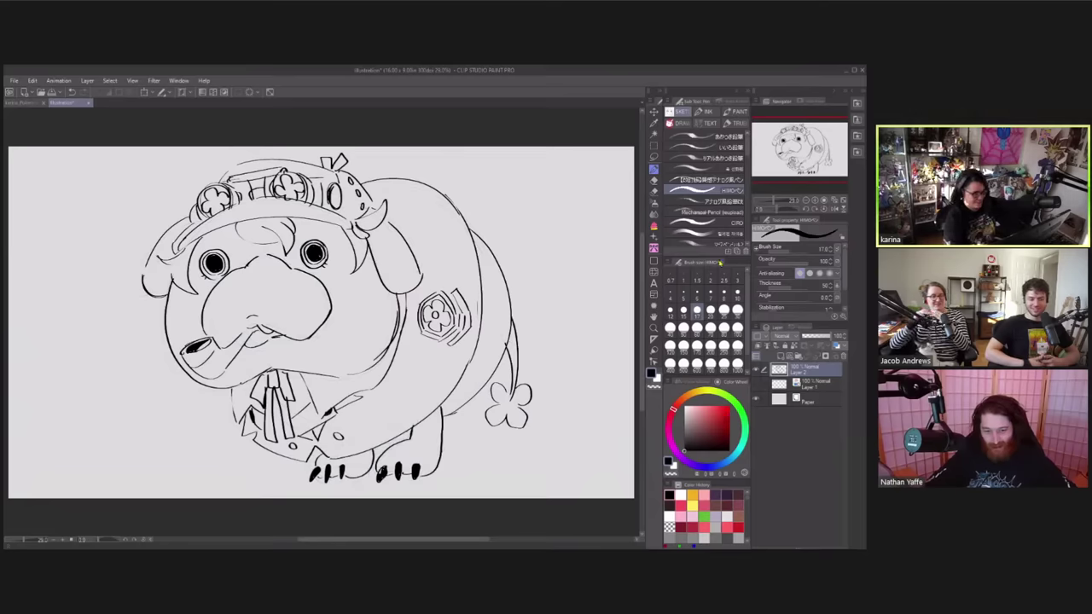
- Add a text caption beside the creature reading "ryunosuke: are you fucking stupid" with "sholmes:" on the second line
{"action": "key", "text": "t"}
{"action": "left_click", "coordinate": [107, 406]}
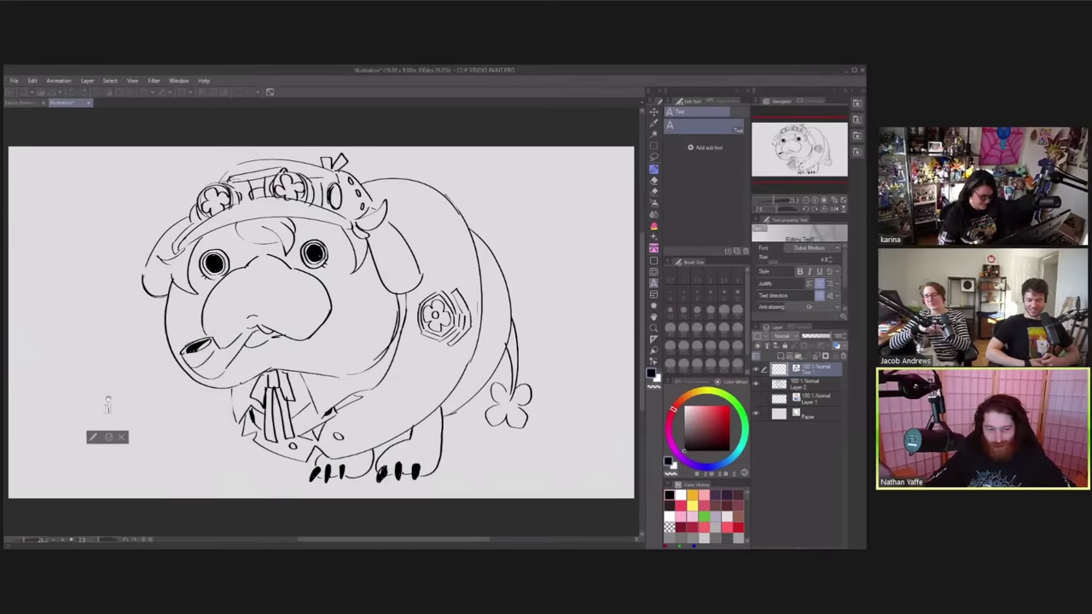
{"action": "type", "text": "woo"}
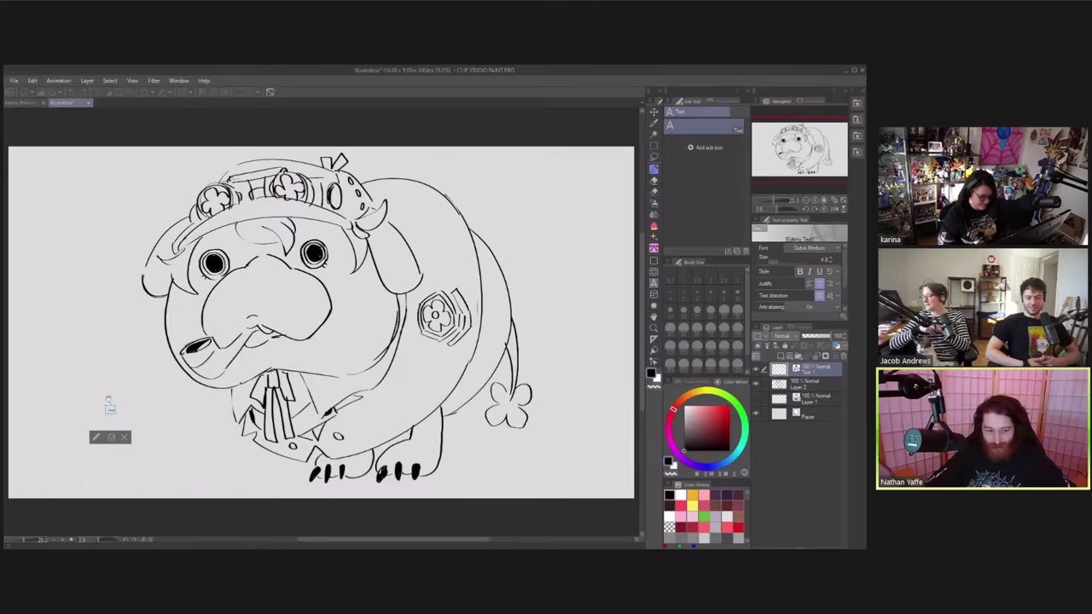
{"action": "type", "text": "f woof"}
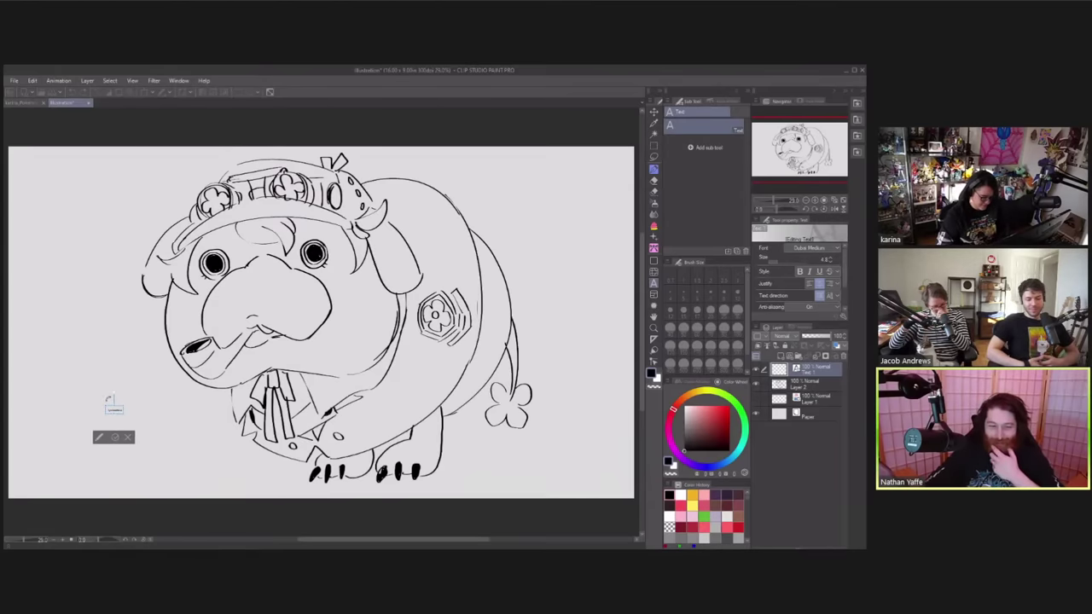
{"action": "type", "text": "sour mistique"}
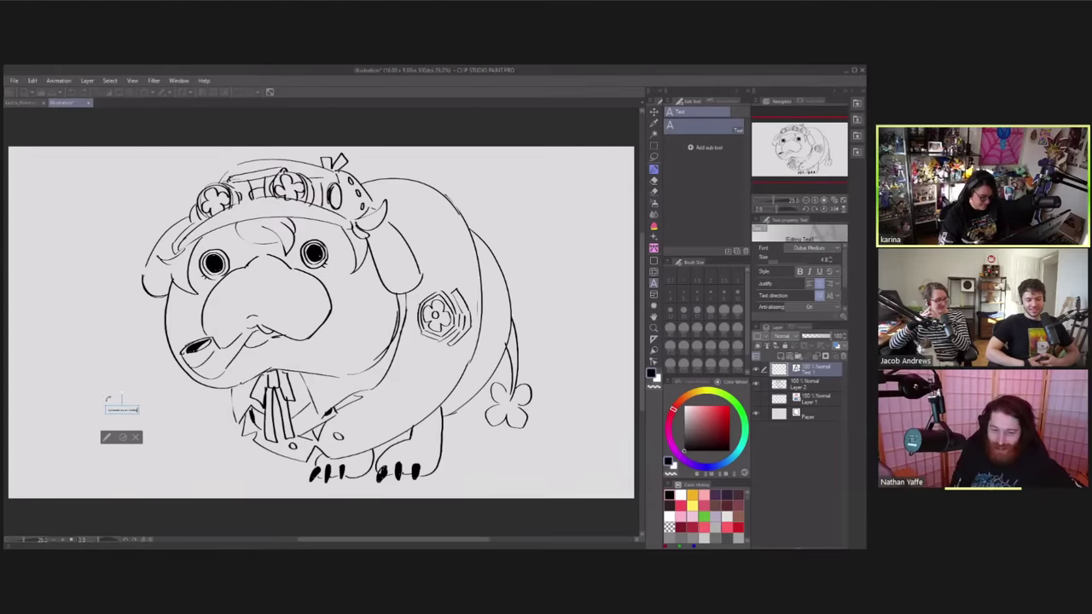
{"action": "type", "text": "ste"}
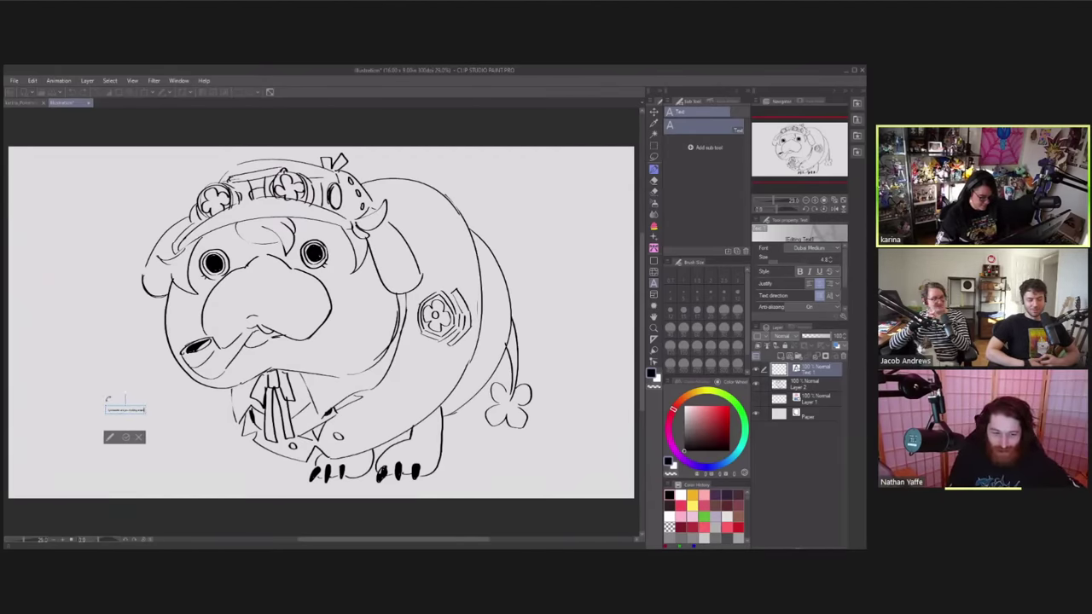
{"action": "key", "text": "Return"}
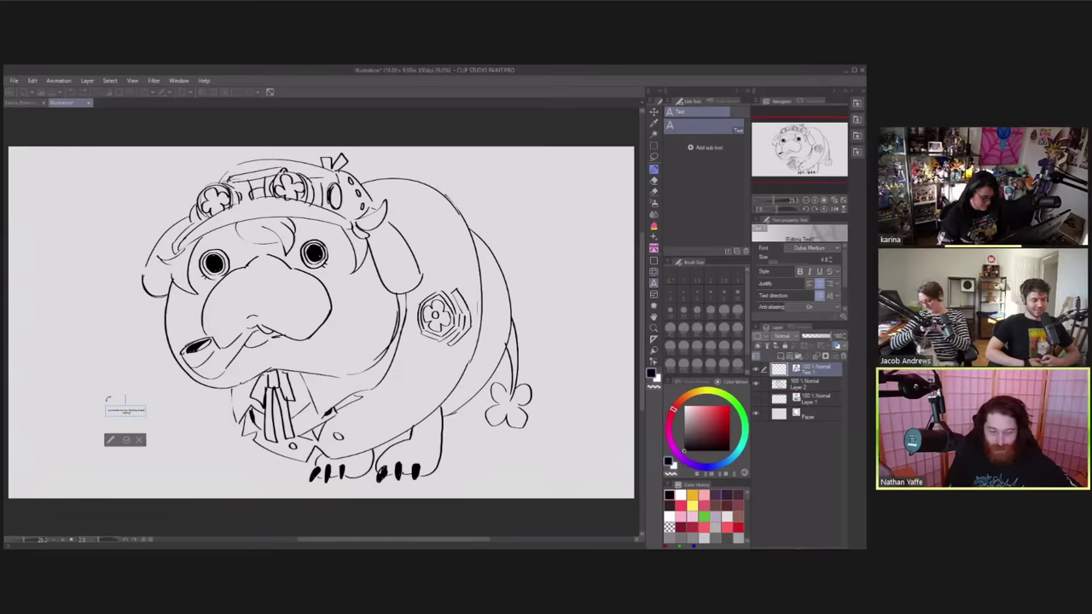
- Left-align the caption at text size 40 and place it in the canvas's upper-left corner
{"action": "left_click", "coordinate": [809, 283]}
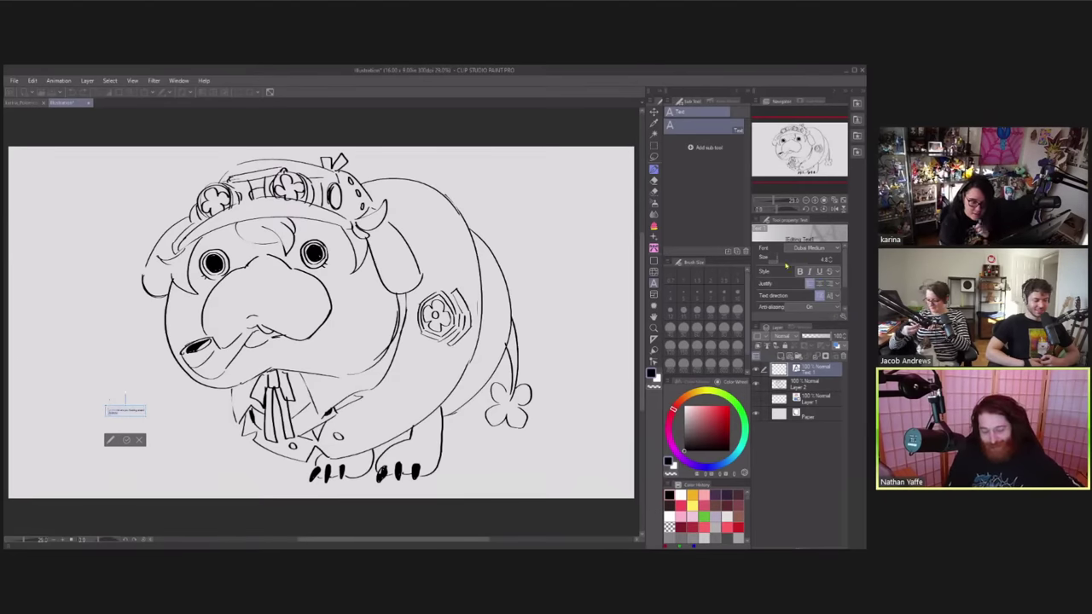
{"action": "left_click_drag", "start_coordinate": [785, 261], "coordinate": [785, 248]}
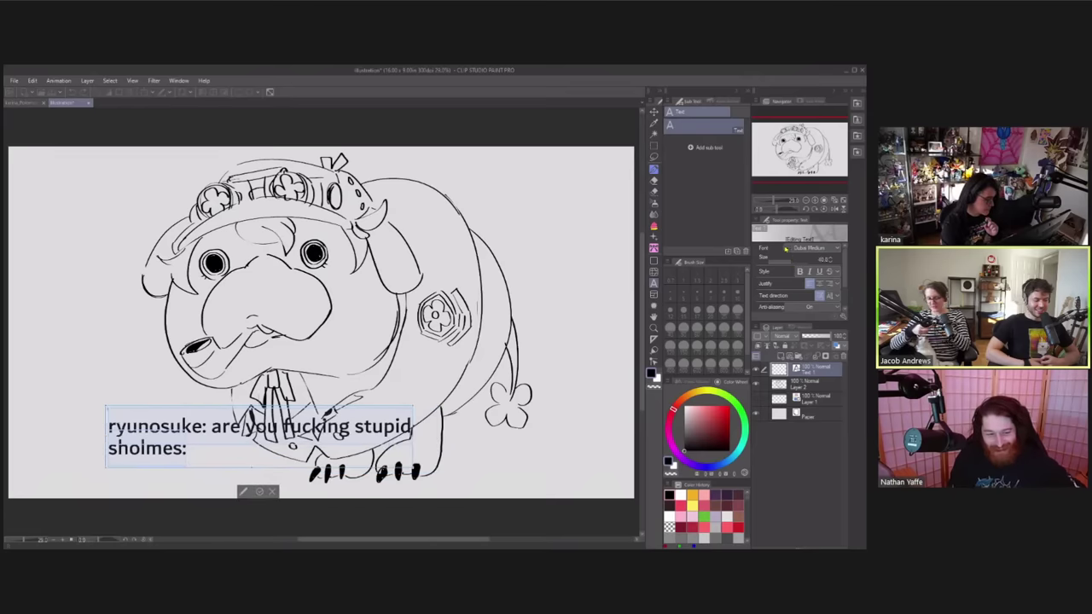
{"action": "left_click", "coordinate": [654, 112]}
{"action": "left_click_drag", "start_coordinate": [259, 376], "coordinate": [186, 129]}
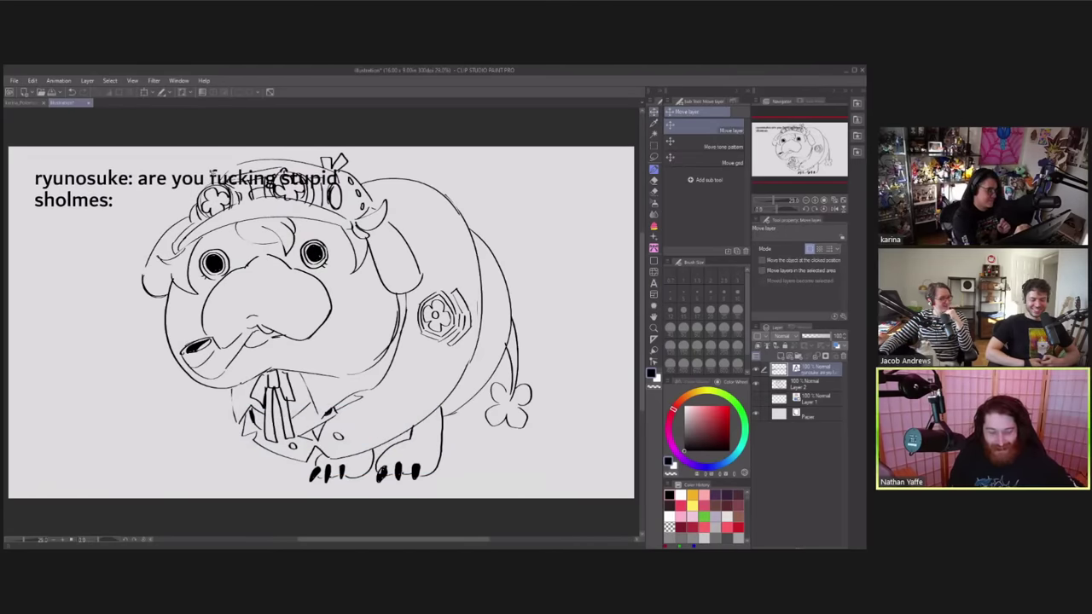
- Shift the inked creature slightly to the right and break the caption's first line before "stupid"
{"action": "left_click", "coordinate": [815, 383]}
{"action": "mouse_move", "coordinate": [411, 355]}
{"action": "left_mouse_down"}
{"action": "mouse_move", "coordinate": [414, 343]}
{"action": "mouse_move", "coordinate": [514, 348]}
{"action": "mouse_move", "coordinate": [438, 348]}
{"action": "left_mouse_up"}
{"action": "left_click", "coordinate": [653, 281]}
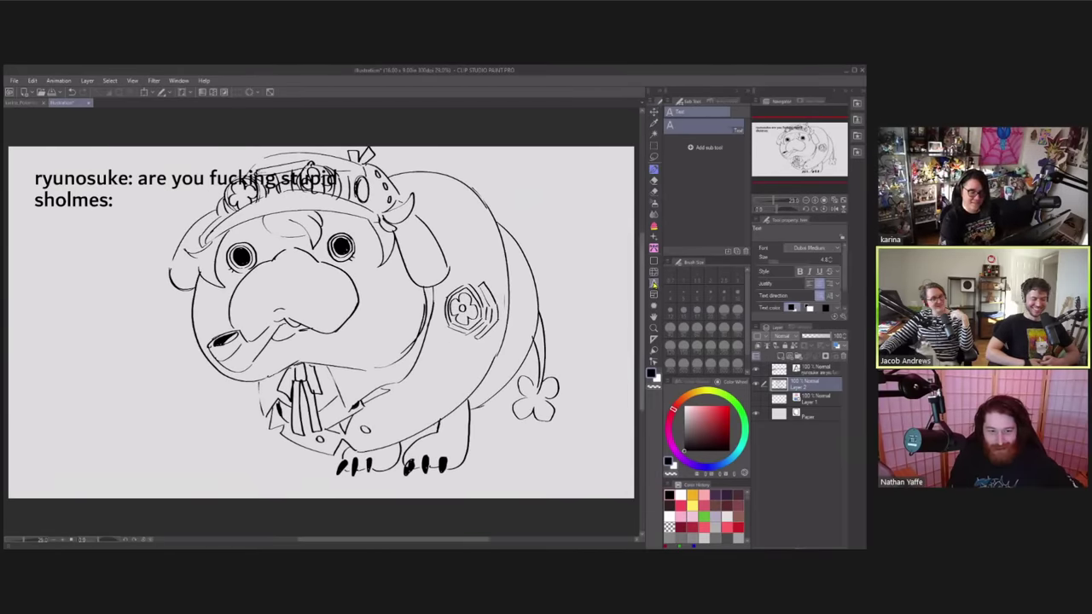
{"action": "left_click", "coordinate": [282, 179]}
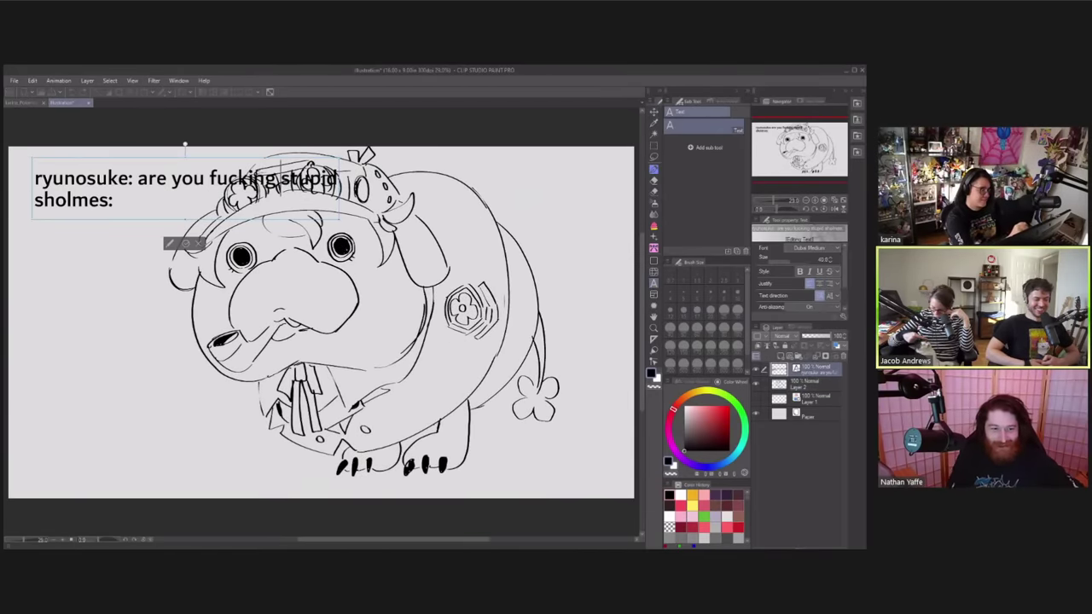
{"action": "key", "text": "BackSpace"}
{"action": "key", "text": "Return"}
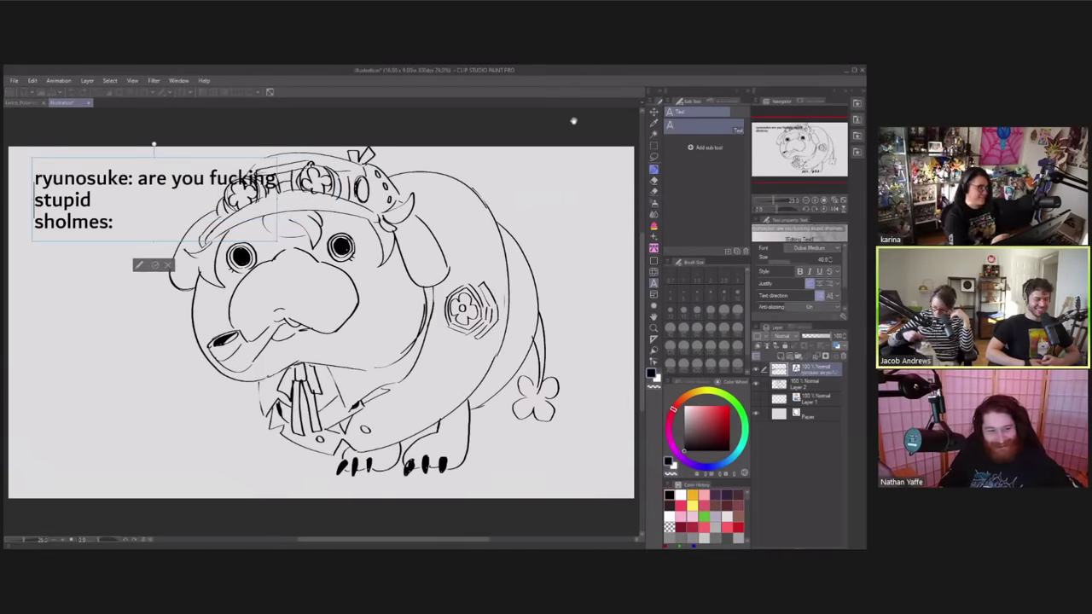
- Reduce the whole caption's text size to 27
{"action": "key", "text": "ctrl+a"}
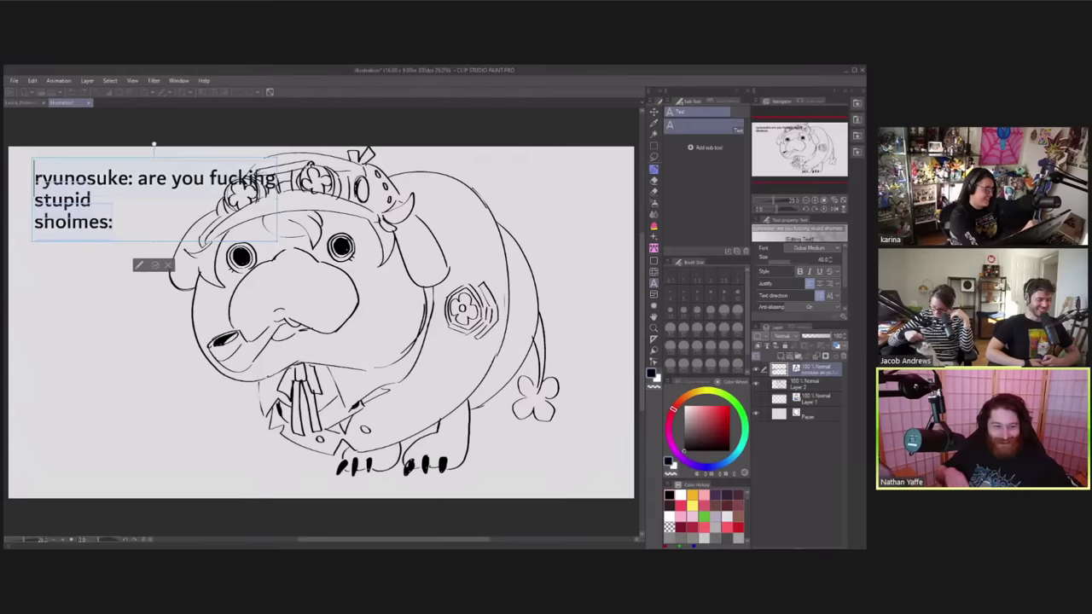
{"action": "scroll", "coordinate": [788, 265], "scroll_direction": "down", "scroll_amount": 10}
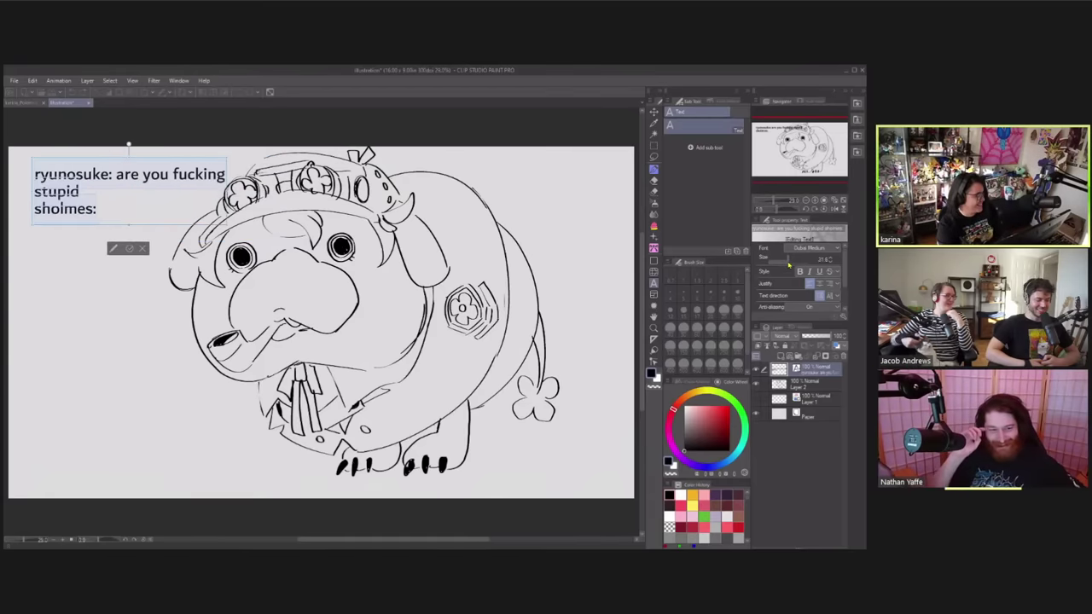
{"action": "left_click", "coordinate": [653, 112]}
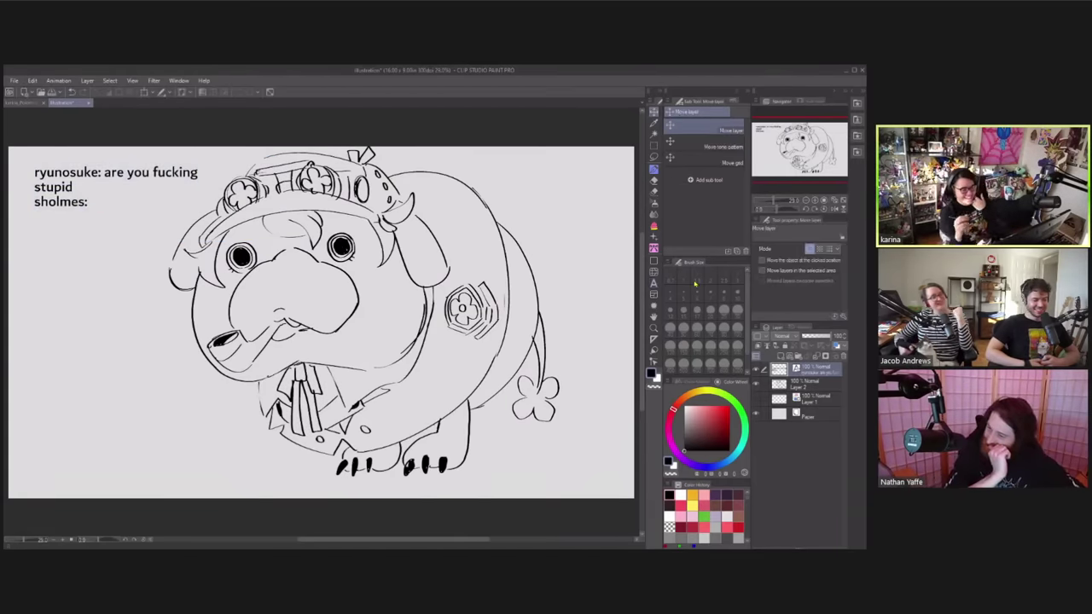
- Nudge the creature's line art slightly down and the caption a little to the right on the canvas
{"action": "left_click", "coordinate": [811, 387]}
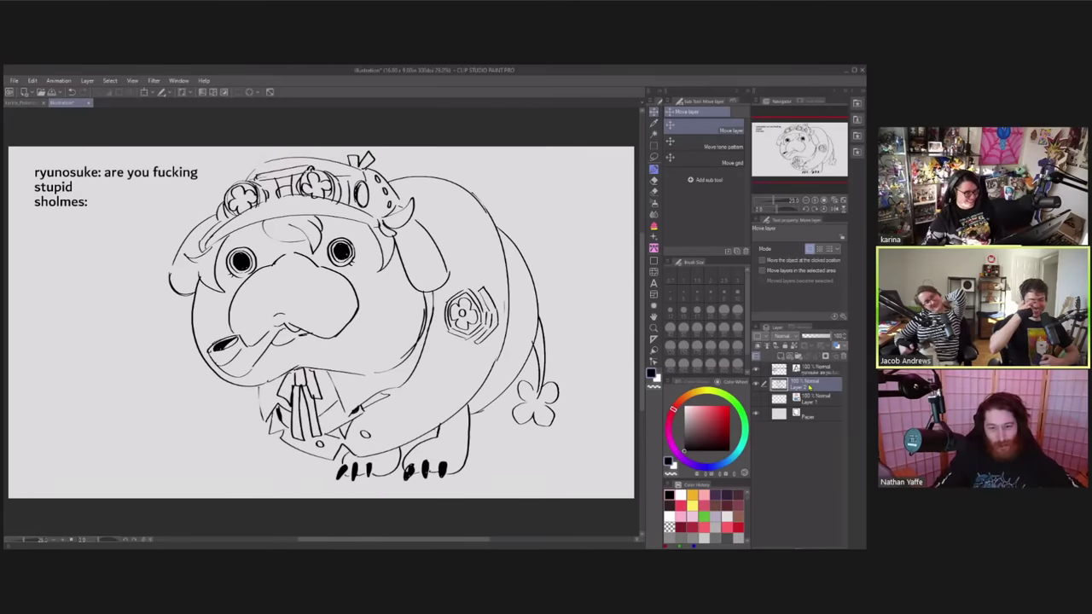
{"action": "key", "text": "Down"}
{"action": "key", "text": "Down"}
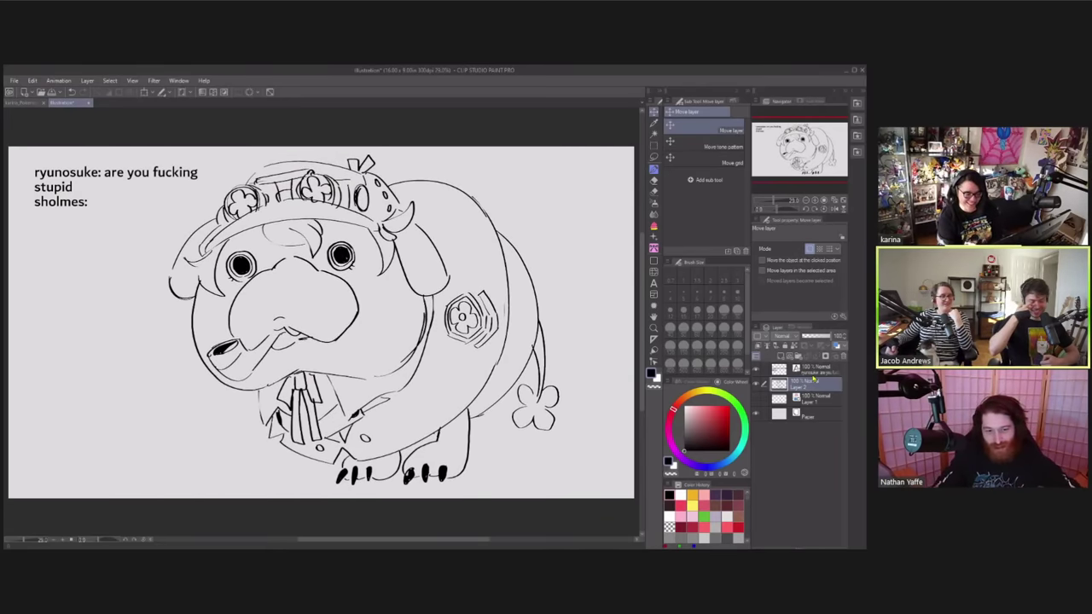
{"action": "left_click", "coordinate": [811, 371]}
{"action": "key", "text": "Right"}
{"action": "key", "text": "Right"}
{"action": "key", "text": "Right"}
{"action": "key", "text": "Right"}
{"action": "key", "text": "Right"}
{"action": "key", "text": "Right"}
{"action": "key", "text": "Right"}
{"action": "key", "text": "Right"}
{"action": "key", "text": "Right"}
{"action": "key", "text": "Right"}
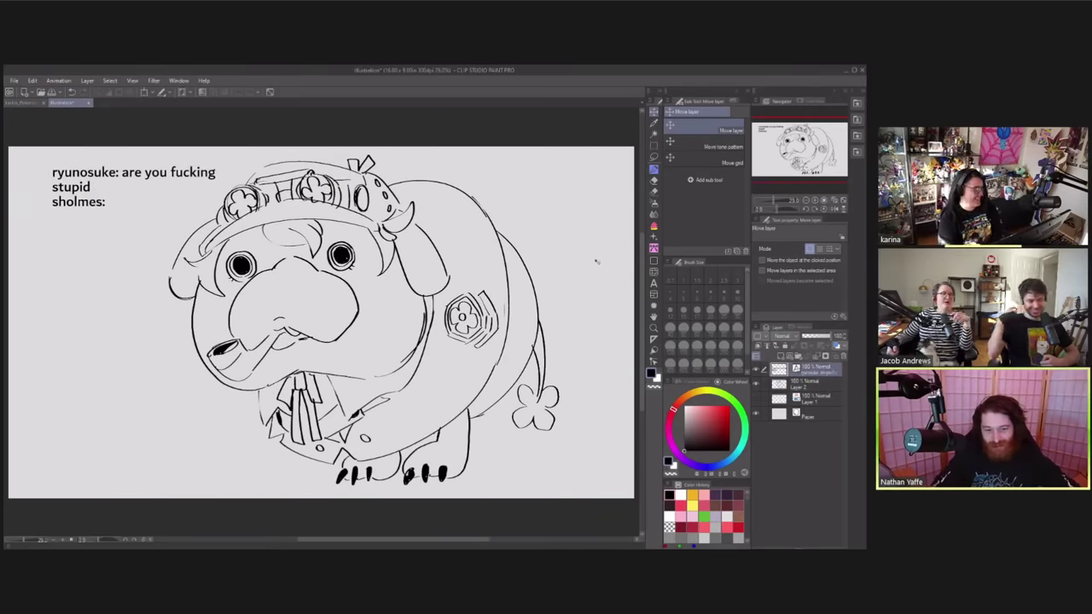
- Insert a blank line between "stupid" and "sholmes:" in the caption
{"action": "key", "text": "t"}
{"action": "left_click", "coordinate": [139, 186]}
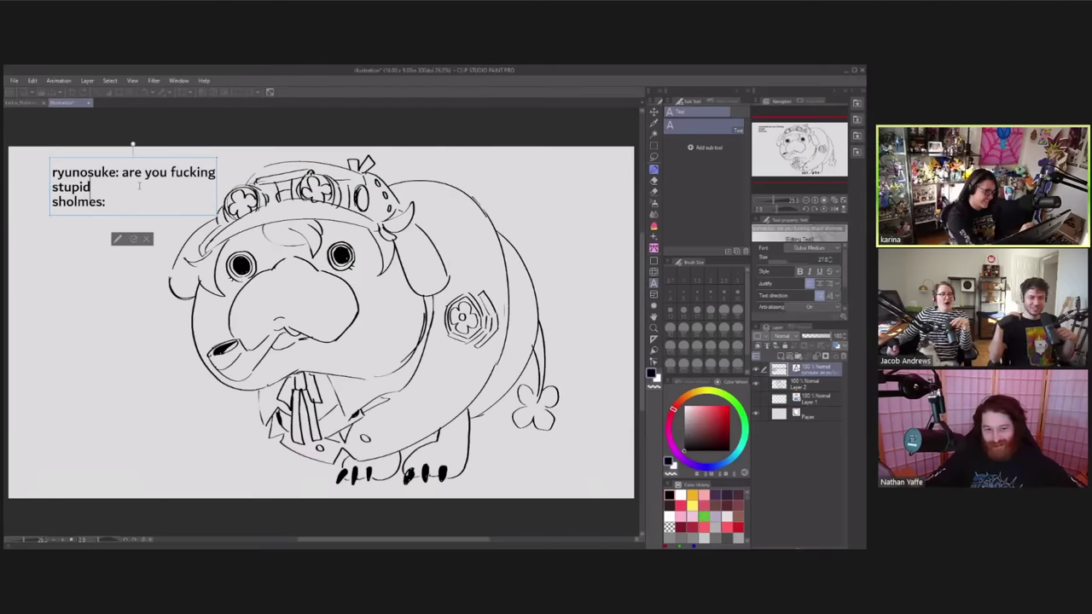
{"action": "key", "text": "Return"}
{"action": "left_click", "coordinate": [134, 254]}
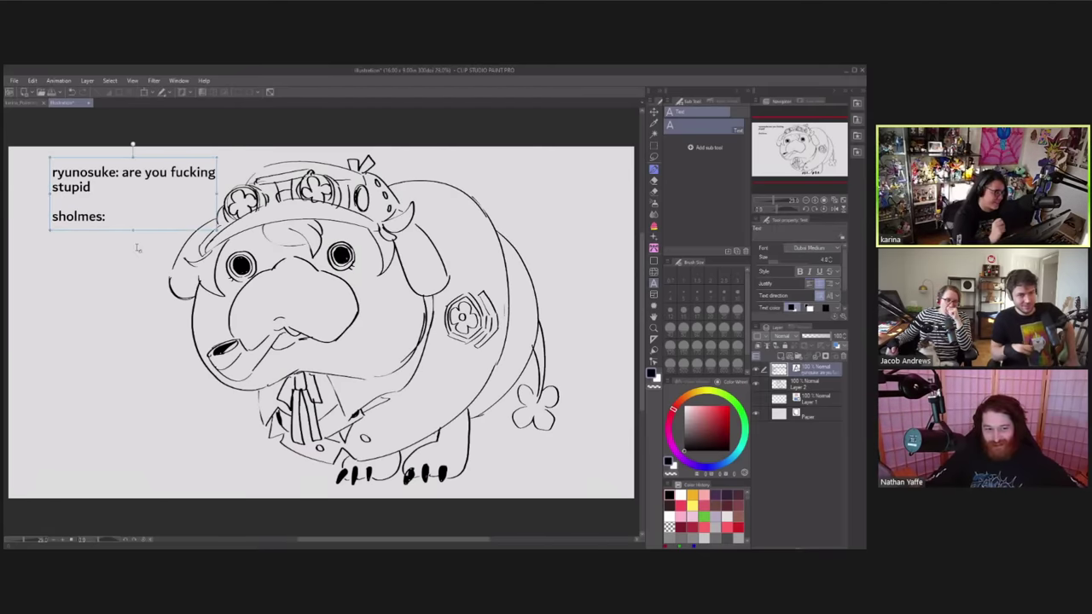
{"action": "left_click", "coordinate": [654, 178]}
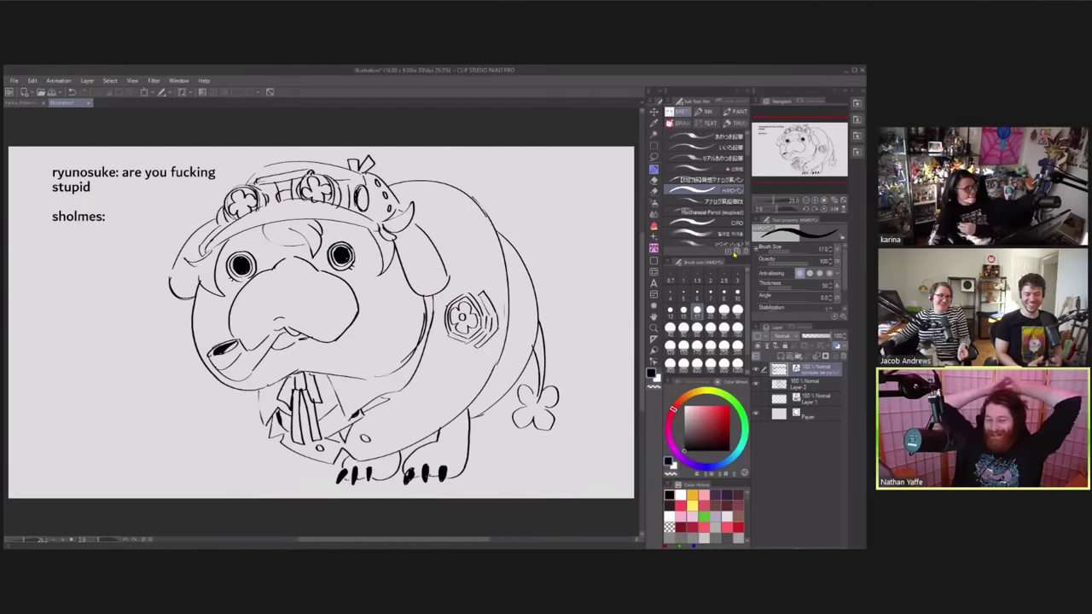
- Add a separate two-line block of tiny text in the empty area to the left of the creature's face
{"action": "key", "text": "t"}
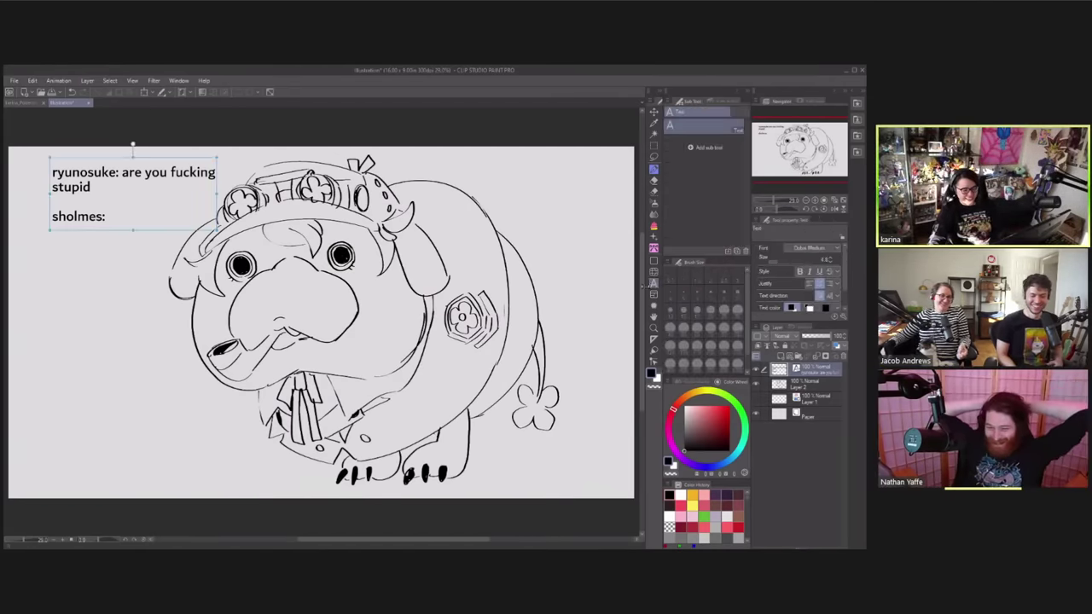
{"action": "left_click", "coordinate": [75, 338]}
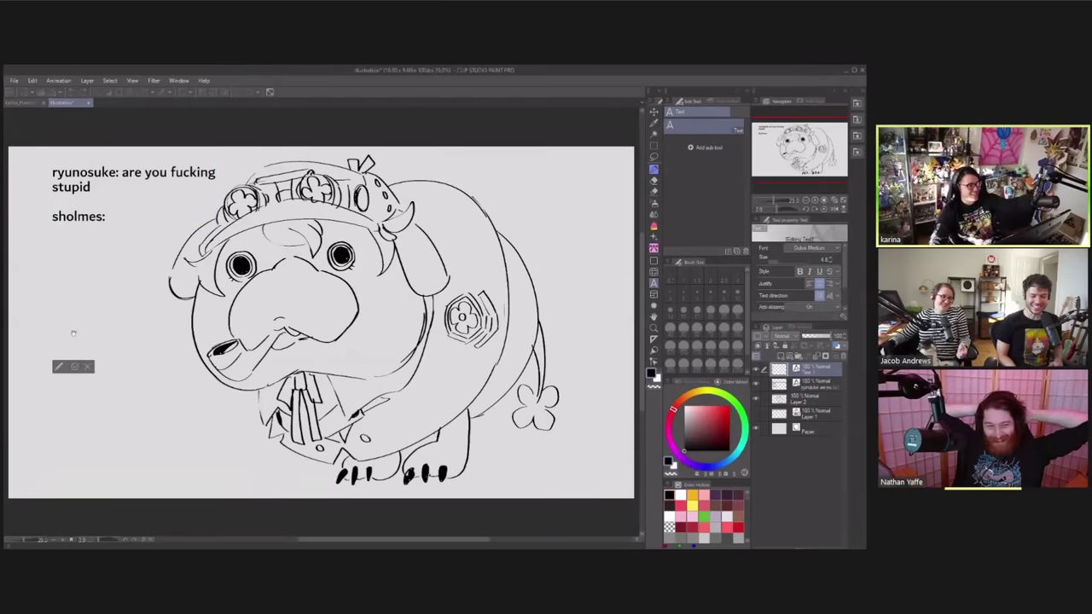
{"action": "type", "text": "aaaaaaaaaaaaaaaaaaaaaaaaaaaaaaaaaaaaaaaaaaa"}
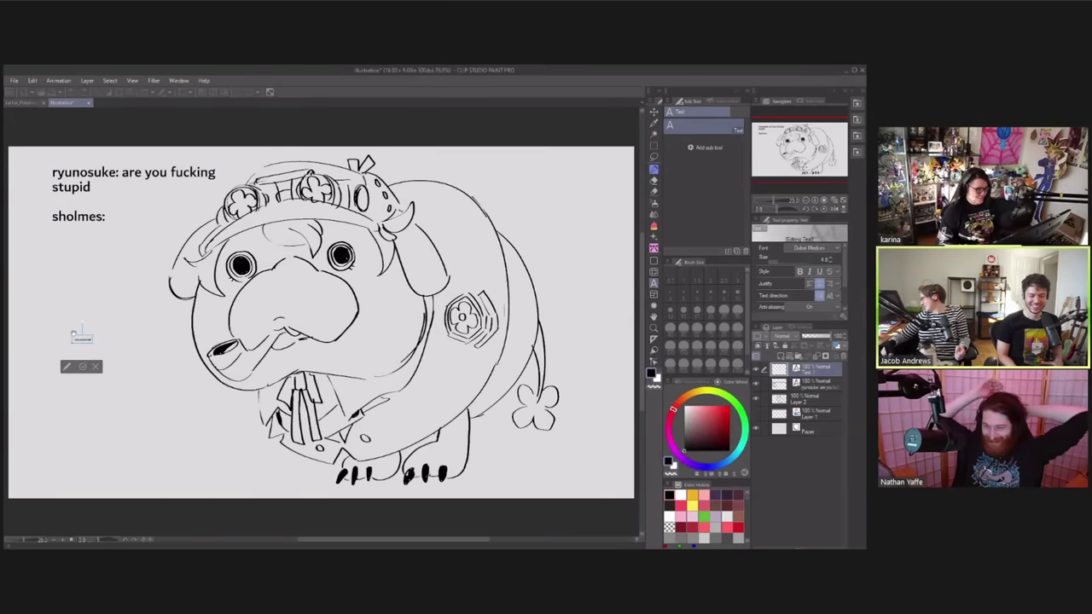
{"action": "key", "text": "Return"}
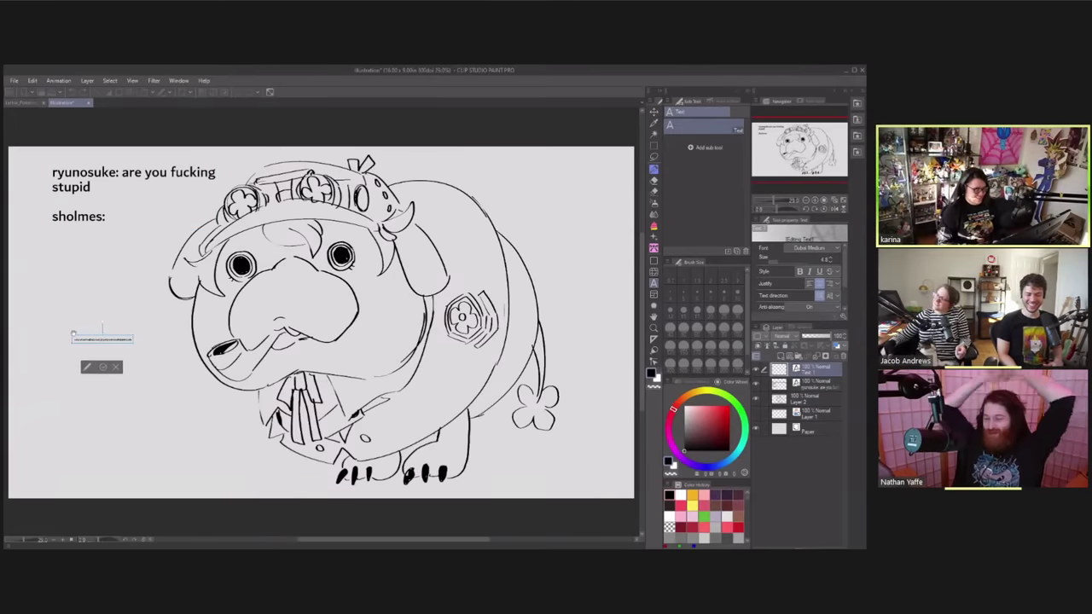
{"action": "type", "text": "the"}
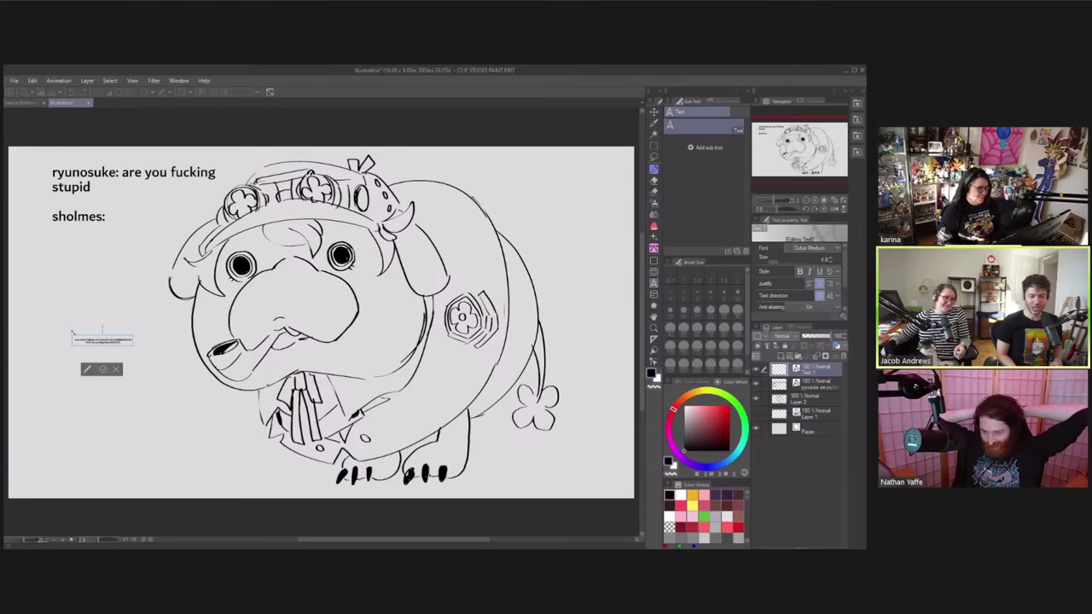
{"action": "type", "text": "aaa"}
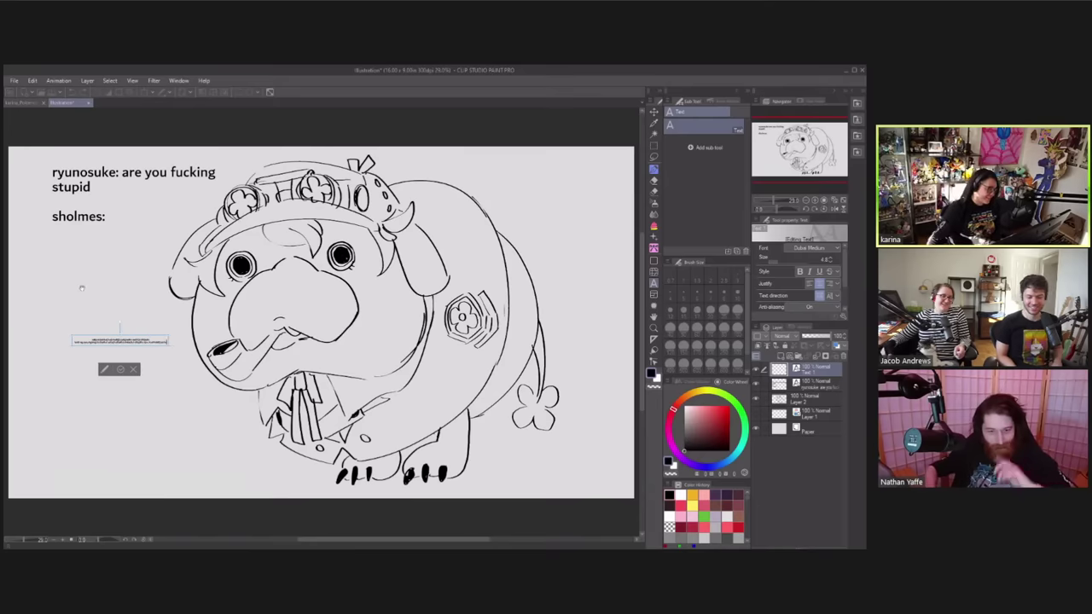
{"action": "key", "text": "Escape"}
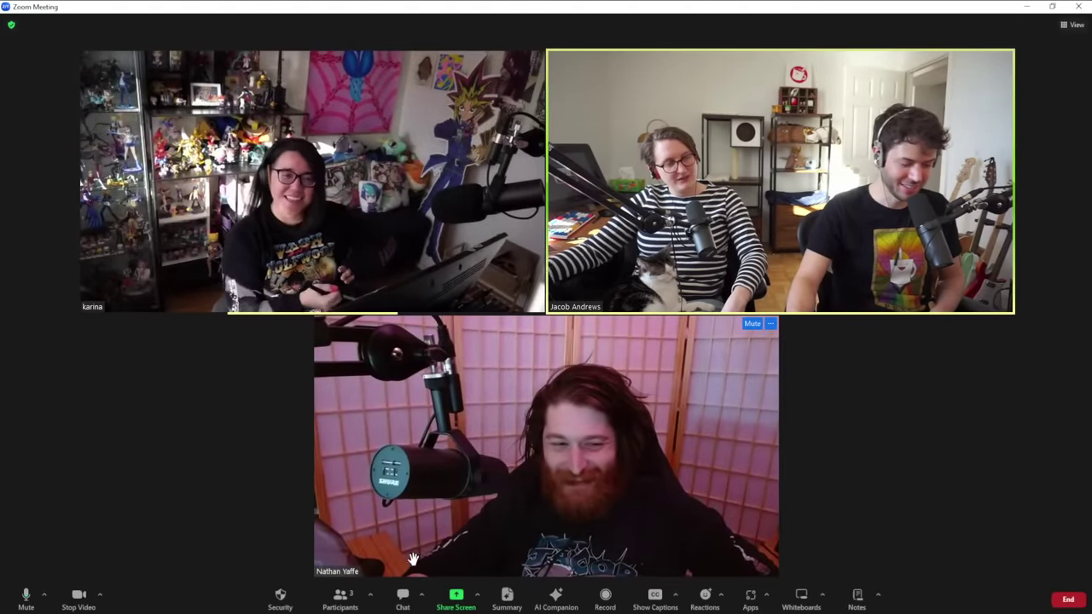
- Share the Clip Studio Paint window in the Zoom meeting
{"action": "left_click", "coordinate": [457, 597]}
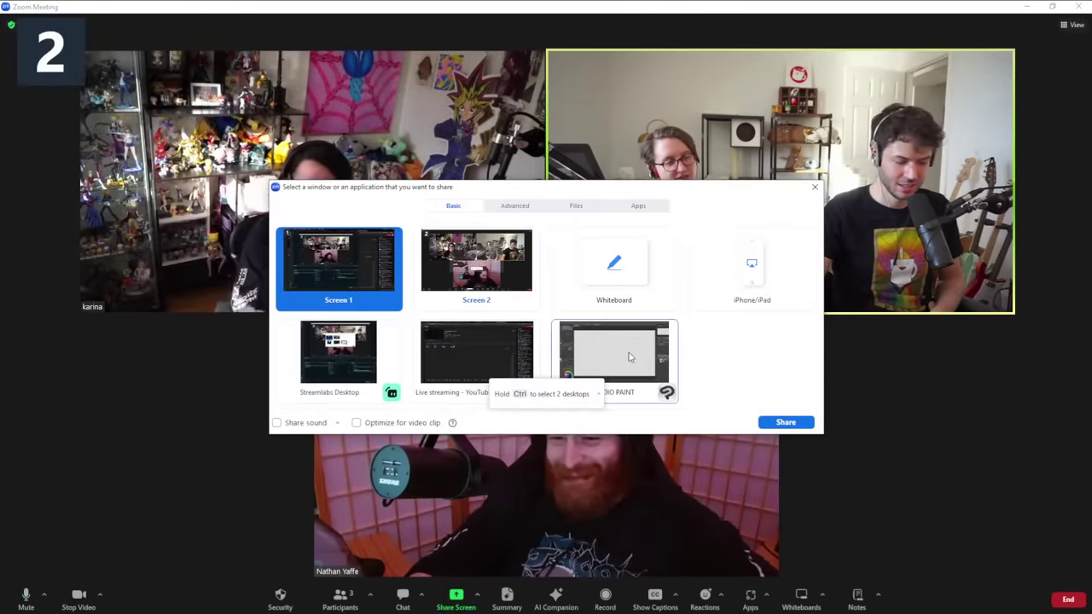
{"action": "left_click", "coordinate": [614, 352]}
{"action": "left_click", "coordinate": [786, 422]}
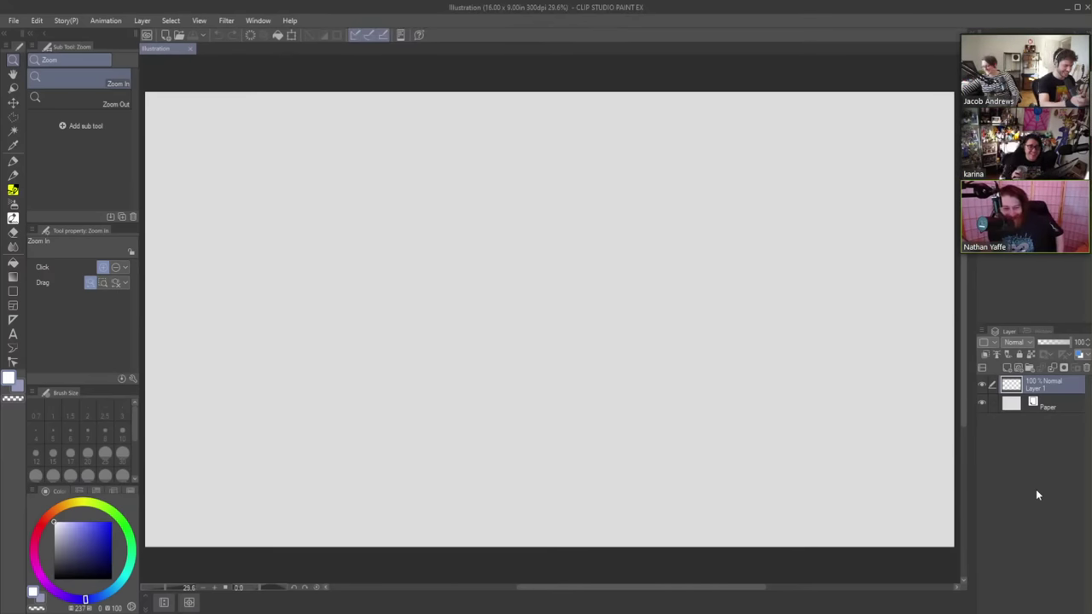
- Set up the JUJU brush listed below Toothy G-Pen for drawing in black on the blank canvas
{"action": "key", "text": "b"}
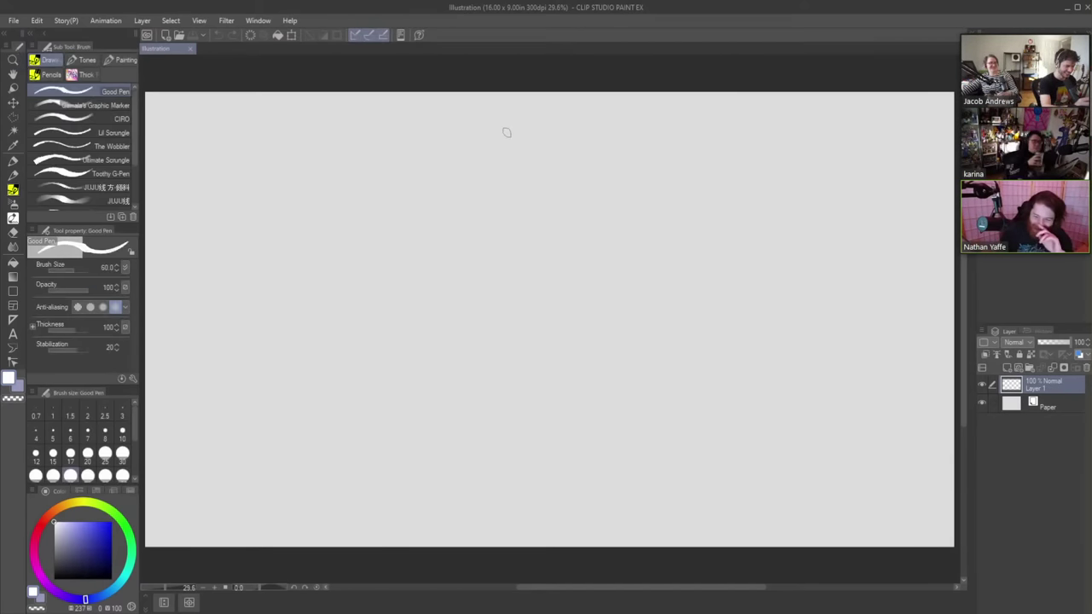
{"action": "left_click", "coordinate": [111, 187]}
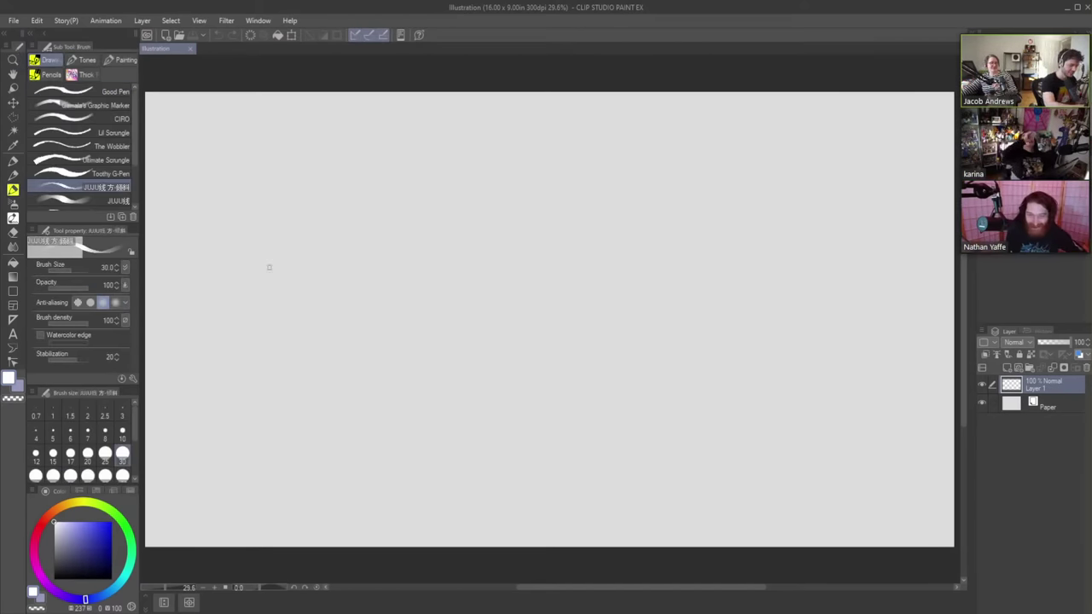
{"action": "key", "text": "x"}
{"action": "mouse_move", "coordinate": [331, 312]}
{"action": "left_mouse_down"}
{"action": "mouse_move", "coordinate": [375, 247]}
{"action": "mouse_move", "coordinate": [418, 375]}
{"action": "left_mouse_up"}
{"action": "mouse_move", "coordinate": [473, 319]}
{"action": "left_mouse_down"}
{"action": "mouse_move", "coordinate": [575, 295]}
{"action": "mouse_move", "coordinate": [568, 377]}
{"action": "mouse_move", "coordinate": [738, 245]}
{"action": "left_mouse_up"}
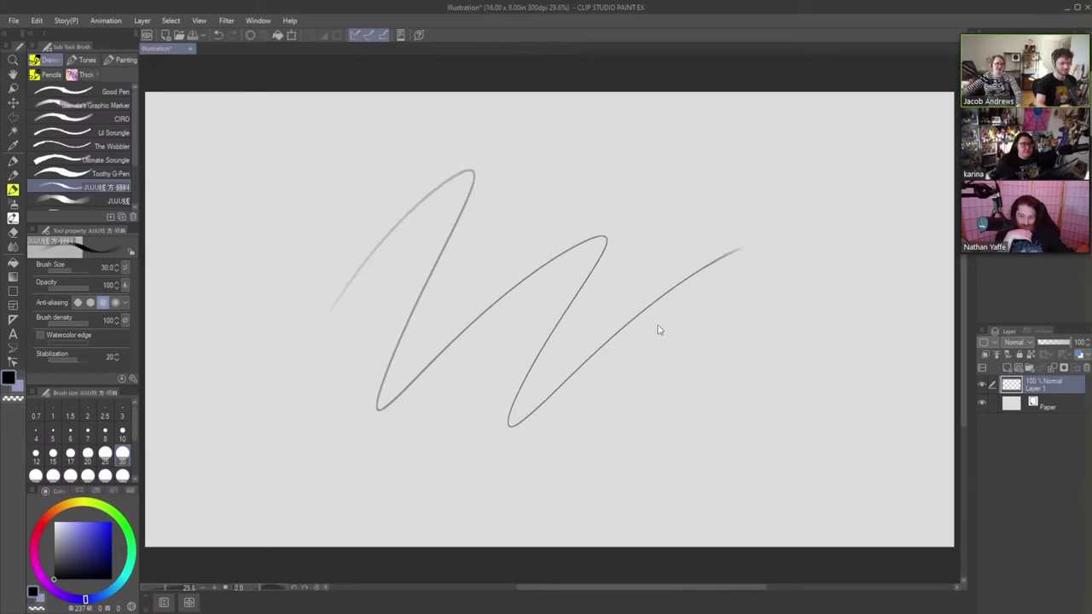
{"action": "key", "text": "ctrl+z"}
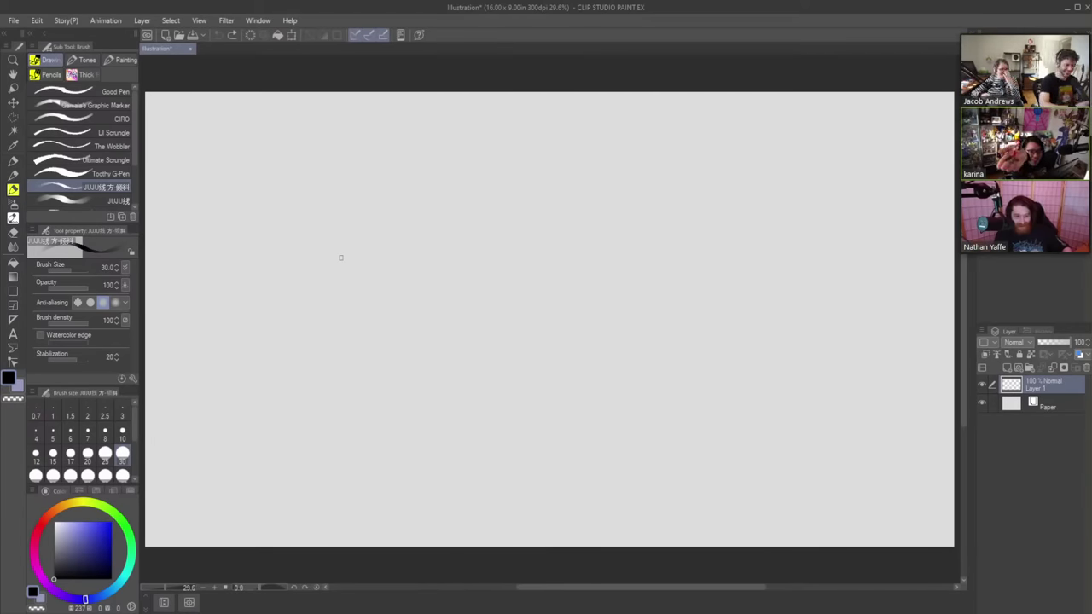
- Sketch an oval head in the canvas's left half with a slanted upper-right loop, a small lower-left loop, and a narrow loop and lines inside
{"action": "mouse_move", "coordinate": [365, 256]}
{"action": "left_mouse_down"}
{"action": "mouse_move", "coordinate": [284, 281]}
{"action": "mouse_move", "coordinate": [341, 245]}
{"action": "left_mouse_up"}
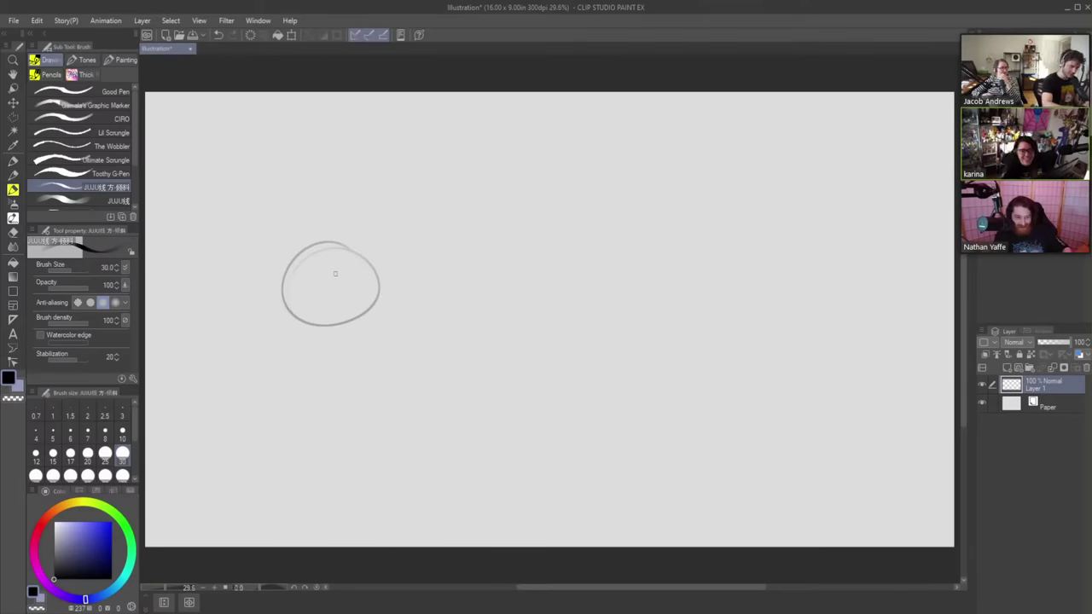
{"action": "left_click_drag", "start_coordinate": [333, 271], "coordinate": [339, 272]}
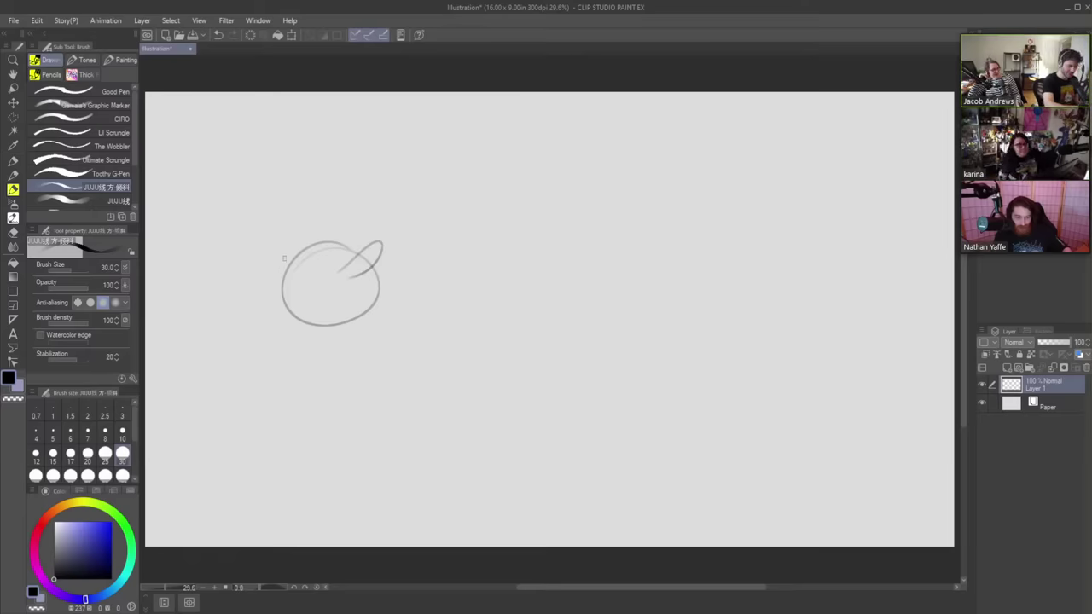
{"action": "mouse_move", "coordinate": [282, 295]}
{"action": "left_mouse_down"}
{"action": "mouse_move", "coordinate": [269, 317]}
{"action": "mouse_move", "coordinate": [291, 322]}
{"action": "left_mouse_up"}
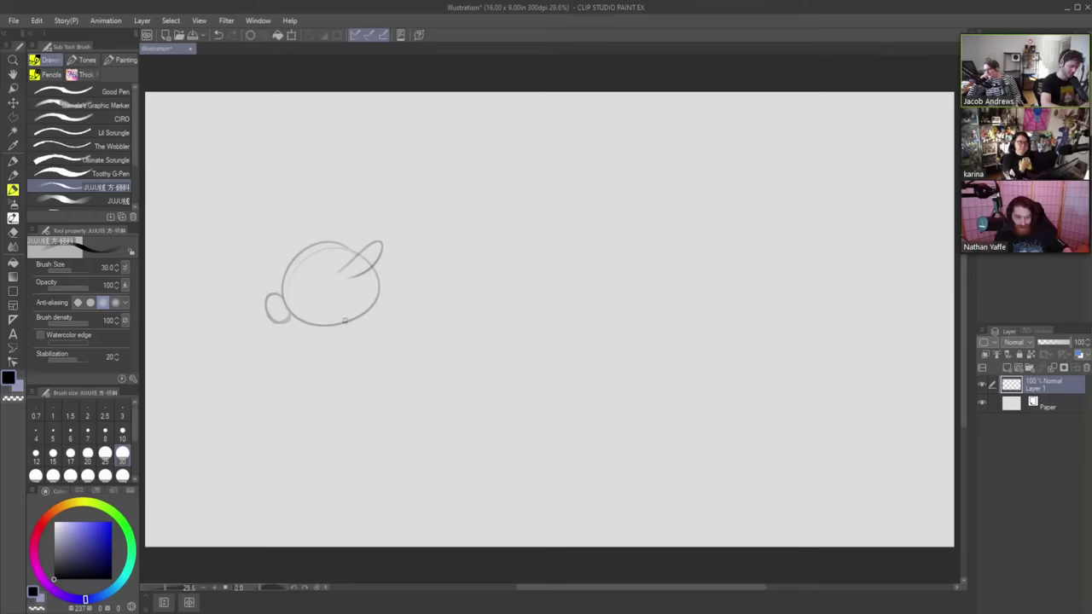
{"action": "mouse_move", "coordinate": [347, 322]}
{"action": "left_mouse_down"}
{"action": "mouse_move", "coordinate": [347, 307]}
{"action": "mouse_move", "coordinate": [344, 326]}
{"action": "left_mouse_up"}
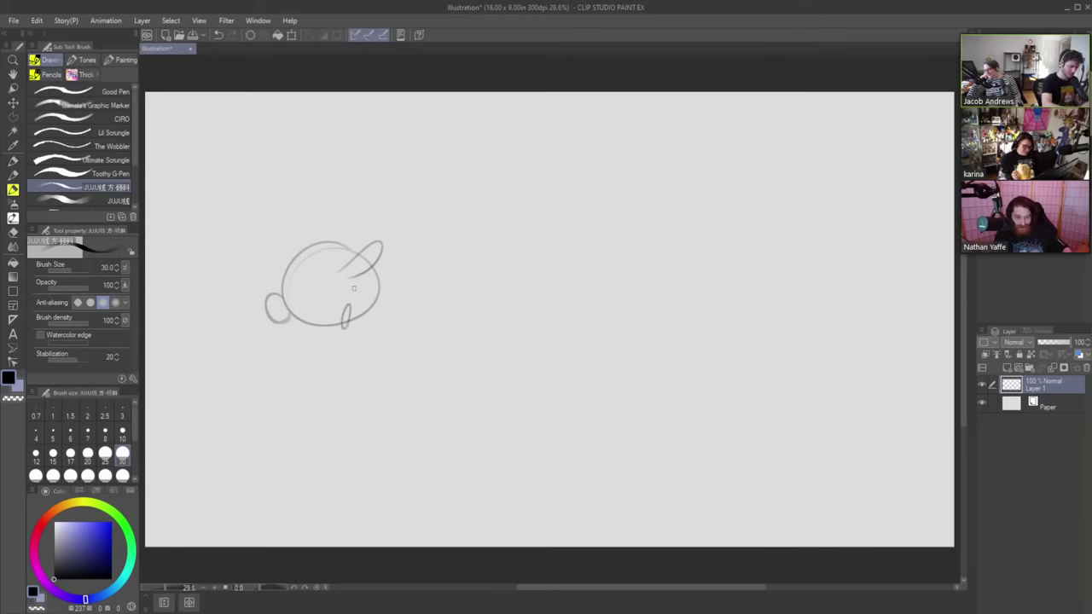
{"action": "mouse_move", "coordinate": [353, 279]}
{"action": "left_mouse_down"}
{"action": "mouse_move", "coordinate": [349, 298]}
{"action": "mouse_move", "coordinate": [324, 287]}
{"action": "mouse_move", "coordinate": [325, 324]}
{"action": "left_mouse_up"}
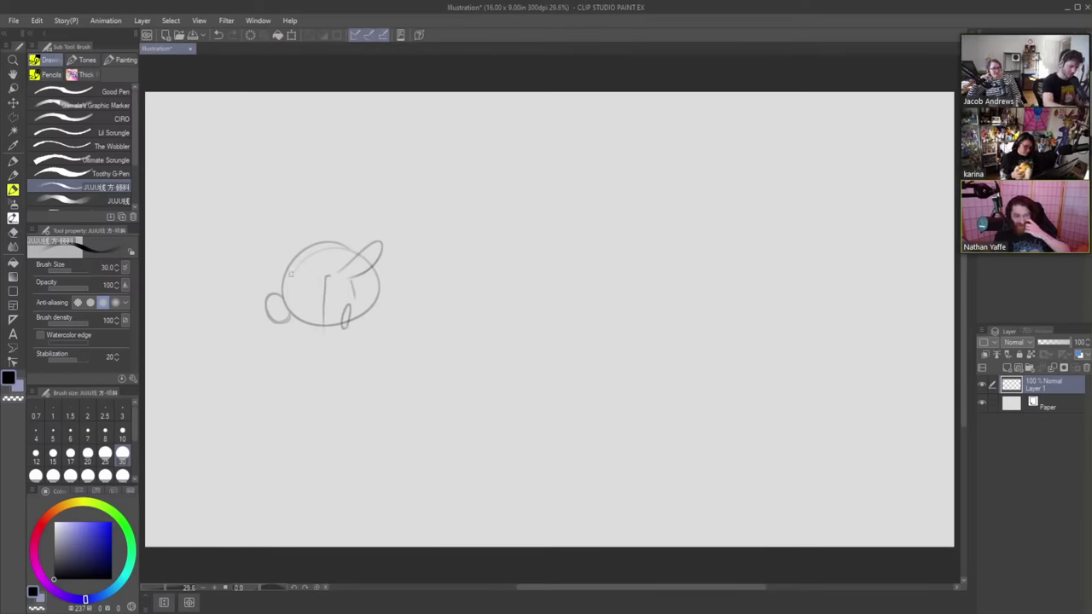
- Sketch two small almond-shaped eyes with dark pupils on the upper part of the oval head, redoing the first eye outline
{"action": "mouse_move", "coordinate": [305, 270]}
{"action": "left_mouse_down"}
{"action": "mouse_move", "coordinate": [289, 275]}
{"action": "mouse_move", "coordinate": [312, 259]}
{"action": "mouse_move", "coordinate": [318, 271]}
{"action": "left_mouse_up"}
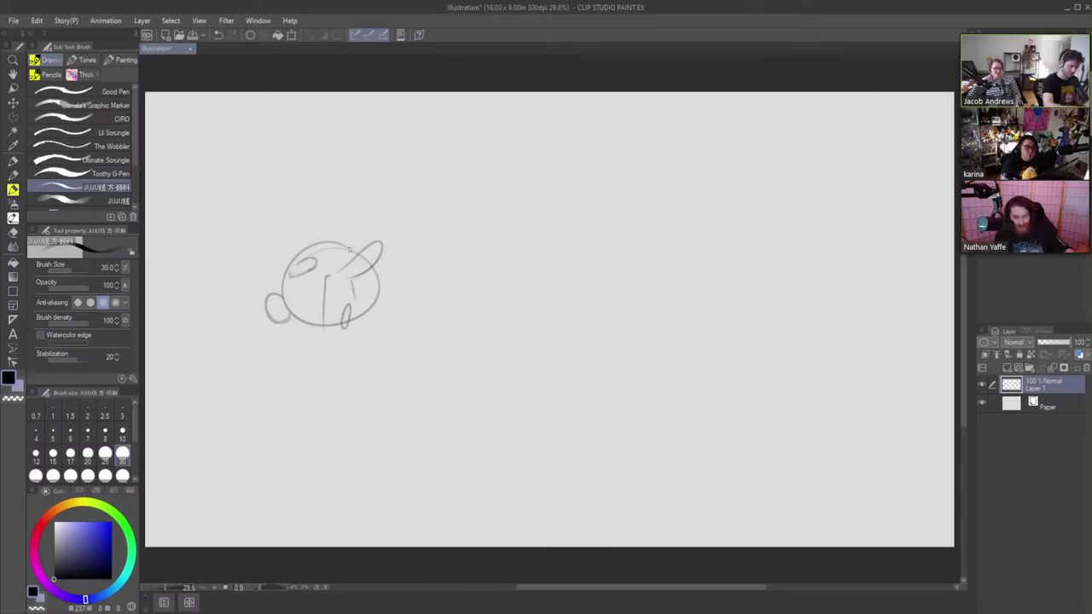
{"action": "key", "text": "ctrl+z"}
{"action": "key", "text": "ctrl+z"}
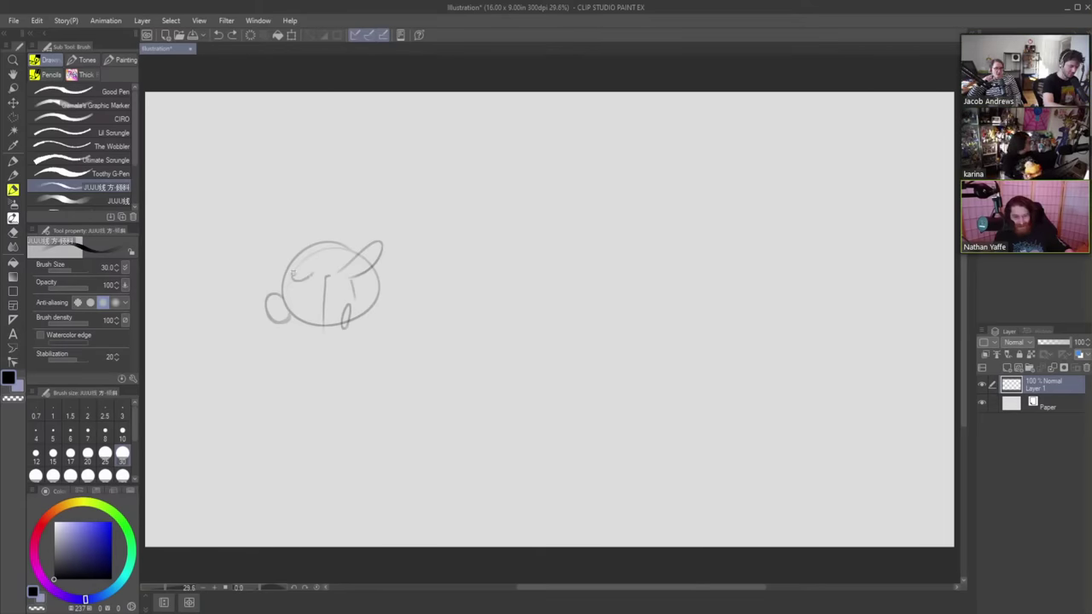
{"action": "mouse_move", "coordinate": [300, 268]}
{"action": "left_mouse_down"}
{"action": "mouse_move", "coordinate": [357, 255]}
{"action": "mouse_move", "coordinate": [299, 273]}
{"action": "left_mouse_up"}
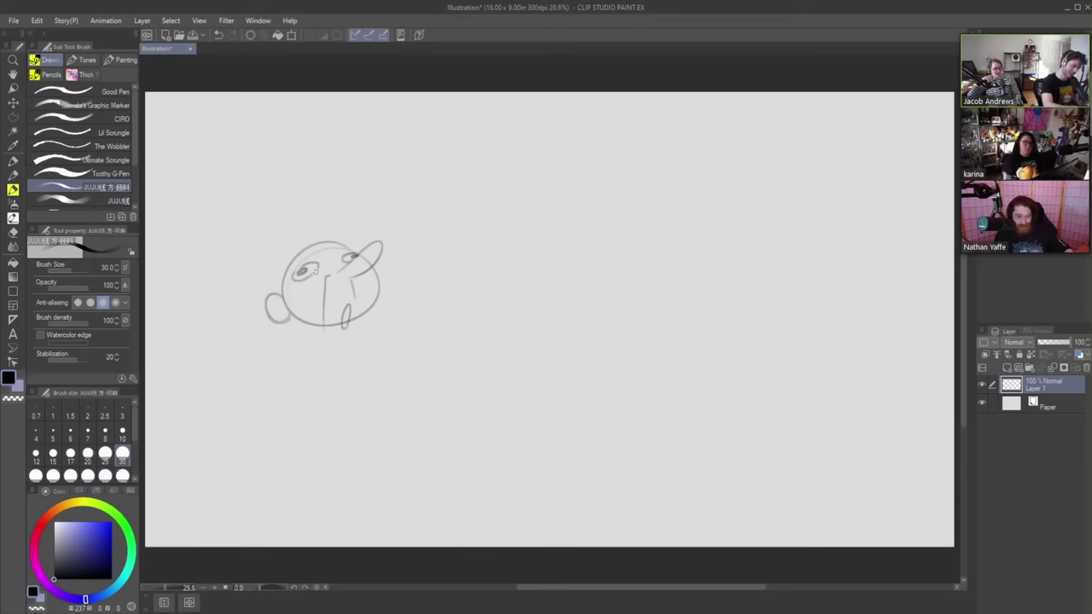
- Add an eye bag, a crease above the mouth, worried eyebrows and an outer cheek line to the round head
{"action": "left_click_drag", "start_coordinate": [318, 267], "coordinate": [311, 276]}
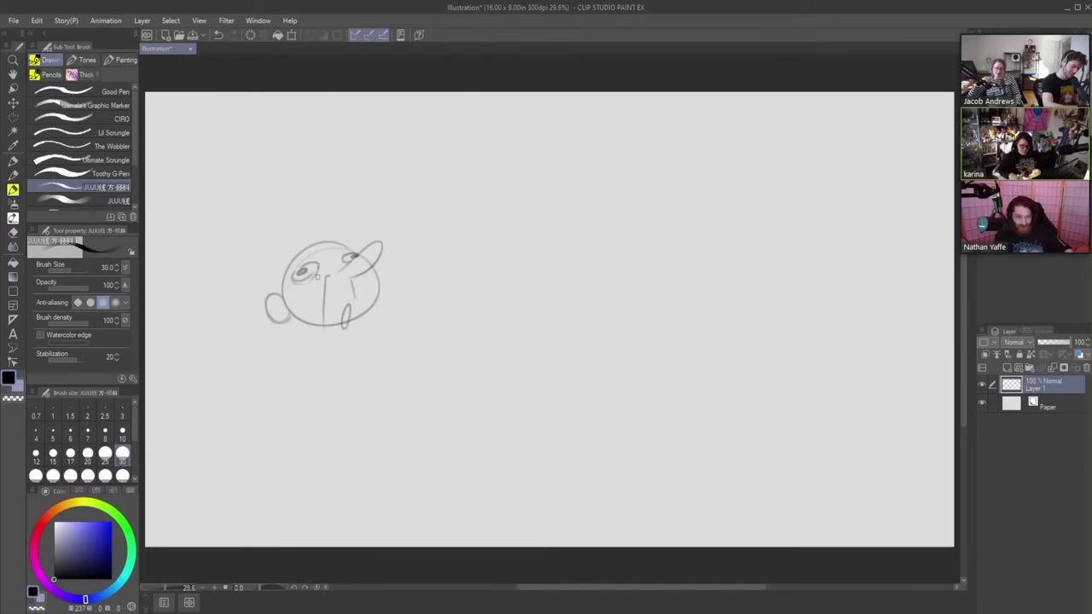
{"action": "mouse_move", "coordinate": [315, 273]}
{"action": "left_mouse_down"}
{"action": "mouse_move", "coordinate": [334, 254]}
{"action": "mouse_move", "coordinate": [346, 301]}
{"action": "left_mouse_up"}
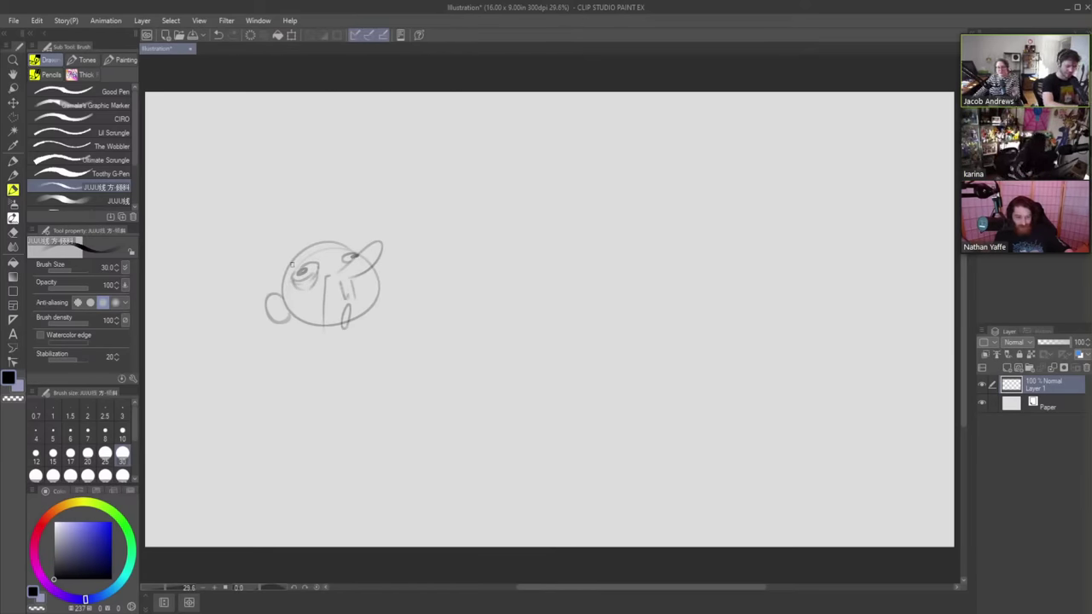
{"action": "mouse_move", "coordinate": [290, 264]}
{"action": "left_mouse_down"}
{"action": "mouse_move", "coordinate": [346, 245]}
{"action": "mouse_move", "coordinate": [301, 249]}
{"action": "left_mouse_up"}
{"action": "key", "text": "ctrl+z"}
{"action": "key", "text": "ctrl+z"}
{"action": "key", "text": "ctrl+z"}
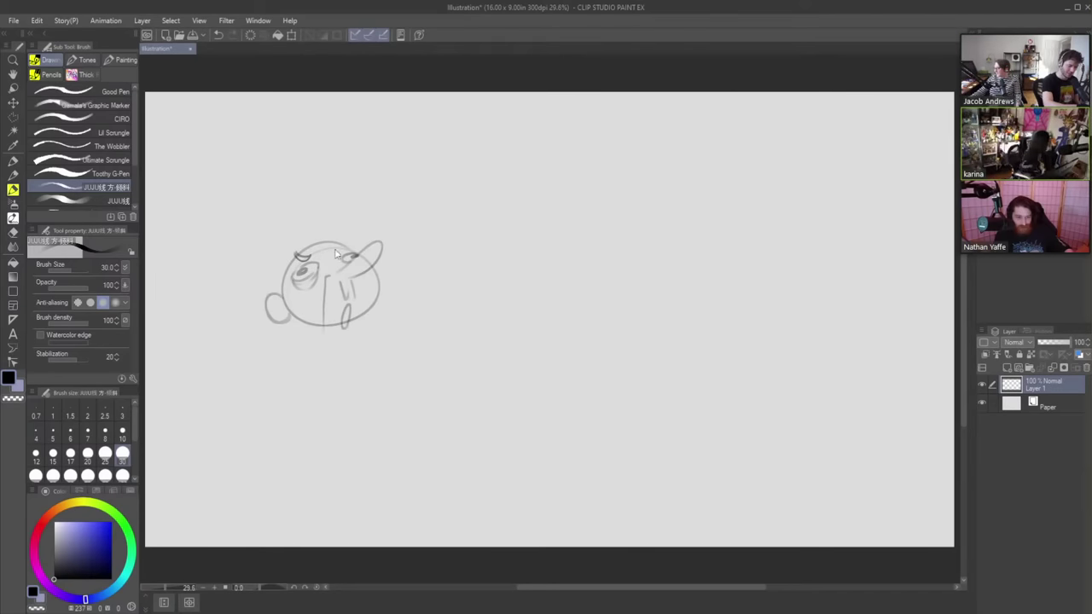
{"action": "key", "text": "ctrl+z"}
{"action": "key", "text": "ctrl+z"}
{"action": "mouse_move", "coordinate": [294, 255]}
{"action": "left_mouse_down"}
{"action": "mouse_move", "coordinate": [317, 261]}
{"action": "mouse_move", "coordinate": [354, 242]}
{"action": "mouse_move", "coordinate": [329, 253]}
{"action": "mouse_move", "coordinate": [363, 332]}
{"action": "left_mouse_up"}
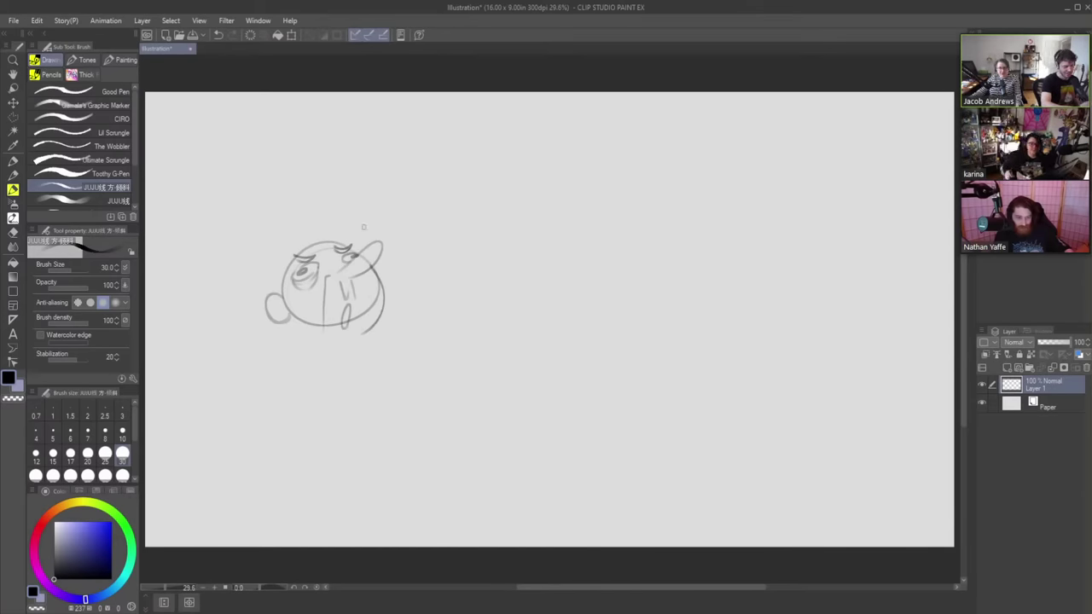
- Erase the lower part of the circular head outline with the hard eraser at size 60
{"action": "key", "text": "e"}
{"action": "key", "text": "bracketright"}
{"action": "key", "text": "bracketright"}
{"action": "key", "text": "bracketright"}
{"action": "key", "text": "bracketright"}
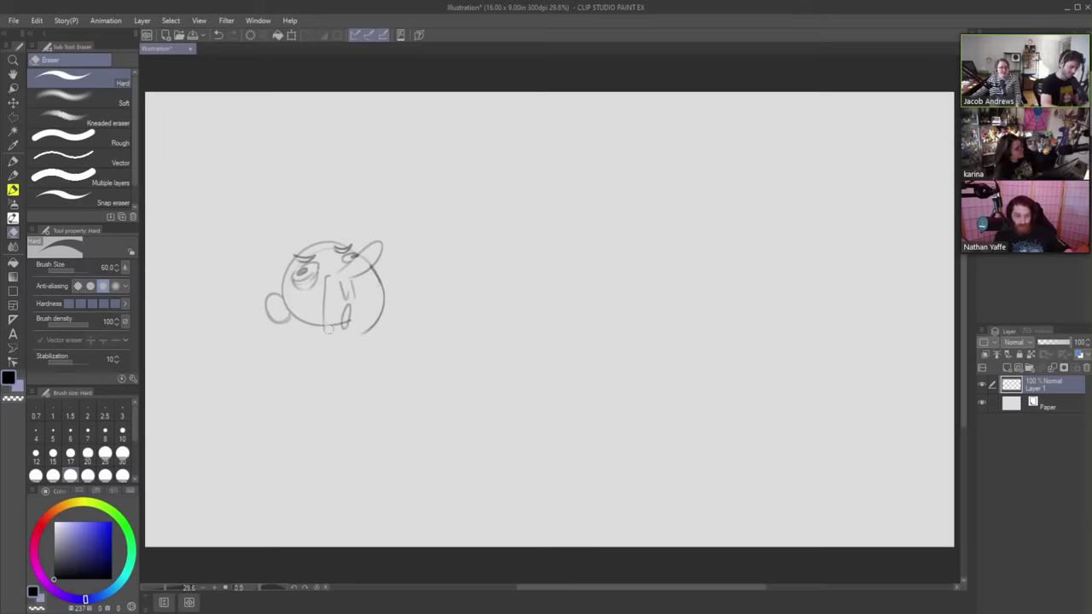
{"action": "left_click_drag", "start_coordinate": [291, 308], "coordinate": [316, 328]}
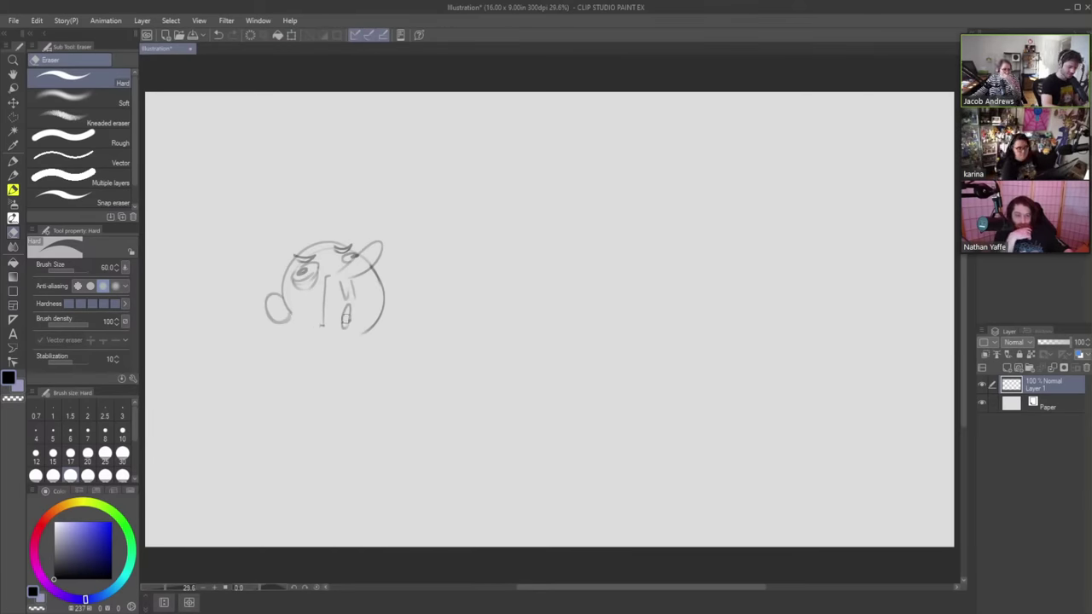
- Shade the inside of the small open mouth and sketch the inner folds of the ear
{"action": "key", "text": "b"}
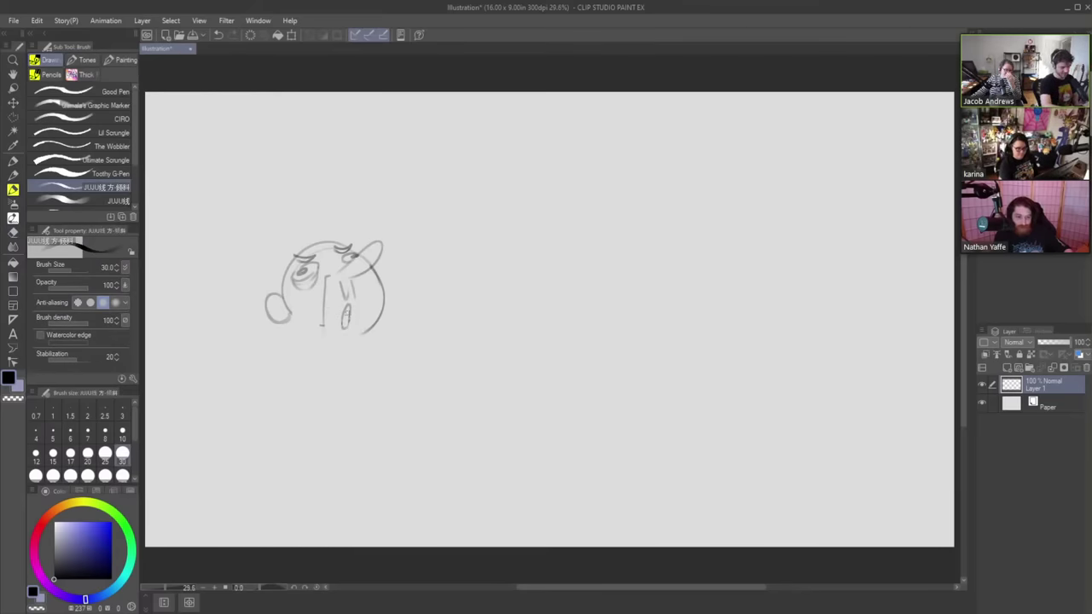
{"action": "left_click_drag", "start_coordinate": [343, 324], "coordinate": [348, 310]}
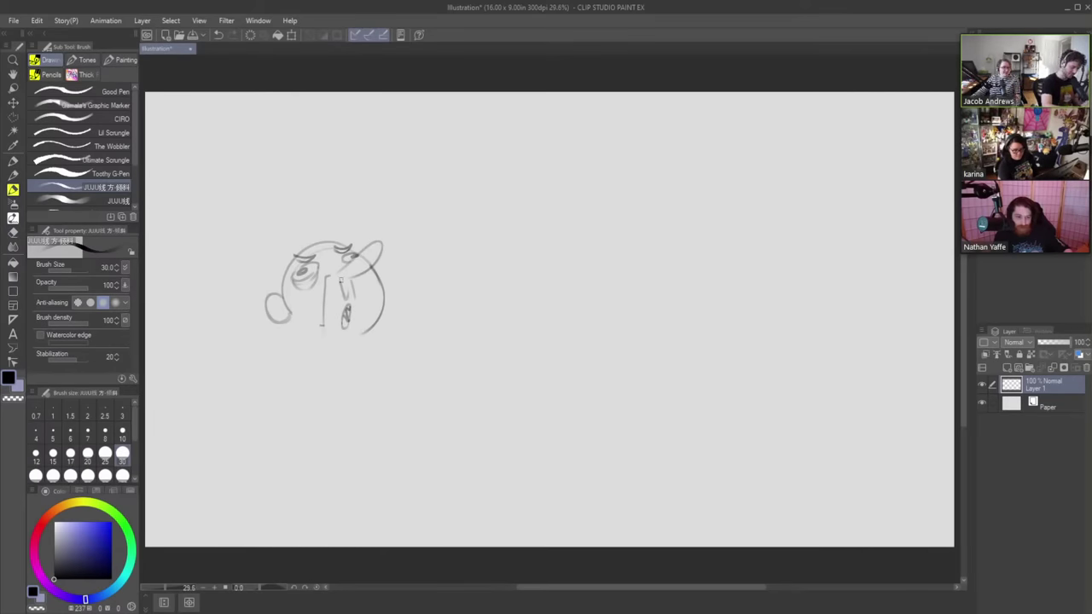
{"action": "left_click_drag", "start_coordinate": [271, 304], "coordinate": [287, 308]}
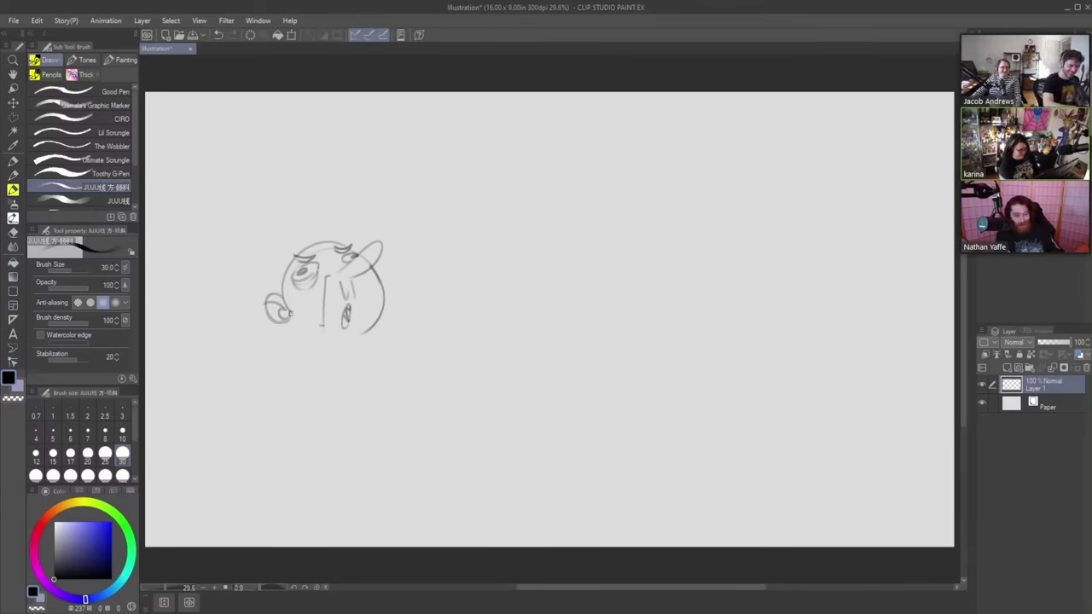
- Draw two rounded jowls along the bottom of the face, from below the ear to the far cheek
{"action": "mouse_move", "coordinate": [287, 312]}
{"action": "left_mouse_down"}
{"action": "mouse_move", "coordinate": [326, 341]}
{"action": "mouse_move", "coordinate": [361, 314]}
{"action": "left_mouse_up"}
{"action": "key", "text": "ctrl+z"}
{"action": "key", "text": "ctrl+z"}
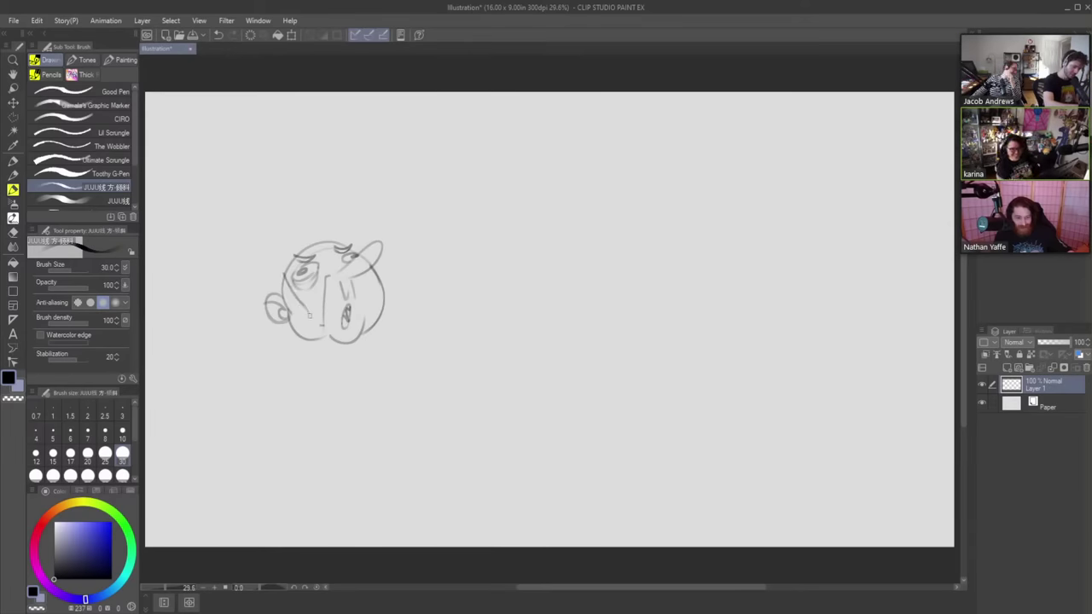
- Draw jagged sideburns on both sides of the face and clean up the nose, erasing the head line crossing it
{"action": "left_click_drag", "start_coordinate": [300, 318], "coordinate": [281, 294]}
{"action": "key", "text": "e"}
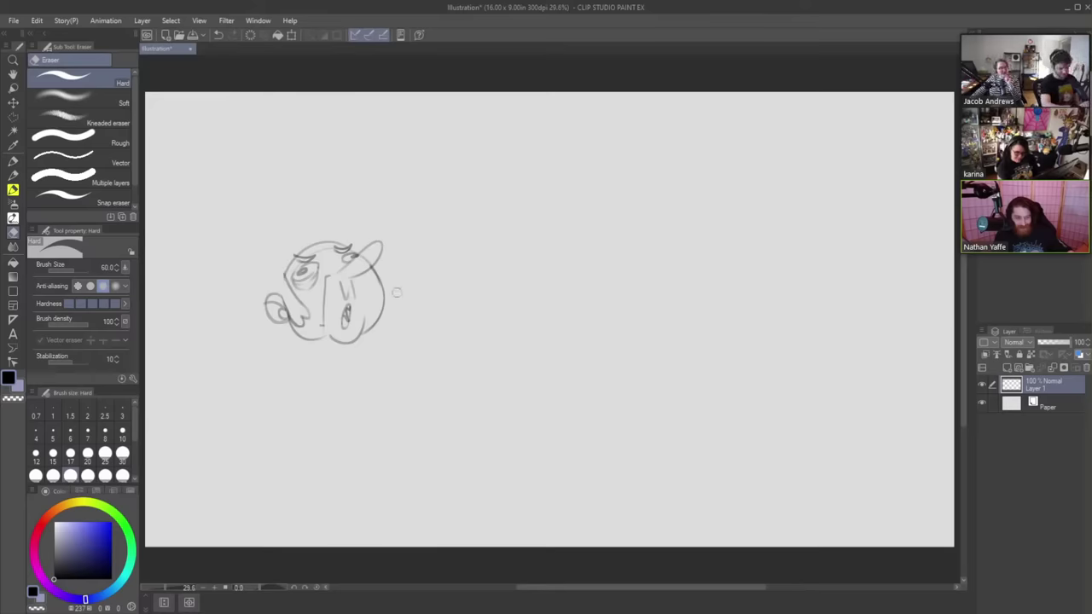
{"action": "key", "text": "b"}
{"action": "mouse_move", "coordinate": [374, 266]}
{"action": "left_mouse_down"}
{"action": "mouse_move", "coordinate": [392, 291]}
{"action": "mouse_move", "coordinate": [385, 303]}
{"action": "left_mouse_up"}
{"action": "key", "text": "ctrl+z"}
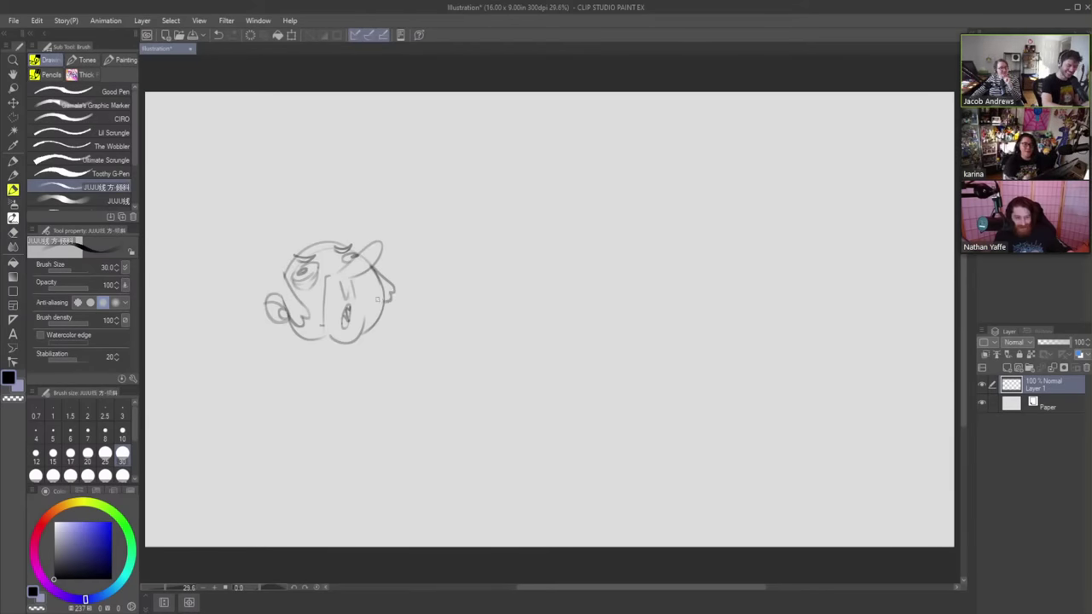
{"action": "key", "text": "e"}
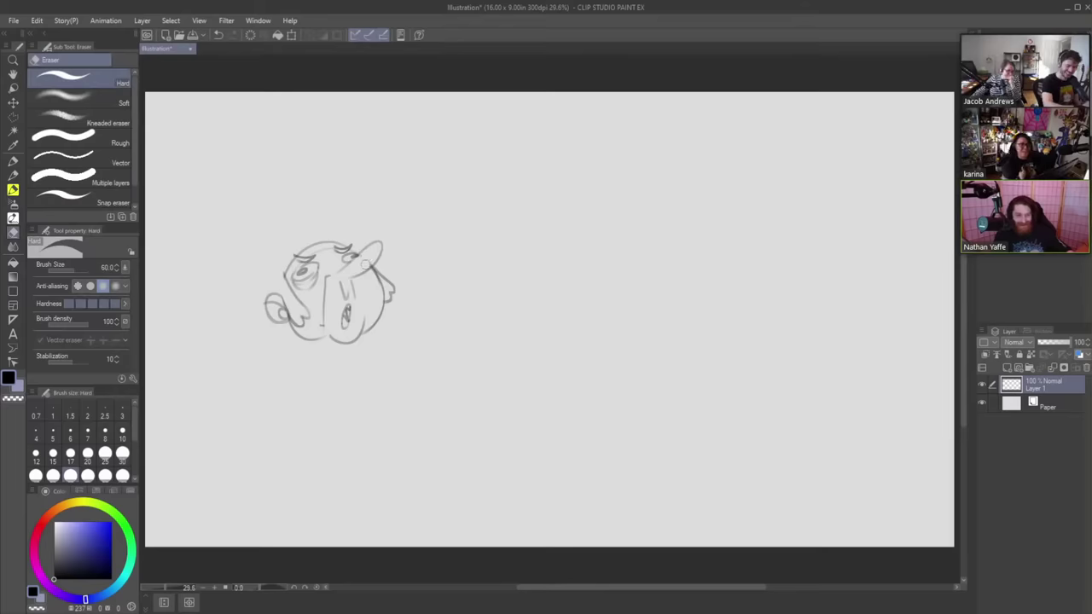
{"action": "key", "text": "b"}
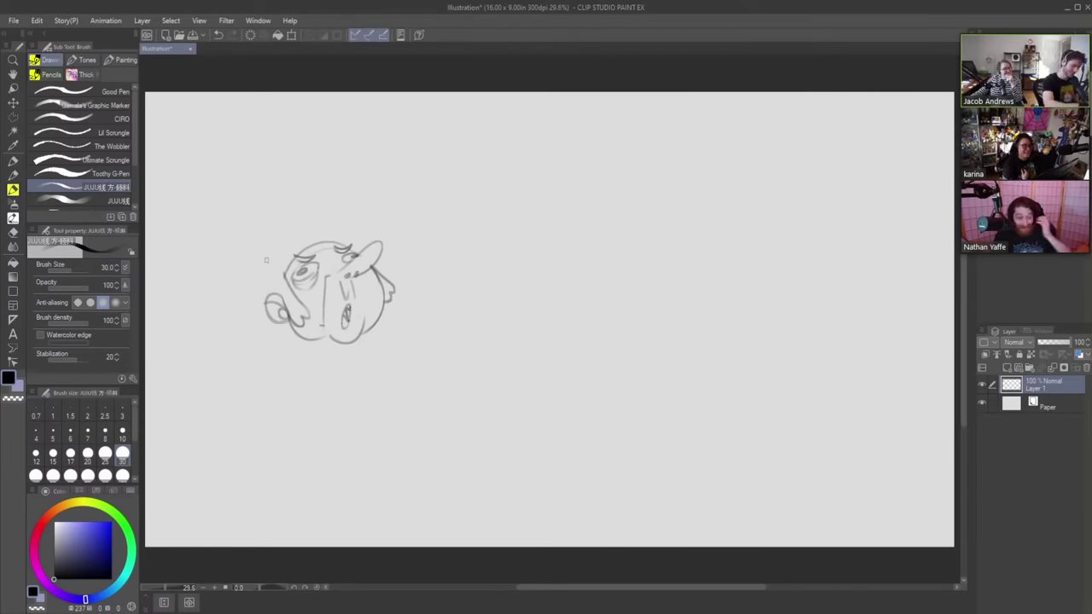
- Redraw the top of the head as a clean curve from the far eyebrow to the near temple
{"action": "left_click_drag", "start_coordinate": [340, 242], "coordinate": [280, 261]}
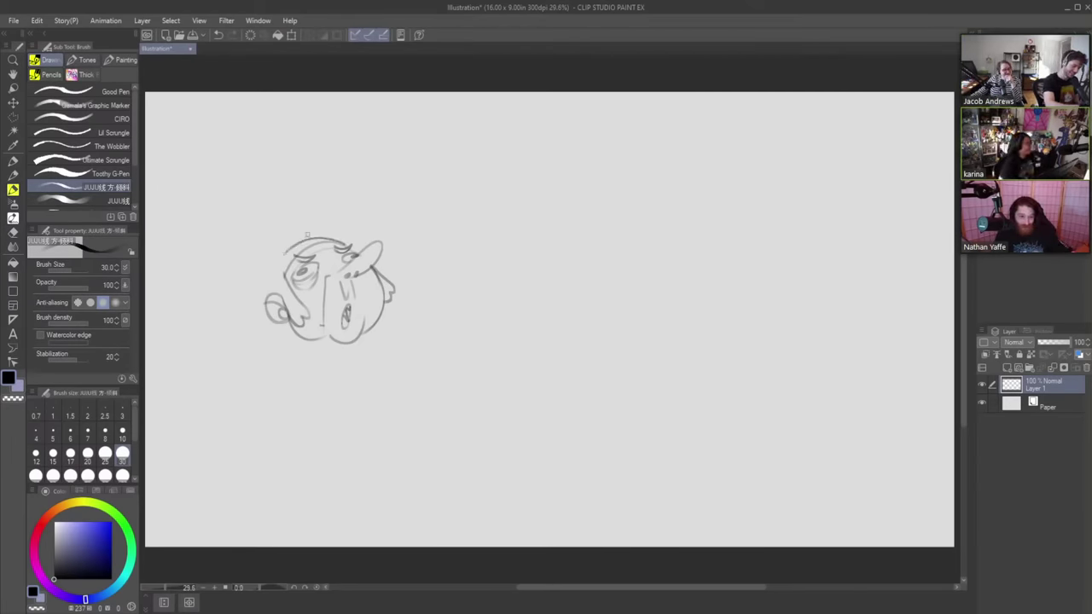
{"action": "key", "text": "ctrl+z"}
{"action": "left_click_drag", "start_coordinate": [344, 247], "coordinate": [281, 263]}
{"action": "key", "text": "e"}
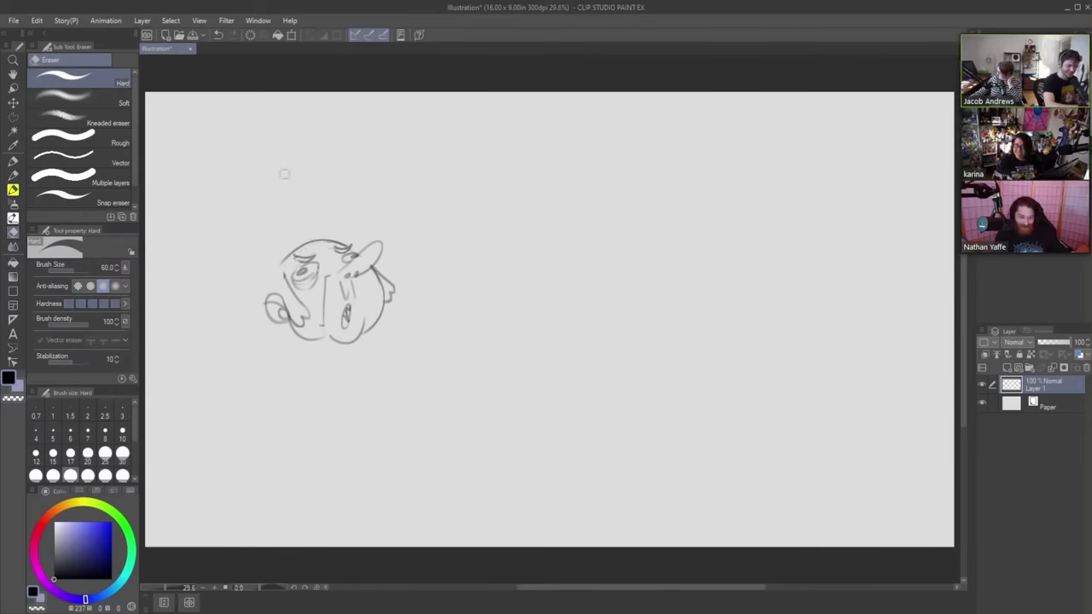
{"action": "key", "text": "b"}
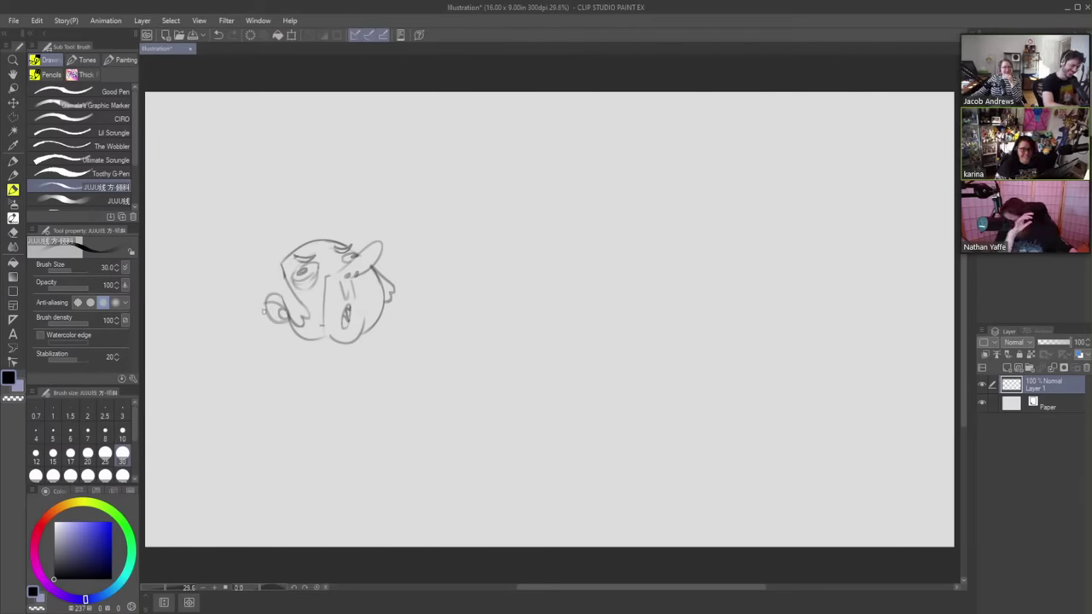
- Draw puffy, curly hair behind the ear and a small curly tuft above the nose
{"action": "mouse_move", "coordinate": [264, 311]}
{"action": "left_mouse_down"}
{"action": "mouse_move", "coordinate": [237, 280]}
{"action": "mouse_move", "coordinate": [253, 273]}
{"action": "left_mouse_up"}
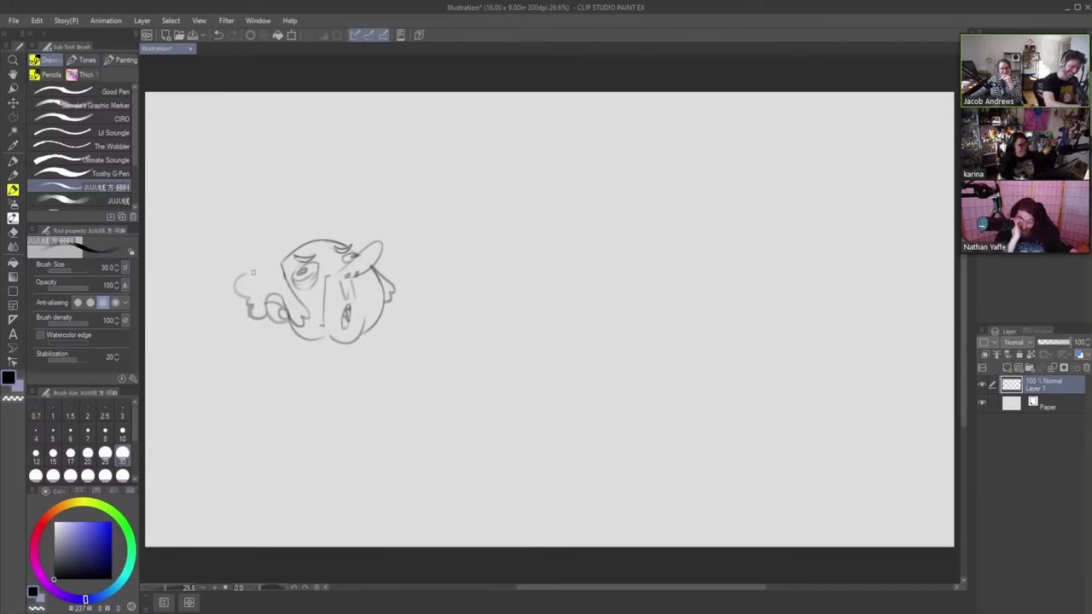
{"action": "left_click_drag", "start_coordinate": [253, 272], "coordinate": [266, 259]}
{"action": "mouse_move", "coordinate": [348, 242]}
{"action": "left_mouse_down"}
{"action": "mouse_move", "coordinate": [357, 232]}
{"action": "mouse_move", "coordinate": [373, 241]}
{"action": "mouse_move", "coordinate": [373, 268]}
{"action": "left_mouse_up"}
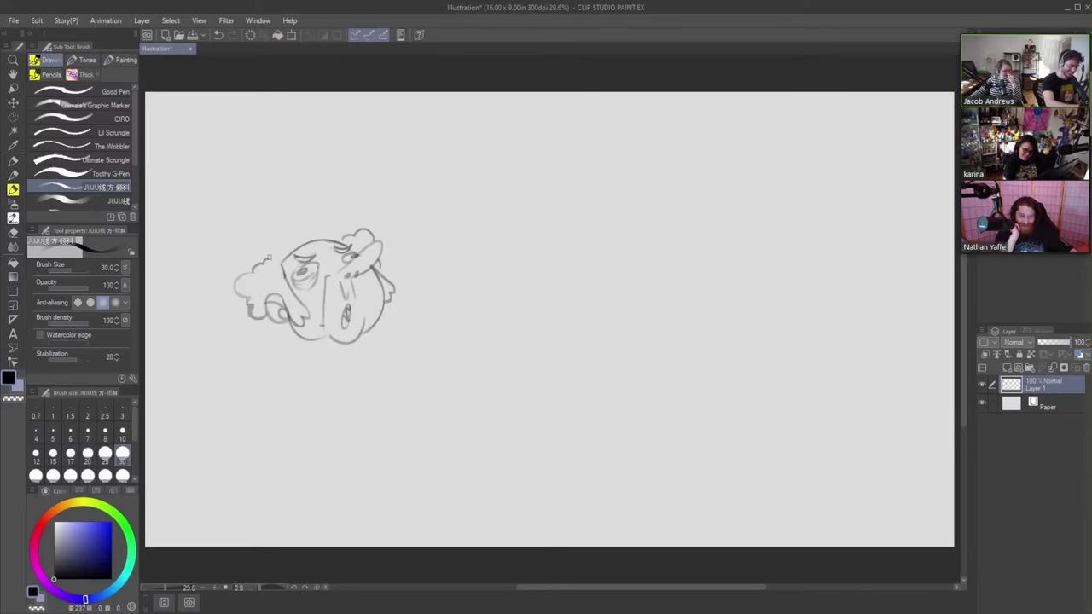
- Sketch a tilted top hat with a curved brim, tall crown and hatband, shading the underside of the brim
{"action": "mouse_move", "coordinate": [268, 258]}
{"action": "left_mouse_down"}
{"action": "mouse_move", "coordinate": [270, 214]}
{"action": "mouse_move", "coordinate": [299, 200]}
{"action": "mouse_move", "coordinate": [284, 198]}
{"action": "mouse_move", "coordinate": [333, 180]}
{"action": "mouse_move", "coordinate": [319, 236]}
{"action": "mouse_move", "coordinate": [317, 194]}
{"action": "left_mouse_up"}
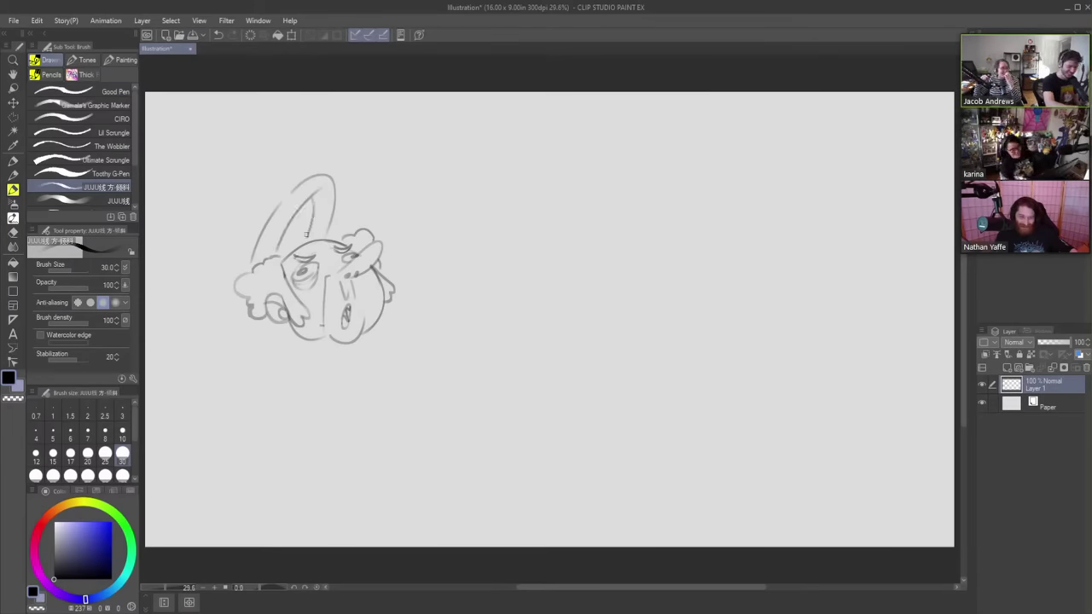
{"action": "mouse_move", "coordinate": [287, 201]}
{"action": "left_mouse_down"}
{"action": "mouse_move", "coordinate": [215, 168]}
{"action": "mouse_move", "coordinate": [235, 168]}
{"action": "mouse_move", "coordinate": [193, 186]}
{"action": "mouse_move", "coordinate": [214, 236]}
{"action": "mouse_move", "coordinate": [175, 236]}
{"action": "mouse_move", "coordinate": [256, 261]}
{"action": "left_mouse_up"}
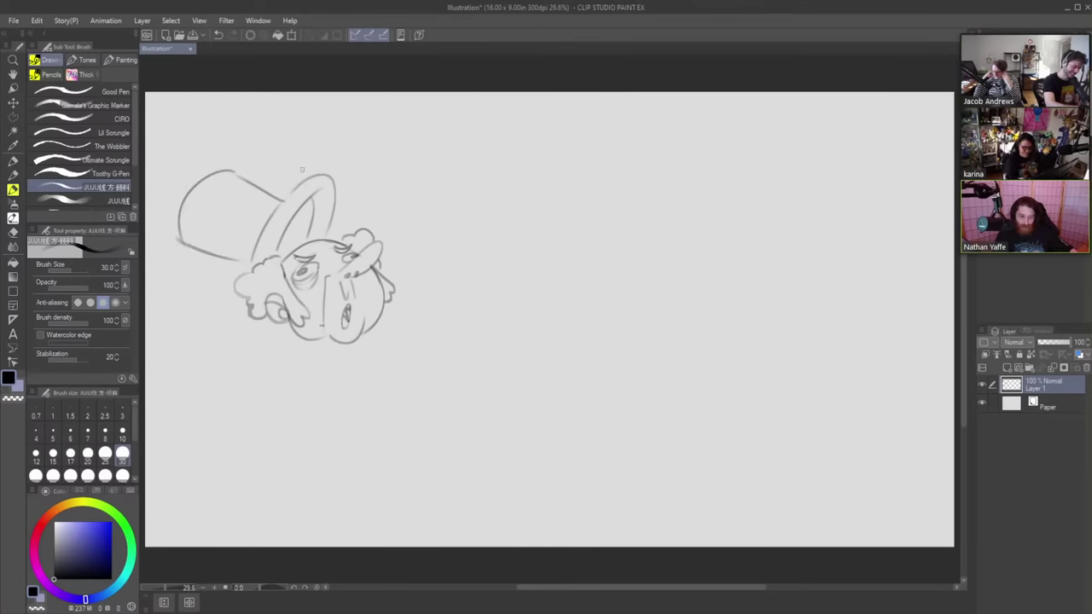
{"action": "left_click_drag", "start_coordinate": [242, 255], "coordinate": [269, 199]}
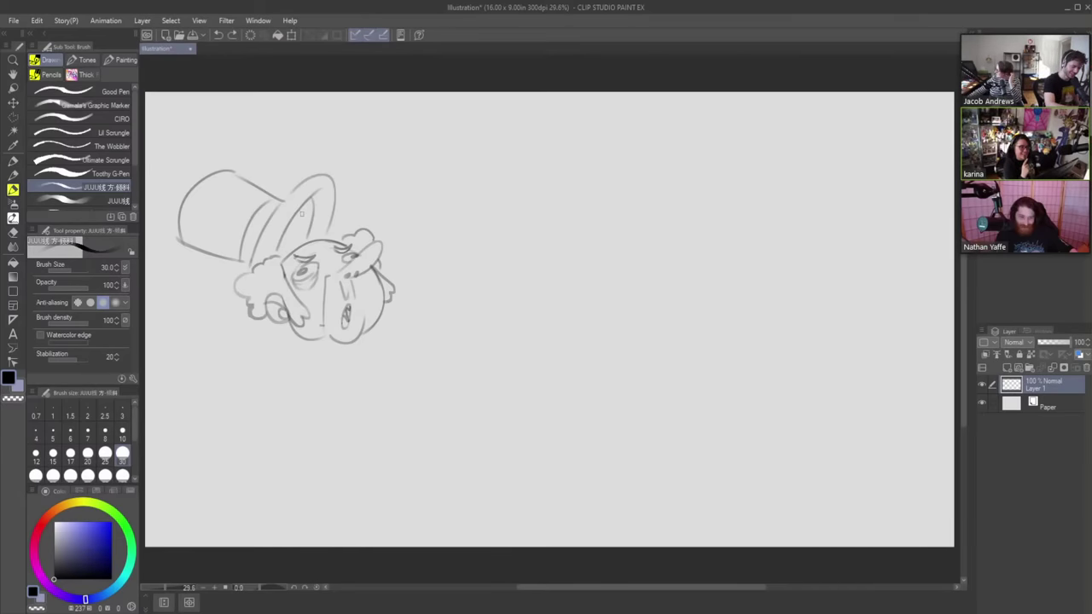
{"action": "mouse_move", "coordinate": [299, 210]}
{"action": "left_mouse_down"}
{"action": "mouse_move", "coordinate": [286, 249]}
{"action": "mouse_move", "coordinate": [304, 204]}
{"action": "left_mouse_up"}
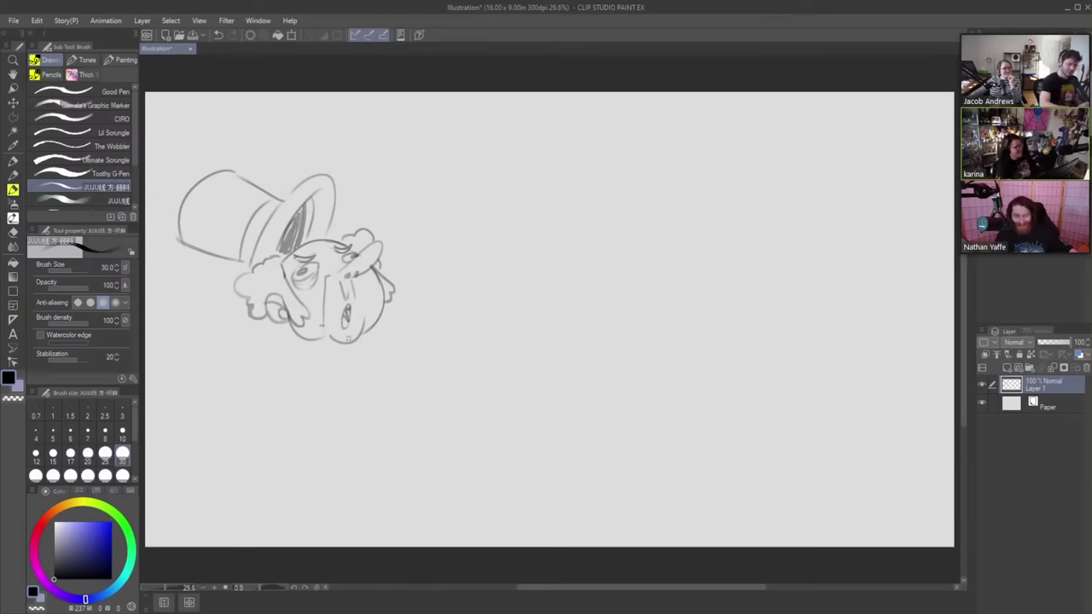
{"action": "mouse_move", "coordinate": [293, 334]}
{"action": "left_mouse_down"}
{"action": "mouse_move", "coordinate": [290, 362]}
{"action": "mouse_move", "coordinate": [328, 430]}
{"action": "left_mouse_up"}
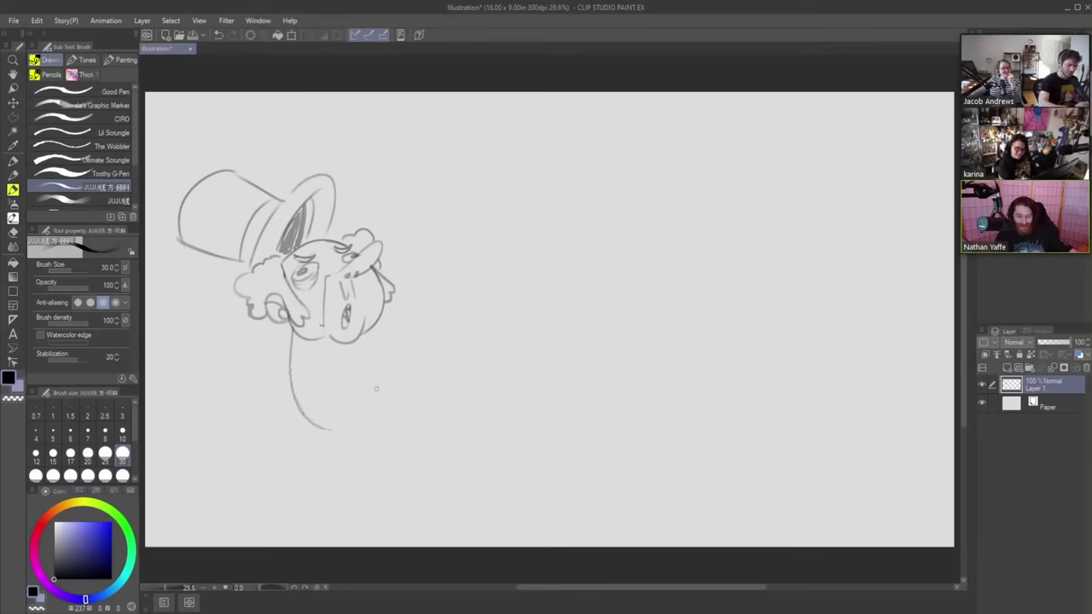
{"action": "key", "text": "ctrl+z"}
{"action": "key", "text": "ctrl+z"}
{"action": "mouse_move", "coordinate": [287, 323]}
{"action": "left_mouse_down"}
{"action": "mouse_move", "coordinate": [299, 399]}
{"action": "mouse_move", "coordinate": [359, 416]}
{"action": "left_mouse_up"}
{"action": "key", "text": "ctrl+z"}
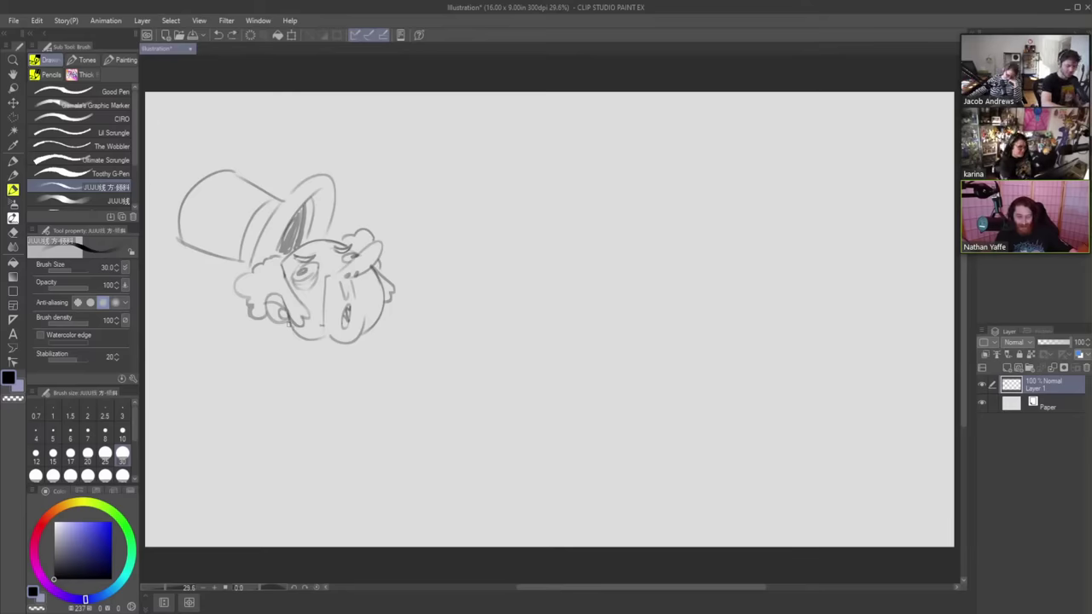
{"action": "left_click_drag", "start_coordinate": [290, 323], "coordinate": [303, 444]}
{"action": "key", "text": "ctrl+z"}
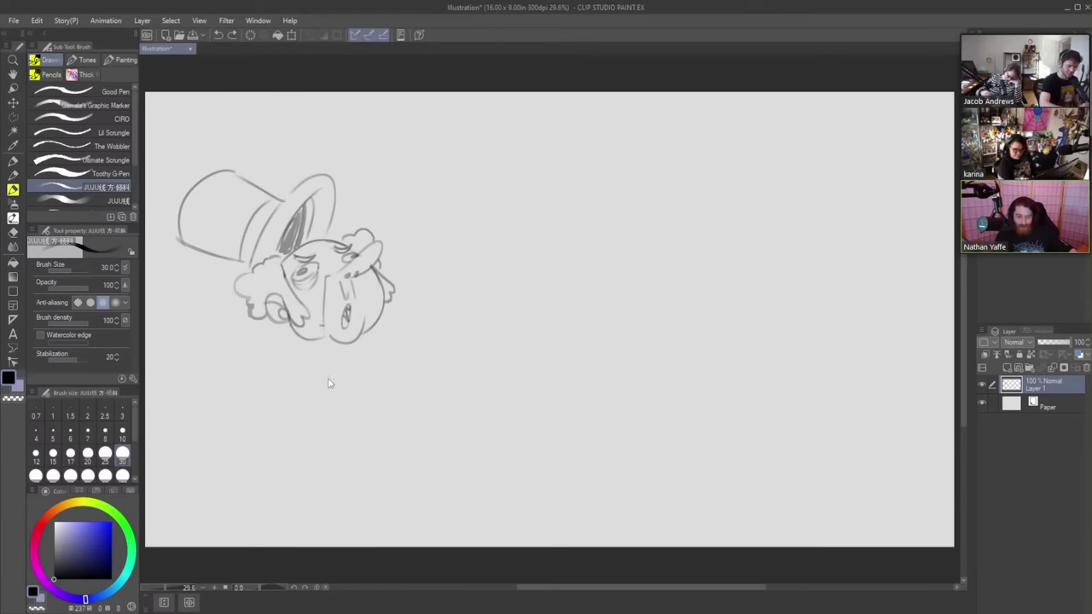
- Sketch a pear-shaped body below the head with bent running legs ending in pointed, heeled shoes on both sides
{"action": "mouse_move", "coordinate": [290, 327]}
{"action": "left_mouse_down"}
{"action": "mouse_move", "coordinate": [323, 377]}
{"action": "mouse_move", "coordinate": [297, 348]}
{"action": "mouse_move", "coordinate": [278, 416]}
{"action": "mouse_move", "coordinate": [324, 462]}
{"action": "mouse_move", "coordinate": [284, 430]}
{"action": "mouse_move", "coordinate": [352, 460]}
{"action": "mouse_move", "coordinate": [413, 384]}
{"action": "mouse_move", "coordinate": [394, 435]}
{"action": "mouse_move", "coordinate": [393, 334]}
{"action": "left_mouse_up"}
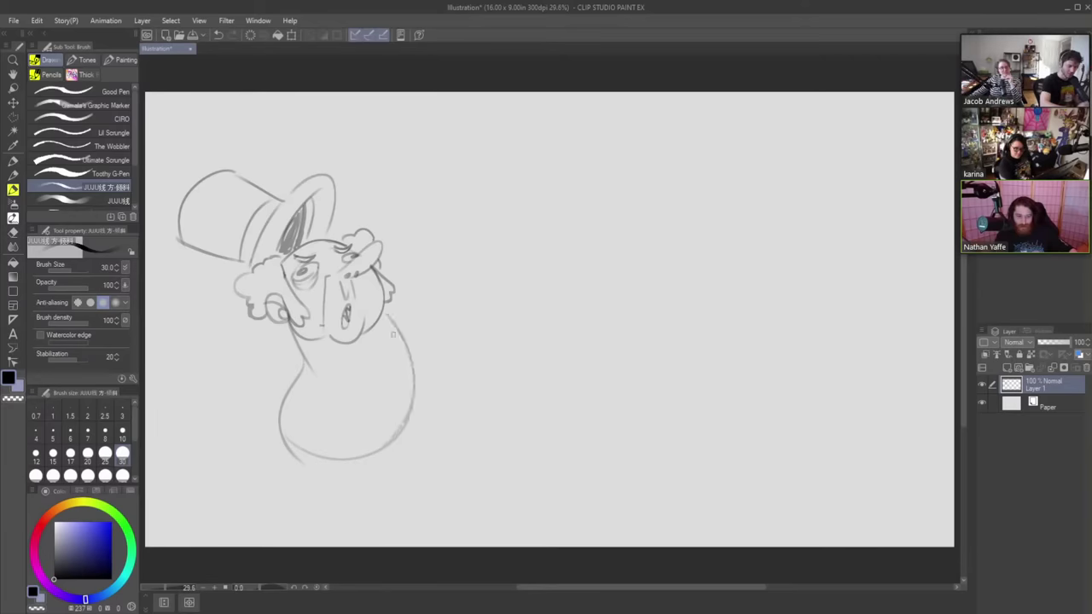
{"action": "left_click_drag", "start_coordinate": [413, 391], "coordinate": [450, 417]}
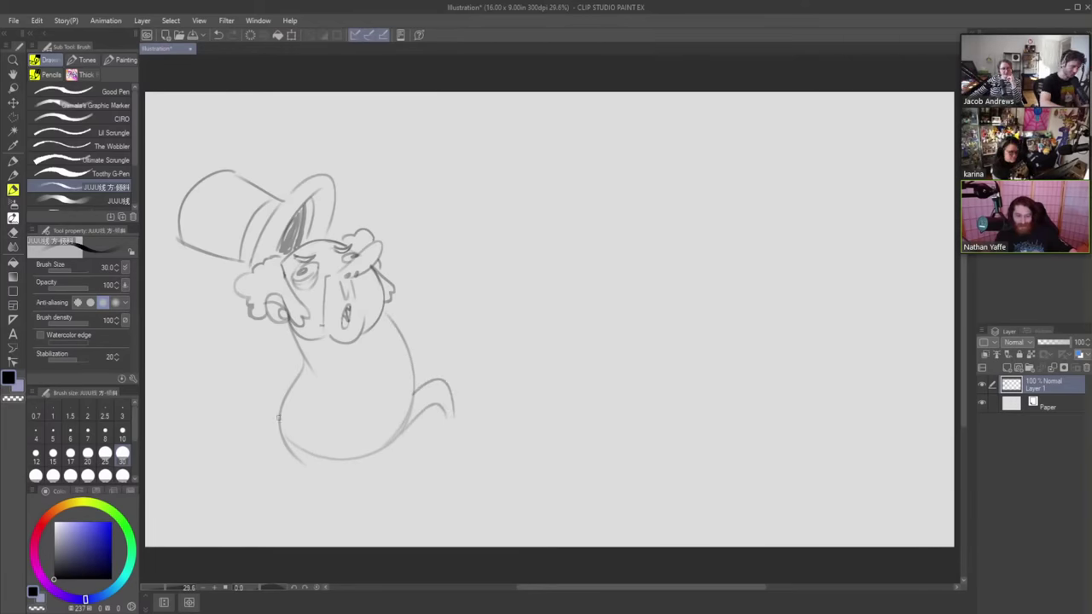
{"action": "mouse_move", "coordinate": [279, 432]}
{"action": "left_mouse_down"}
{"action": "mouse_move", "coordinate": [243, 473]}
{"action": "mouse_move", "coordinate": [234, 449]}
{"action": "mouse_move", "coordinate": [246, 442]}
{"action": "left_mouse_up"}
{"action": "key", "text": "ctrl+z"}
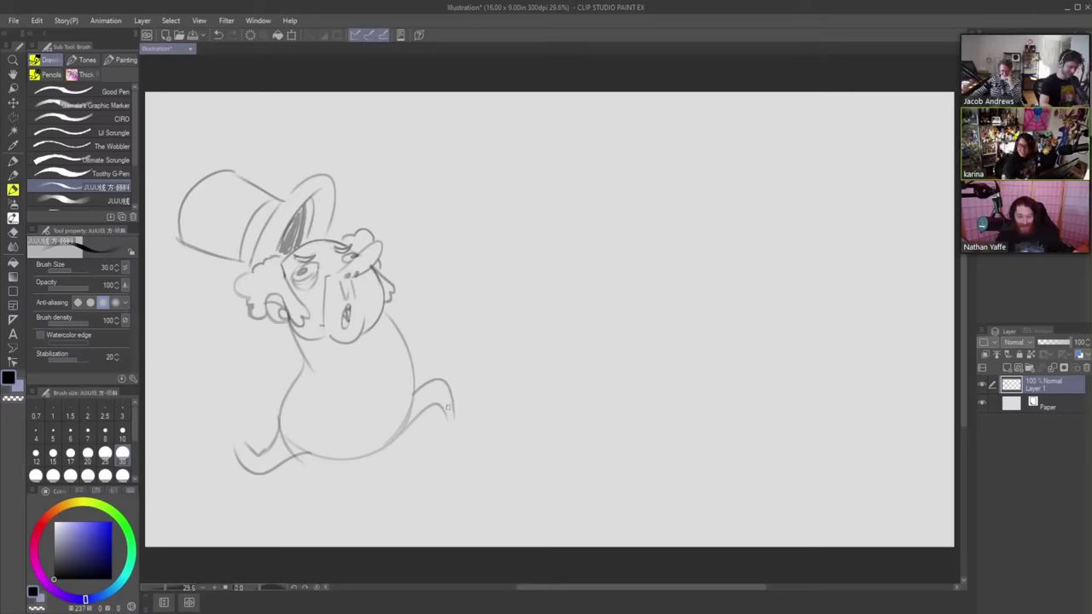
{"action": "mouse_move", "coordinate": [455, 419]}
{"action": "left_mouse_down"}
{"action": "mouse_move", "coordinate": [479, 409]}
{"action": "mouse_move", "coordinate": [451, 435]}
{"action": "mouse_move", "coordinate": [446, 424]}
{"action": "left_mouse_up"}
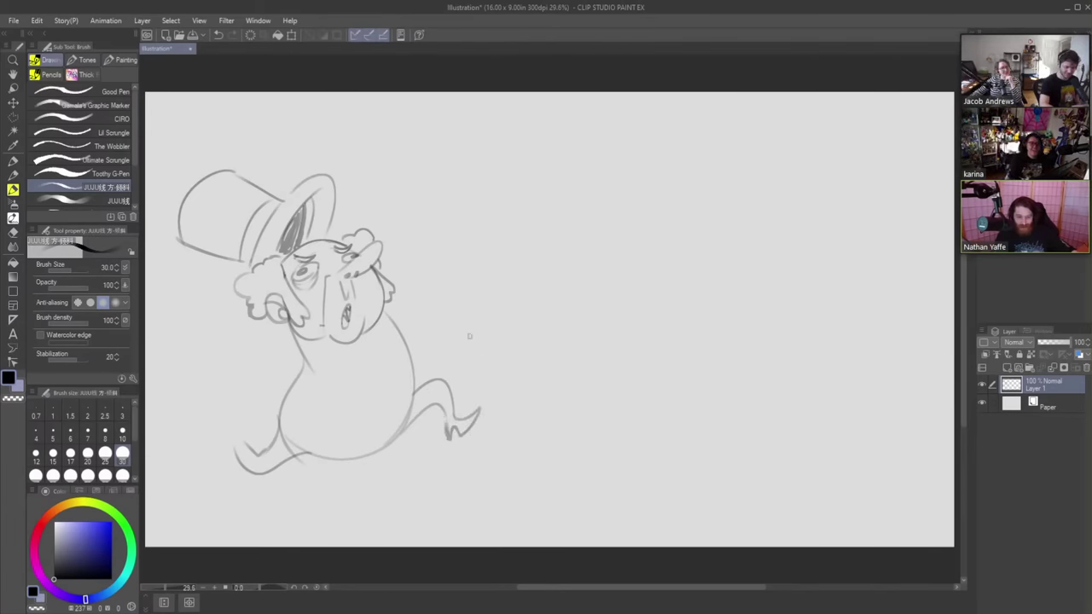
{"action": "mouse_move", "coordinate": [223, 443]}
{"action": "left_mouse_down"}
{"action": "mouse_move", "coordinate": [197, 445]}
{"action": "mouse_move", "coordinate": [226, 427]}
{"action": "mouse_move", "coordinate": [240, 434]}
{"action": "left_mouse_up"}
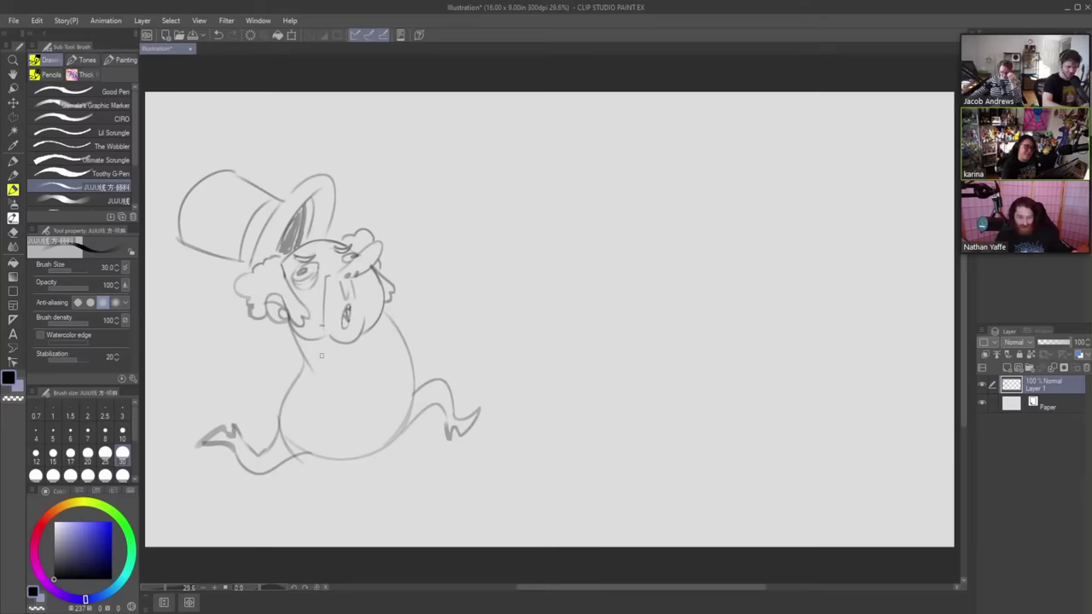
- Sketch the near arm swinging across the chest with a cuff at the wrist, and add sweat drops around the head
{"action": "mouse_move", "coordinate": [321, 356]}
{"action": "left_mouse_down"}
{"action": "mouse_move", "coordinate": [390, 362]}
{"action": "mouse_move", "coordinate": [409, 328]}
{"action": "left_mouse_up"}
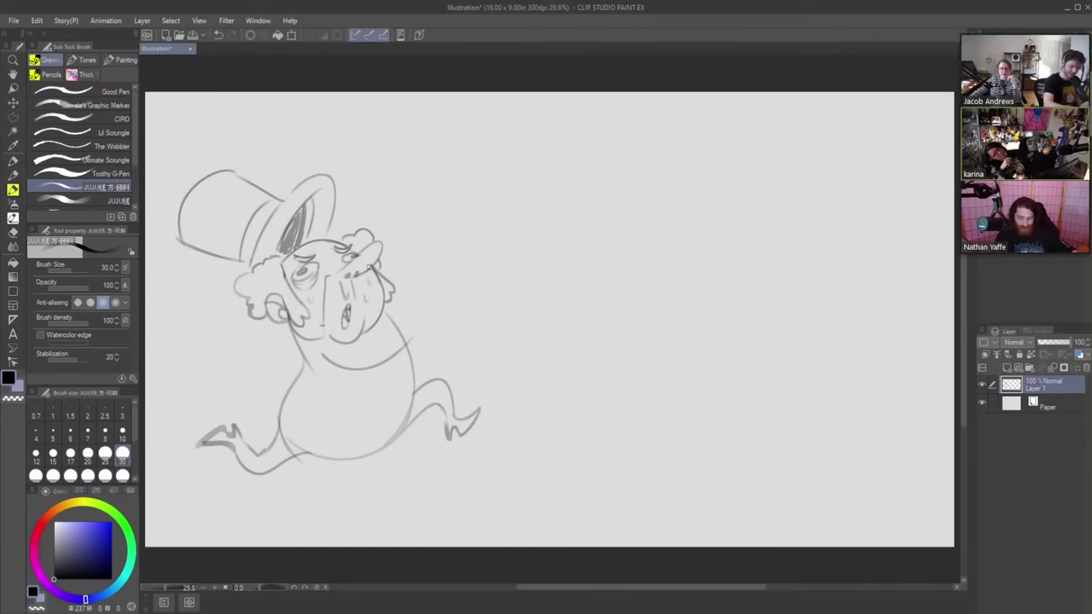
{"action": "mouse_move", "coordinate": [359, 209]}
{"action": "left_mouse_down"}
{"action": "mouse_move", "coordinate": [364, 196]}
{"action": "mouse_move", "coordinate": [382, 199]}
{"action": "left_mouse_up"}
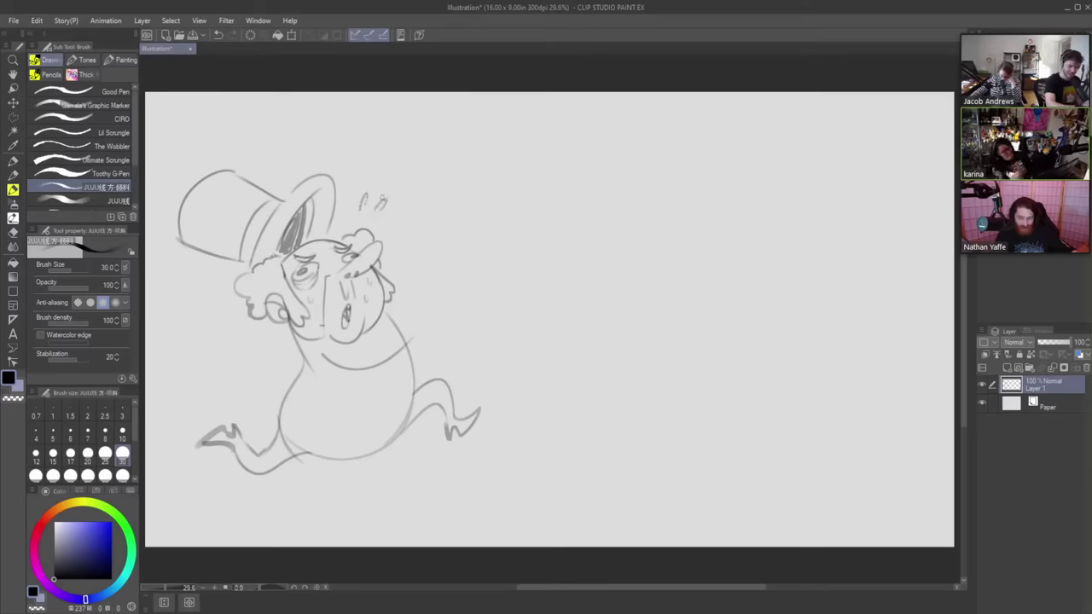
{"action": "left_click_drag", "start_coordinate": [211, 273], "coordinate": [207, 283]}
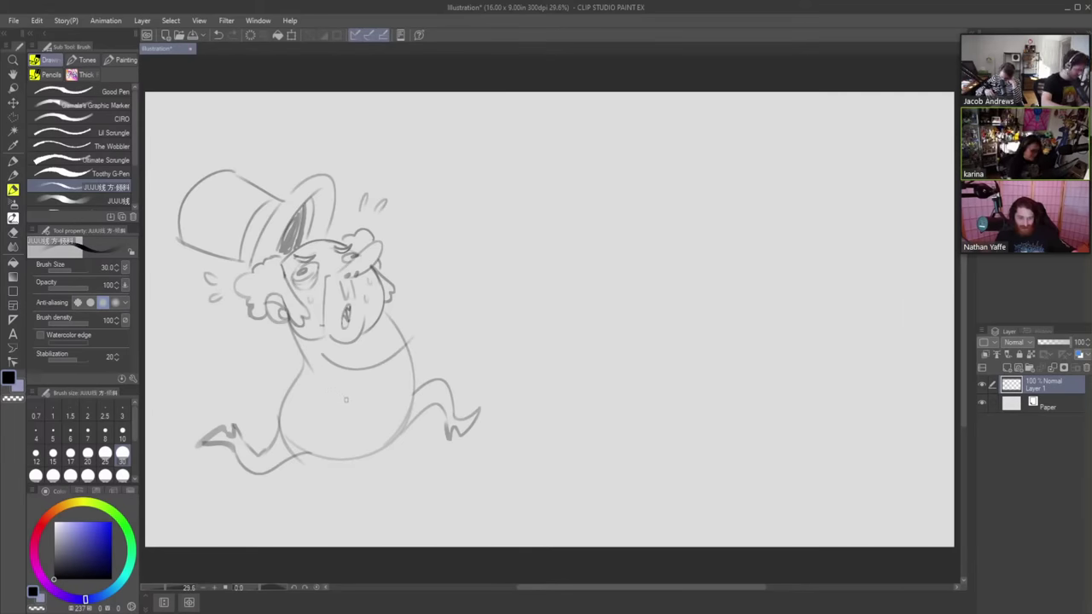
{"action": "mouse_move", "coordinate": [318, 390]}
{"action": "left_mouse_down"}
{"action": "mouse_move", "coordinate": [427, 366]}
{"action": "mouse_move", "coordinate": [418, 336]}
{"action": "mouse_move", "coordinate": [417, 331]}
{"action": "left_mouse_up"}
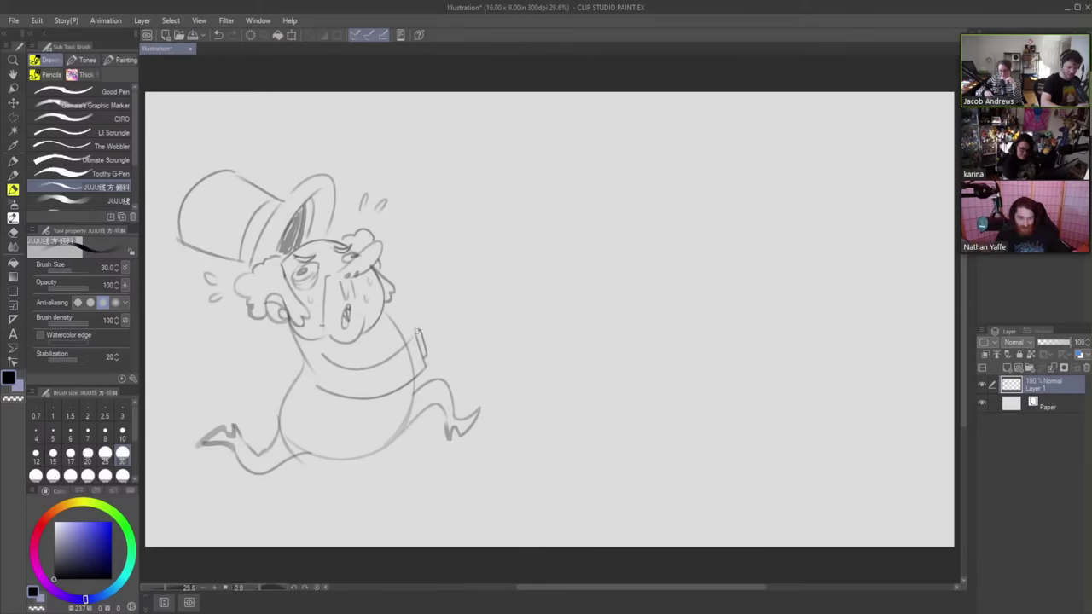
- Clean up the neck area by erasing stray body lines and redrawing the shoulder contours on both sides below the chin
{"action": "key", "text": "e"}
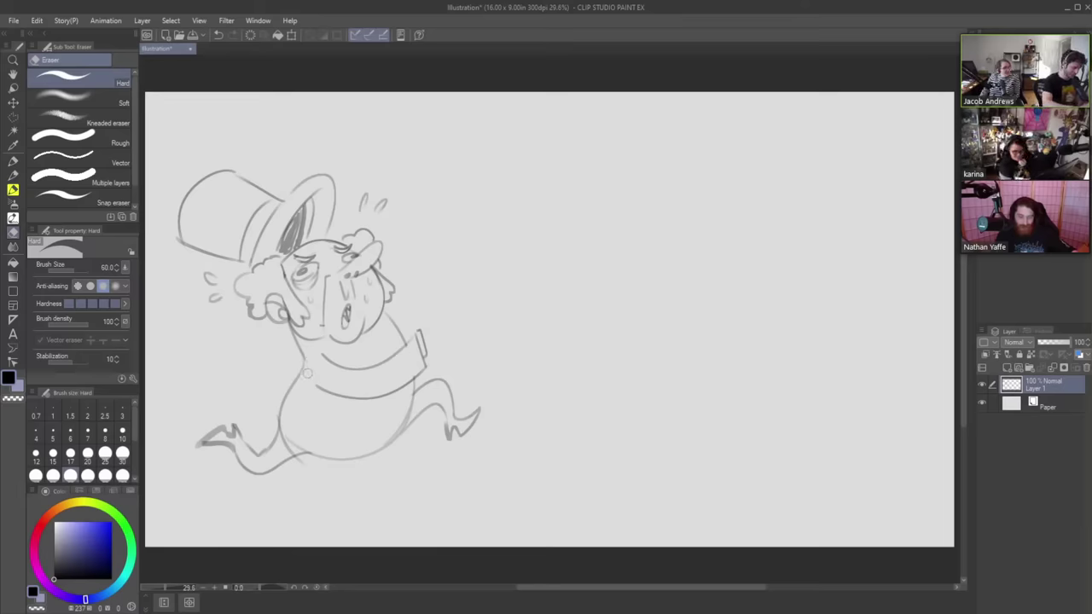
{"action": "key", "text": "b"}
{"action": "left_click_drag", "start_coordinate": [317, 352], "coordinate": [302, 368]}
{"action": "key", "text": "ctrl+z"}
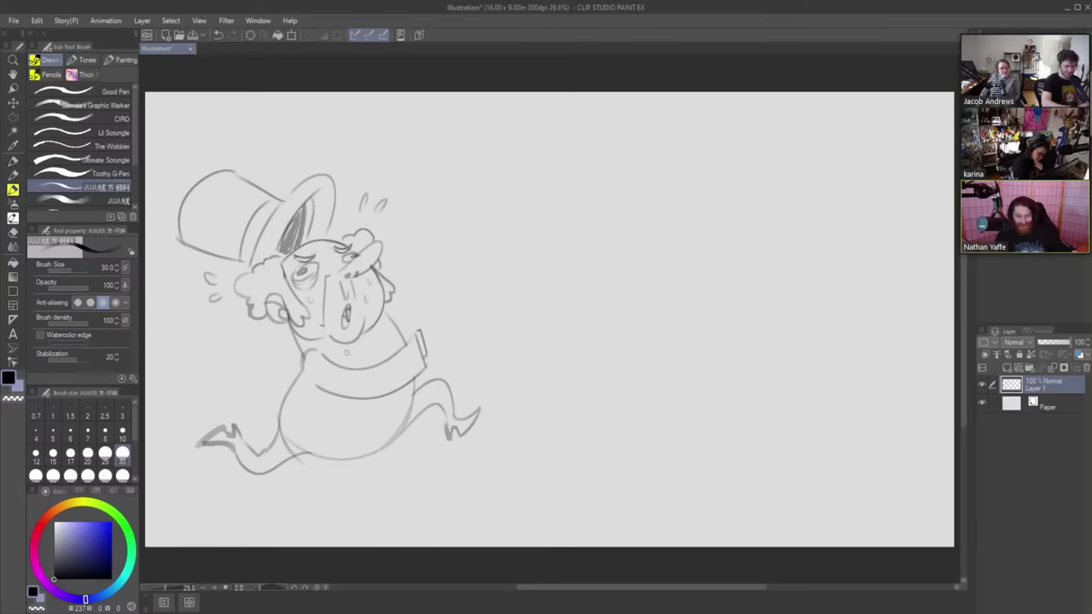
{"action": "left_click_drag", "start_coordinate": [304, 355], "coordinate": [316, 333]}
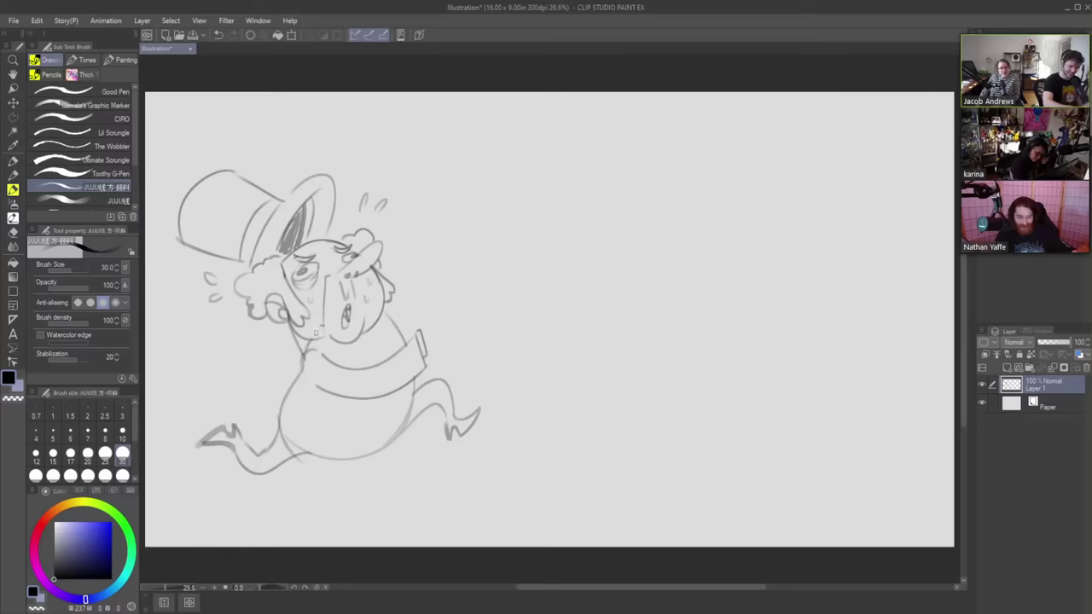
{"action": "key", "text": "e"}
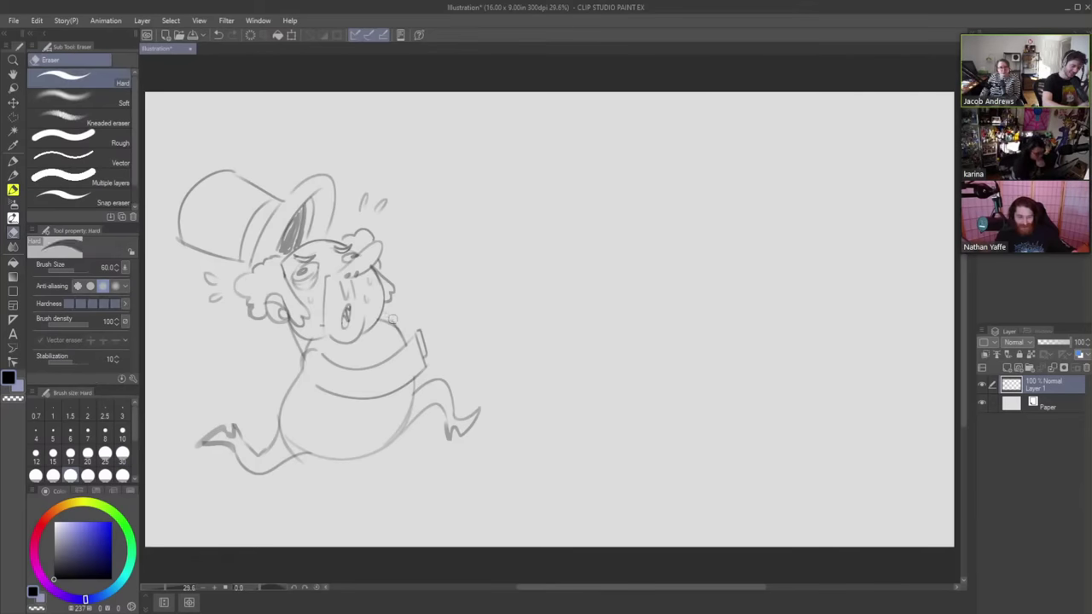
{"action": "left_click_drag", "start_coordinate": [297, 348], "coordinate": [287, 329]}
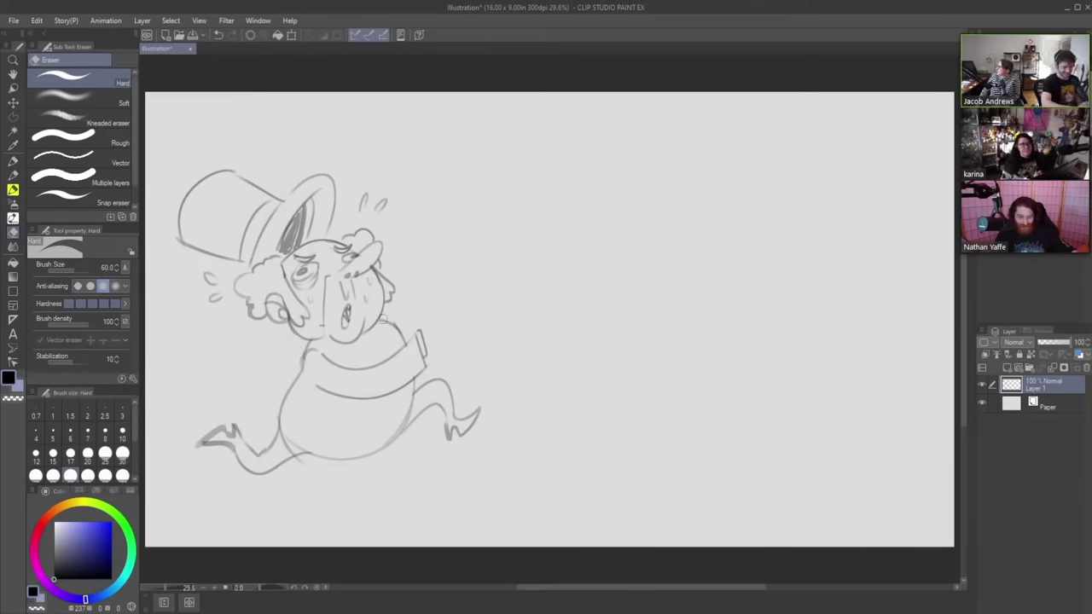
{"action": "key", "text": "b"}
{"action": "key", "text": "e"}
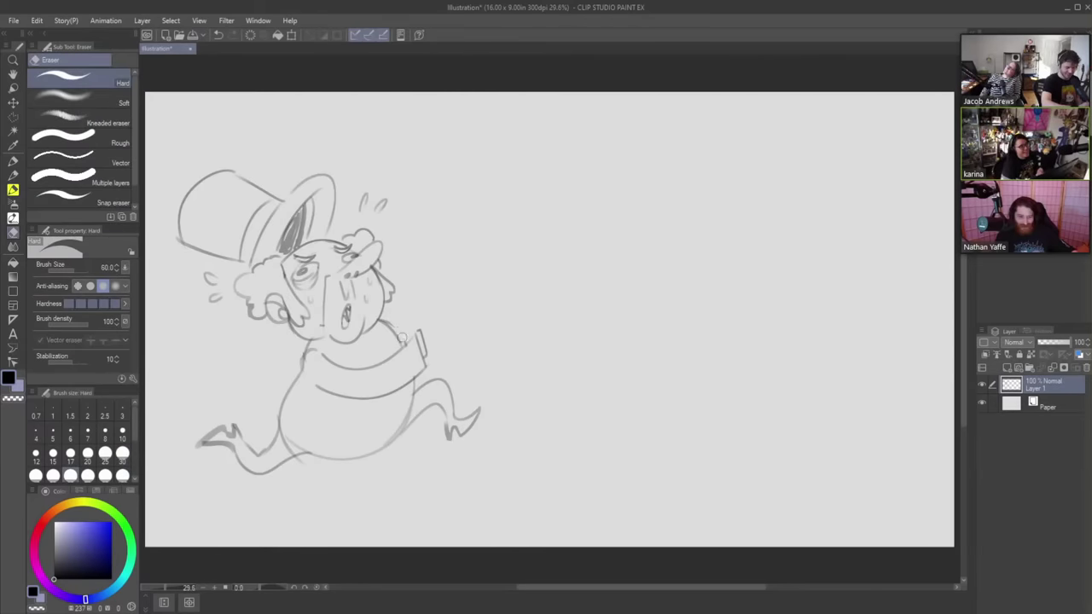
{"action": "key", "text": "b"}
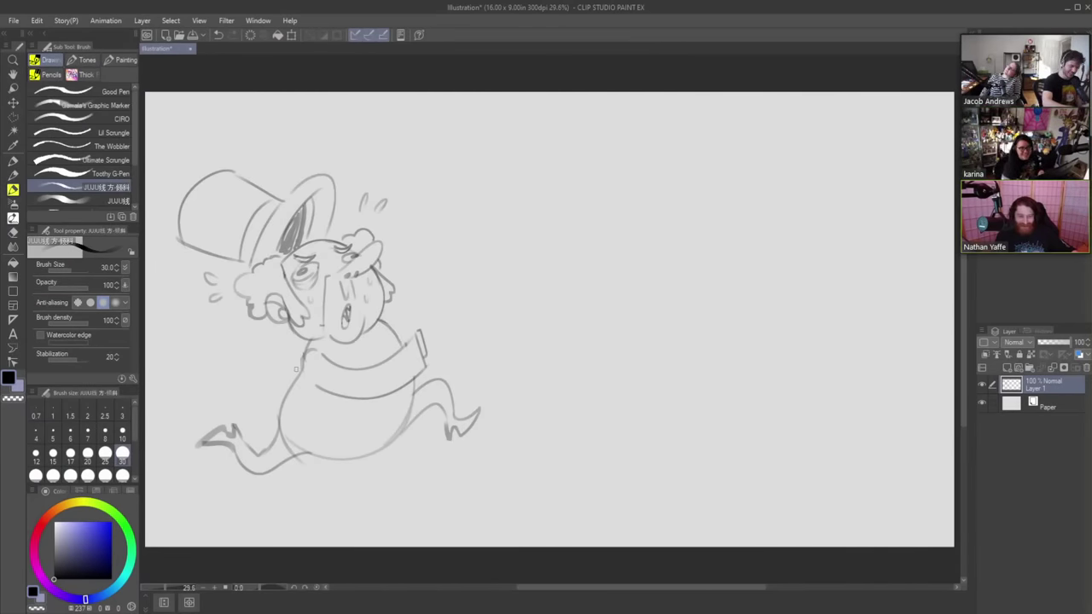
- Draw a cape flowing out behind the body with a raised collar and front opening lines, erasing the body outline it covers
{"action": "left_click_drag", "start_coordinate": [298, 369], "coordinate": [203, 353]}
{"action": "mouse_move", "coordinate": [333, 400]}
{"action": "left_mouse_down"}
{"action": "mouse_move", "coordinate": [228, 403]}
{"action": "mouse_move", "coordinate": [210, 369]}
{"action": "mouse_move", "coordinate": [183, 415]}
{"action": "mouse_move", "coordinate": [205, 355]}
{"action": "left_mouse_up"}
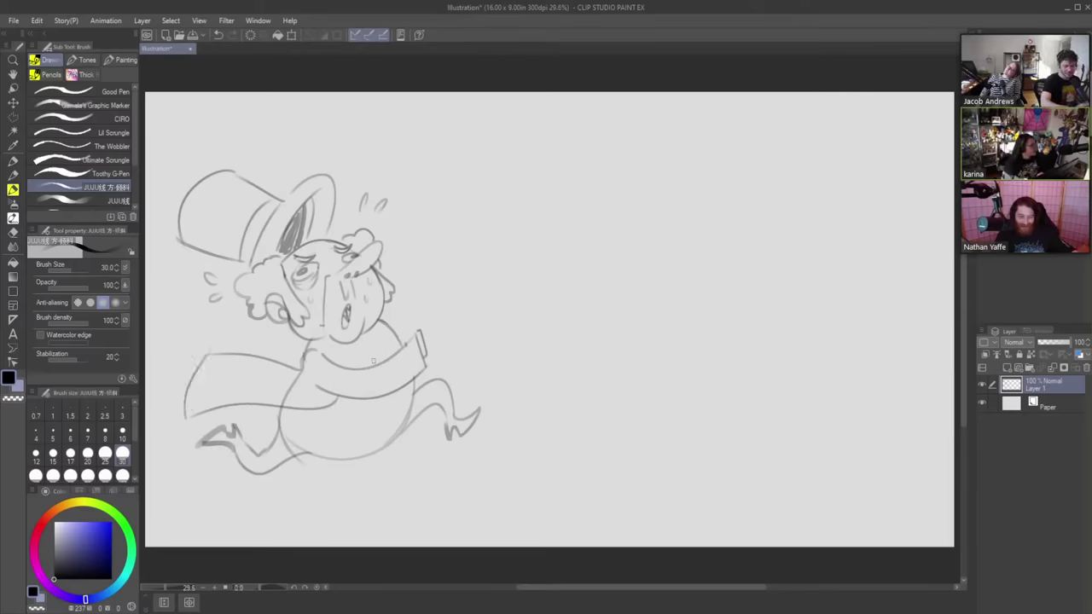
{"action": "mouse_move", "coordinate": [344, 368]}
{"action": "left_mouse_down"}
{"action": "mouse_move", "coordinate": [342, 338]}
{"action": "mouse_move", "coordinate": [392, 350]}
{"action": "left_mouse_up"}
{"action": "mouse_move", "coordinate": [254, 354]}
{"action": "left_mouse_down"}
{"action": "mouse_move", "coordinate": [291, 340]}
{"action": "mouse_move", "coordinate": [327, 301]}
{"action": "mouse_move", "coordinate": [249, 355]}
{"action": "mouse_move", "coordinate": [260, 345]}
{"action": "mouse_move", "coordinate": [302, 352]}
{"action": "left_mouse_up"}
{"action": "key", "text": "ctrl+z"}
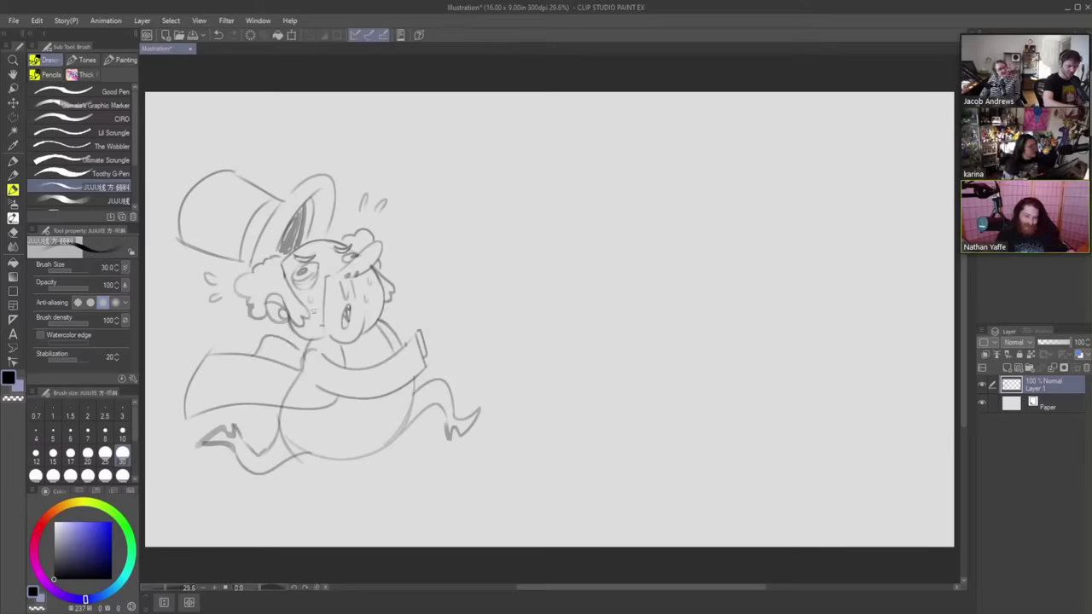
{"action": "key", "text": "e"}
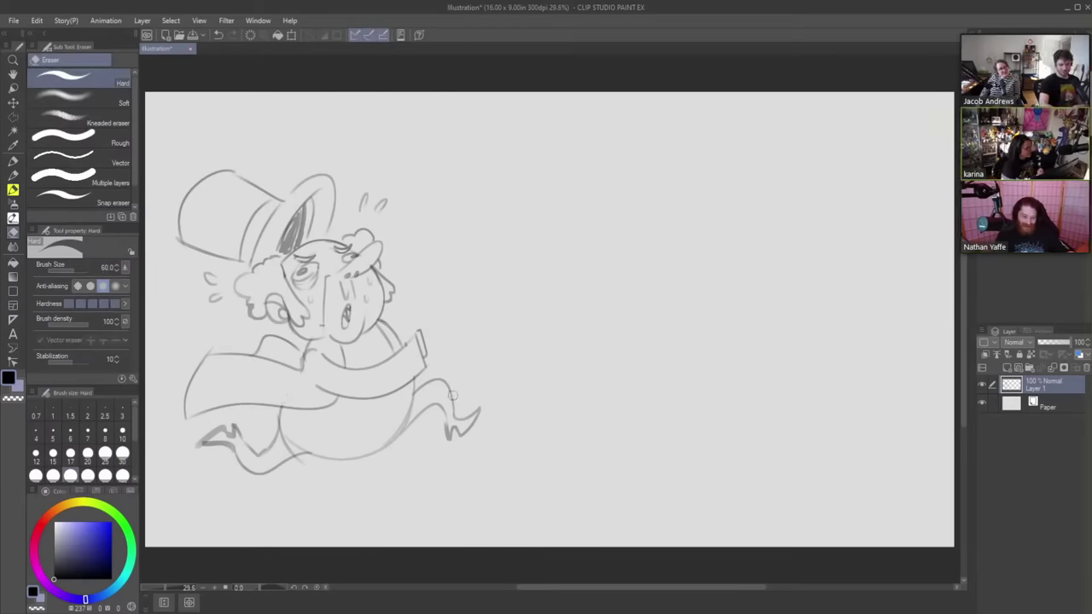
- Draw a clenched fist at the cuff and detail the clothing with shirt stripes, a jagged waistcoat hem and a button
{"action": "key", "text": "b"}
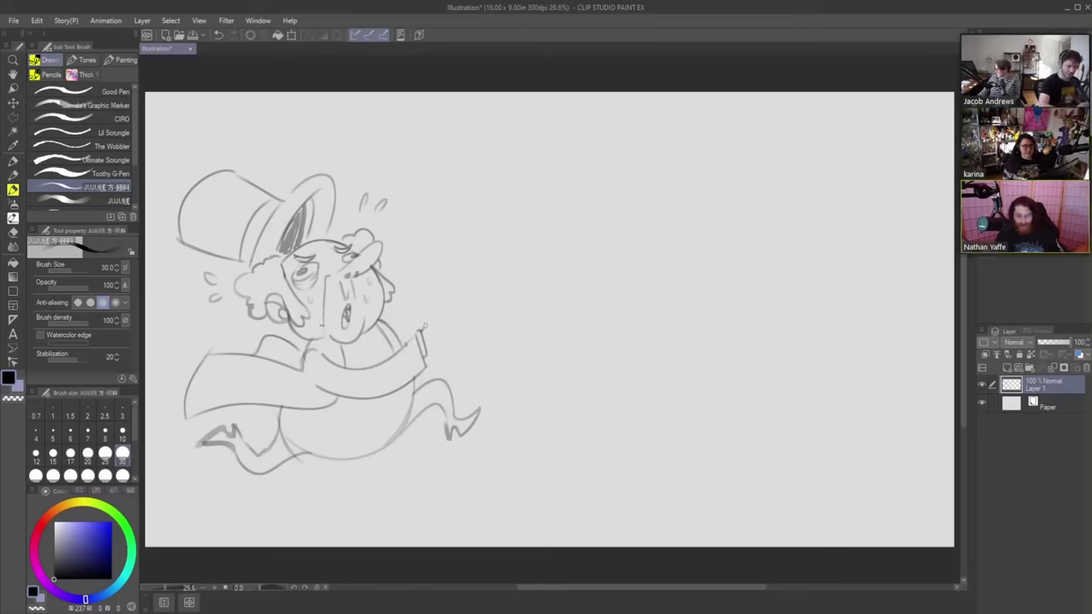
{"action": "mouse_move", "coordinate": [423, 336]}
{"action": "left_mouse_down"}
{"action": "mouse_move", "coordinate": [432, 297]}
{"action": "mouse_move", "coordinate": [452, 302]}
{"action": "mouse_move", "coordinate": [451, 337]}
{"action": "mouse_move", "coordinate": [425, 334]}
{"action": "left_mouse_up"}
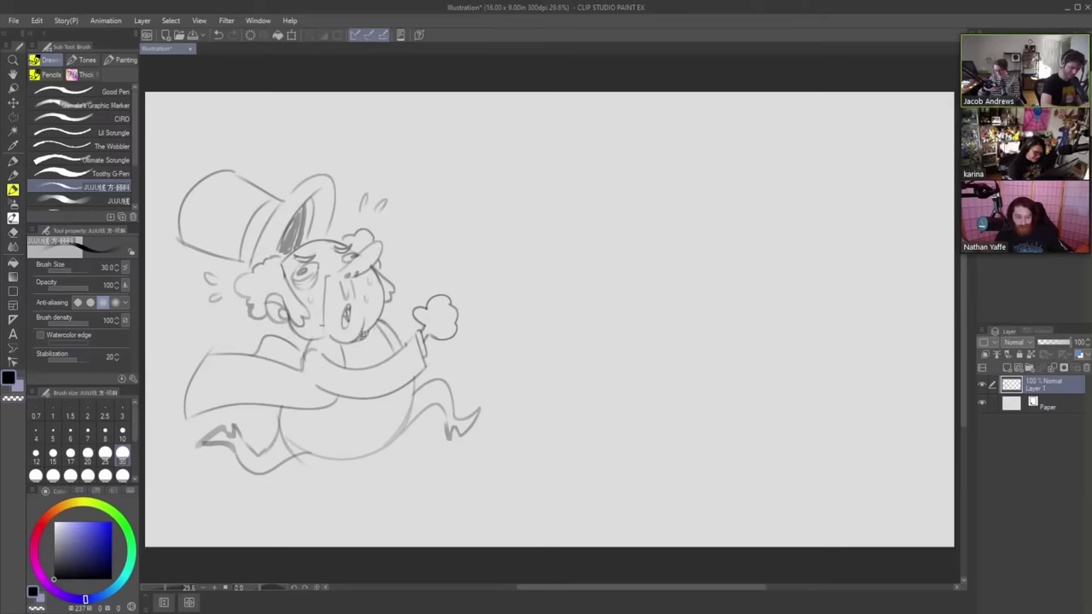
{"action": "mouse_move", "coordinate": [358, 341]}
{"action": "left_mouse_down"}
{"action": "mouse_move", "coordinate": [369, 368]}
{"action": "mouse_move", "coordinate": [386, 359]}
{"action": "mouse_move", "coordinate": [351, 361]}
{"action": "mouse_move", "coordinate": [384, 343]}
{"action": "left_mouse_up"}
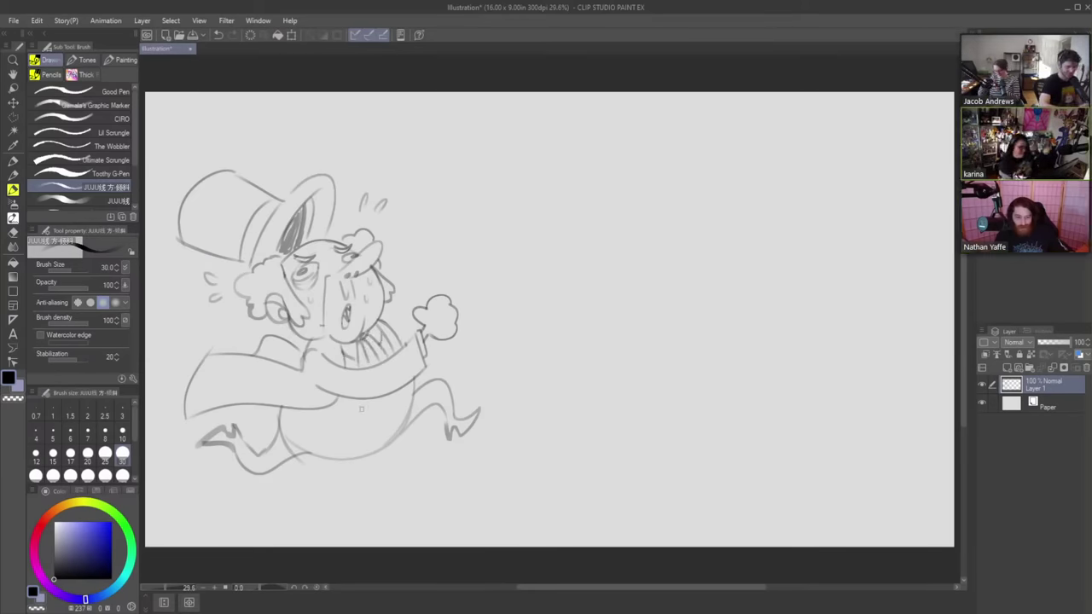
{"action": "mouse_move", "coordinate": [359, 401]}
{"action": "left_mouse_down"}
{"action": "mouse_move", "coordinate": [360, 414]}
{"action": "mouse_move", "coordinate": [380, 411]}
{"action": "mouse_move", "coordinate": [398, 388]}
{"action": "mouse_move", "coordinate": [401, 410]}
{"action": "left_mouse_up"}
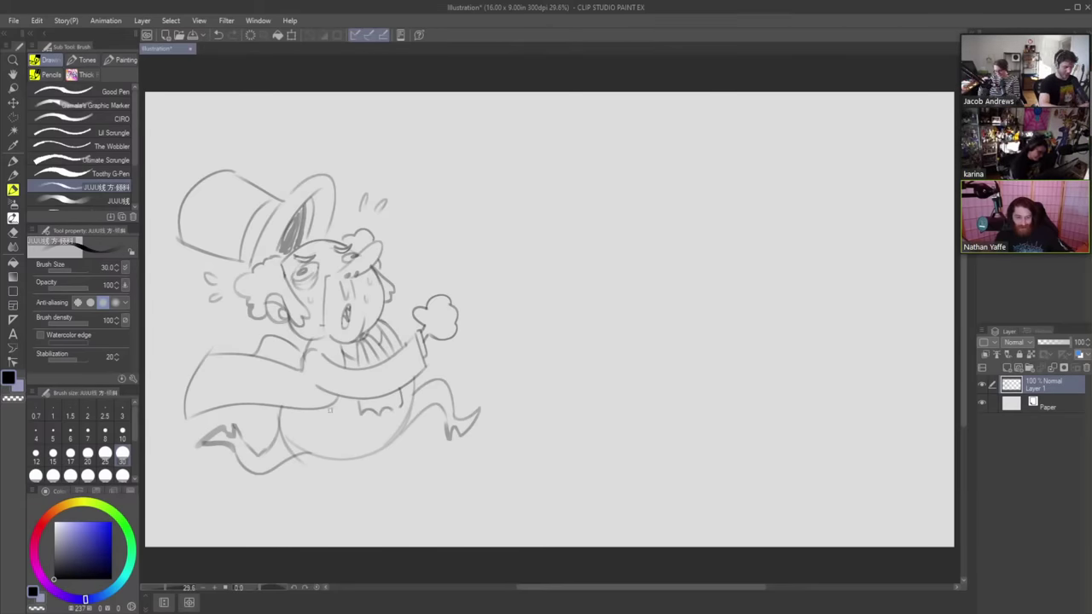
{"action": "mouse_move", "coordinate": [337, 406]}
{"action": "left_mouse_down"}
{"action": "mouse_move", "coordinate": [363, 399]}
{"action": "mouse_move", "coordinate": [349, 413]}
{"action": "mouse_move", "coordinate": [411, 385]}
{"action": "mouse_move", "coordinate": [406, 402]}
{"action": "left_mouse_up"}
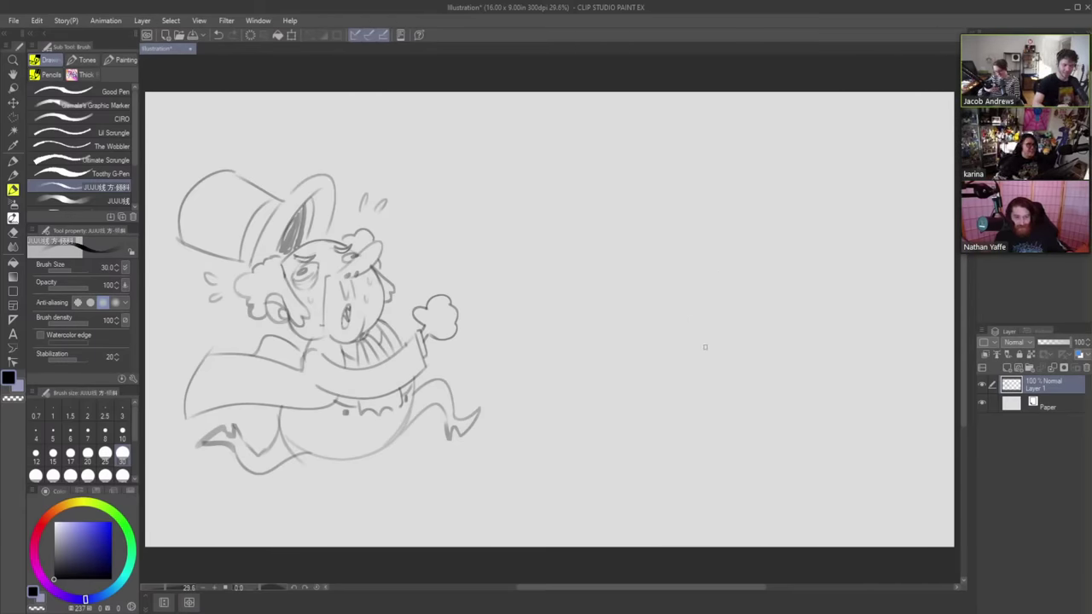
- Start a second figure on the empty side of the canvas with a slanted guide line, tall rounded upper body and bulging rear
{"action": "left_click_drag", "start_coordinate": [701, 362], "coordinate": [741, 229]}
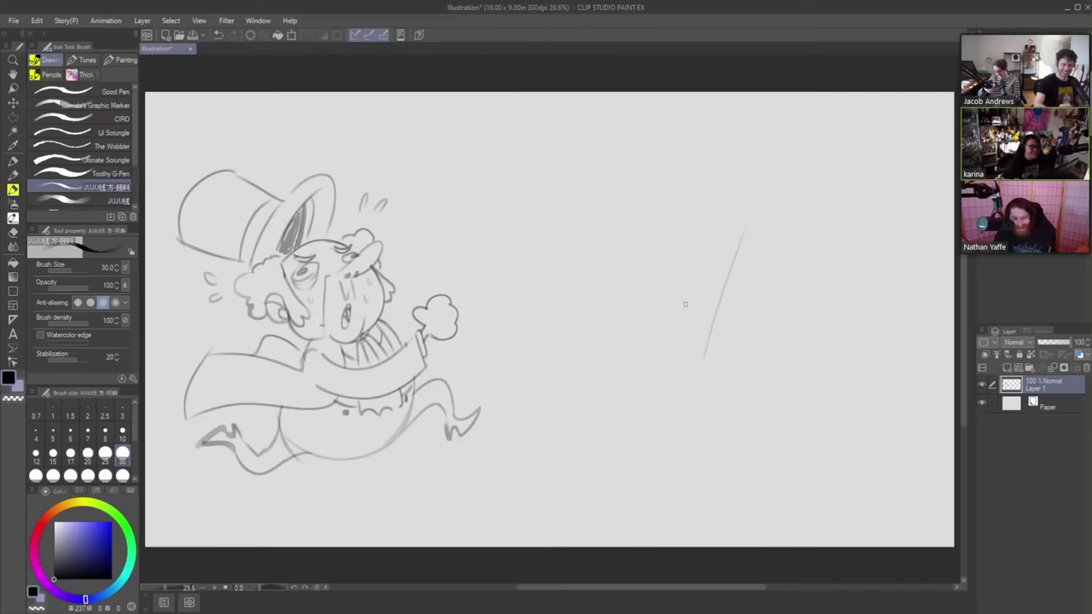
{"action": "mouse_move", "coordinate": [687, 303]}
{"action": "left_mouse_down"}
{"action": "mouse_move", "coordinate": [686, 247]}
{"action": "mouse_move", "coordinate": [728, 208]}
{"action": "mouse_move", "coordinate": [711, 222]}
{"action": "mouse_move", "coordinate": [737, 207]}
{"action": "mouse_move", "coordinate": [788, 220]}
{"action": "mouse_move", "coordinate": [756, 209]}
{"action": "mouse_move", "coordinate": [755, 296]}
{"action": "left_mouse_up"}
{"action": "key", "text": "ctrl+z"}
{"action": "key", "text": "ctrl+z"}
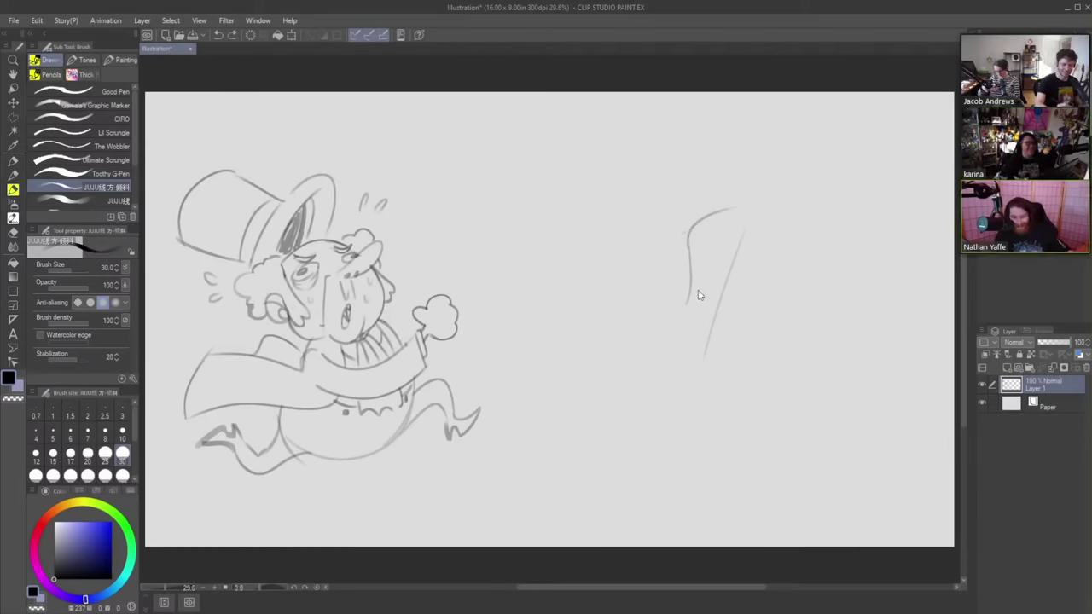
{"action": "mouse_move", "coordinate": [688, 309]}
{"action": "left_mouse_down"}
{"action": "mouse_move", "coordinate": [694, 236]}
{"action": "mouse_move", "coordinate": [769, 207]}
{"action": "mouse_move", "coordinate": [755, 319]}
{"action": "left_mouse_up"}
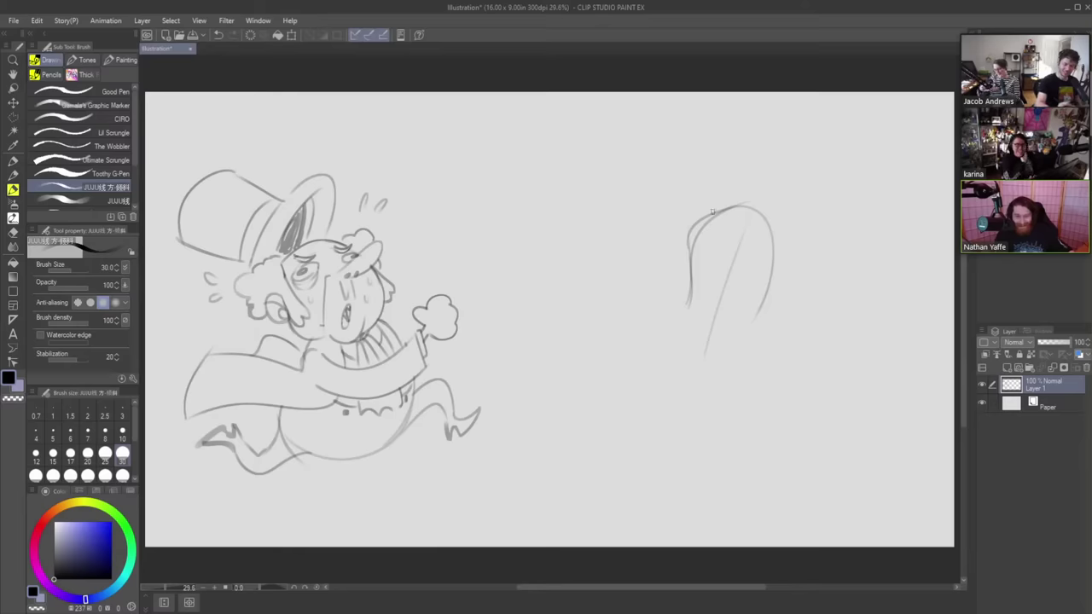
{"action": "mouse_move", "coordinate": [690, 295]}
{"action": "left_mouse_down"}
{"action": "mouse_move", "coordinate": [651, 335]}
{"action": "mouse_move", "coordinate": [685, 394]}
{"action": "left_mouse_up"}
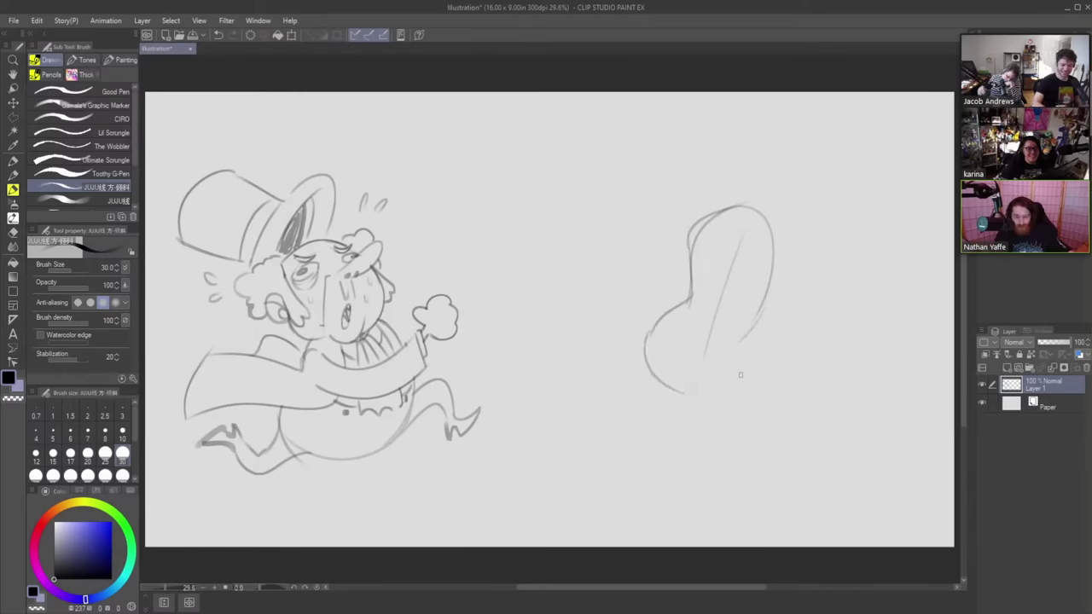
{"action": "mouse_move", "coordinate": [749, 329]}
{"action": "left_mouse_down"}
{"action": "mouse_move", "coordinate": [727, 357]}
{"action": "mouse_move", "coordinate": [739, 359]}
{"action": "left_mouse_up"}
{"action": "key", "text": "ctrl+z"}
{"action": "left_click_drag", "start_coordinate": [666, 384], "coordinate": [730, 396]}
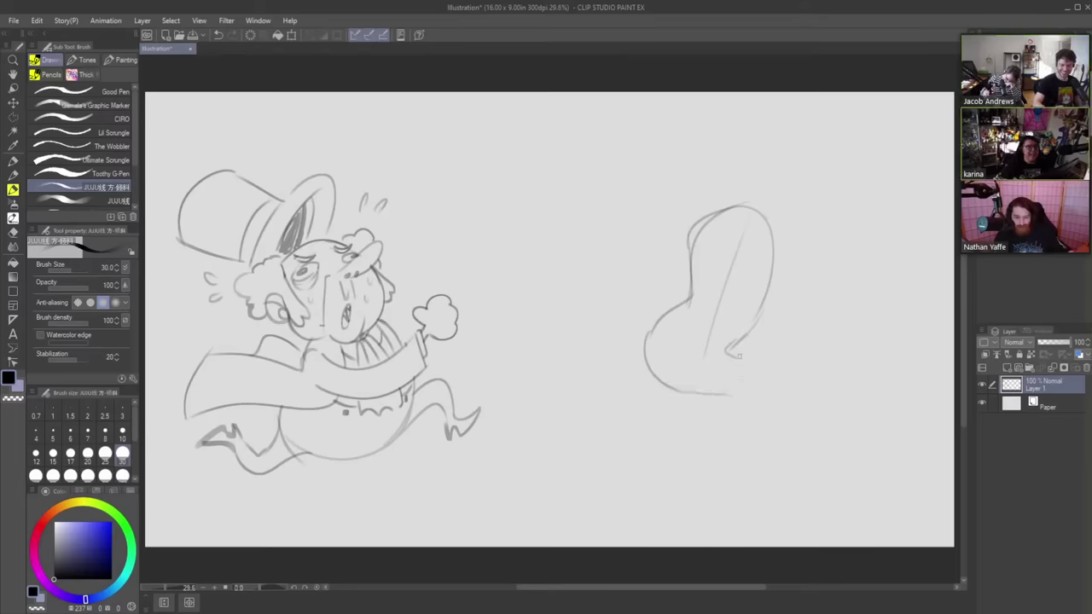
- Draw the second figure's bent near leg with a flat foot, and the far knee just behind it
{"action": "mouse_move", "coordinate": [735, 354]}
{"action": "left_mouse_down"}
{"action": "mouse_move", "coordinate": [777, 396]}
{"action": "mouse_move", "coordinate": [748, 434]}
{"action": "left_mouse_up"}
{"action": "mouse_move", "coordinate": [725, 394]}
{"action": "left_mouse_down"}
{"action": "mouse_move", "coordinate": [743, 401]}
{"action": "mouse_move", "coordinate": [709, 448]}
{"action": "left_mouse_up"}
{"action": "left_click_drag", "start_coordinate": [709, 448], "coordinate": [760, 440]}
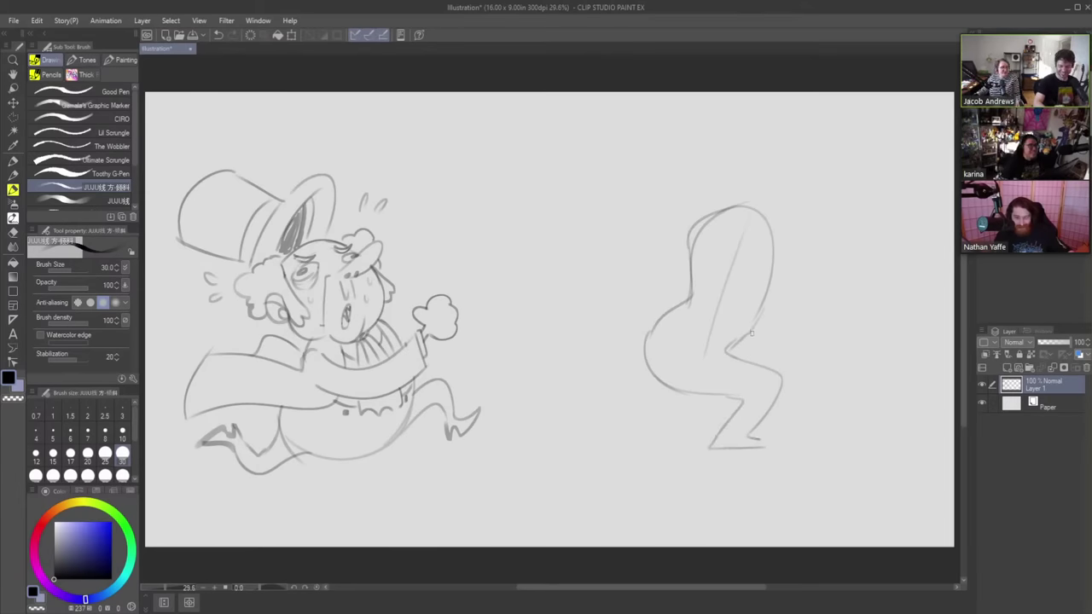
{"action": "mouse_move", "coordinate": [752, 333]}
{"action": "left_mouse_down"}
{"action": "mouse_move", "coordinate": [805, 350]}
{"action": "mouse_move", "coordinate": [778, 410]}
{"action": "left_mouse_up"}
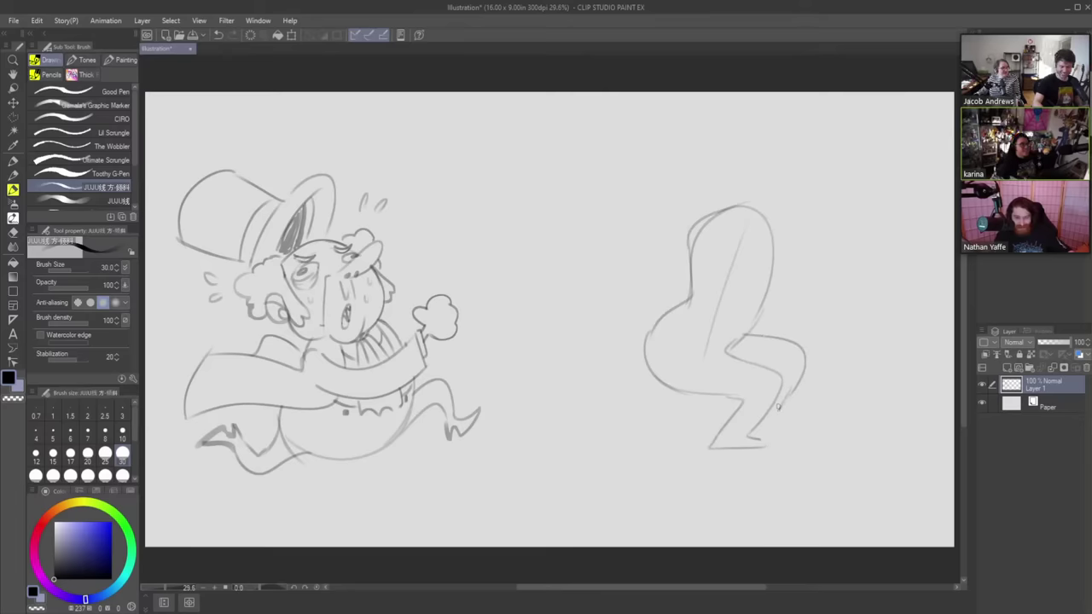
{"action": "key", "text": "ctrl+z"}
{"action": "key", "text": "ctrl+z"}
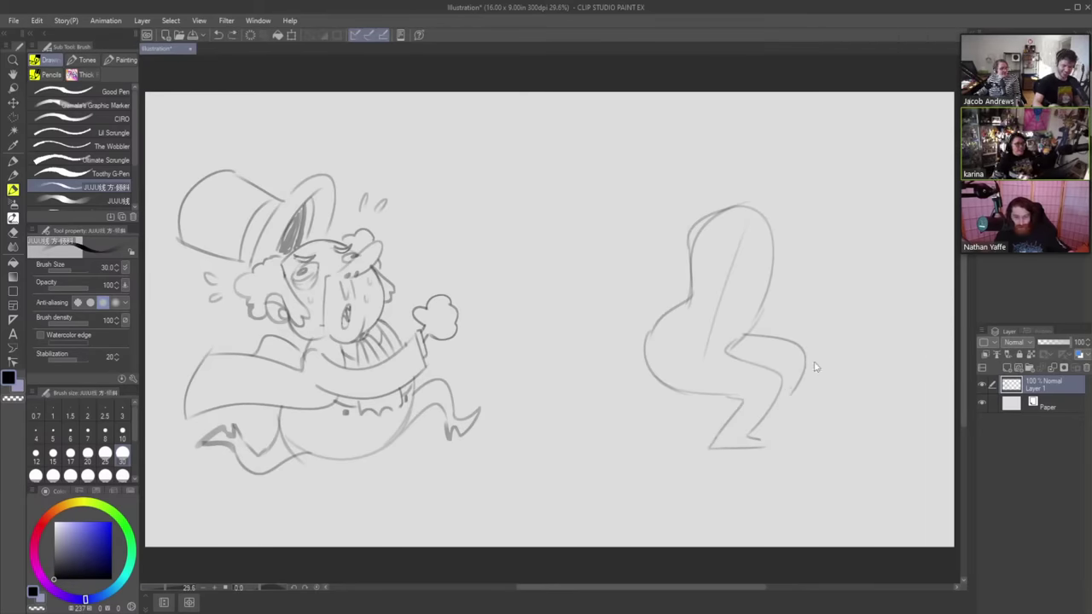
{"action": "left_click_drag", "start_coordinate": [730, 339], "coordinate": [776, 355]}
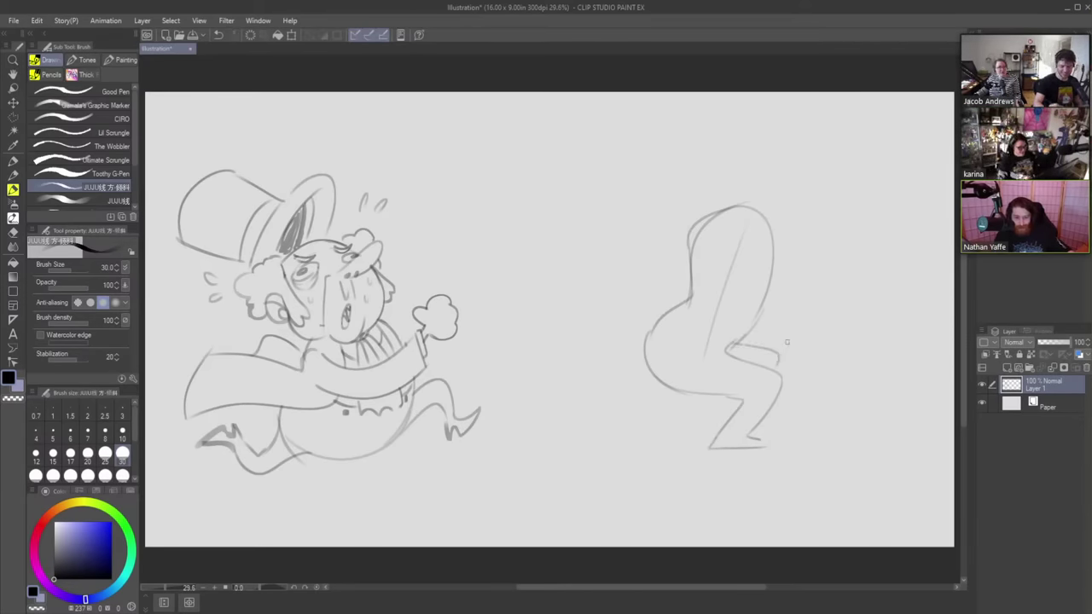
- Erase the upper half of the second figure's torso, redraw its lower back and add a curved waistline across the hips
{"action": "key", "text": "e"}
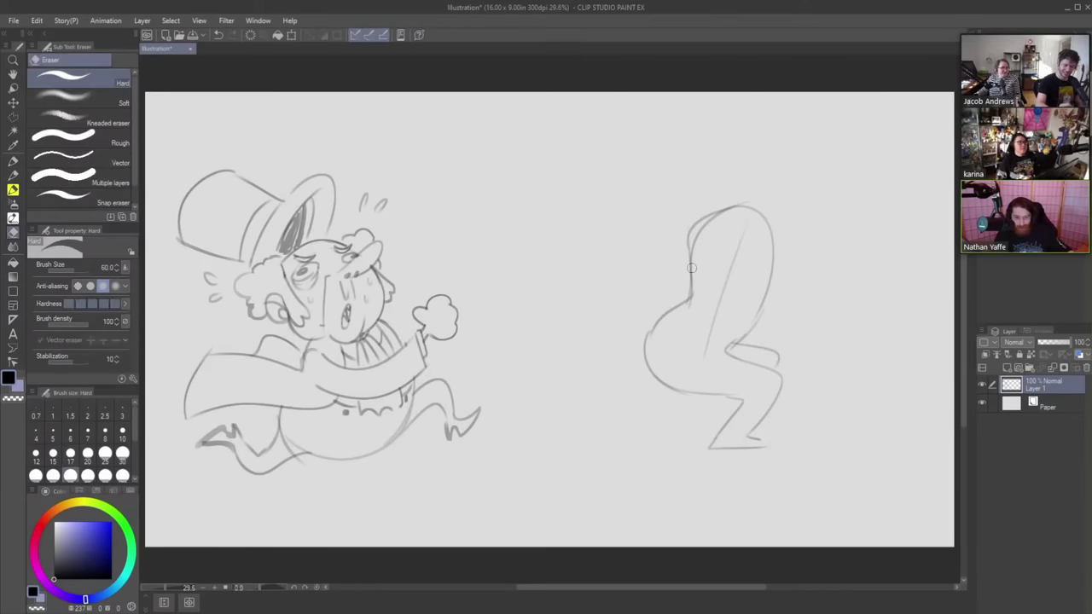
{"action": "mouse_move", "coordinate": [692, 266]}
{"action": "left_mouse_down"}
{"action": "mouse_move", "coordinate": [698, 224]}
{"action": "mouse_move", "coordinate": [734, 218]}
{"action": "mouse_move", "coordinate": [711, 218]}
{"action": "mouse_move", "coordinate": [720, 260]}
{"action": "mouse_move", "coordinate": [754, 232]}
{"action": "mouse_move", "coordinate": [775, 235]}
{"action": "mouse_move", "coordinate": [770, 224]}
{"action": "mouse_move", "coordinate": [731, 210]}
{"action": "mouse_move", "coordinate": [685, 239]}
{"action": "mouse_move", "coordinate": [780, 256]}
{"action": "mouse_move", "coordinate": [740, 278]}
{"action": "mouse_move", "coordinate": [732, 261]}
{"action": "mouse_move", "coordinate": [713, 306]}
{"action": "mouse_move", "coordinate": [669, 328]}
{"action": "left_mouse_up"}
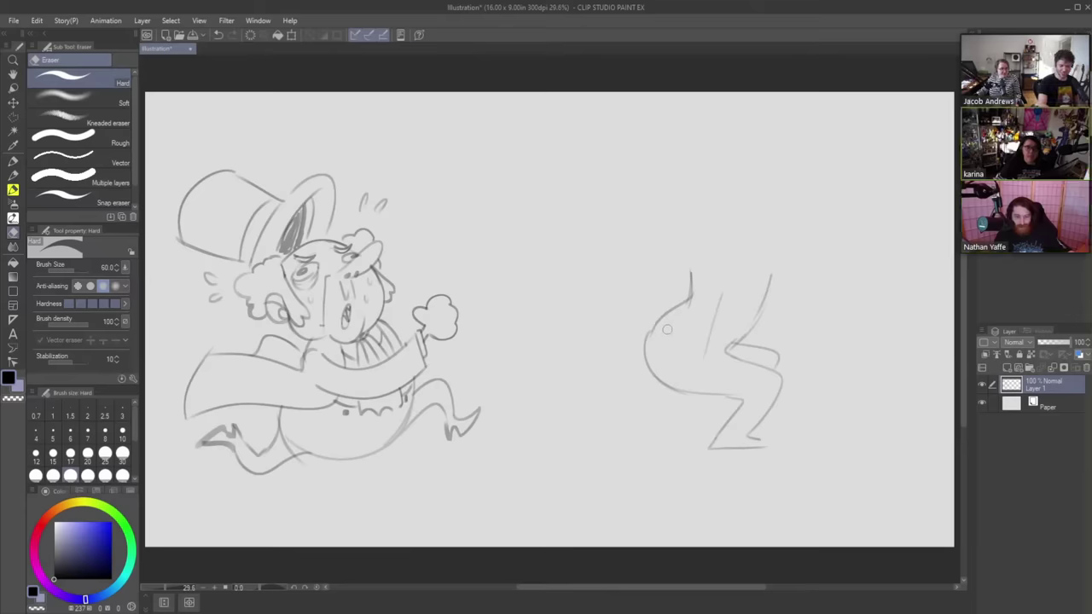
{"action": "key", "text": "b"}
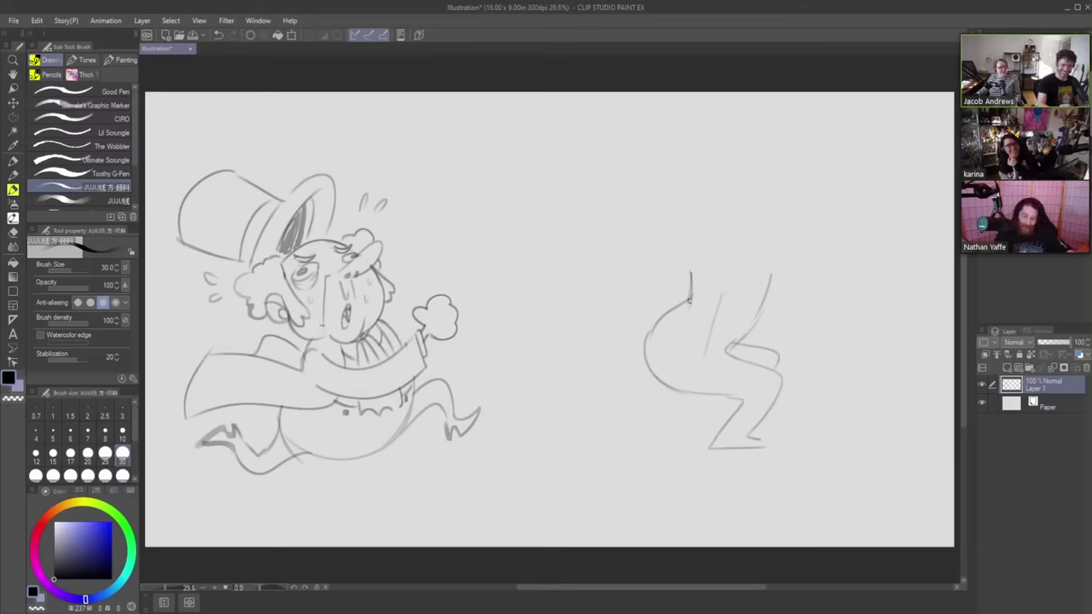
{"action": "left_click_drag", "start_coordinate": [690, 298], "coordinate": [679, 268]}
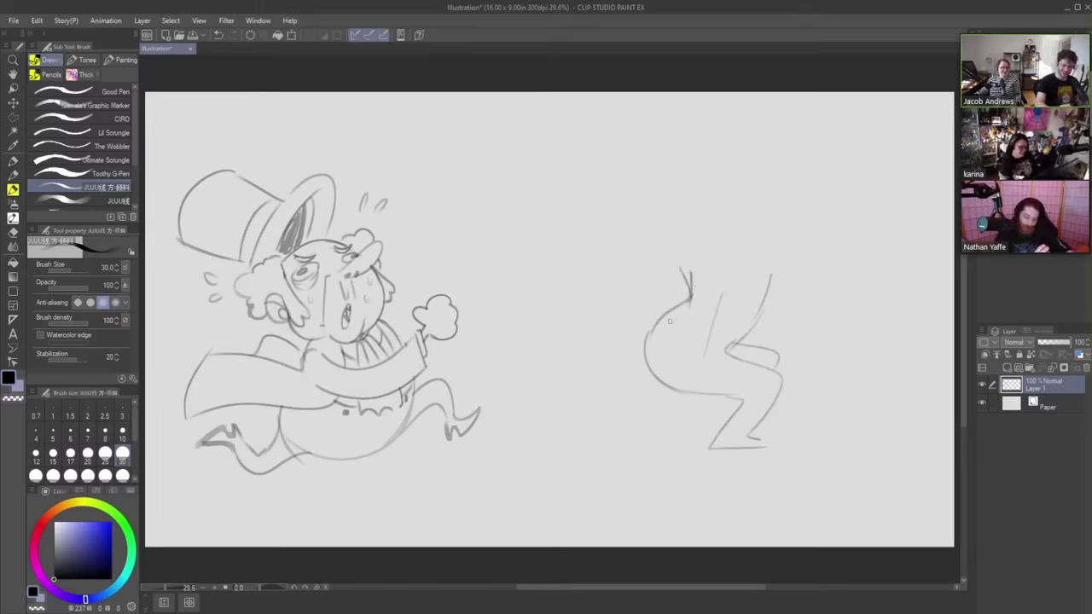
{"action": "left_click_drag", "start_coordinate": [656, 324], "coordinate": [748, 323]}
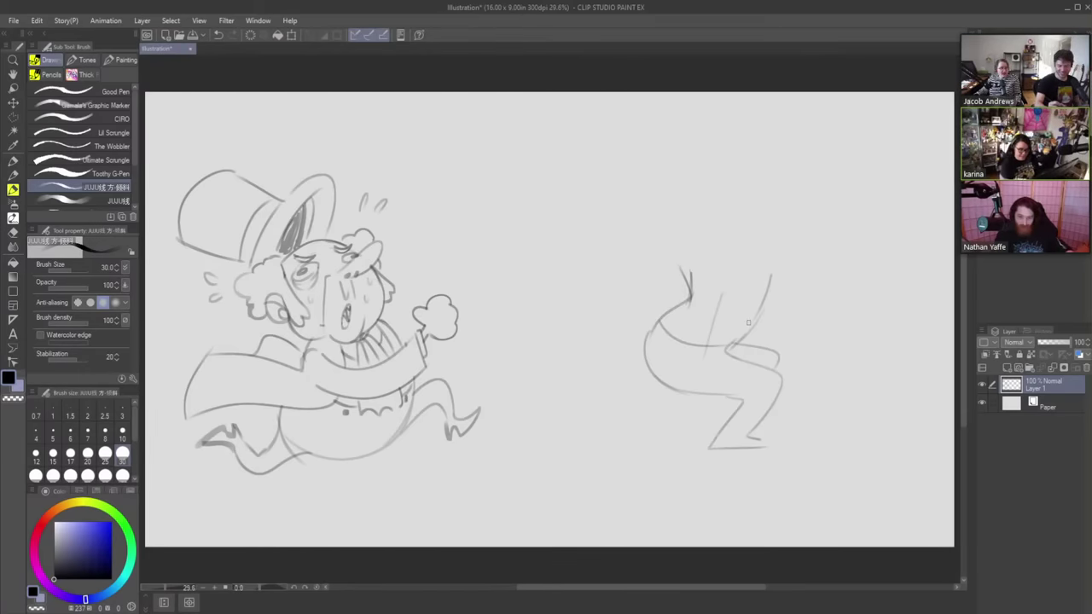
{"action": "left_click_drag", "start_coordinate": [703, 364], "coordinate": [738, 336]}
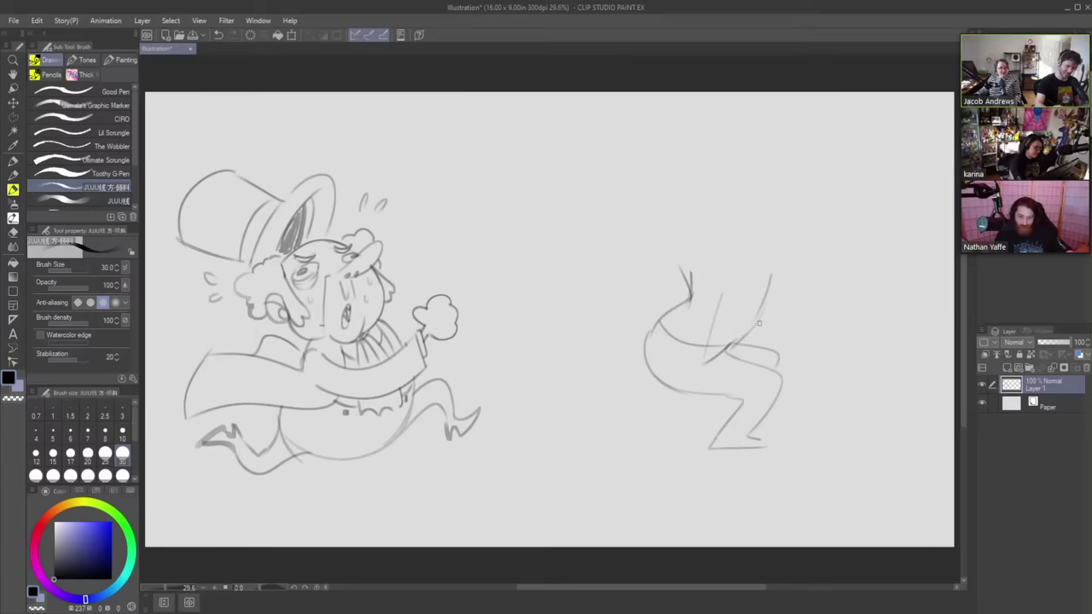
{"action": "key", "text": "ctrl+z"}
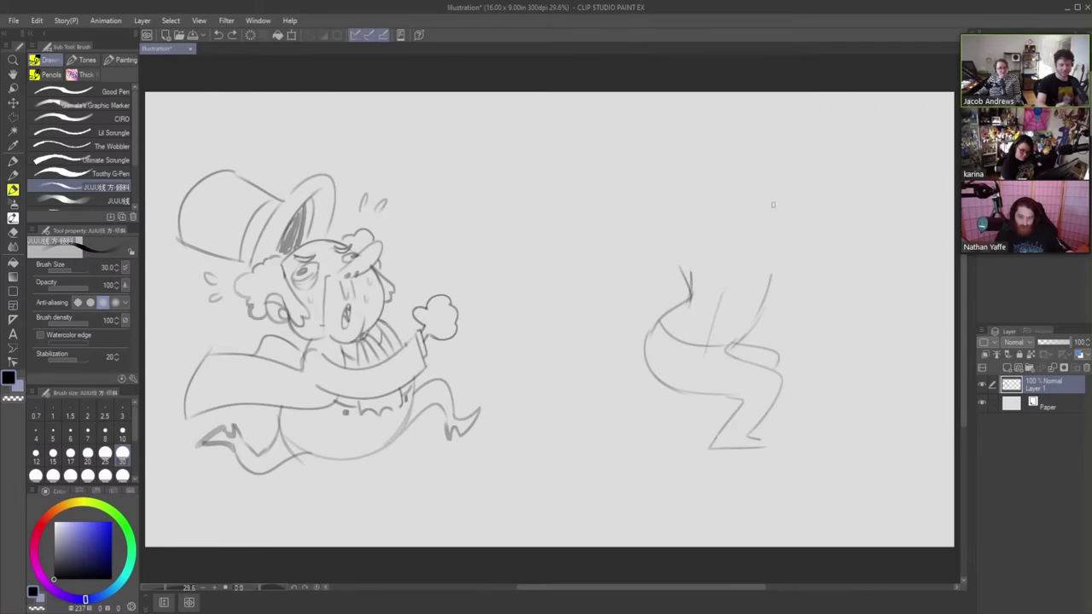
- Extend the second figure's chest and back lines upward and erase the stray stroke beside the back
{"action": "left_click_drag", "start_coordinate": [758, 314], "coordinate": [769, 257]}
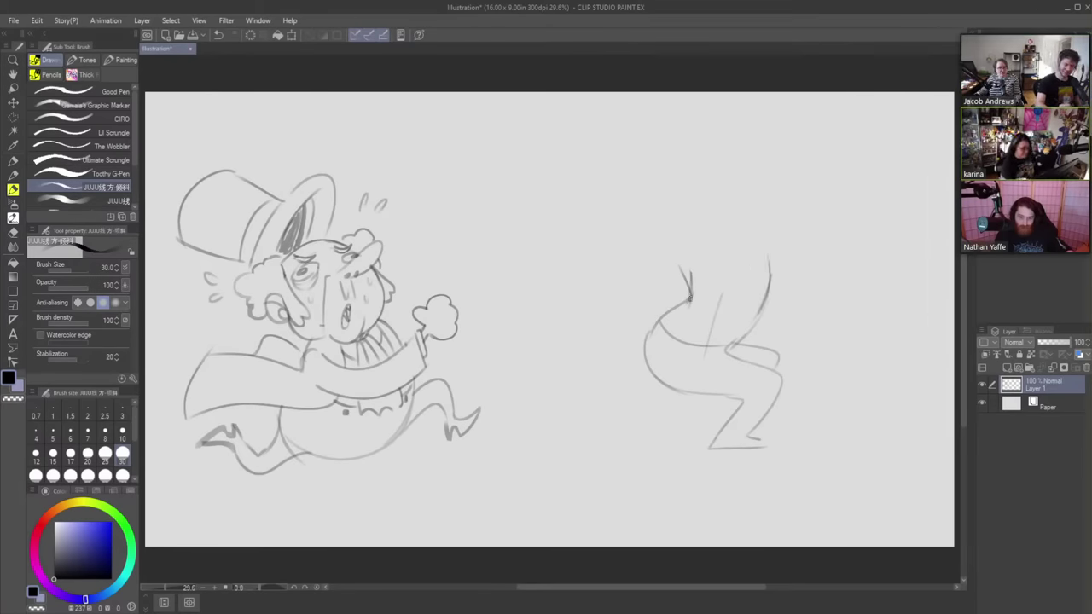
{"action": "left_click_drag", "start_coordinate": [691, 299], "coordinate": [693, 259]}
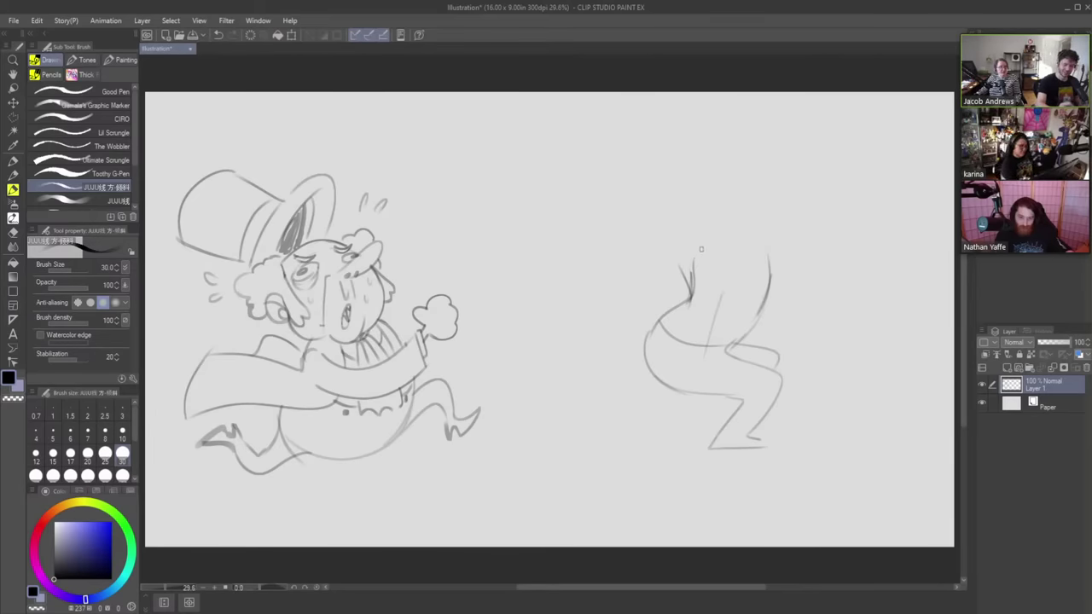
{"action": "key", "text": "e"}
{"action": "mouse_move", "coordinate": [687, 289]}
{"action": "left_mouse_down"}
{"action": "mouse_move", "coordinate": [678, 258]}
{"action": "mouse_move", "coordinate": [681, 274]}
{"action": "left_mouse_up"}
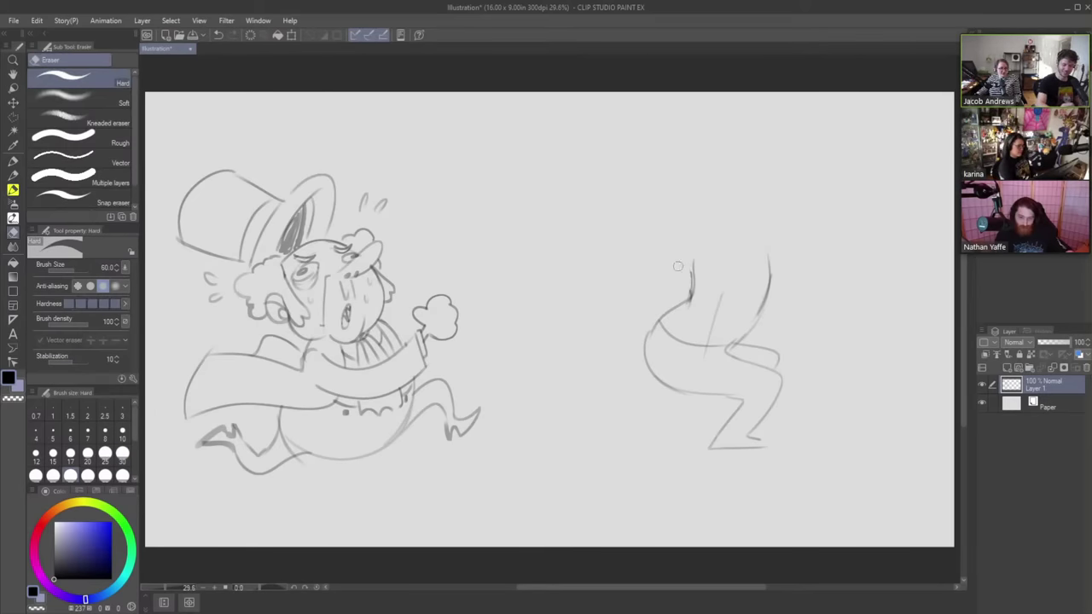
{"action": "key", "text": "b"}
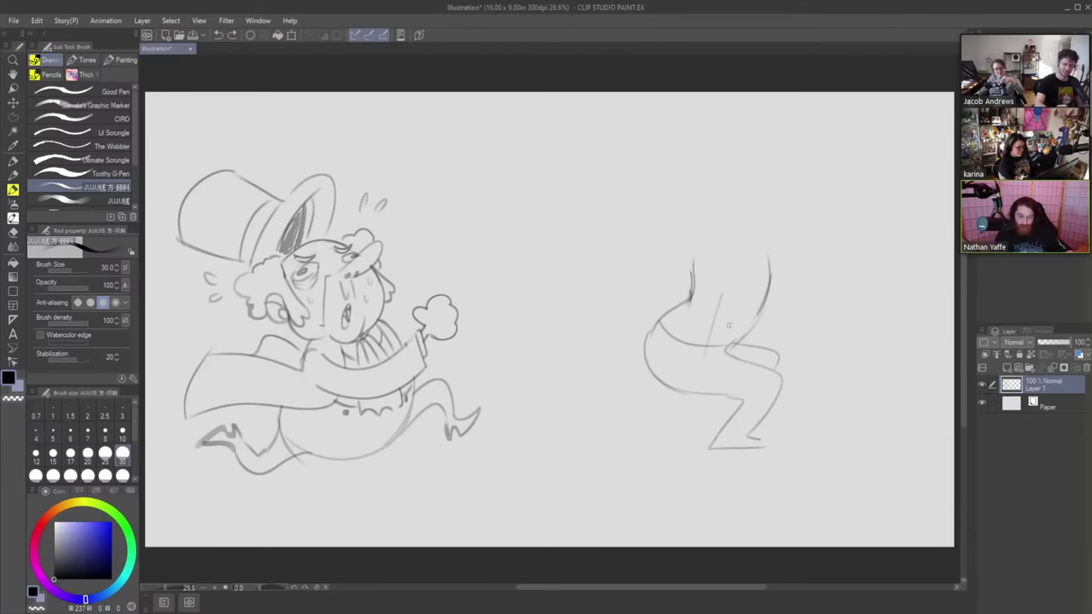
- Redraw the second figure's chest line fuller and further out, then erase the old chest line and most of the slanted guide line
{"action": "left_click_drag", "start_coordinate": [749, 325], "coordinate": [775, 238]}
{"action": "key", "text": "ctrl+z"}
{"action": "mouse_move", "coordinate": [749, 331]}
{"action": "left_mouse_down"}
{"action": "mouse_move", "coordinate": [776, 293]}
{"action": "mouse_move", "coordinate": [775, 250]}
{"action": "left_mouse_up"}
{"action": "key", "text": "e"}
{"action": "left_click_drag", "start_coordinate": [760, 310], "coordinate": [770, 254]}
{"action": "left_click_drag", "start_coordinate": [715, 321], "coordinate": [724, 291]}
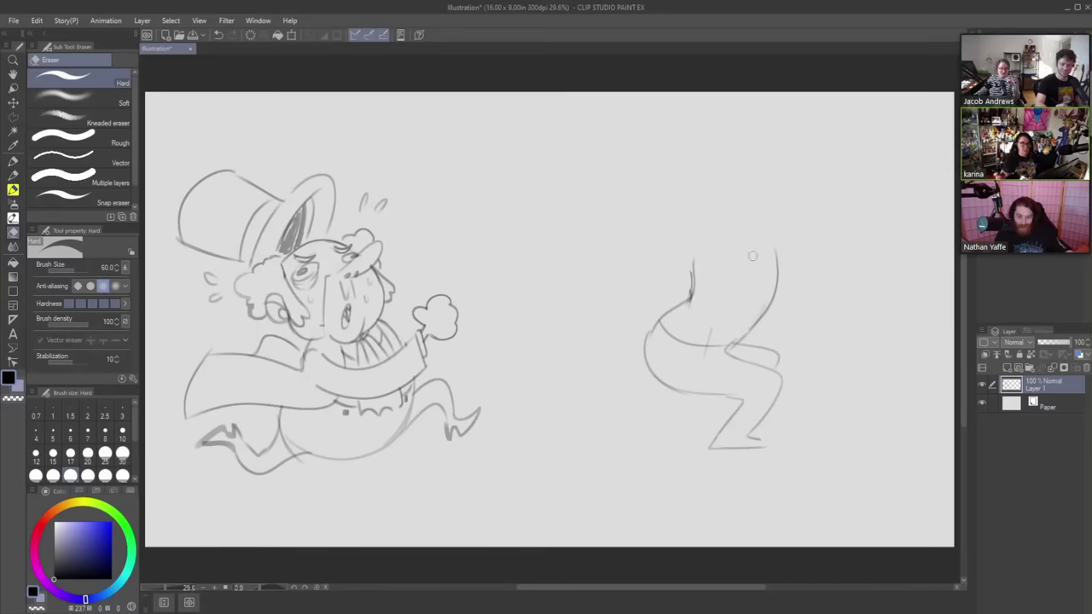
{"action": "key", "text": "b"}
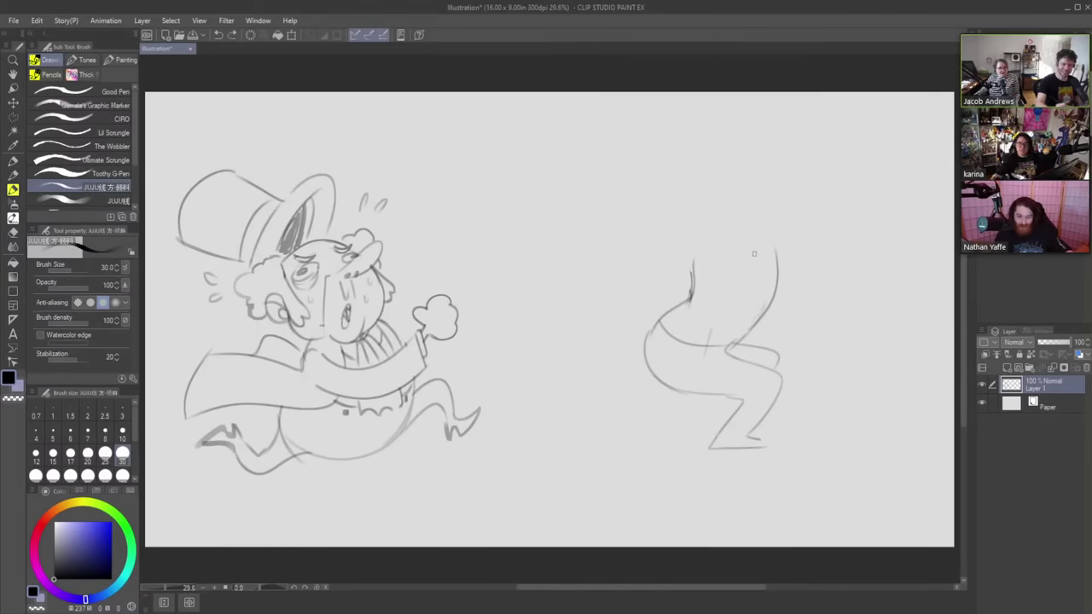
- Draw the second figure's short sleeve and a long forearm stretched out straight towards the gentleman
{"action": "left_click_drag", "start_coordinate": [690, 300], "coordinate": [679, 253]}
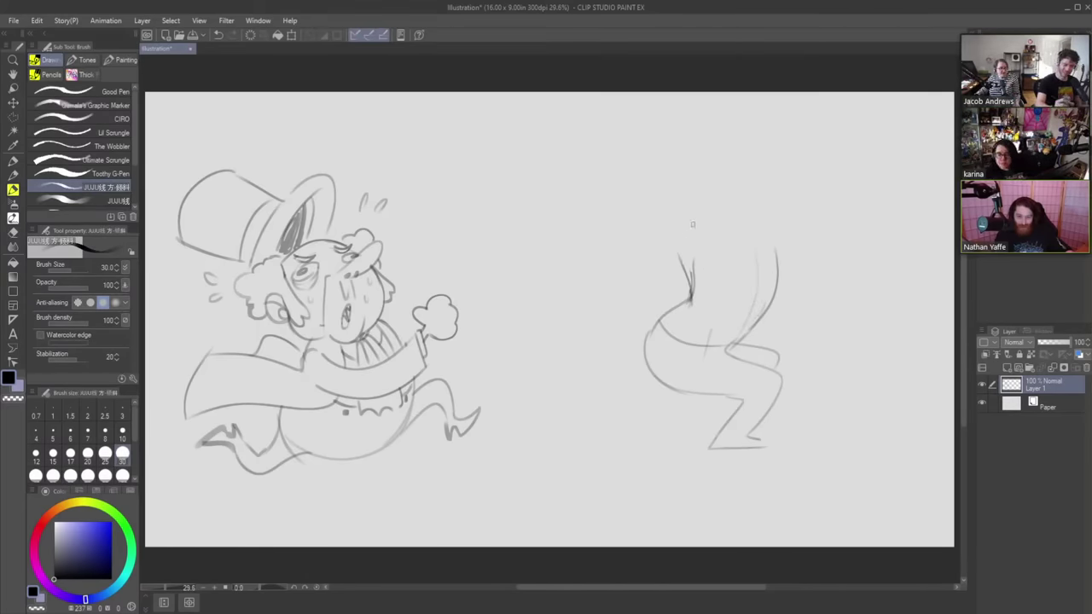
{"action": "mouse_move", "coordinate": [691, 290]}
{"action": "left_mouse_down"}
{"action": "mouse_move", "coordinate": [634, 279]}
{"action": "mouse_move", "coordinate": [642, 242]}
{"action": "mouse_move", "coordinate": [696, 237]}
{"action": "mouse_move", "coordinate": [640, 238]}
{"action": "mouse_move", "coordinate": [689, 236]}
{"action": "left_mouse_up"}
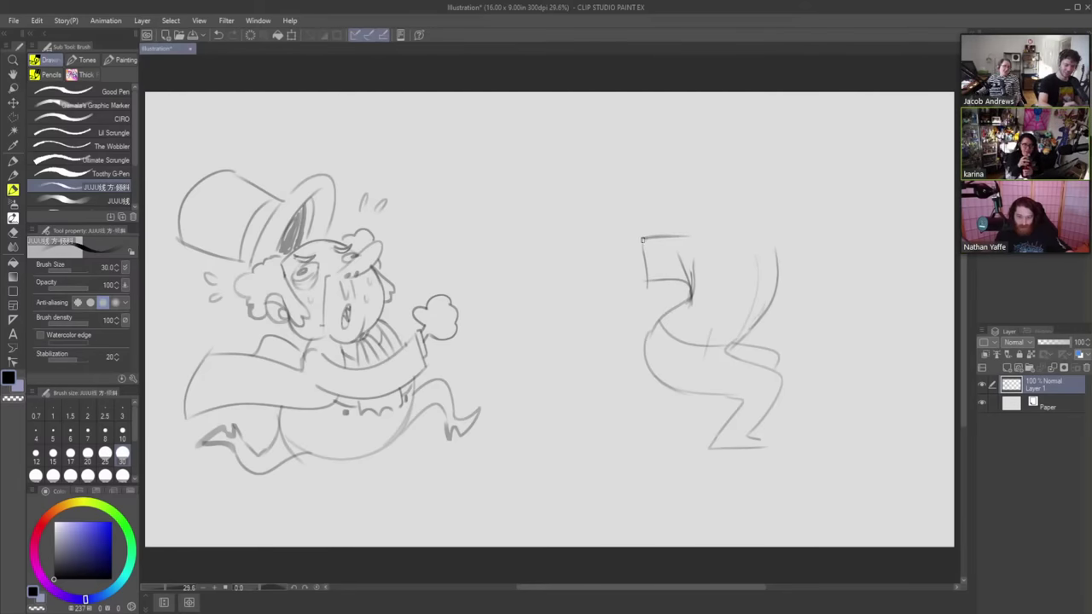
{"action": "left_click_drag", "start_coordinate": [640, 240], "coordinate": [558, 250]}
{"action": "key", "text": "ctrl+z"}
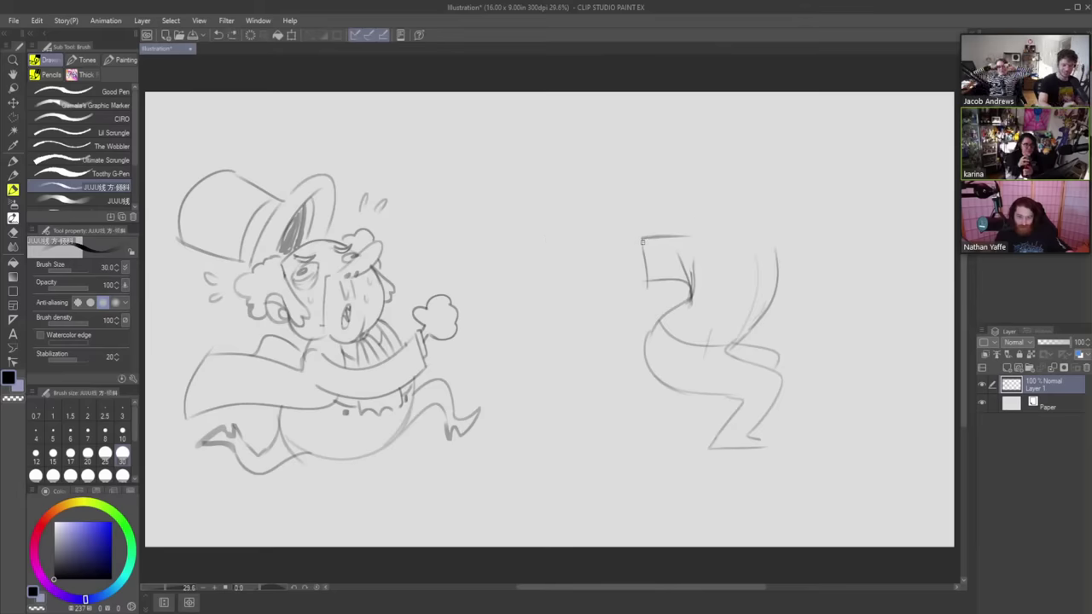
{"action": "left_click_drag", "start_coordinate": [643, 241], "coordinate": [548, 253]}
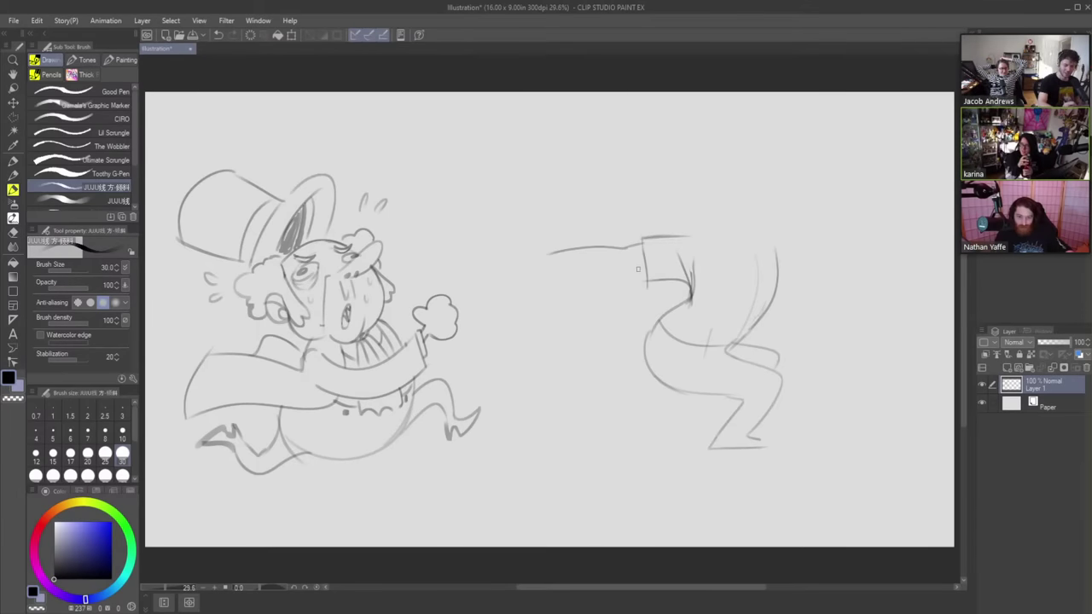
{"action": "left_click_drag", "start_coordinate": [638, 266], "coordinate": [551, 270]}
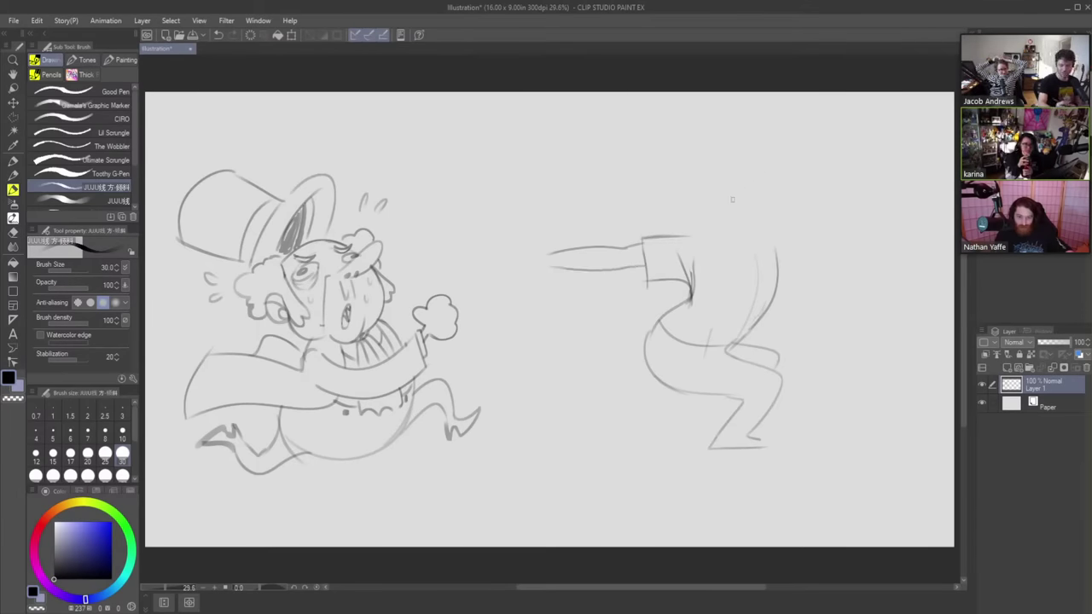
- Extend the shoulder line, darken the shirt hem, erase the overlaps inside the sleeve and add a curved neckline with a neck stub
{"action": "left_click_drag", "start_coordinate": [689, 236], "coordinate": [730, 237]}
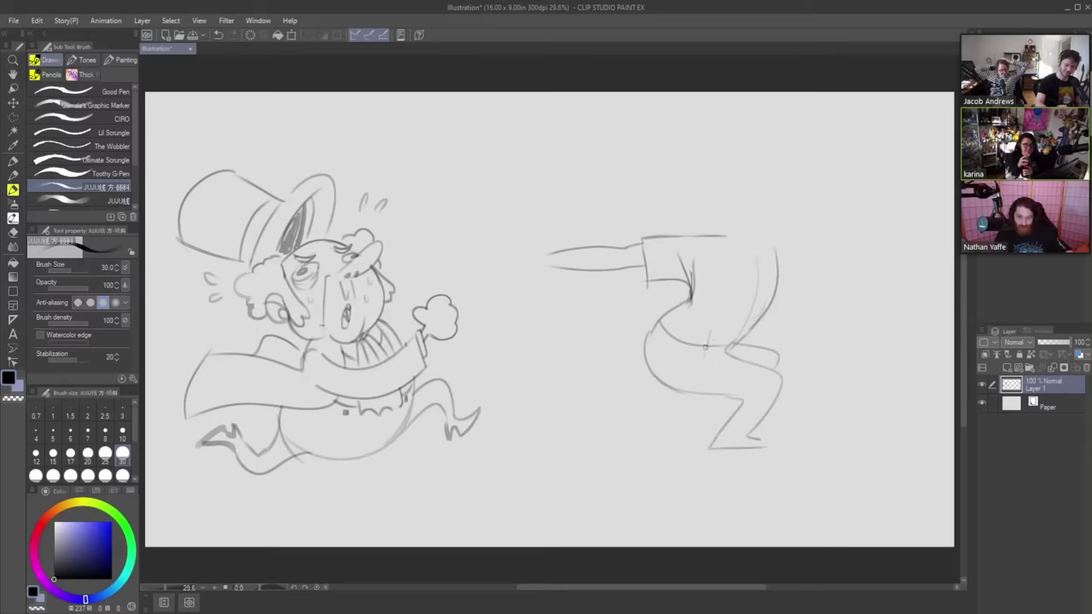
{"action": "mouse_move", "coordinate": [704, 346]}
{"action": "left_mouse_down"}
{"action": "mouse_move", "coordinate": [777, 361]}
{"action": "mouse_move", "coordinate": [739, 339]}
{"action": "left_mouse_up"}
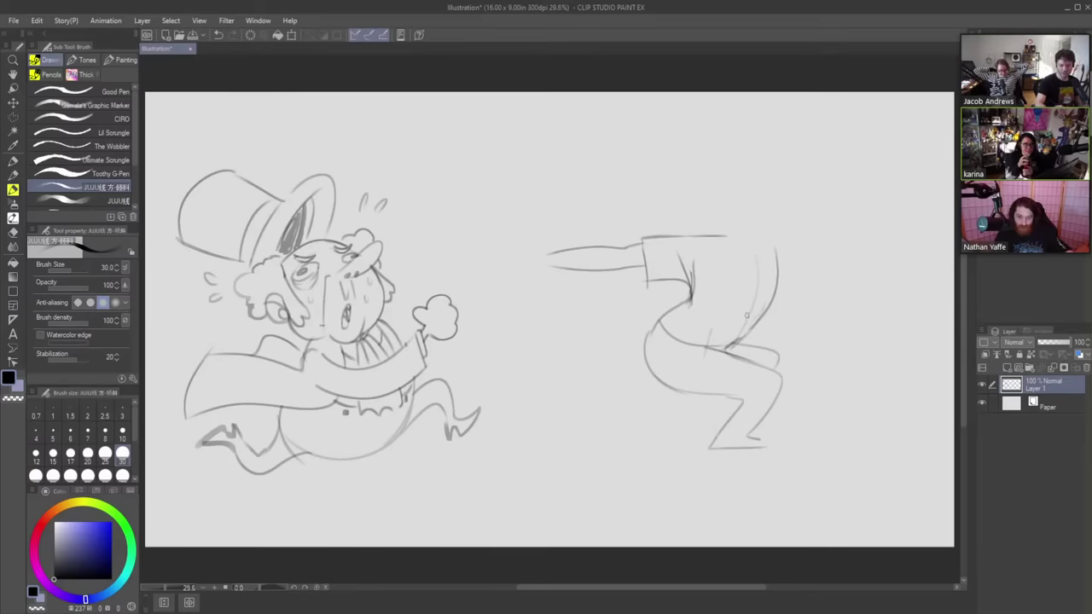
{"action": "key", "text": "e"}
{"action": "mouse_move", "coordinate": [687, 274]}
{"action": "left_mouse_down"}
{"action": "mouse_move", "coordinate": [753, 240]}
{"action": "mouse_move", "coordinate": [725, 225]}
{"action": "left_mouse_up"}
{"action": "key", "text": "b"}
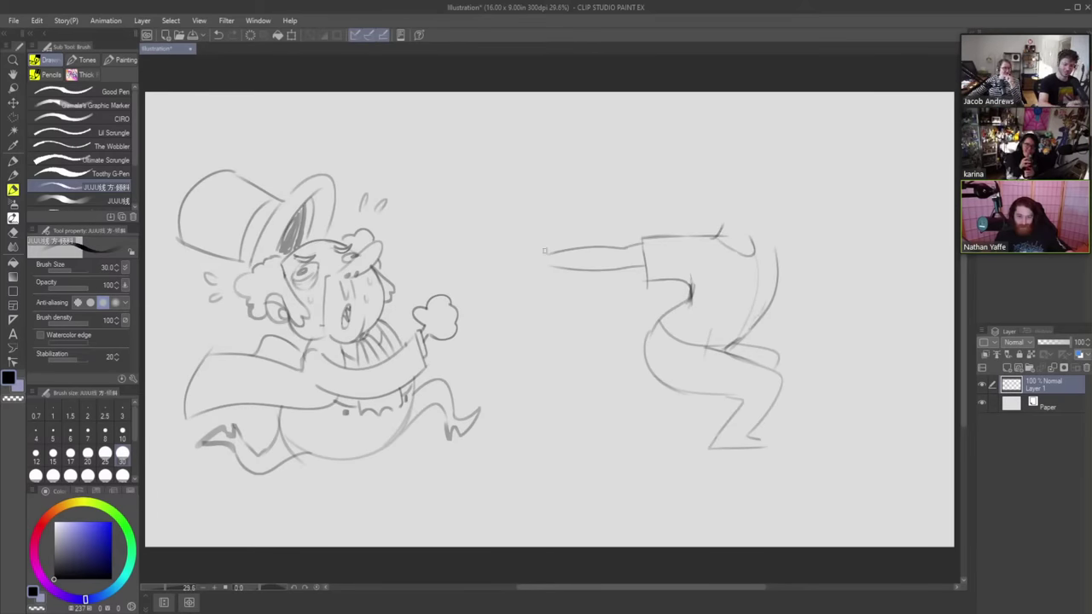
- Draw the hand holding up a phone with camera details and two beam lines spreading from it towards the gentleman's head
{"action": "mouse_move", "coordinate": [550, 268]}
{"action": "left_mouse_down"}
{"action": "mouse_move", "coordinate": [516, 249]}
{"action": "mouse_move", "coordinate": [543, 255]}
{"action": "mouse_move", "coordinate": [544, 237]}
{"action": "mouse_move", "coordinate": [519, 244]}
{"action": "mouse_move", "coordinate": [518, 202]}
{"action": "mouse_move", "coordinate": [529, 195]}
{"action": "mouse_move", "coordinate": [526, 272]}
{"action": "left_mouse_up"}
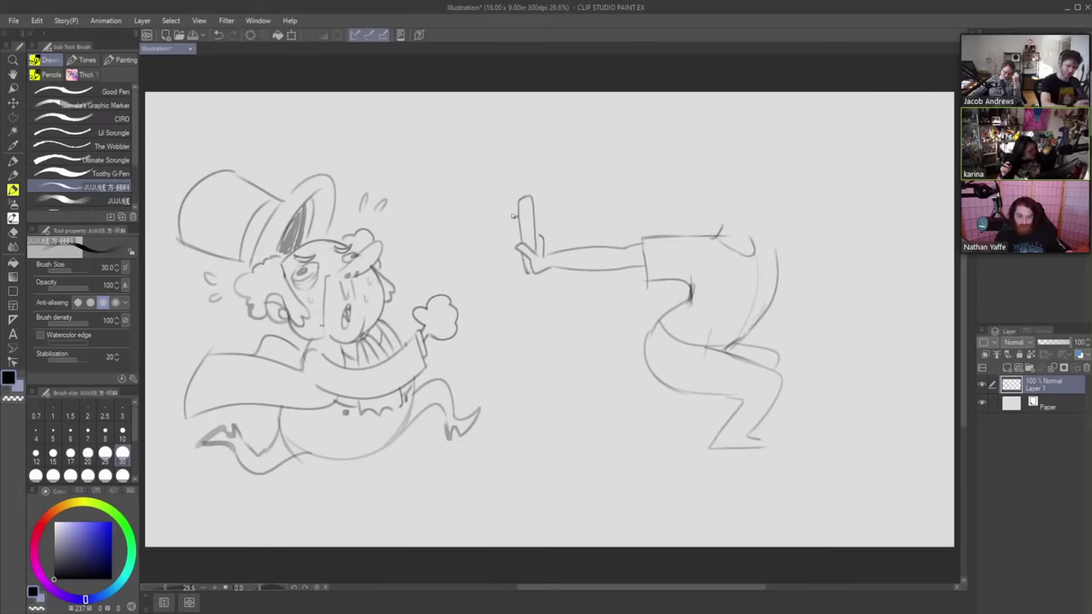
{"action": "mouse_move", "coordinate": [517, 207]}
{"action": "left_mouse_down"}
{"action": "mouse_move", "coordinate": [523, 220]}
{"action": "mouse_move", "coordinate": [527, 207]}
{"action": "mouse_move", "coordinate": [519, 231]}
{"action": "mouse_move", "coordinate": [386, 158]}
{"action": "left_mouse_up"}
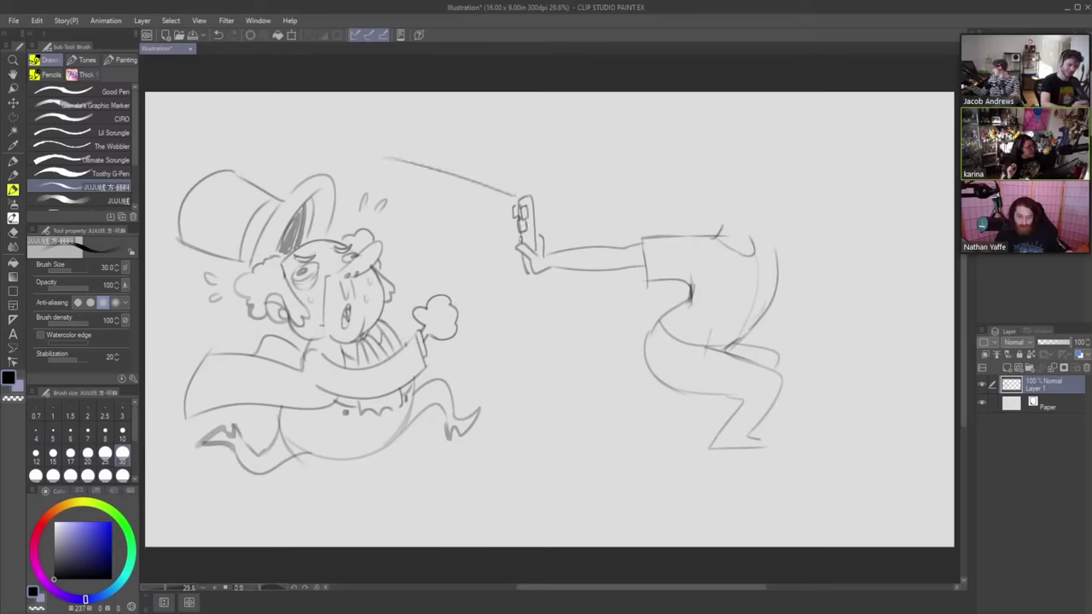
{"action": "left_click_drag", "start_coordinate": [516, 242], "coordinate": [411, 295]}
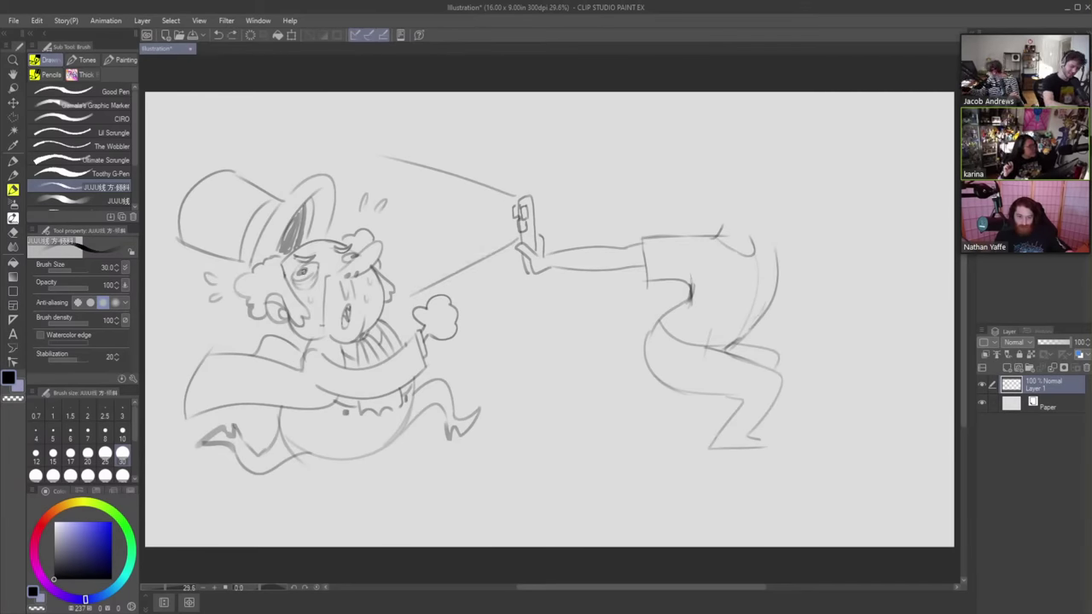
- Rework the gentleman's eyes into a narrowed squint against the phone's light
{"action": "key", "text": "e"}
{"action": "left_click_drag", "start_coordinate": [302, 271], "coordinate": [362, 256]}
{"action": "key", "text": "b"}
{"action": "key", "text": "ctrl+z"}
{"action": "key", "text": "ctrl+z"}
{"action": "left_click_drag", "start_coordinate": [341, 263], "coordinate": [357, 255]}
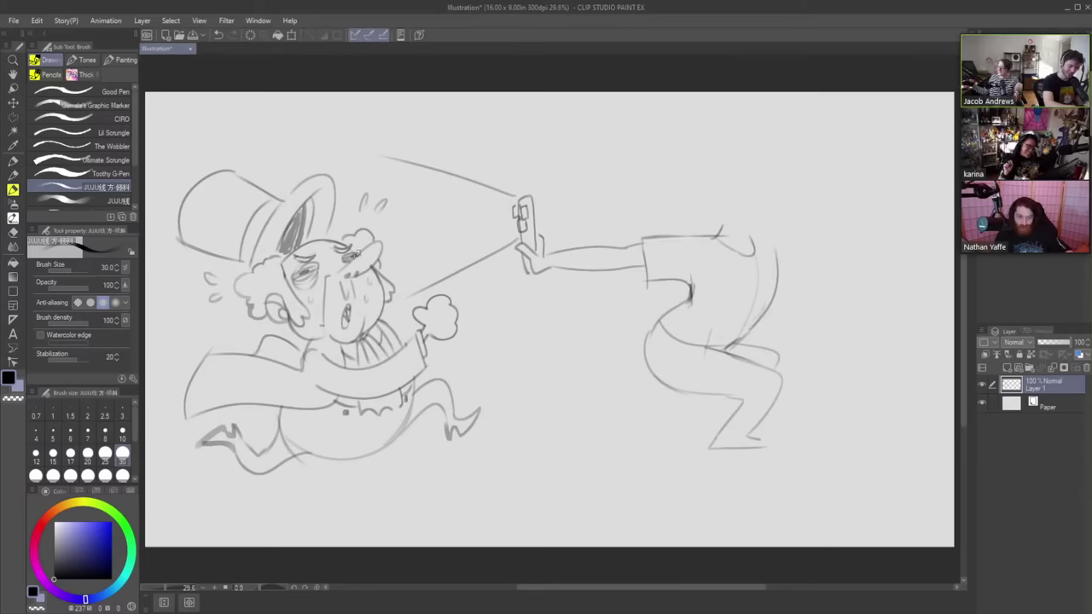
{"action": "key", "text": "e"}
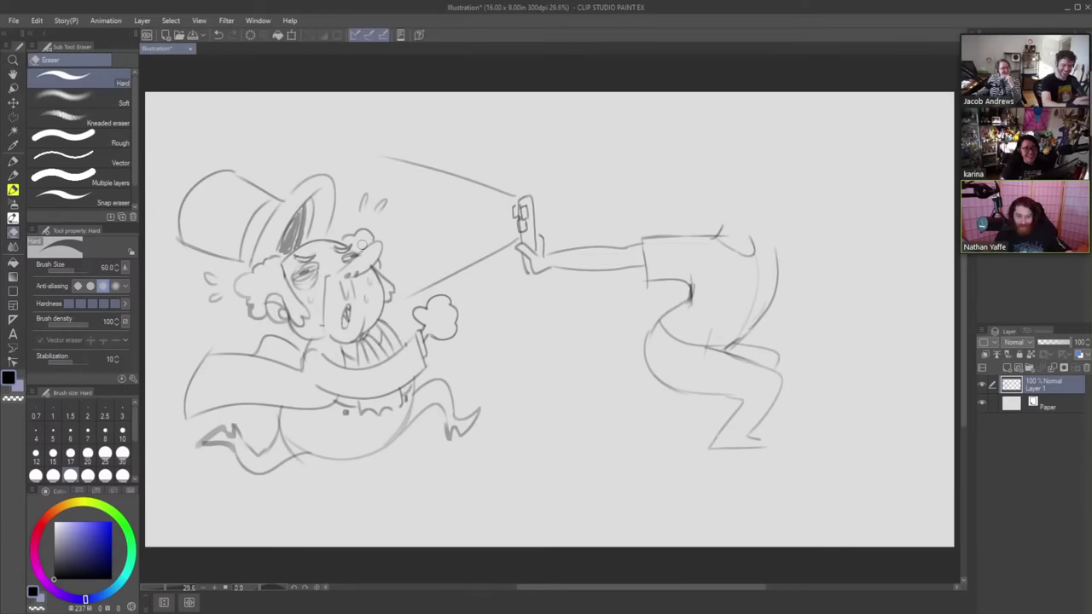
- Add short flash marks around the phone and erase the beam line ends closest to it
{"action": "key", "text": "b"}
{"action": "left_click_drag", "start_coordinate": [510, 171], "coordinate": [517, 190]}
{"action": "left_click_drag", "start_coordinate": [496, 181], "coordinate": [510, 188]}
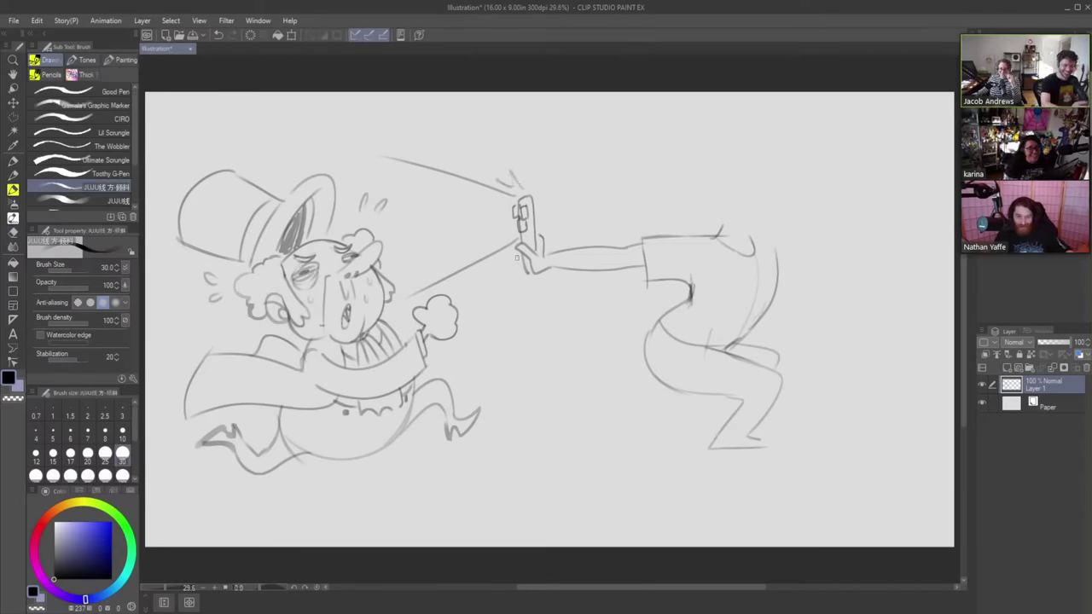
{"action": "key", "text": "e"}
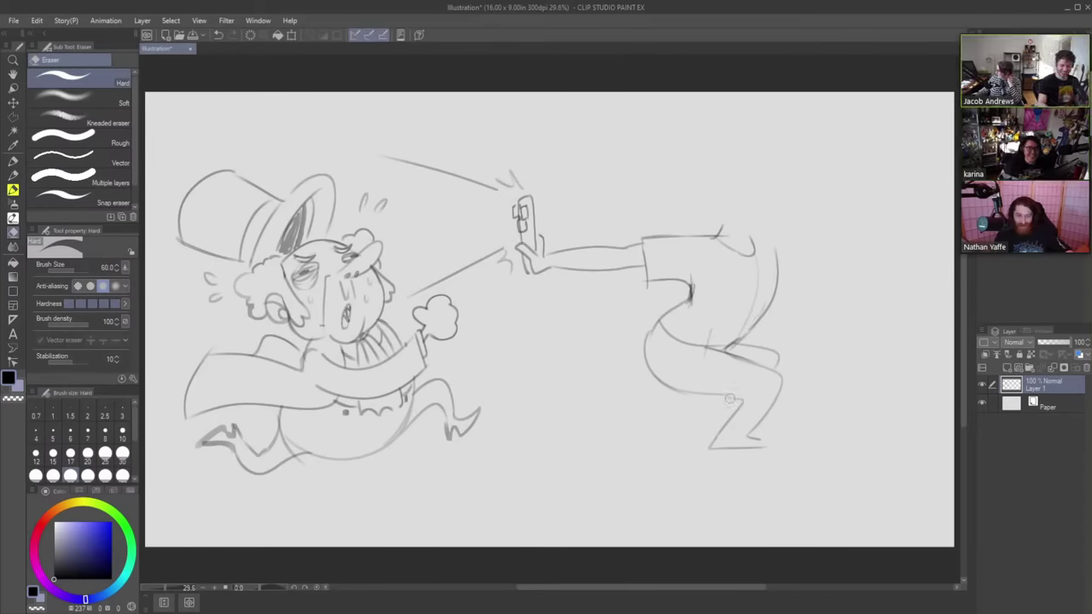
- Round off the second figure's far shoulder, darken the sleeve cuff and draw the back of the neck
{"action": "key", "text": "b"}
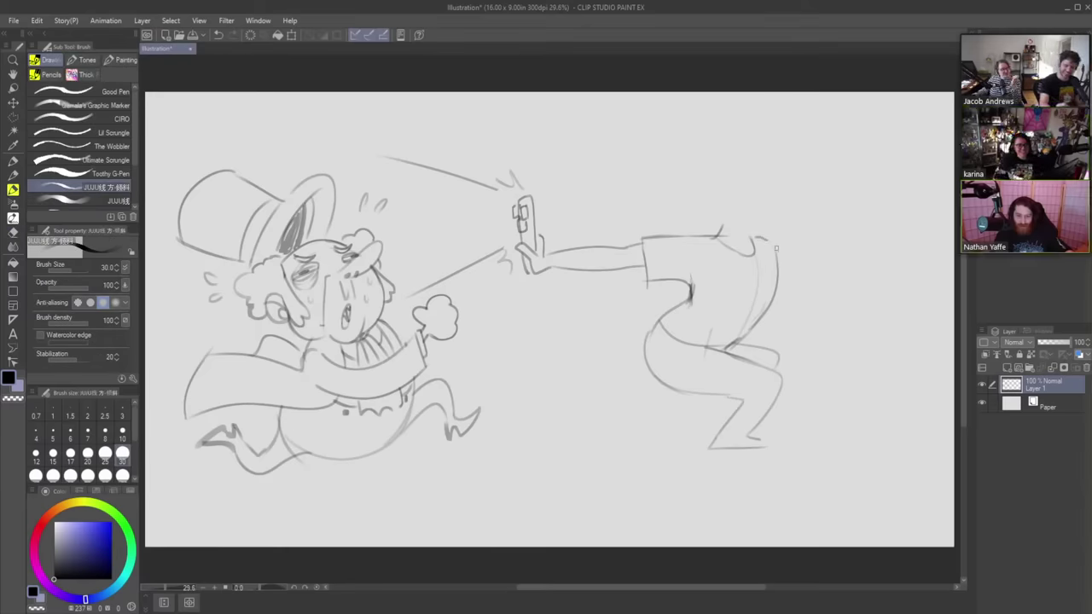
{"action": "left_click_drag", "start_coordinate": [752, 236], "coordinate": [775, 276]}
{"action": "key", "text": "ctrl+z"}
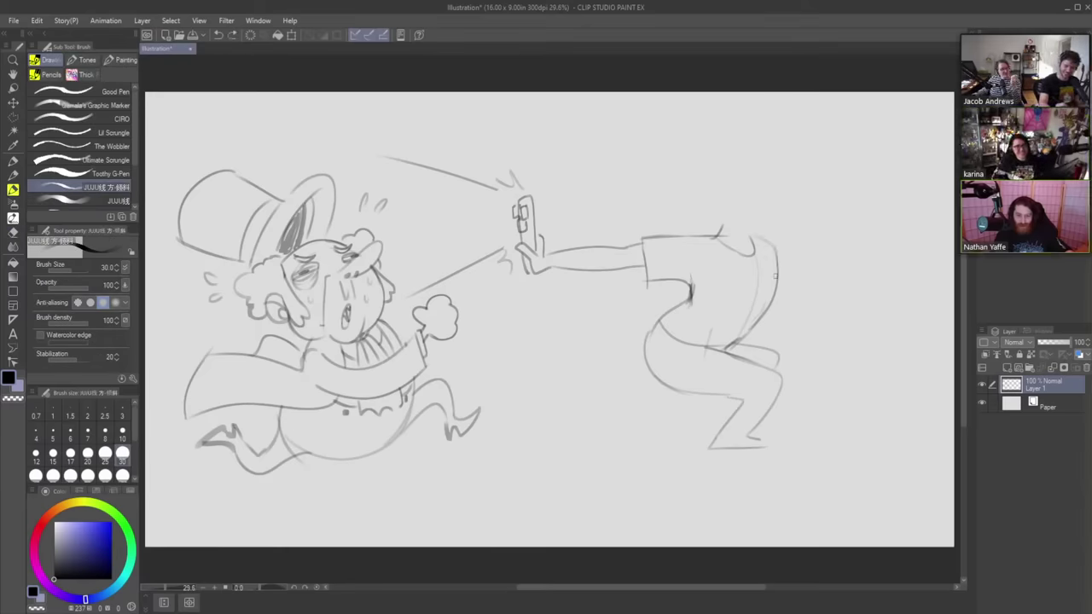
{"action": "left_click_drag", "start_coordinate": [642, 245], "coordinate": [645, 278]}
{"action": "key", "text": "ctrl+z"}
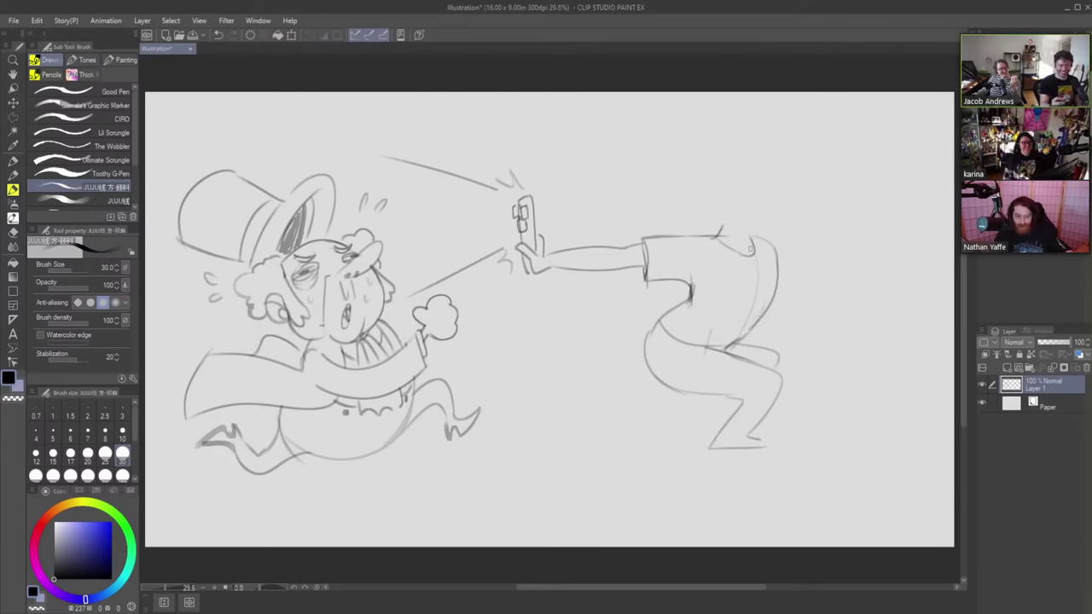
{"action": "key", "text": "e"}
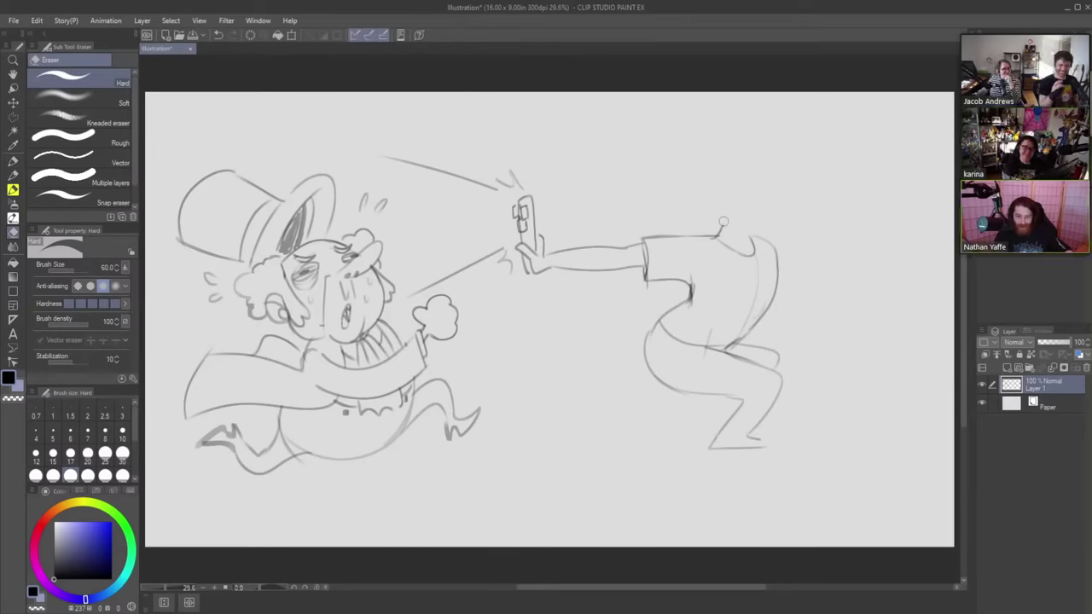
{"action": "key", "text": "b"}
{"action": "left_click_drag", "start_coordinate": [751, 243], "coordinate": [756, 220]}
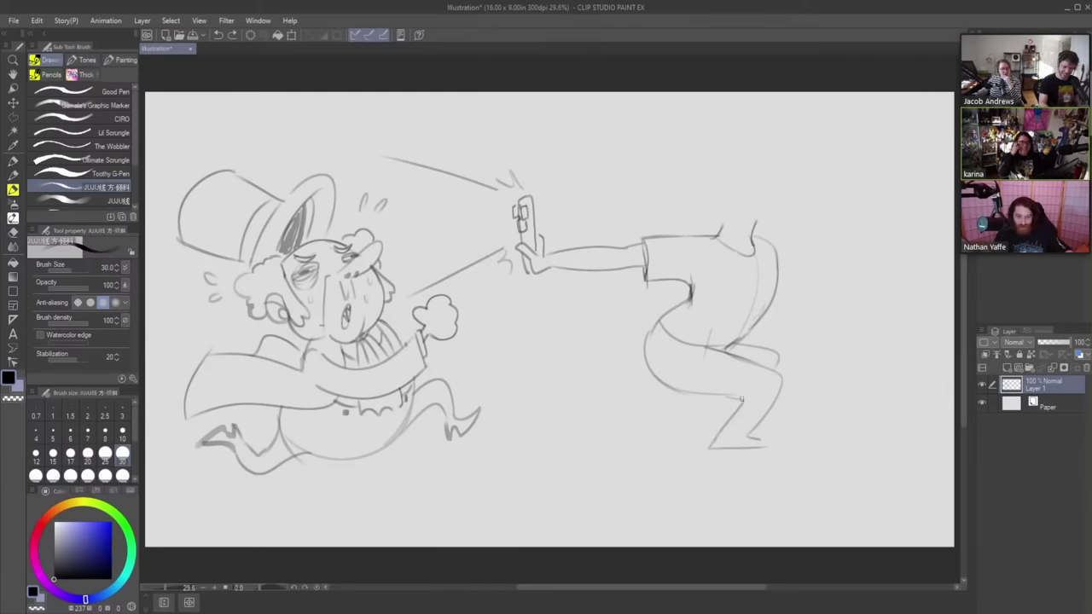
- Firm up the second figure's lower leg and foot and place it on a footplate between two large oval wheels, the near one hubbed
{"action": "mouse_move", "coordinate": [747, 393]}
{"action": "left_mouse_down"}
{"action": "mouse_move", "coordinate": [731, 438]}
{"action": "mouse_move", "coordinate": [710, 452]}
{"action": "mouse_move", "coordinate": [755, 447]}
{"action": "mouse_move", "coordinate": [750, 435]}
{"action": "mouse_move", "coordinate": [765, 451]}
{"action": "mouse_move", "coordinate": [757, 437]}
{"action": "mouse_move", "coordinate": [777, 391]}
{"action": "left_mouse_up"}
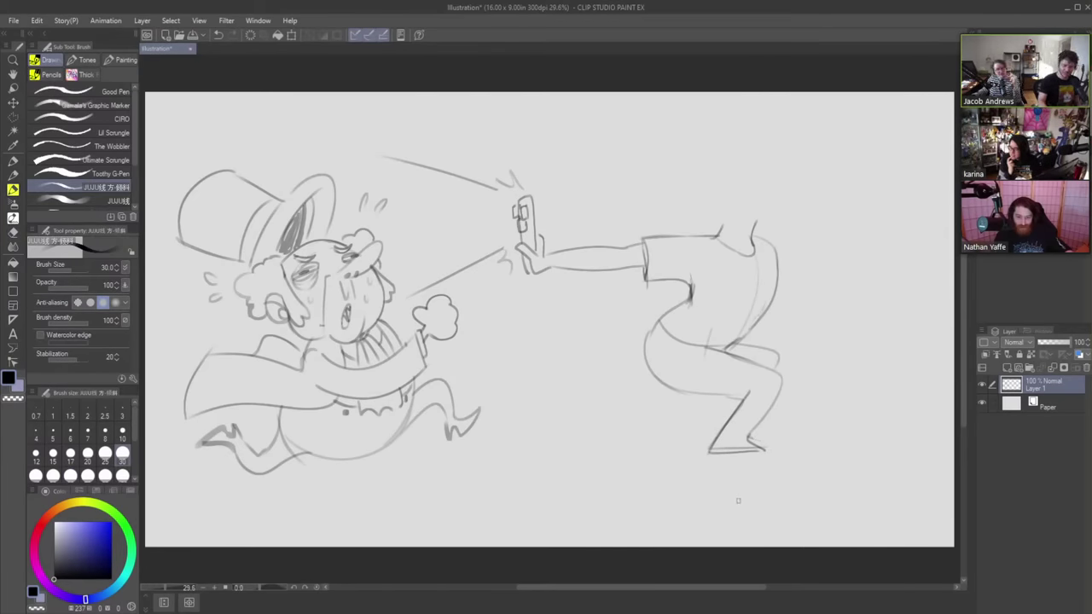
{"action": "mouse_move", "coordinate": [752, 422]}
{"action": "left_mouse_down"}
{"action": "mouse_move", "coordinate": [791, 452]}
{"action": "mouse_move", "coordinate": [788, 420]}
{"action": "left_mouse_up"}
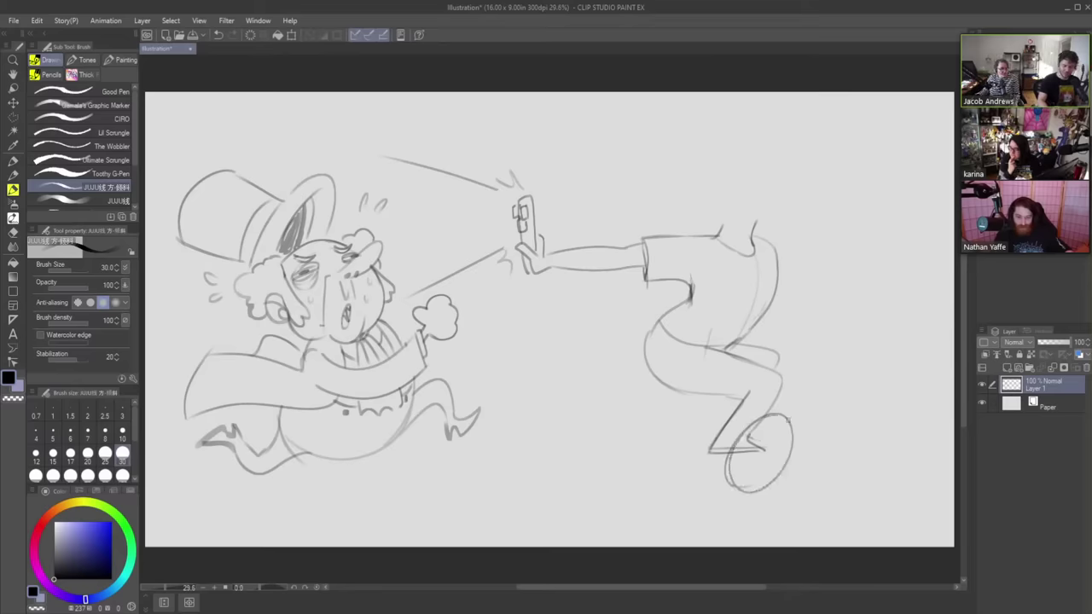
{"action": "mouse_move", "coordinate": [706, 465]}
{"action": "left_mouse_down"}
{"action": "mouse_move", "coordinate": [763, 426]}
{"action": "mouse_move", "coordinate": [774, 447]}
{"action": "mouse_move", "coordinate": [761, 438]}
{"action": "mouse_move", "coordinate": [766, 421]}
{"action": "mouse_move", "coordinate": [784, 425]}
{"action": "mouse_move", "coordinate": [782, 450]}
{"action": "left_mouse_up"}
{"action": "key", "text": "e"}
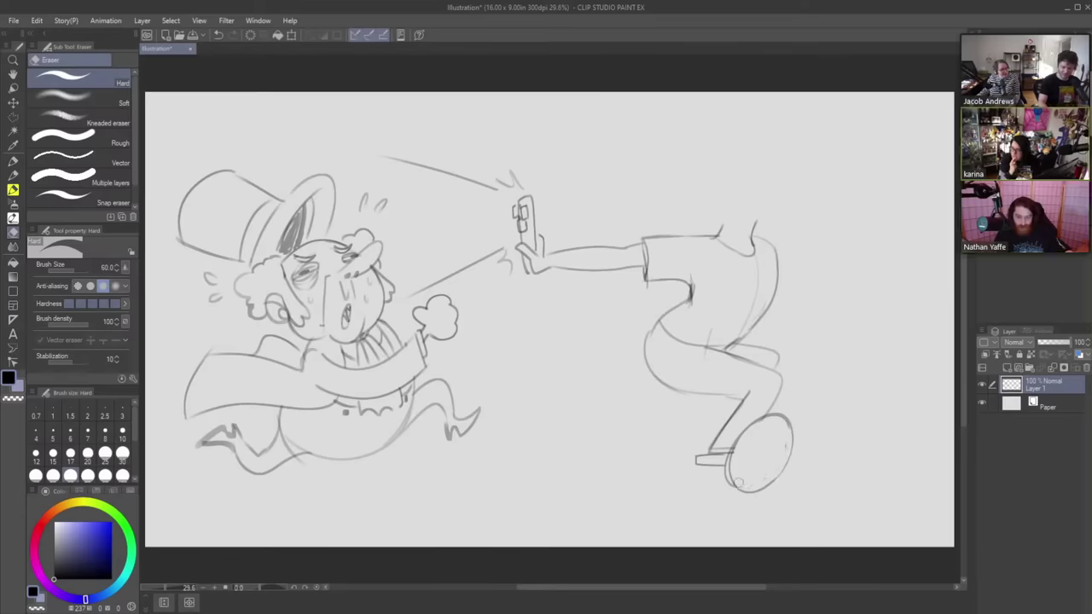
{"action": "key", "text": "b"}
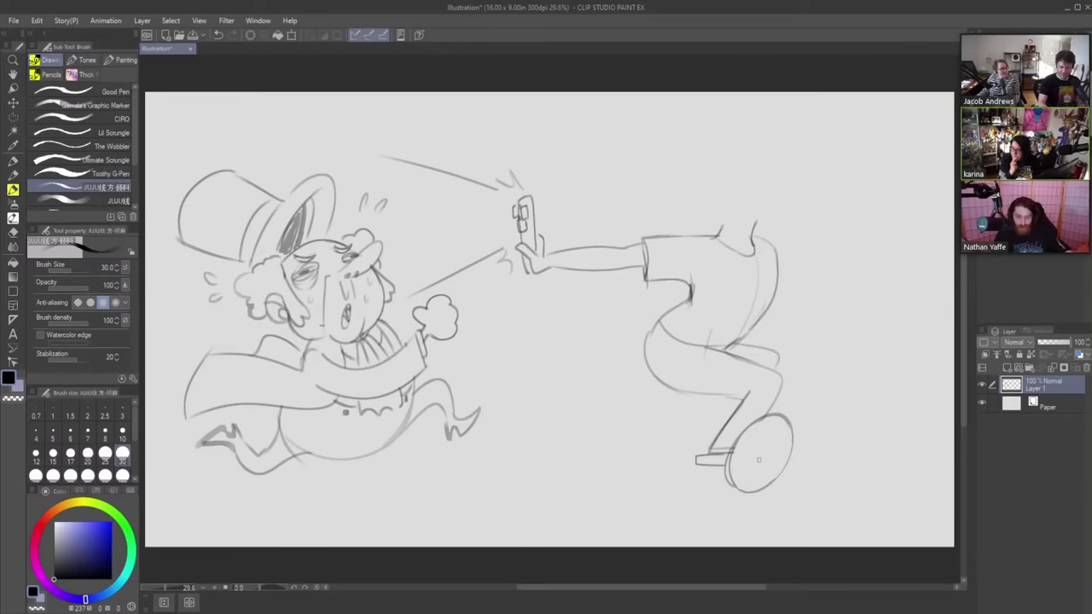
{"action": "left_click_drag", "start_coordinate": [755, 461], "coordinate": [766, 444]}
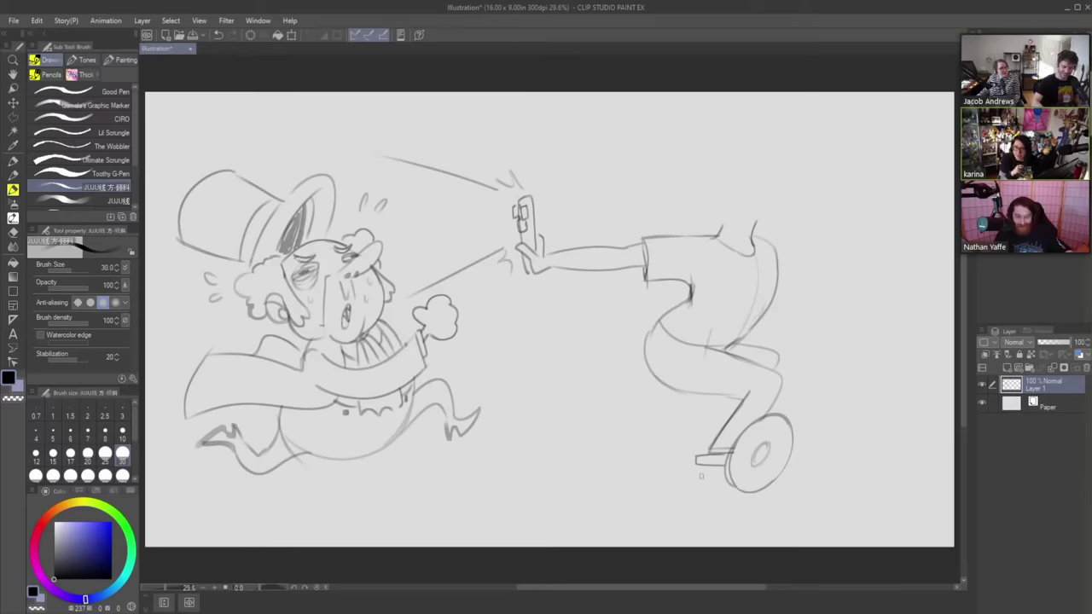
{"action": "mouse_move", "coordinate": [705, 481]}
{"action": "left_mouse_down"}
{"action": "mouse_move", "coordinate": [674, 453]}
{"action": "mouse_move", "coordinate": [716, 418]}
{"action": "mouse_move", "coordinate": [678, 452]}
{"action": "mouse_move", "coordinate": [698, 479]}
{"action": "mouse_move", "coordinate": [682, 469]}
{"action": "mouse_move", "coordinate": [704, 482]}
{"action": "mouse_move", "coordinate": [705, 444]}
{"action": "left_mouse_up"}
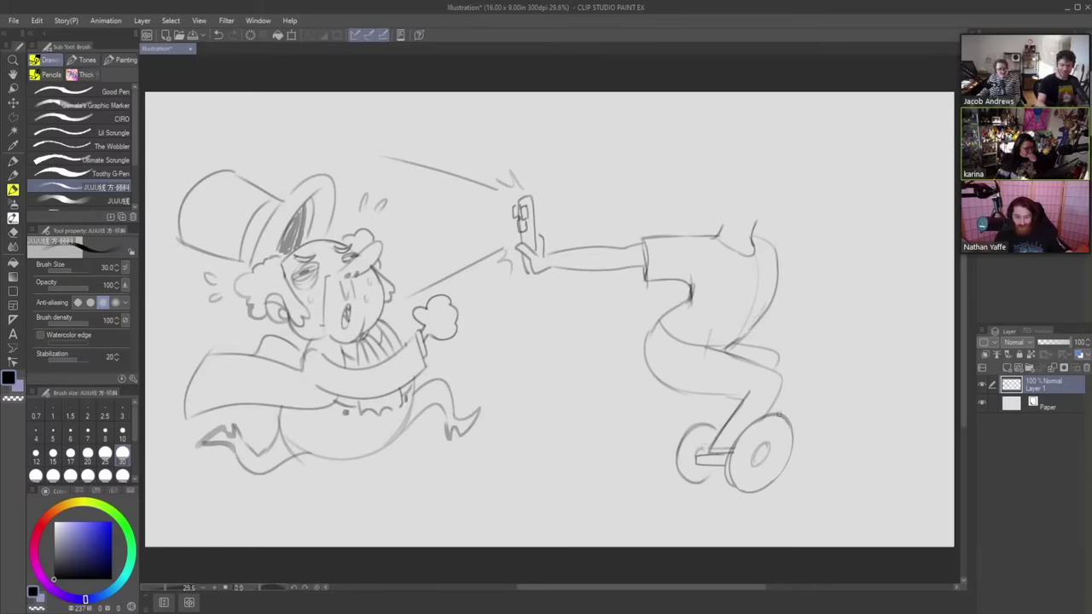
- Draw a long slanted steering pole rising from the near wheel in front of the second figure
{"action": "left_click_drag", "start_coordinate": [800, 372], "coordinate": [783, 414]}
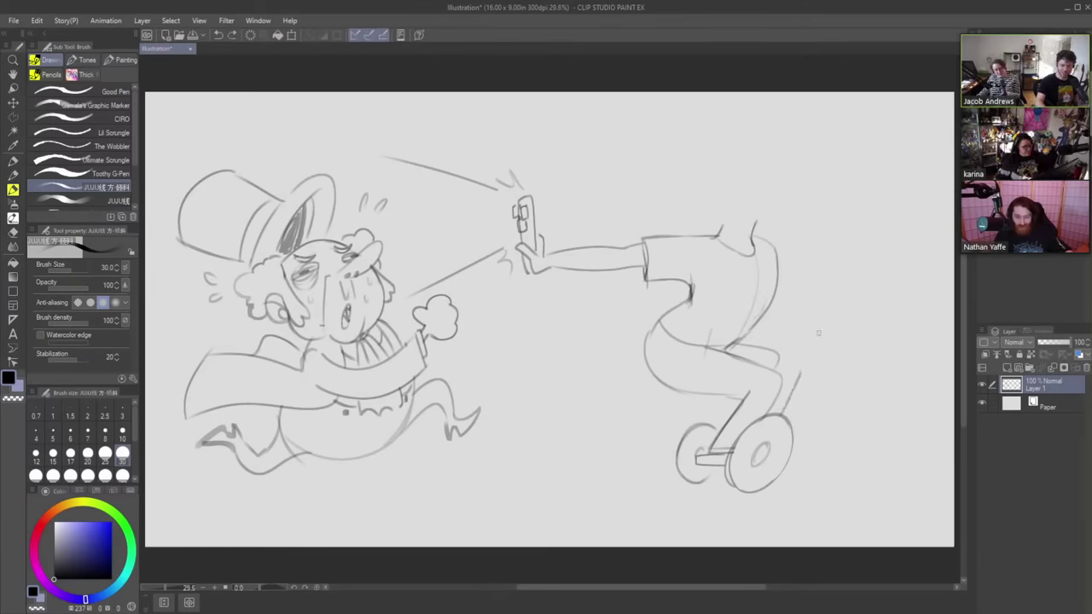
{"action": "mouse_move", "coordinate": [845, 271]}
{"action": "left_mouse_down"}
{"action": "mouse_move", "coordinate": [787, 399]}
{"action": "mouse_move", "coordinate": [708, 435]}
{"action": "mouse_move", "coordinate": [696, 457]}
{"action": "left_mouse_up"}
{"action": "key", "text": "ctrl+z"}
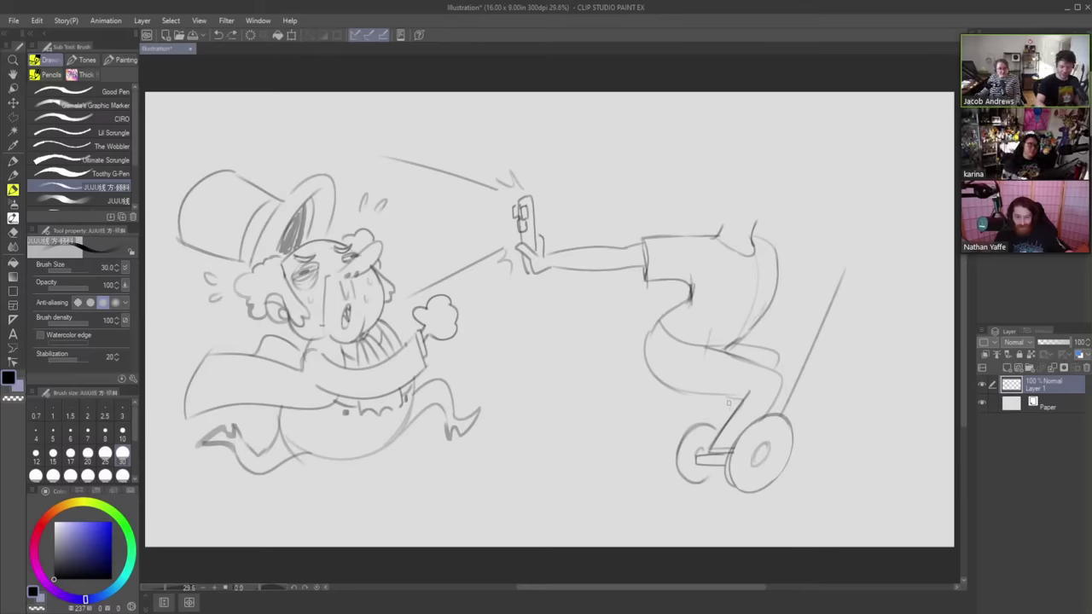
{"action": "left_click_drag", "start_coordinate": [735, 397], "coordinate": [698, 448]}
{"action": "key", "text": "ctrl+z"}
{"action": "left_click_drag", "start_coordinate": [729, 394], "coordinate": [696, 454]}
{"action": "key", "text": "ctrl+z"}
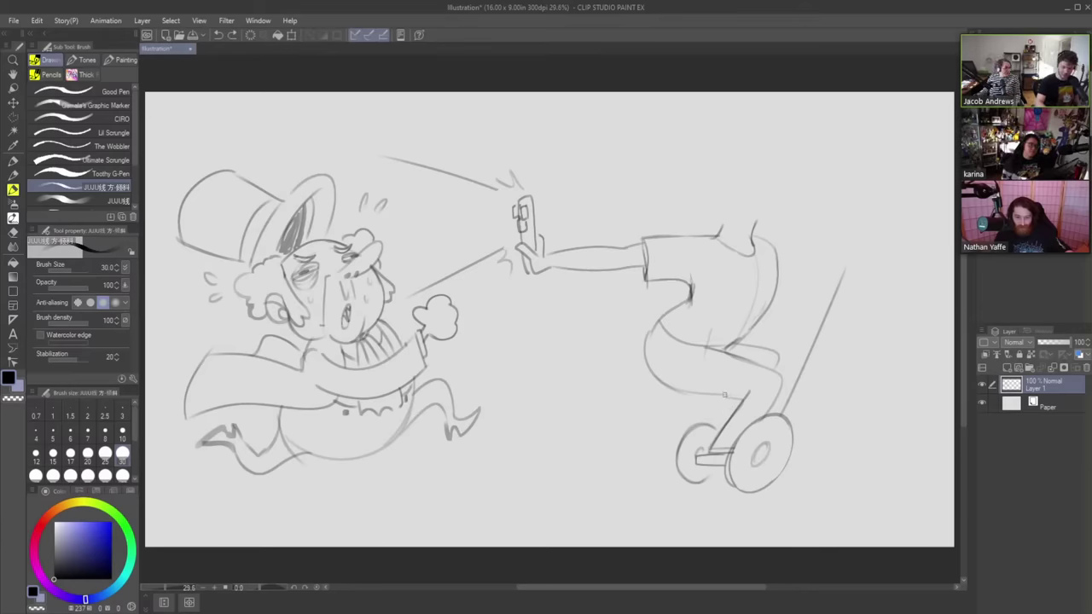
- Draw the back of the second figure's lower leg and a second parallel line along the steering pole
{"action": "left_click_drag", "start_coordinate": [730, 394], "coordinate": [697, 454]}
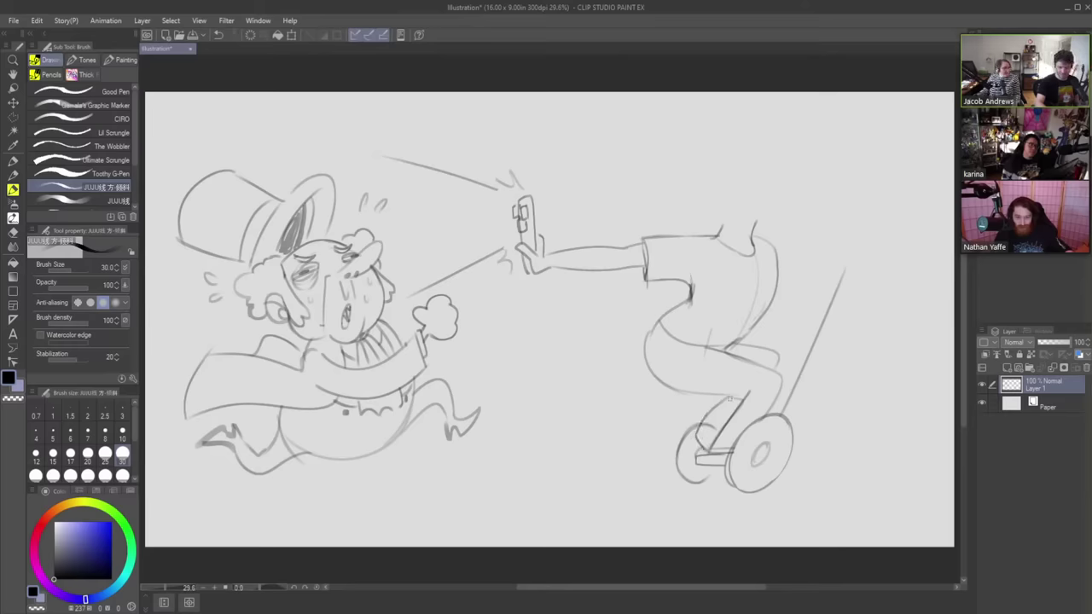
{"action": "key", "text": "e"}
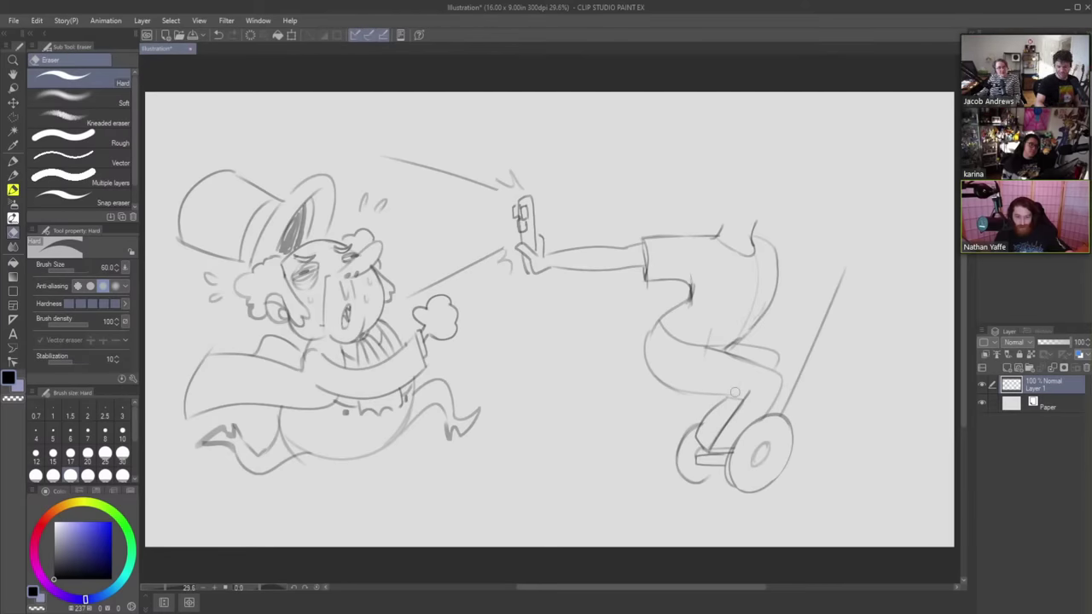
{"action": "key", "text": "b"}
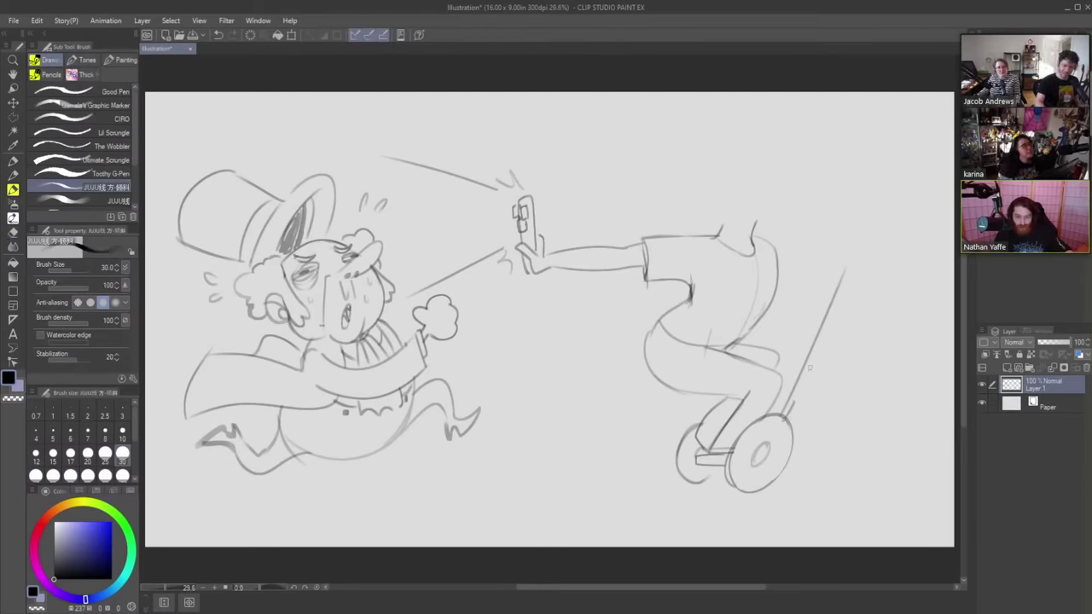
{"action": "left_click_drag", "start_coordinate": [793, 406], "coordinate": [849, 268]}
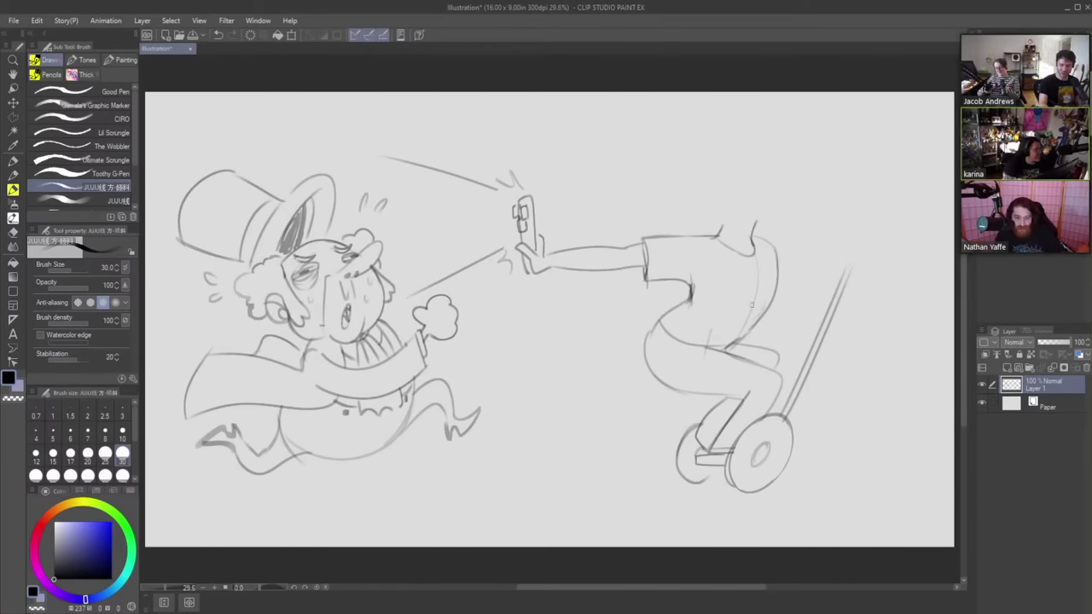
- Draw the second figure's far arm coming down from the shoulder and bending at the elbow toward the top of the steering pole
{"action": "left_click_drag", "start_coordinate": [755, 237], "coordinate": [779, 285]}
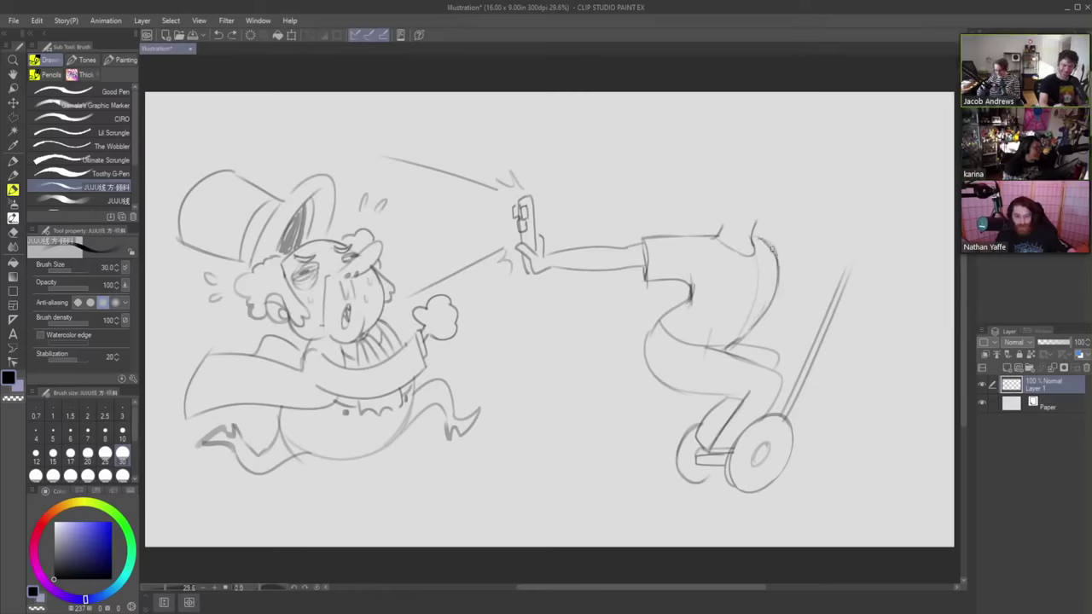
{"action": "left_click_drag", "start_coordinate": [763, 240], "coordinate": [795, 280]}
{"action": "key", "text": "ctrl+z"}
{"action": "mouse_move", "coordinate": [765, 240]}
{"action": "left_mouse_down"}
{"action": "mouse_move", "coordinate": [799, 301]}
{"action": "mouse_move", "coordinate": [759, 317]}
{"action": "mouse_move", "coordinate": [807, 289]}
{"action": "mouse_move", "coordinate": [793, 296]}
{"action": "mouse_move", "coordinate": [790, 322]}
{"action": "mouse_move", "coordinate": [800, 324]}
{"action": "mouse_move", "coordinate": [826, 283]}
{"action": "mouse_move", "coordinate": [798, 334]}
{"action": "mouse_move", "coordinate": [820, 315]}
{"action": "mouse_move", "coordinate": [794, 315]}
{"action": "mouse_move", "coordinate": [839, 291]}
{"action": "left_mouse_up"}
{"action": "key", "text": "ctrl+z"}
{"action": "key", "text": "e"}
{"action": "key", "text": "b"}
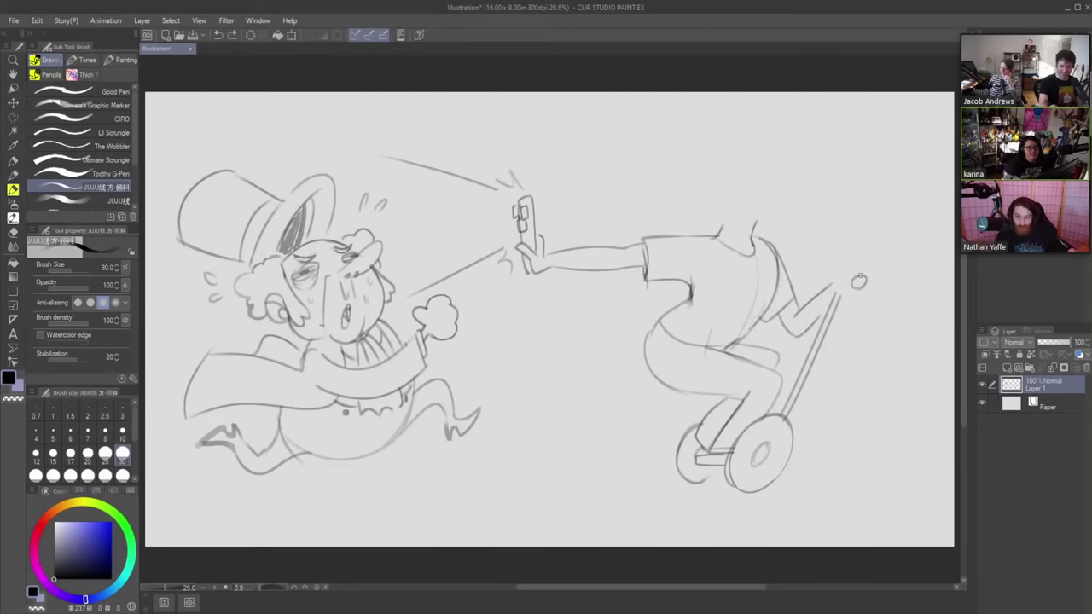
- Add a round-ended handlebar grip on top of the pole and redraw the far forearm with its hand holding the grip
{"action": "left_click_drag", "start_coordinate": [858, 281], "coordinate": [836, 293]}
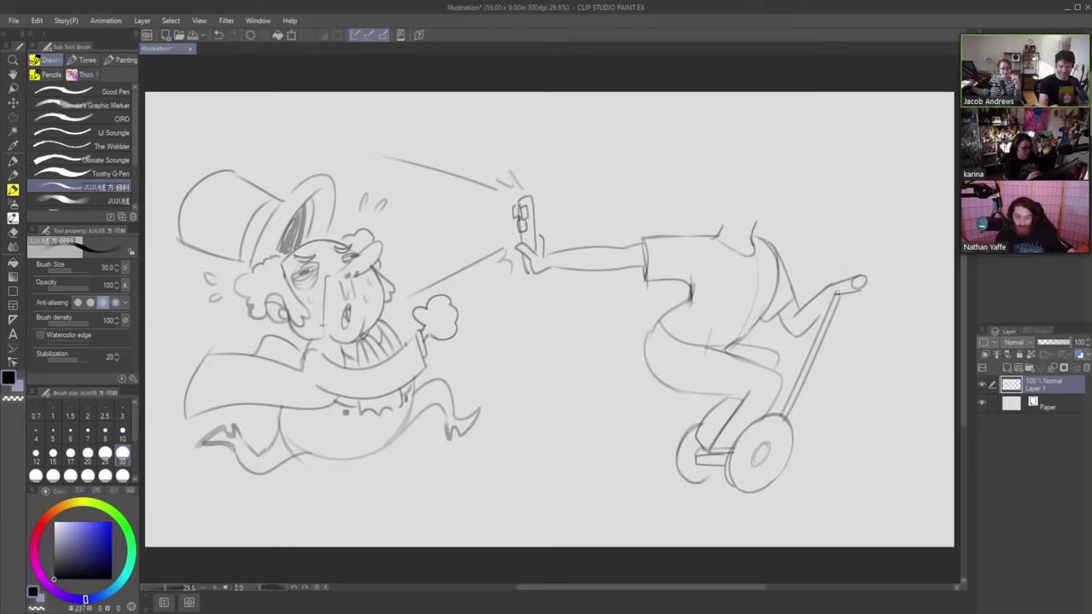
{"action": "key", "text": "e"}
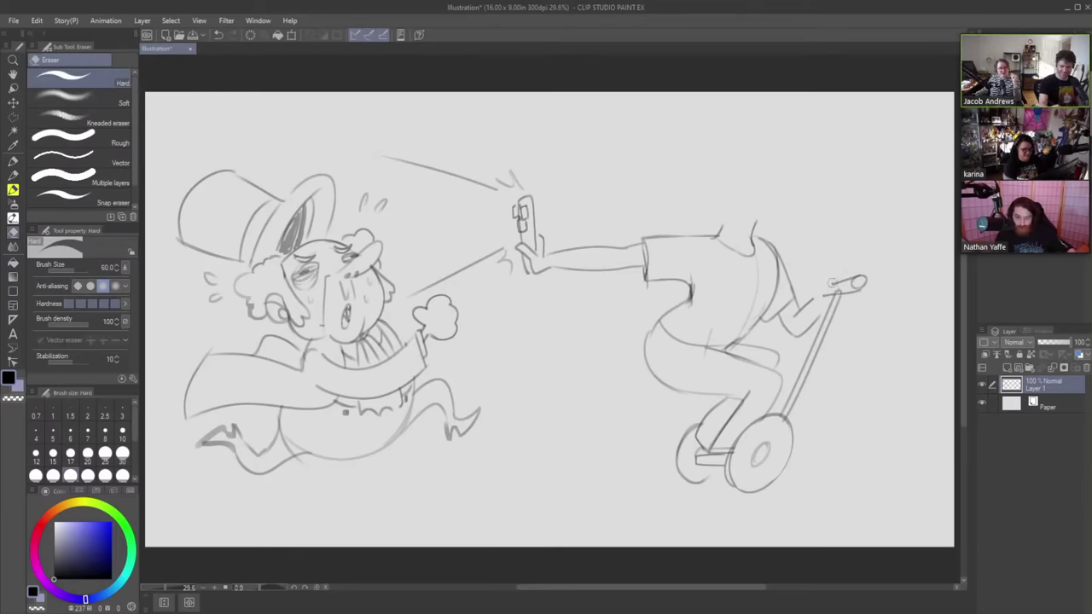
{"action": "key", "text": "b"}
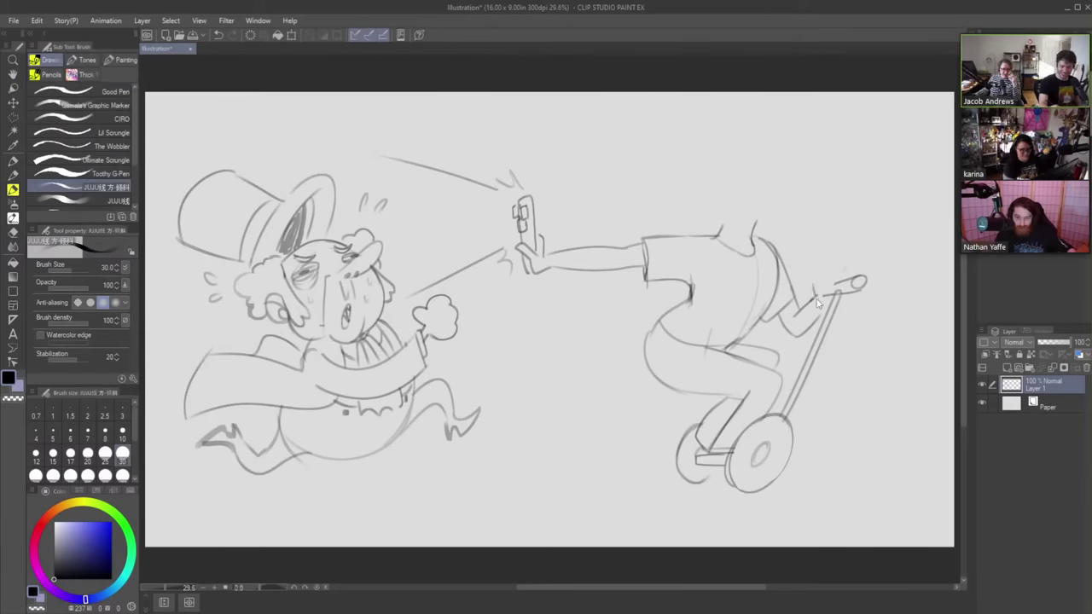
{"action": "key", "text": "e"}
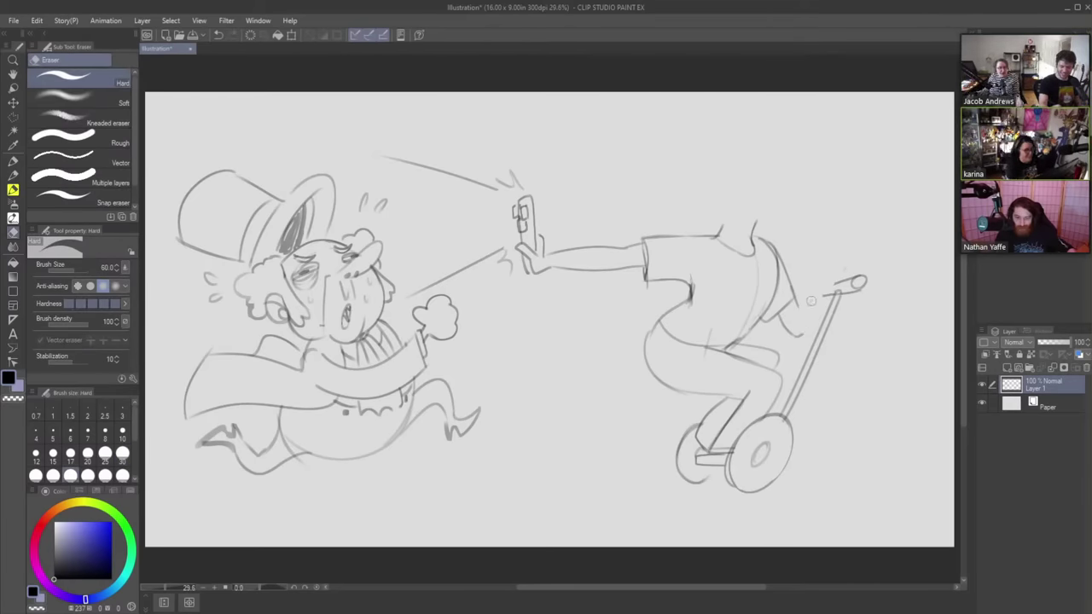
{"action": "key", "text": "b"}
{"action": "left_click_drag", "start_coordinate": [819, 301], "coordinate": [806, 329]}
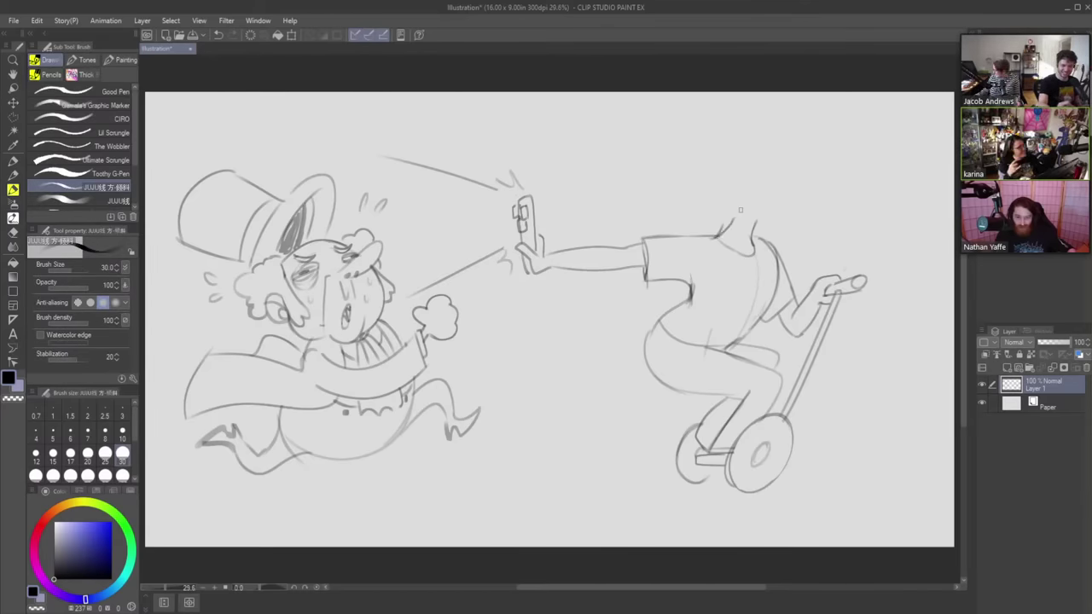
- Draw the second figure's tall rounded head on the neck, with an ear on each side
{"action": "key", "text": "e"}
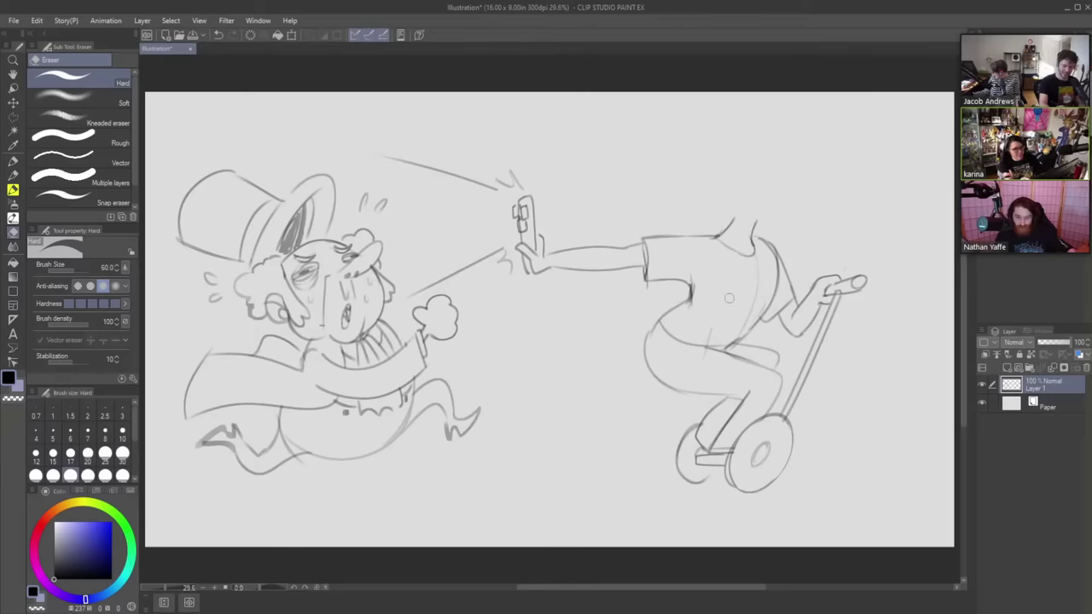
{"action": "key", "text": "p"}
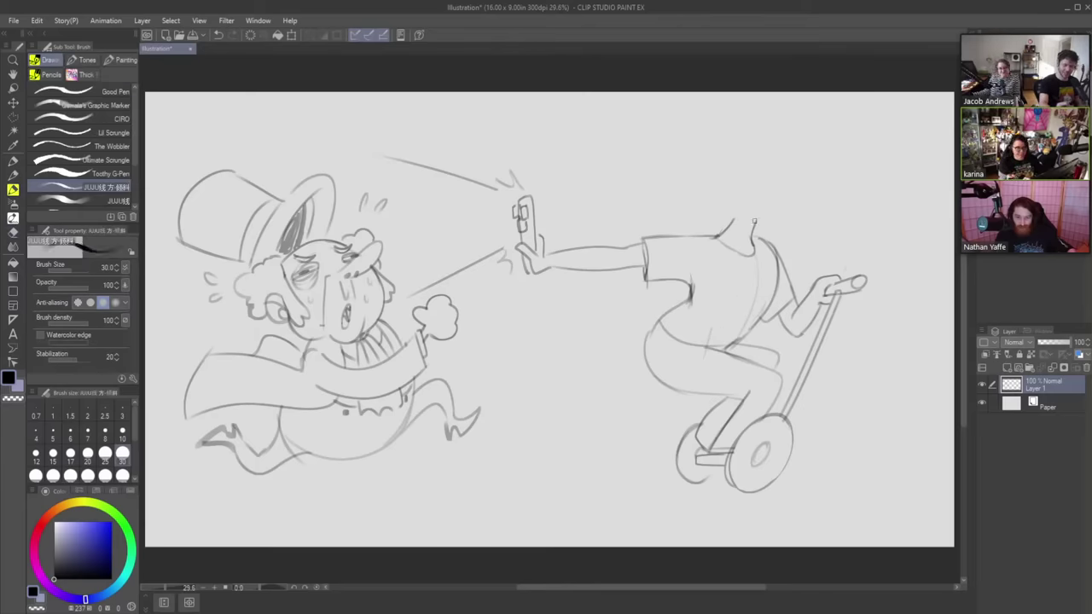
{"action": "mouse_move", "coordinate": [764, 222]}
{"action": "left_mouse_down"}
{"action": "mouse_move", "coordinate": [730, 217]}
{"action": "mouse_move", "coordinate": [730, 176]}
{"action": "mouse_move", "coordinate": [763, 147]}
{"action": "mouse_move", "coordinate": [739, 161]}
{"action": "mouse_move", "coordinate": [744, 150]}
{"action": "mouse_move", "coordinate": [776, 161]}
{"action": "mouse_move", "coordinate": [770, 150]}
{"action": "mouse_move", "coordinate": [779, 172]}
{"action": "mouse_move", "coordinate": [761, 221]}
{"action": "left_mouse_up"}
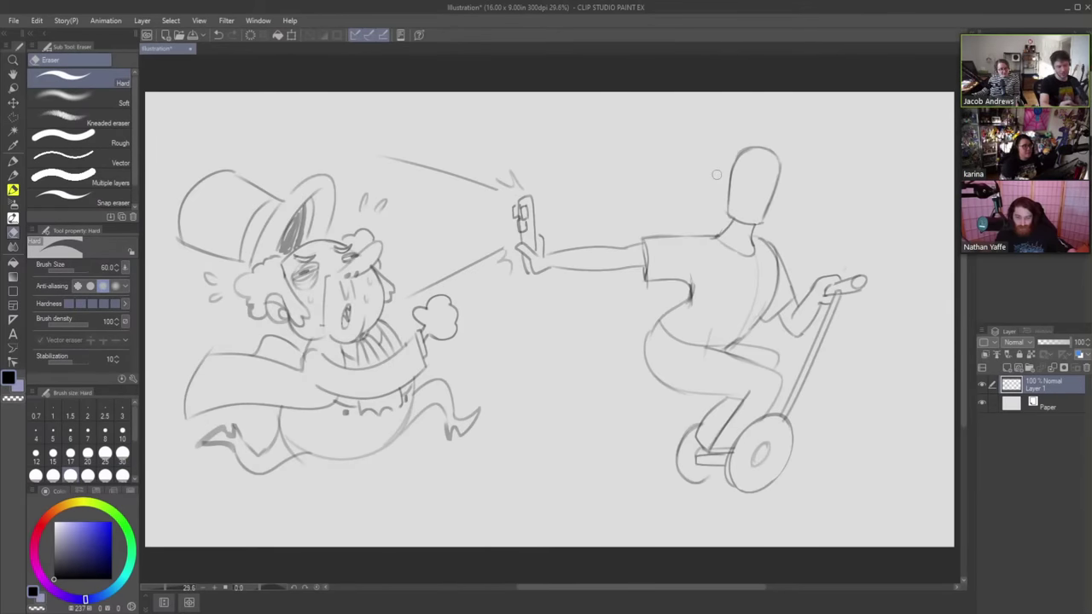
{"action": "mouse_move", "coordinate": [729, 184]}
{"action": "left_mouse_down"}
{"action": "mouse_move", "coordinate": [716, 178]}
{"action": "mouse_move", "coordinate": [726, 205]}
{"action": "mouse_move", "coordinate": [714, 179]}
{"action": "mouse_move", "coordinate": [729, 200]}
{"action": "mouse_move", "coordinate": [715, 186]}
{"action": "mouse_move", "coordinate": [718, 205]}
{"action": "mouse_move", "coordinate": [783, 189]}
{"action": "mouse_move", "coordinate": [773, 214]}
{"action": "left_mouse_up"}
{"action": "key", "text": "ctrl+z"}
{"action": "key", "text": "ctrl+z"}
{"action": "key", "text": "ctrl+z"}
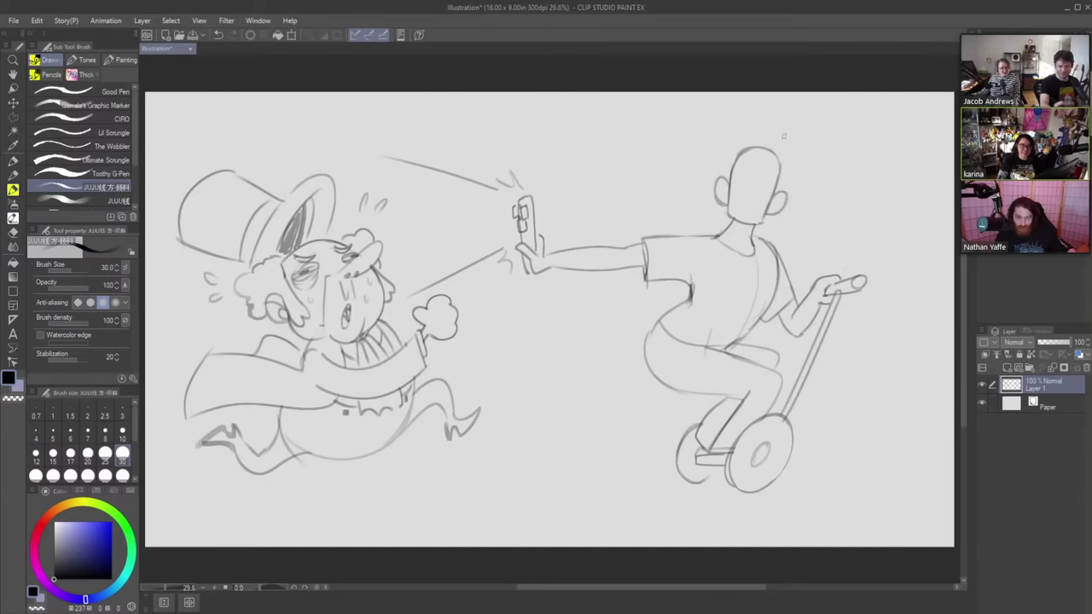
- Replace the top of the skull outline with a tousled fringe and add inner lines to both ears
{"action": "mouse_move", "coordinate": [775, 157]}
{"action": "left_mouse_down"}
{"action": "mouse_move", "coordinate": [736, 175]}
{"action": "mouse_move", "coordinate": [750, 156]}
{"action": "mouse_move", "coordinate": [763, 171]}
{"action": "mouse_move", "coordinate": [747, 151]}
{"action": "mouse_move", "coordinate": [776, 155]}
{"action": "left_mouse_up"}
{"action": "key", "text": "e"}
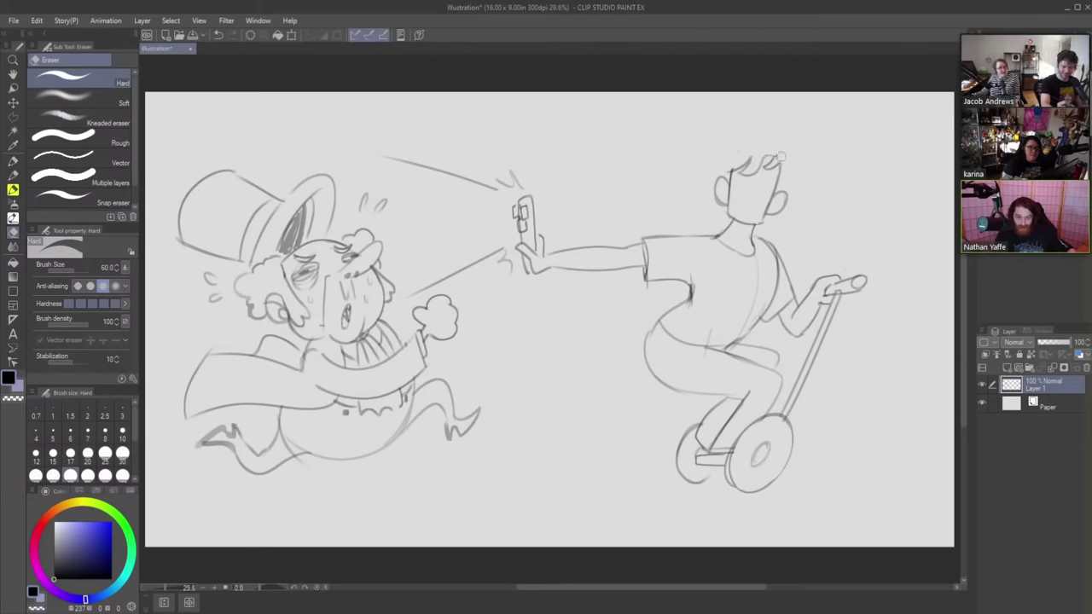
{"action": "key", "text": "b"}
{"action": "mouse_move", "coordinate": [718, 179]}
{"action": "left_mouse_down"}
{"action": "mouse_move", "coordinate": [719, 197]}
{"action": "mouse_move", "coordinate": [769, 212]}
{"action": "mouse_move", "coordinate": [727, 224]}
{"action": "mouse_move", "coordinate": [762, 220]}
{"action": "mouse_move", "coordinate": [737, 226]}
{"action": "mouse_move", "coordinate": [753, 227]}
{"action": "mouse_move", "coordinate": [763, 213]}
{"action": "left_mouse_up"}
{"action": "key", "text": "e"}
{"action": "key", "text": "b"}
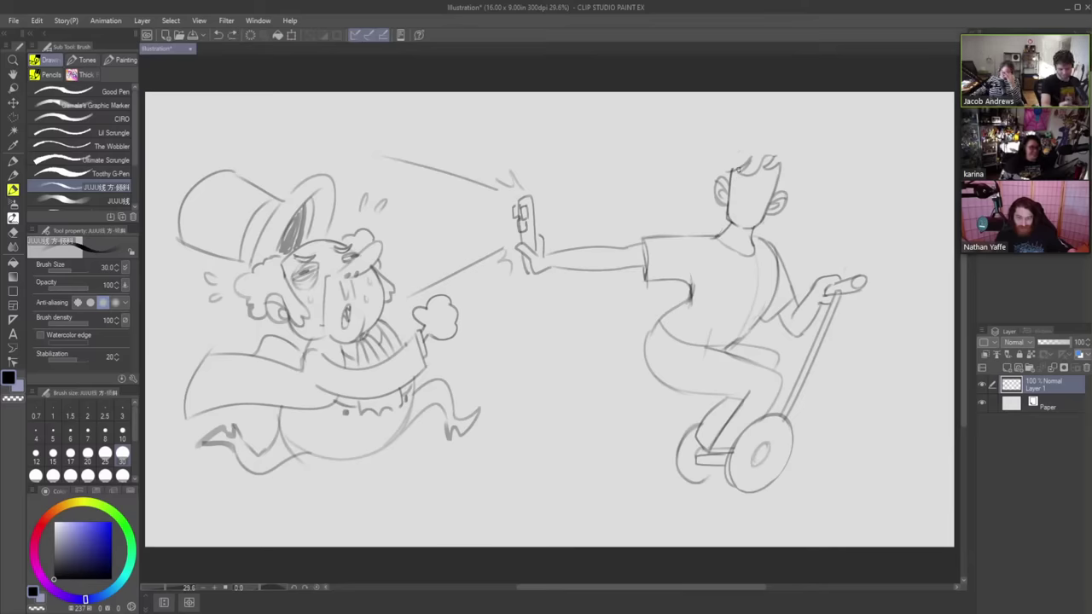
- Draw slanted eyebrows, side-glancing eyes and a small nose on the second figure's face
{"action": "left_click_drag", "start_coordinate": [741, 176], "coordinate": [754, 181]}
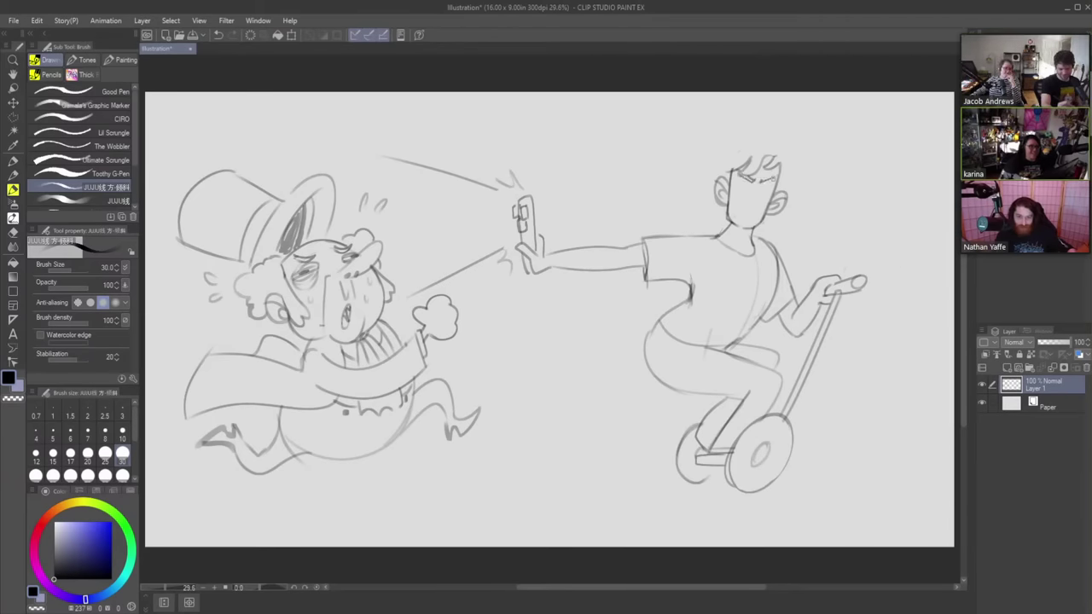
{"action": "left_click_drag", "start_coordinate": [765, 182], "coordinate": [781, 180]}
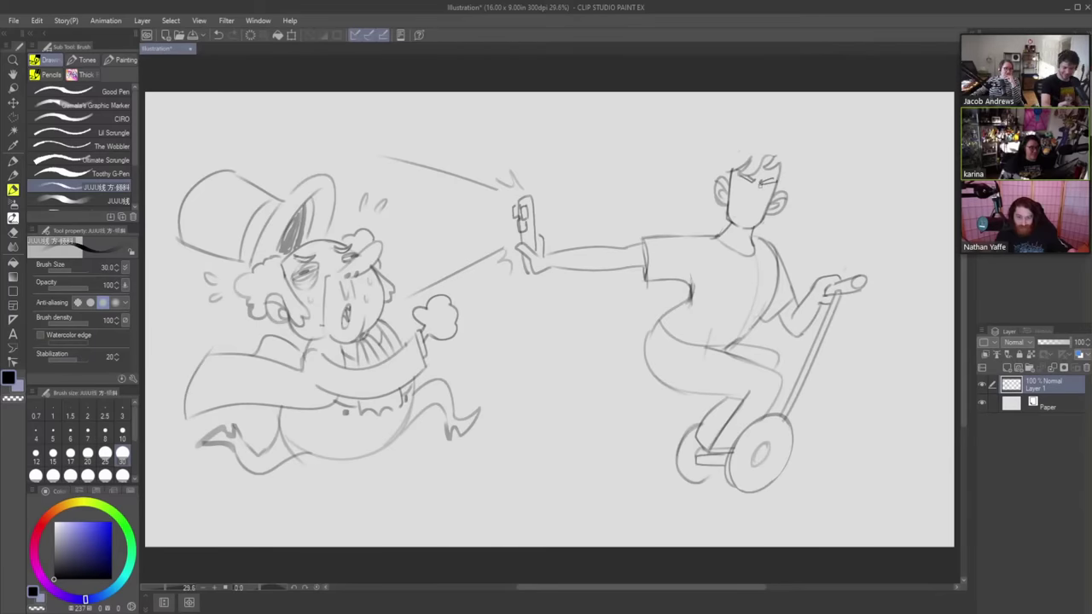
{"action": "key", "text": "ctrl+z"}
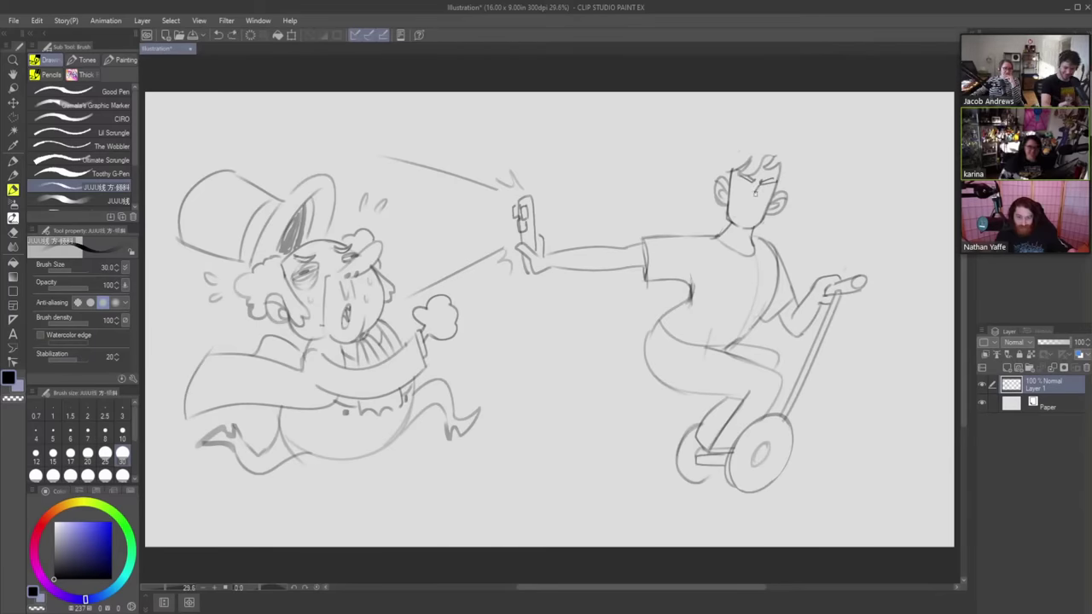
{"action": "mouse_move", "coordinate": [755, 193]}
{"action": "left_mouse_down"}
{"action": "mouse_move", "coordinate": [761, 184]}
{"action": "mouse_move", "coordinate": [741, 190]}
{"action": "left_mouse_up"}
{"action": "key", "text": "ctrl+z"}
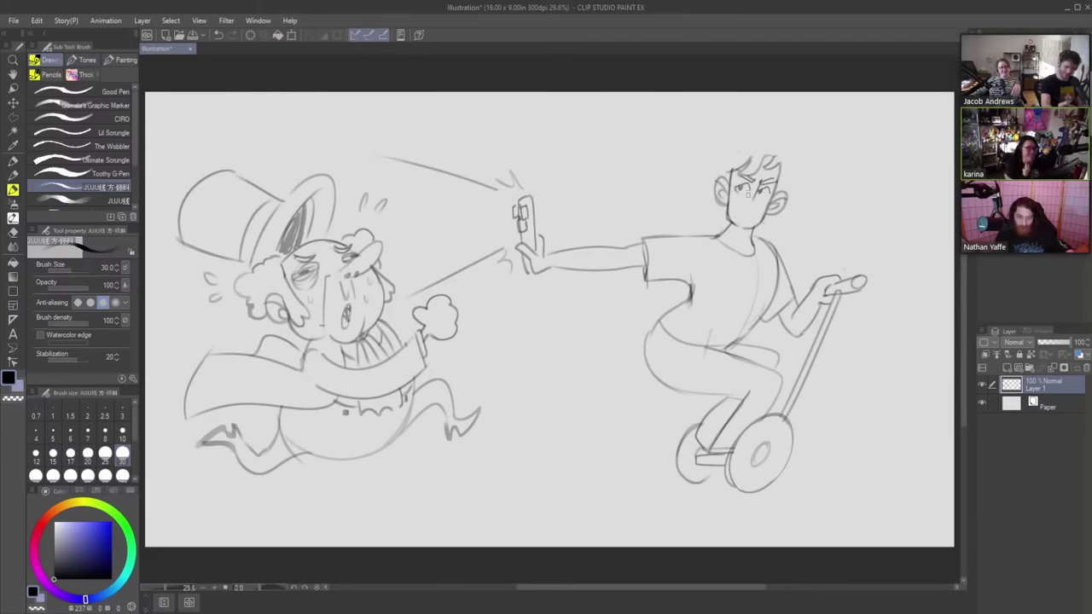
{"action": "left_click_drag", "start_coordinate": [741, 190], "coordinate": [743, 196]}
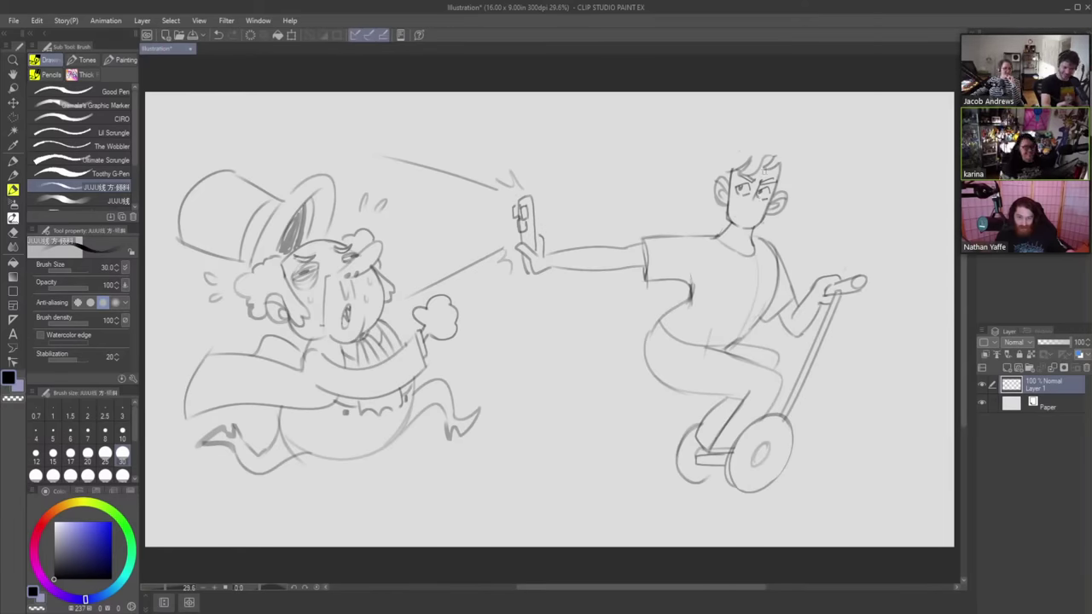
{"action": "key", "text": "ctrl+z"}
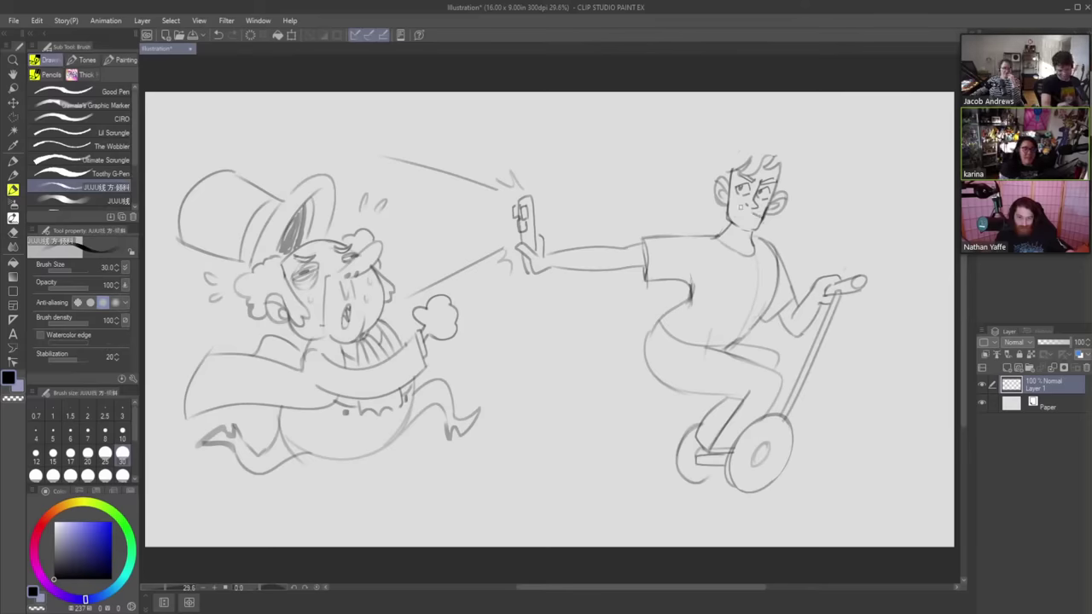
- Draw a smug grin on the second figure and add short beard strokes along the jaw and chin
{"action": "mouse_move", "coordinate": [736, 208]}
{"action": "left_mouse_down"}
{"action": "mouse_move", "coordinate": [758, 211]}
{"action": "mouse_move", "coordinate": [741, 226]}
{"action": "mouse_move", "coordinate": [750, 226]}
{"action": "mouse_move", "coordinate": [734, 201]}
{"action": "mouse_move", "coordinate": [772, 209]}
{"action": "mouse_move", "coordinate": [785, 187]}
{"action": "mouse_move", "coordinate": [784, 205]}
{"action": "mouse_move", "coordinate": [777, 198]}
{"action": "mouse_move", "coordinate": [764, 218]}
{"action": "mouse_move", "coordinate": [779, 196]}
{"action": "mouse_move", "coordinate": [775, 212]}
{"action": "left_mouse_up"}
{"action": "key", "text": "e"}
{"action": "key", "text": "b"}
{"action": "key", "text": "ctrl+z"}
{"action": "key", "text": "ctrl+z"}
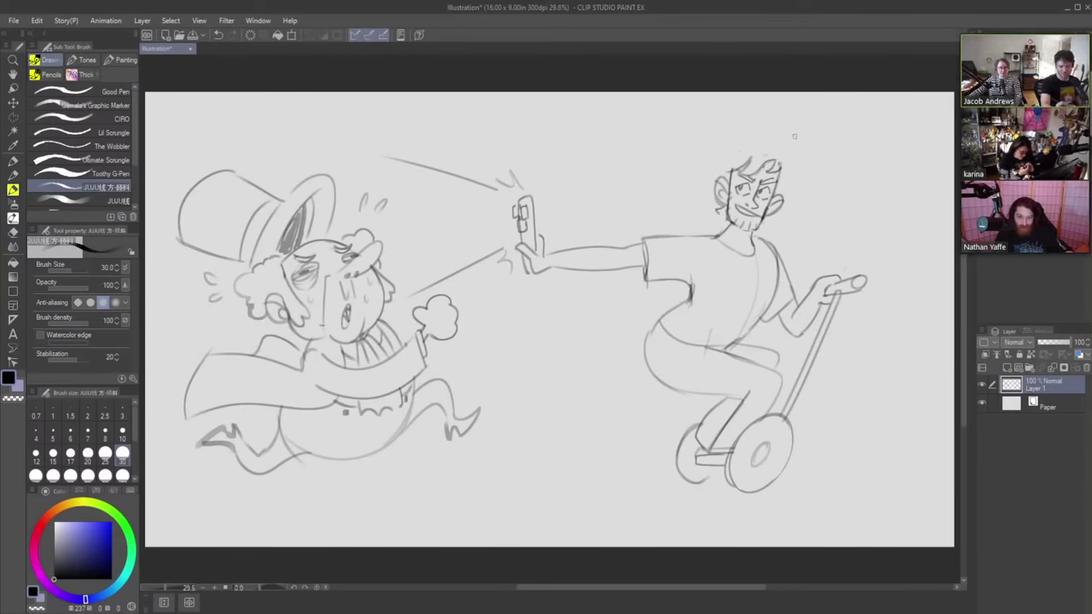
- Lasso the second figure's head, nudge it slightly down and toward the handlebar, and deselect it
{"action": "key", "text": "m"}
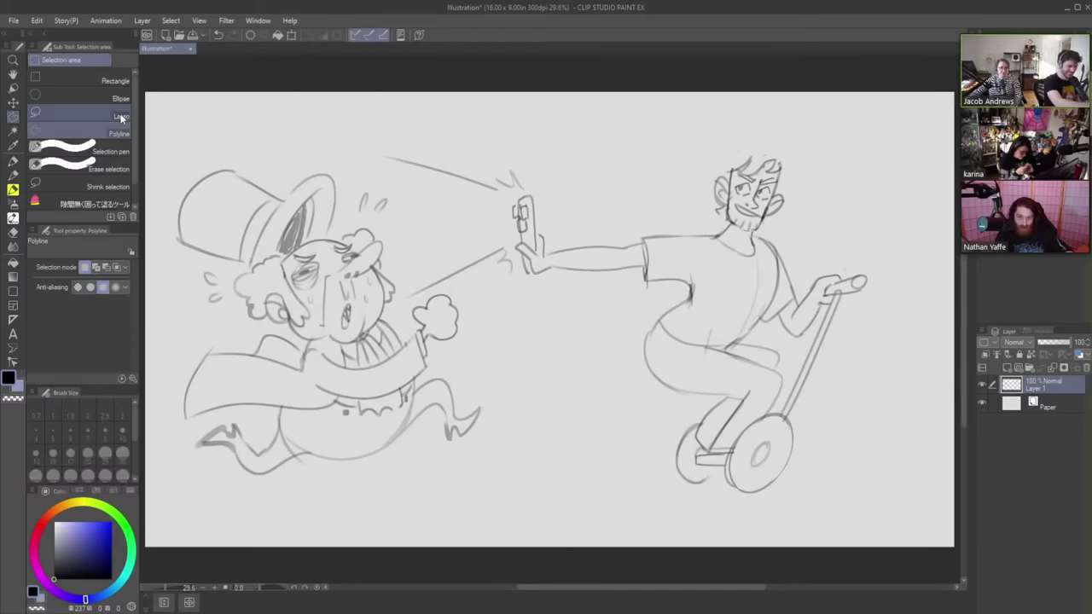
{"action": "left_click", "coordinate": [81, 115]}
{"action": "mouse_move", "coordinate": [718, 224]}
{"action": "left_mouse_down"}
{"action": "mouse_move", "coordinate": [697, 207]}
{"action": "mouse_move", "coordinate": [795, 124]}
{"action": "mouse_move", "coordinate": [790, 216]}
{"action": "mouse_move", "coordinate": [727, 224]}
{"action": "left_mouse_up"}
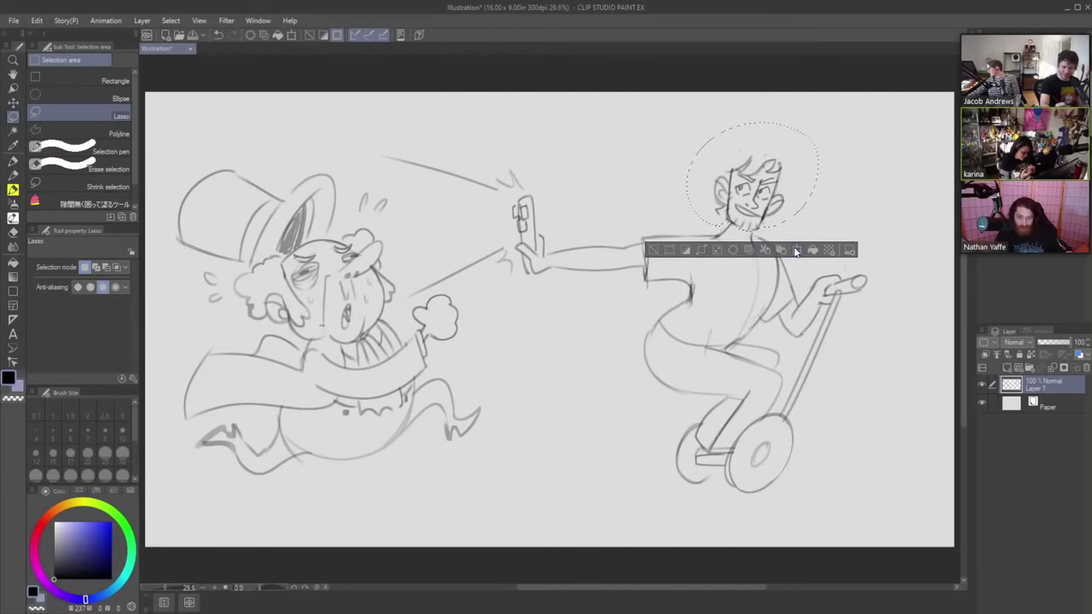
{"action": "left_click", "coordinate": [795, 249]}
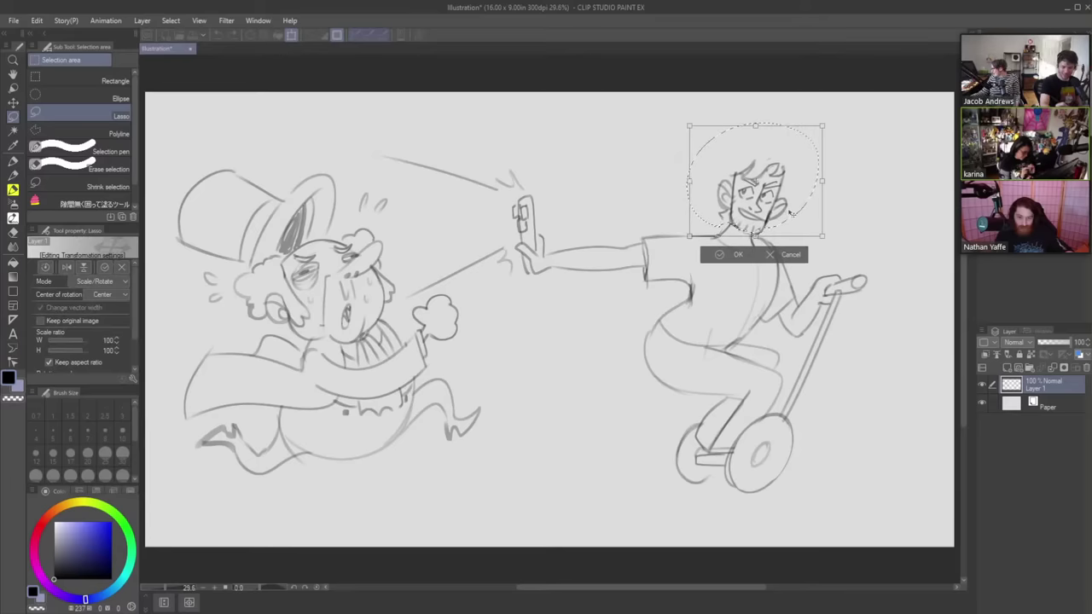
{"action": "left_click", "coordinate": [738, 256]}
{"action": "left_click", "coordinate": [806, 140]}
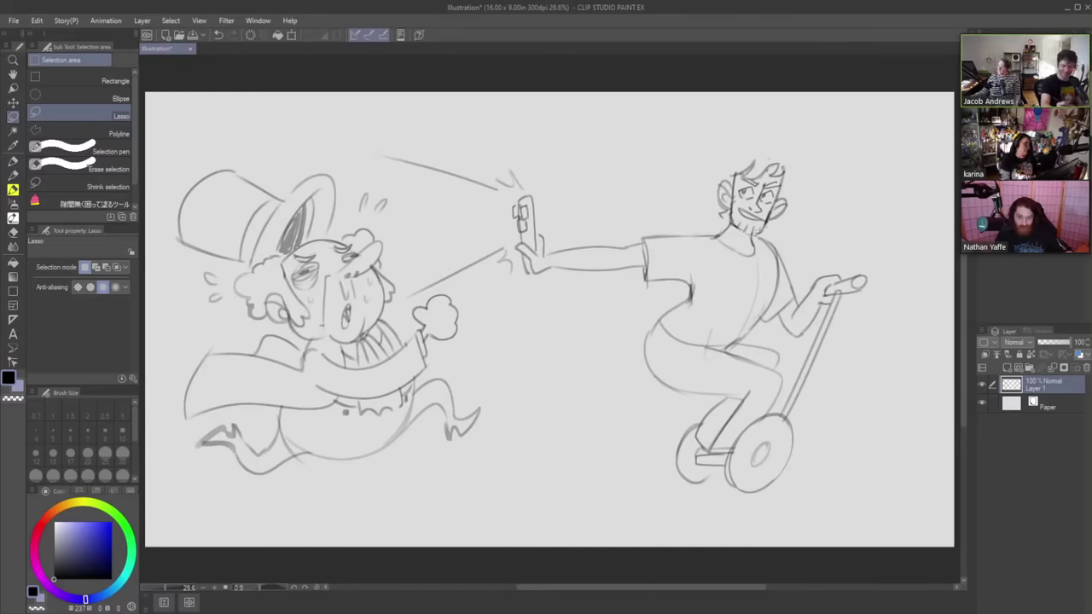
- Outline the second figure's rounded hair with a flicked-up tuft over the forehead and add a V-shaped line at the base of the neck
{"action": "key", "text": "b"}
{"action": "left_click_drag", "start_coordinate": [788, 165], "coordinate": [793, 196]}
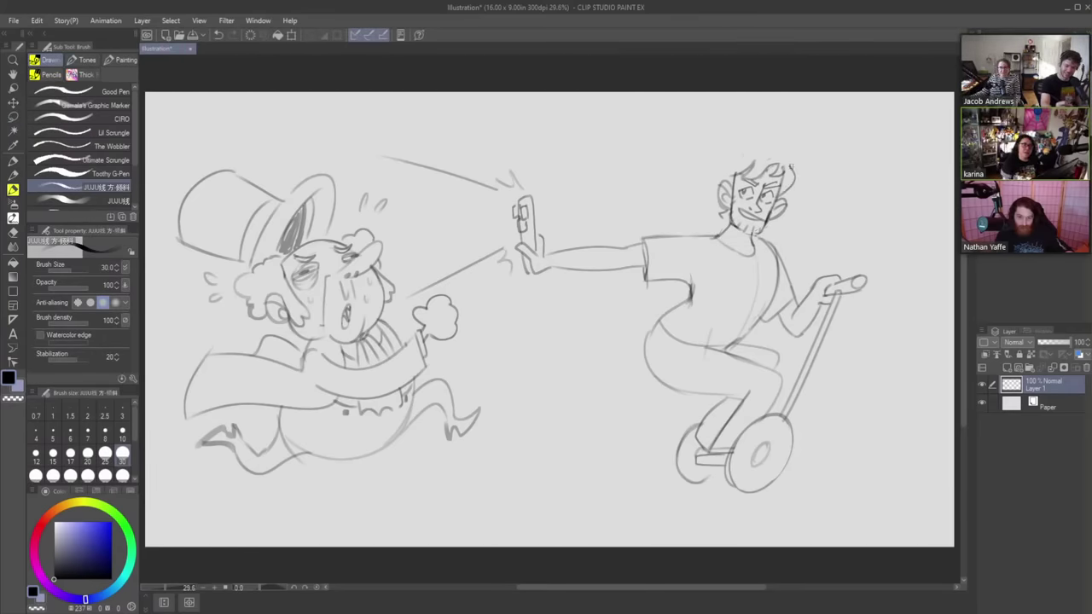
{"action": "mouse_move", "coordinate": [794, 149]}
{"action": "left_mouse_down"}
{"action": "mouse_move", "coordinate": [750, 137]}
{"action": "mouse_move", "coordinate": [746, 156]}
{"action": "mouse_move", "coordinate": [721, 176]}
{"action": "left_mouse_up"}
{"action": "key", "text": "ctrl+z"}
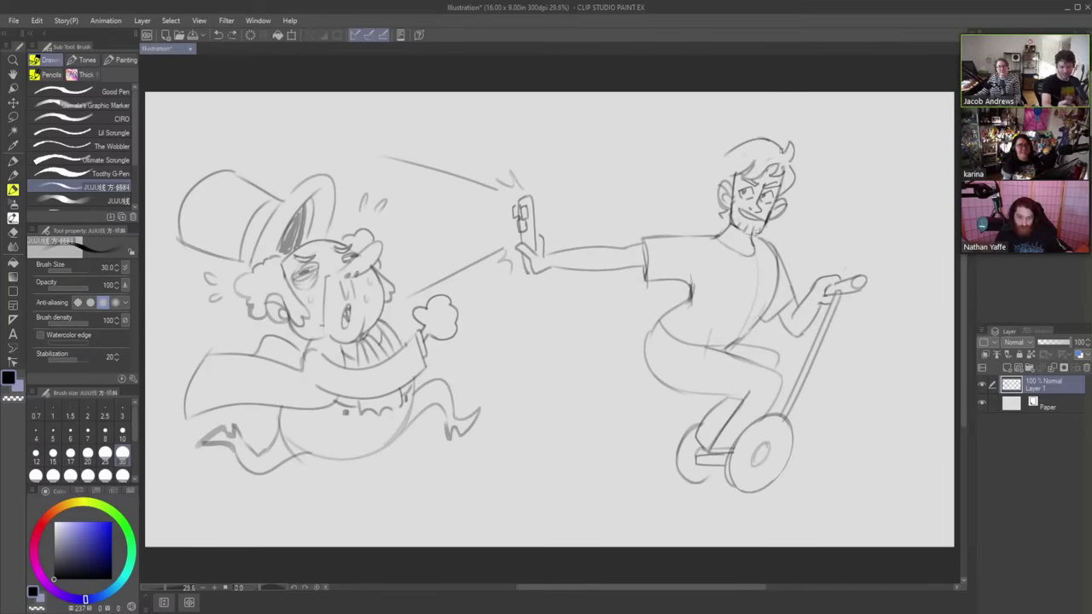
{"action": "mouse_move", "coordinate": [781, 151]}
{"action": "left_mouse_down"}
{"action": "mouse_move", "coordinate": [757, 138]}
{"action": "mouse_move", "coordinate": [726, 155]}
{"action": "mouse_move", "coordinate": [725, 177]}
{"action": "left_mouse_up"}
{"action": "key", "text": "ctrl+z"}
{"action": "key", "text": "ctrl+z"}
{"action": "key", "text": "ctrl+z"}
{"action": "key", "text": "ctrl+z"}
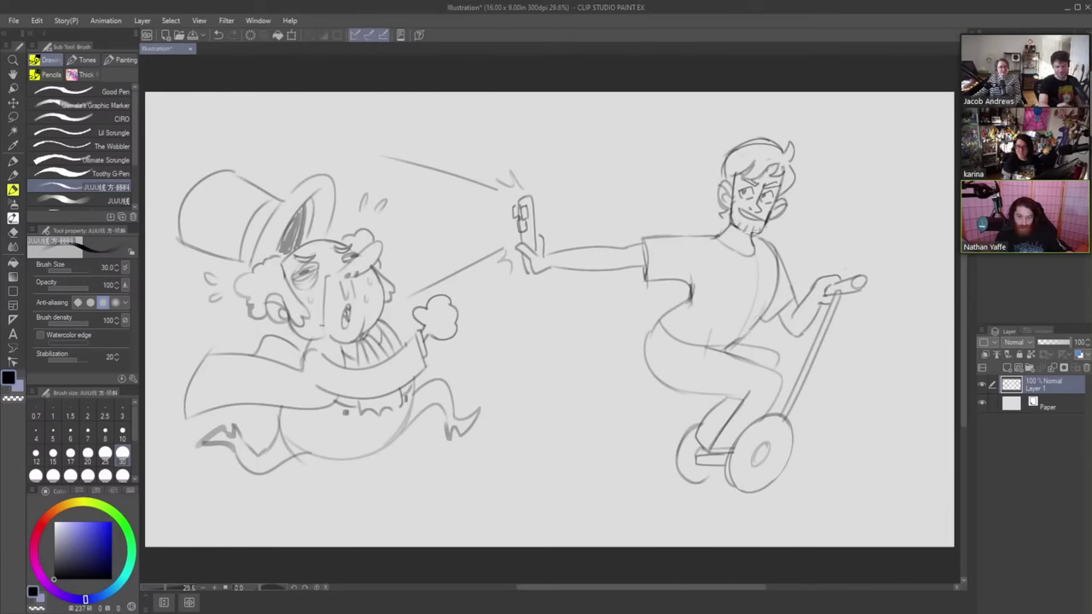
{"action": "key", "text": "ctrl+z"}
{"action": "left_click_drag", "start_coordinate": [756, 232], "coordinate": [749, 246]}
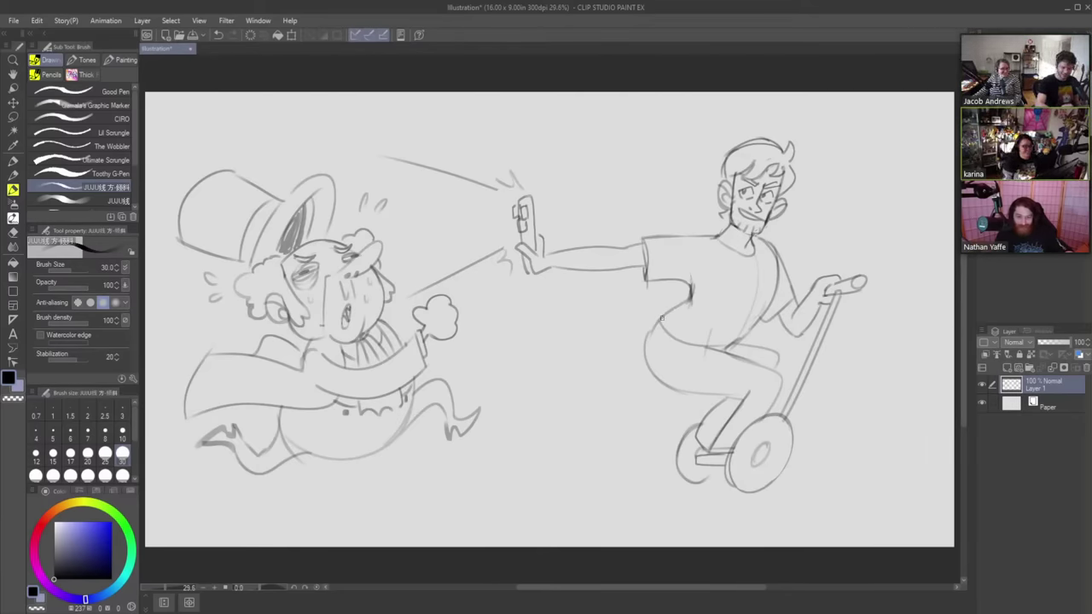
- Redraw the second figure's backside as a larger, rounder curve running into the thigh and erase the old contour
{"action": "mouse_move", "coordinate": [662, 318]}
{"action": "left_mouse_down"}
{"action": "mouse_move", "coordinate": [671, 391]}
{"action": "mouse_move", "coordinate": [673, 313]}
{"action": "mouse_move", "coordinate": [691, 393]}
{"action": "left_mouse_up"}
{"action": "key", "text": "ctrl+z"}
{"action": "key", "text": "e"}
{"action": "mouse_move", "coordinate": [662, 324]}
{"action": "left_mouse_down"}
{"action": "mouse_move", "coordinate": [653, 368]}
{"action": "mouse_move", "coordinate": [667, 379]}
{"action": "mouse_move", "coordinate": [664, 320]}
{"action": "mouse_move", "coordinate": [666, 370]}
{"action": "mouse_move", "coordinate": [706, 329]}
{"action": "mouse_move", "coordinate": [660, 315]}
{"action": "mouse_move", "coordinate": [692, 339]}
{"action": "mouse_move", "coordinate": [728, 325]}
{"action": "mouse_move", "coordinate": [641, 365]}
{"action": "mouse_move", "coordinate": [686, 388]}
{"action": "left_mouse_up"}
{"action": "key", "text": "p"}
{"action": "key", "text": "e"}
{"action": "left_click_drag", "start_coordinate": [635, 358], "coordinate": [664, 393]}
{"action": "key", "text": "p"}
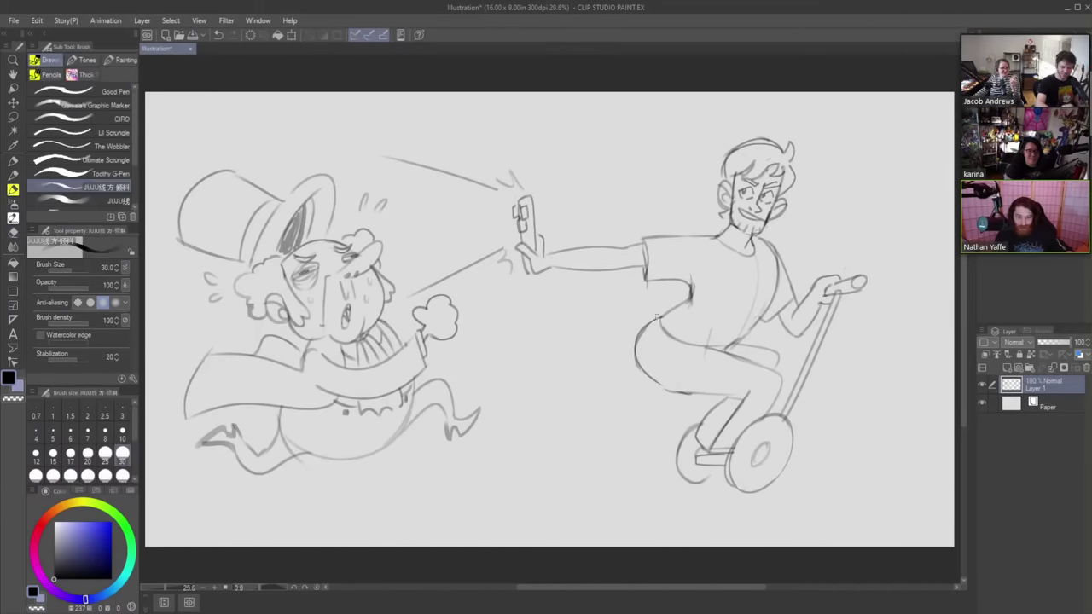
{"action": "mouse_move", "coordinate": [661, 317]}
{"action": "left_mouse_down"}
{"action": "mouse_move", "coordinate": [633, 367]}
{"action": "mouse_move", "coordinate": [700, 384]}
{"action": "mouse_move", "coordinate": [661, 380]}
{"action": "mouse_move", "coordinate": [635, 356]}
{"action": "mouse_move", "coordinate": [705, 368]}
{"action": "mouse_move", "coordinate": [728, 390]}
{"action": "left_mouse_up"}
{"action": "key", "text": "ctrl+z"}
{"action": "key", "text": "ctrl+z"}
- Erase and redraw the line connecting the underside of the near sleeve to the enlarged hip
{"action": "key", "text": "e"}
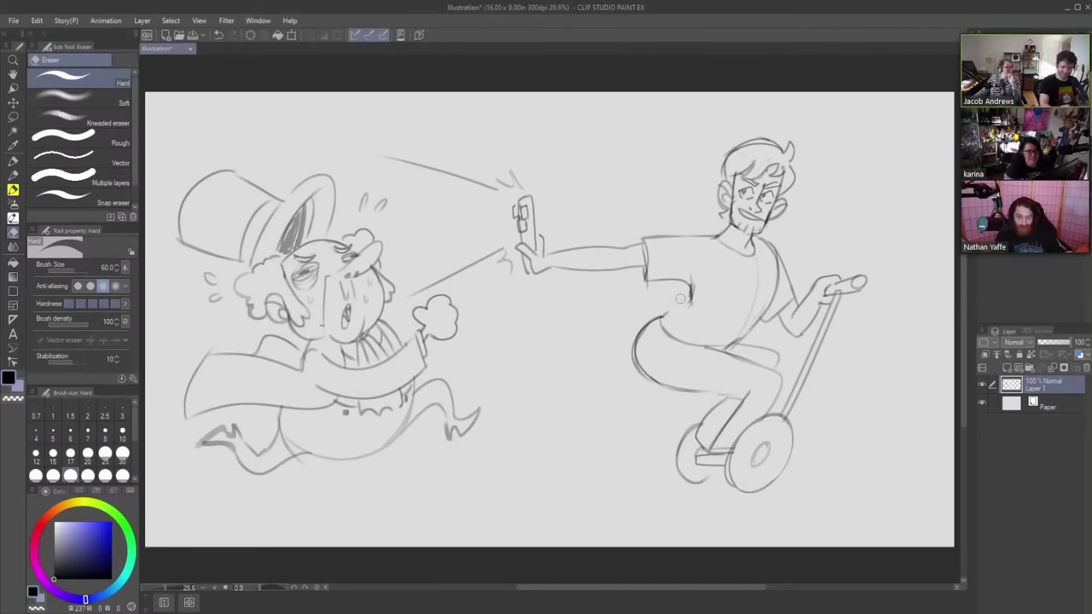
{"action": "key", "text": "b"}
{"action": "left_click_drag", "start_coordinate": [691, 299], "coordinate": [666, 317]}
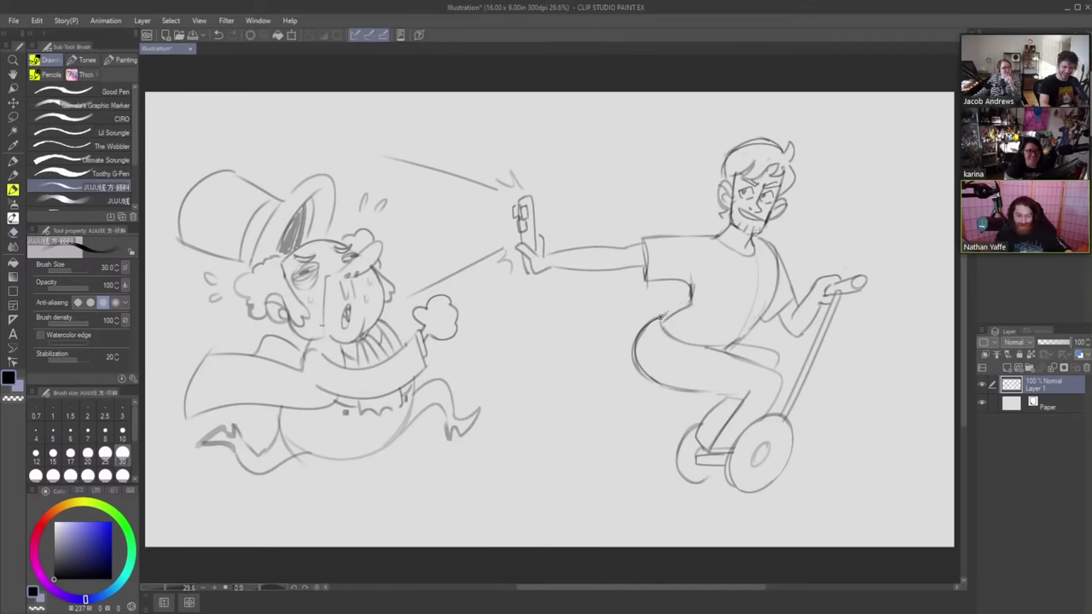
- Clean up the rider's rounded hip contour and draw small diamond sparkles and dots beside the running gentleman's face
{"action": "key", "text": "e"}
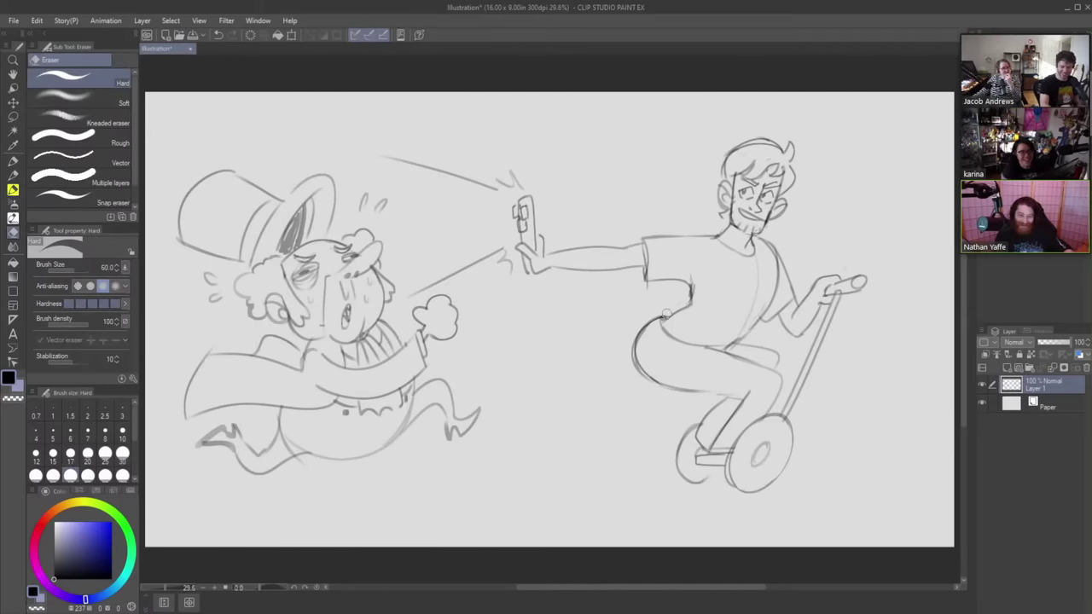
{"action": "mouse_move", "coordinate": [641, 329]}
{"action": "left_mouse_down"}
{"action": "mouse_move", "coordinate": [672, 313]}
{"action": "mouse_move", "coordinate": [631, 345]}
{"action": "left_mouse_up"}
{"action": "key", "text": "b"}
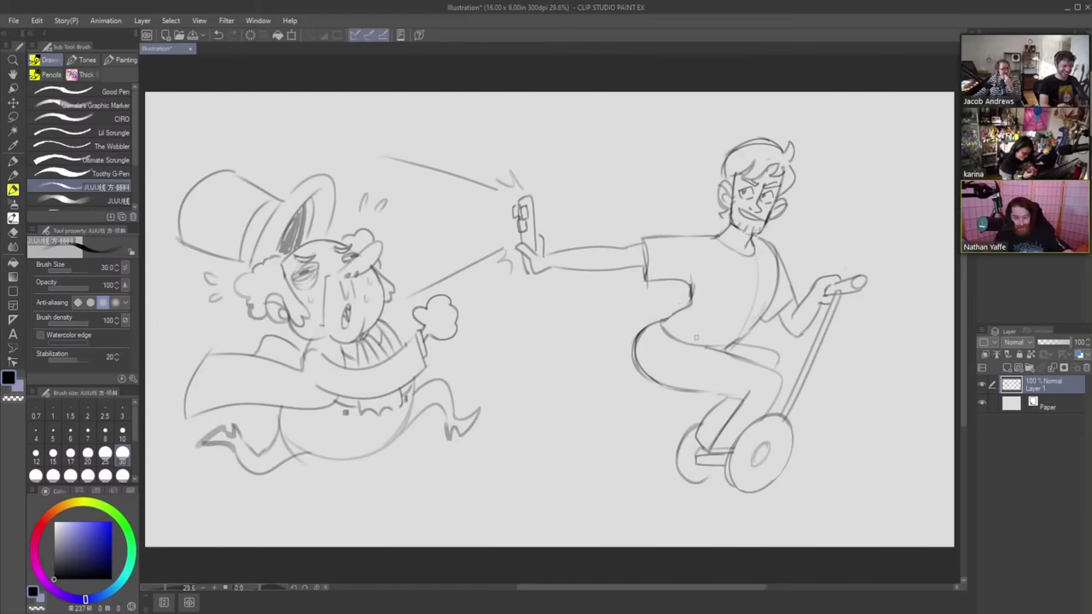
{"action": "mouse_move", "coordinate": [391, 233]}
{"action": "left_mouse_down"}
{"action": "mouse_move", "coordinate": [410, 247]}
{"action": "mouse_move", "coordinate": [400, 253]}
{"action": "mouse_move", "coordinate": [403, 230]}
{"action": "left_mouse_up"}
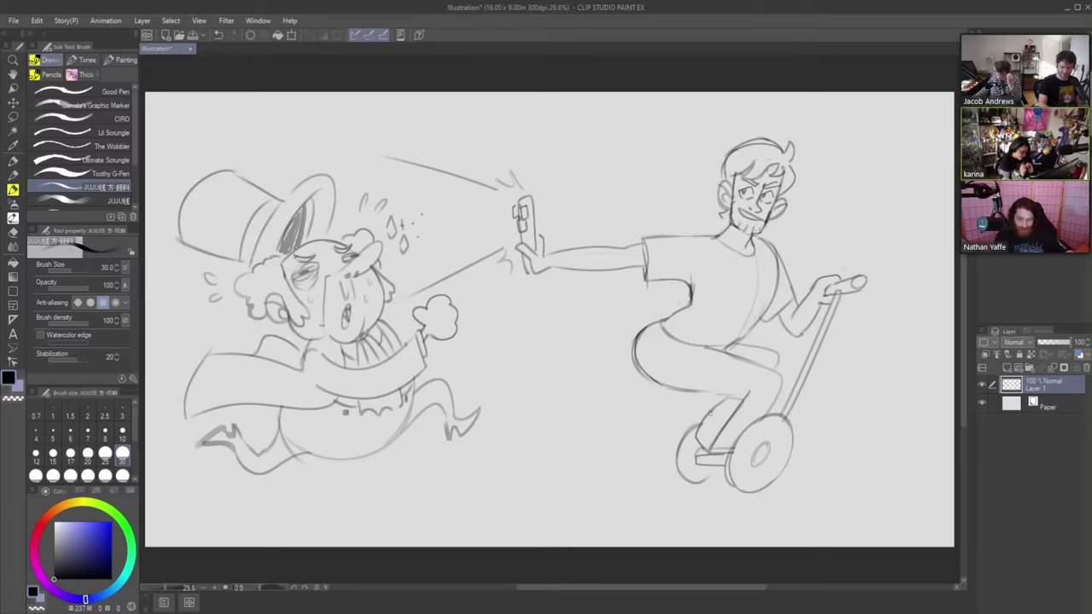
- Redraw the rider's rear lower leg and ankle with darker lines and erase excess lines around the foot on the scooter platform
{"action": "mouse_move", "coordinate": [713, 411]}
{"action": "left_mouse_down"}
{"action": "mouse_move", "coordinate": [692, 436]}
{"action": "mouse_move", "coordinate": [703, 426]}
{"action": "left_mouse_up"}
{"action": "key", "text": "e"}
{"action": "key", "text": "b"}
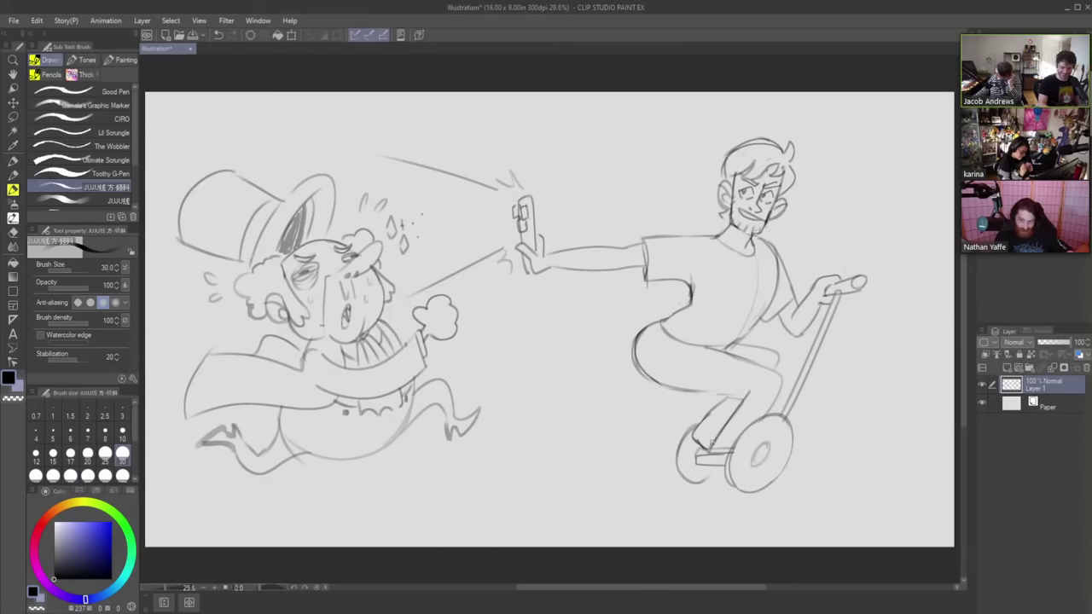
{"action": "key", "text": "e"}
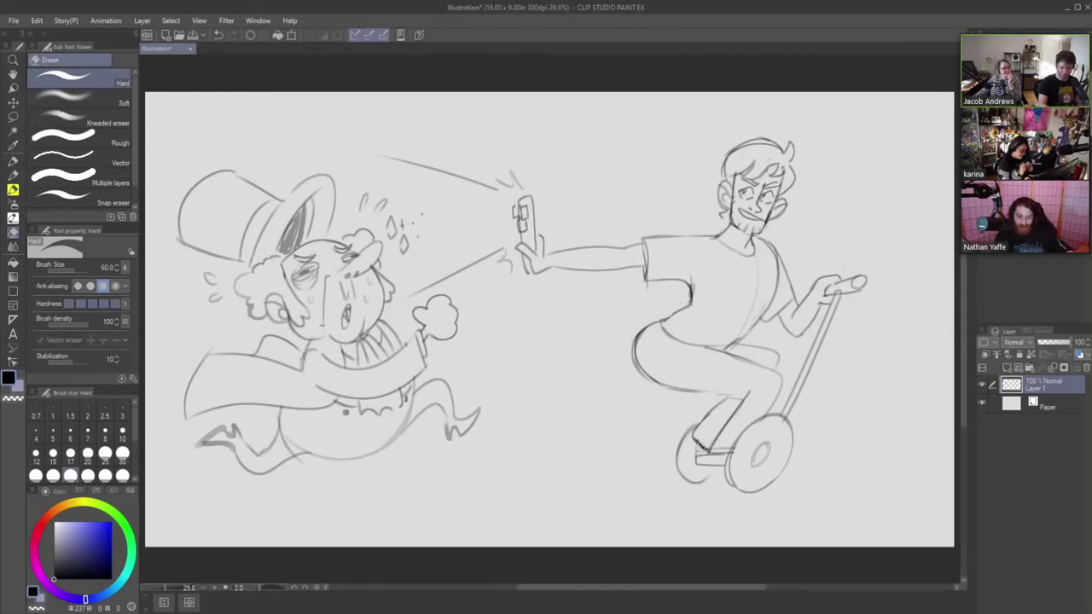
{"action": "left_click_drag", "start_coordinate": [717, 447], "coordinate": [730, 446]}
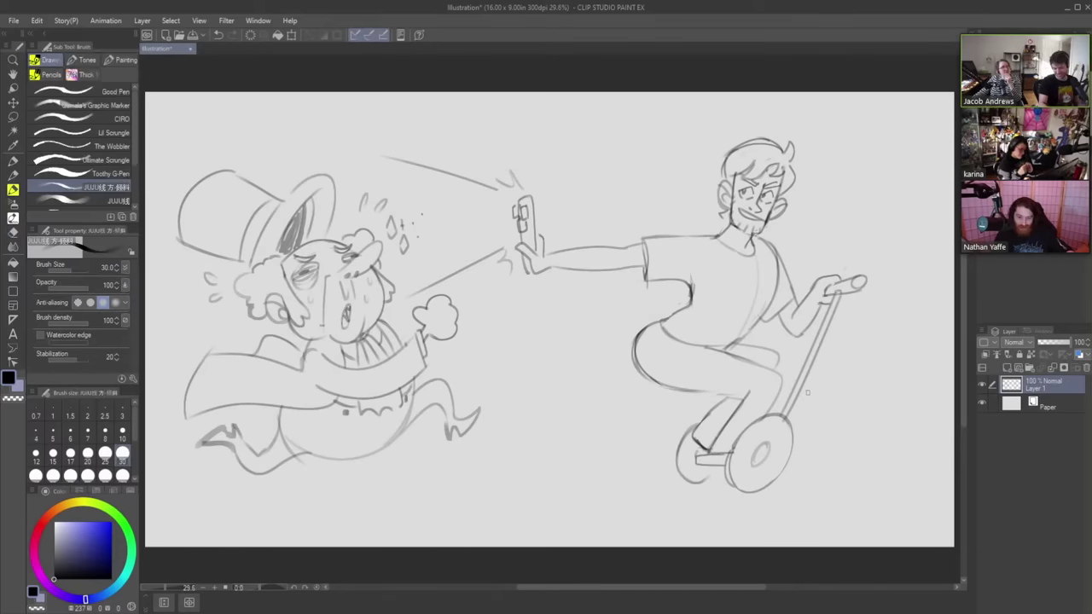
- Add thin horizontal speed lines behind the scooter rider and shift the whole sketch slightly to the right
{"action": "key", "text": "b"}
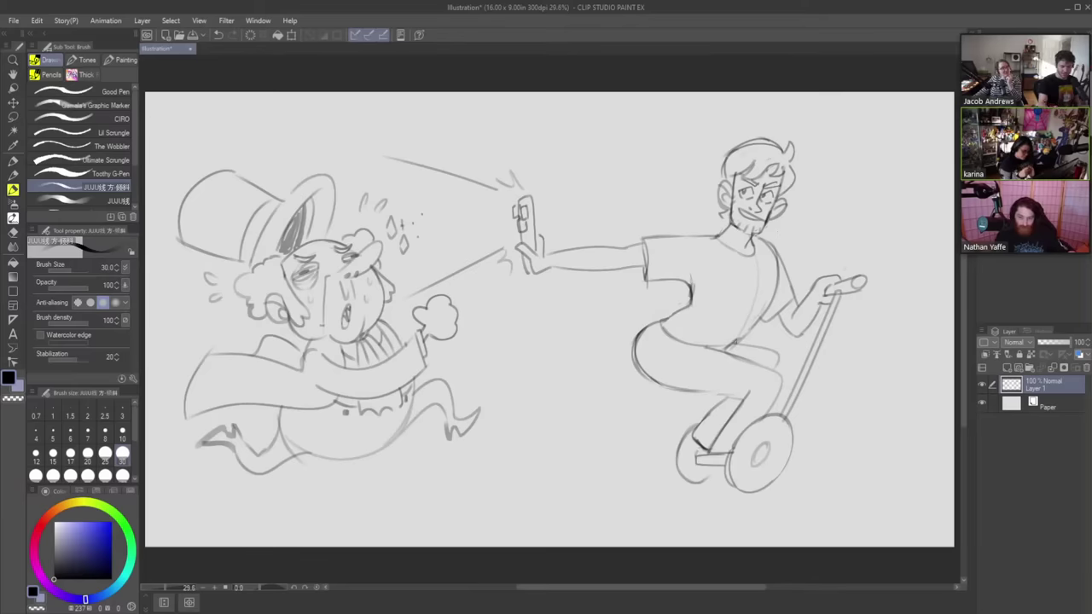
{"action": "left_click_drag", "start_coordinate": [492, 335], "coordinate": [726, 331]}
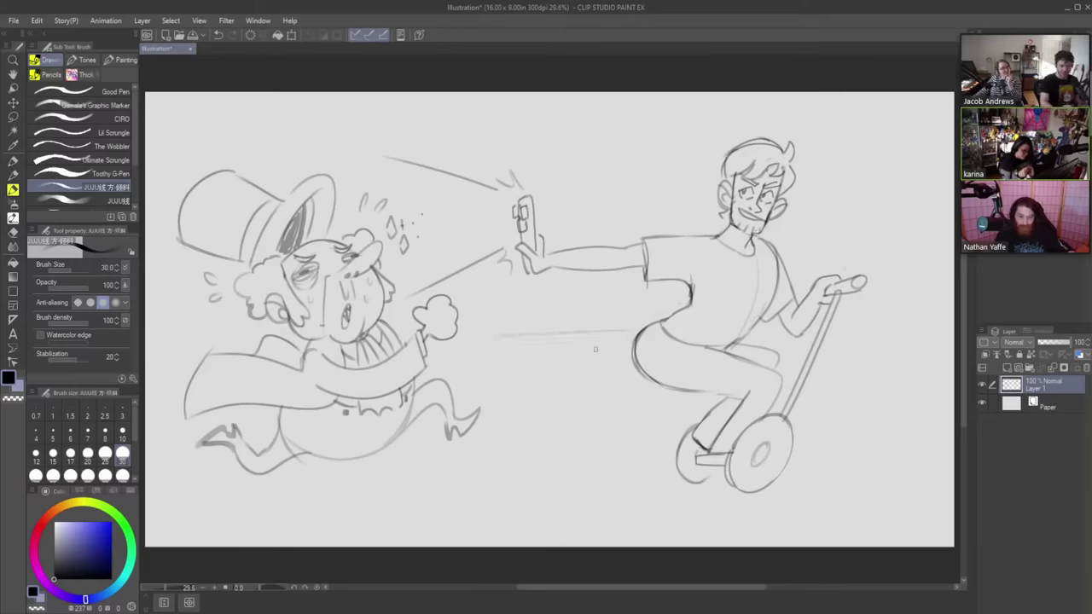
{"action": "left_click_drag", "start_coordinate": [569, 208], "coordinate": [659, 202]}
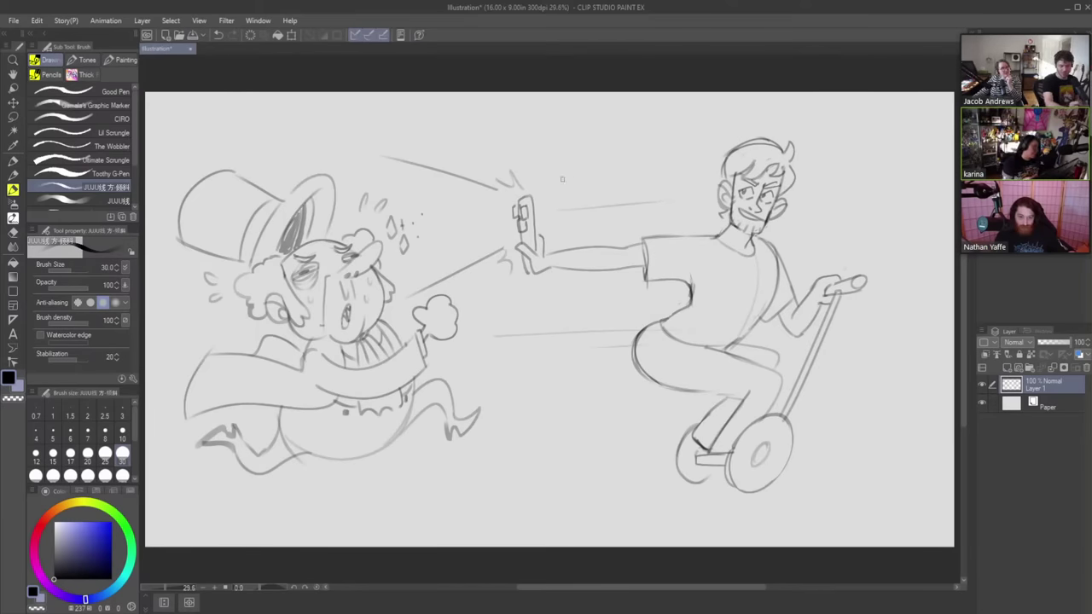
{"action": "left_click_drag", "start_coordinate": [530, 442], "coordinate": [736, 437]}
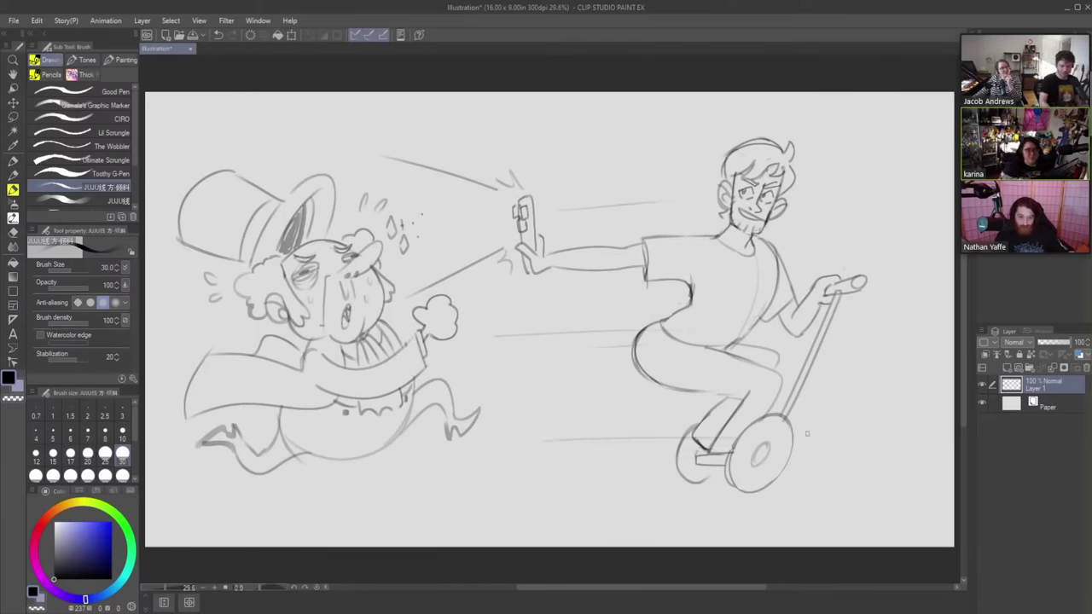
{"action": "left_click_drag", "start_coordinate": [636, 413], "coordinate": [672, 410]}
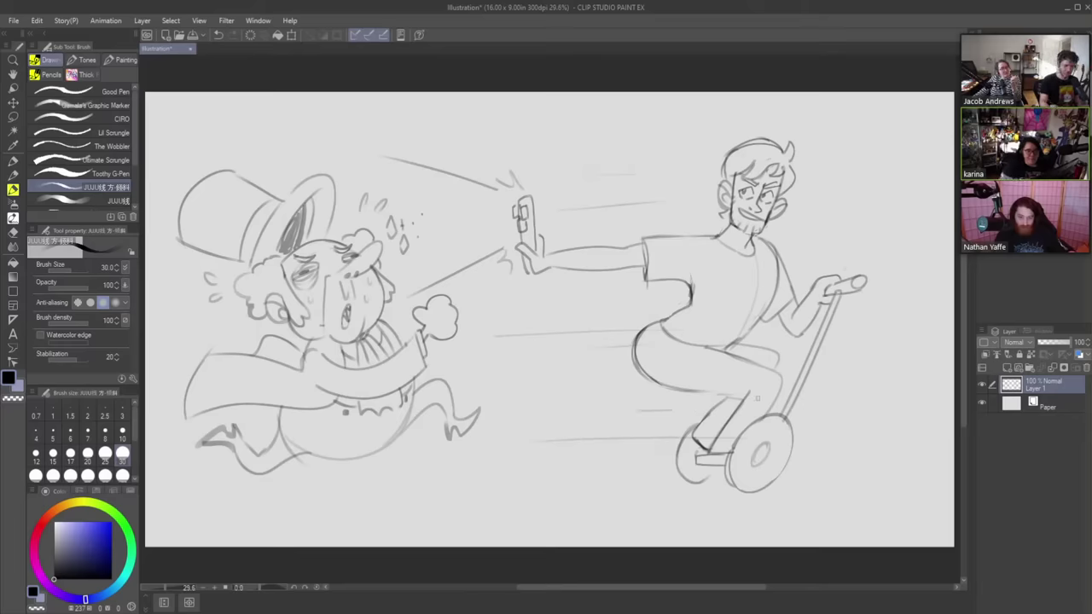
{"action": "key", "text": "k"}
{"action": "left_click_drag", "start_coordinate": [770, 388], "coordinate": [791, 389]}
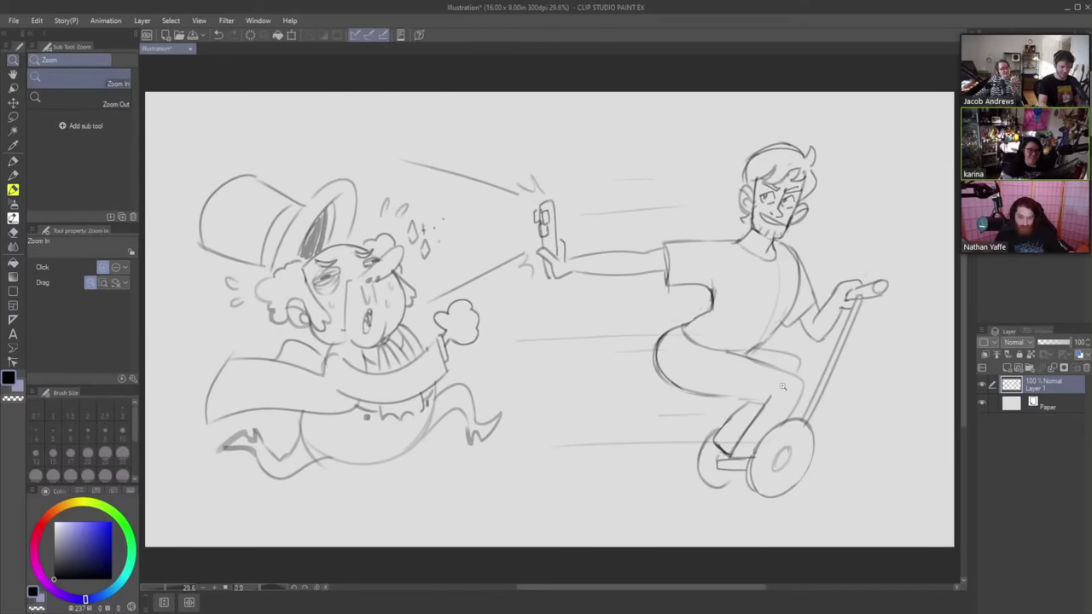
- Draw a long thin health bar above the top hat with a small empty end segment and fill the rest black
{"action": "key", "text": "b"}
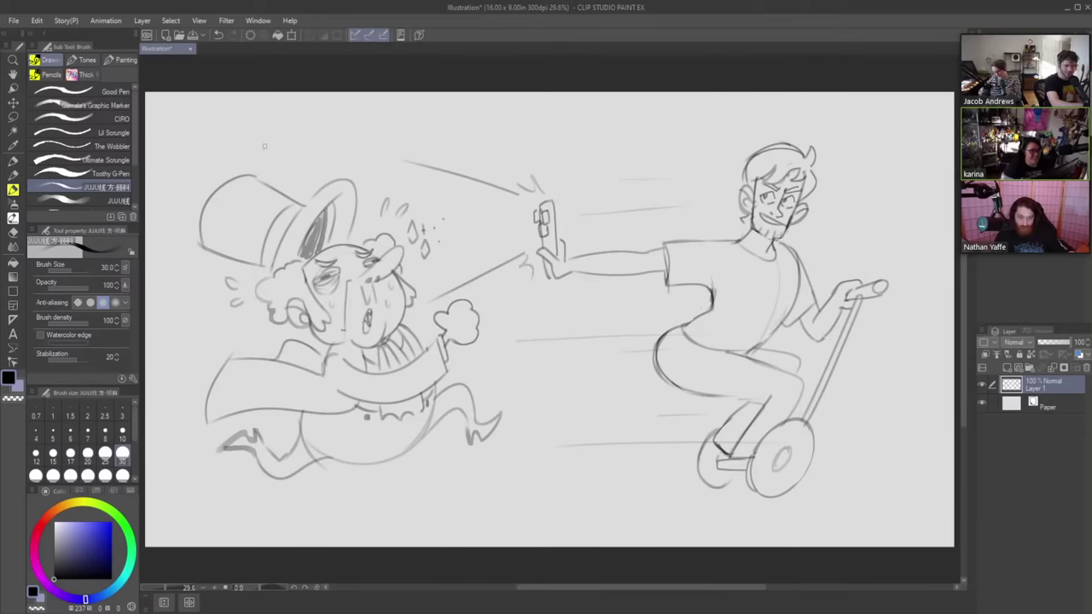
{"action": "mouse_move", "coordinate": [275, 152]}
{"action": "left_mouse_down"}
{"action": "mouse_move", "coordinate": [278, 138]}
{"action": "mouse_move", "coordinate": [379, 130]}
{"action": "left_mouse_up"}
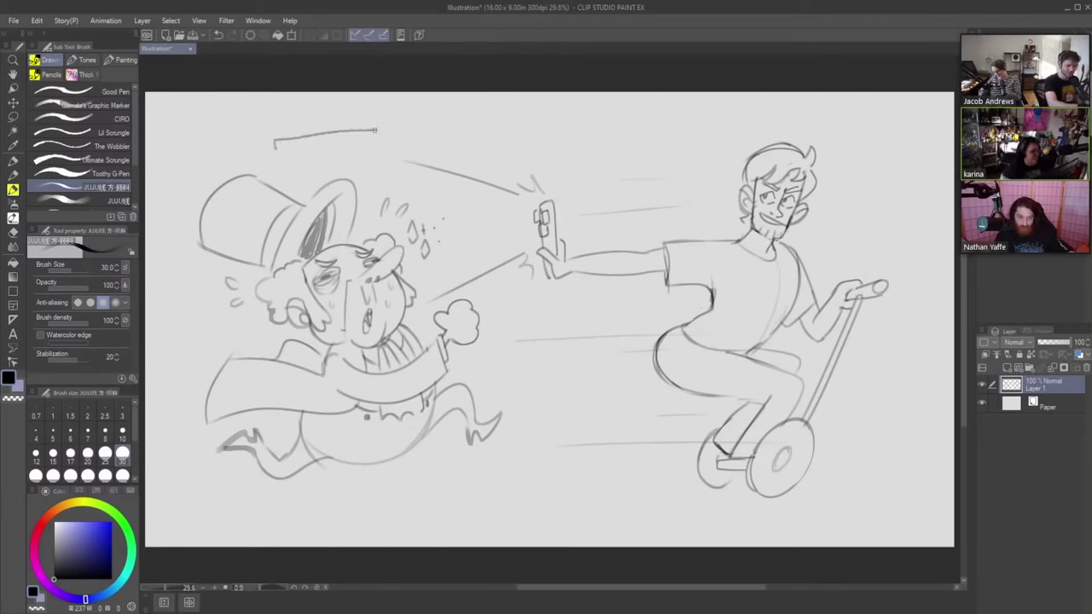
{"action": "key", "text": "ctrl+z"}
{"action": "mouse_move", "coordinate": [303, 144]}
{"action": "left_mouse_down"}
{"action": "mouse_move", "coordinate": [263, 145]}
{"action": "mouse_move", "coordinate": [439, 142]}
{"action": "left_mouse_up"}
{"action": "left_click_drag", "start_coordinate": [309, 146], "coordinate": [442, 144]}
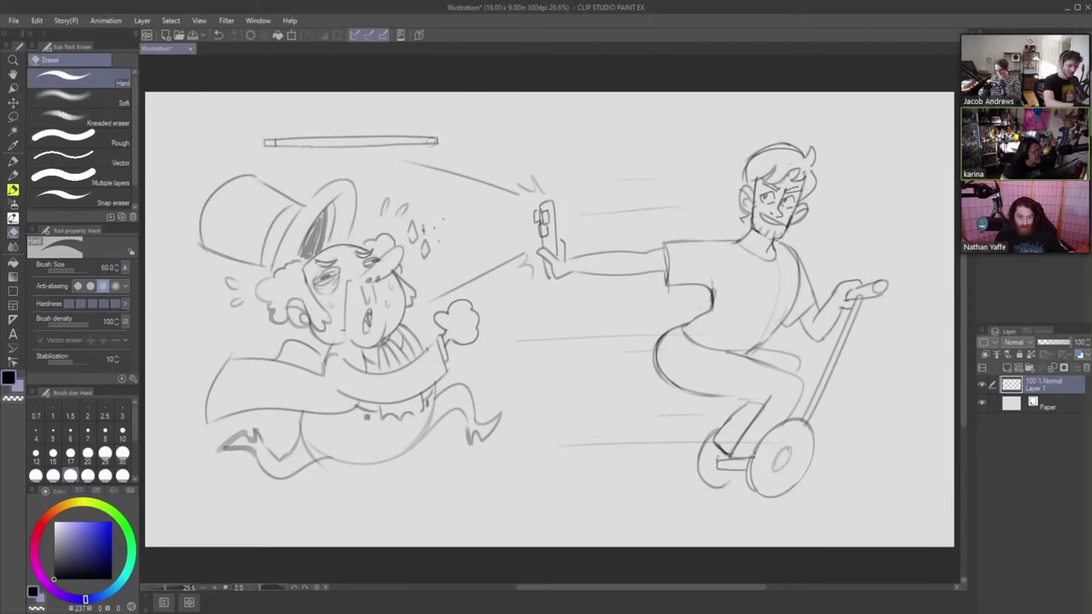
{"action": "key", "text": "g"}
{"action": "left_click", "coordinate": [431, 139]}
- Handwrite the label "VICTORIAN MAN" in capitals above the black bar
{"action": "key", "text": "b"}
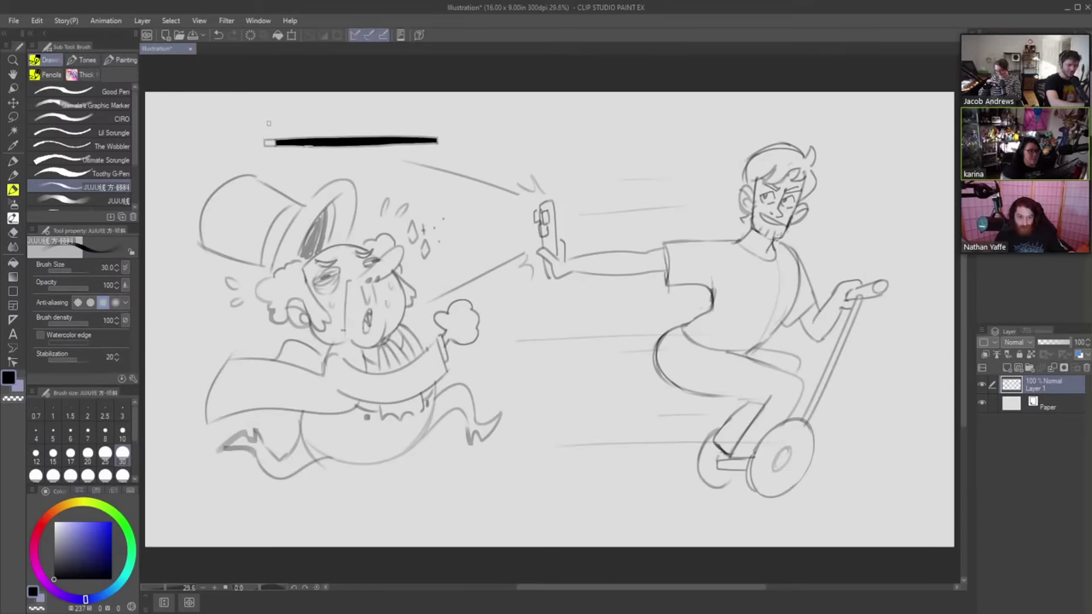
{"action": "left_click_drag", "start_coordinate": [265, 119], "coordinate": [279, 130]}
{"action": "mouse_move", "coordinate": [293, 118]}
{"action": "left_mouse_down"}
{"action": "mouse_move", "coordinate": [295, 131]}
{"action": "mouse_move", "coordinate": [305, 119]}
{"action": "left_mouse_up"}
{"action": "mouse_move", "coordinate": [301, 118]}
{"action": "left_mouse_down"}
{"action": "mouse_move", "coordinate": [301, 131]}
{"action": "mouse_move", "coordinate": [309, 119]}
{"action": "mouse_move", "coordinate": [316, 132]}
{"action": "left_mouse_up"}
{"action": "mouse_move", "coordinate": [316, 118]}
{"action": "left_mouse_down"}
{"action": "mouse_move", "coordinate": [323, 130]}
{"action": "mouse_move", "coordinate": [337, 125]}
{"action": "left_mouse_up"}
{"action": "mouse_move", "coordinate": [341, 130]}
{"action": "left_mouse_down"}
{"action": "mouse_move", "coordinate": [363, 114]}
{"action": "mouse_move", "coordinate": [385, 129]}
{"action": "mouse_move", "coordinate": [395, 114]}
{"action": "left_mouse_up"}
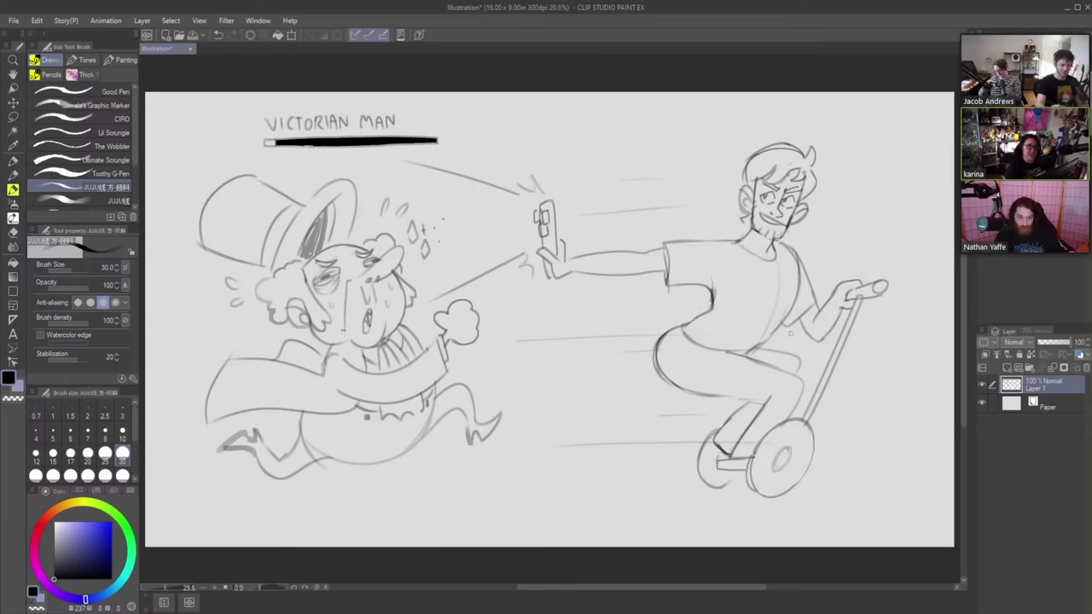
- Outline a matching long thin bar above the scooter rider's head, with a small segment marked off at its right end
{"action": "left_click_drag", "start_coordinate": [782, 321], "coordinate": [735, 343]}
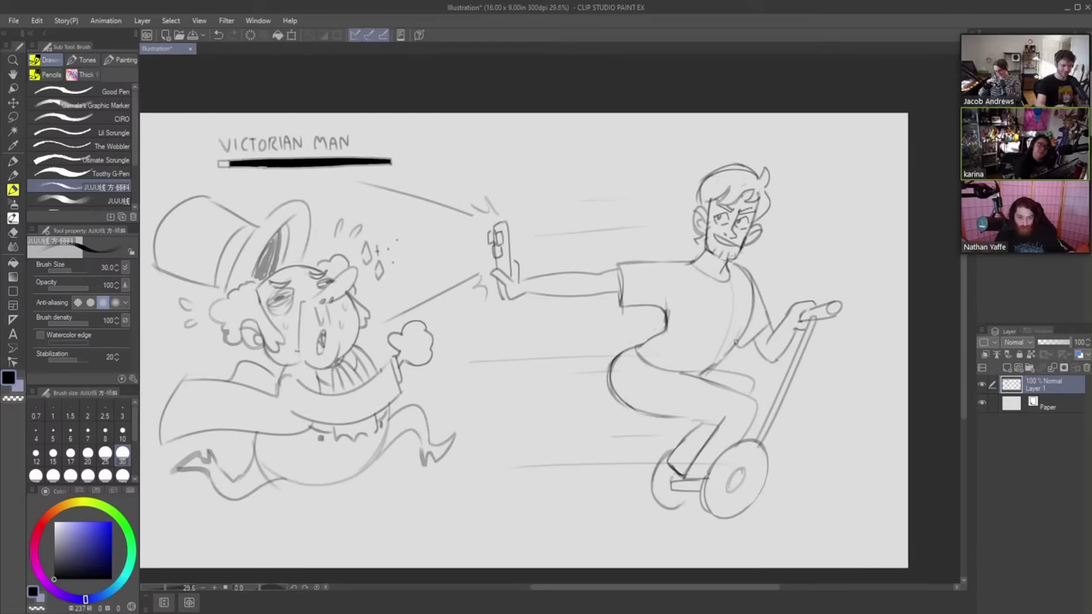
{"action": "left_click_drag", "start_coordinate": [741, 154], "coordinate": [636, 150]}
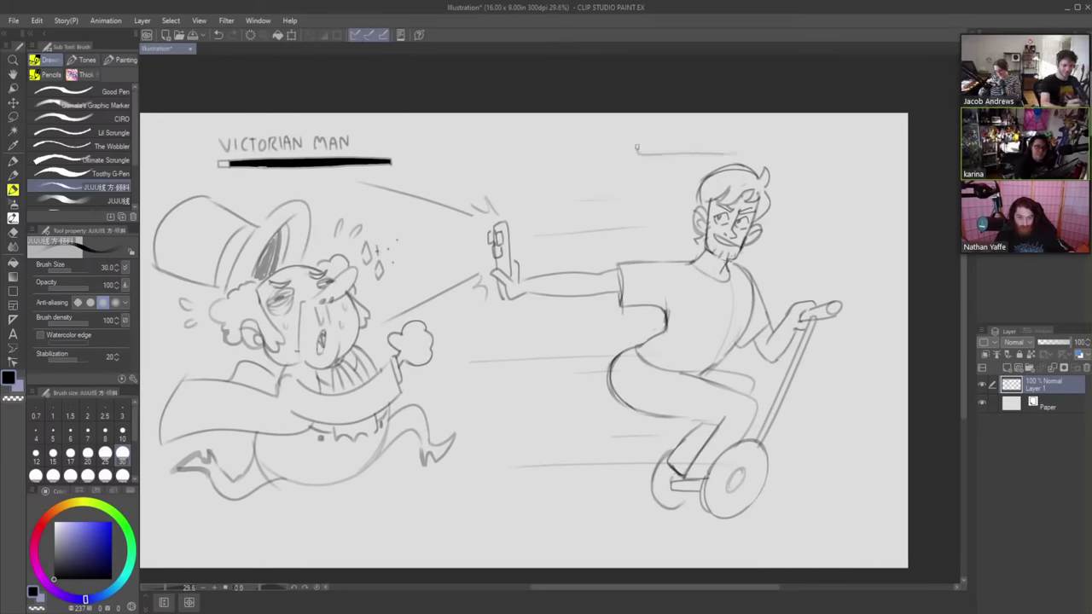
{"action": "key", "text": "ctrl+z"}
{"action": "mouse_move", "coordinate": [738, 153]}
{"action": "left_mouse_down"}
{"action": "mouse_move", "coordinate": [634, 151]}
{"action": "mouse_move", "coordinate": [802, 146]}
{"action": "left_mouse_up"}
{"action": "key", "text": "ctrl+z"}
{"action": "left_click_drag", "start_coordinate": [636, 148], "coordinate": [810, 144]}
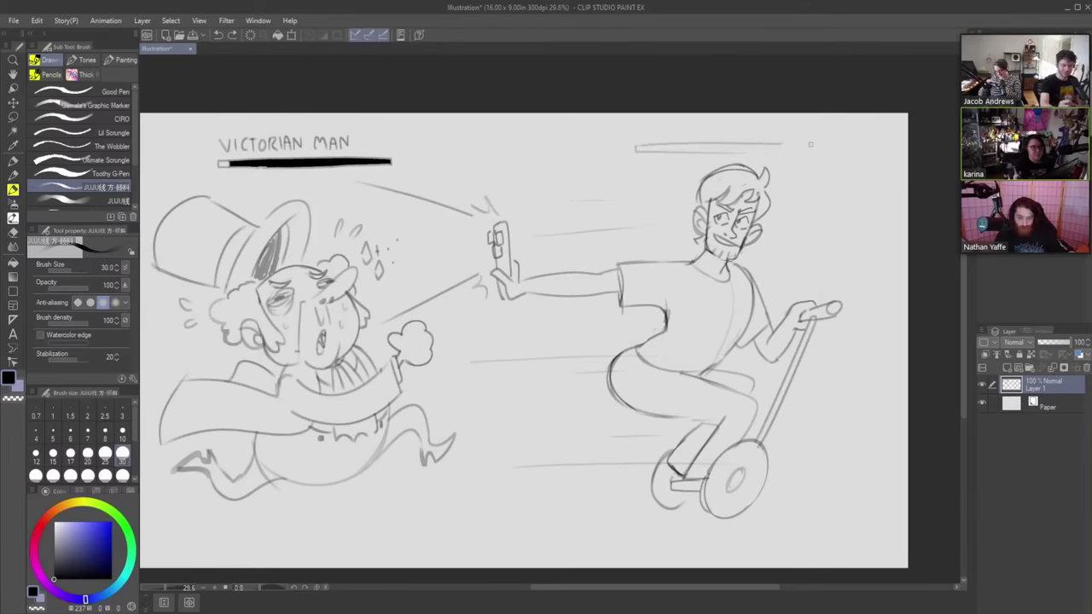
{"action": "left_click_drag", "start_coordinate": [743, 153], "coordinate": [800, 153]}
{"action": "key", "text": "ctrl+z"}
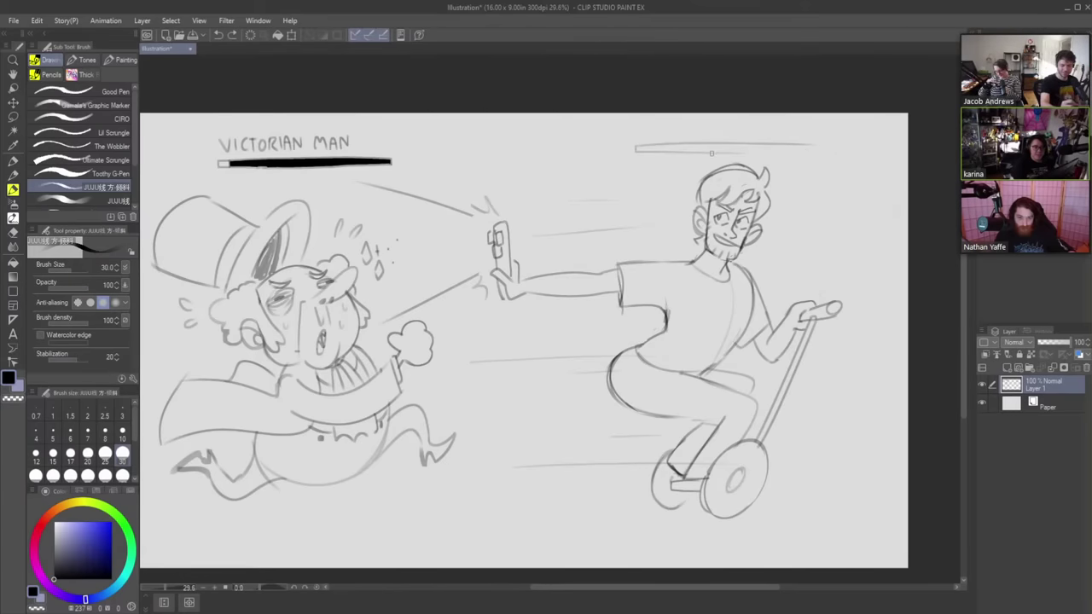
{"action": "mouse_move", "coordinate": [711, 153]}
{"action": "left_mouse_down"}
{"action": "mouse_move", "coordinate": [819, 150]}
{"action": "mouse_move", "coordinate": [805, 144]}
{"action": "left_mouse_up"}
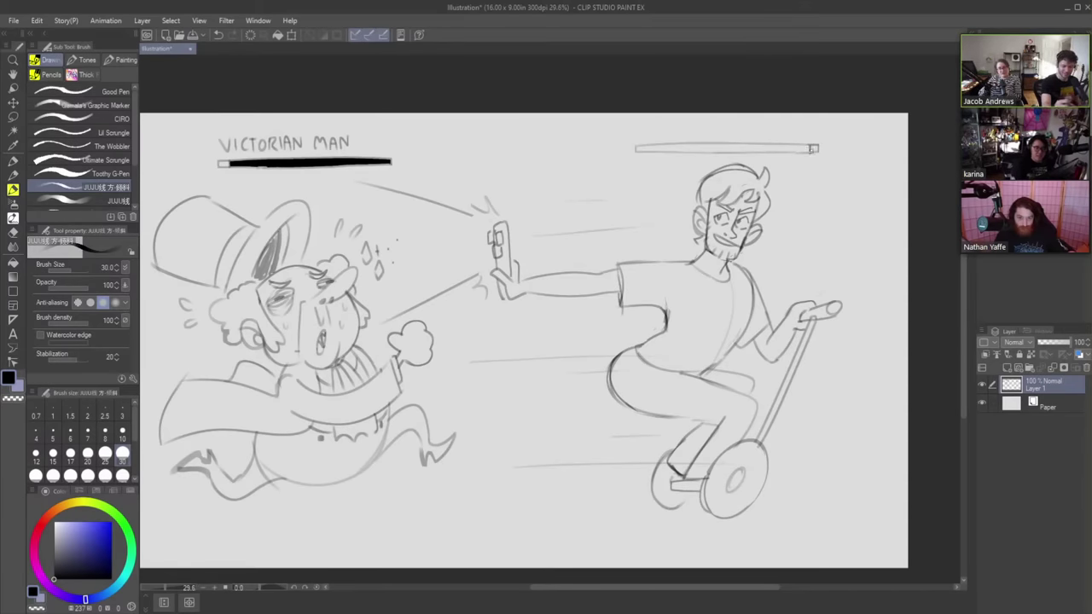
- Shade the small end segment of the rider's bar and handwrite the label "ME" above it
{"action": "left_click_drag", "start_coordinate": [812, 149], "coordinate": [814, 148]}
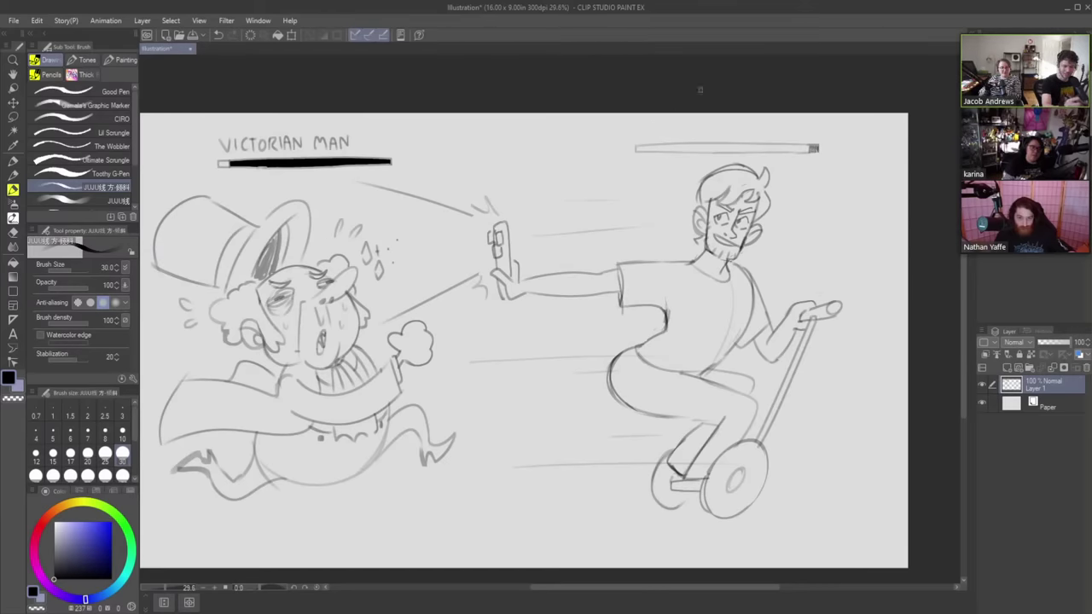
{"action": "mouse_move", "coordinate": [639, 141]}
{"action": "left_mouse_down"}
{"action": "mouse_move", "coordinate": [643, 127]}
{"action": "mouse_move", "coordinate": [657, 141]}
{"action": "mouse_move", "coordinate": [668, 133]}
{"action": "left_mouse_up"}
{"action": "left_click_drag", "start_coordinate": [662, 139], "coordinate": [671, 139]}
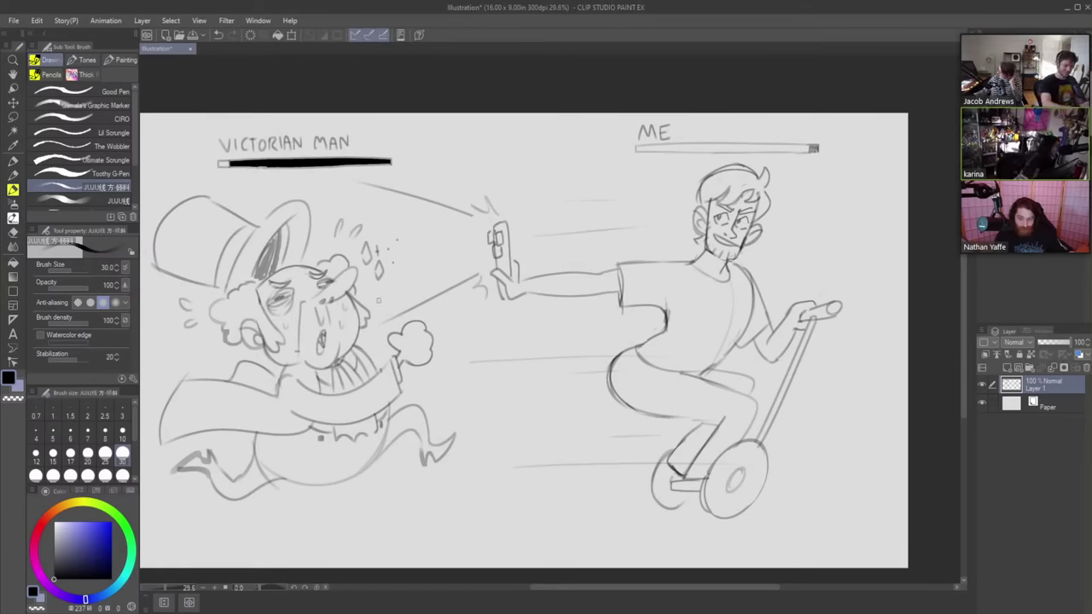
- Handwrite the exclamation "ZOUNDS!!" at a slant between the gentleman's face and the lower camera flash line
{"action": "left_click_drag", "start_coordinate": [376, 301], "coordinate": [435, 276]}
{"action": "left_click", "coordinate": [435, 280]}
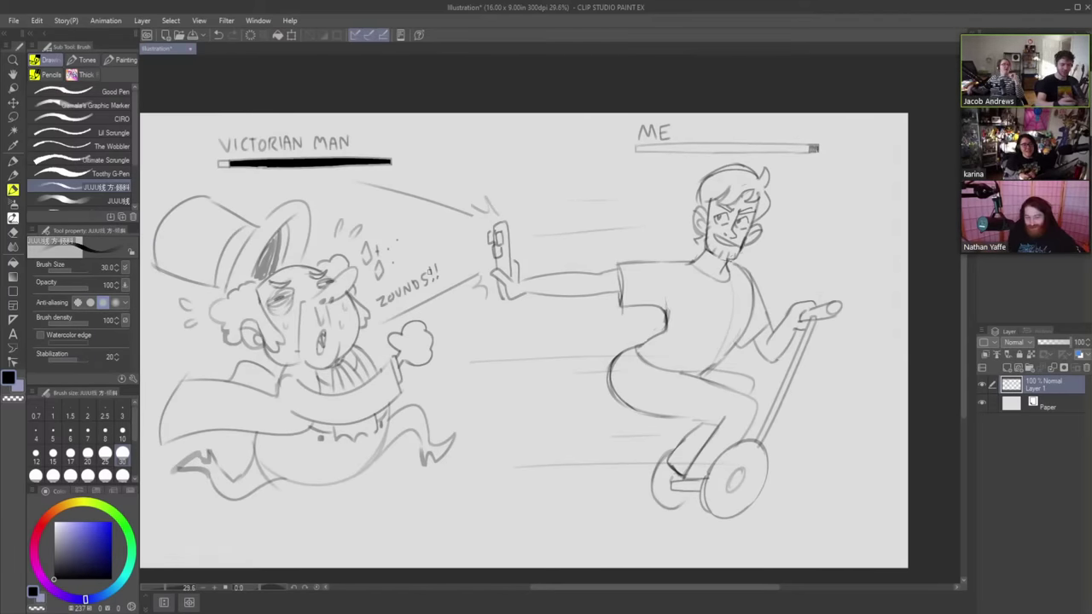
- Create a new layer above the sketch and hide the sketch layer
{"action": "left_click_drag", "start_coordinate": [626, 274], "coordinate": [671, 257]}
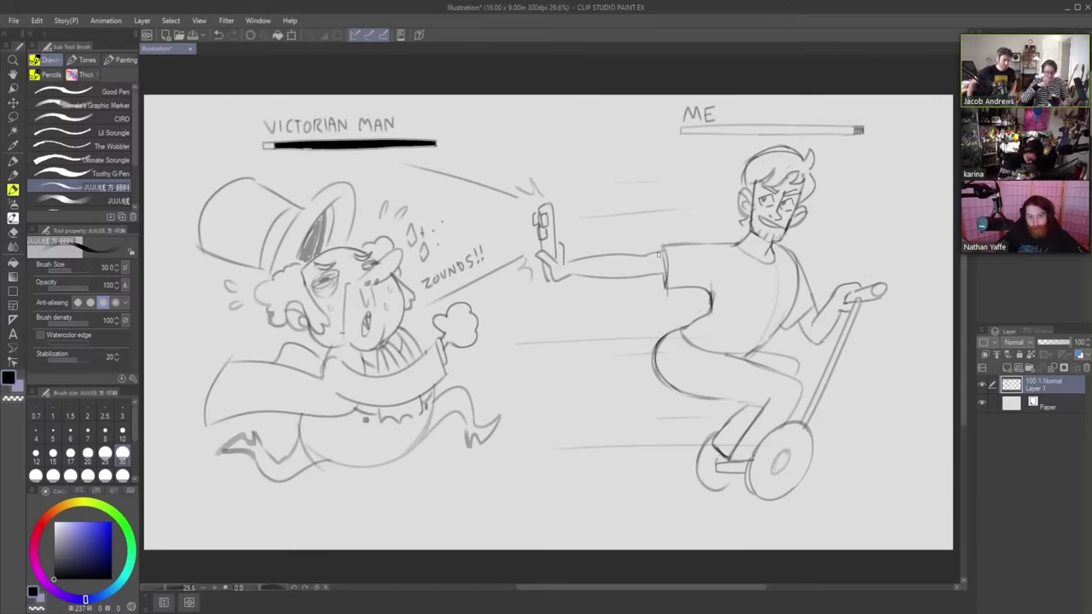
{"action": "left_click", "coordinate": [1007, 368]}
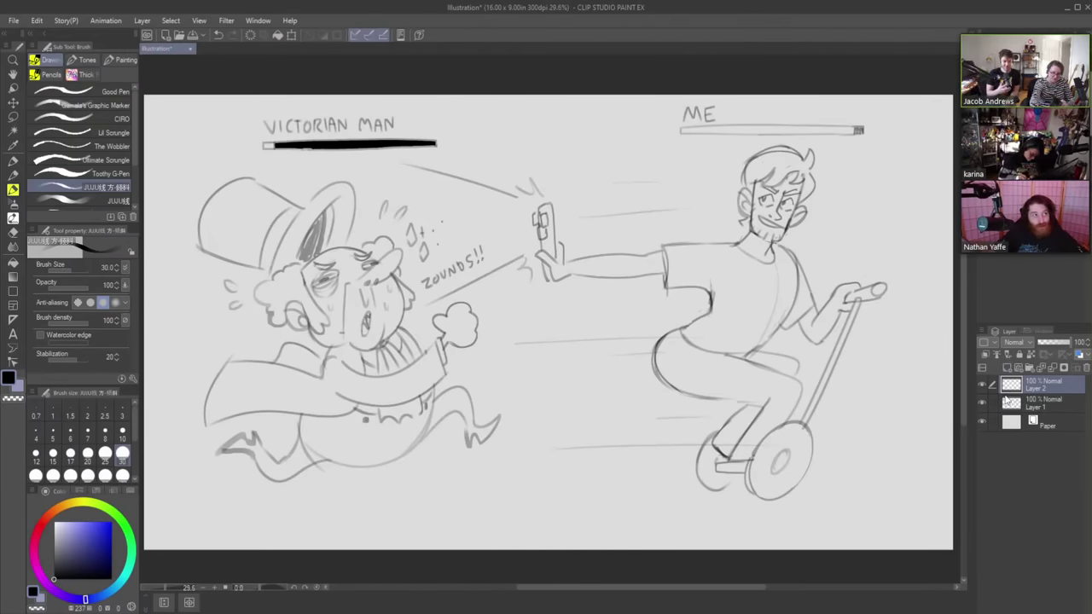
{"action": "left_click", "coordinate": [981, 403]}
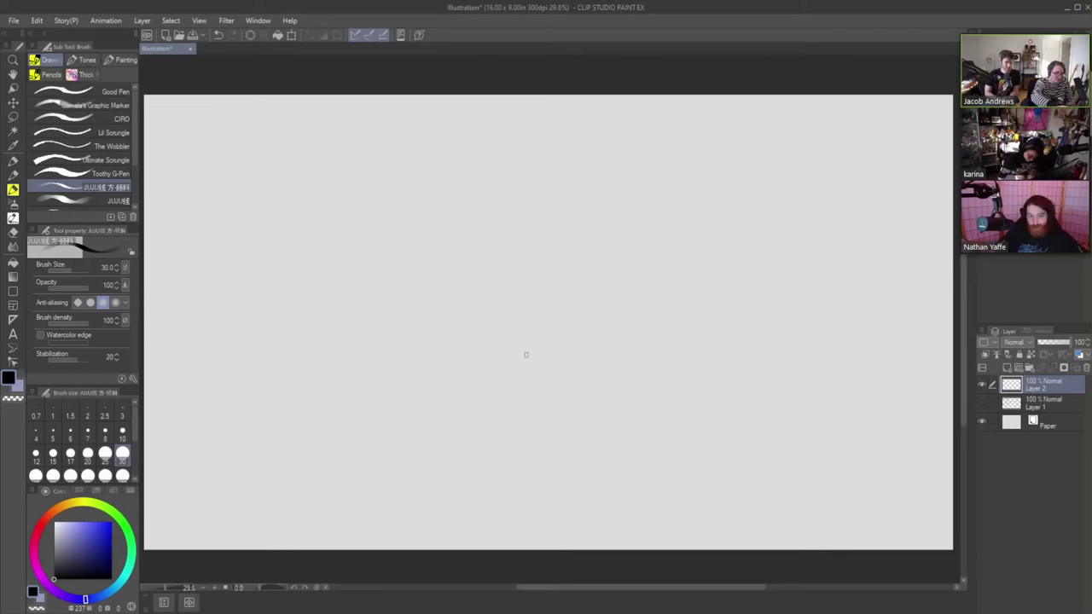
{"action": "left_click", "coordinate": [81, 201]}
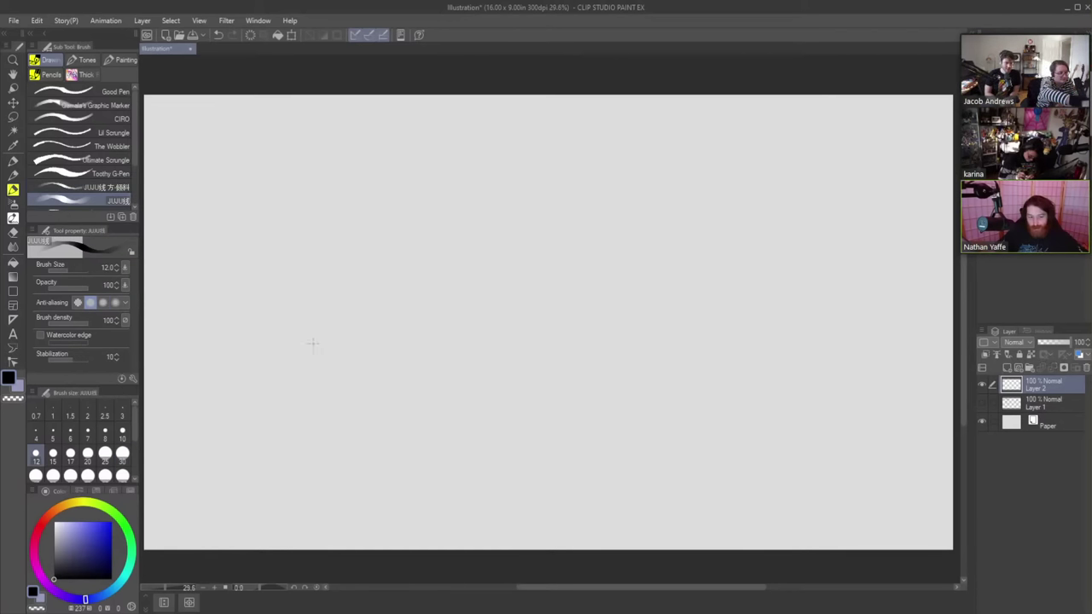
{"action": "mouse_move", "coordinate": [355, 330]}
{"action": "left_mouse_down"}
{"action": "mouse_move", "coordinate": [410, 247]}
{"action": "mouse_move", "coordinate": [587, 300]}
{"action": "mouse_move", "coordinate": [778, 449]}
{"action": "left_mouse_up"}
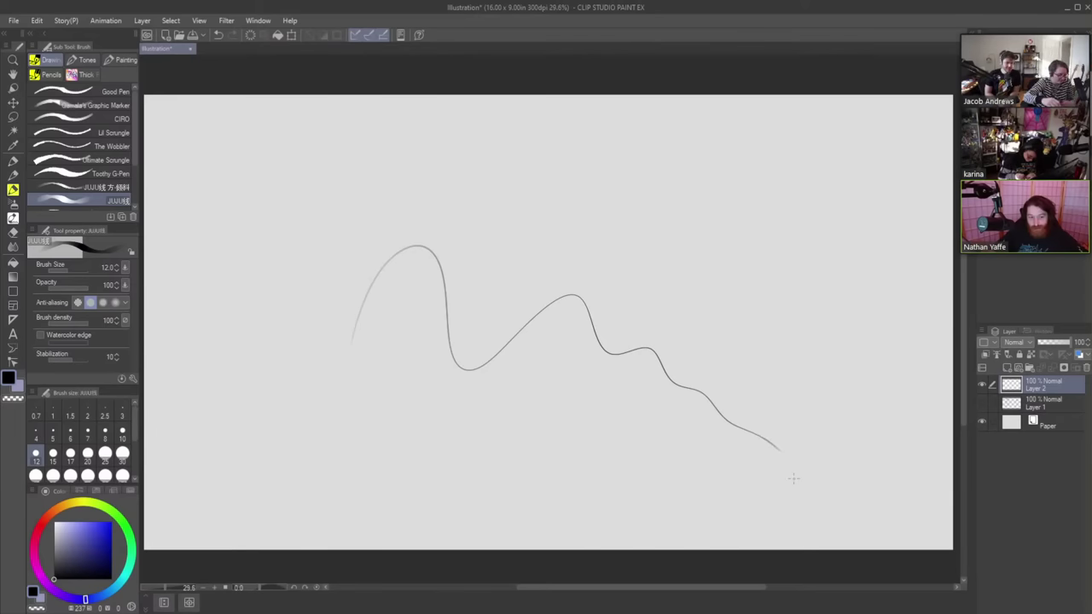
{"action": "key", "text": "ctrl+z"}
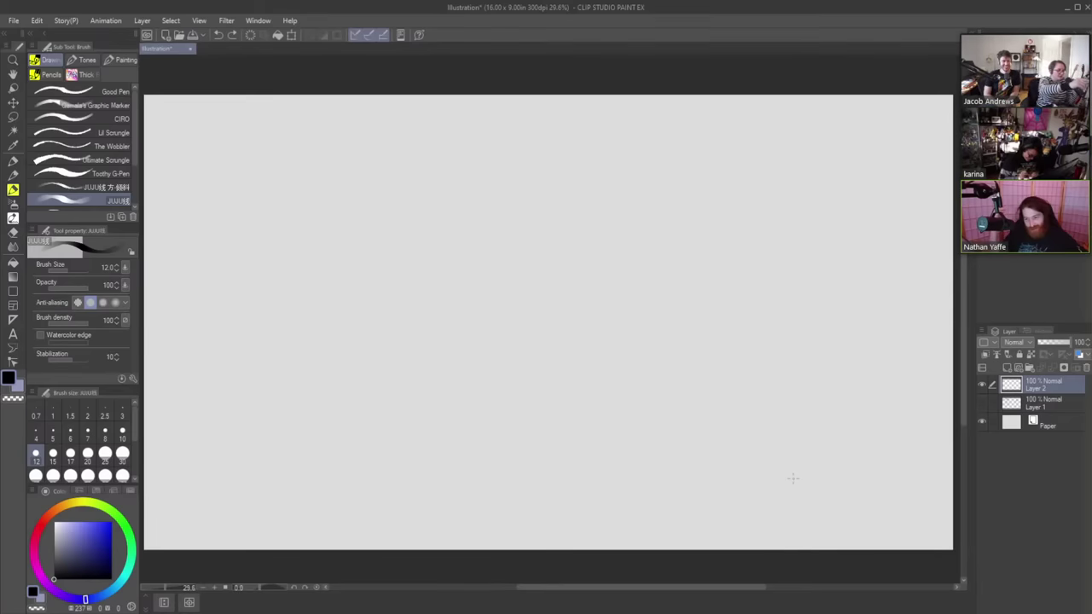
- Using the Good Pen, draw a large rounded head with a big oval eye, a smaller round eye and tiny pupils
{"action": "left_click", "coordinate": [102, 92]}
{"action": "mouse_move", "coordinate": [455, 430]}
{"action": "left_mouse_down"}
{"action": "mouse_move", "coordinate": [429, 224]}
{"action": "mouse_move", "coordinate": [687, 251]}
{"action": "mouse_move", "coordinate": [705, 393]}
{"action": "mouse_move", "coordinate": [561, 452]}
{"action": "mouse_move", "coordinate": [395, 350]}
{"action": "left_mouse_up"}
{"action": "mouse_move", "coordinate": [589, 265]}
{"action": "left_mouse_down"}
{"action": "mouse_move", "coordinate": [510, 272]}
{"action": "mouse_move", "coordinate": [504, 332]}
{"action": "mouse_move", "coordinate": [586, 262]}
{"action": "left_mouse_up"}
{"action": "mouse_move", "coordinate": [645, 252]}
{"action": "left_mouse_down"}
{"action": "mouse_move", "coordinate": [667, 283]}
{"action": "mouse_move", "coordinate": [645, 249]}
{"action": "left_mouse_up"}
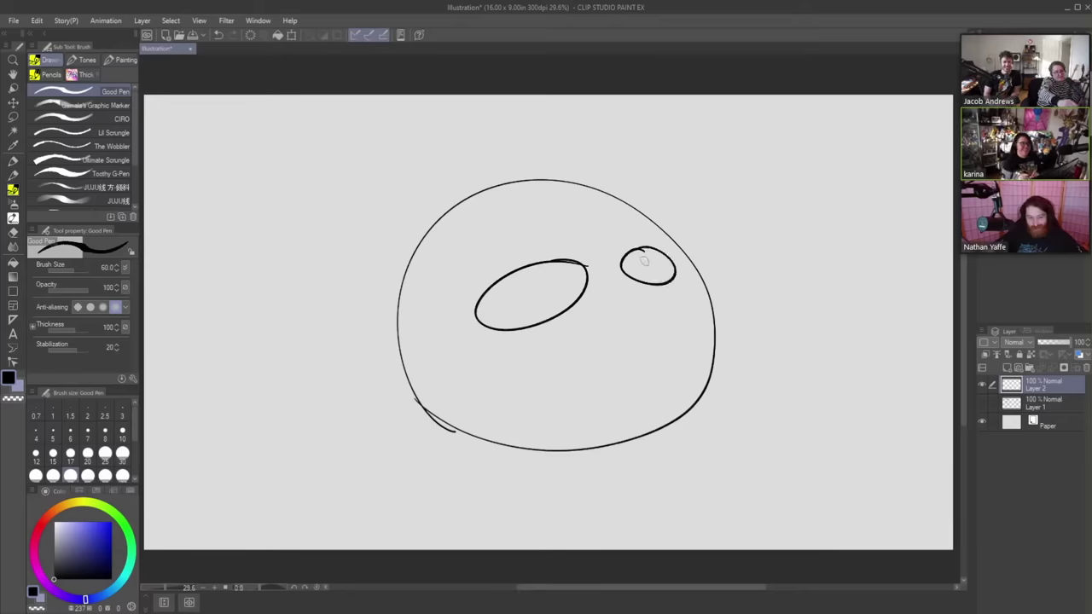
{"action": "left_click_drag", "start_coordinate": [518, 288], "coordinate": [521, 296]}
{"action": "left_click_drag", "start_coordinate": [651, 264], "coordinate": [653, 272]}
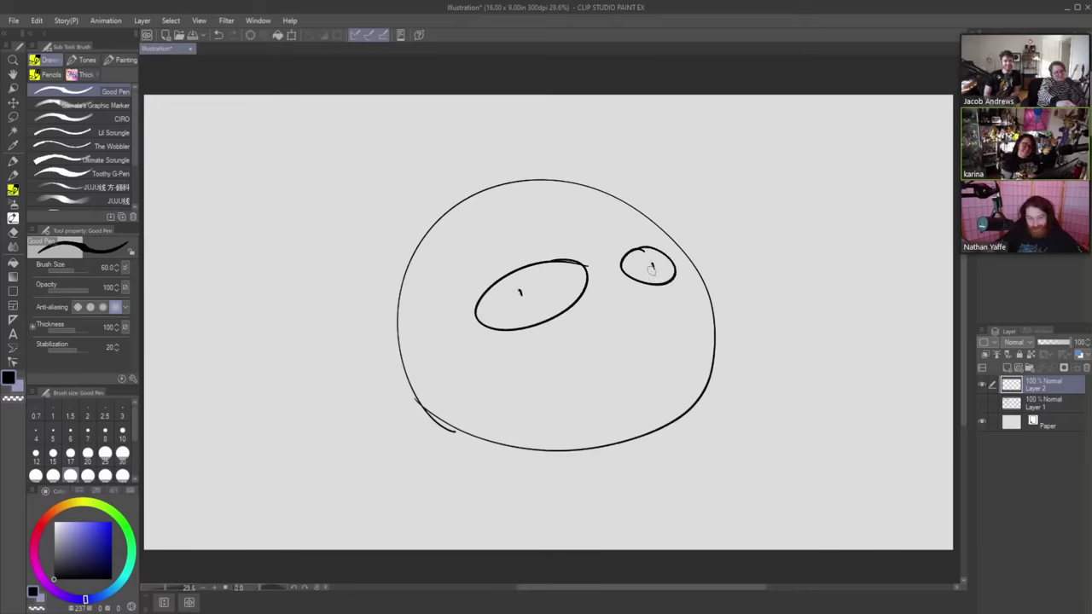
- Add a small nose, a downturned mouth with two fangs and two large pointed cat ears to the round head
{"action": "mouse_move", "coordinate": [604, 307]}
{"action": "left_mouse_down"}
{"action": "mouse_move", "coordinate": [645, 303]}
{"action": "mouse_move", "coordinate": [632, 320]}
{"action": "mouse_move", "coordinate": [599, 317]}
{"action": "left_mouse_up"}
{"action": "mouse_move", "coordinate": [641, 348]}
{"action": "left_mouse_down"}
{"action": "mouse_move", "coordinate": [614, 353]}
{"action": "mouse_move", "coordinate": [593, 385]}
{"action": "mouse_move", "coordinate": [682, 353]}
{"action": "mouse_move", "coordinate": [669, 341]}
{"action": "mouse_move", "coordinate": [616, 353]}
{"action": "mouse_move", "coordinate": [614, 367]}
{"action": "mouse_move", "coordinate": [670, 356]}
{"action": "left_mouse_up"}
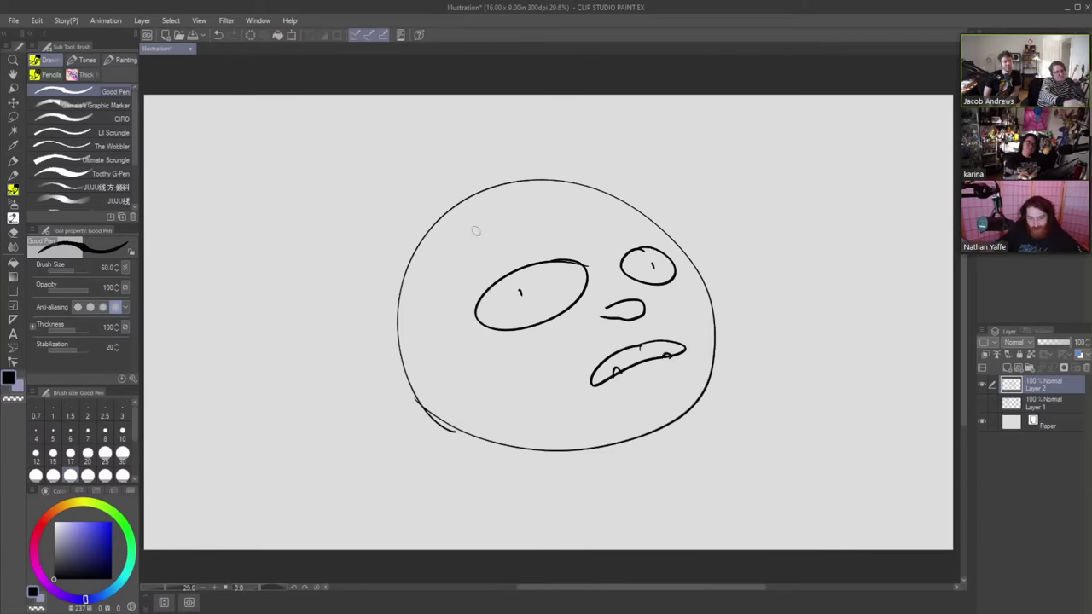
{"action": "mouse_move", "coordinate": [470, 208]}
{"action": "left_mouse_down"}
{"action": "mouse_move", "coordinate": [343, 180]}
{"action": "mouse_move", "coordinate": [383, 335]}
{"action": "left_mouse_up"}
{"action": "mouse_move", "coordinate": [606, 177]}
{"action": "left_mouse_down"}
{"action": "mouse_move", "coordinate": [674, 152]}
{"action": "mouse_move", "coordinate": [712, 275]}
{"action": "left_mouse_up"}
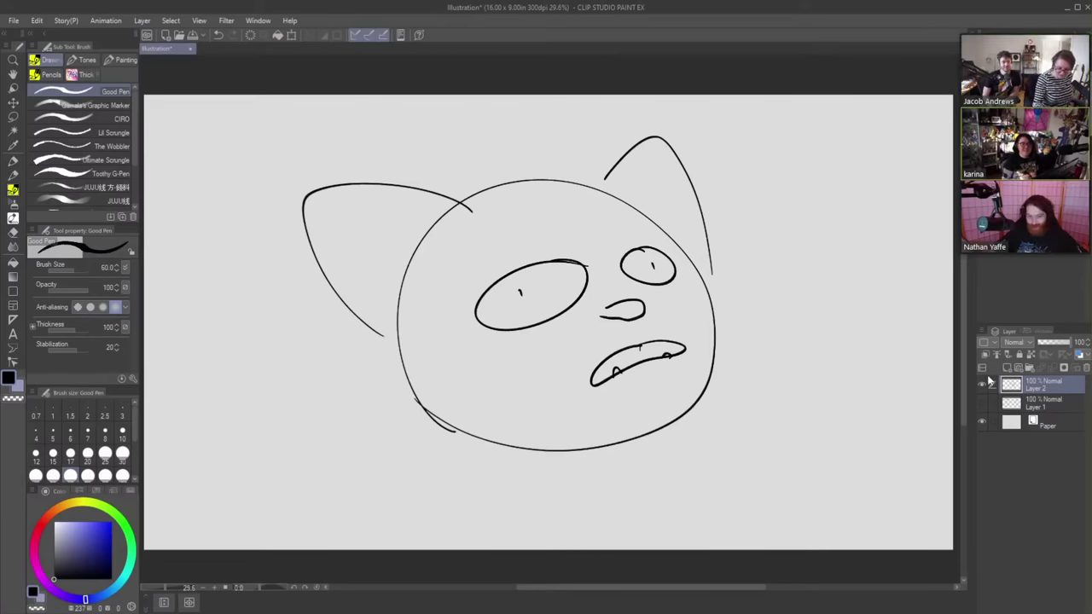
- Clear the cat doodle and draw a small bowed woman's head with swept hair, a topknot, long loose strands and a sad face
{"action": "key", "text": "Delete"}
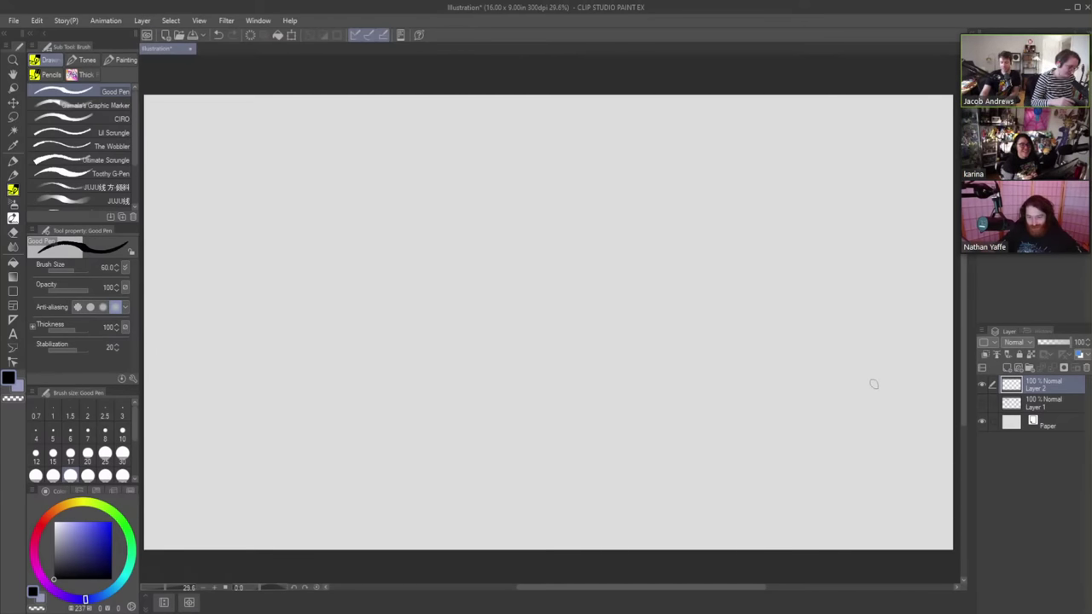
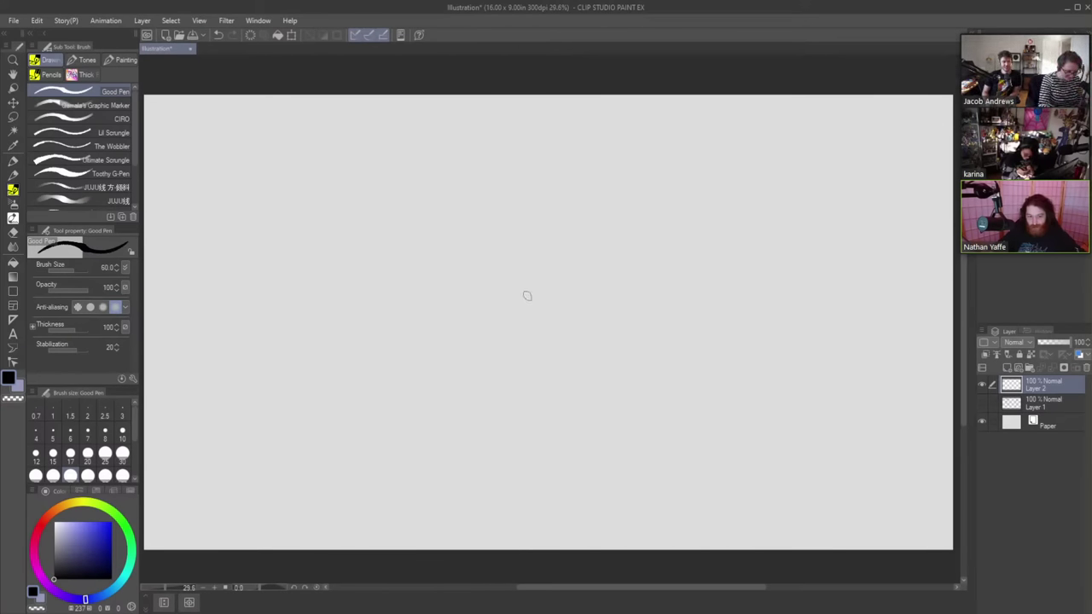
{"action": "left_click_drag", "start_coordinate": [527, 296], "coordinate": [540, 323]}
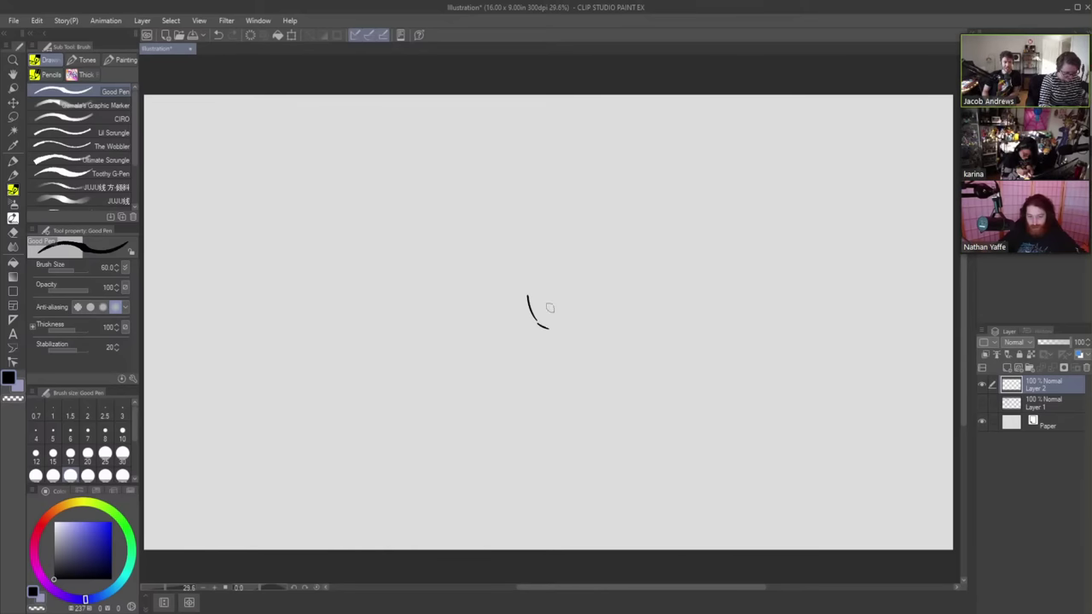
{"action": "key", "text": "ctrl+z"}
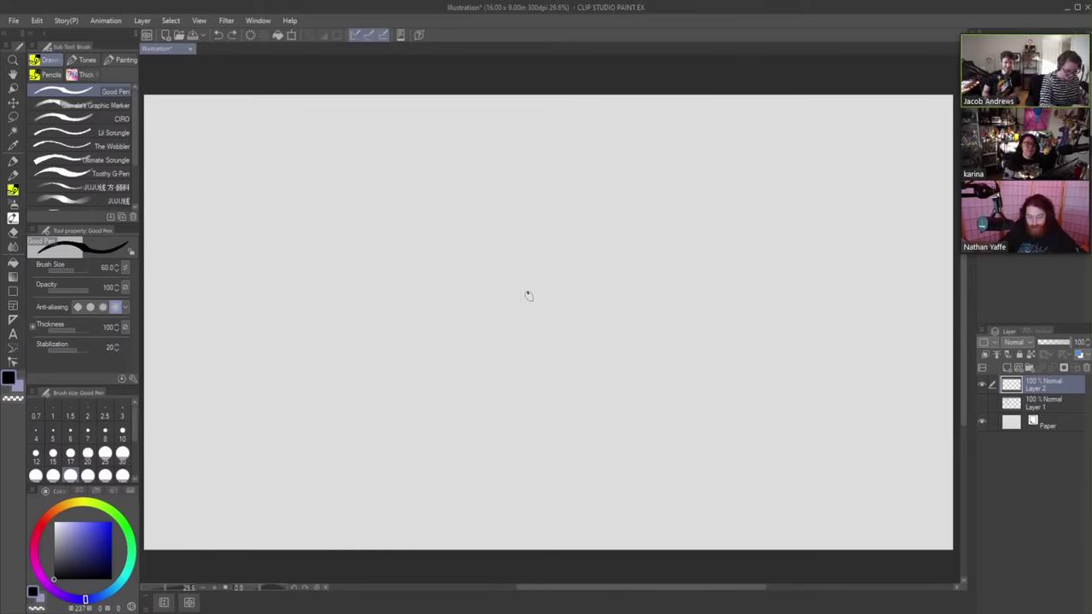
{"action": "mouse_move", "coordinate": [527, 293]}
{"action": "left_mouse_down"}
{"action": "mouse_move", "coordinate": [563, 329]}
{"action": "mouse_move", "coordinate": [577, 315]}
{"action": "mouse_move", "coordinate": [534, 265]}
{"action": "mouse_move", "coordinate": [563, 264]}
{"action": "mouse_move", "coordinate": [563, 254]}
{"action": "mouse_move", "coordinate": [586, 382]}
{"action": "left_mouse_up"}
{"action": "left_click_drag", "start_coordinate": [525, 292], "coordinate": [535, 394]}
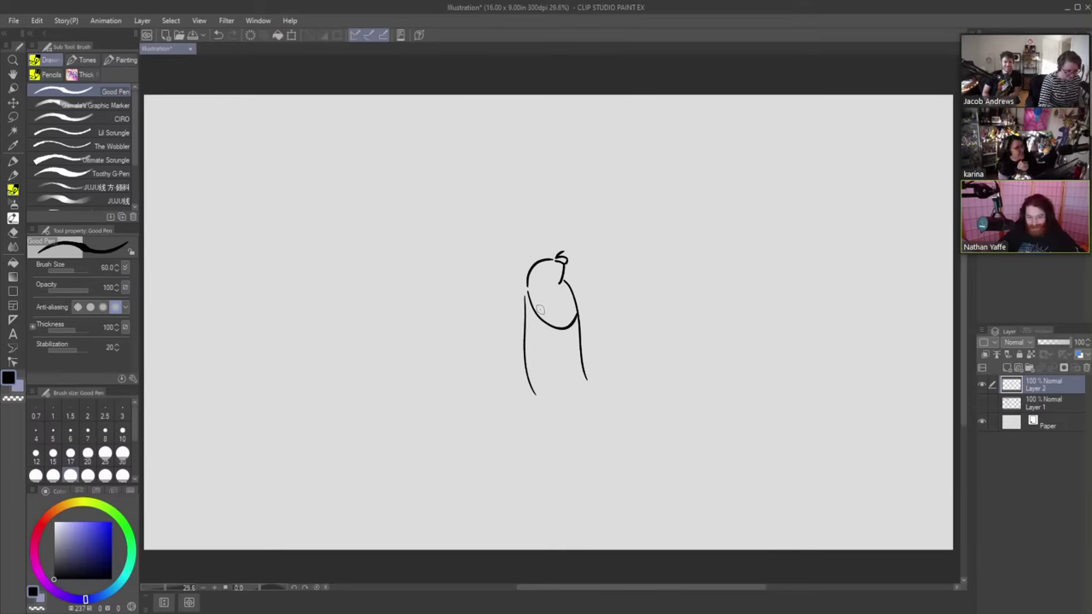
{"action": "mouse_move", "coordinate": [537, 307]}
{"action": "left_mouse_down"}
{"action": "mouse_move", "coordinate": [565, 299]}
{"action": "mouse_move", "coordinate": [553, 318]}
{"action": "mouse_move", "coordinate": [543, 271]}
{"action": "mouse_move", "coordinate": [545, 302]}
{"action": "mouse_move", "coordinate": [602, 301]}
{"action": "mouse_move", "coordinate": [645, 367]}
{"action": "mouse_move", "coordinate": [644, 407]}
{"action": "left_mouse_up"}
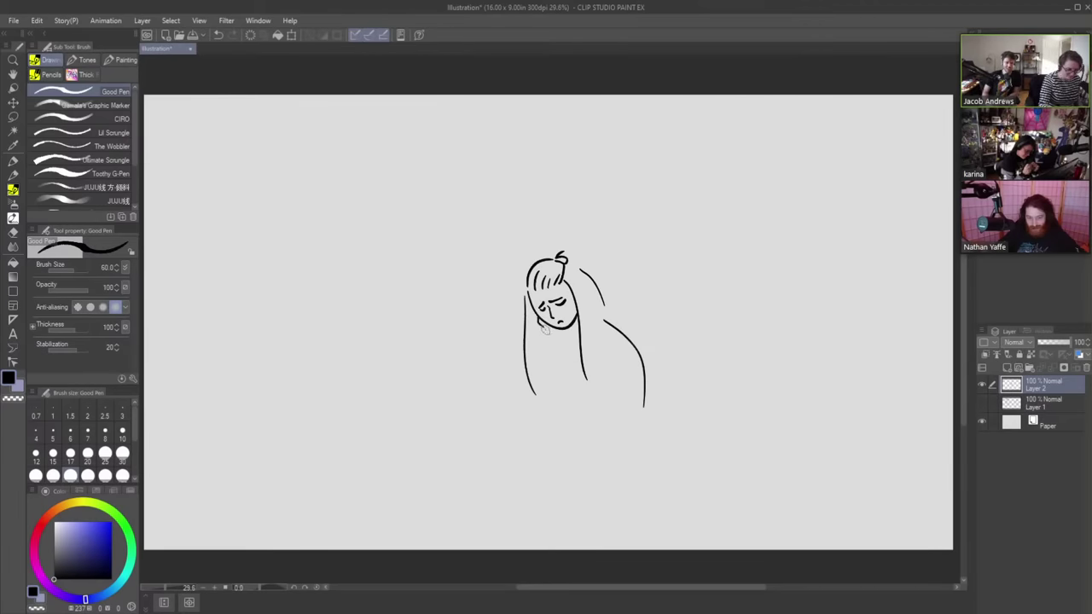
- Draw the forearm propping up the woman's chin, erase the rough back line and redraw the forearm's outer edge down to the elbow
{"action": "mouse_move", "coordinate": [543, 325]}
{"action": "left_mouse_down"}
{"action": "mouse_move", "coordinate": [533, 394]}
{"action": "mouse_move", "coordinate": [542, 403]}
{"action": "left_mouse_up"}
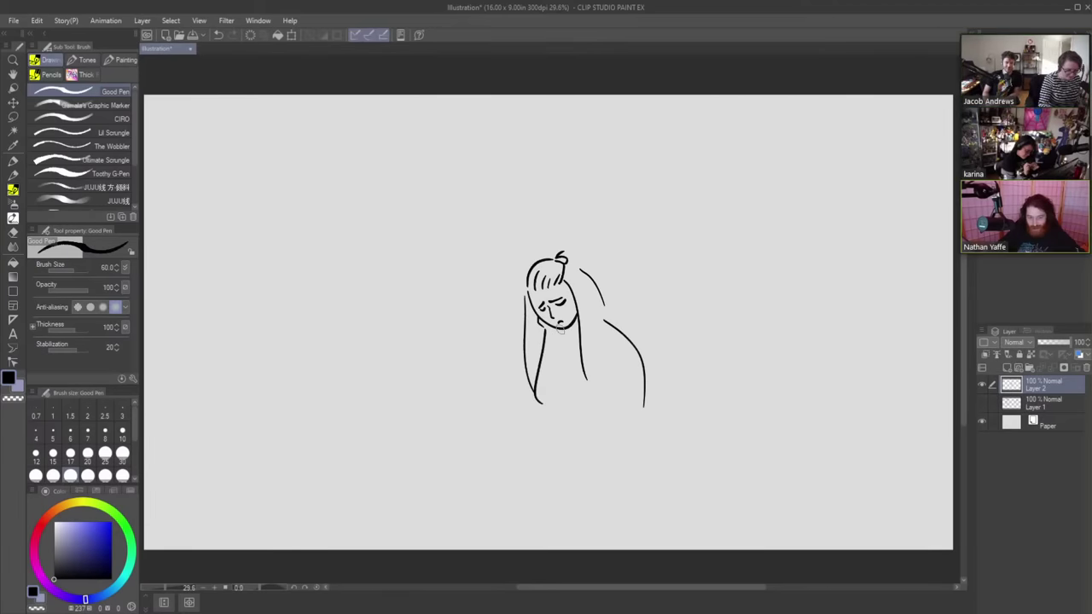
{"action": "mouse_move", "coordinate": [556, 332]}
{"action": "left_mouse_down"}
{"action": "mouse_move", "coordinate": [558, 394]}
{"action": "mouse_move", "coordinate": [541, 404]}
{"action": "left_mouse_up"}
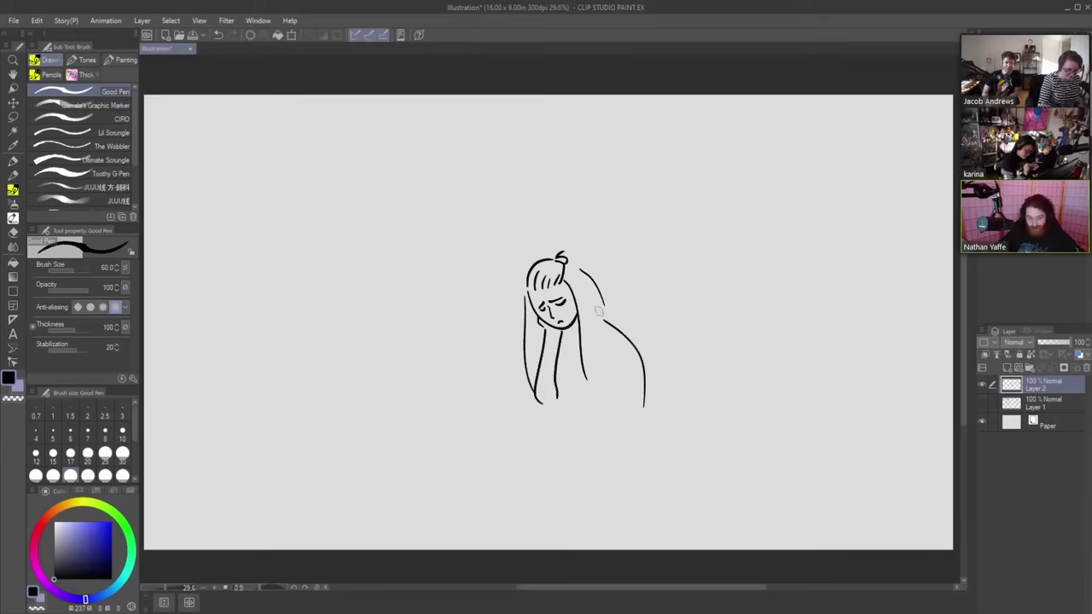
{"action": "key", "text": "e"}
{"action": "mouse_move", "coordinate": [602, 322]}
{"action": "left_mouse_down"}
{"action": "mouse_move", "coordinate": [643, 365]}
{"action": "mouse_move", "coordinate": [645, 404]}
{"action": "left_mouse_up"}
{"action": "left_click", "coordinate": [605, 320]}
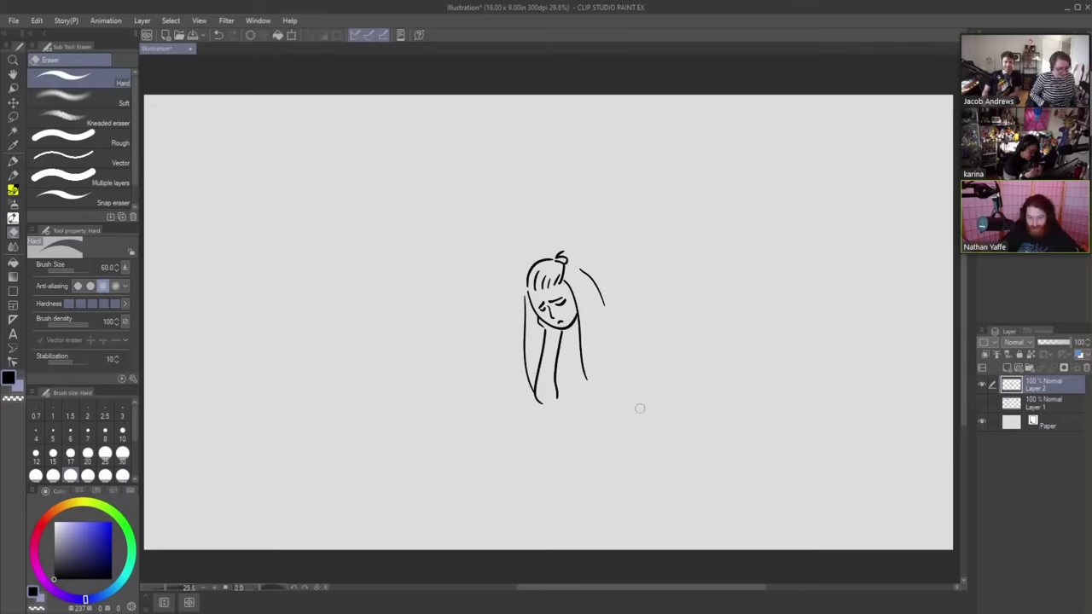
{"action": "key", "text": "p"}
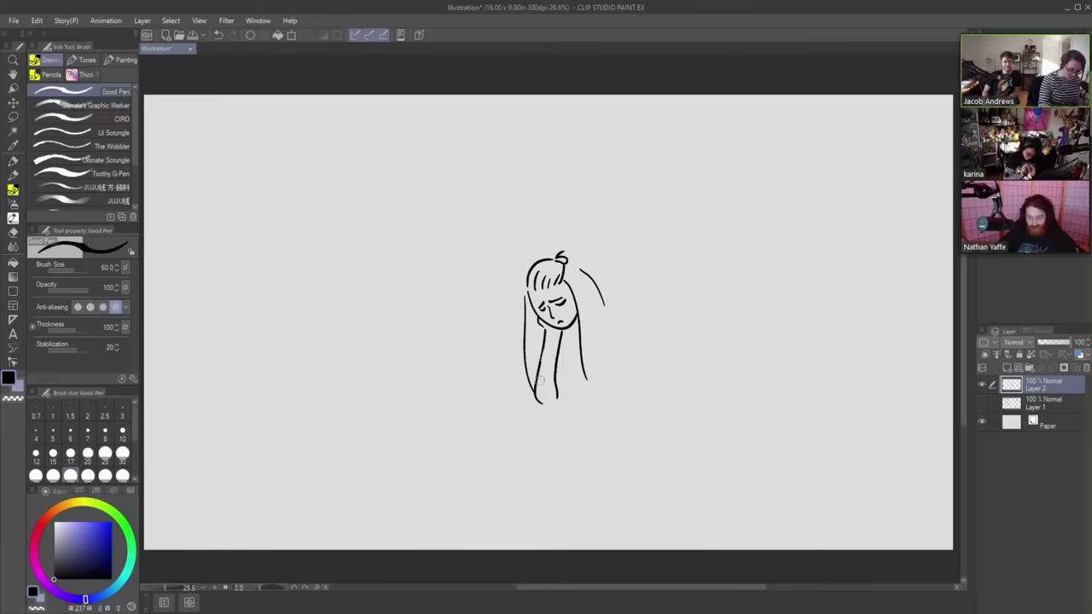
{"action": "left_click_drag", "start_coordinate": [540, 380], "coordinate": [543, 360]}
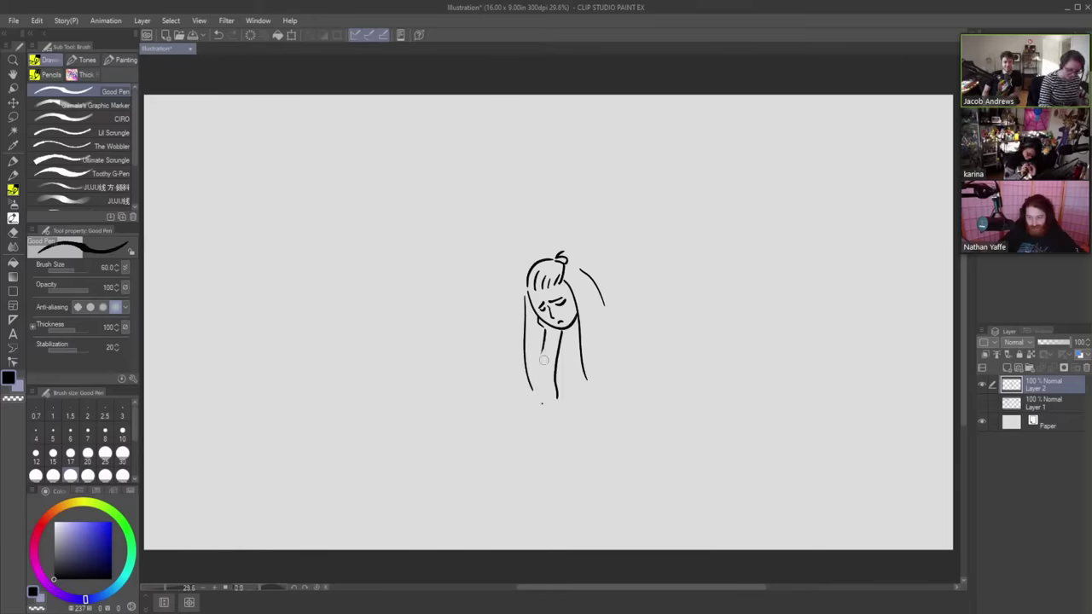
{"action": "left_click", "coordinate": [541, 401]}
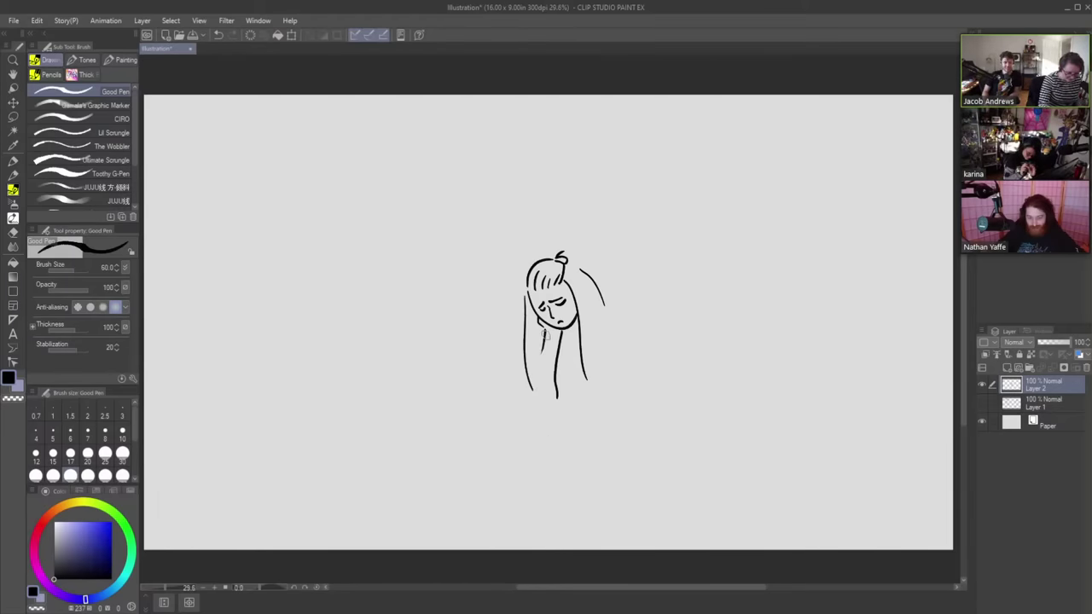
{"action": "left_click_drag", "start_coordinate": [544, 336], "coordinate": [536, 397]}
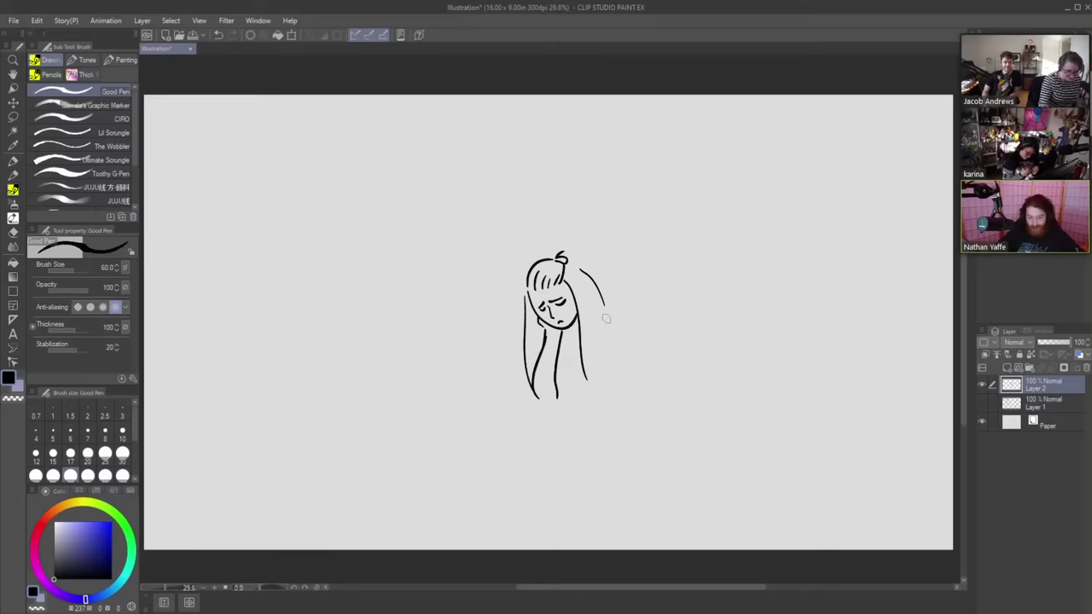
- Draw the woman's hunched back curving down to her seat, with bent knees, a thigh and lower legs beneath her elbow
{"action": "mouse_move", "coordinate": [606, 318]}
{"action": "left_mouse_down"}
{"action": "mouse_move", "coordinate": [632, 339]}
{"action": "mouse_move", "coordinate": [611, 399]}
{"action": "left_mouse_up"}
{"action": "key", "text": "ctrl+z"}
{"action": "left_click_drag", "start_coordinate": [604, 319], "coordinate": [648, 386]}
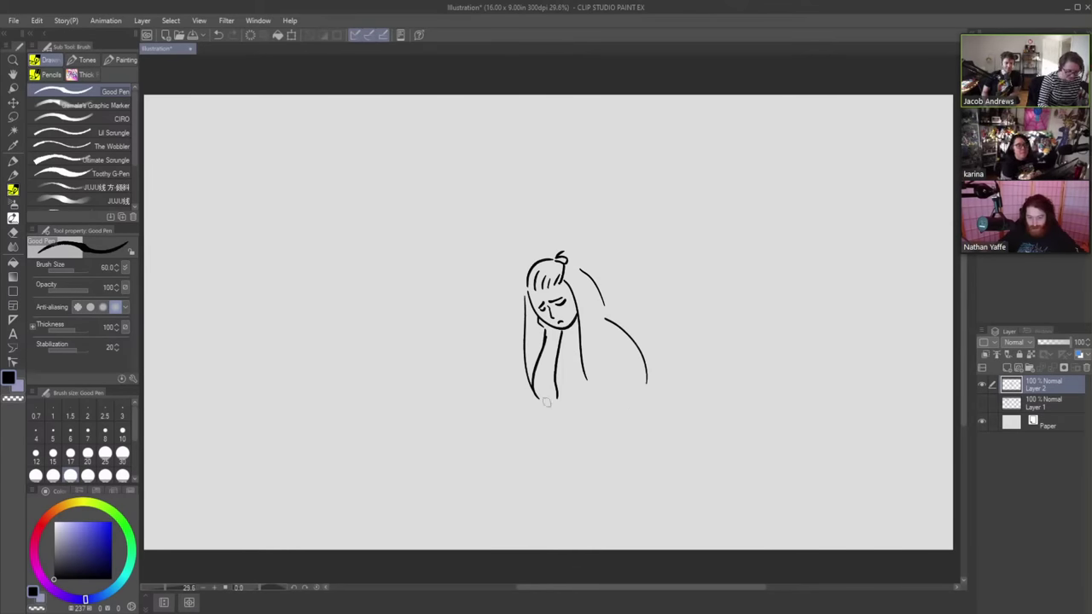
{"action": "mouse_move", "coordinate": [538, 403]}
{"action": "left_mouse_down"}
{"action": "mouse_move", "coordinate": [529, 413]}
{"action": "mouse_move", "coordinate": [548, 493]}
{"action": "left_mouse_up"}
{"action": "mouse_move", "coordinate": [605, 398]}
{"action": "left_mouse_down"}
{"action": "mouse_move", "coordinate": [561, 408]}
{"action": "mouse_move", "coordinate": [567, 491]}
{"action": "left_mouse_up"}
{"action": "mouse_move", "coordinate": [595, 425]}
{"action": "left_mouse_down"}
{"action": "mouse_move", "coordinate": [648, 420]}
{"action": "mouse_move", "coordinate": [653, 397]}
{"action": "mouse_move", "coordinate": [650, 362]}
{"action": "mouse_move", "coordinate": [607, 317]}
{"action": "mouse_move", "coordinate": [646, 368]}
{"action": "left_mouse_up"}
{"action": "key", "text": "e"}
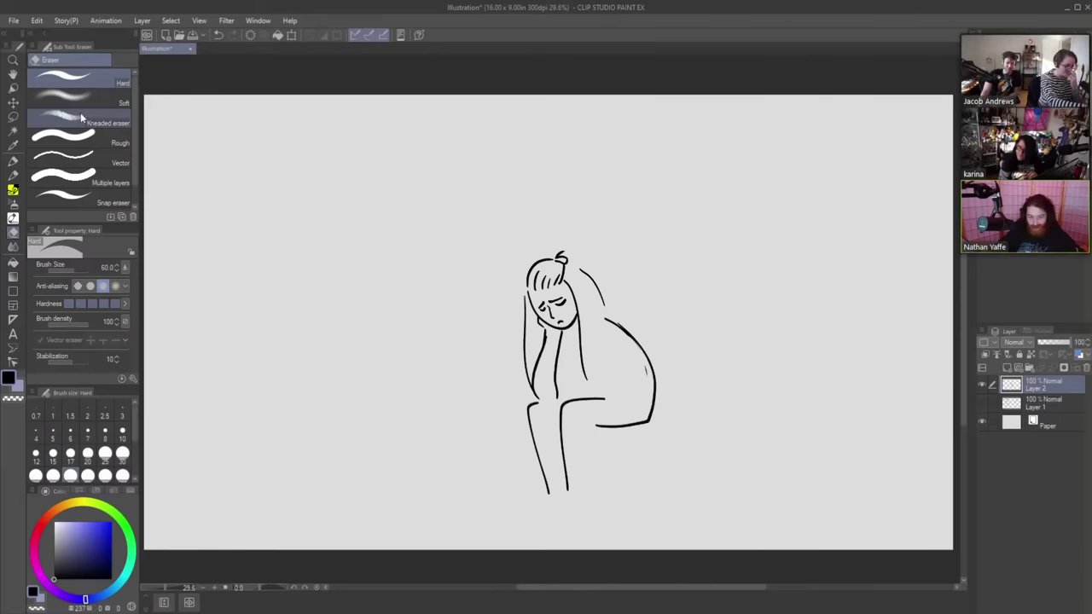
{"action": "key", "text": "p"}
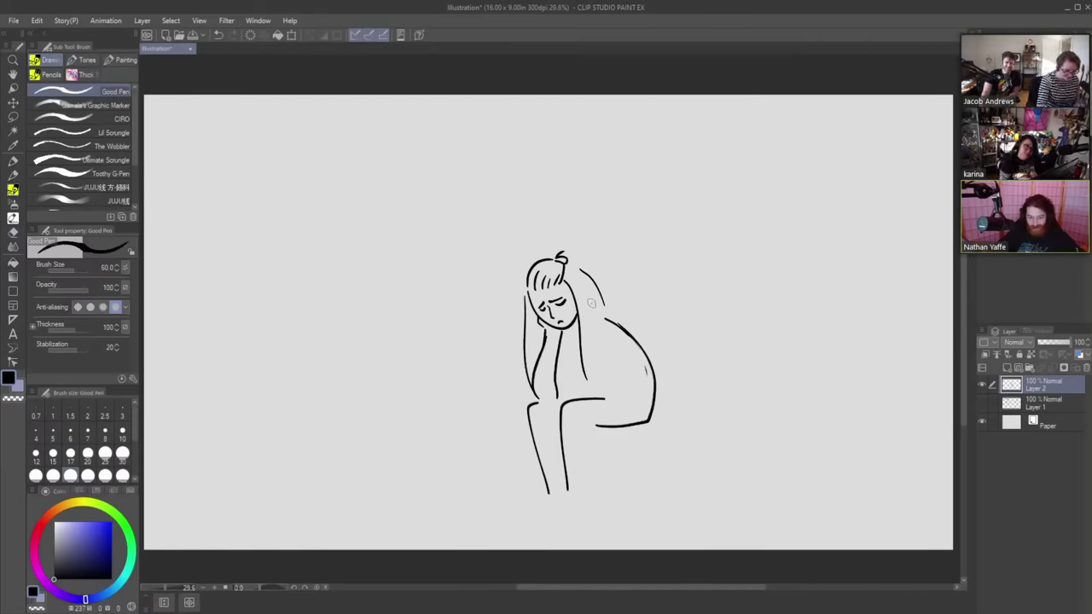
- Add the woman's second arm resting across her lap, the rear calf line, feet in heeled shoes and the hem of her top
{"action": "mouse_move", "coordinate": [590, 302]}
{"action": "left_mouse_down"}
{"action": "mouse_move", "coordinate": [592, 351]}
{"action": "mouse_move", "coordinate": [622, 375]}
{"action": "mouse_move", "coordinate": [556, 399]}
{"action": "mouse_move", "coordinate": [559, 416]}
{"action": "left_mouse_up"}
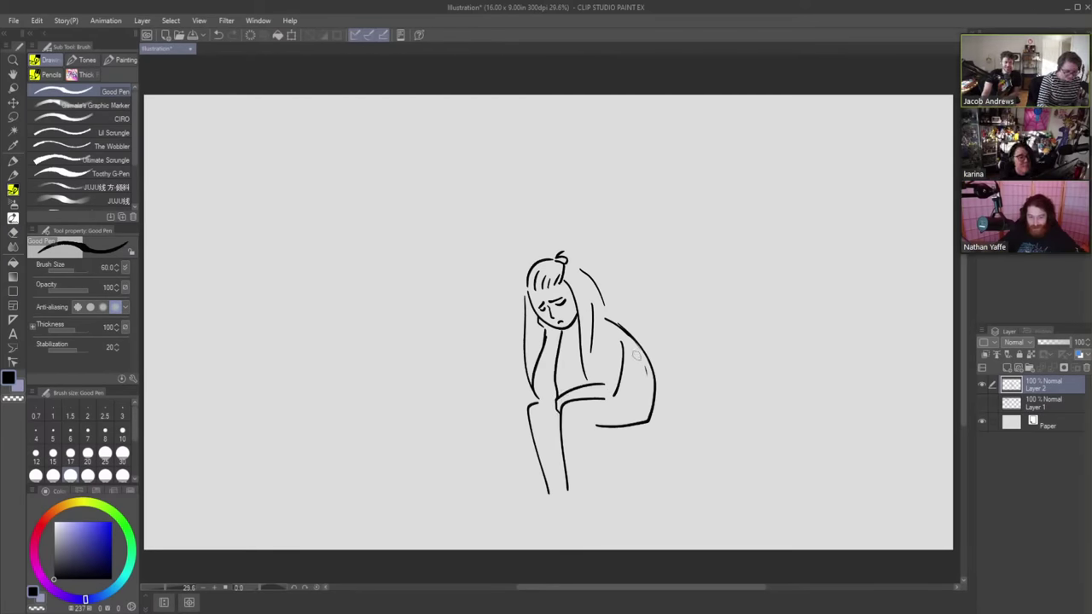
{"action": "key", "text": "e"}
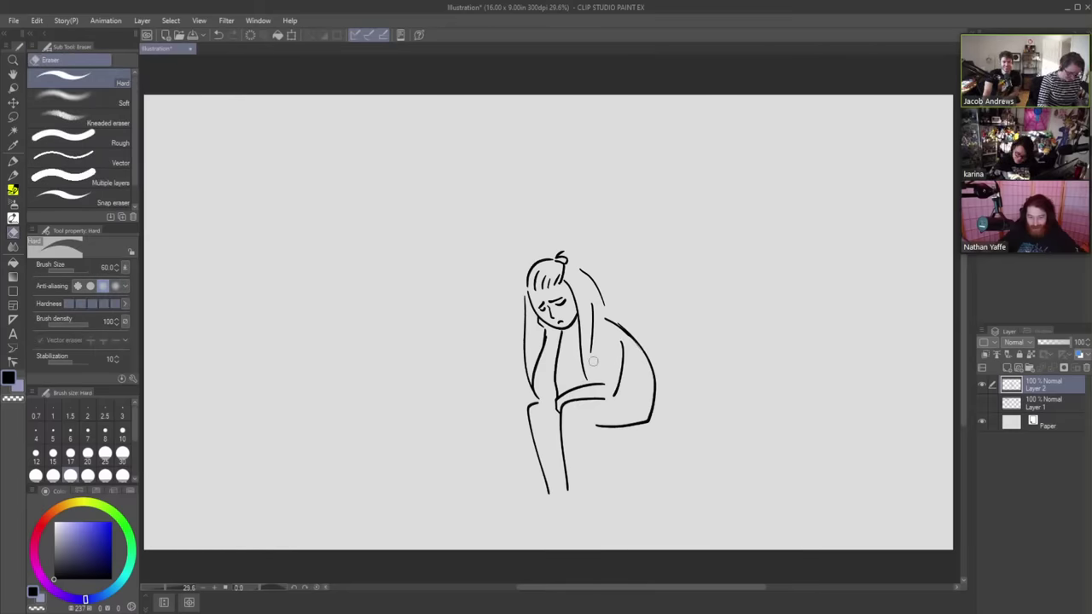
{"action": "key", "text": "p"}
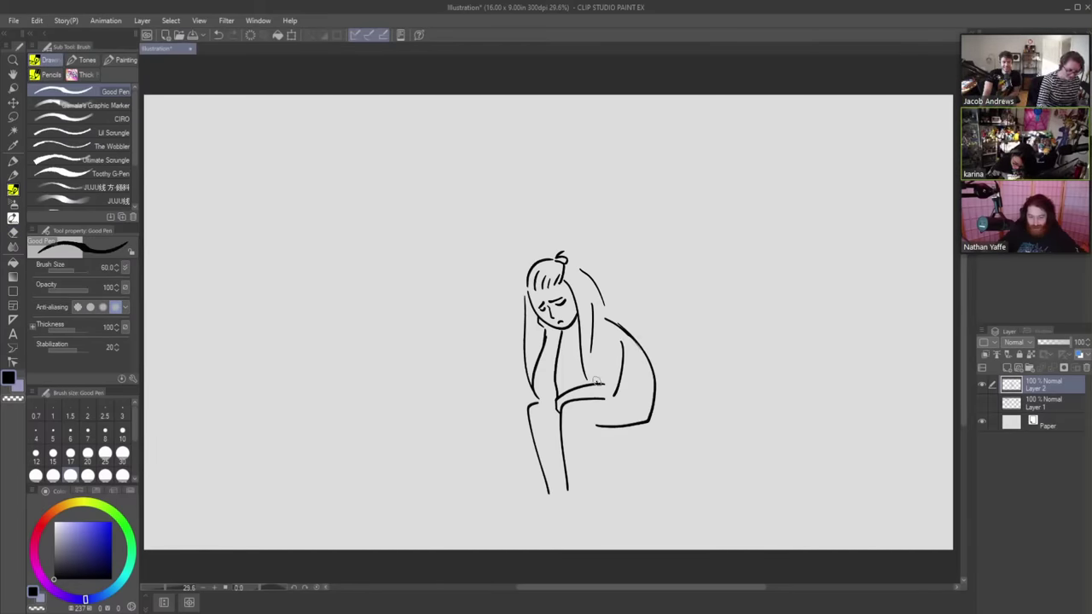
{"action": "mouse_move", "coordinate": [596, 424]}
{"action": "left_mouse_down"}
{"action": "mouse_move", "coordinate": [588, 488]}
{"action": "mouse_move", "coordinate": [566, 498]}
{"action": "left_mouse_up"}
{"action": "mouse_move", "coordinate": [555, 522]}
{"action": "left_mouse_down"}
{"action": "mouse_move", "coordinate": [582, 519]}
{"action": "mouse_move", "coordinate": [588, 487]}
{"action": "mouse_move", "coordinate": [541, 503]}
{"action": "mouse_move", "coordinate": [530, 519]}
{"action": "mouse_move", "coordinate": [587, 504]}
{"action": "mouse_move", "coordinate": [583, 517]}
{"action": "left_mouse_up"}
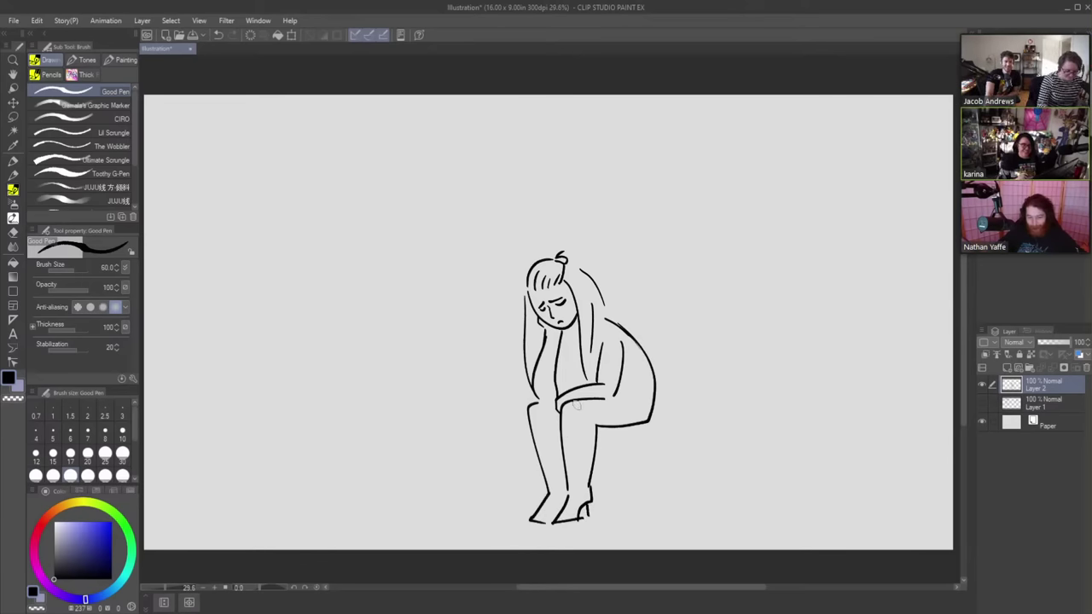
{"action": "mouse_move", "coordinate": [587, 401]}
{"action": "left_mouse_down"}
{"action": "mouse_move", "coordinate": [619, 395]}
{"action": "mouse_move", "coordinate": [655, 395]}
{"action": "left_mouse_up"}
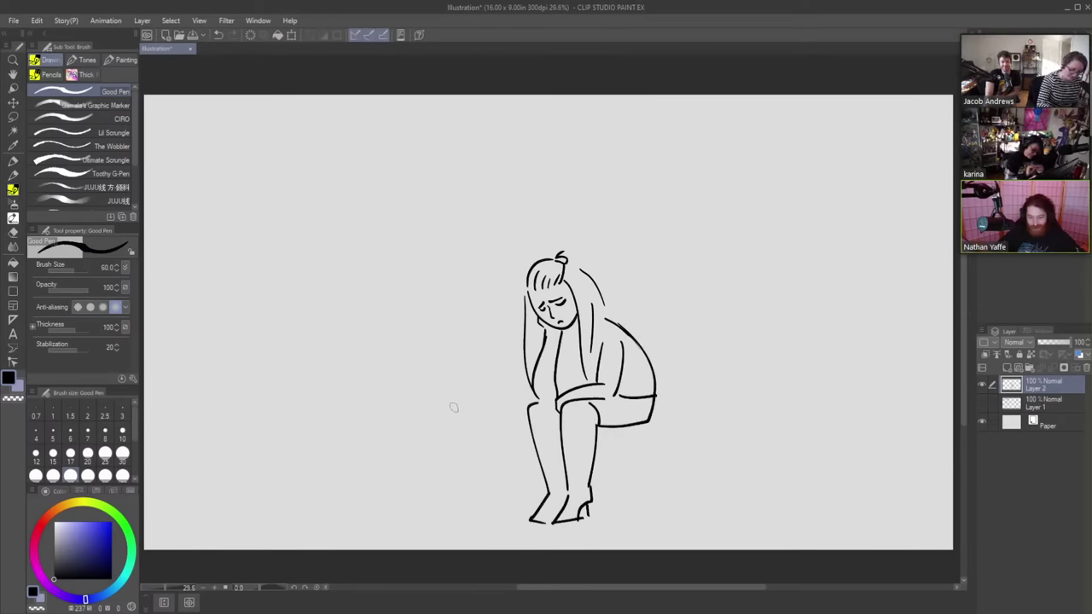
- Draw a small dog sitting beside the woman's legs, with pointed ears, a fluffy cheek, a tiny open-mouthed face and a simple body
{"action": "mouse_move", "coordinate": [490, 394]}
{"action": "left_mouse_down"}
{"action": "mouse_move", "coordinate": [480, 383]}
{"action": "mouse_move", "coordinate": [475, 401]}
{"action": "mouse_move", "coordinate": [513, 376]}
{"action": "mouse_move", "coordinate": [519, 391]}
{"action": "mouse_move", "coordinate": [475, 426]}
{"action": "left_mouse_up"}
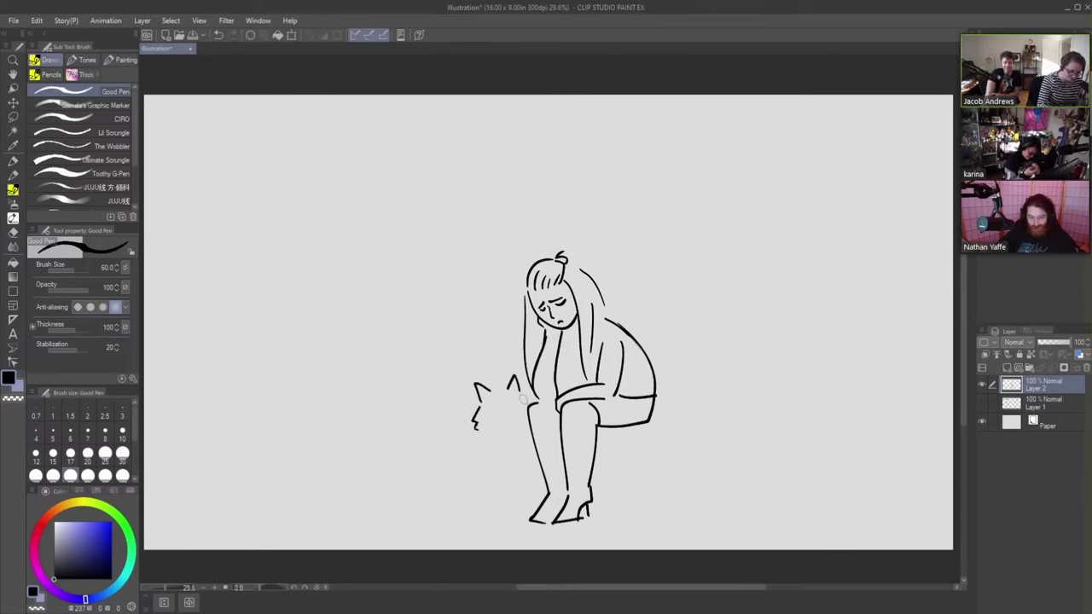
{"action": "left_click_drag", "start_coordinate": [524, 398], "coordinate": [529, 402]}
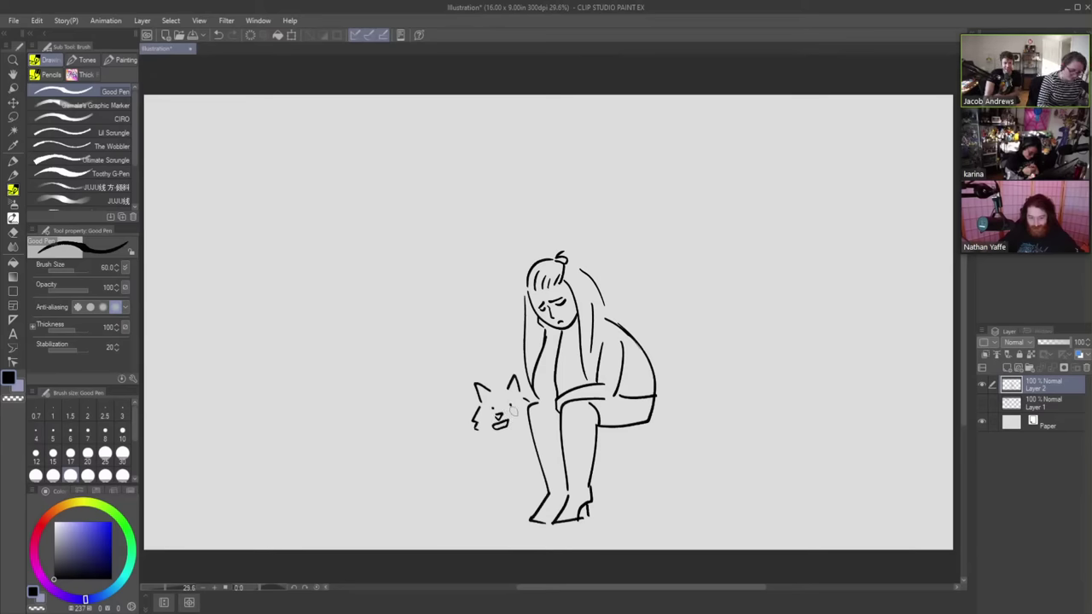
{"action": "mouse_move", "coordinate": [478, 436]}
{"action": "left_mouse_down"}
{"action": "mouse_move", "coordinate": [476, 515]}
{"action": "mouse_move", "coordinate": [527, 516]}
{"action": "left_mouse_up"}
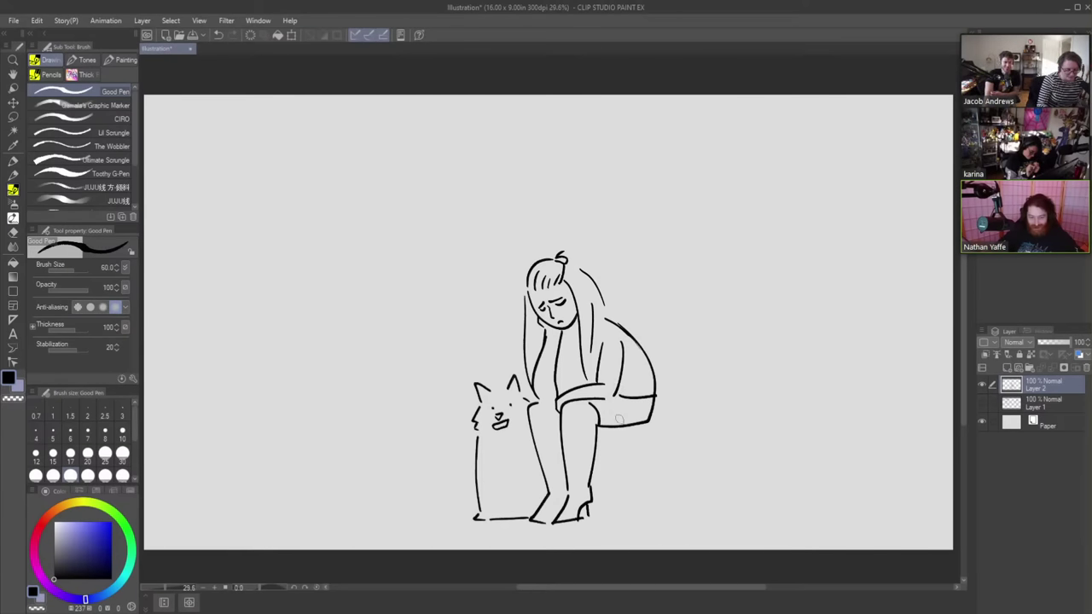
- Draw a flat bench under the woman with a thin seat slab, a boxy end support and a base line behind her feet
{"action": "left_click_drag", "start_coordinate": [611, 429], "coordinate": [722, 425]}
{"action": "mouse_move", "coordinate": [605, 433]}
{"action": "left_mouse_down"}
{"action": "mouse_move", "coordinate": [740, 425]}
{"action": "mouse_move", "coordinate": [676, 427]}
{"action": "mouse_move", "coordinate": [732, 434]}
{"action": "mouse_move", "coordinate": [737, 522]}
{"action": "left_mouse_up"}
{"action": "mouse_move", "coordinate": [685, 435]}
{"action": "left_mouse_down"}
{"action": "mouse_move", "coordinate": [680, 521]}
{"action": "mouse_move", "coordinate": [730, 510]}
{"action": "left_mouse_up"}
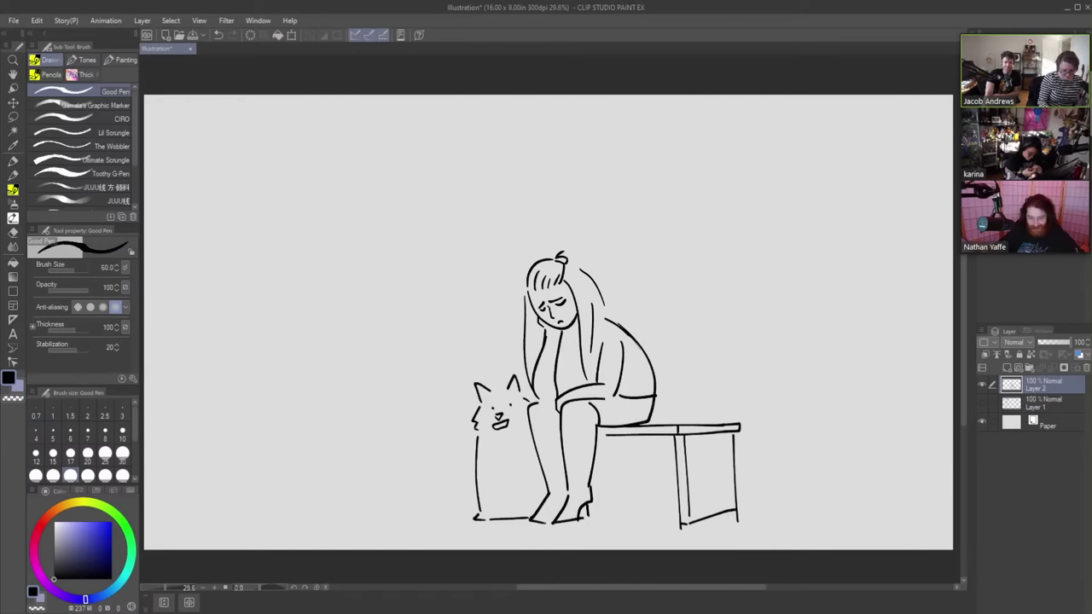
{"action": "key", "text": "e"}
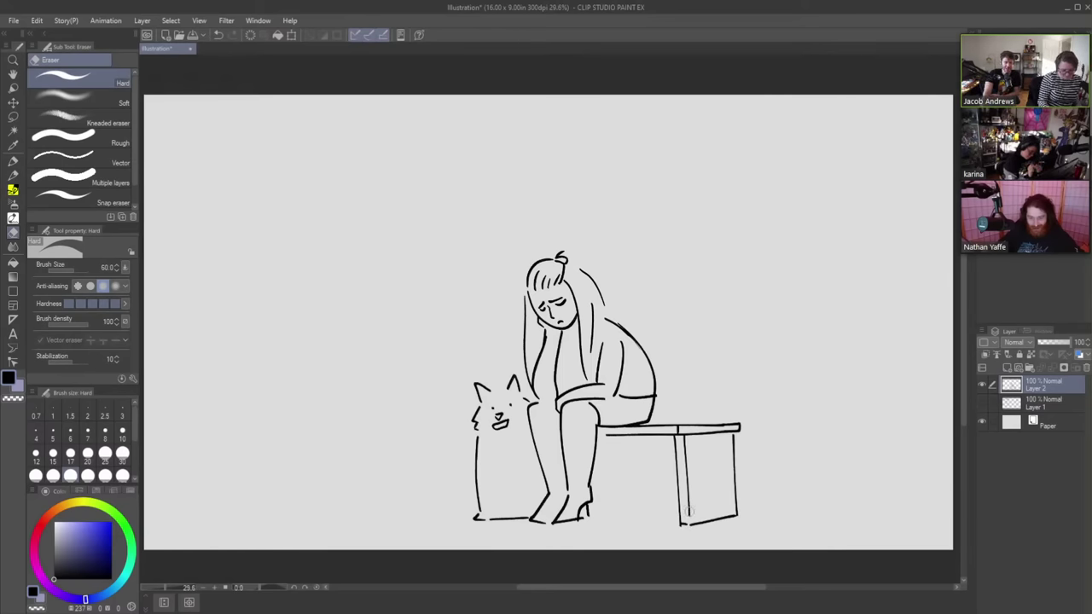
{"action": "key", "text": "p"}
{"action": "left_click_drag", "start_coordinate": [684, 514], "coordinate": [613, 512]}
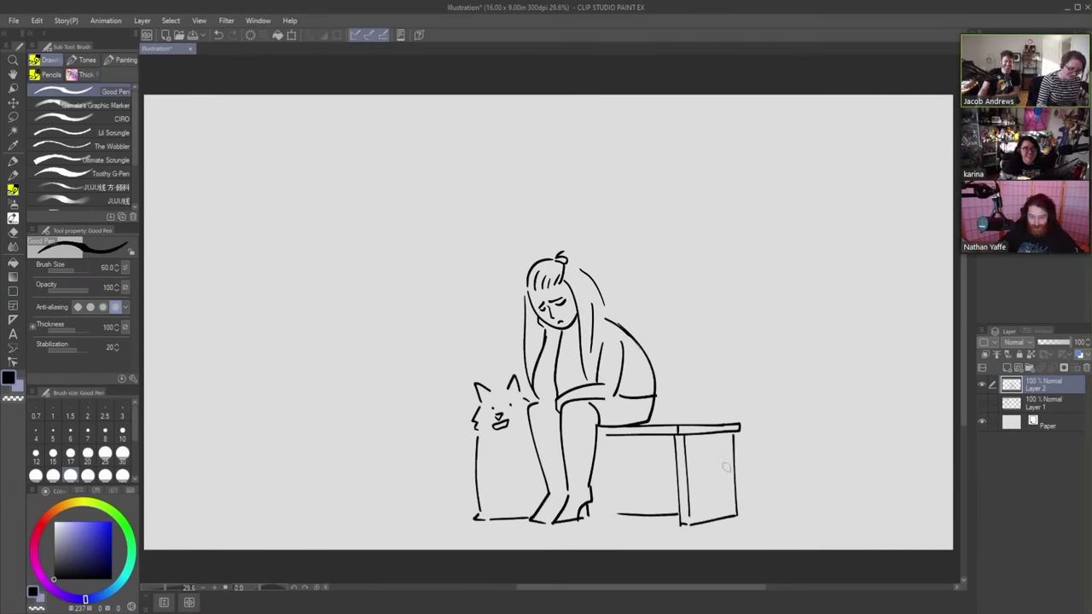
- Enlarge the hard eraser to 120 and erase the middle of the bench just behind the woman to make room for an object
{"action": "key", "text": "e"}
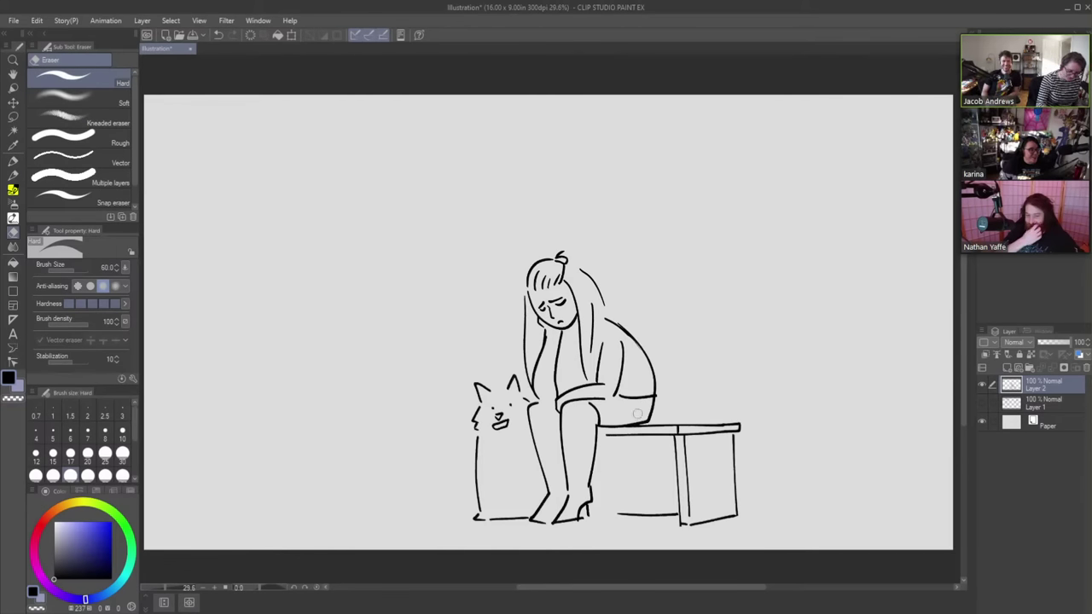
{"action": "left_click_drag", "start_coordinate": [653, 399], "coordinate": [643, 480]}
{"action": "left_click_drag", "start_coordinate": [703, 416], "coordinate": [708, 510]}
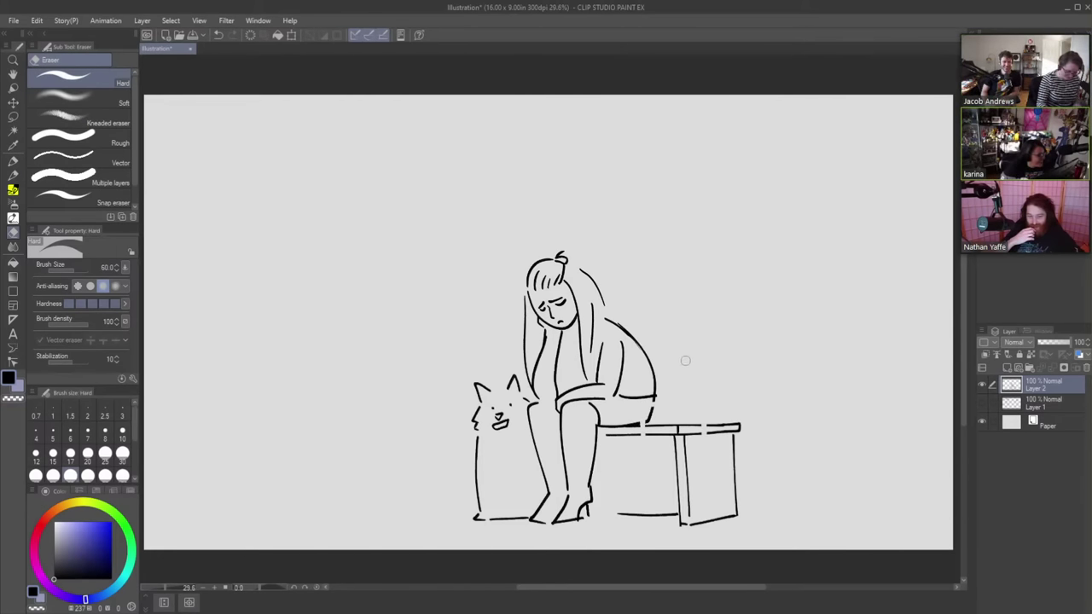
{"action": "key", "text": "bracketright"}
{"action": "key", "text": "bracketright"}
{"action": "key", "text": "bracketright"}
{"action": "key", "text": "bracketright"}
{"action": "mouse_move", "coordinate": [697, 435]}
{"action": "left_mouse_down"}
{"action": "mouse_move", "coordinate": [647, 427]}
{"action": "mouse_move", "coordinate": [653, 412]}
{"action": "mouse_move", "coordinate": [651, 435]}
{"action": "mouse_move", "coordinate": [691, 438]}
{"action": "mouse_move", "coordinate": [682, 435]}
{"action": "mouse_move", "coordinate": [688, 525]}
{"action": "mouse_move", "coordinate": [676, 453]}
{"action": "mouse_move", "coordinate": [679, 511]}
{"action": "mouse_move", "coordinate": [640, 506]}
{"action": "left_mouse_up"}
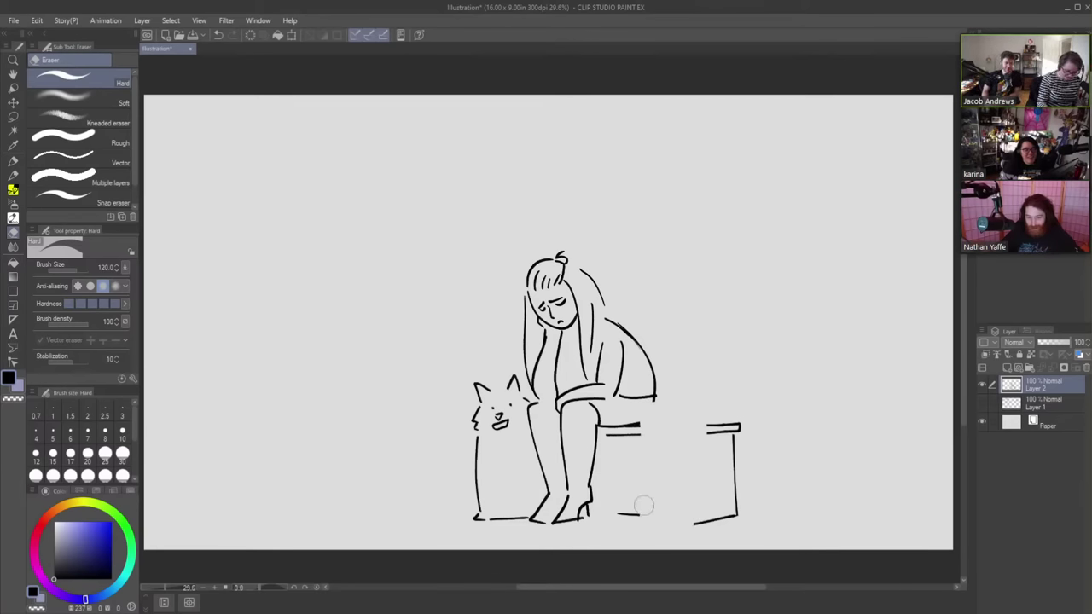
- With the Good Pen, draw a tall upright suitcase body in the bench's gap and tidy its lower corner
{"action": "left_click", "coordinate": [12, 190]}
{"action": "left_click_drag", "start_coordinate": [640, 419], "coordinate": [640, 527]}
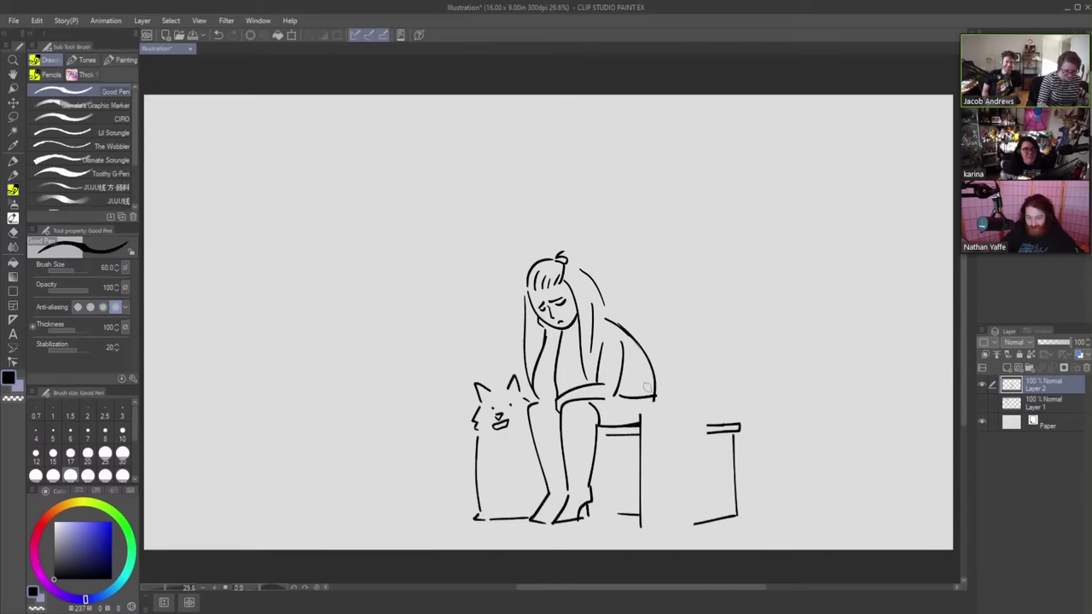
{"action": "mouse_move", "coordinate": [639, 408]}
{"action": "left_mouse_down"}
{"action": "mouse_move", "coordinate": [710, 408]}
{"action": "mouse_move", "coordinate": [712, 398]}
{"action": "mouse_move", "coordinate": [721, 536]}
{"action": "left_mouse_up"}
{"action": "mouse_move", "coordinate": [638, 520]}
{"action": "left_mouse_down"}
{"action": "mouse_move", "coordinate": [655, 536]}
{"action": "mouse_move", "coordinate": [724, 537]}
{"action": "mouse_move", "coordinate": [692, 522]}
{"action": "left_mouse_up"}
{"action": "key", "text": "e"}
{"action": "key", "text": "p"}
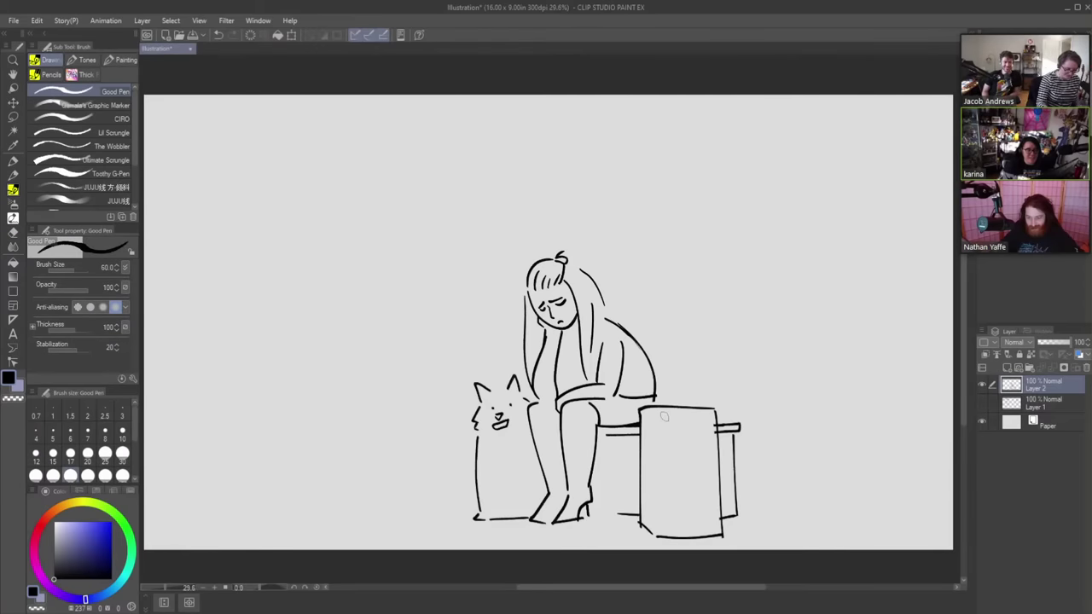
- Add a vertical side edge to the suitcase and an extended pull handle with double rods on its top
{"action": "left_click_drag", "start_coordinate": [659, 417], "coordinate": [660, 520]}
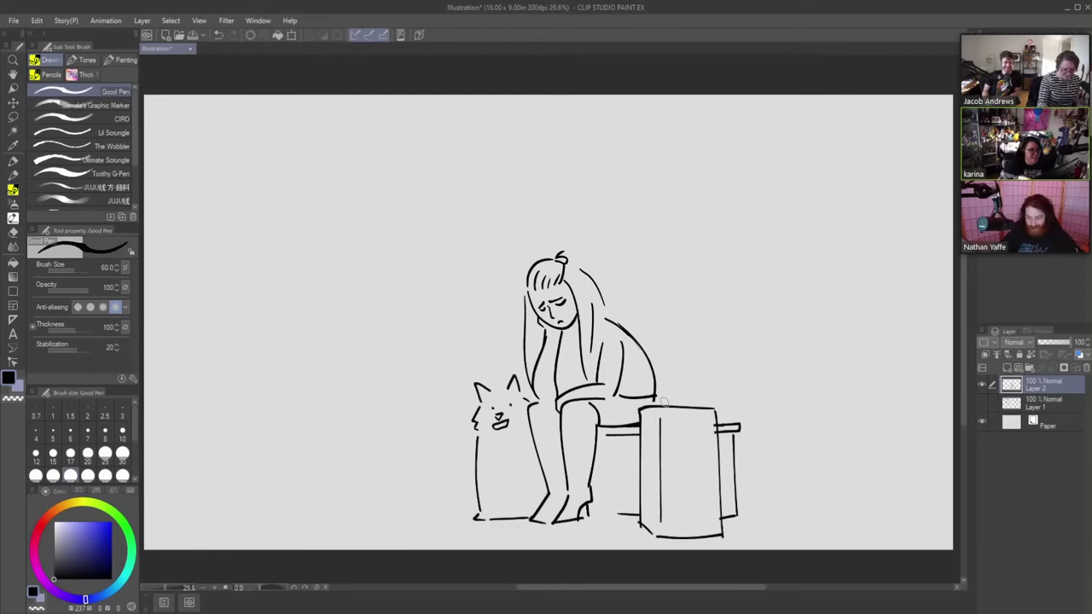
{"action": "mouse_move", "coordinate": [662, 406]}
{"action": "left_mouse_down"}
{"action": "mouse_move", "coordinate": [663, 376]}
{"action": "mouse_move", "coordinate": [696, 360]}
{"action": "mouse_move", "coordinate": [698, 406]}
{"action": "left_mouse_up"}
{"action": "mouse_move", "coordinate": [664, 348]}
{"action": "left_mouse_down"}
{"action": "mouse_move", "coordinate": [693, 352]}
{"action": "mouse_move", "coordinate": [668, 359]}
{"action": "mouse_move", "coordinate": [671, 406]}
{"action": "left_mouse_up"}
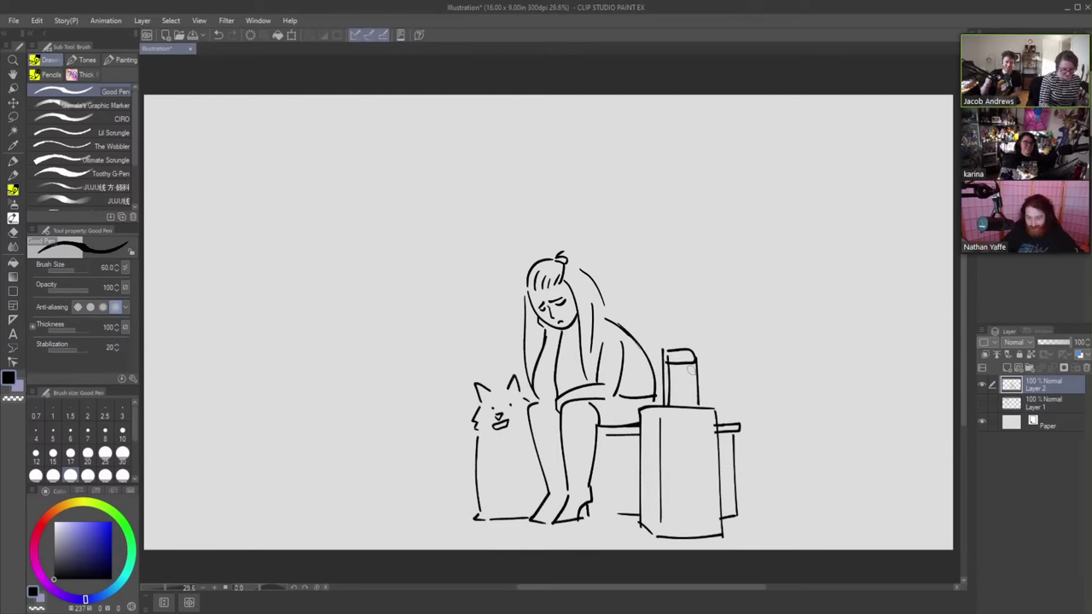
{"action": "left_click_drag", "start_coordinate": [692, 363], "coordinate": [695, 408]}
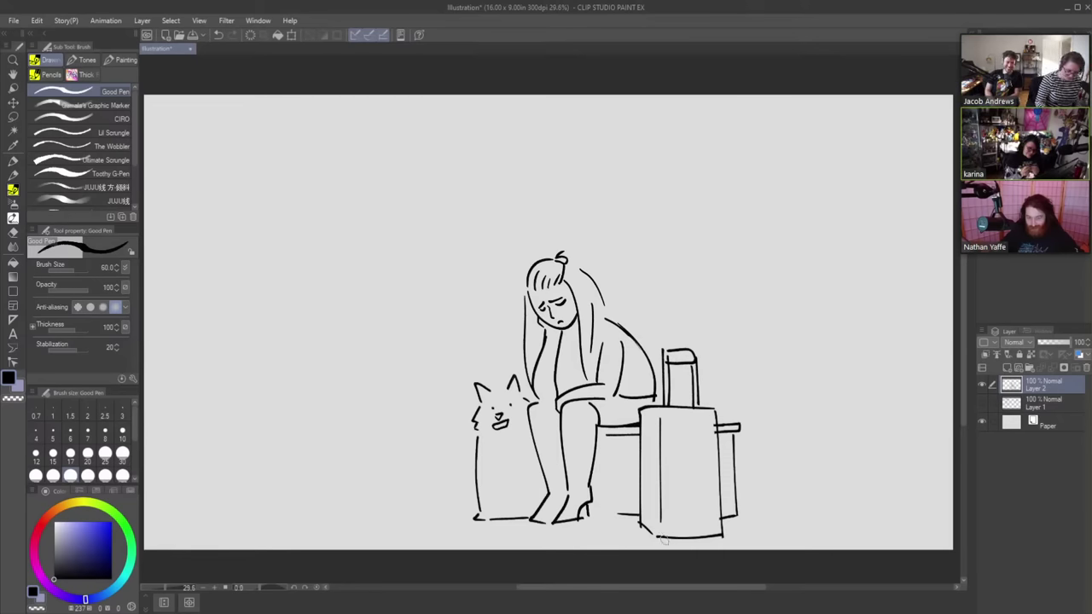
- Draw two small wheels beneath the suitcase and add a second vertical line along its narrow side
{"action": "left_click_drag", "start_coordinate": [666, 538], "coordinate": [706, 533]}
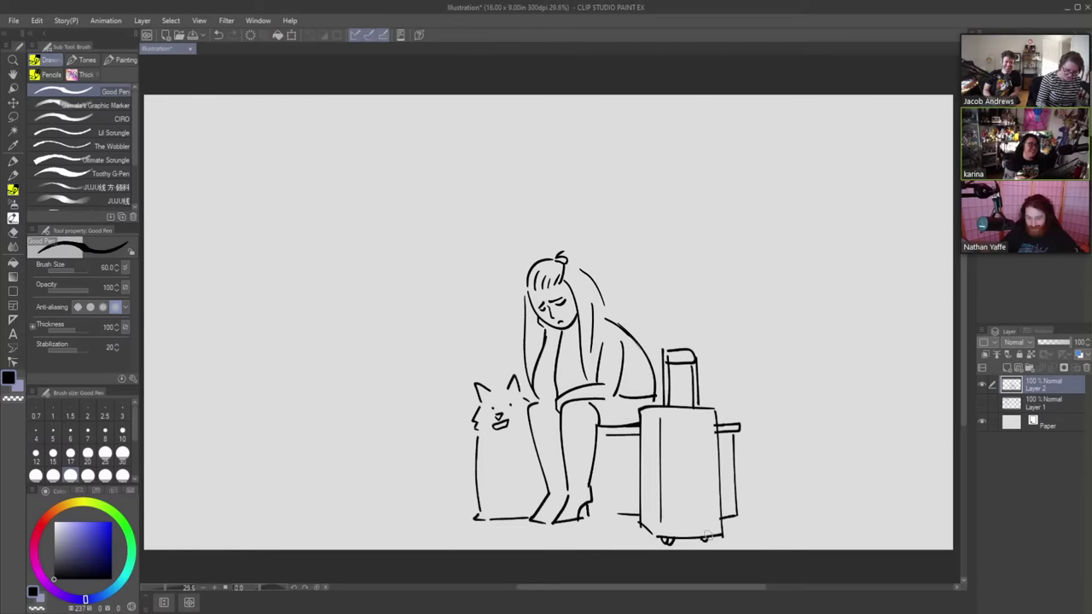
{"action": "left_click_drag", "start_coordinate": [647, 409], "coordinate": [651, 494]}
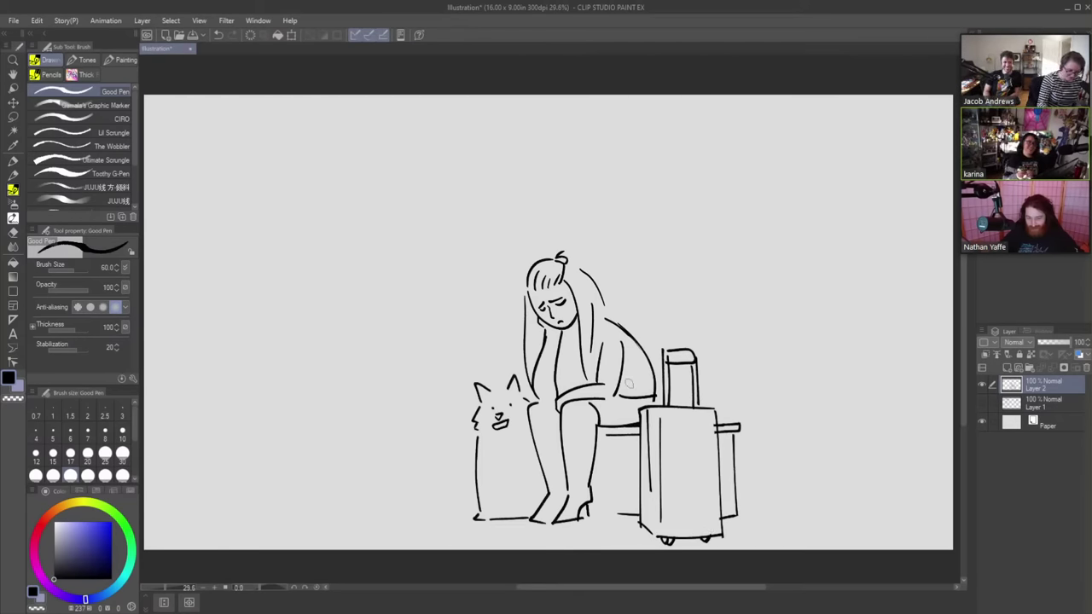
- Erase the woman's eyes and redraw them as small dots, and add a sleeve hem and fold lines to her shirt
{"action": "key", "text": "e"}
{"action": "left_click_drag", "start_coordinate": [556, 298], "coordinate": [562, 304]}
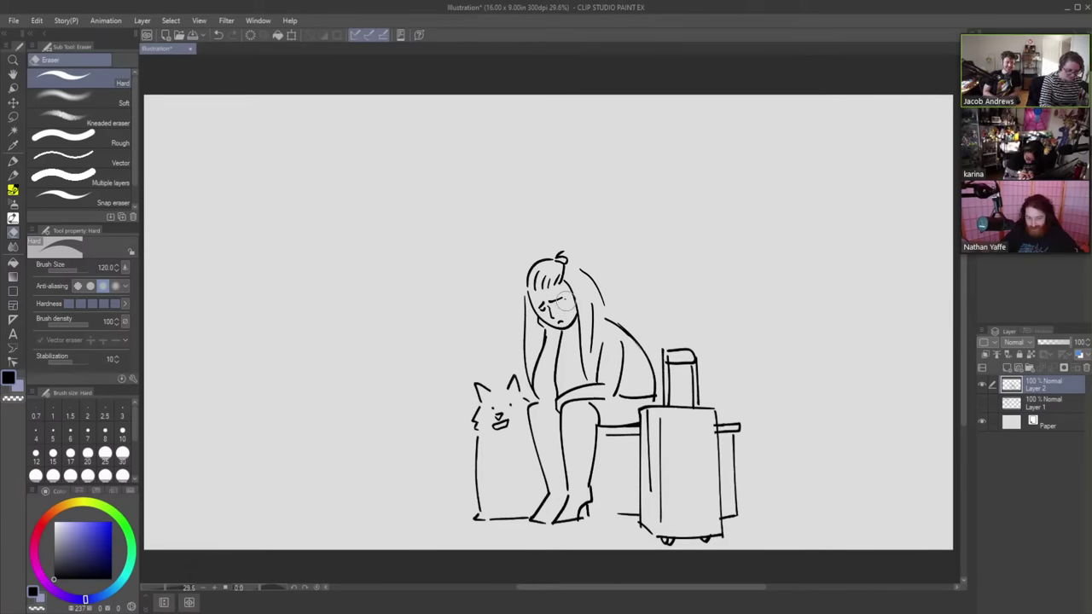
{"action": "left_click_drag", "start_coordinate": [543, 311], "coordinate": [560, 304]}
{"action": "key", "text": "p"}
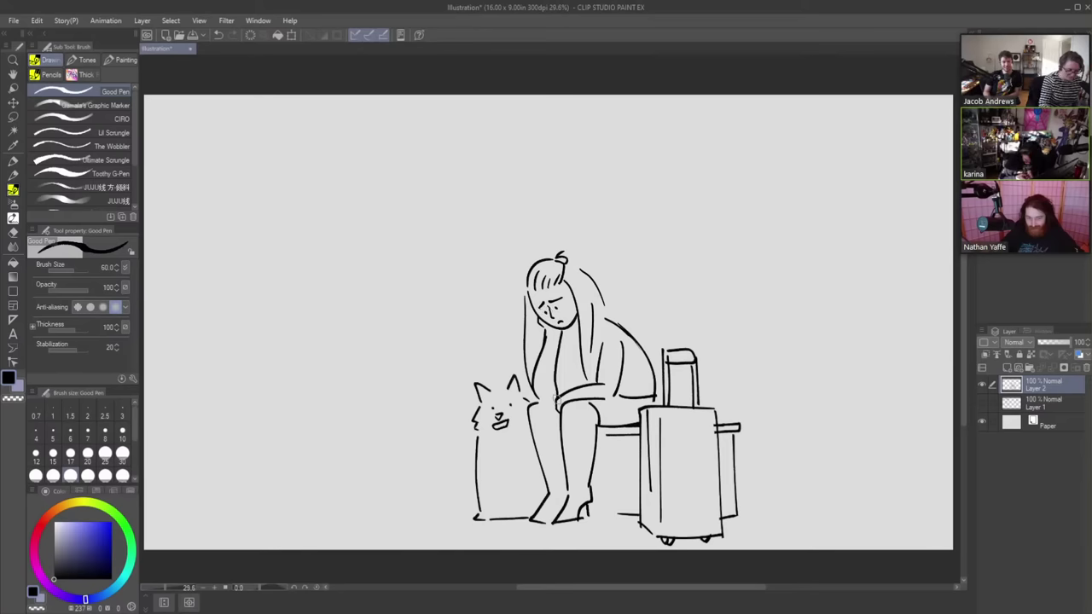
{"action": "left_click_drag", "start_coordinate": [600, 362], "coordinate": [621, 374]}
{"action": "mouse_move", "coordinate": [572, 336]}
{"action": "left_mouse_down"}
{"action": "mouse_move", "coordinate": [556, 376]}
{"action": "mouse_move", "coordinate": [573, 387]}
{"action": "left_mouse_up"}
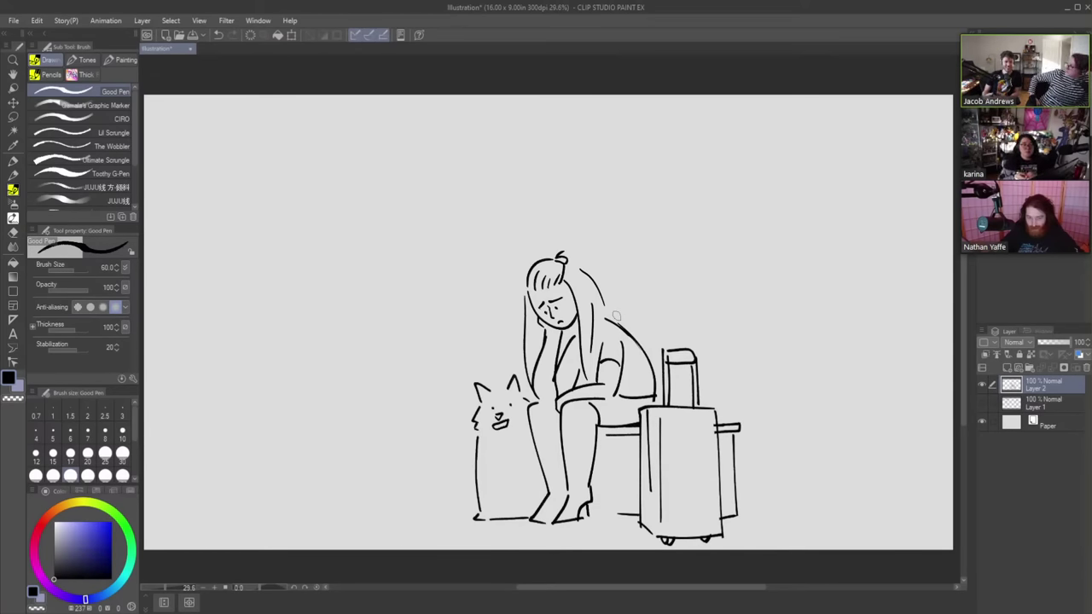
- Scale the whole bench drawing to 82% with its aspect ratio kept and reposition it near the canvas centre
{"action": "left_click", "coordinate": [12, 102]}
{"action": "left_click_drag", "start_coordinate": [646, 356], "coordinate": [612, 348]}
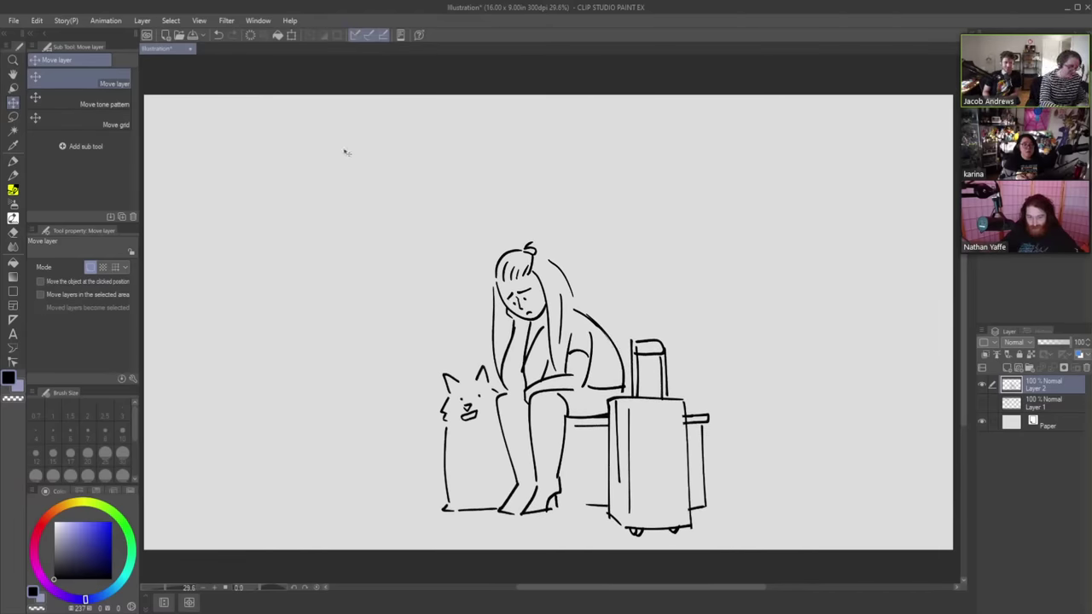
{"action": "left_click", "coordinate": [290, 35]}
{"action": "left_click_drag", "start_coordinate": [449, 247], "coordinate": [496, 283]}
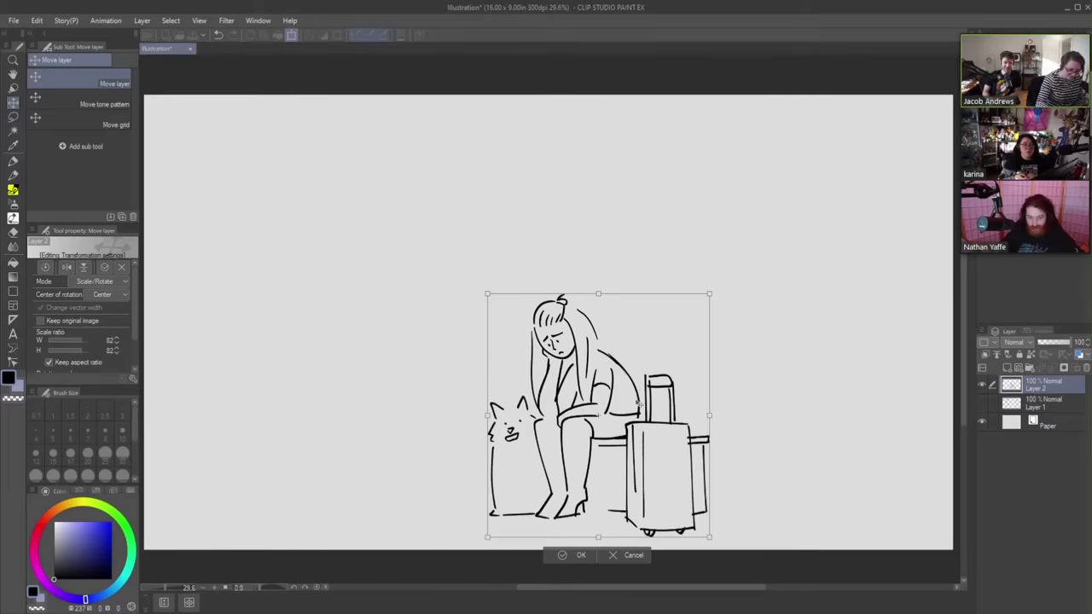
{"action": "left_click_drag", "start_coordinate": [638, 402], "coordinate": [594, 359]}
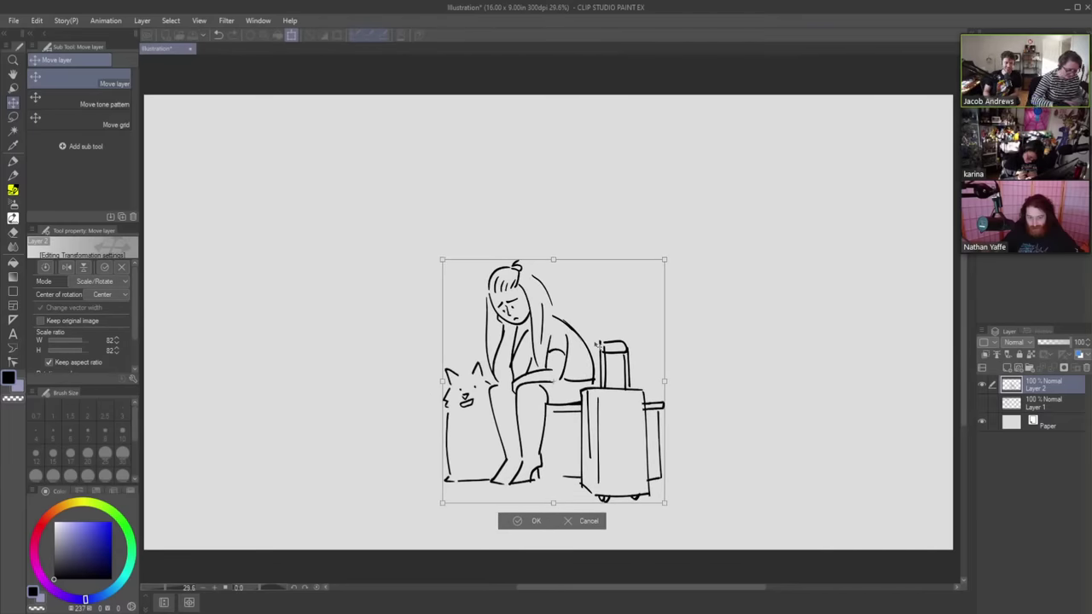
{"action": "key", "text": "Return"}
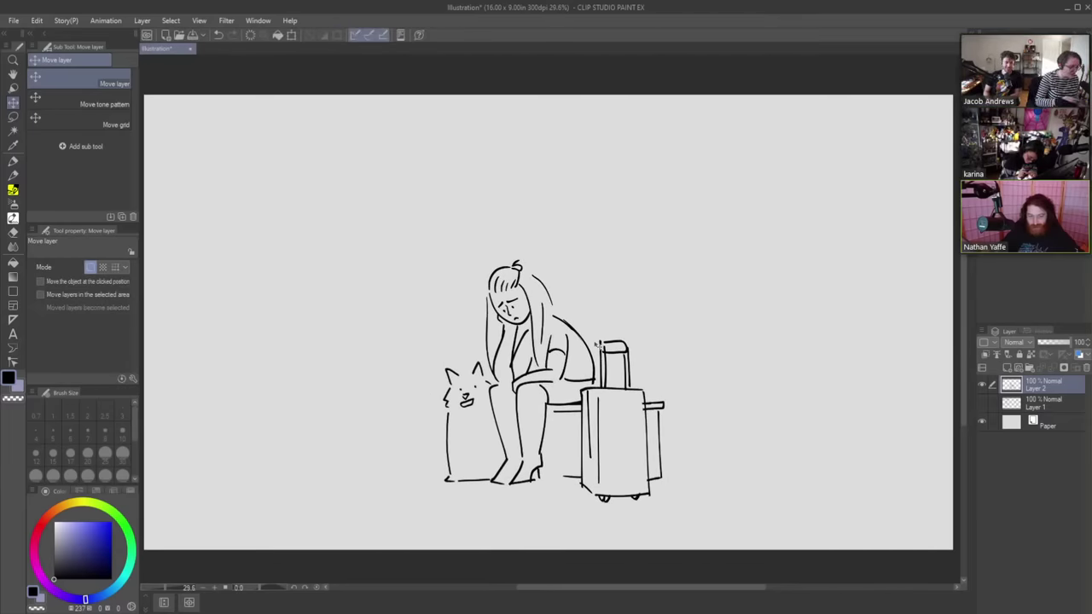
- With the Good Pen, draw a large arch around the scene with short floor lines meeting the dog and the bench
{"action": "left_click", "coordinate": [12, 192]}
{"action": "mouse_move", "coordinate": [660, 465]}
{"action": "left_mouse_down"}
{"action": "mouse_move", "coordinate": [705, 462]}
{"action": "mouse_move", "coordinate": [707, 365]}
{"action": "mouse_move", "coordinate": [644, 230]}
{"action": "mouse_move", "coordinate": [474, 208]}
{"action": "mouse_move", "coordinate": [392, 350]}
{"action": "mouse_move", "coordinate": [400, 468]}
{"action": "mouse_move", "coordinate": [450, 468]}
{"action": "left_mouse_up"}
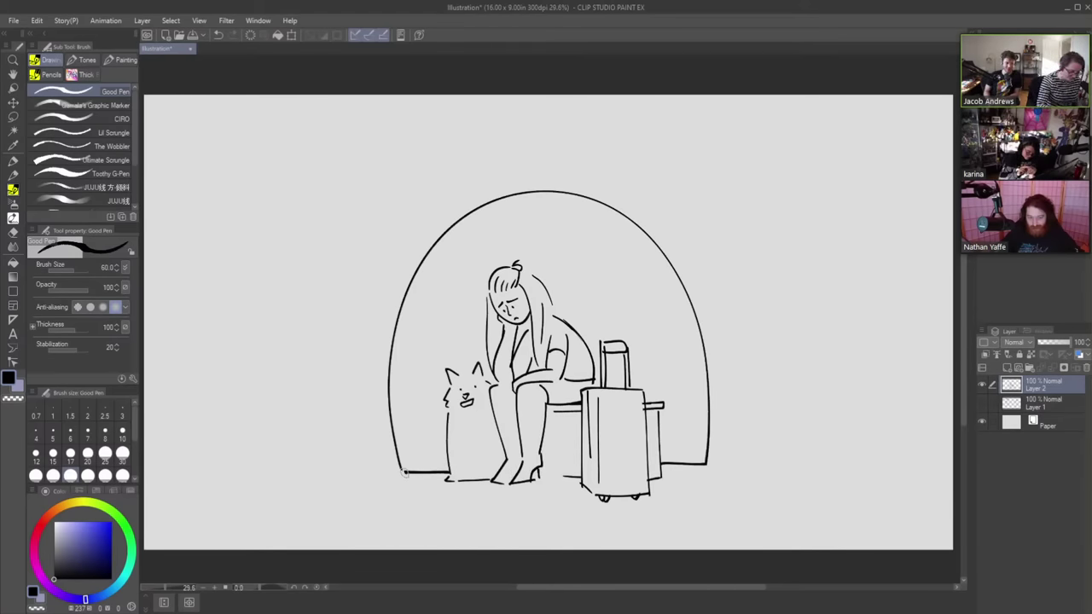
{"action": "left_click_drag", "start_coordinate": [405, 472], "coordinate": [397, 457]}
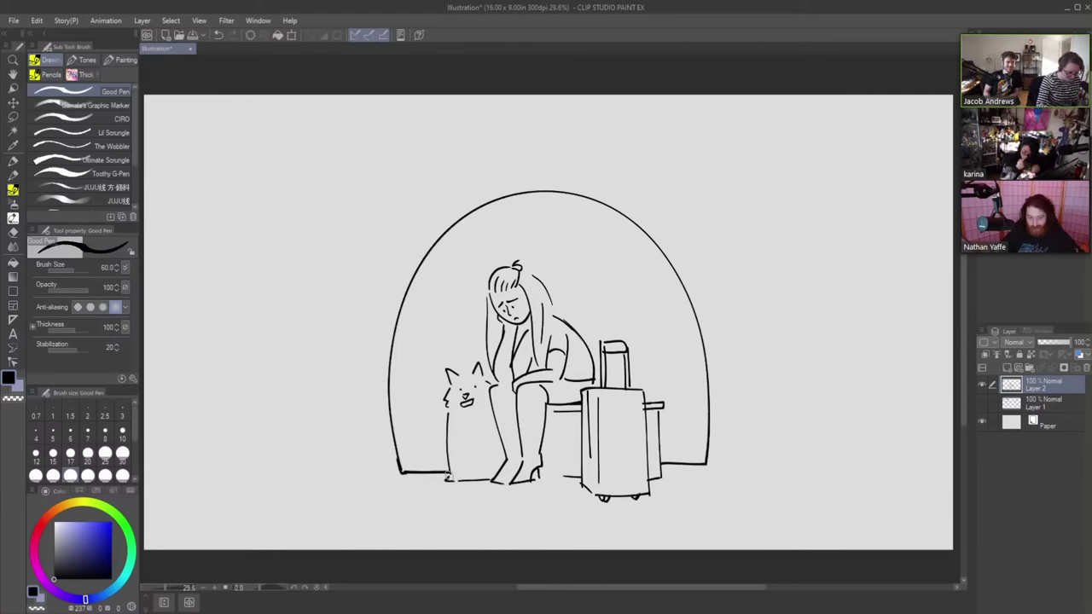
- Strengthen the ground line beneath the dog, the woman's feet and the bench, and darken the underside of the seat
{"action": "mouse_move", "coordinate": [447, 482]}
{"action": "left_mouse_down"}
{"action": "mouse_move", "coordinate": [537, 482]}
{"action": "mouse_move", "coordinate": [541, 467]}
{"action": "mouse_move", "coordinate": [542, 479]}
{"action": "mouse_move", "coordinate": [573, 477]}
{"action": "left_mouse_up"}
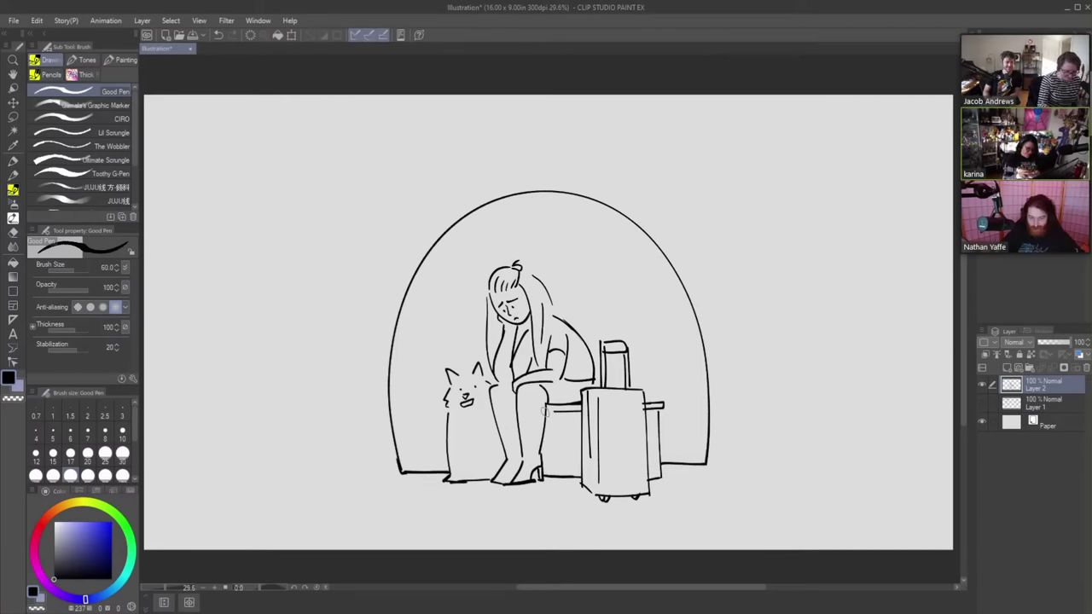
{"action": "mouse_move", "coordinate": [546, 414]}
{"action": "left_mouse_down"}
{"action": "mouse_move", "coordinate": [573, 413]}
{"action": "mouse_move", "coordinate": [548, 413]}
{"action": "left_mouse_up"}
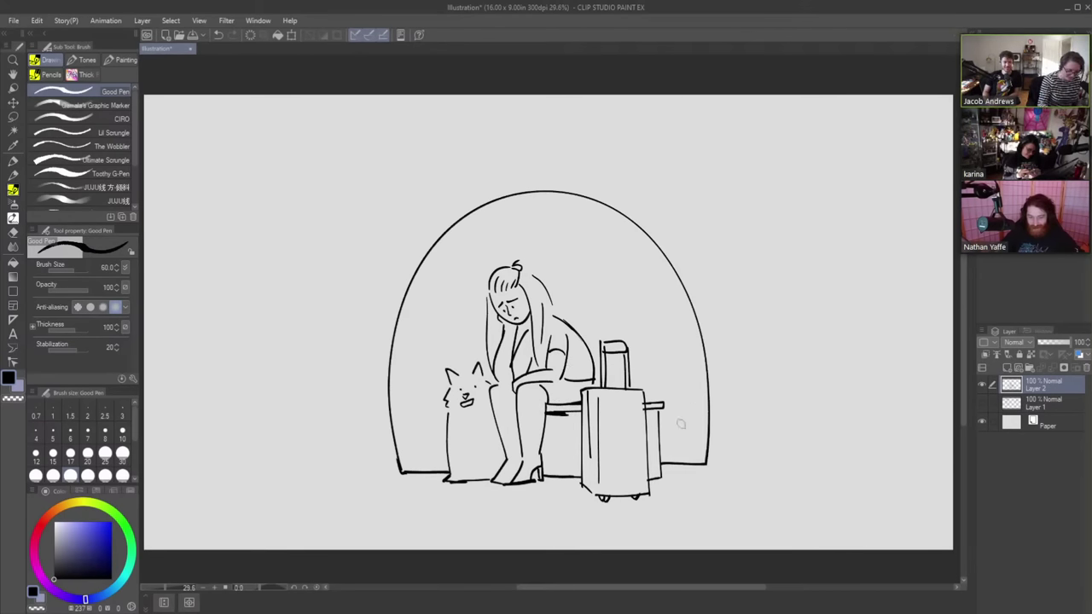
{"action": "key", "text": "e"}
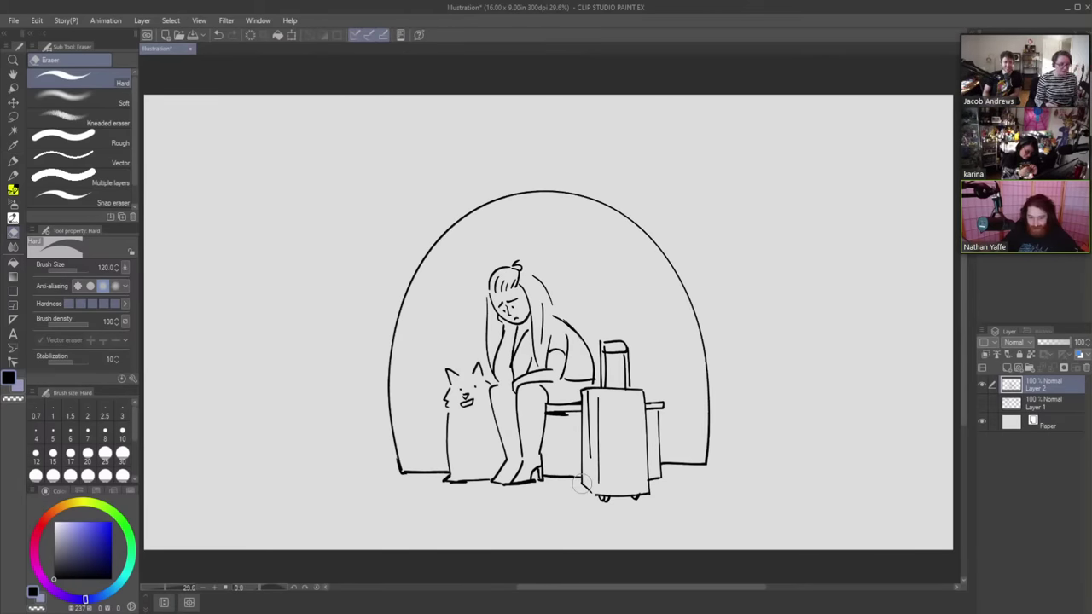
{"action": "key", "text": "p"}
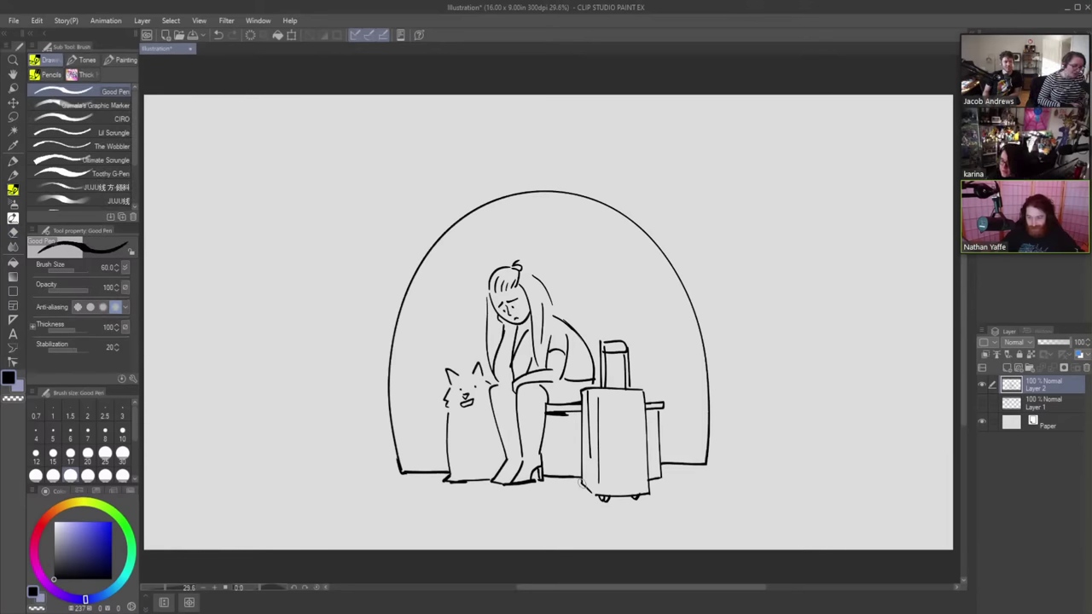
- Add loose hair strands on both sides of the woman's face and down her back
{"action": "mouse_move", "coordinate": [494, 300]}
{"action": "left_mouse_down"}
{"action": "mouse_move", "coordinate": [491, 364]}
{"action": "mouse_move", "coordinate": [495, 336]}
{"action": "mouse_move", "coordinate": [496, 348]}
{"action": "mouse_move", "coordinate": [523, 340]}
{"action": "left_mouse_up"}
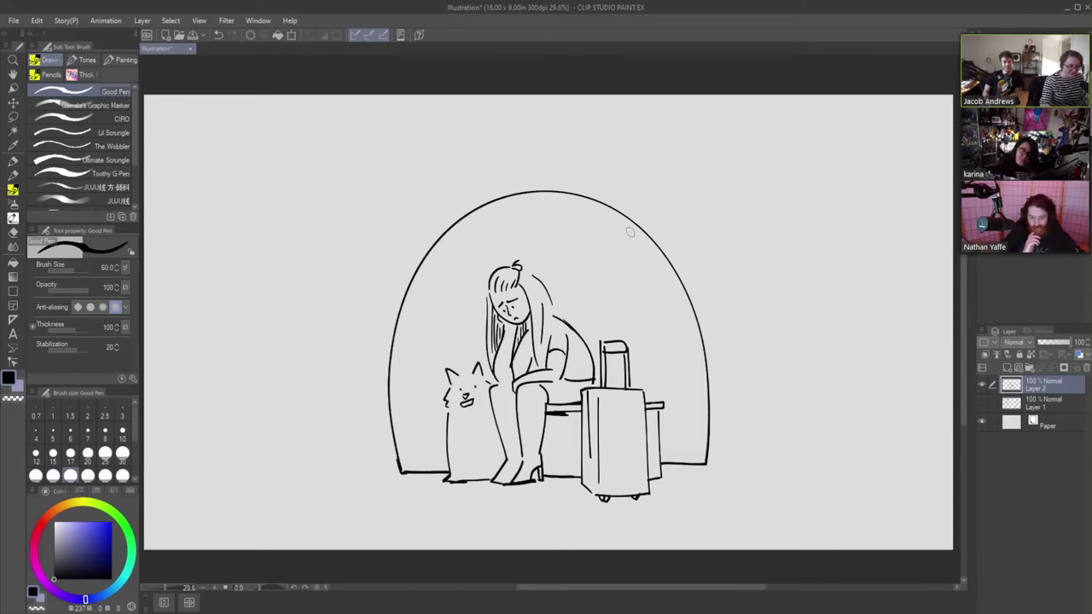
{"action": "left_click_drag", "start_coordinate": [529, 272], "coordinate": [565, 323]}
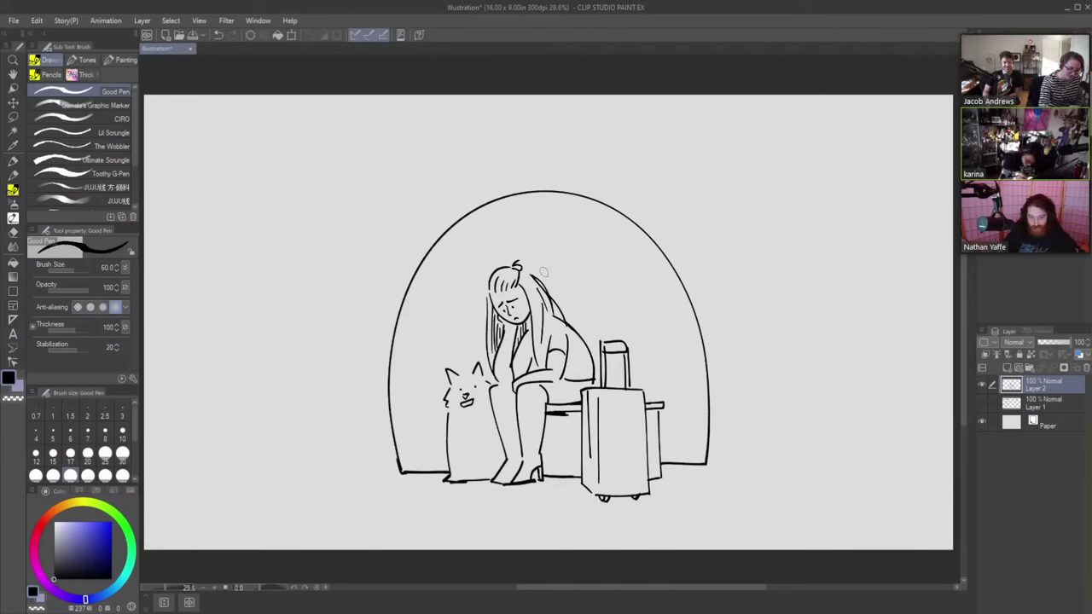
{"action": "mouse_move", "coordinate": [532, 289]}
{"action": "left_mouse_down"}
{"action": "mouse_move", "coordinate": [537, 342]}
{"action": "mouse_move", "coordinate": [541, 331]}
{"action": "left_mouse_up"}
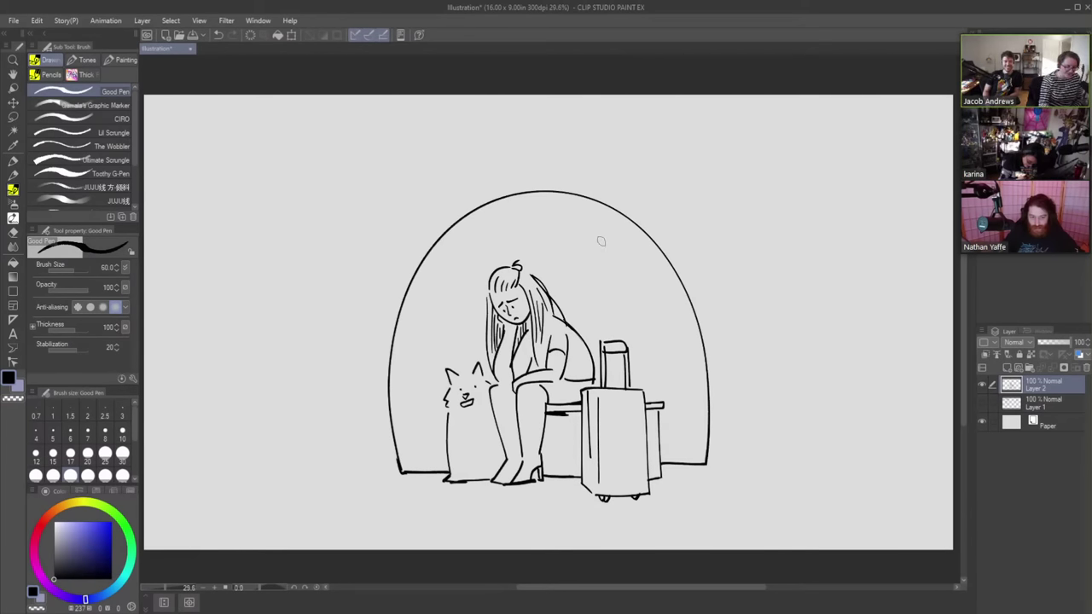
{"action": "key", "text": "g"}
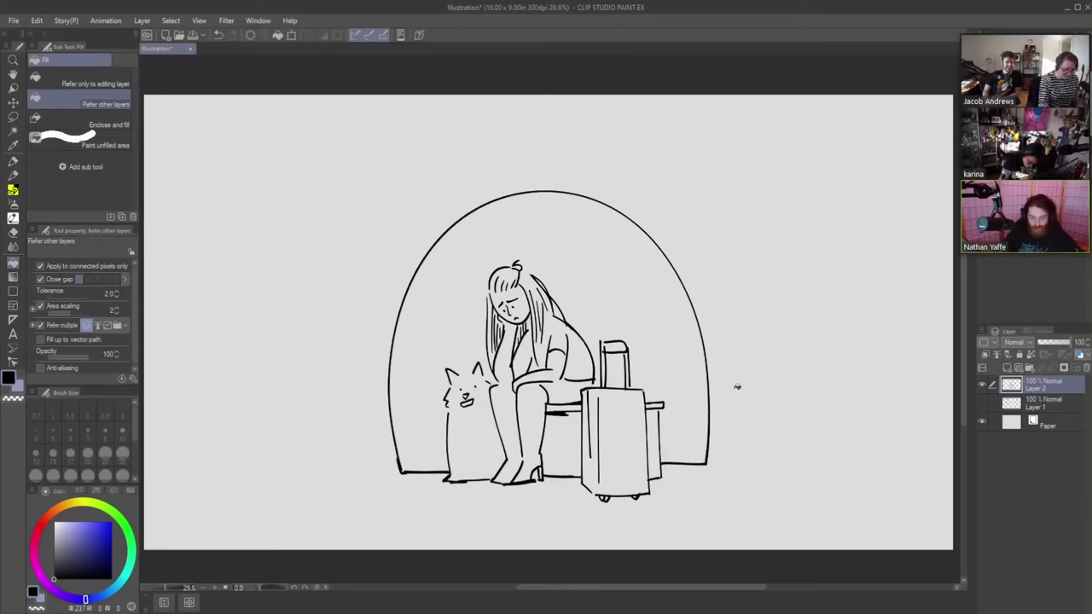
{"action": "left_click", "coordinate": [737, 386]}
{"action": "key", "text": "ctrl+z"}
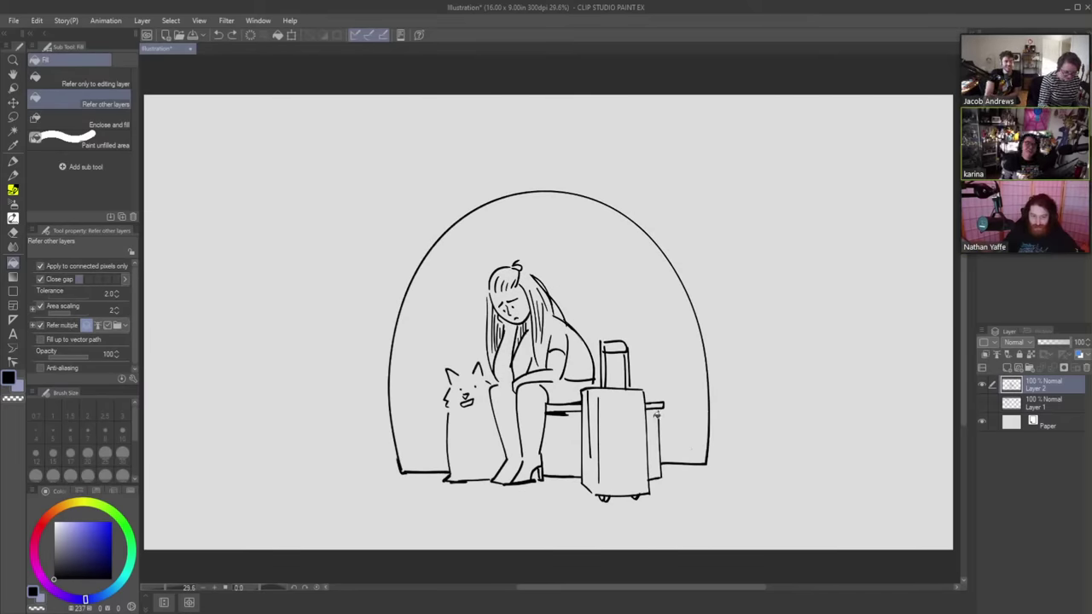
- Close the gap at the suitcase's lower corner with the pen and fill the area outside the arch with black
{"action": "key", "text": "p"}
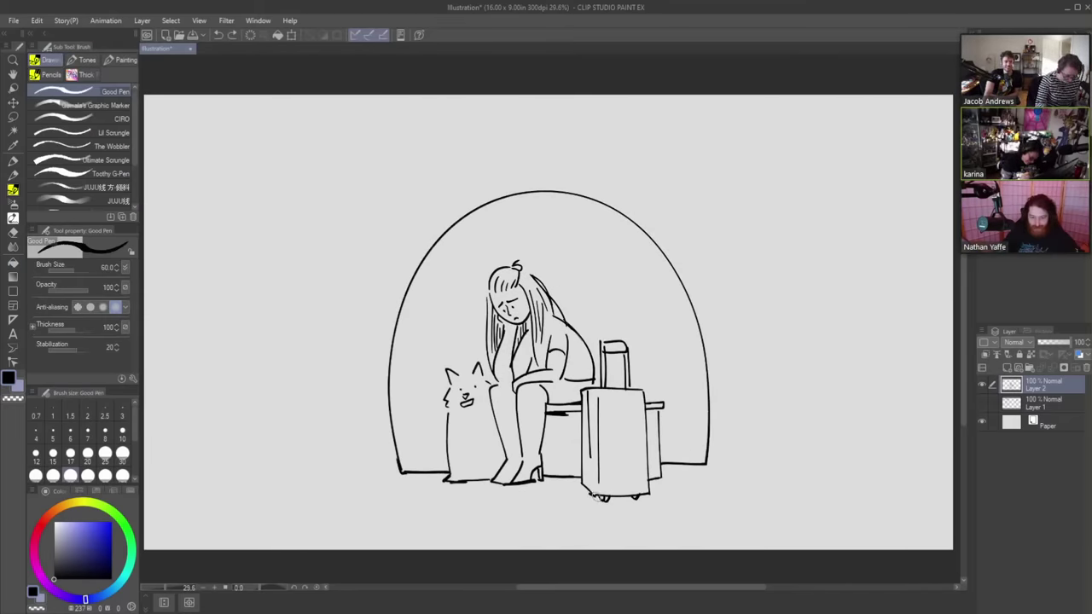
{"action": "key", "text": "h"}
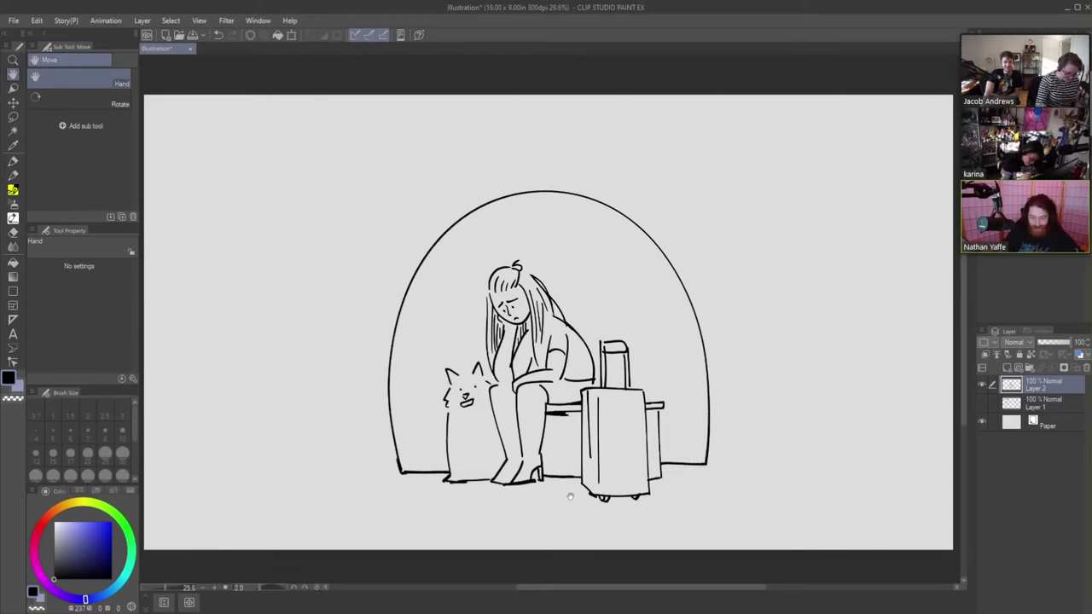
{"action": "key", "text": "g"}
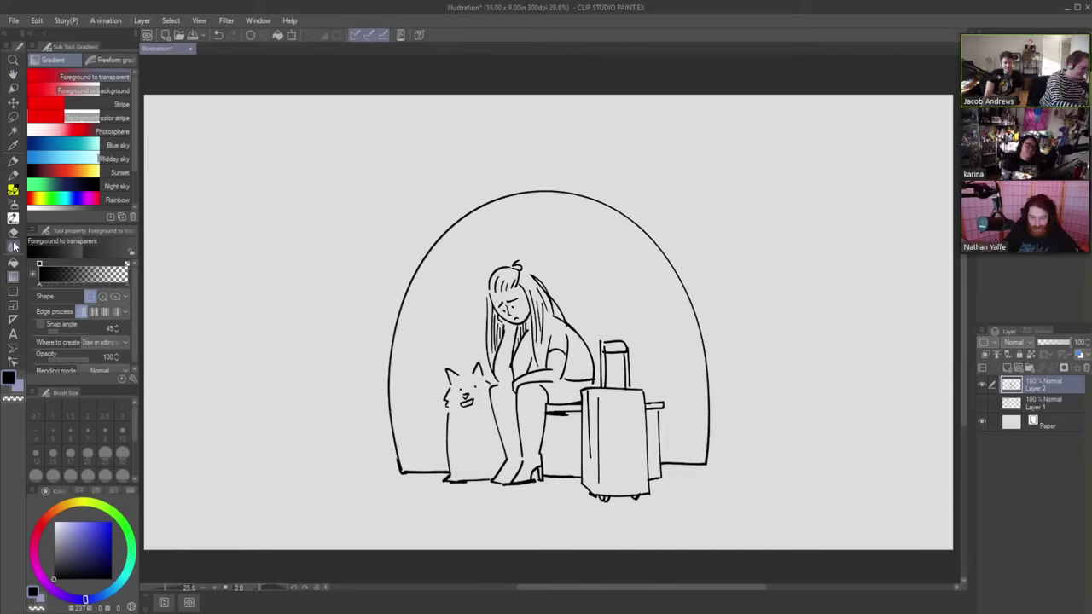
{"action": "left_click", "coordinate": [13, 262]}
{"action": "left_click", "coordinate": [319, 279]}
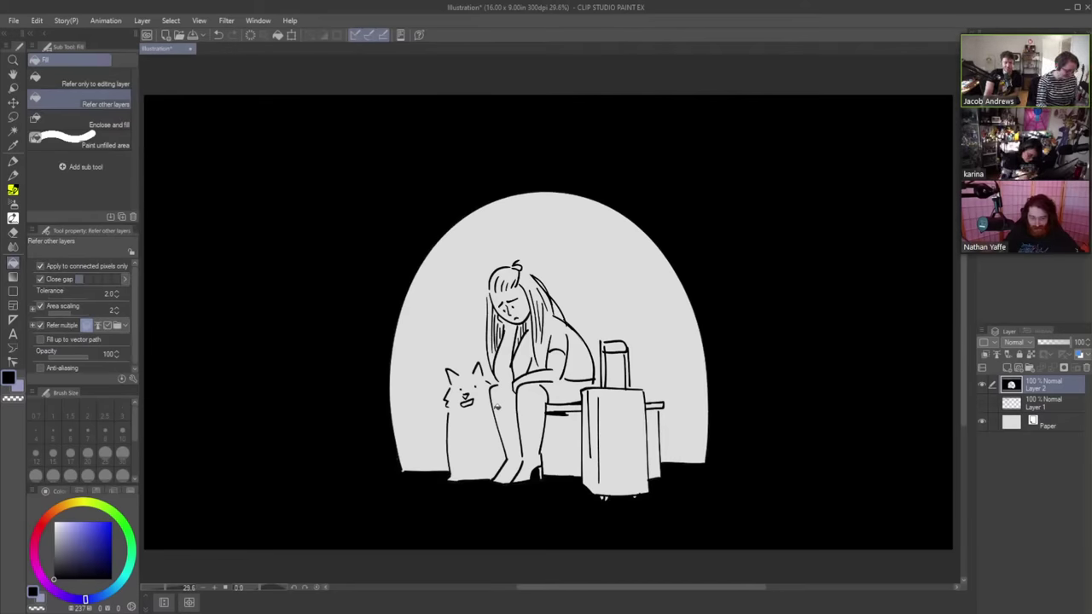
- With the Good Pen, draw the dog's chest fur, front legs and haunch, and black in the gap between the legs
{"action": "key", "text": "b"}
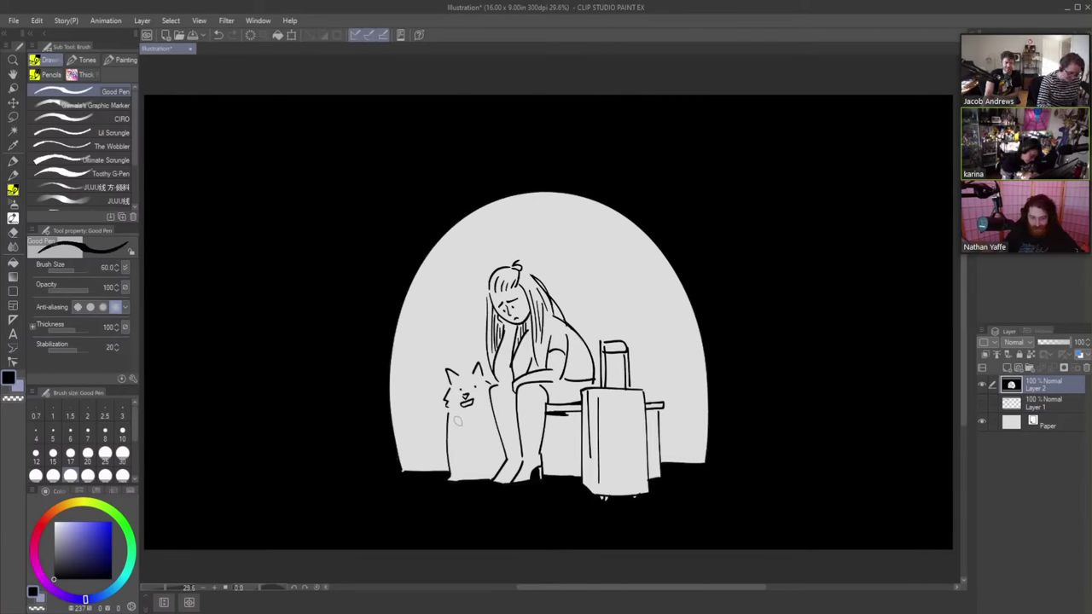
{"action": "left_click_drag", "start_coordinate": [456, 415], "coordinate": [474, 461]}
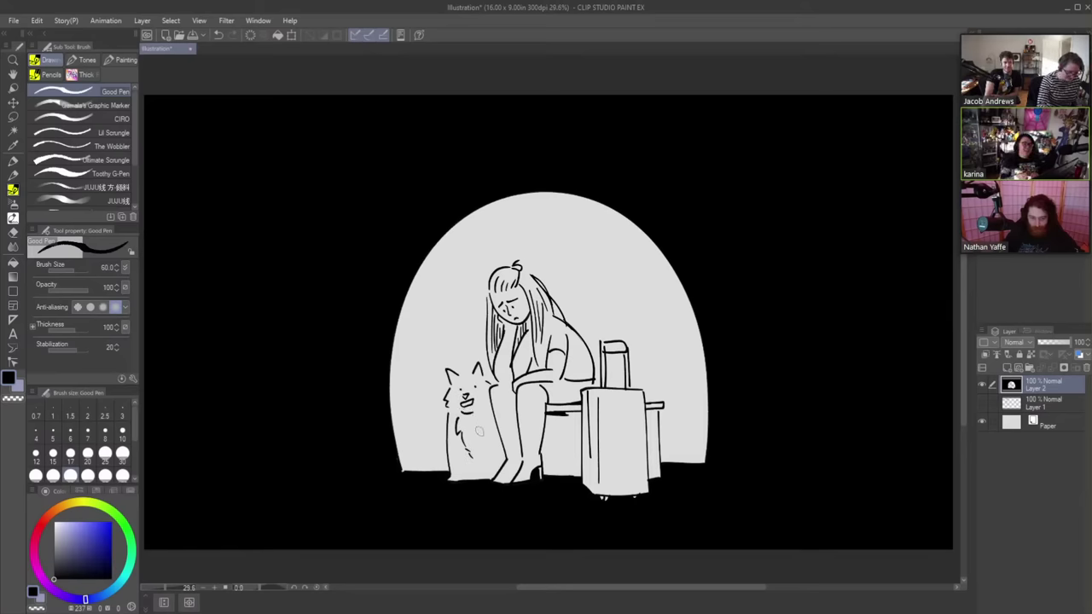
{"action": "mouse_move", "coordinate": [478, 423]}
{"action": "left_mouse_down"}
{"action": "mouse_move", "coordinate": [474, 488]}
{"action": "mouse_move", "coordinate": [459, 481]}
{"action": "mouse_move", "coordinate": [465, 450]}
{"action": "left_mouse_up"}
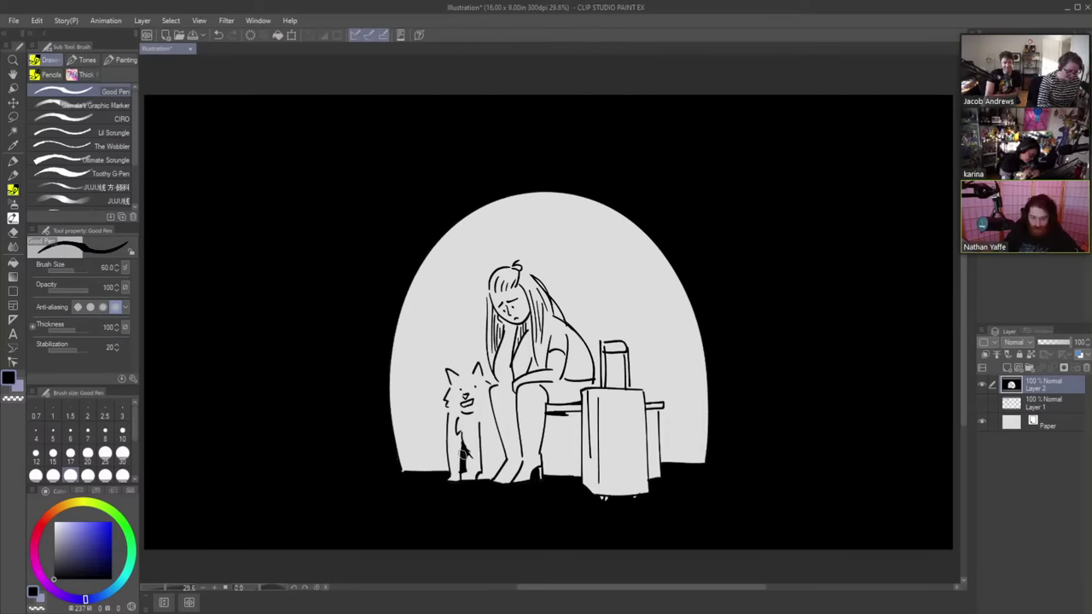
{"action": "left_click_drag", "start_coordinate": [495, 435], "coordinate": [492, 480]}
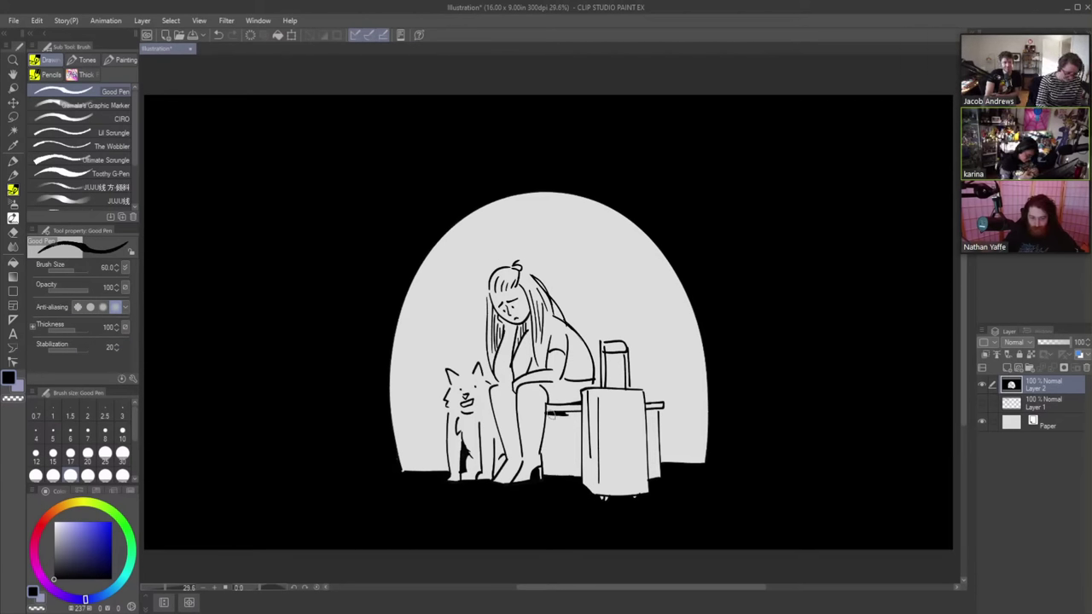
- Shade the space under the bench between the woman's legs and the suitcase with dense diagonal hatching
{"action": "mouse_move", "coordinate": [556, 412]}
{"action": "left_mouse_down"}
{"action": "mouse_move", "coordinate": [548, 456]}
{"action": "mouse_move", "coordinate": [579, 419]}
{"action": "mouse_move", "coordinate": [548, 470]}
{"action": "left_mouse_up"}
{"action": "mouse_move", "coordinate": [583, 427]}
{"action": "left_mouse_down"}
{"action": "mouse_move", "coordinate": [551, 471]}
{"action": "mouse_move", "coordinate": [568, 476]}
{"action": "left_mouse_up"}
{"action": "left_click_drag", "start_coordinate": [583, 462], "coordinate": [573, 479]}
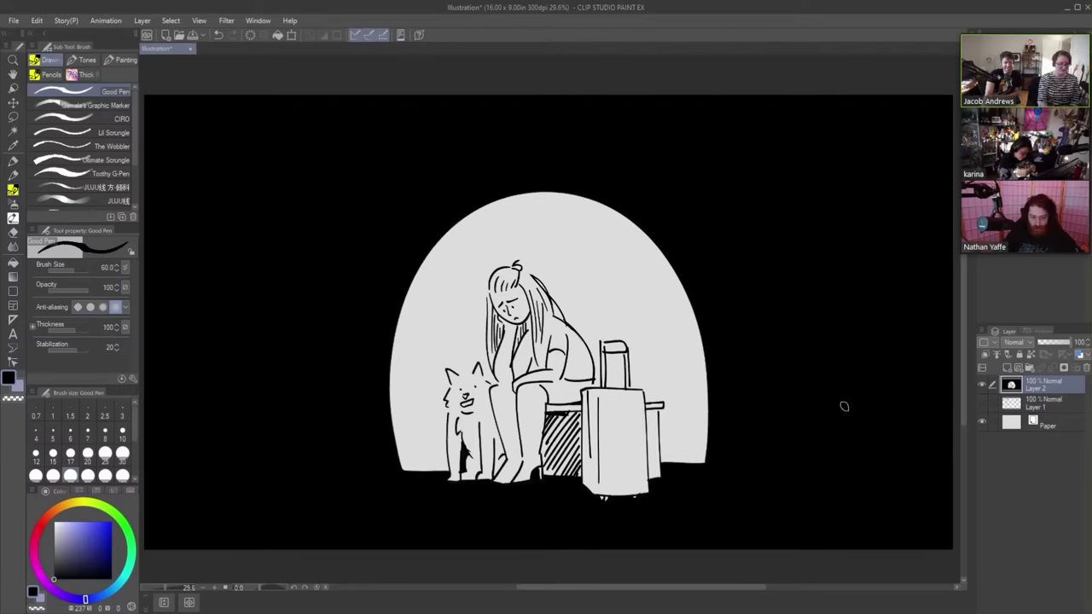
- Hide the bench scene and, on a new layer, draw a large cartoon face outline with a rounded nose and a wide jaw
{"action": "left_click", "coordinate": [981, 387]}
{"action": "left_click", "coordinate": [1007, 368]}
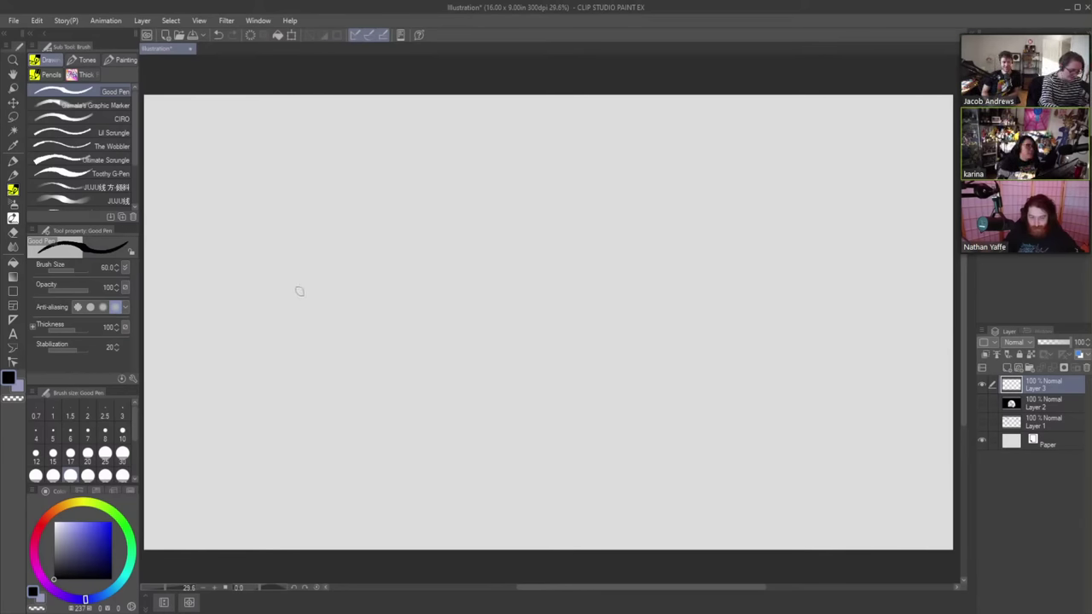
{"action": "mouse_move", "coordinate": [296, 276]}
{"action": "left_mouse_down"}
{"action": "mouse_move", "coordinate": [274, 307]}
{"action": "mouse_move", "coordinate": [311, 343]}
{"action": "left_mouse_up"}
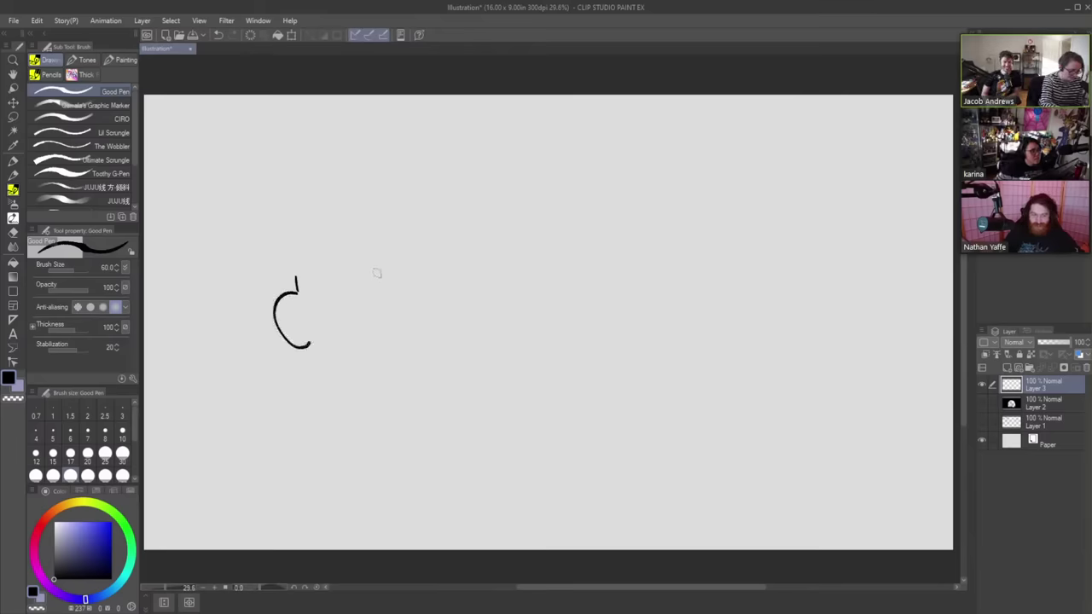
{"action": "mouse_move", "coordinate": [452, 255]}
{"action": "left_mouse_down"}
{"action": "mouse_move", "coordinate": [456, 341]}
{"action": "mouse_move", "coordinate": [432, 368]}
{"action": "mouse_move", "coordinate": [383, 382]}
{"action": "mouse_move", "coordinate": [308, 343]}
{"action": "left_mouse_up"}
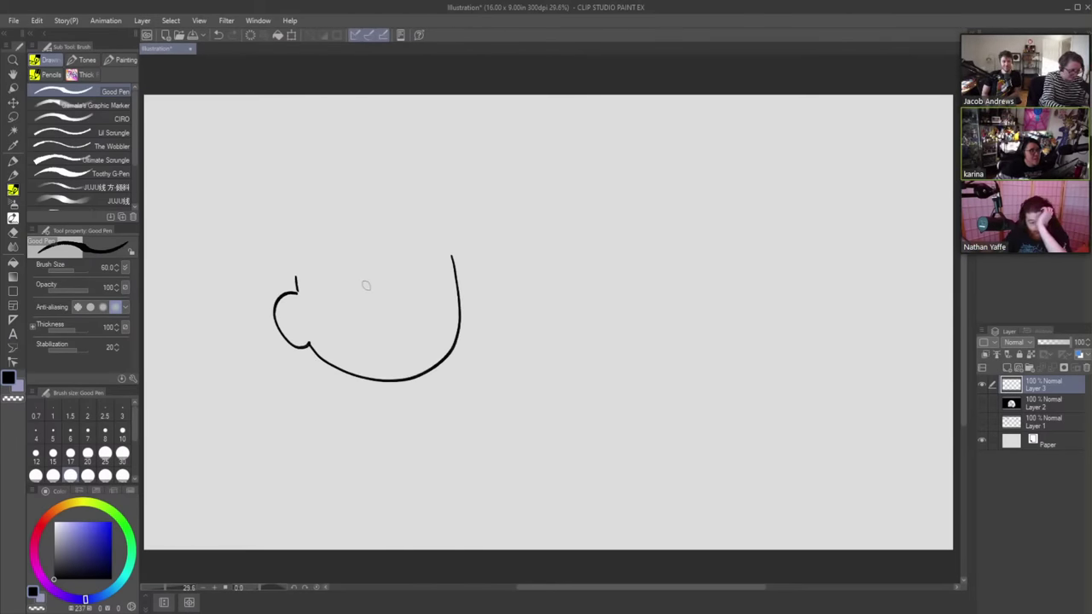
- Draw a short curved arc for an eye inside the upper part of the face, redoing the first stroke
{"action": "left_click_drag", "start_coordinate": [379, 275], "coordinate": [348, 282]}
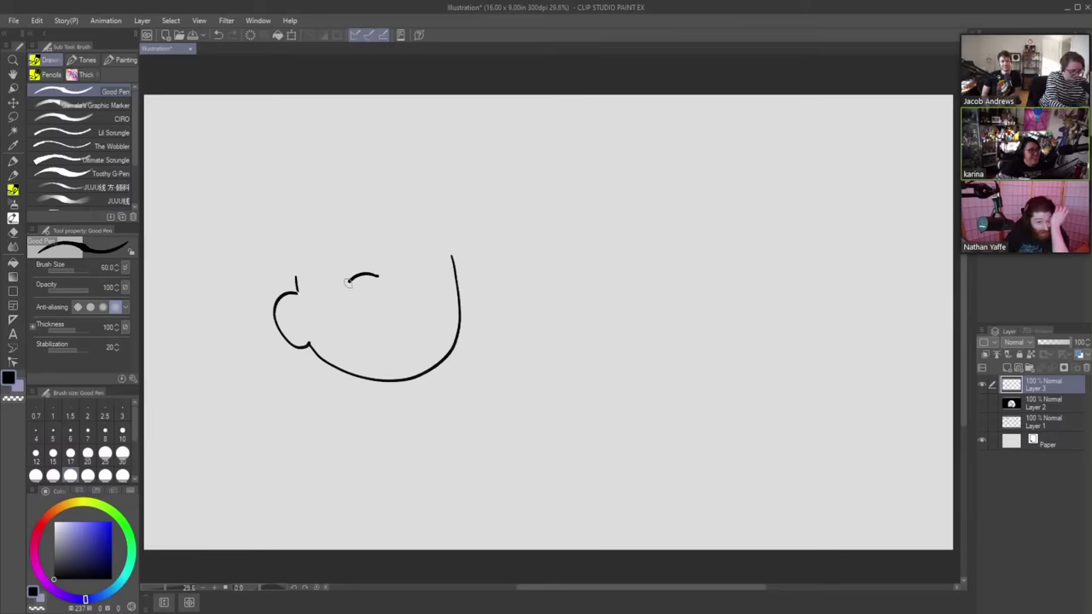
{"action": "key", "text": "ctrl+z"}
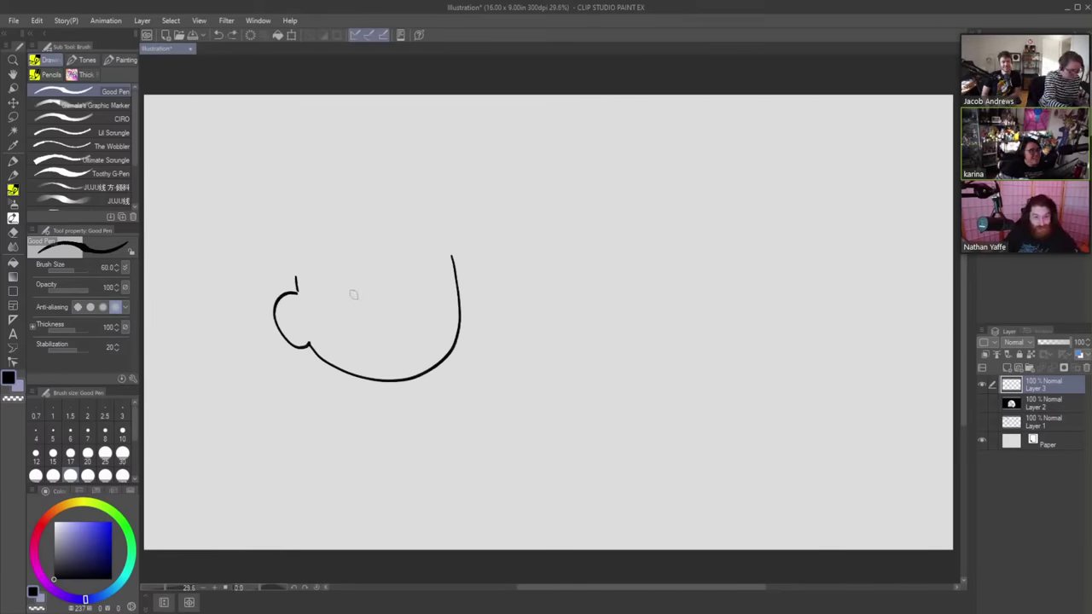
{"action": "mouse_move", "coordinate": [378, 274]}
{"action": "left_mouse_down"}
{"action": "mouse_move", "coordinate": [356, 274]}
{"action": "mouse_move", "coordinate": [344, 288]}
{"action": "left_mouse_up"}
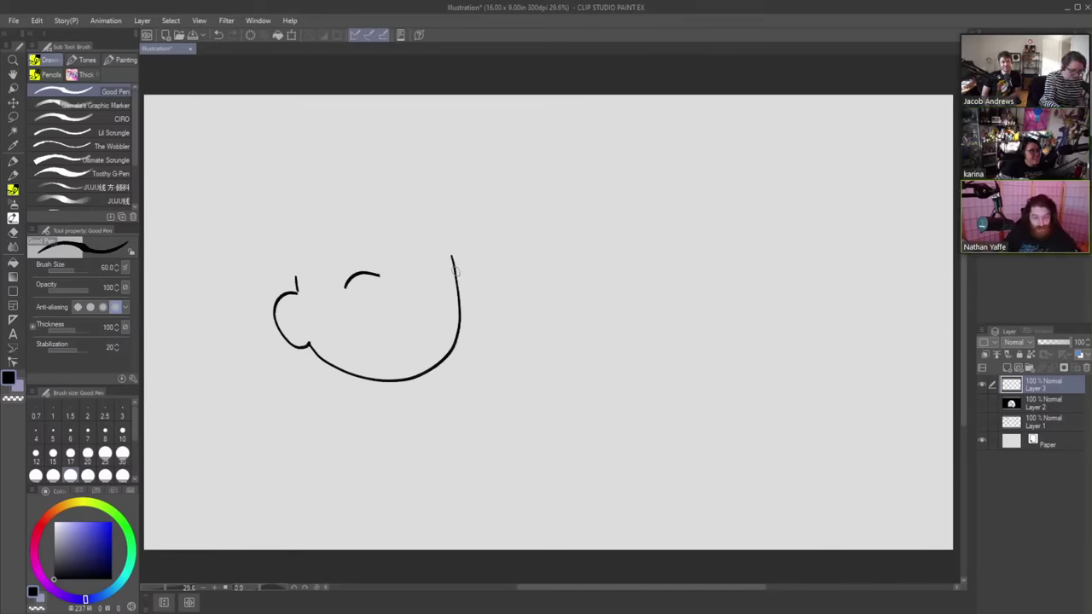
- Draw the ear on the far side of the face and round irises under both eyelid arcs
{"action": "mouse_move", "coordinate": [455, 266]}
{"action": "left_mouse_down"}
{"action": "mouse_move", "coordinate": [468, 283]}
{"action": "mouse_move", "coordinate": [465, 324]}
{"action": "left_mouse_up"}
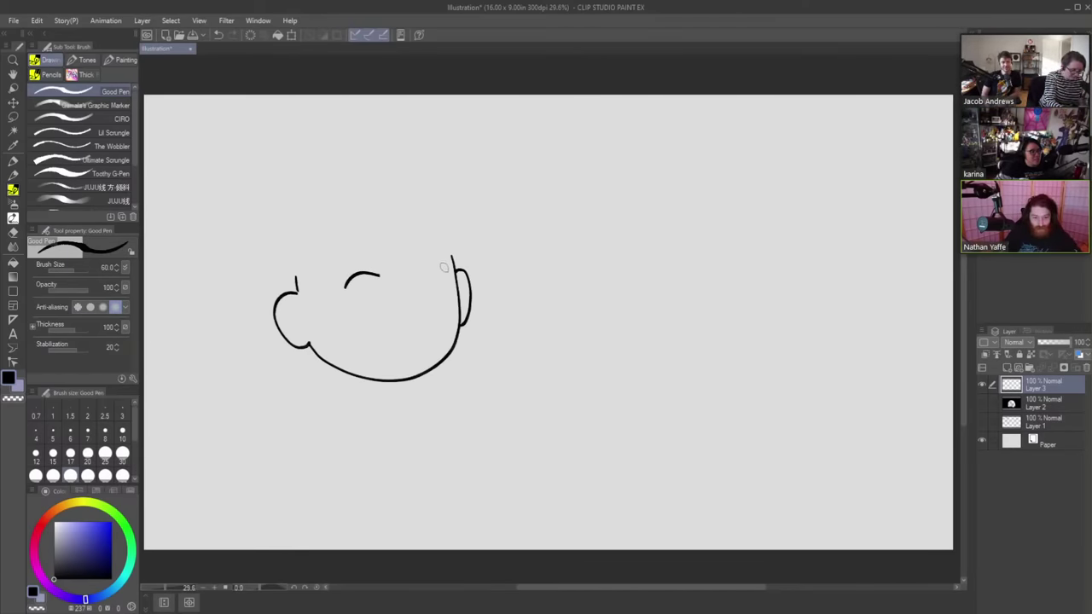
{"action": "mouse_move", "coordinate": [439, 267]}
{"action": "left_mouse_down"}
{"action": "mouse_move", "coordinate": [352, 283]}
{"action": "mouse_move", "coordinate": [353, 295]}
{"action": "mouse_move", "coordinate": [374, 283]}
{"action": "mouse_move", "coordinate": [360, 276]}
{"action": "mouse_move", "coordinate": [360, 295]}
{"action": "mouse_move", "coordinate": [365, 274]}
{"action": "left_mouse_up"}
{"action": "key", "text": "ctrl+z"}
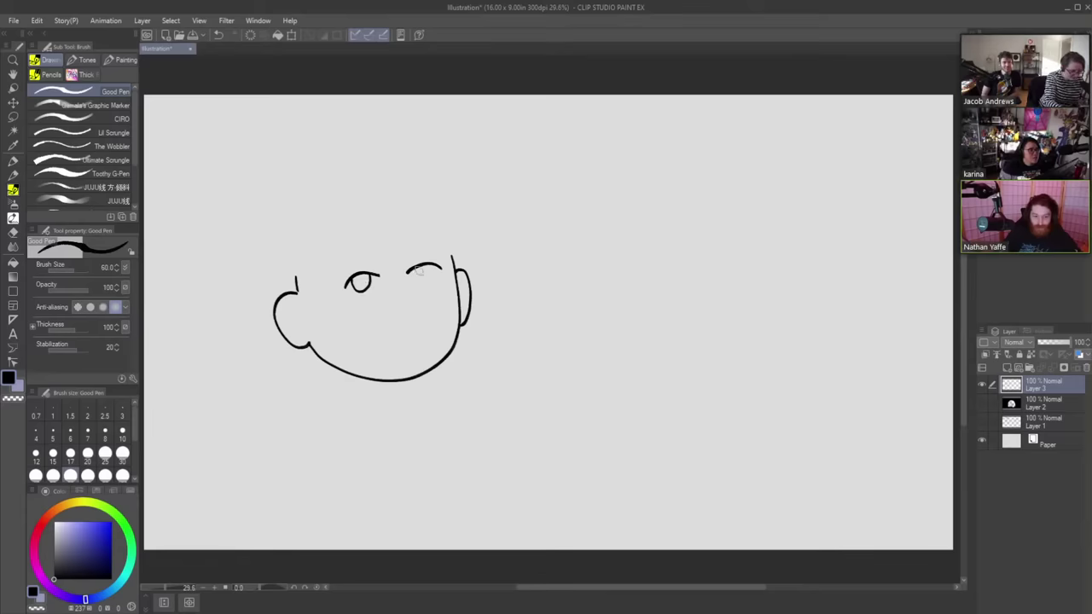
{"action": "left_click_drag", "start_coordinate": [434, 274], "coordinate": [432, 266]}
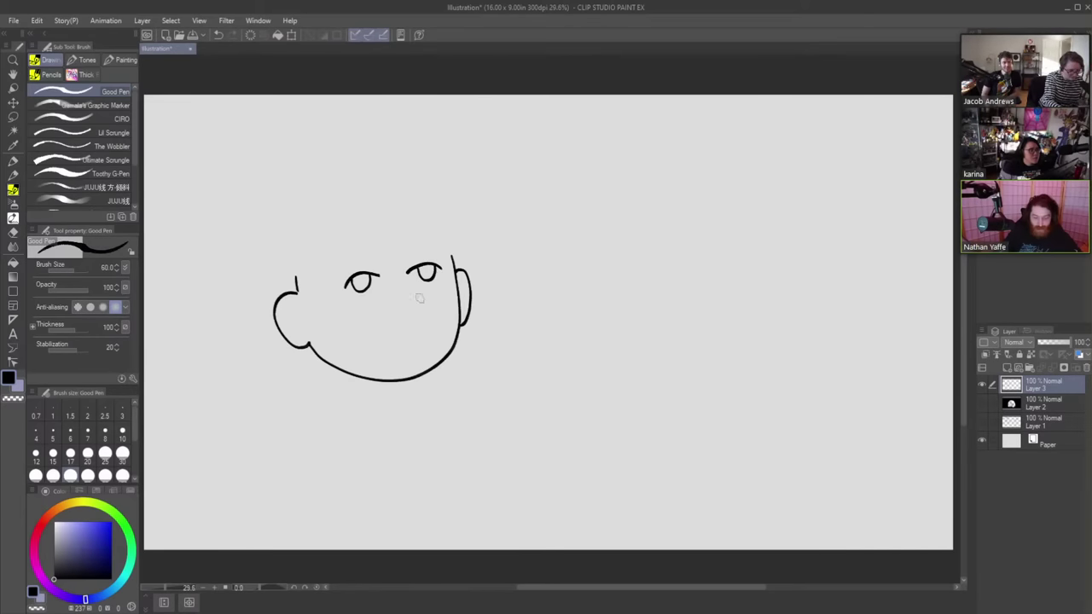
- Draw a small open mouth and a slanted nose line, and add a crease above the near eye
{"action": "mouse_move", "coordinate": [410, 337]}
{"action": "left_mouse_down"}
{"action": "mouse_move", "coordinate": [398, 344]}
{"action": "mouse_move", "coordinate": [419, 343]}
{"action": "left_mouse_up"}
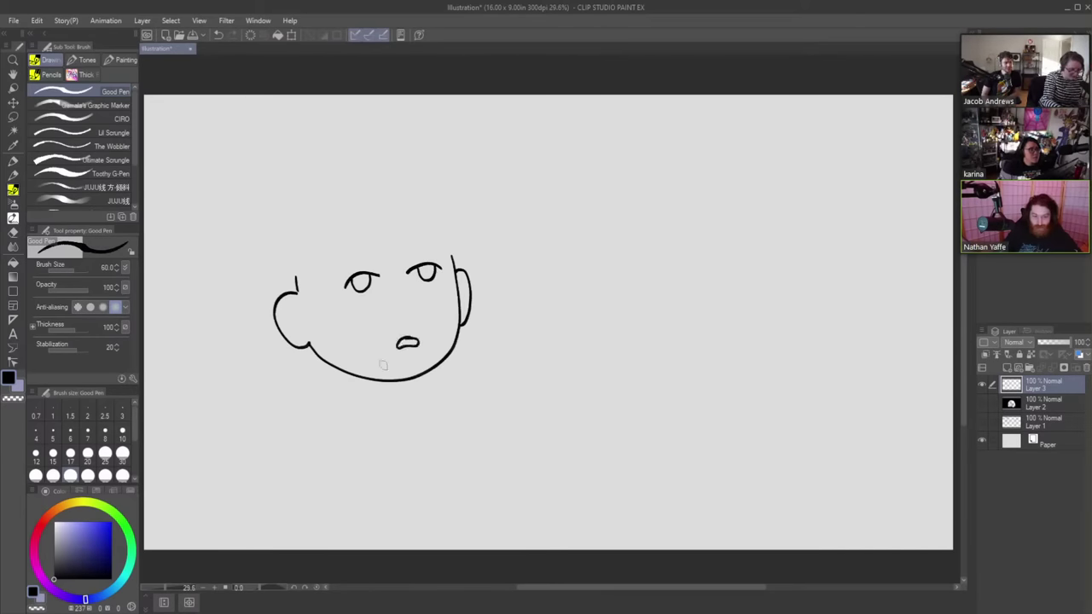
{"action": "mouse_move", "coordinate": [399, 259]}
{"action": "left_mouse_down"}
{"action": "mouse_move", "coordinate": [416, 312]}
{"action": "mouse_move", "coordinate": [407, 317]}
{"action": "left_mouse_up"}
{"action": "left_click_drag", "start_coordinate": [380, 269], "coordinate": [348, 276]}
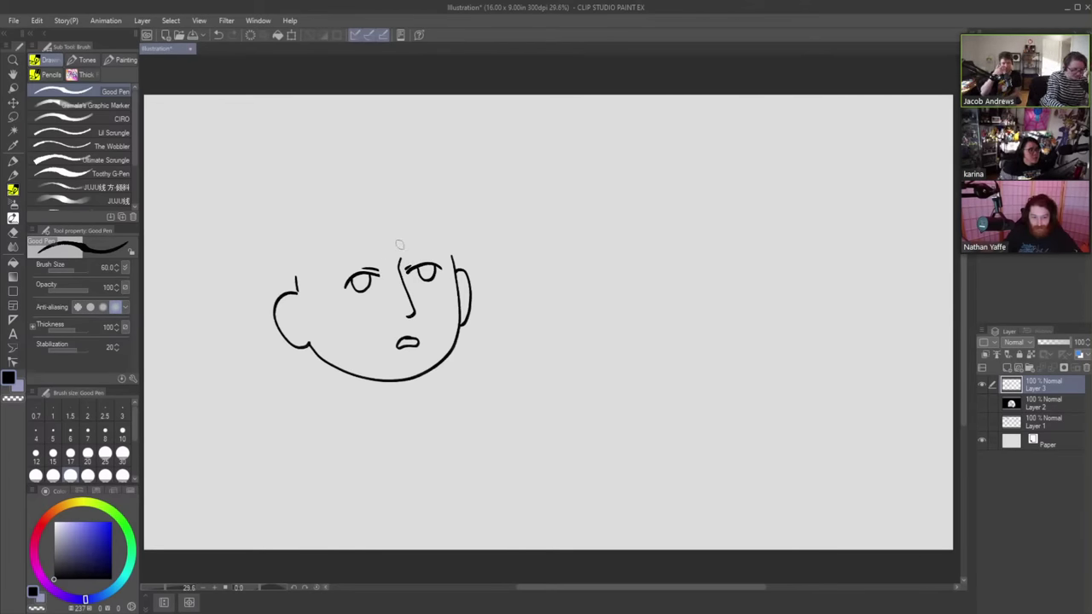
- Draw outlined eyebrows above both eyes, undoing and redoing the first brow stroke
{"action": "left_click_drag", "start_coordinate": [399, 260], "coordinate": [438, 250]}
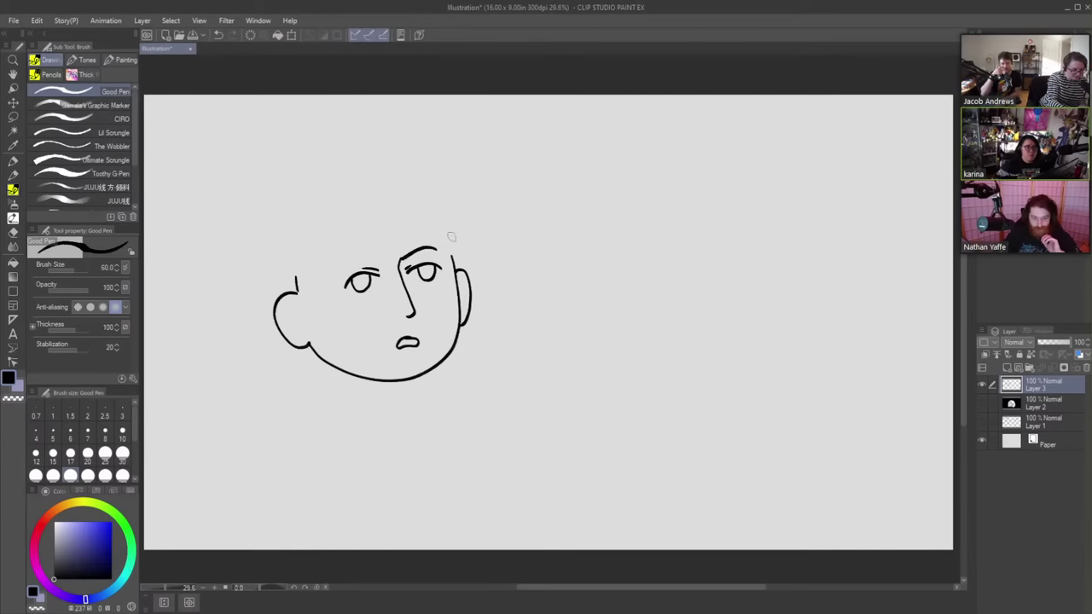
{"action": "key", "text": "ctrl+z"}
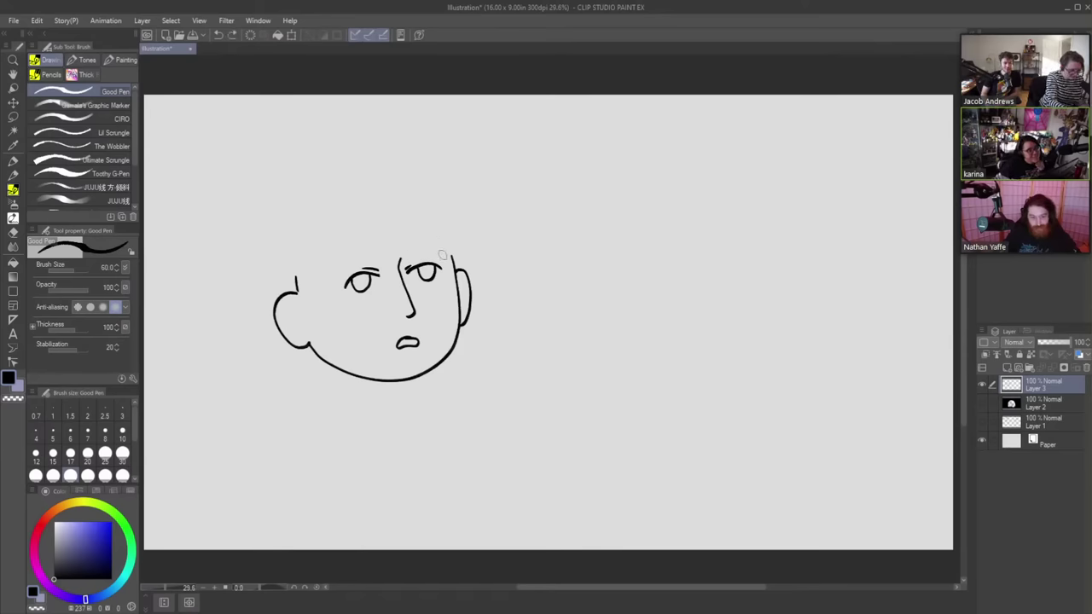
{"action": "left_click_drag", "start_coordinate": [444, 252], "coordinate": [404, 254]}
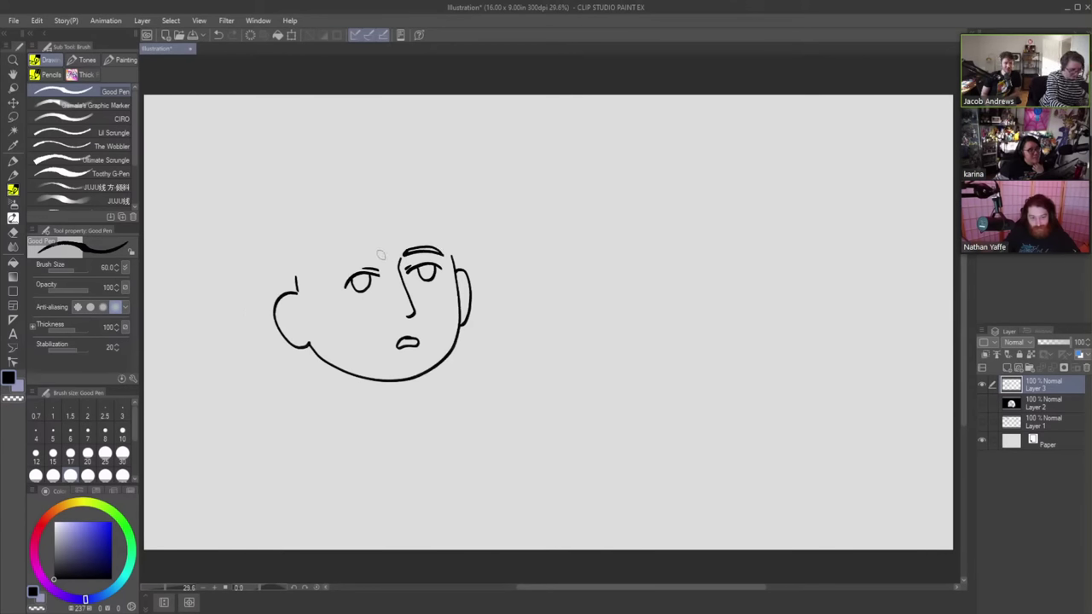
{"action": "mouse_move", "coordinate": [381, 254]}
{"action": "left_mouse_down"}
{"action": "mouse_move", "coordinate": [327, 272]}
{"action": "mouse_move", "coordinate": [372, 251]}
{"action": "left_mouse_up"}
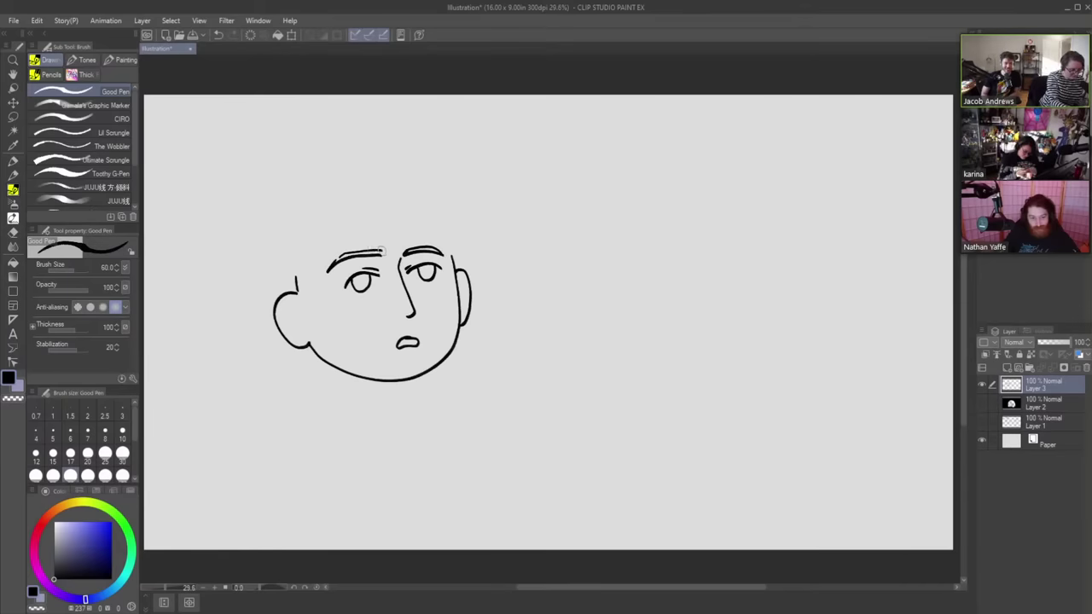
- Erase part of the near eye's iris and redraw its lower curve with the Good Pen
{"action": "key", "text": "e"}
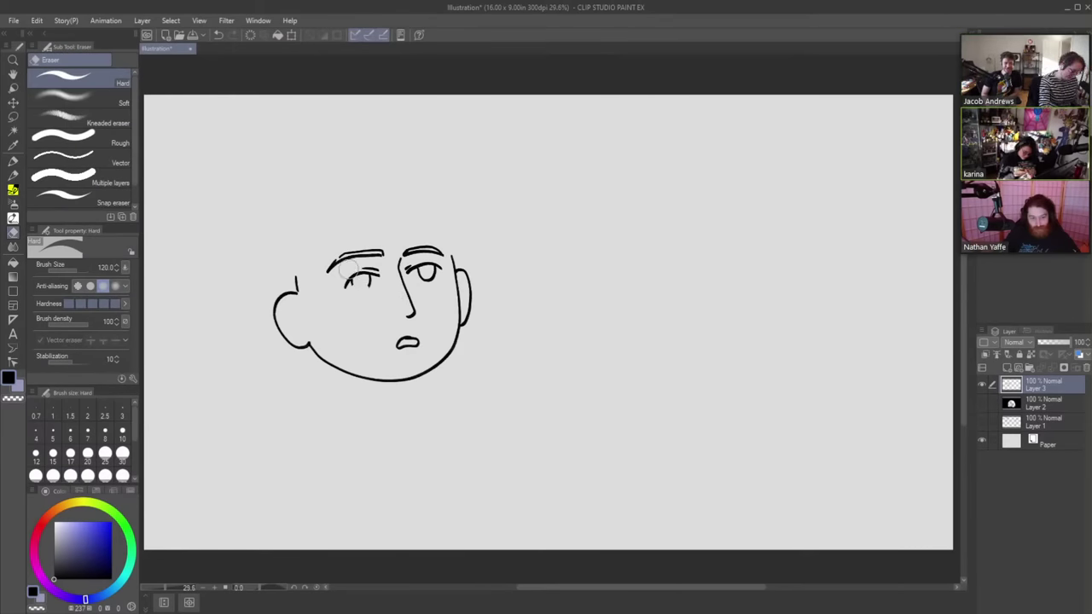
{"action": "key", "text": "p"}
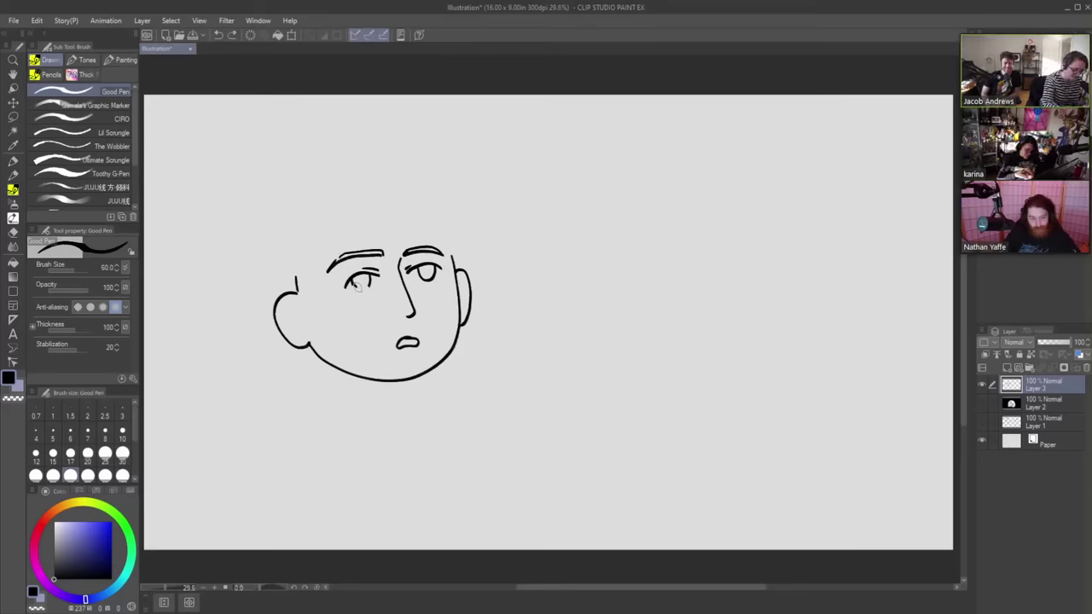
{"action": "key", "text": "ctrl+z"}
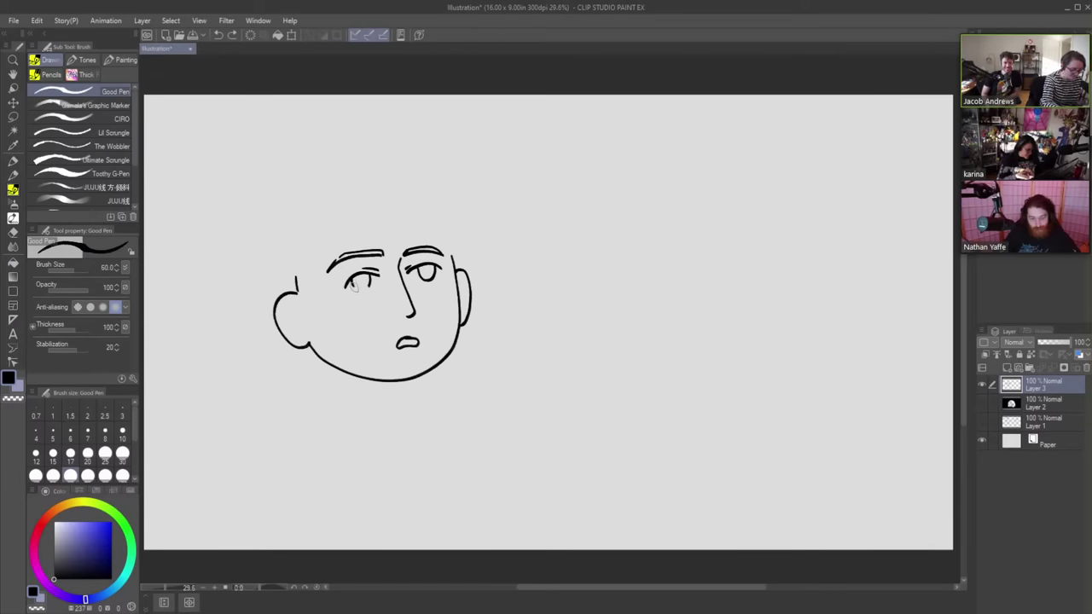
{"action": "mouse_move", "coordinate": [354, 288]}
{"action": "left_mouse_down"}
{"action": "mouse_move", "coordinate": [369, 290]}
{"action": "mouse_move", "coordinate": [376, 275]}
{"action": "left_mouse_up"}
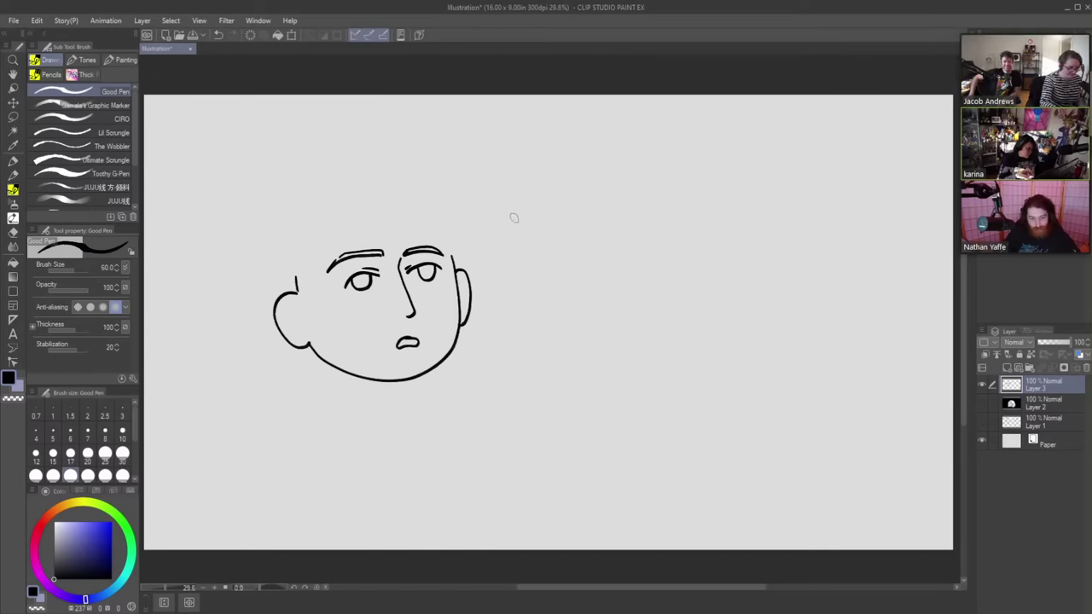
- Add inner curves to both ears and extend the sides of the head upward from them
{"action": "mouse_move", "coordinate": [281, 318]}
{"action": "left_mouse_down"}
{"action": "mouse_move", "coordinate": [290, 300]}
{"action": "mouse_move", "coordinate": [298, 334]}
{"action": "left_mouse_up"}
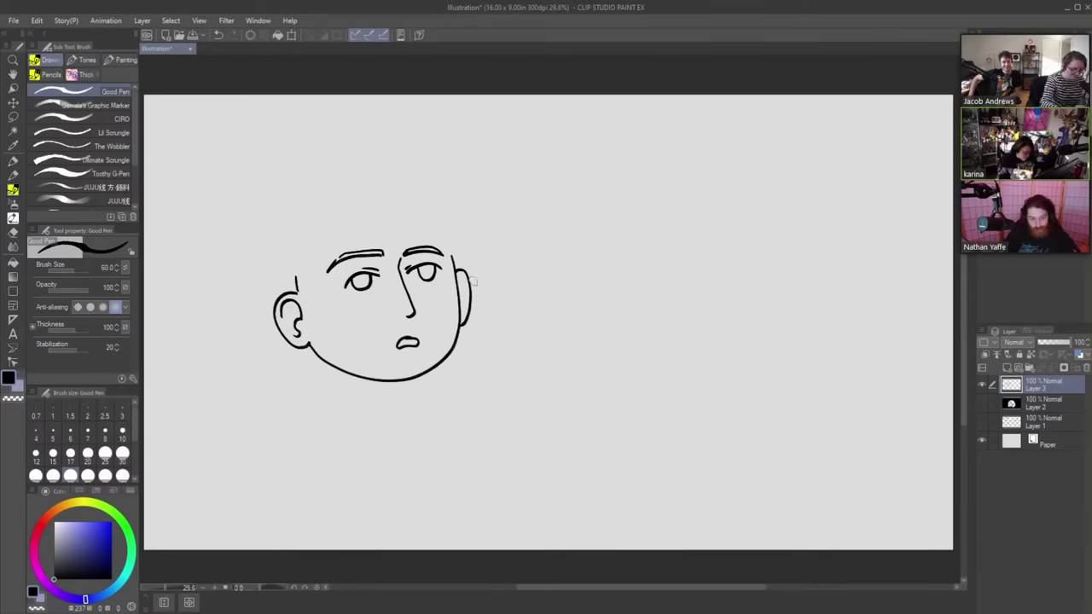
{"action": "left_click_drag", "start_coordinate": [464, 286], "coordinate": [461, 315]}
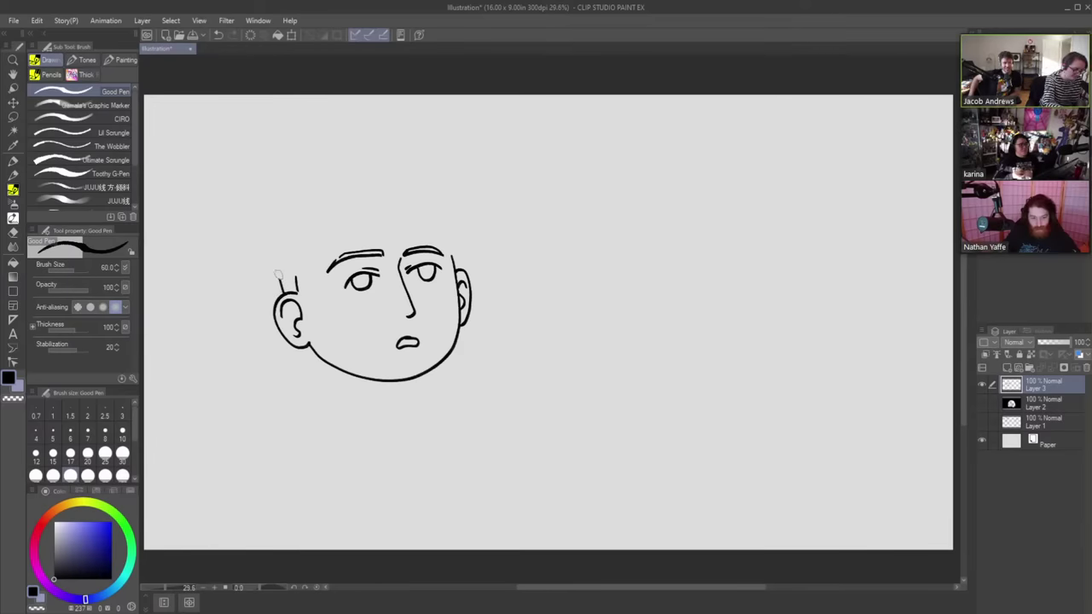
{"action": "left_click_drag", "start_coordinate": [278, 286], "coordinate": [273, 244]}
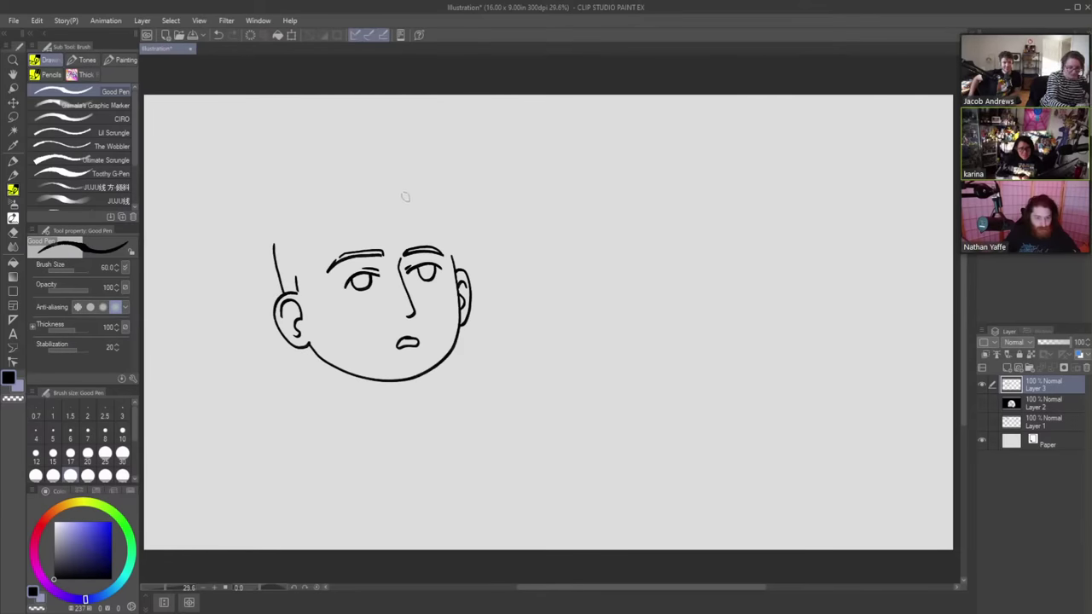
{"action": "left_click_drag", "start_coordinate": [441, 225], "coordinate": [452, 271]}
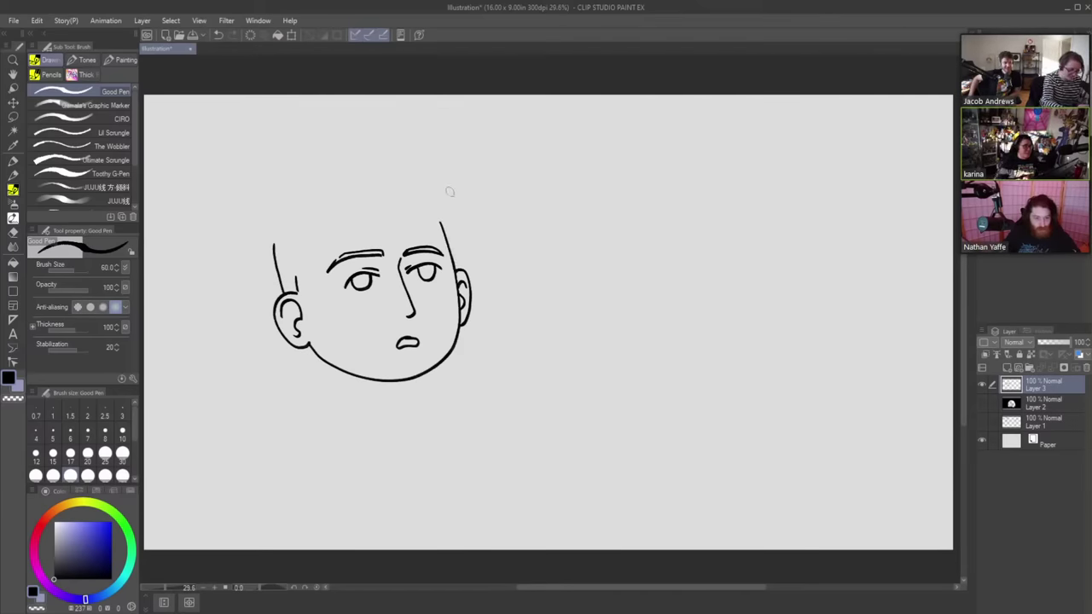
{"action": "left_click_drag", "start_coordinate": [426, 223], "coordinate": [360, 228]}
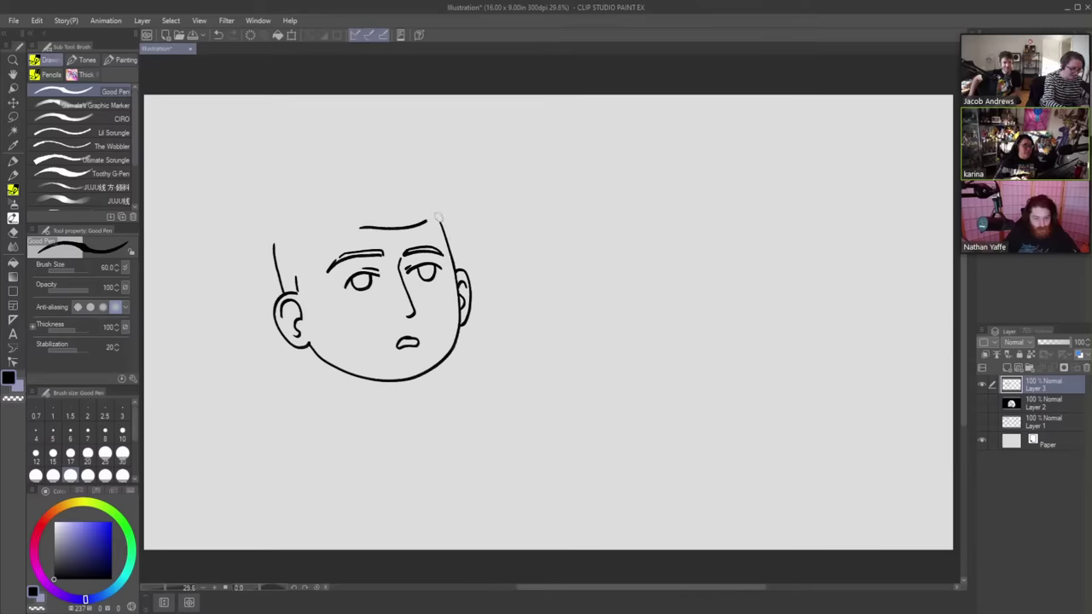
{"action": "key", "text": "ctrl+z"}
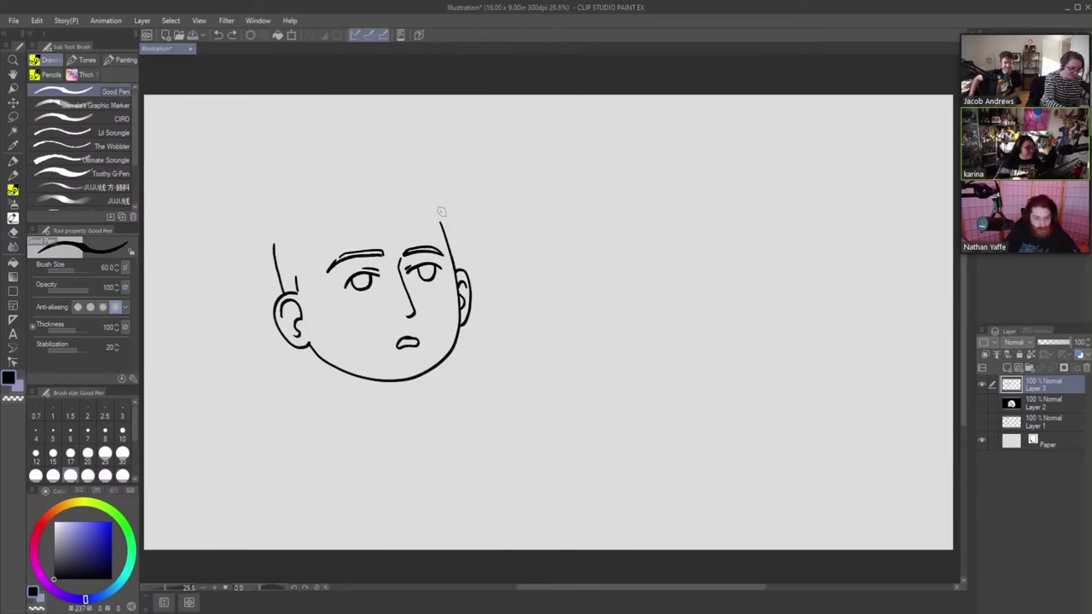
{"action": "mouse_move", "coordinate": [441, 213]}
{"action": "left_mouse_down"}
{"action": "mouse_move", "coordinate": [414, 239]}
{"action": "mouse_move", "coordinate": [421, 226]}
{"action": "mouse_move", "coordinate": [370, 240]}
{"action": "mouse_move", "coordinate": [329, 233]}
{"action": "left_mouse_up"}
{"action": "key", "text": "ctrl+z"}
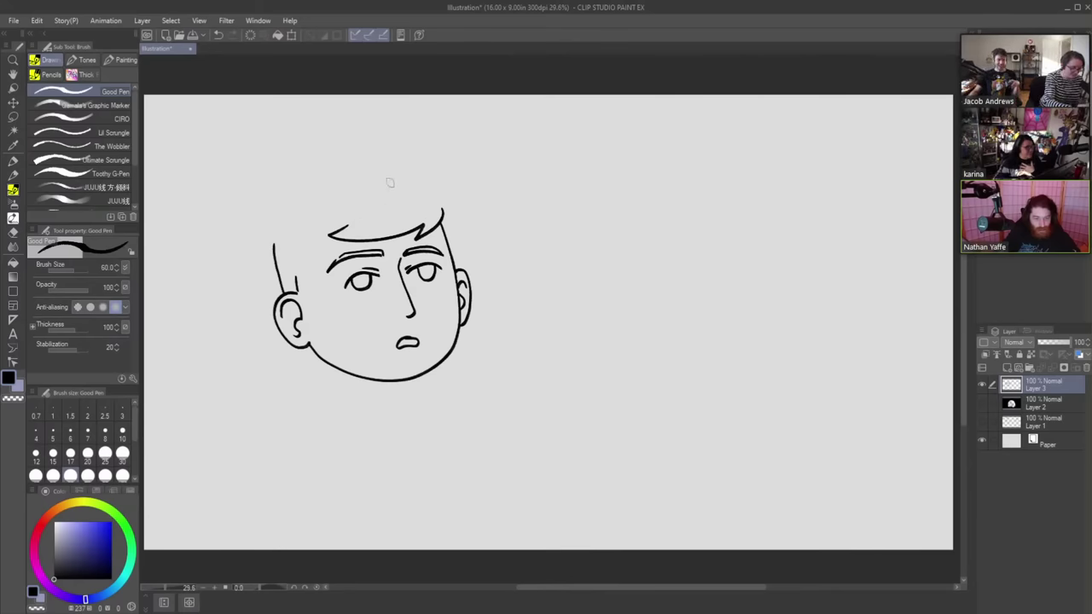
{"action": "key", "text": "ctrl+z"}
{"action": "mouse_move", "coordinate": [424, 217]}
{"action": "left_mouse_down"}
{"action": "mouse_move", "coordinate": [394, 249]}
{"action": "mouse_move", "coordinate": [392, 239]}
{"action": "mouse_move", "coordinate": [290, 248]}
{"action": "left_mouse_up"}
{"action": "key", "text": "ctrl+z"}
{"action": "key", "text": "ctrl+z"}
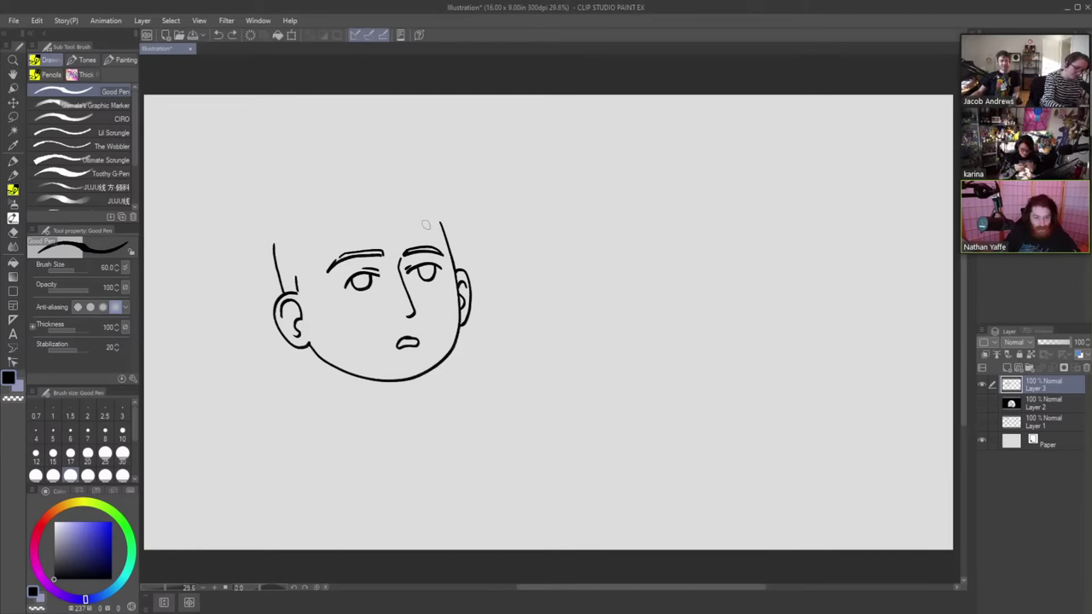
- Draw a curved hairline with a sideburn, erase the stray line beside the ear, and outline wavy hair over the head
{"action": "mouse_move", "coordinate": [436, 224]}
{"action": "left_mouse_down"}
{"action": "mouse_move", "coordinate": [360, 218]}
{"action": "mouse_move", "coordinate": [316, 247]}
{"action": "mouse_move", "coordinate": [304, 305]}
{"action": "left_mouse_up"}
{"action": "key", "text": "e"}
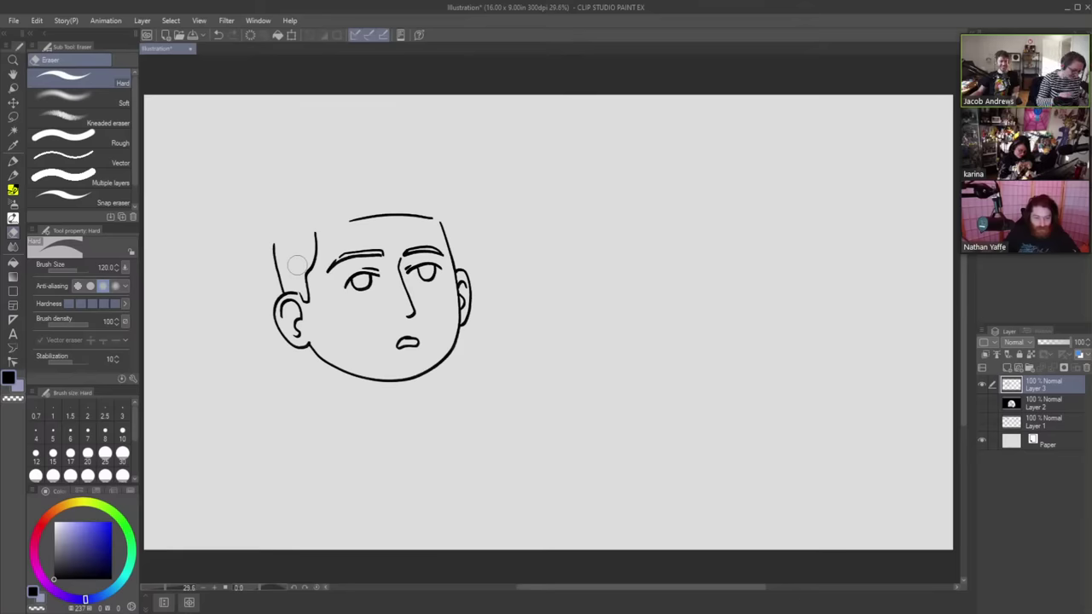
{"action": "key", "text": "p"}
{"action": "mouse_move", "coordinate": [431, 204]}
{"action": "left_mouse_down"}
{"action": "mouse_move", "coordinate": [405, 195]}
{"action": "mouse_move", "coordinate": [367, 182]}
{"action": "mouse_move", "coordinate": [345, 201]}
{"action": "mouse_move", "coordinate": [298, 204]}
{"action": "mouse_move", "coordinate": [301, 222]}
{"action": "mouse_move", "coordinate": [290, 201]}
{"action": "mouse_move", "coordinate": [274, 246]}
{"action": "mouse_move", "coordinate": [302, 206]}
{"action": "mouse_move", "coordinate": [450, 210]}
{"action": "mouse_move", "coordinate": [459, 249]}
{"action": "left_mouse_up"}
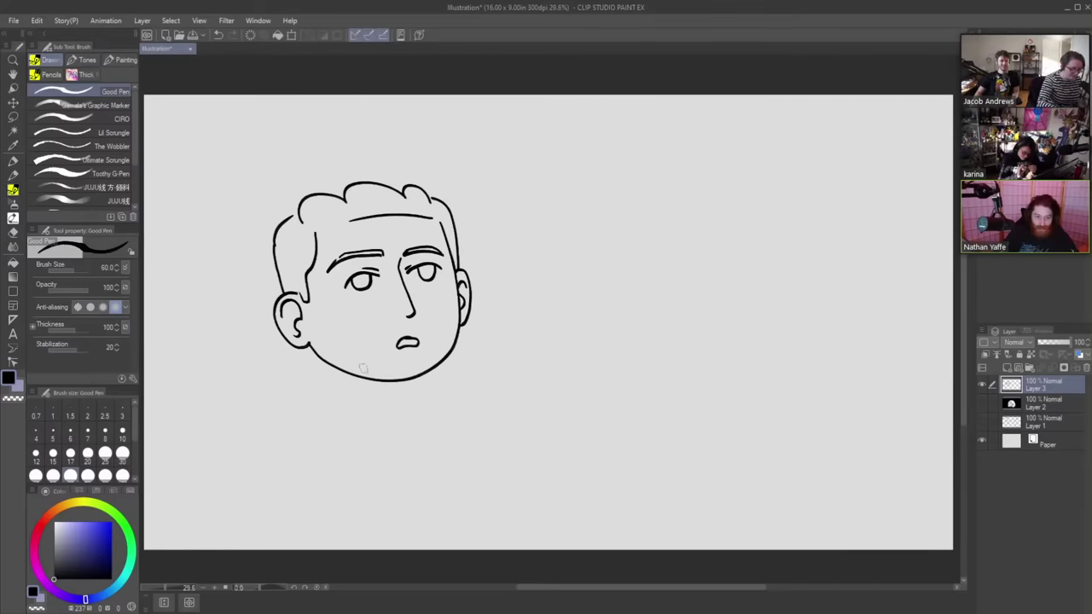
- Draw both sloping shoulders from the jaw down to the lower edge of the canvas
{"action": "mouse_move", "coordinate": [310, 355]}
{"action": "left_mouse_down"}
{"action": "mouse_move", "coordinate": [270, 402]}
{"action": "mouse_move", "coordinate": [248, 550]}
{"action": "left_mouse_up"}
{"action": "left_click_drag", "start_coordinate": [459, 344], "coordinate": [519, 542]}
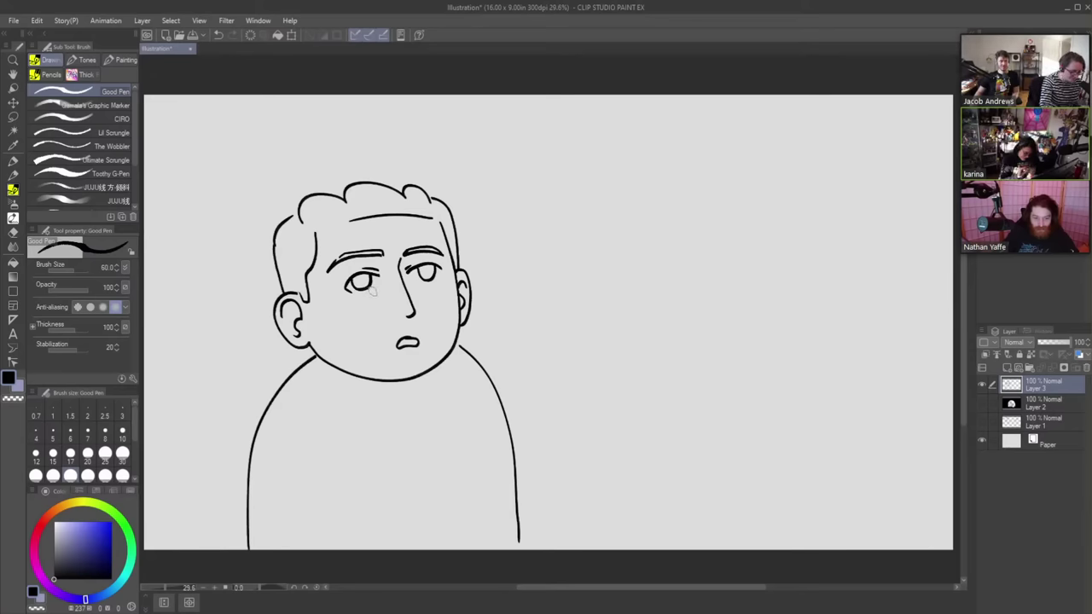
- Add short bag lines under both eyes and reshape the mouth into a thin, pointed oval
{"action": "left_click_drag", "start_coordinate": [373, 291], "coordinate": [379, 287]}
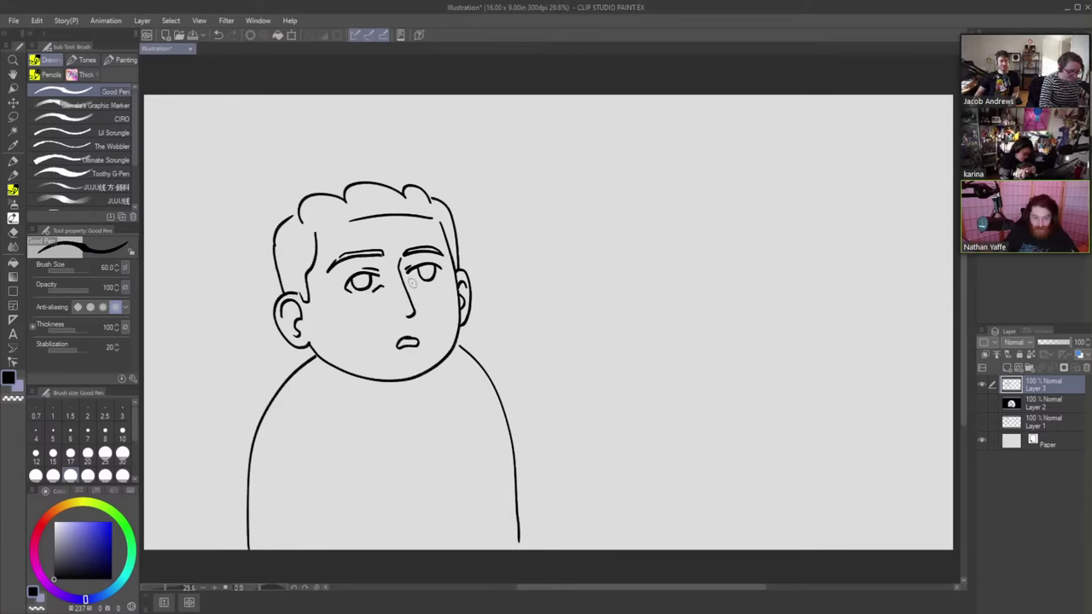
{"action": "mouse_move", "coordinate": [428, 284]}
{"action": "left_mouse_down"}
{"action": "mouse_move", "coordinate": [441, 278]}
{"action": "mouse_move", "coordinate": [386, 300]}
{"action": "left_mouse_up"}
{"action": "key", "text": "e"}
{"action": "mouse_move", "coordinate": [420, 341]}
{"action": "left_mouse_down"}
{"action": "mouse_move", "coordinate": [386, 317]}
{"action": "mouse_move", "coordinate": [421, 343]}
{"action": "left_mouse_up"}
{"action": "key", "text": "p"}
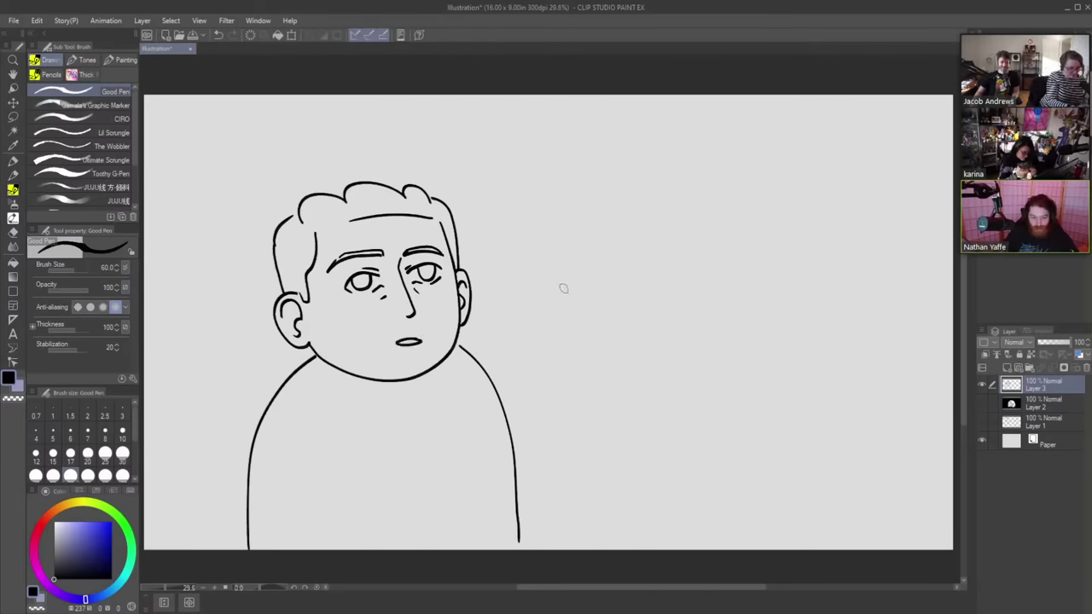
- Add a small neckline curve under the chin, inner arm lines, and short hair strands along an extended hairline
{"action": "left_click_drag", "start_coordinate": [373, 377], "coordinate": [408, 380]}
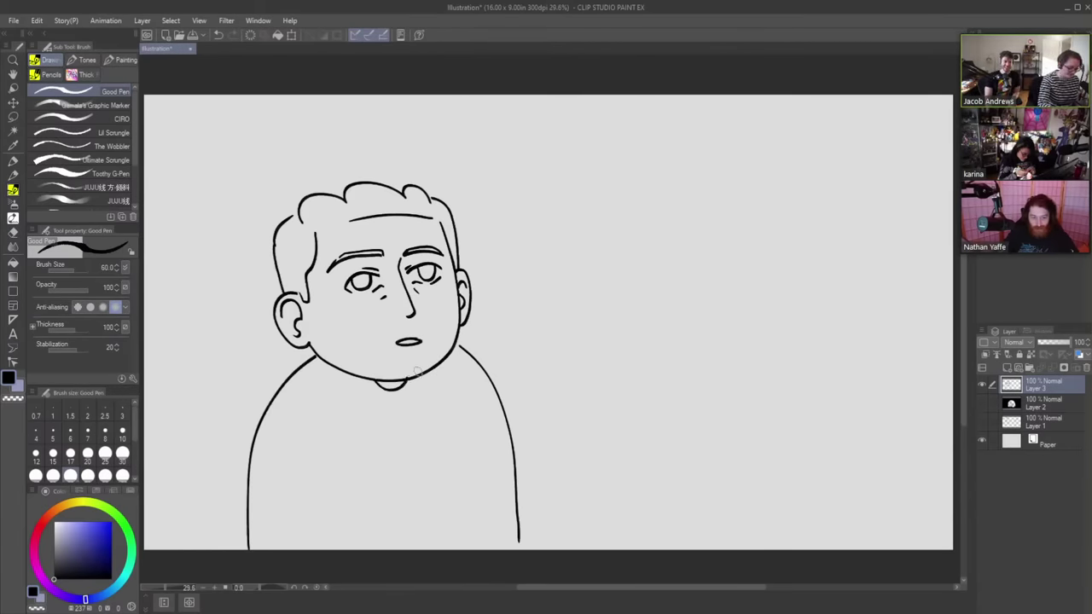
{"action": "mouse_move", "coordinate": [288, 422]}
{"action": "left_mouse_down"}
{"action": "mouse_move", "coordinate": [319, 471]}
{"action": "mouse_move", "coordinate": [328, 559]}
{"action": "left_mouse_up"}
{"action": "left_click_drag", "start_coordinate": [469, 431], "coordinate": [472, 551]}
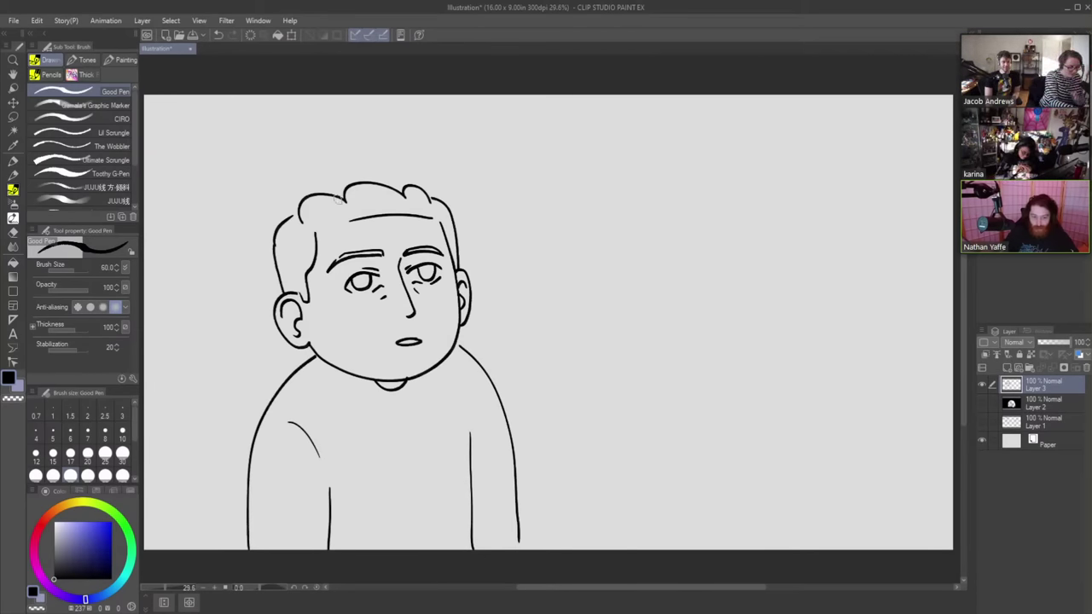
{"action": "left_click_drag", "start_coordinate": [305, 231], "coordinate": [361, 219]}
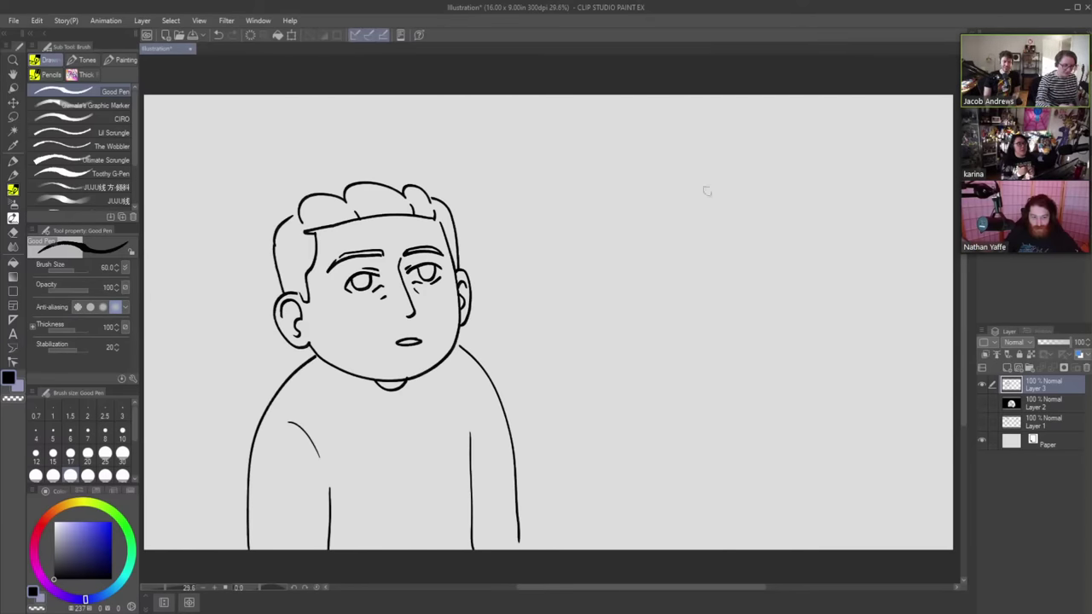
- Draw a second figure's large angular profile facing the boy, with a jutting chin and a solid black oval eye
{"action": "mouse_move", "coordinate": [641, 133]}
{"action": "left_mouse_down"}
{"action": "mouse_move", "coordinate": [678, 267]}
{"action": "mouse_move", "coordinate": [713, 335]}
{"action": "mouse_move", "coordinate": [744, 322]}
{"action": "left_mouse_up"}
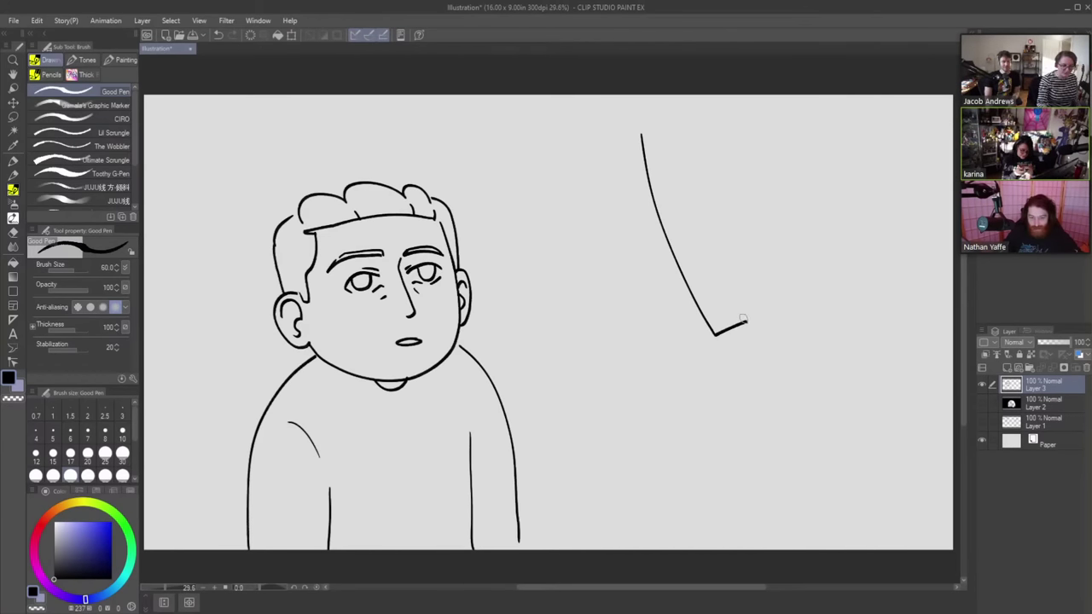
{"action": "mouse_move", "coordinate": [746, 323]}
{"action": "left_mouse_down"}
{"action": "mouse_move", "coordinate": [782, 368]}
{"action": "mouse_move", "coordinate": [681, 472]}
{"action": "mouse_move", "coordinate": [655, 550]}
{"action": "left_mouse_up"}
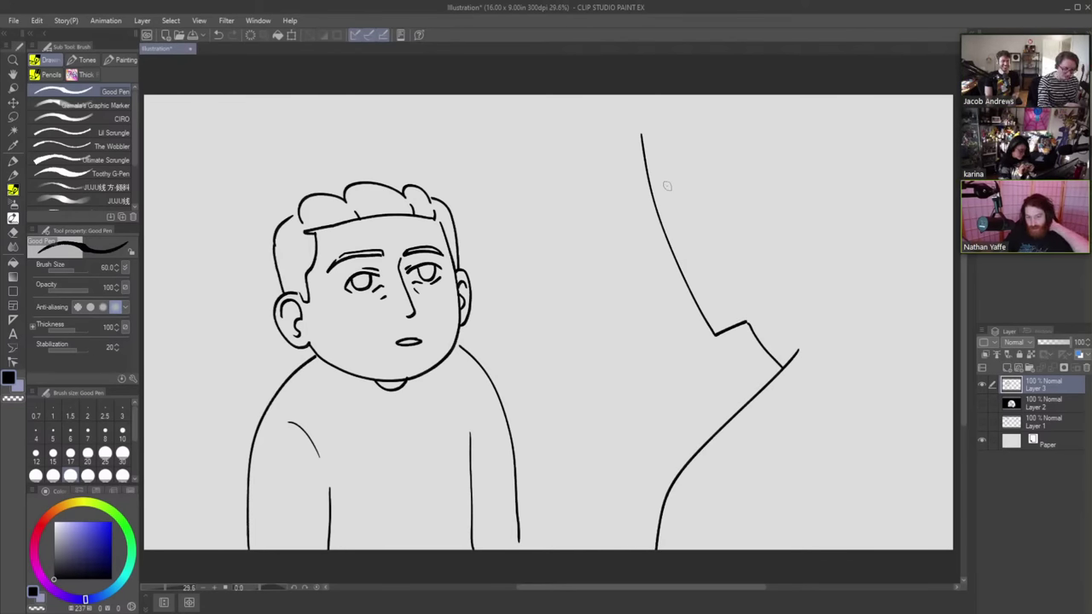
{"action": "mouse_move", "coordinate": [669, 185]}
{"action": "left_mouse_down"}
{"action": "mouse_move", "coordinate": [676, 208]}
{"action": "mouse_move", "coordinate": [670, 188]}
{"action": "left_mouse_up"}
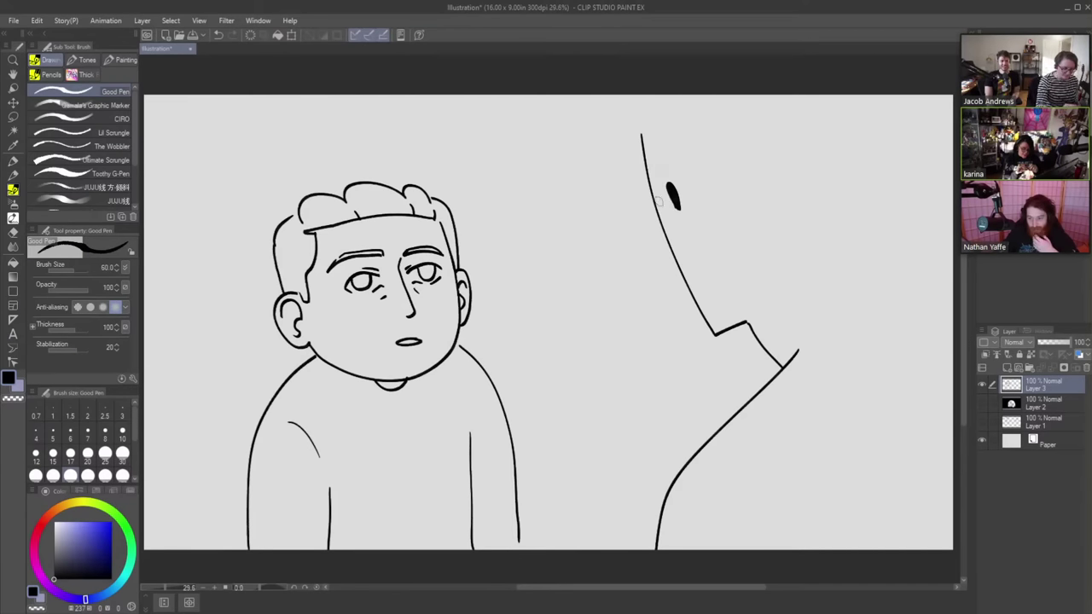
- Draw a straighter forehead and a pointed nose on the large figure's profile, erasing the old slanted line behind them
{"action": "mouse_move", "coordinate": [655, 208]}
{"action": "left_mouse_down"}
{"action": "mouse_move", "coordinate": [666, 274]}
{"action": "mouse_move", "coordinate": [642, 133]}
{"action": "left_mouse_up"}
{"action": "key", "text": "ctrl+z"}
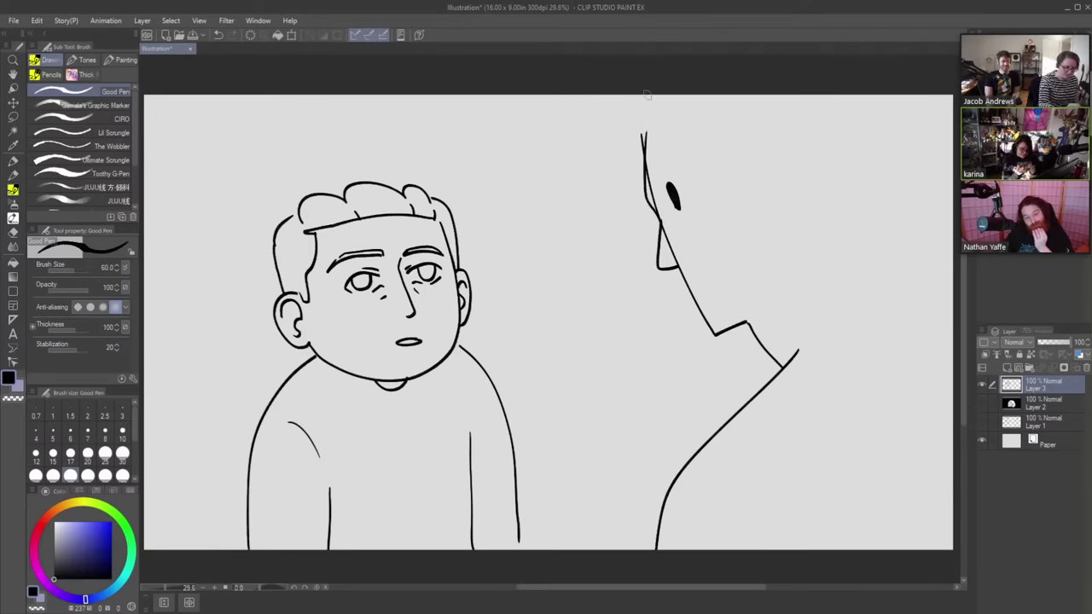
{"action": "key", "text": "e"}
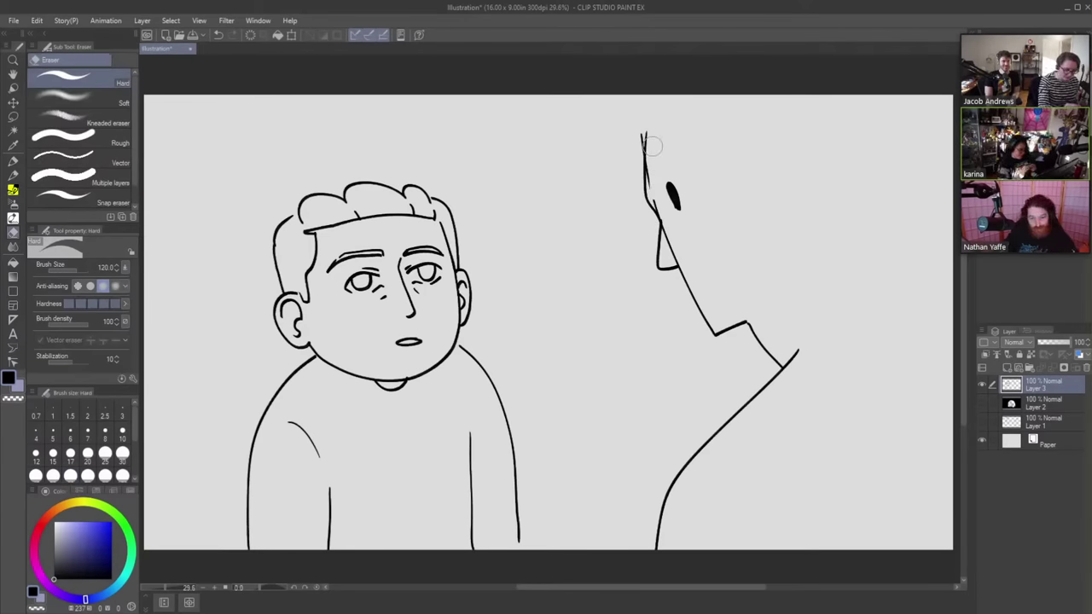
{"action": "mouse_move", "coordinate": [651, 194]}
{"action": "left_mouse_down"}
{"action": "mouse_move", "coordinate": [661, 258]}
{"action": "mouse_move", "coordinate": [665, 229]}
{"action": "mouse_move", "coordinate": [675, 259]}
{"action": "left_mouse_up"}
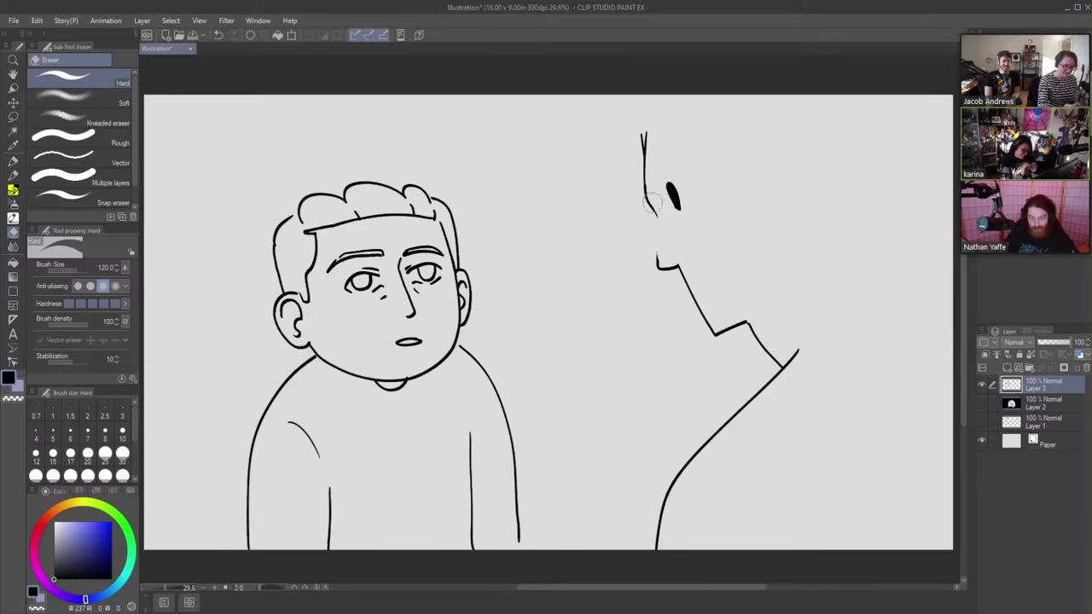
- Redraw the bridge and underside of the nose to join the brow and mouth line, and erase the stray forehead line
{"action": "key", "text": "b"}
{"action": "left_click_drag", "start_coordinate": [653, 207], "coordinate": [657, 272]}
{"action": "key", "text": "e"}
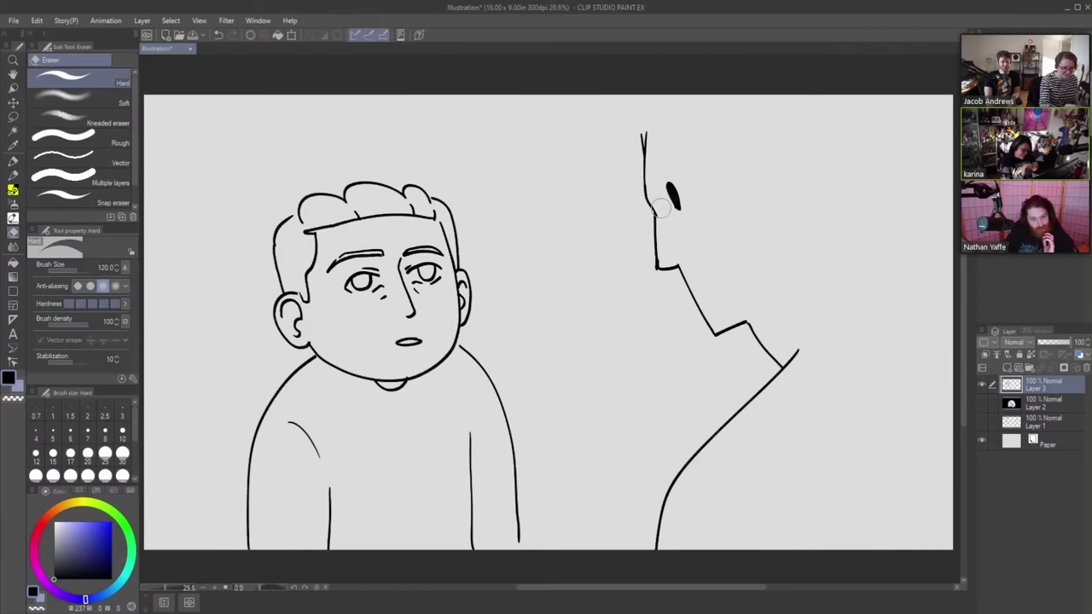
{"action": "mouse_move", "coordinate": [659, 220]}
{"action": "left_mouse_down"}
{"action": "mouse_move", "coordinate": [646, 239]}
{"action": "mouse_move", "coordinate": [657, 275]}
{"action": "mouse_move", "coordinate": [682, 268]}
{"action": "mouse_move", "coordinate": [654, 268]}
{"action": "mouse_move", "coordinate": [665, 266]}
{"action": "left_mouse_up"}
{"action": "key", "text": "b"}
{"action": "key", "text": "e"}
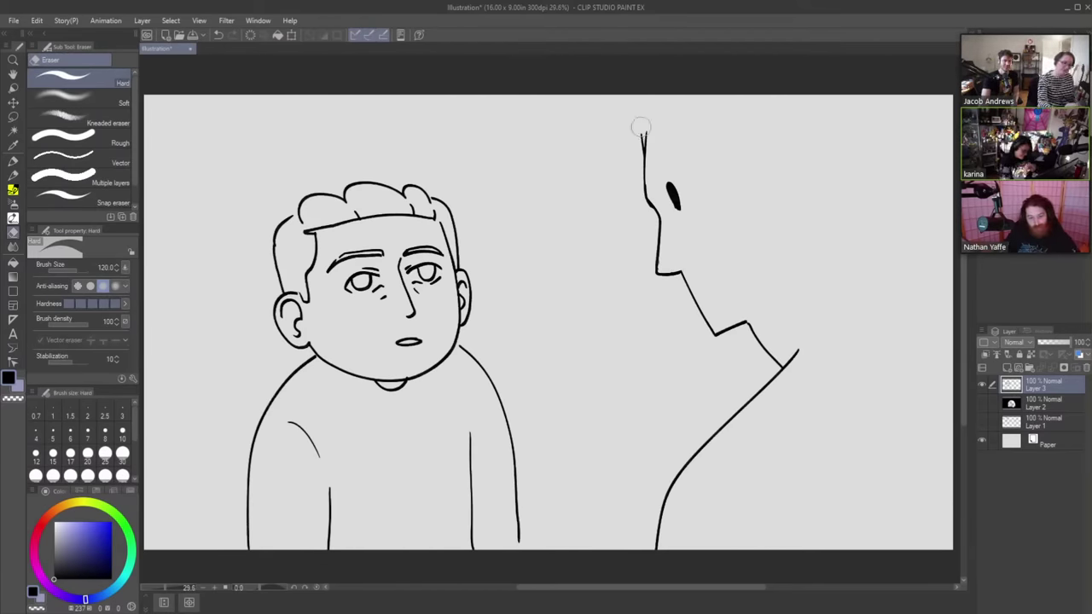
{"action": "left_click_drag", "start_coordinate": [639, 126], "coordinate": [636, 161]}
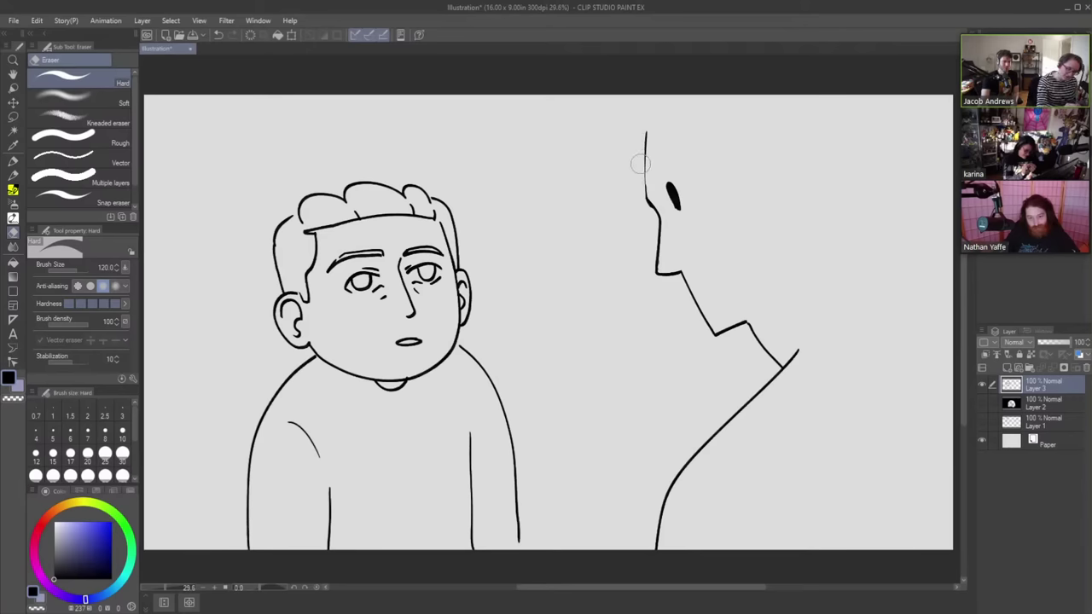
- Draw loose, curved fringe strands over the large figure's forehead and above the eye
{"action": "key", "text": "p"}
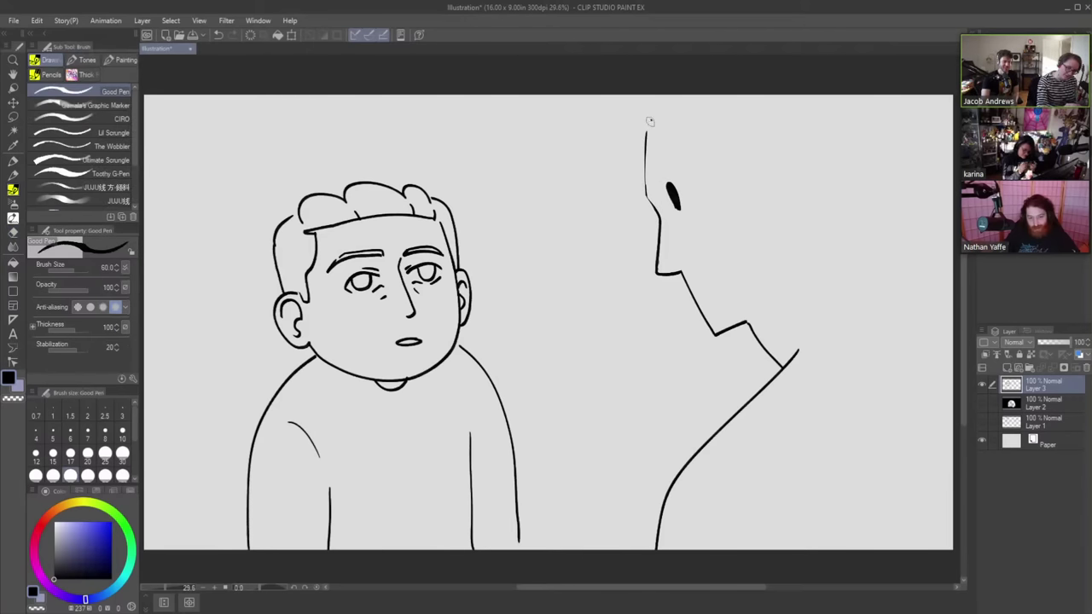
{"action": "left_click_drag", "start_coordinate": [650, 122], "coordinate": [646, 207]}
{"action": "left_click_drag", "start_coordinate": [627, 113], "coordinate": [634, 192]}
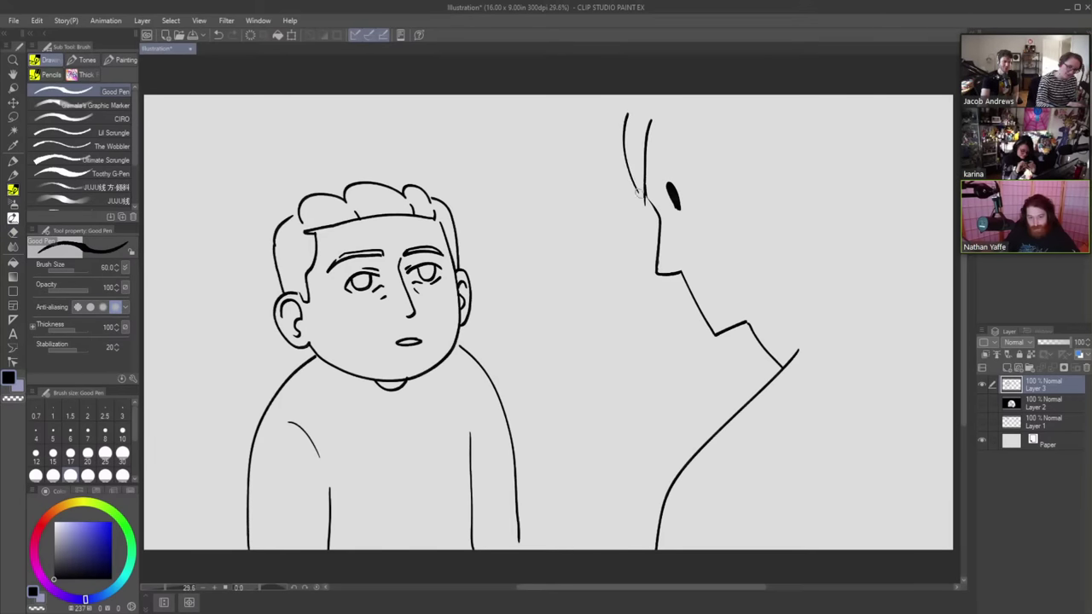
{"action": "left_click_drag", "start_coordinate": [639, 129], "coordinate": [645, 195]}
{"action": "left_click_drag", "start_coordinate": [653, 147], "coordinate": [679, 173]}
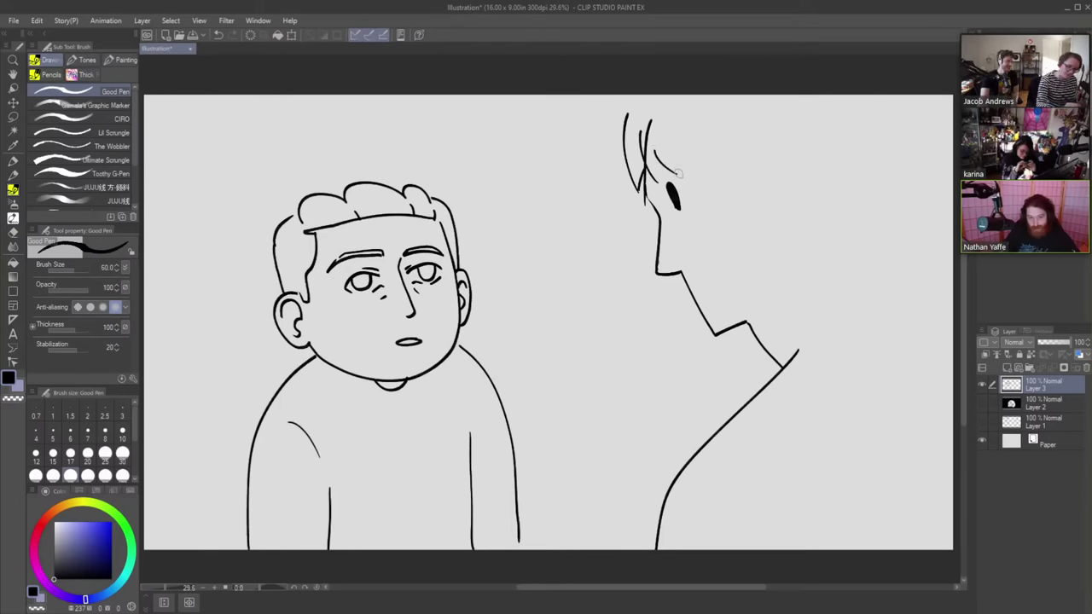
- Draw a rounded ear, a small mouth dash and two short bag lines under the large figure's eye
{"action": "mouse_move", "coordinate": [754, 230]}
{"action": "left_mouse_down"}
{"action": "mouse_move", "coordinate": [767, 178]}
{"action": "mouse_move", "coordinate": [754, 155]}
{"action": "mouse_move", "coordinate": [732, 179]}
{"action": "mouse_move", "coordinate": [762, 151]}
{"action": "left_mouse_up"}
{"action": "key", "text": "ctrl+z"}
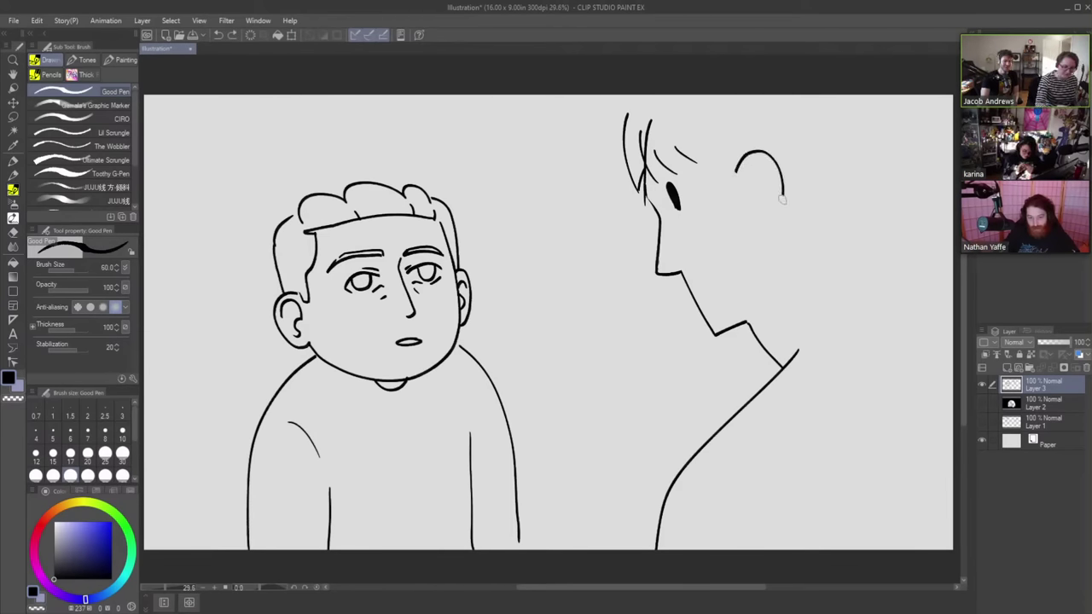
{"action": "mouse_move", "coordinate": [782, 200]}
{"action": "left_mouse_down"}
{"action": "mouse_move", "coordinate": [769, 230]}
{"action": "mouse_move", "coordinate": [754, 235]}
{"action": "left_mouse_up"}
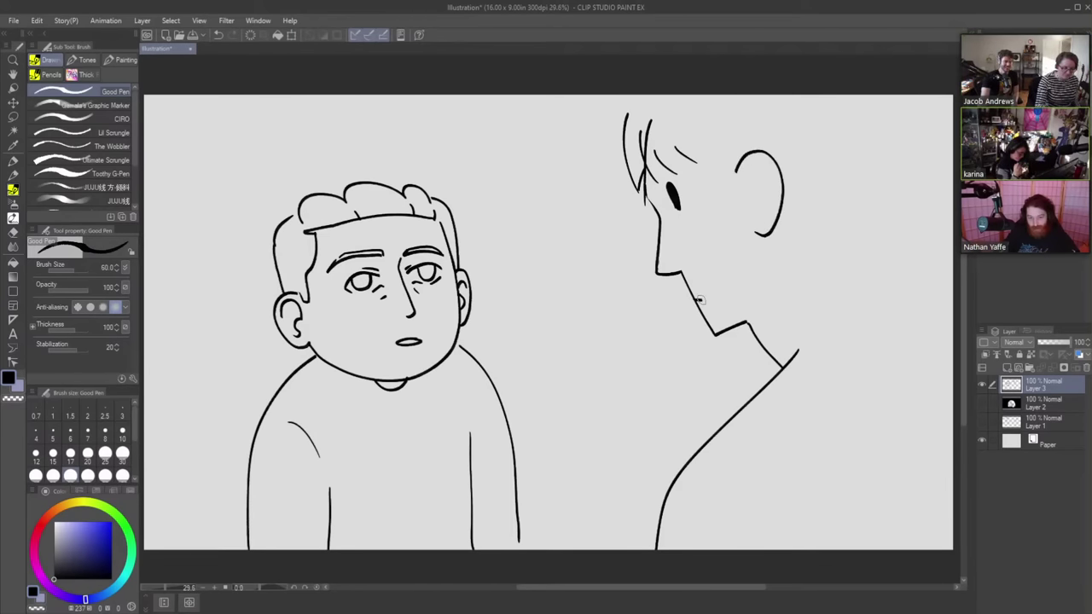
{"action": "left_click_drag", "start_coordinate": [677, 221], "coordinate": [687, 224]}
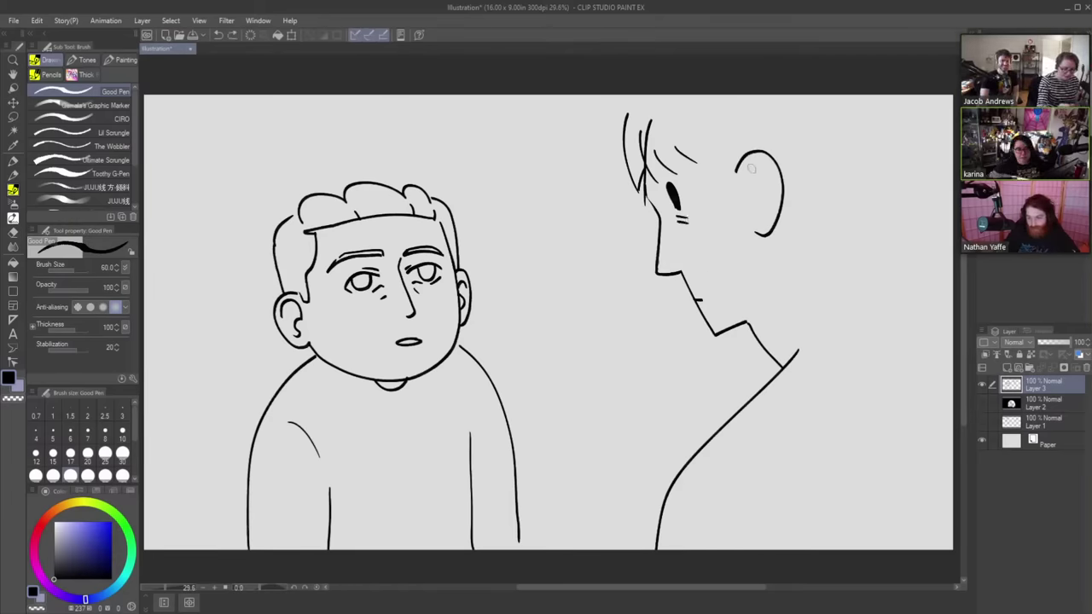
- Replace the ear with a larger one set farther back, and add a curved jaw line below it
{"action": "key", "text": "e"}
{"action": "mouse_move", "coordinate": [737, 162]}
{"action": "left_mouse_down"}
{"action": "mouse_move", "coordinate": [773, 156]}
{"action": "mouse_move", "coordinate": [754, 206]}
{"action": "left_mouse_up"}
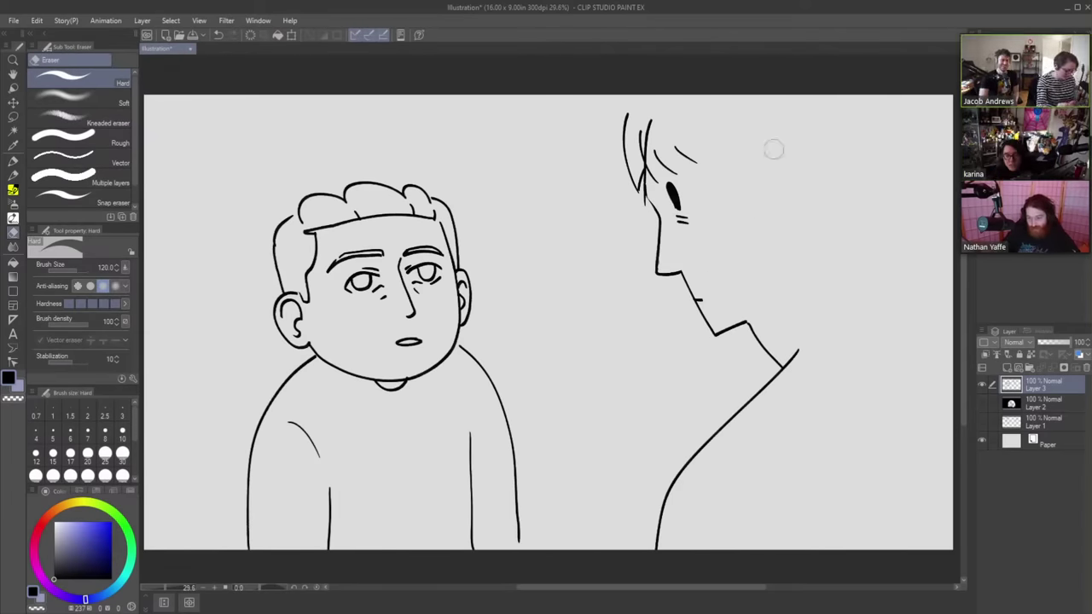
{"action": "key", "text": "p"}
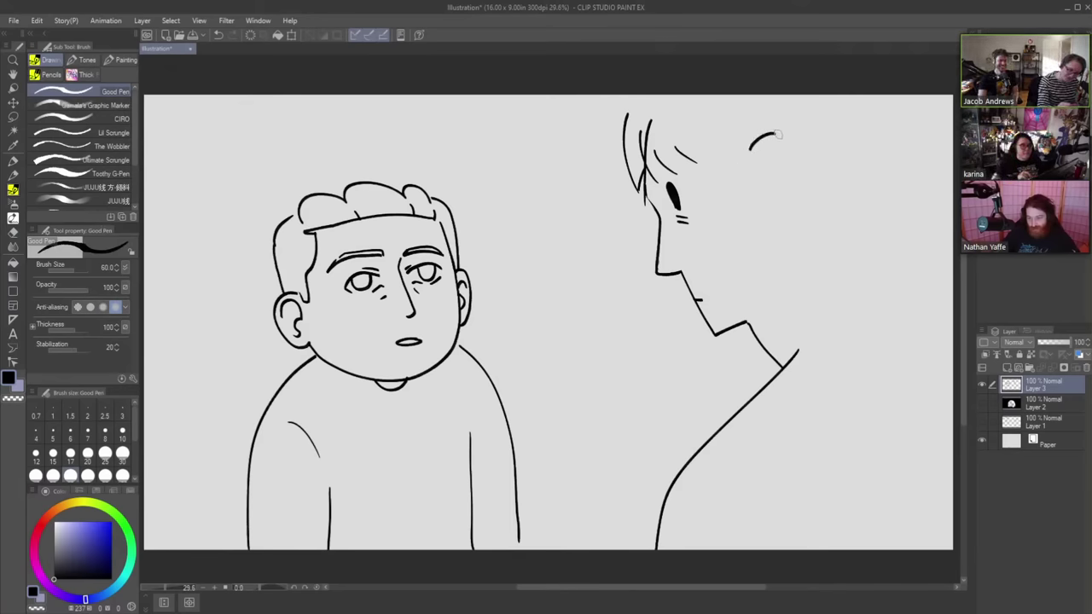
{"action": "left_click_drag", "start_coordinate": [795, 155], "coordinate": [771, 282]}
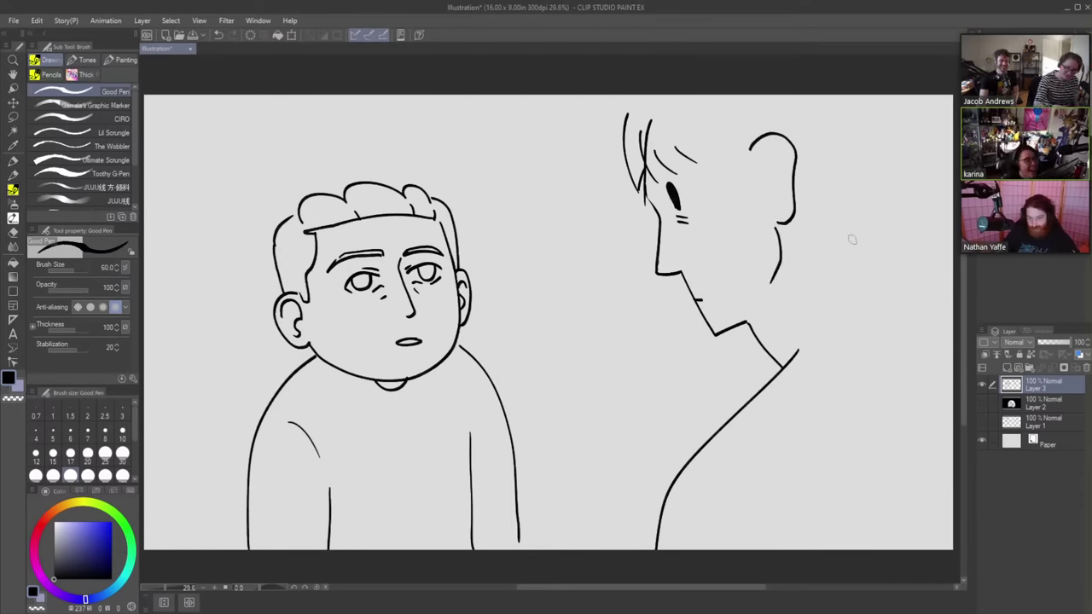
- Draw the sloping line of the upper back, a long tapering ponytail and a short hairline curve behind the ear
{"action": "mouse_move", "coordinate": [855, 228]}
{"action": "left_mouse_down"}
{"action": "mouse_move", "coordinate": [869, 255]}
{"action": "mouse_move", "coordinate": [955, 335]}
{"action": "left_mouse_up"}
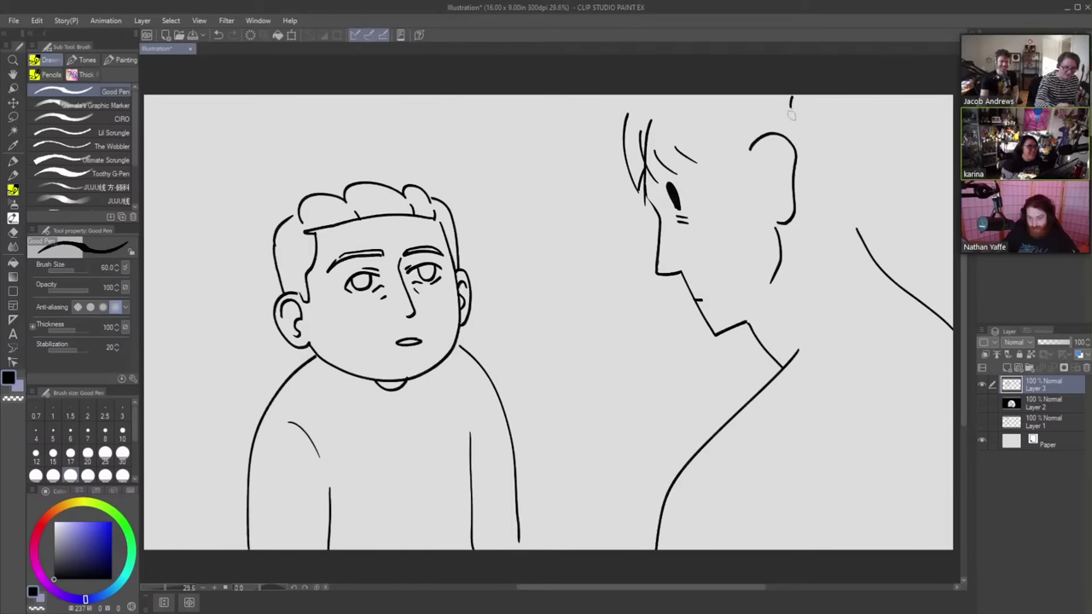
{"action": "mouse_move", "coordinate": [792, 114]}
{"action": "left_mouse_down"}
{"action": "mouse_move", "coordinate": [822, 171]}
{"action": "mouse_move", "coordinate": [839, 351]}
{"action": "left_mouse_up"}
{"action": "mouse_move", "coordinate": [849, 403]}
{"action": "left_mouse_down"}
{"action": "mouse_move", "coordinate": [850, 267]}
{"action": "mouse_move", "coordinate": [872, 129]}
{"action": "mouse_move", "coordinate": [863, 95]}
{"action": "left_mouse_up"}
{"action": "key", "text": "e"}
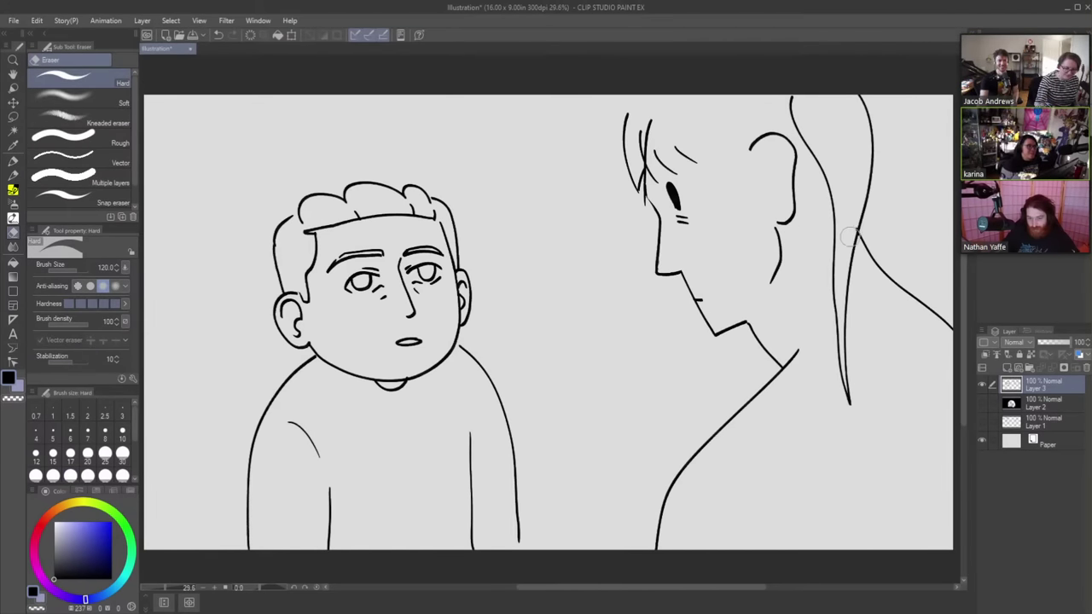
{"action": "key", "text": "p"}
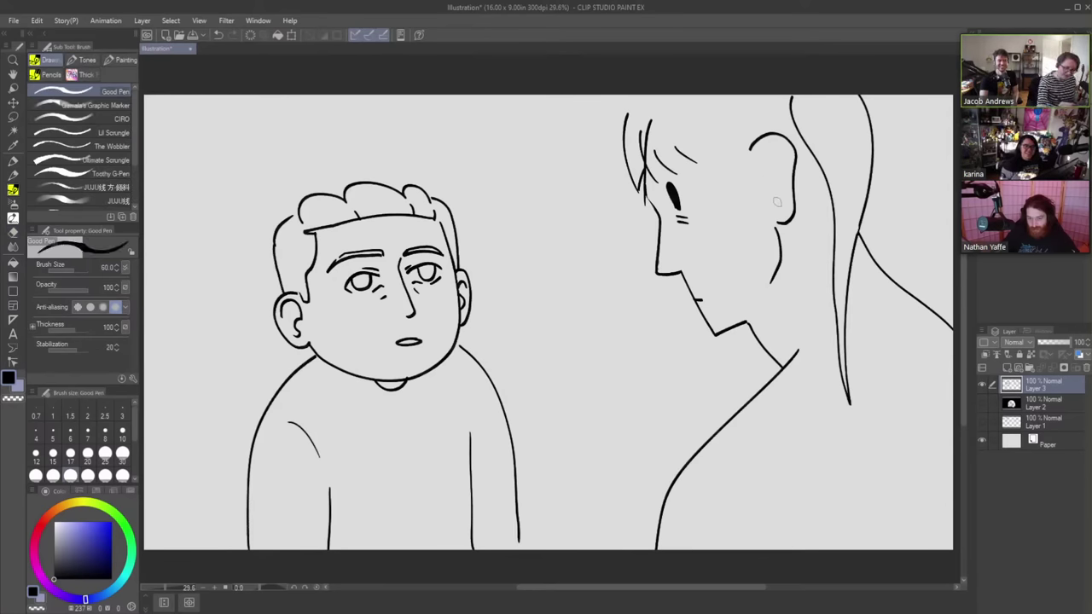
{"action": "left_click_drag", "start_coordinate": [790, 199], "coordinate": [825, 236]}
{"action": "left_click_drag", "start_coordinate": [870, 97], "coordinate": [865, 122]}
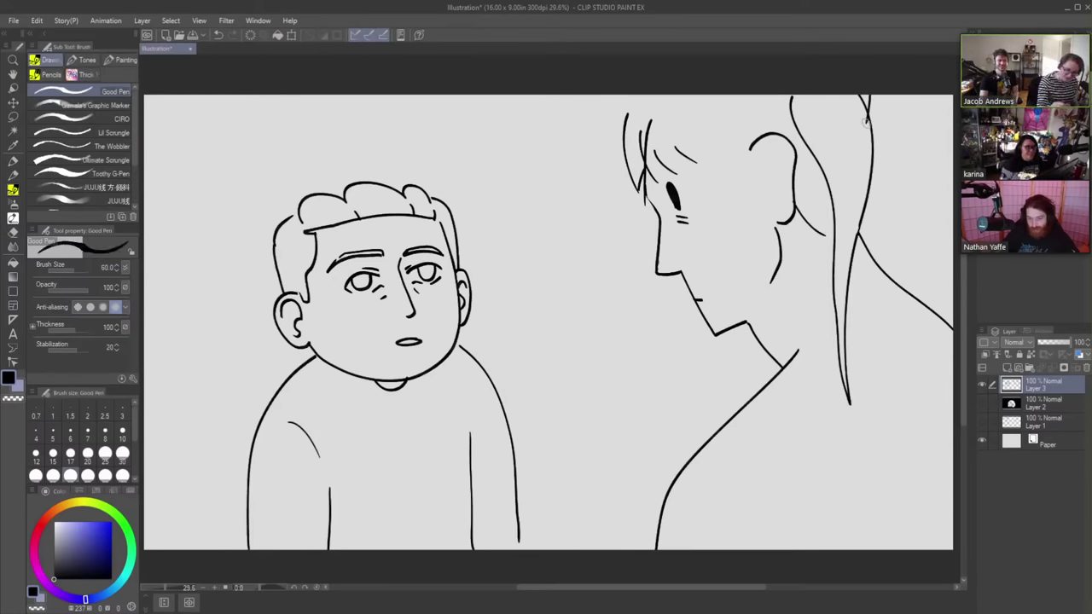
- Add fringe strands and a sidelock in front of the ear, erase the overlapping forehead strand and flatten the eye's base
{"action": "mouse_move", "coordinate": [704, 148]}
{"action": "left_mouse_down"}
{"action": "mouse_move", "coordinate": [740, 161]}
{"action": "mouse_move", "coordinate": [748, 194]}
{"action": "left_mouse_up"}
{"action": "key", "text": "e"}
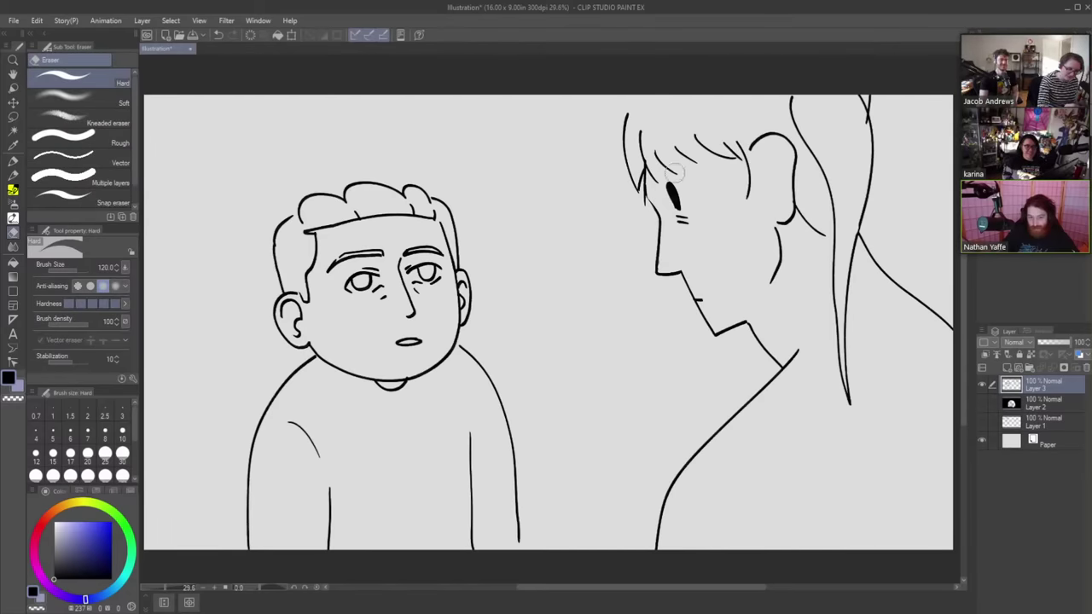
{"action": "key", "text": "p"}
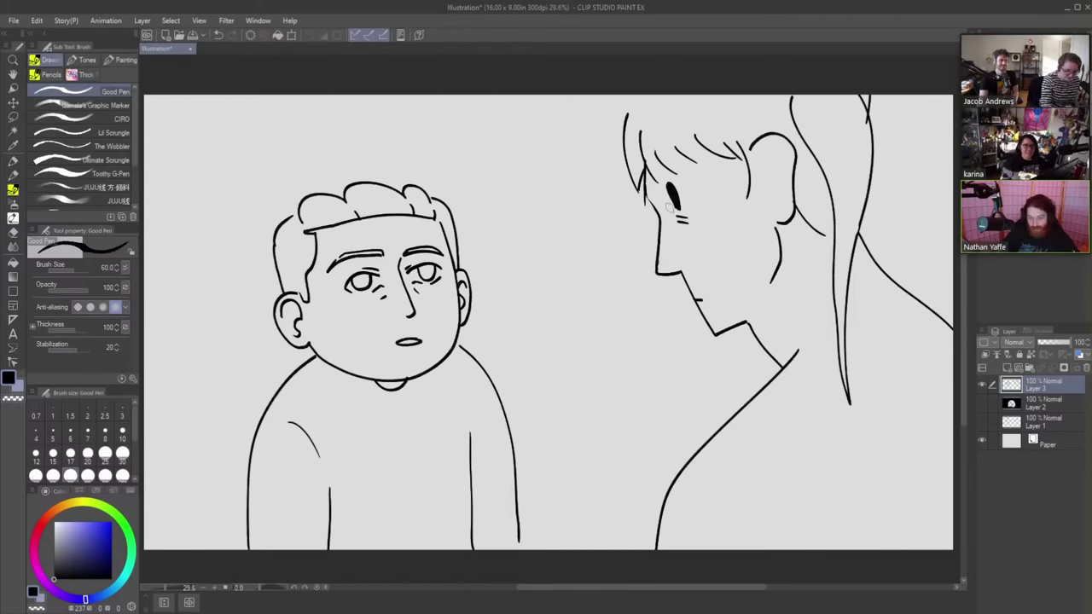
{"action": "key", "text": "e"}
{"action": "mouse_move", "coordinate": [669, 211]}
{"action": "left_mouse_down"}
{"action": "mouse_move", "coordinate": [706, 208]}
{"action": "mouse_move", "coordinate": [672, 207]}
{"action": "mouse_move", "coordinate": [682, 183]}
{"action": "left_mouse_up"}
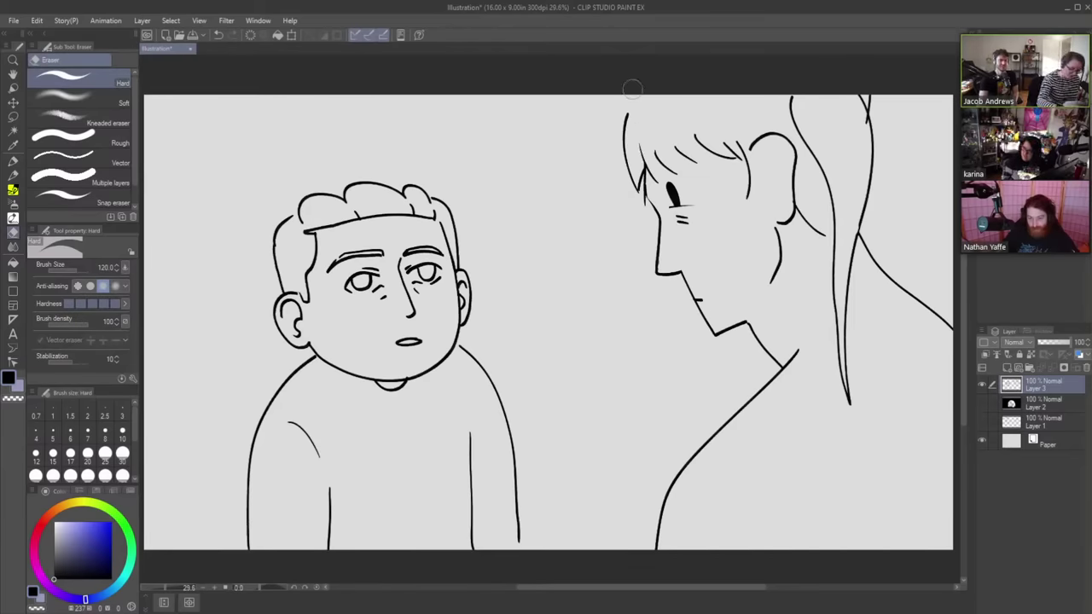
- Redraw the front lock of the fringe farther forward from the forehead, reaching up to the canvas's upper edge
{"action": "key", "text": "p"}
{"action": "left_click_drag", "start_coordinate": [636, 119], "coordinate": [645, 170]}
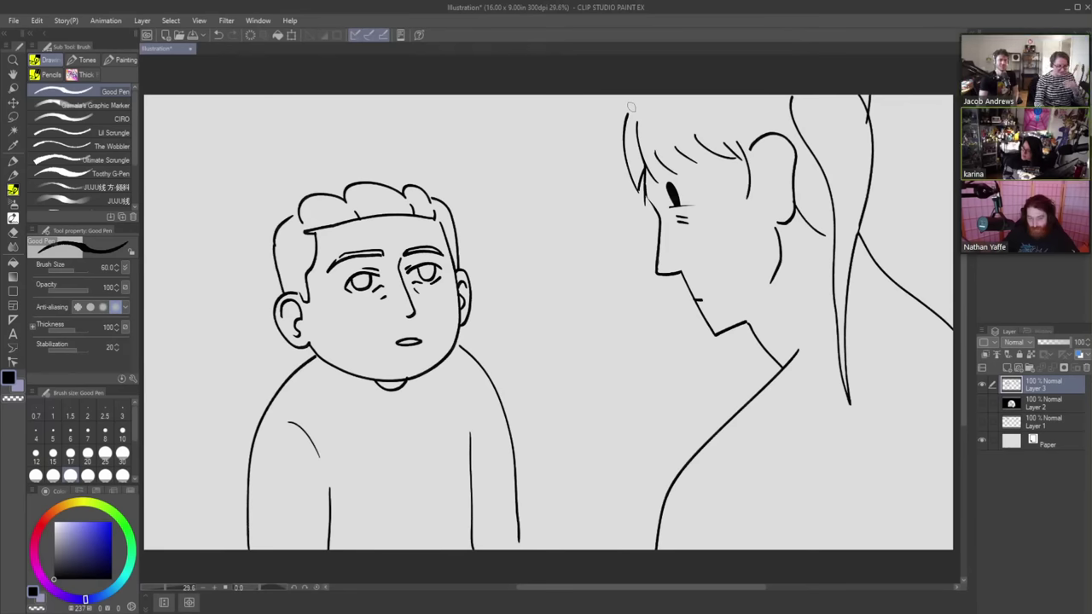
{"action": "left_click_drag", "start_coordinate": [624, 127], "coordinate": [646, 95]}
{"action": "key", "text": "e"}
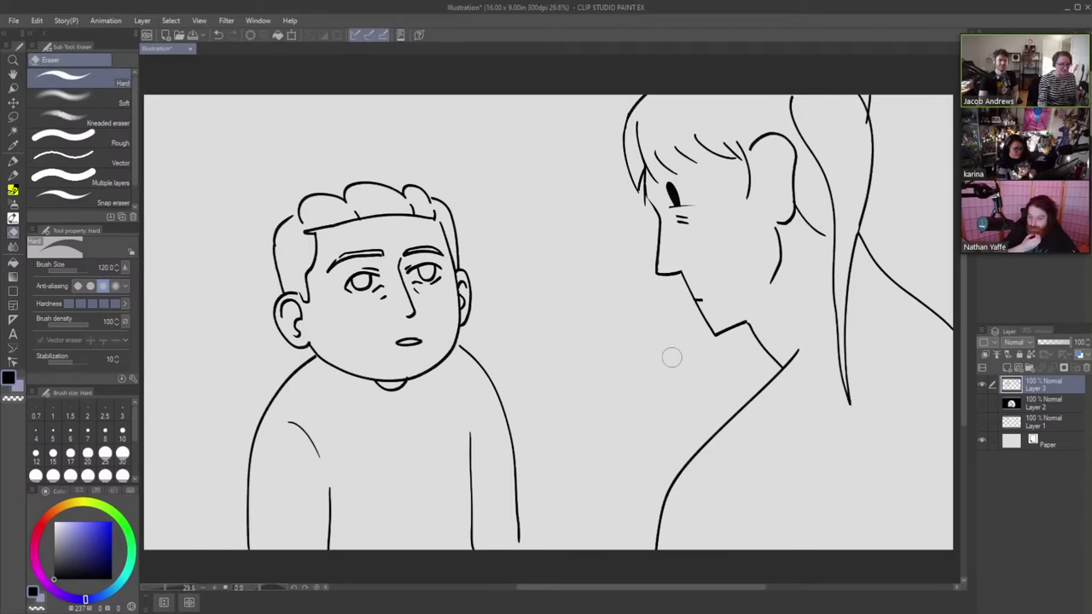
{"action": "mouse_move", "coordinate": [639, 87]}
{"action": "left_mouse_down"}
{"action": "mouse_move", "coordinate": [626, 126]}
{"action": "mouse_move", "coordinate": [623, 181]}
{"action": "mouse_move", "coordinate": [620, 138]}
{"action": "mouse_move", "coordinate": [627, 181]}
{"action": "mouse_move", "coordinate": [631, 190]}
{"action": "mouse_move", "coordinate": [636, 166]}
{"action": "mouse_move", "coordinate": [639, 203]}
{"action": "left_mouse_up"}
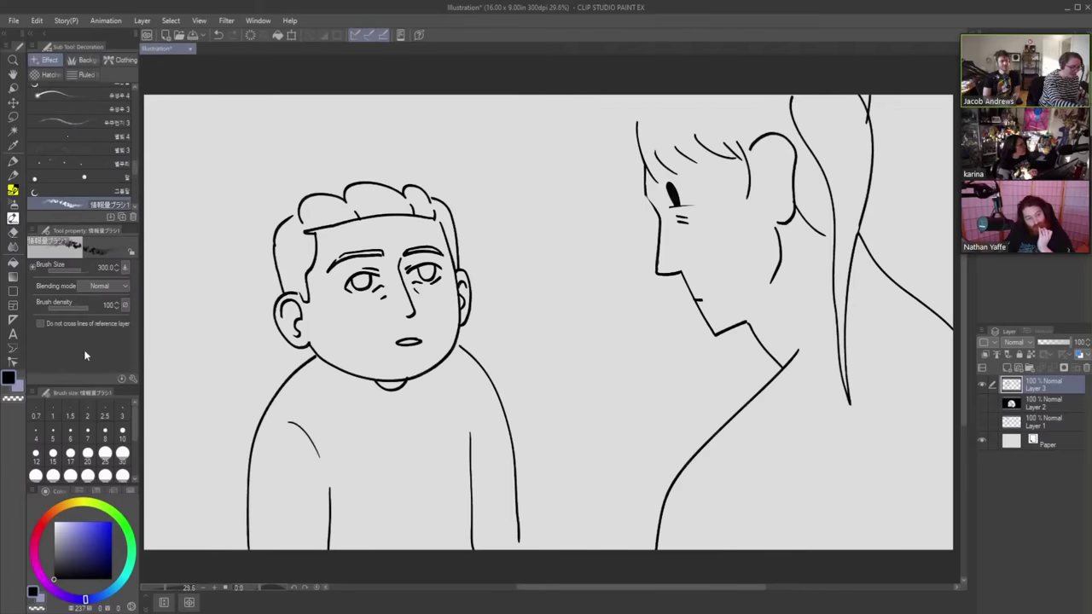
{"action": "left_click", "coordinate": [13, 176]}
{"action": "left_click", "coordinate": [13, 189]}
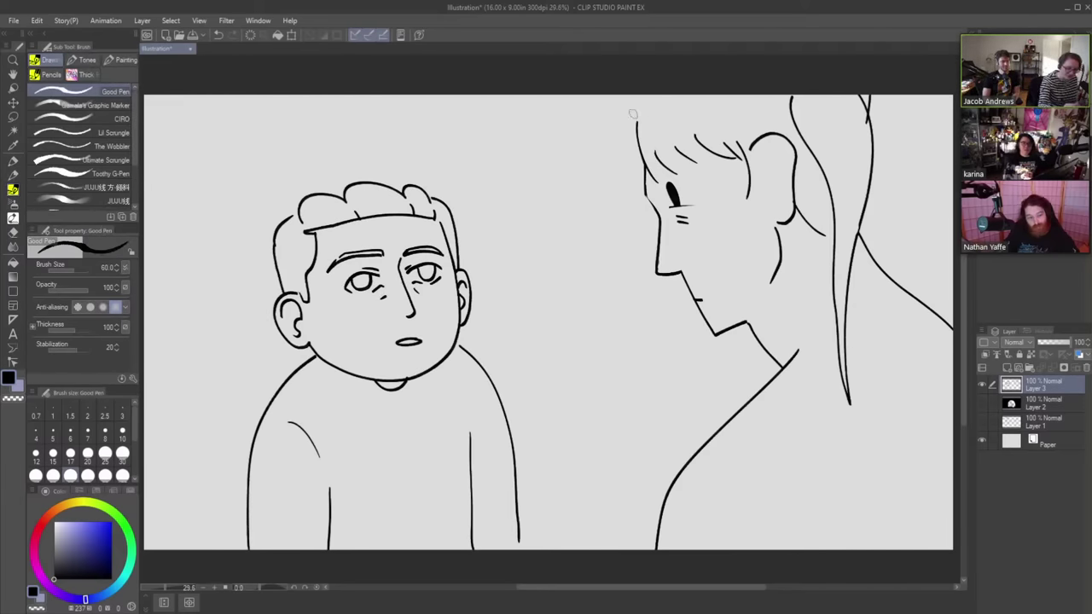
{"action": "left_click_drag", "start_coordinate": [620, 99], "coordinate": [621, 189]}
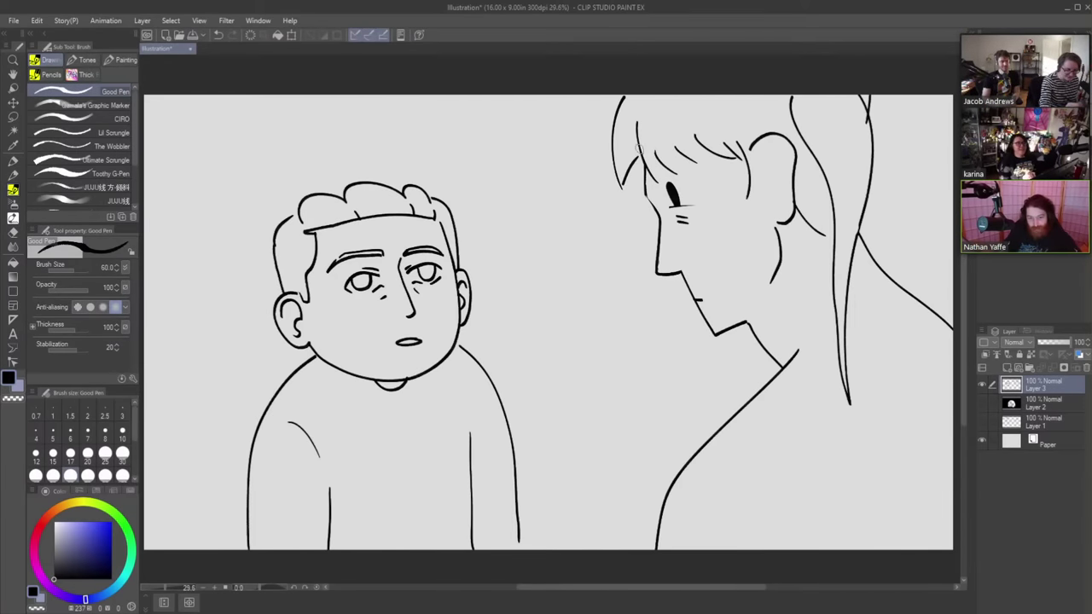
- Add inner-ear lines and a round earring, and replace the mouth dash with a longer line and a crease at its corner
{"action": "left_click_drag", "start_coordinate": [778, 148], "coordinate": [771, 179]}
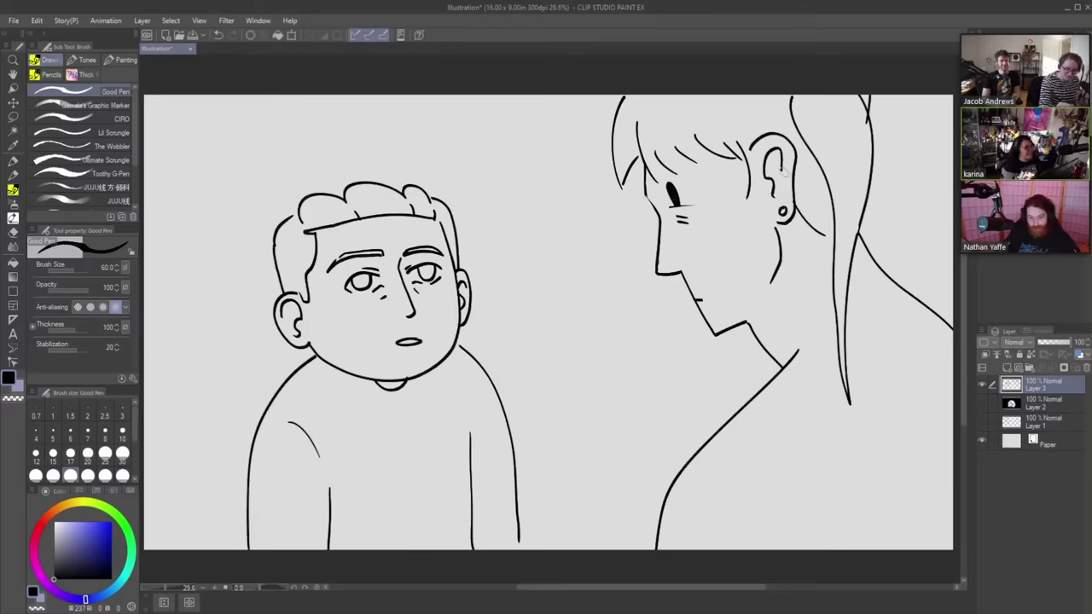
{"action": "key", "text": "e"}
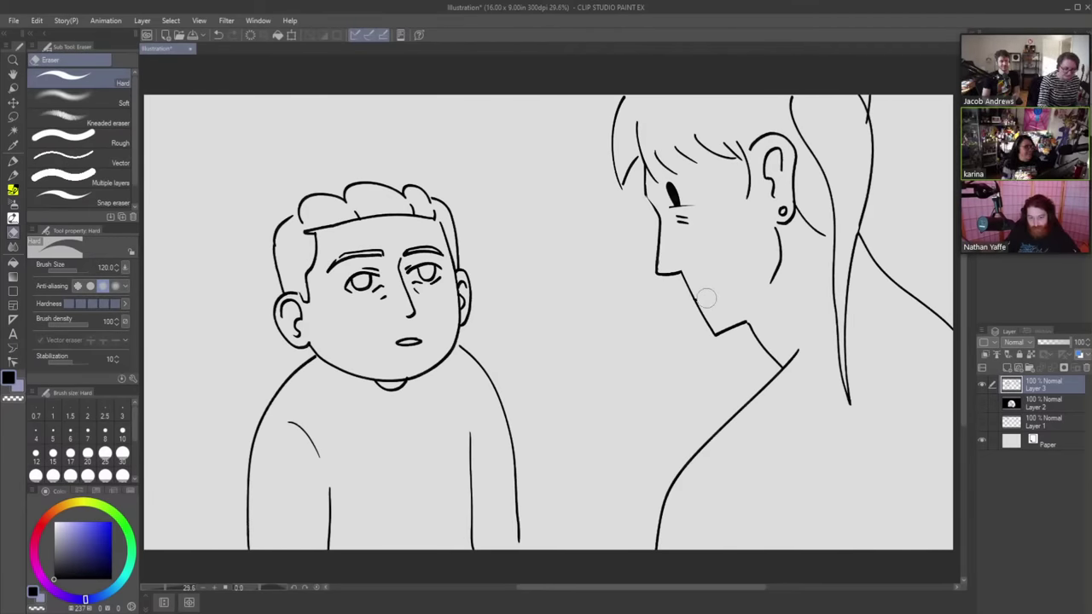
{"action": "key", "text": "p"}
{"action": "left_click_drag", "start_coordinate": [693, 298], "coordinate": [730, 300]}
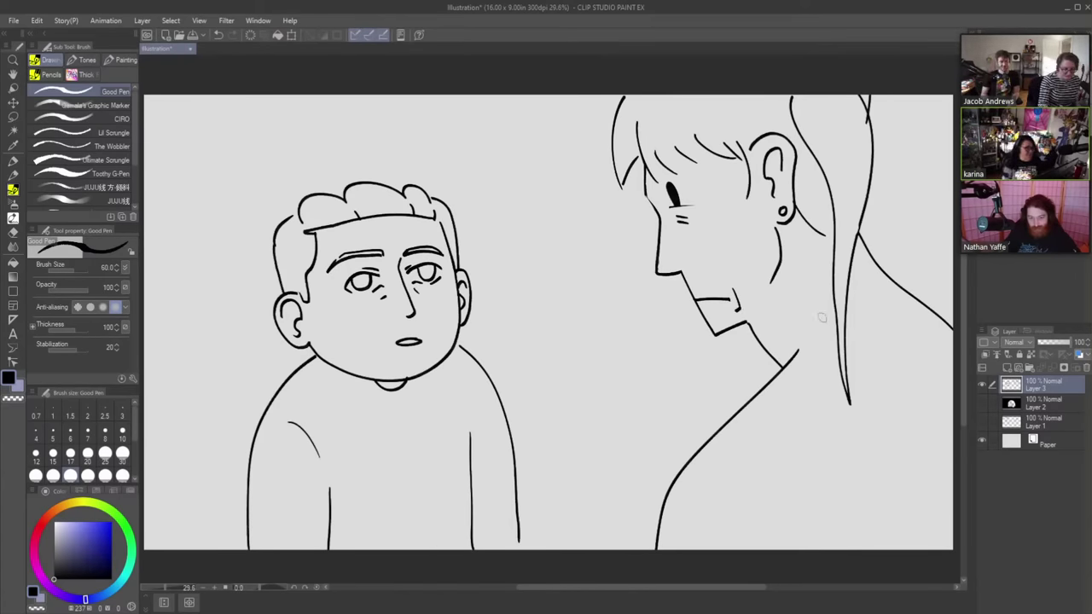
- Draw a curved collar line across the base of the large figure's neck, broken where the ponytail hangs
{"action": "mouse_move", "coordinate": [770, 375]}
{"action": "left_mouse_down"}
{"action": "mouse_move", "coordinate": [833, 324]}
{"action": "mouse_move", "coordinate": [936, 312]}
{"action": "left_mouse_up"}
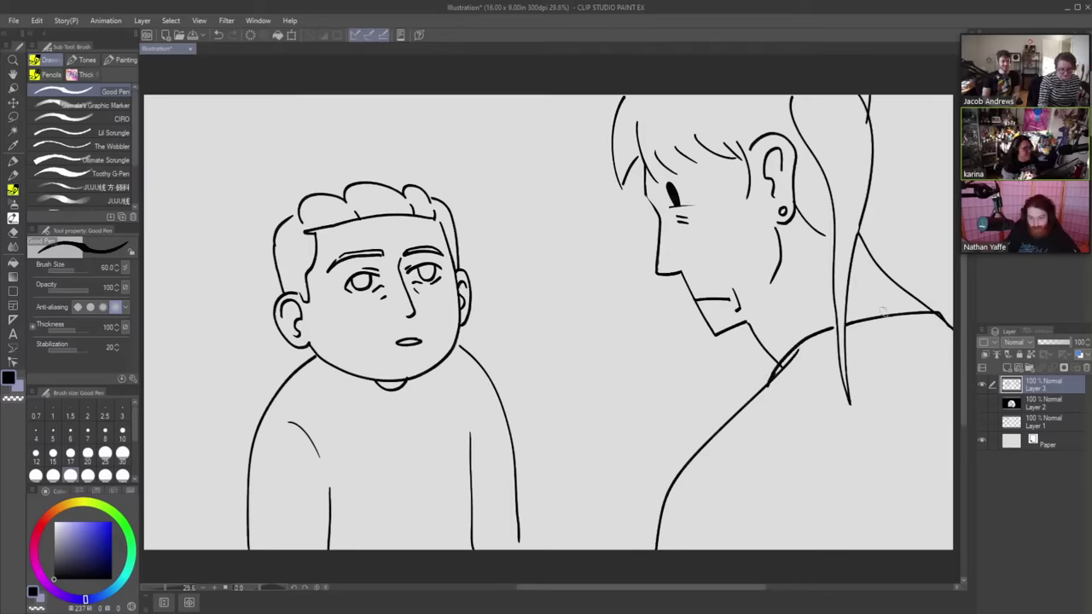
{"action": "key", "text": "g"}
{"action": "left_click", "coordinate": [894, 409]}
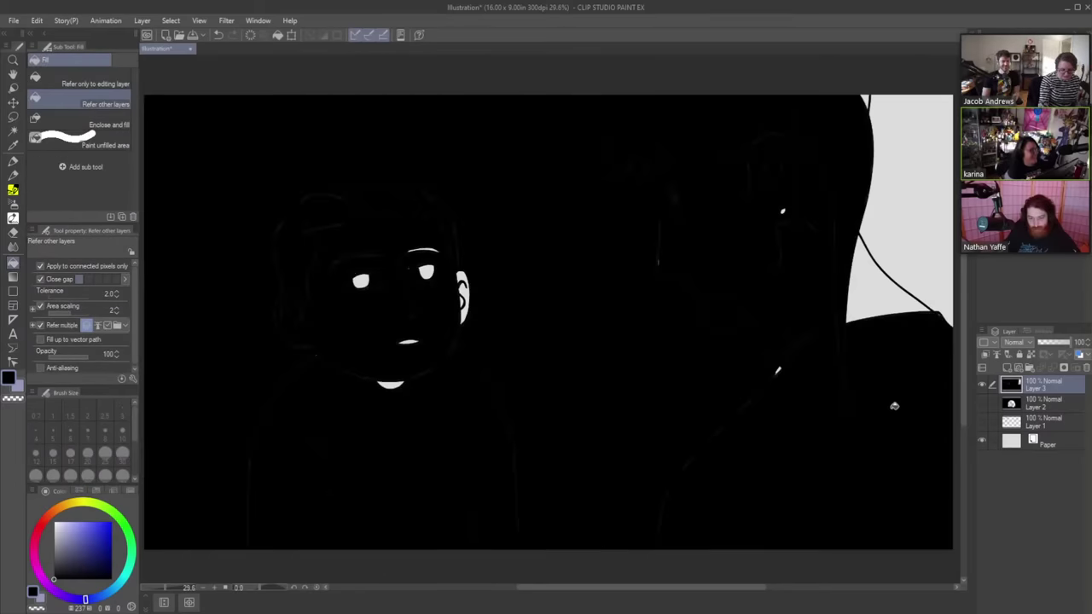
{"action": "key", "text": "ctrl+z"}
- Close the gap in the collar line at the ponytail and fill the large figure's clothing solid black
{"action": "key", "text": "p"}
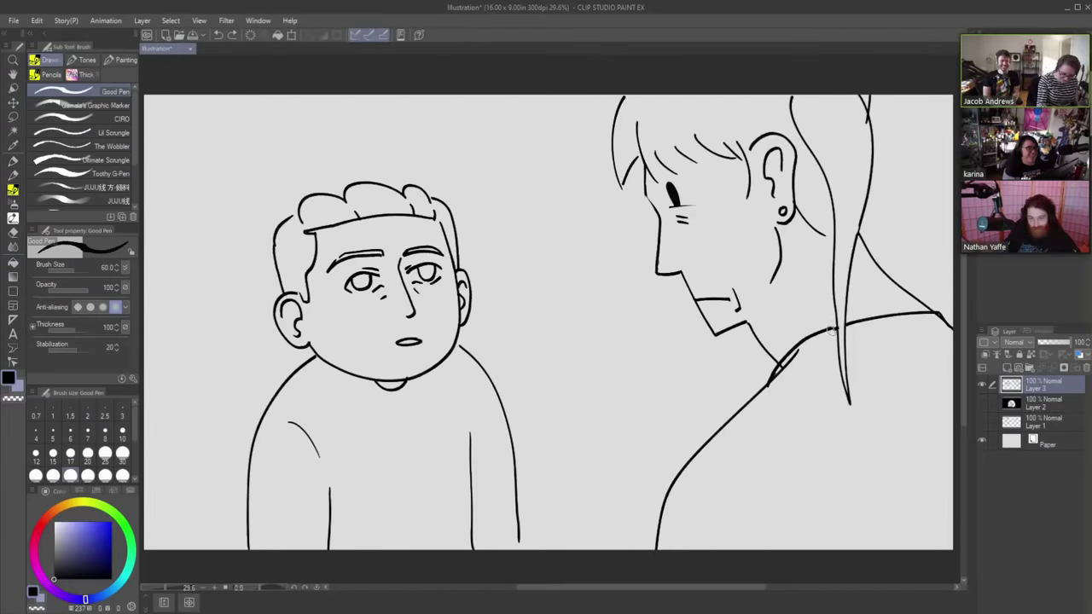
{"action": "key", "text": "g"}
{"action": "left_click", "coordinate": [791, 359]}
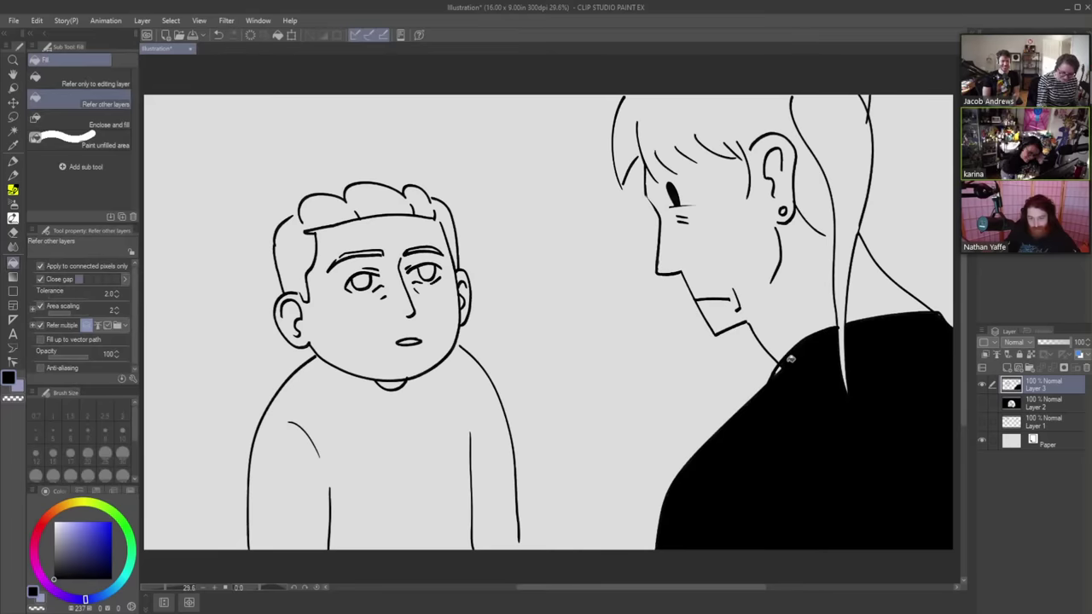
- Widen and lengthen the ponytail by erasing into the black clothing, and redraw its back edge down to the collar
{"action": "key", "text": "e"}
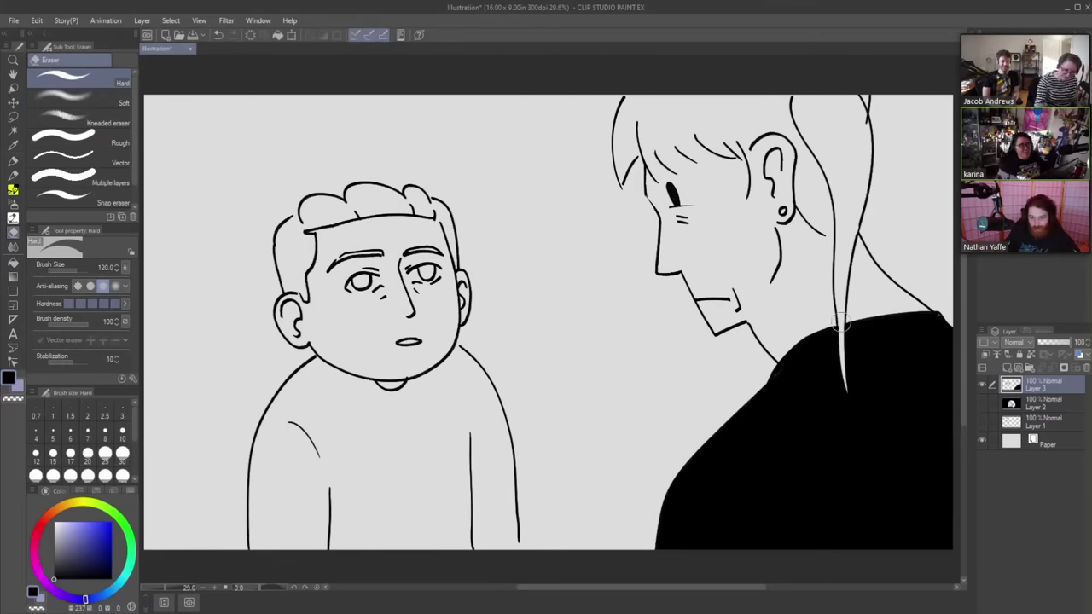
{"action": "mouse_move", "coordinate": [862, 177]}
{"action": "left_mouse_down"}
{"action": "mouse_move", "coordinate": [848, 348]}
{"action": "mouse_move", "coordinate": [860, 441]}
{"action": "left_mouse_up"}
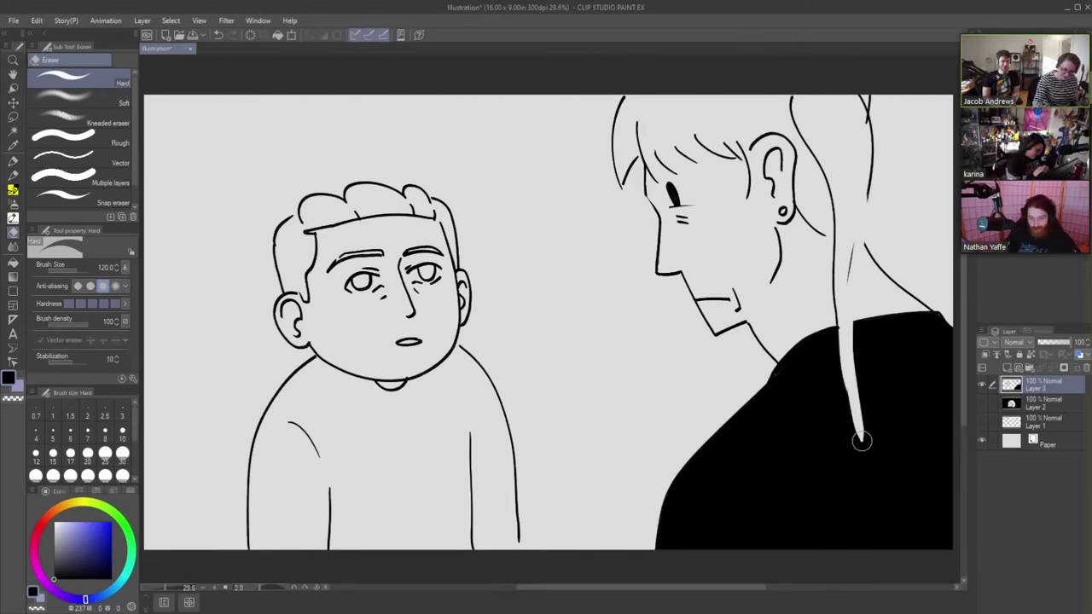
{"action": "key", "text": "p"}
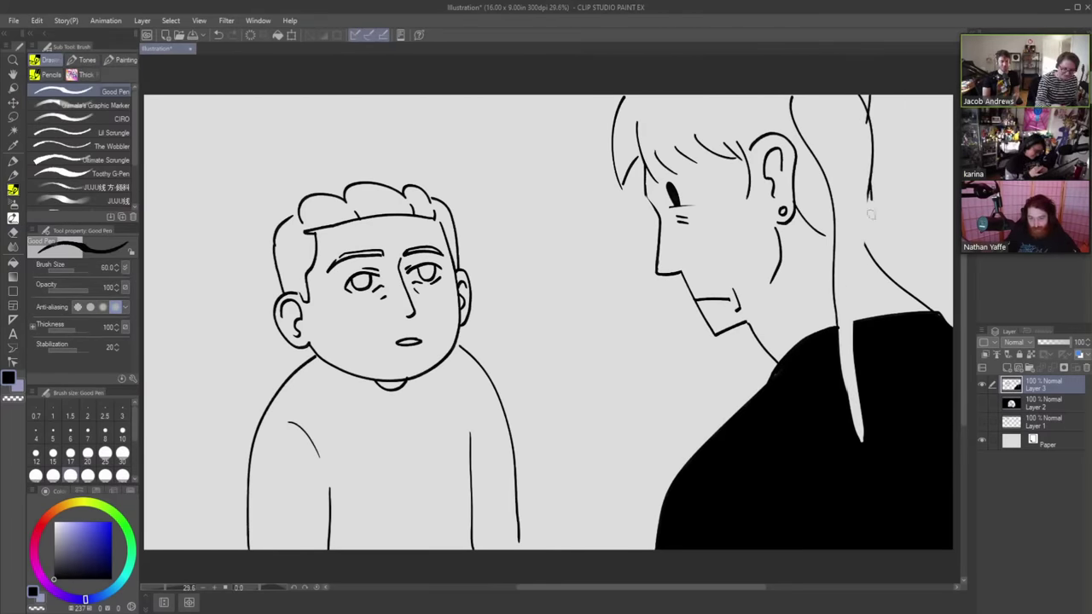
{"action": "left_click_drag", "start_coordinate": [870, 201], "coordinate": [862, 321]}
{"action": "key", "text": "e"}
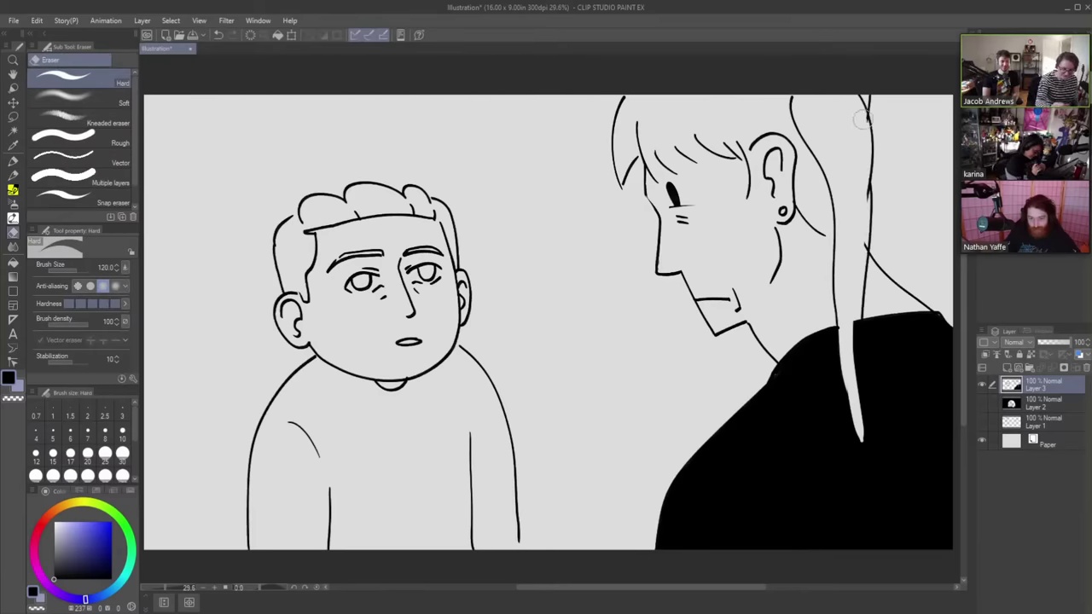
{"action": "left_click_drag", "start_coordinate": [862, 120], "coordinate": [857, 256]}
{"action": "mouse_move", "coordinate": [865, 141]}
{"action": "left_mouse_down"}
{"action": "mouse_move", "coordinate": [852, 320]}
{"action": "mouse_move", "coordinate": [855, 280]}
{"action": "mouse_move", "coordinate": [848, 471]}
{"action": "left_mouse_up"}
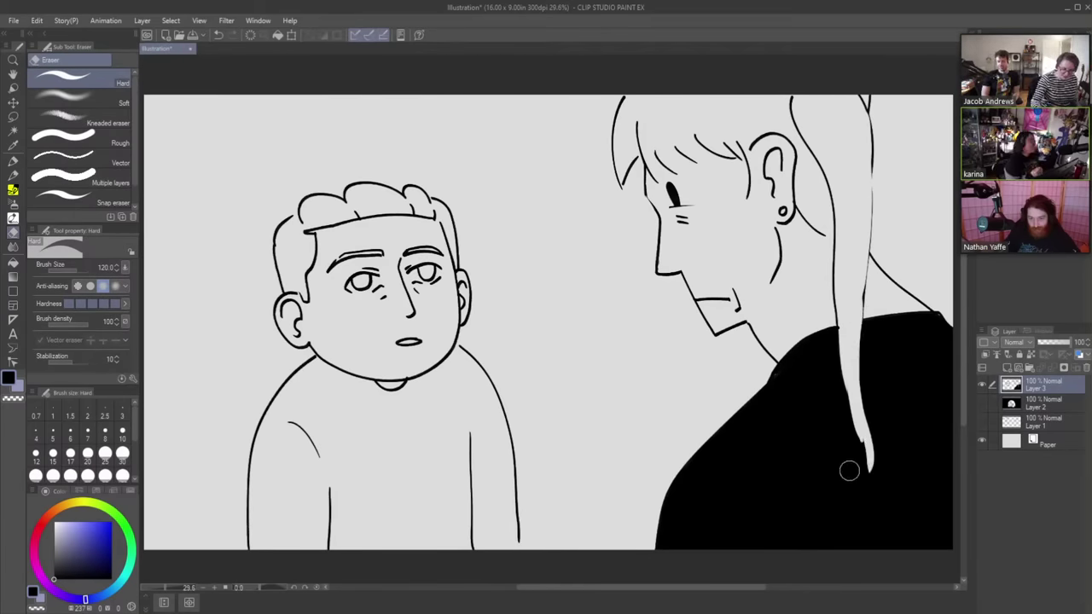
- Clean up the tapered tip of the profile character's long hair strand where it overlaps the black shoulder, redrawing its edge
{"action": "left_click_drag", "start_coordinate": [862, 424], "coordinate": [870, 467]}
{"action": "left_click_drag", "start_coordinate": [841, 311], "coordinate": [842, 361]}
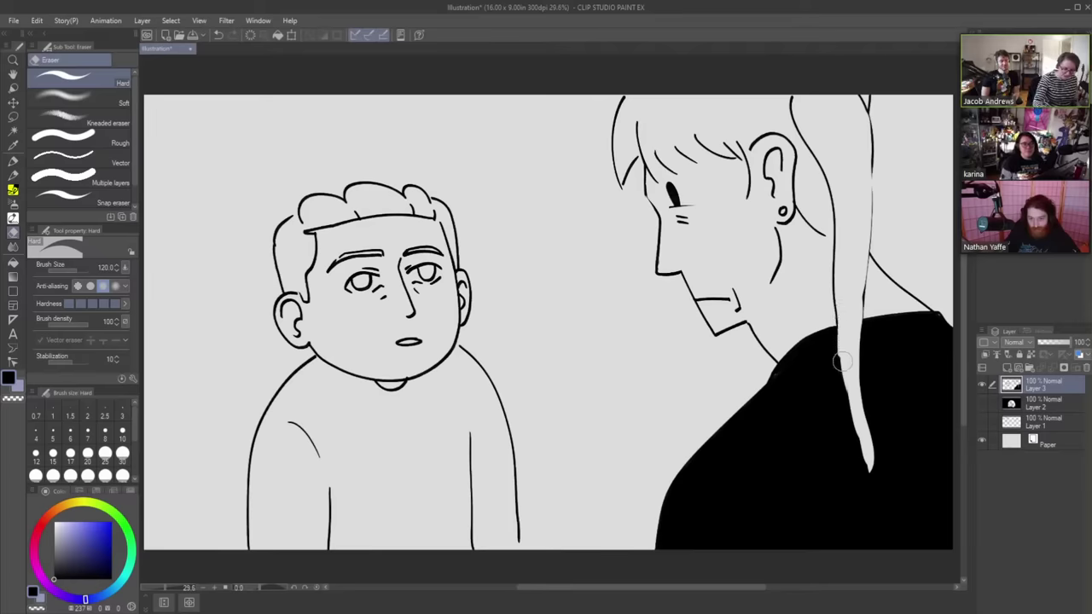
{"action": "key", "text": "p"}
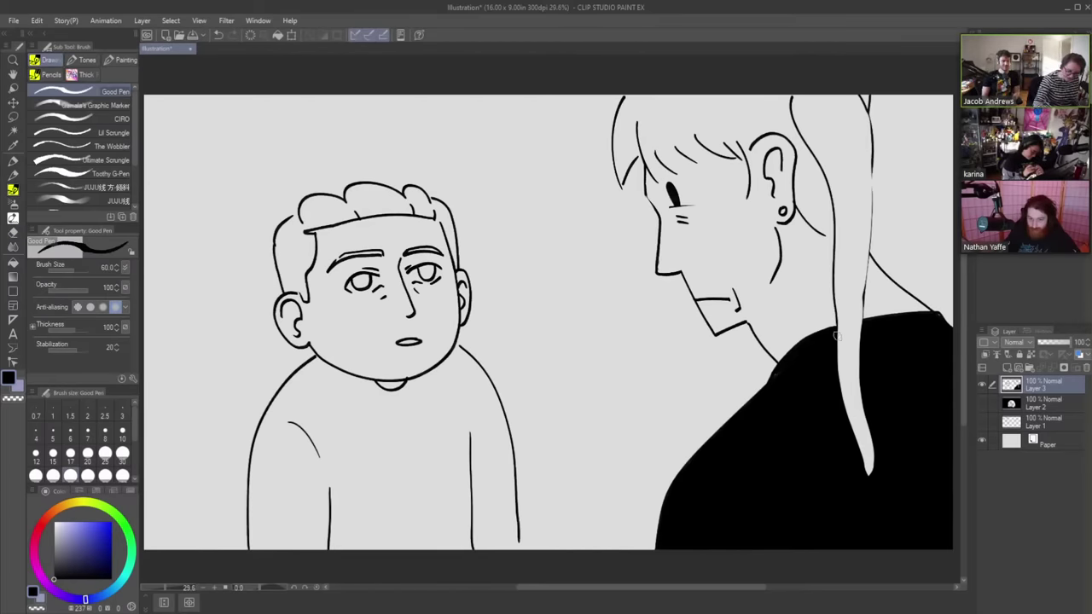
{"action": "left_click_drag", "start_coordinate": [844, 414], "coordinate": [866, 473]}
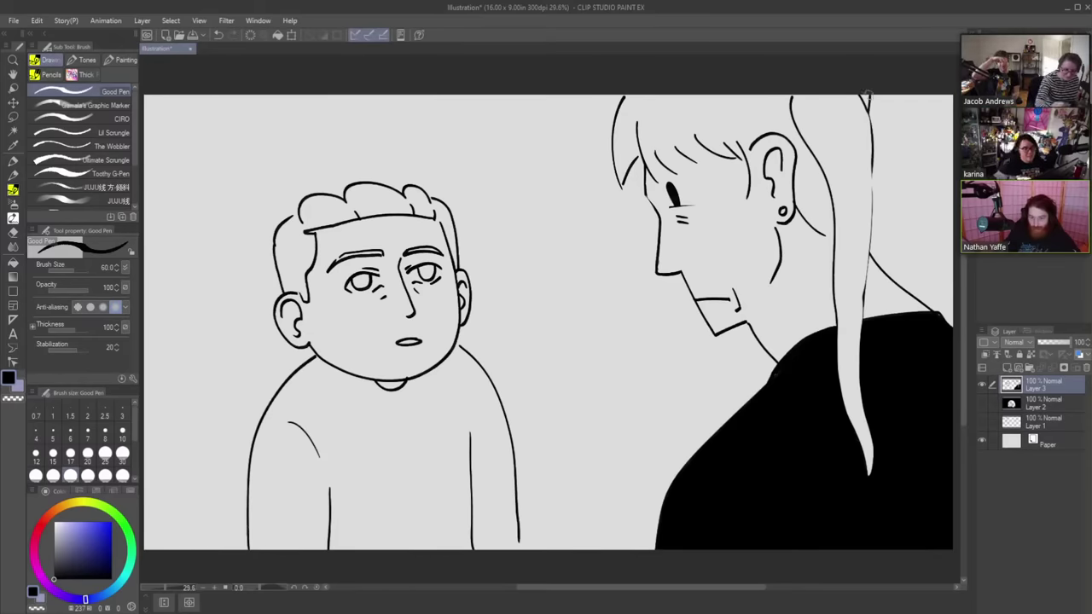
- Redraw the back edge of the ponytail as a wider curve down to the shoulder and erase the old inner line
{"action": "mouse_move", "coordinate": [872, 96]}
{"action": "left_mouse_down"}
{"action": "mouse_move", "coordinate": [889, 134]}
{"action": "mouse_move", "coordinate": [887, 196]}
{"action": "mouse_move", "coordinate": [864, 328]}
{"action": "left_mouse_up"}
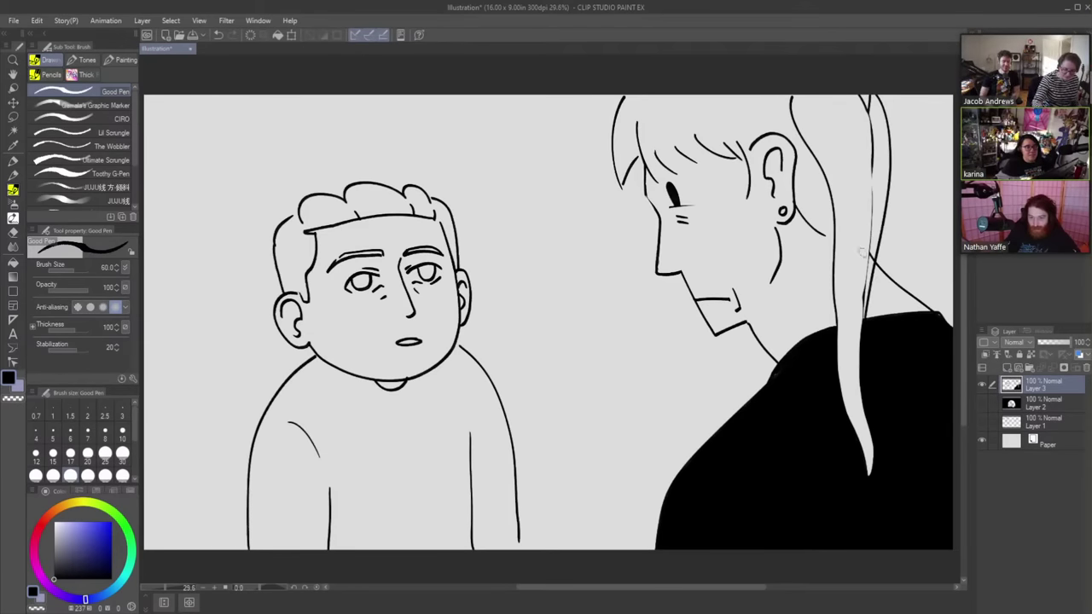
{"action": "key", "text": "e"}
{"action": "mouse_move", "coordinate": [854, 93]}
{"action": "left_mouse_down"}
{"action": "mouse_move", "coordinate": [870, 111]}
{"action": "mouse_move", "coordinate": [861, 310]}
{"action": "left_mouse_up"}
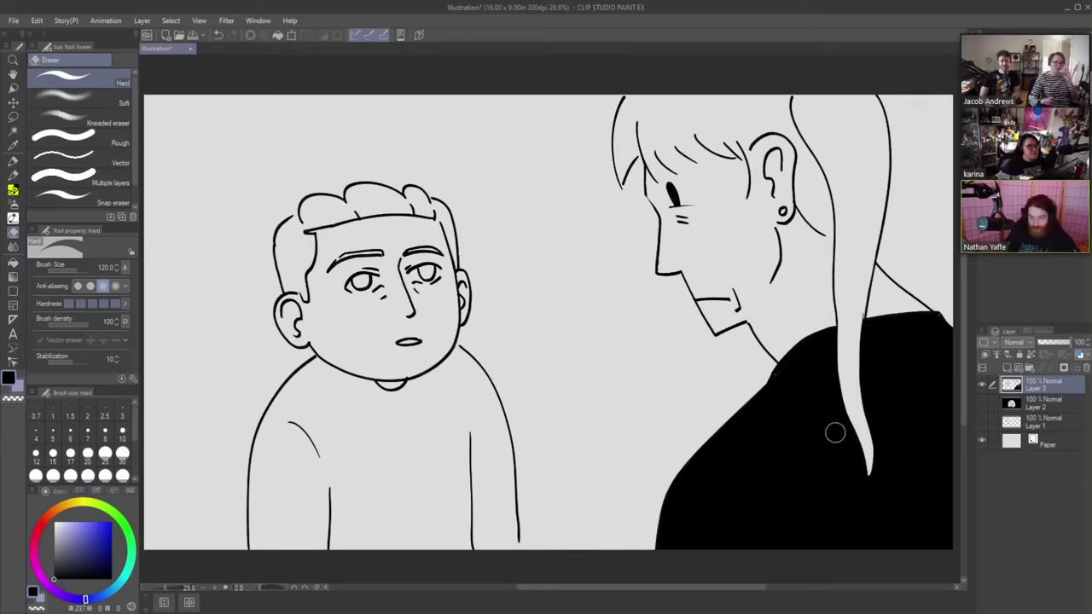
- Draw a double diagonal ledge line from the boy's arm to the black shoulder, trim the overlapping arm line, and sketch a flower below it
{"action": "key", "text": "p"}
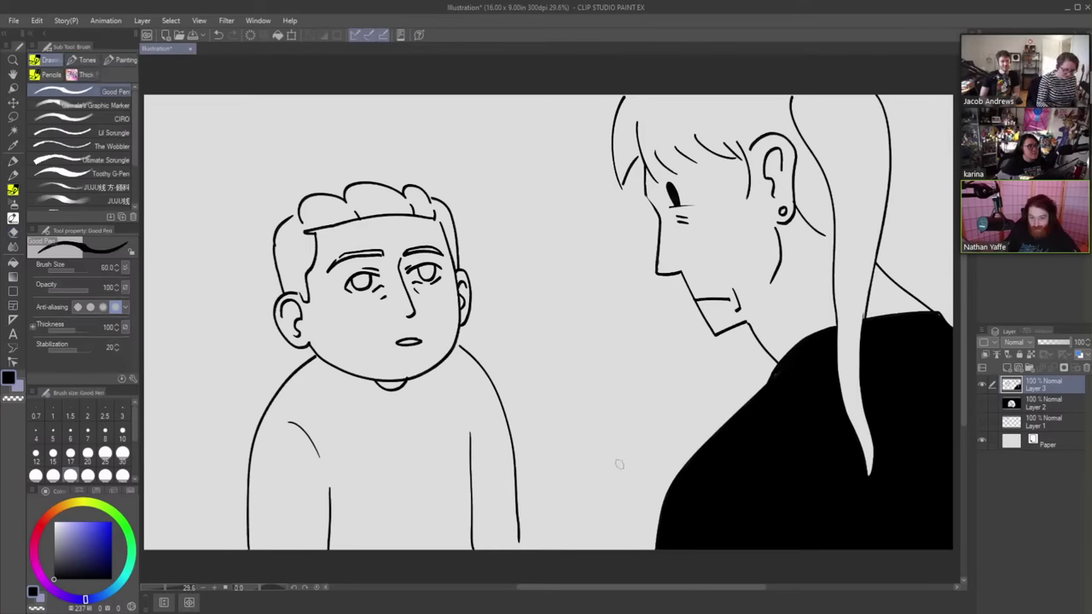
{"action": "left_click_drag", "start_coordinate": [709, 443], "coordinate": [482, 543]}
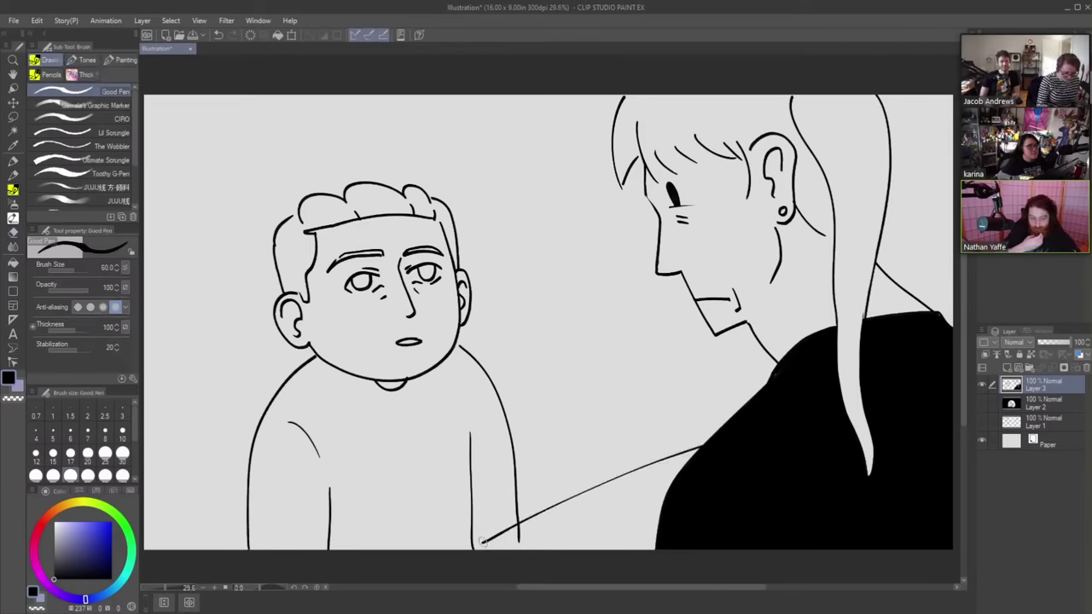
{"action": "key", "text": "e"}
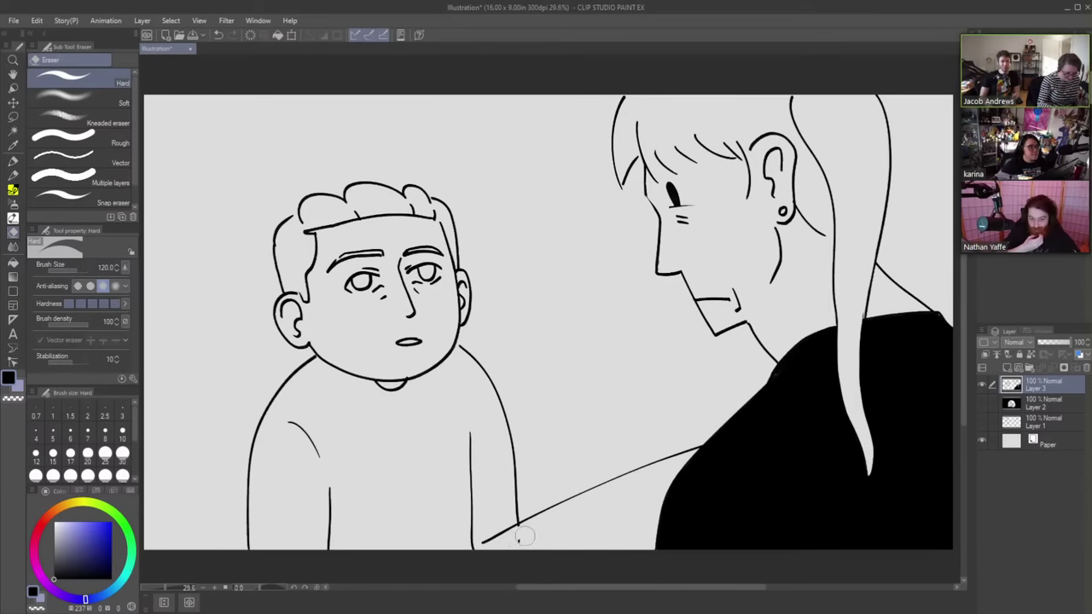
{"action": "key", "text": "p"}
{"action": "mouse_move", "coordinate": [499, 539]}
{"action": "left_mouse_down"}
{"action": "mouse_move", "coordinate": [718, 453]}
{"action": "mouse_move", "coordinate": [483, 544]}
{"action": "left_mouse_up"}
{"action": "key", "text": "ctrl+z"}
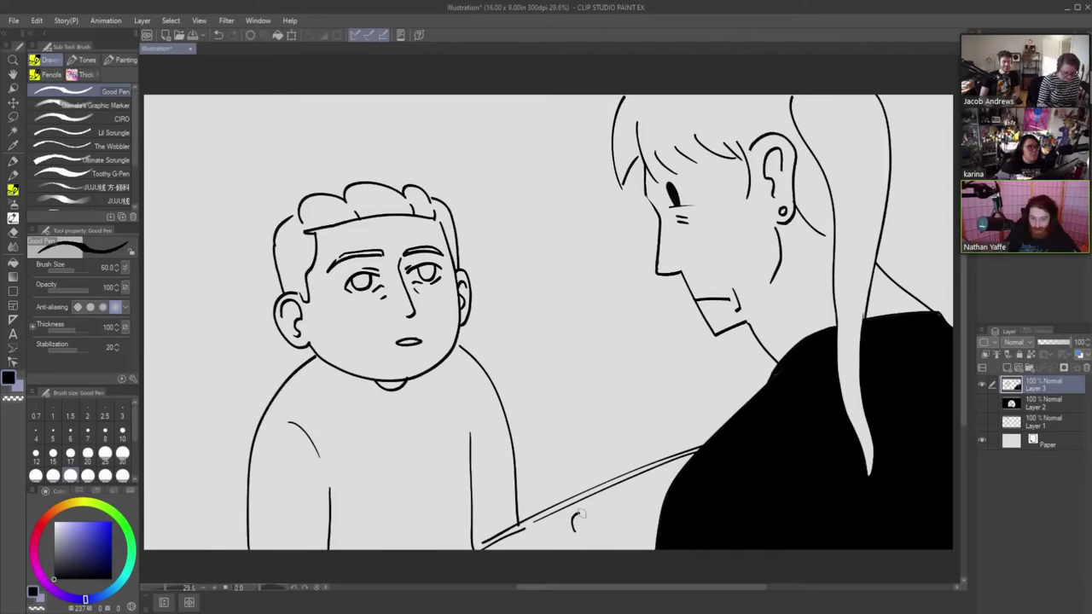
{"action": "mouse_move", "coordinate": [580, 514]}
{"action": "left_mouse_down"}
{"action": "mouse_move", "coordinate": [607, 507]}
{"action": "mouse_move", "coordinate": [606, 532]}
{"action": "mouse_move", "coordinate": [627, 523]}
{"action": "mouse_move", "coordinate": [630, 557]}
{"action": "mouse_move", "coordinate": [564, 534]}
{"action": "mouse_move", "coordinate": [566, 552]}
{"action": "mouse_move", "coordinate": [623, 516]}
{"action": "left_mouse_up"}
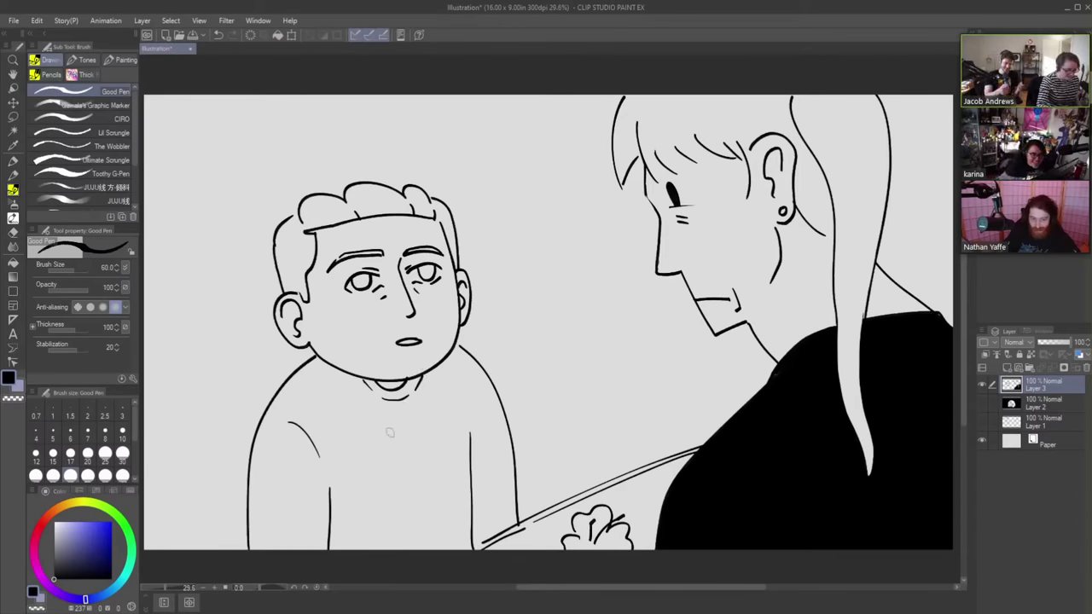
- Draw curved backpack straps over both of the boy's shoulders and down his chest
{"action": "mouse_move", "coordinate": [297, 369]}
{"action": "left_mouse_down"}
{"action": "mouse_move", "coordinate": [336, 439]}
{"action": "mouse_move", "coordinate": [332, 533]}
{"action": "left_mouse_up"}
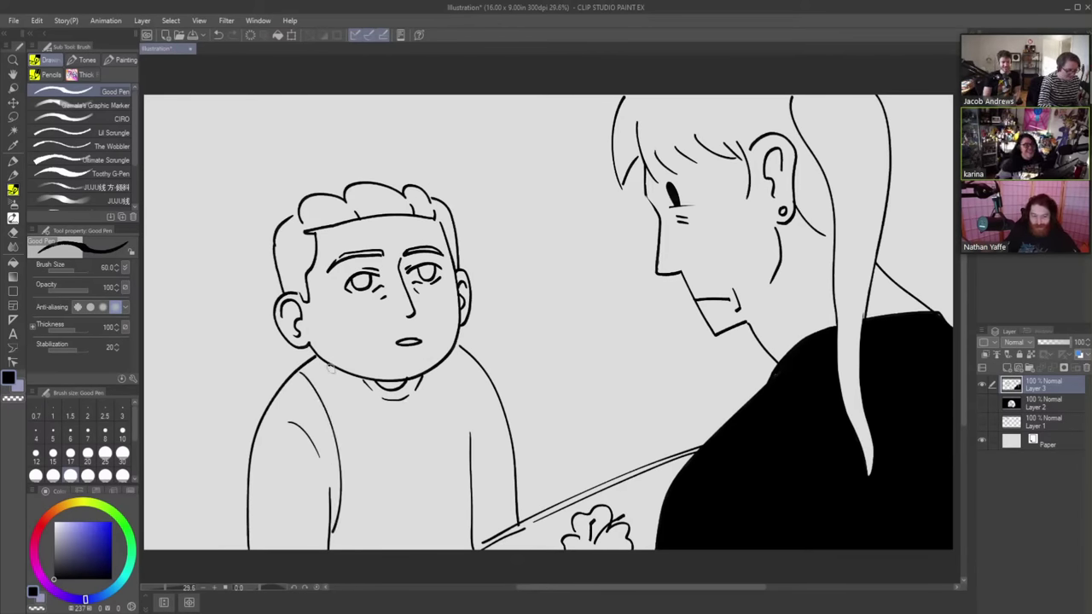
{"action": "mouse_move", "coordinate": [328, 364]}
{"action": "left_mouse_down"}
{"action": "mouse_move", "coordinate": [359, 468]}
{"action": "mouse_move", "coordinate": [336, 527]}
{"action": "left_mouse_up"}
{"action": "mouse_move", "coordinate": [459, 354]}
{"action": "left_mouse_down"}
{"action": "mouse_move", "coordinate": [468, 495]}
{"action": "mouse_move", "coordinate": [480, 443]}
{"action": "mouse_move", "coordinate": [473, 495]}
{"action": "left_mouse_up"}
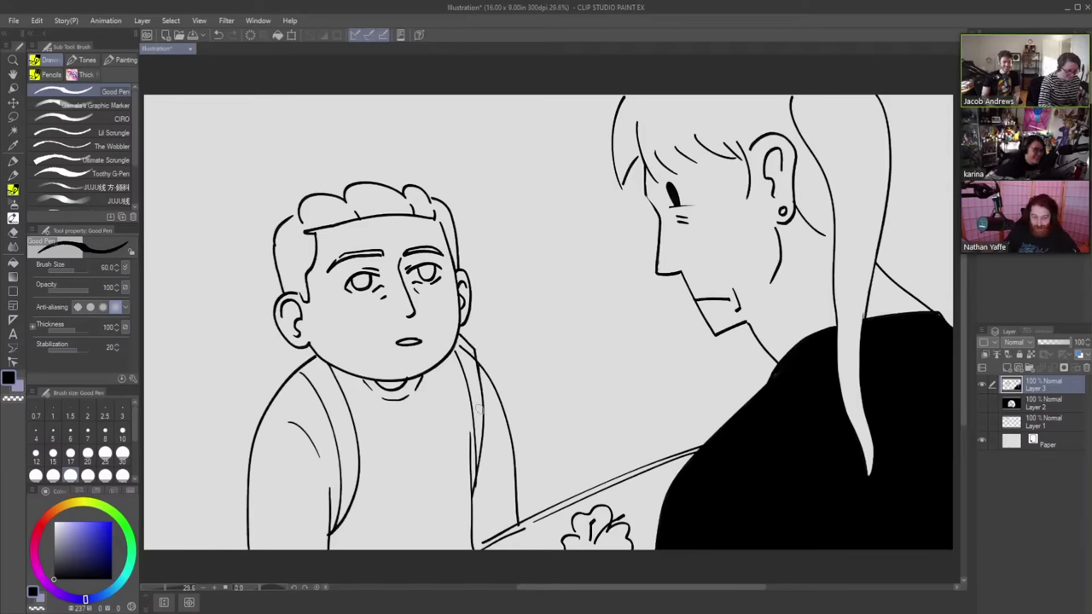
- Erase the boy's shoulder line beside his neck and draw a double curved backpack outline behind that shoulder and arm
{"action": "key", "text": "e"}
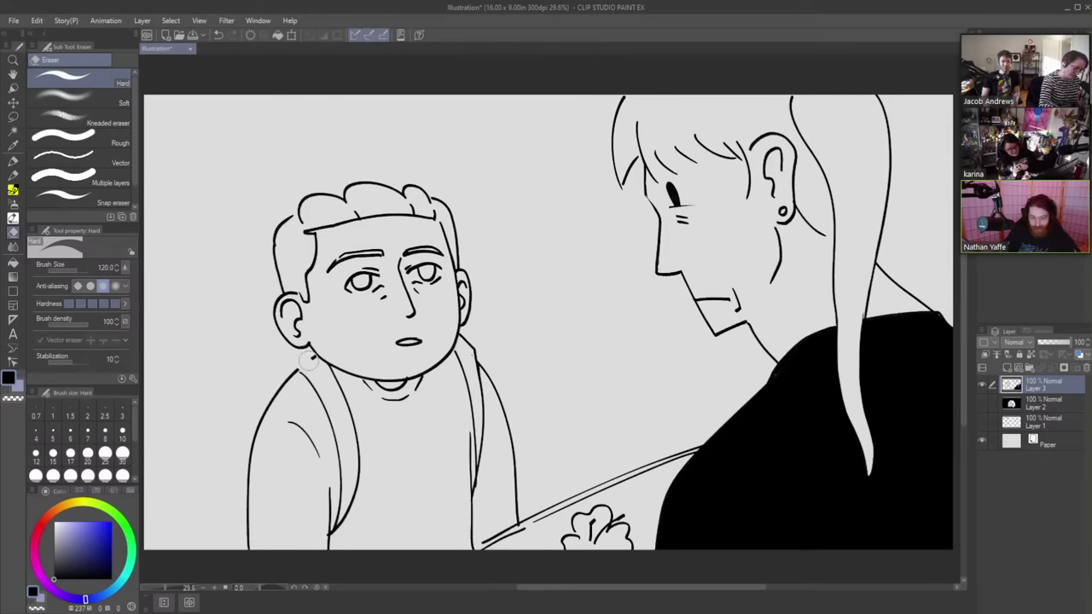
{"action": "key", "text": "p"}
{"action": "left_click_drag", "start_coordinate": [284, 375], "coordinate": [300, 361]}
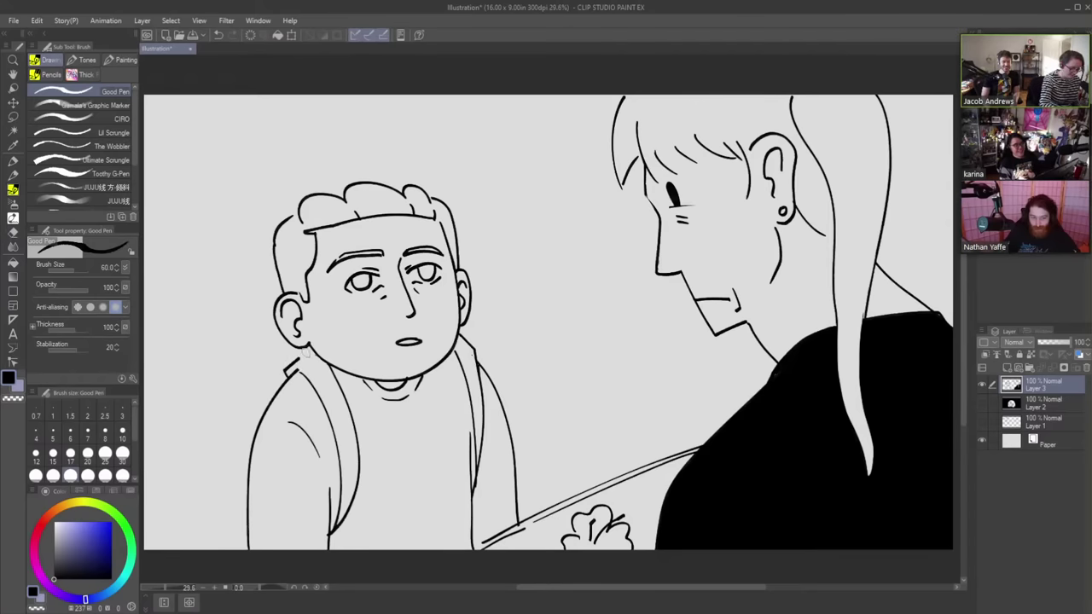
{"action": "mouse_move", "coordinate": [256, 423]}
{"action": "left_mouse_down"}
{"action": "mouse_move", "coordinate": [268, 368]}
{"action": "mouse_move", "coordinate": [286, 348]}
{"action": "mouse_move", "coordinate": [243, 503]}
{"action": "mouse_move", "coordinate": [247, 549]}
{"action": "left_mouse_up"}
{"action": "key", "text": "ctrl+z"}
{"action": "key", "text": "ctrl+z"}
{"action": "mouse_move", "coordinate": [292, 345]}
{"action": "left_mouse_down"}
{"action": "mouse_move", "coordinate": [222, 525]}
{"action": "mouse_move", "coordinate": [224, 549]}
{"action": "left_mouse_up"}
{"action": "mouse_move", "coordinate": [228, 511]}
{"action": "left_mouse_down"}
{"action": "mouse_move", "coordinate": [241, 402]}
{"action": "mouse_move", "coordinate": [310, 347]}
{"action": "left_mouse_up"}
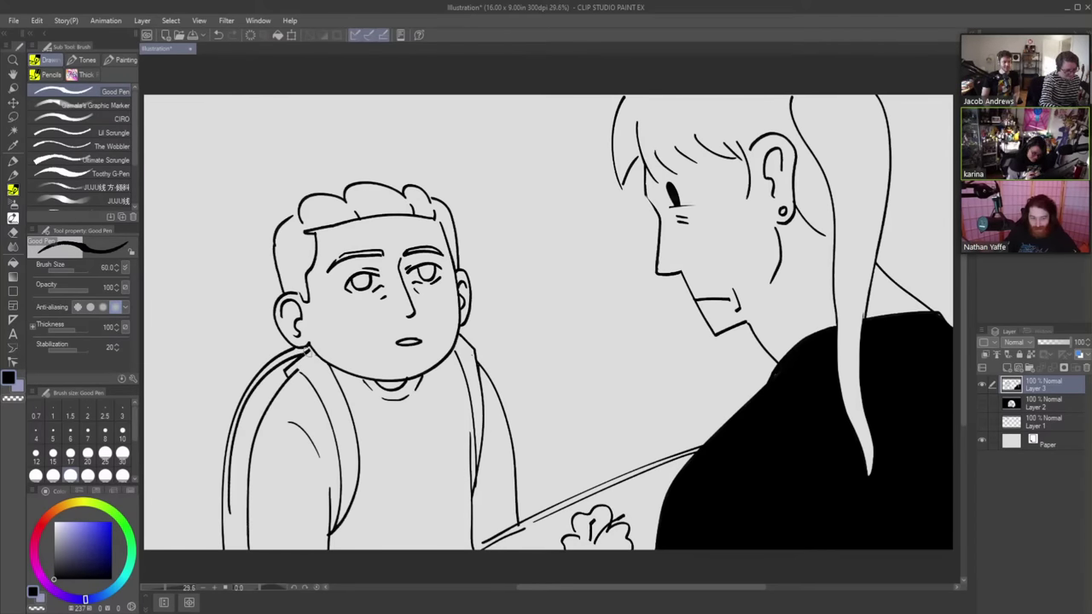
- Draw a double diagonal line from the boy's ear to the black shoulder and fill the lower ledge with more flowers and foliage
{"action": "left_click_drag", "start_coordinate": [533, 322], "coordinate": [750, 402]}
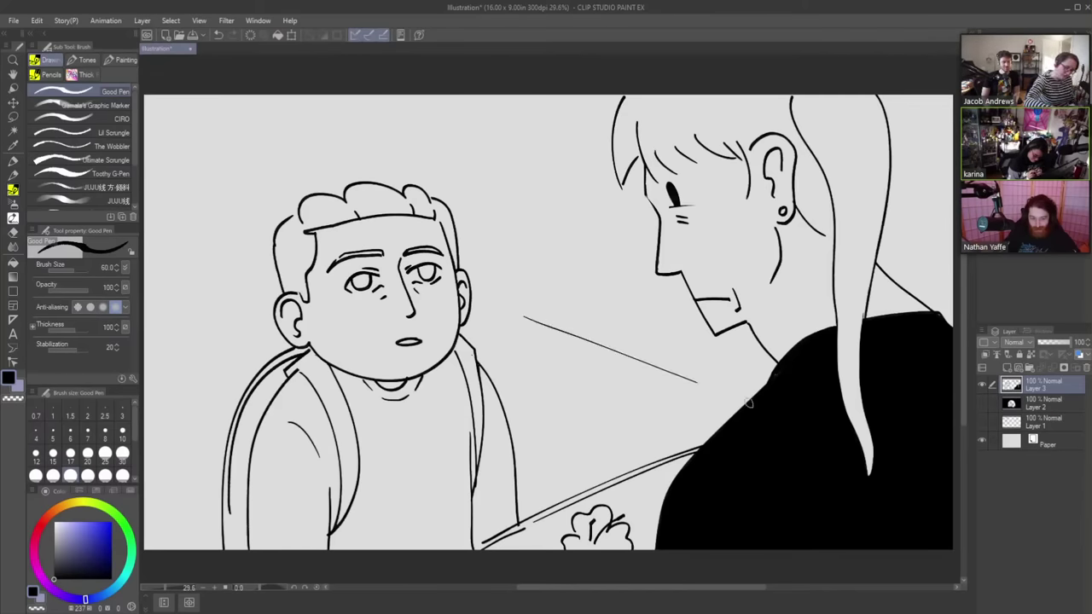
{"action": "left_click_drag", "start_coordinate": [512, 328], "coordinate": [735, 415]}
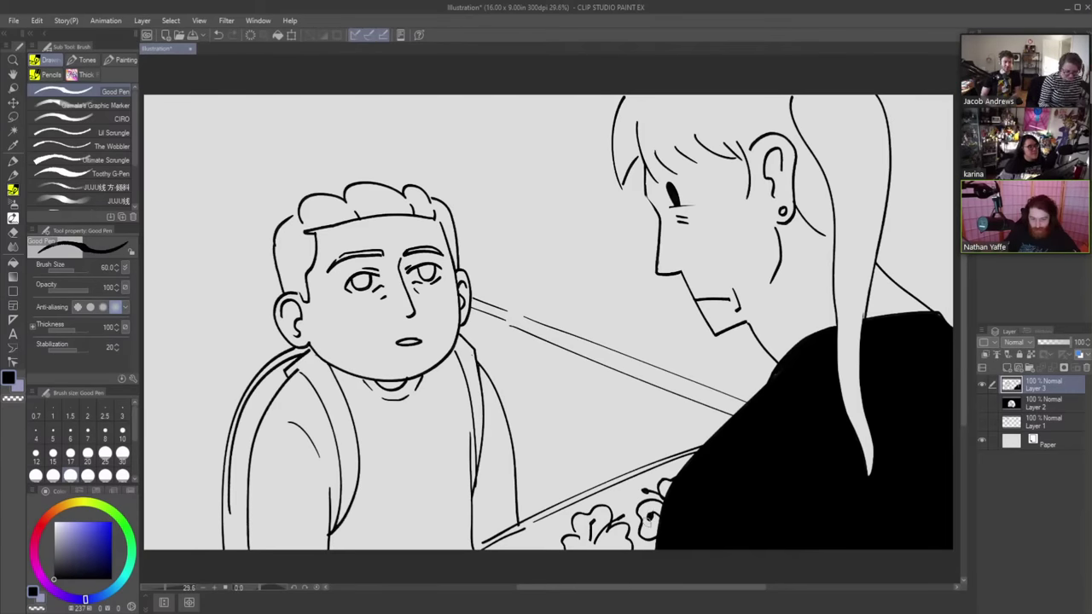
{"action": "left_click_drag", "start_coordinate": [612, 512], "coordinate": [655, 489]}
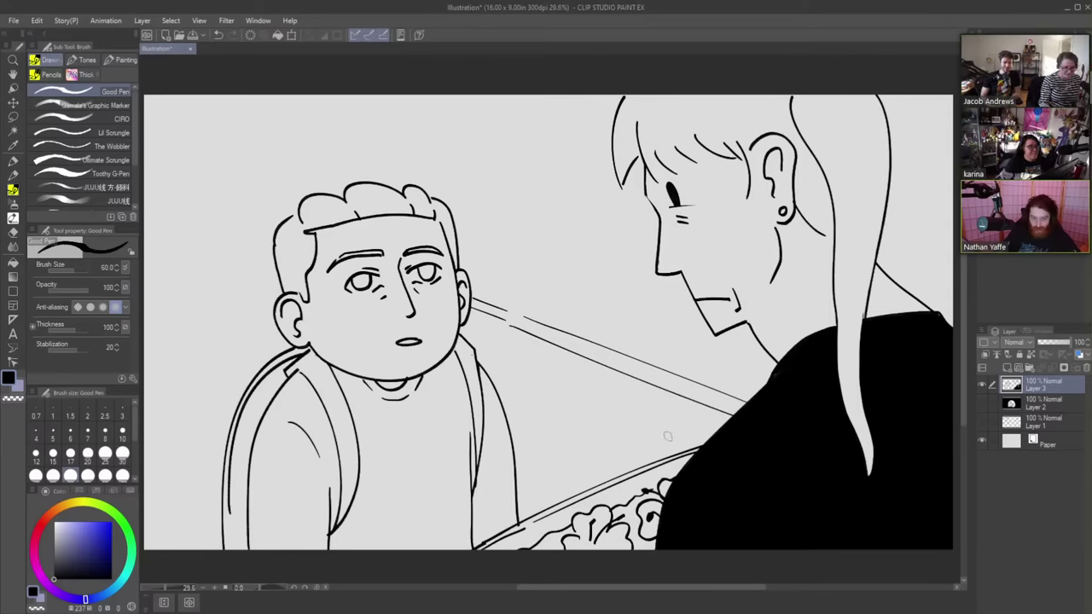
- Erase the hairline strokes in front of the profile character's ear and redraw them as strands sweeping back over it
{"action": "key", "text": "e"}
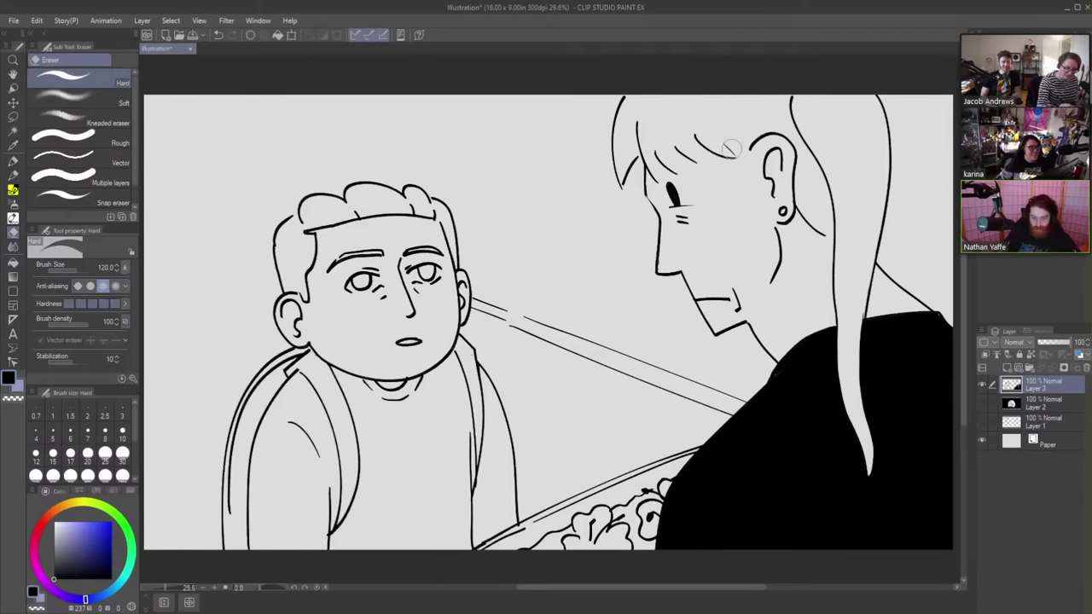
{"action": "key", "text": "p"}
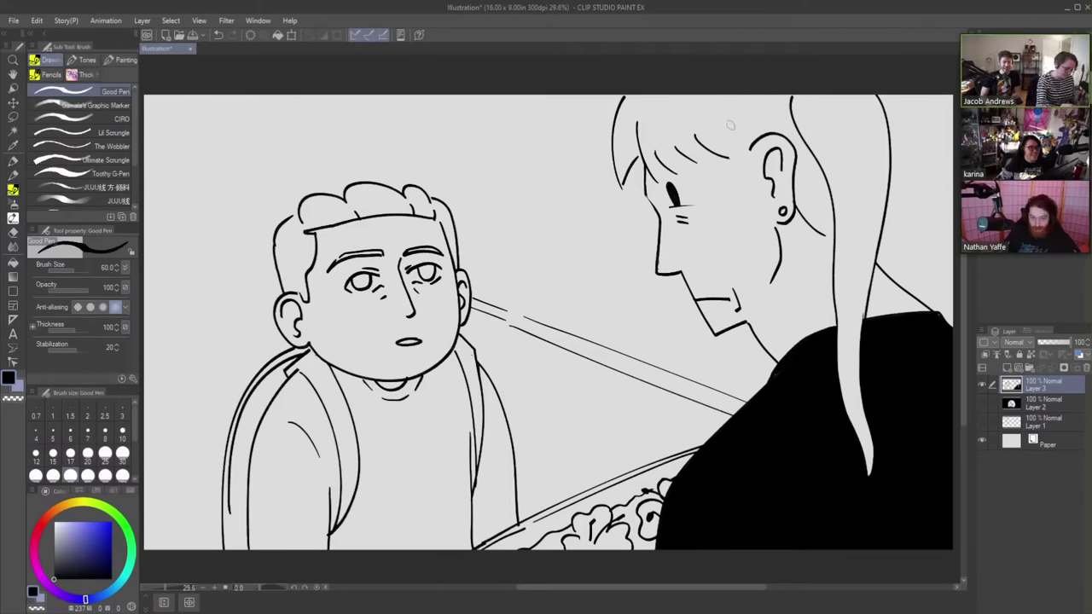
{"action": "left_click_drag", "start_coordinate": [732, 133], "coordinate": [757, 142]}
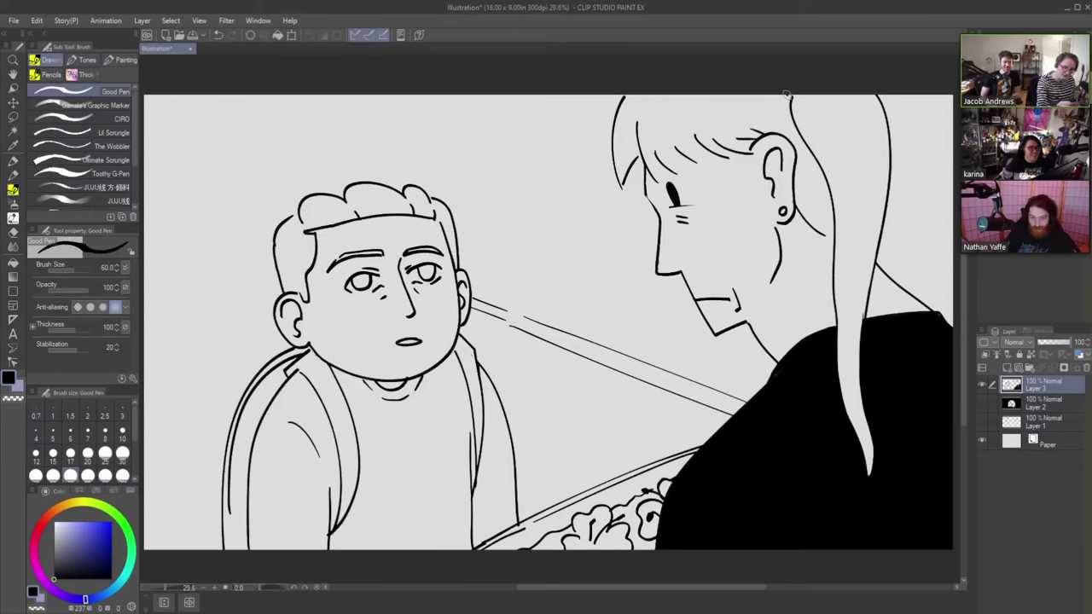
- Draw a thick black hair tie at the base of the ponytail, along the canvas edge
{"action": "left_click_drag", "start_coordinate": [786, 93], "coordinate": [799, 135]}
{"action": "key", "text": "ctrl+z"}
{"action": "mouse_move", "coordinate": [785, 92]}
{"action": "left_mouse_down"}
{"action": "mouse_move", "coordinate": [791, 124]}
{"action": "mouse_move", "coordinate": [793, 96]}
{"action": "left_mouse_up"}
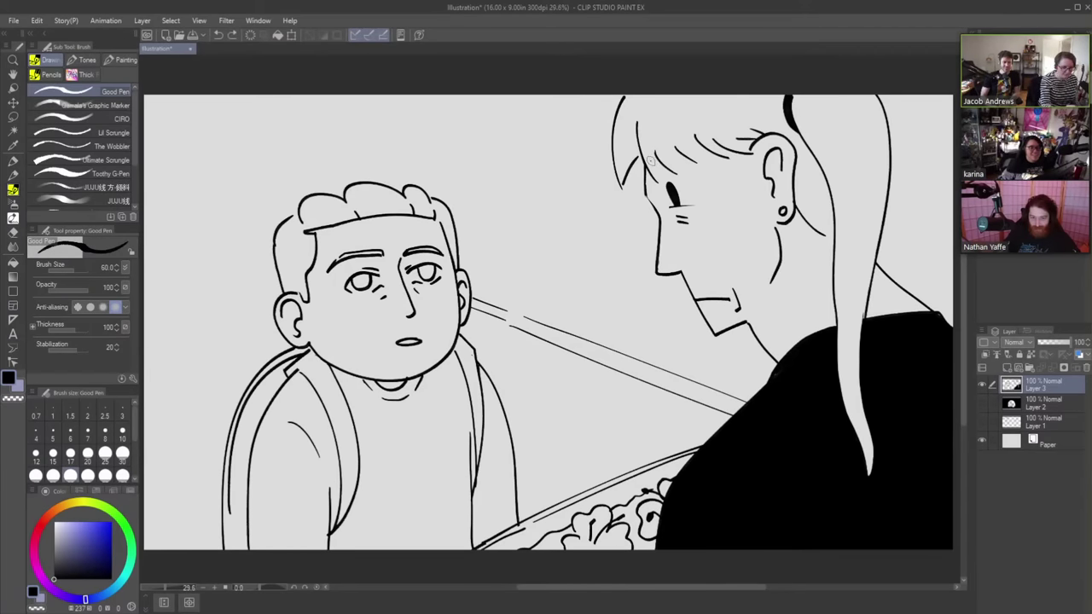
- Draw a short eyebrow beneath the profile character's bangs and erase most of the mouth line, leaving a short stroke
{"action": "mouse_move", "coordinate": [650, 159]}
{"action": "left_mouse_down"}
{"action": "mouse_move", "coordinate": [696, 165]}
{"action": "mouse_move", "coordinate": [729, 142]}
{"action": "mouse_move", "coordinate": [681, 165]}
{"action": "mouse_move", "coordinate": [732, 158]}
{"action": "left_mouse_up"}
{"action": "key", "text": "ctrl+z"}
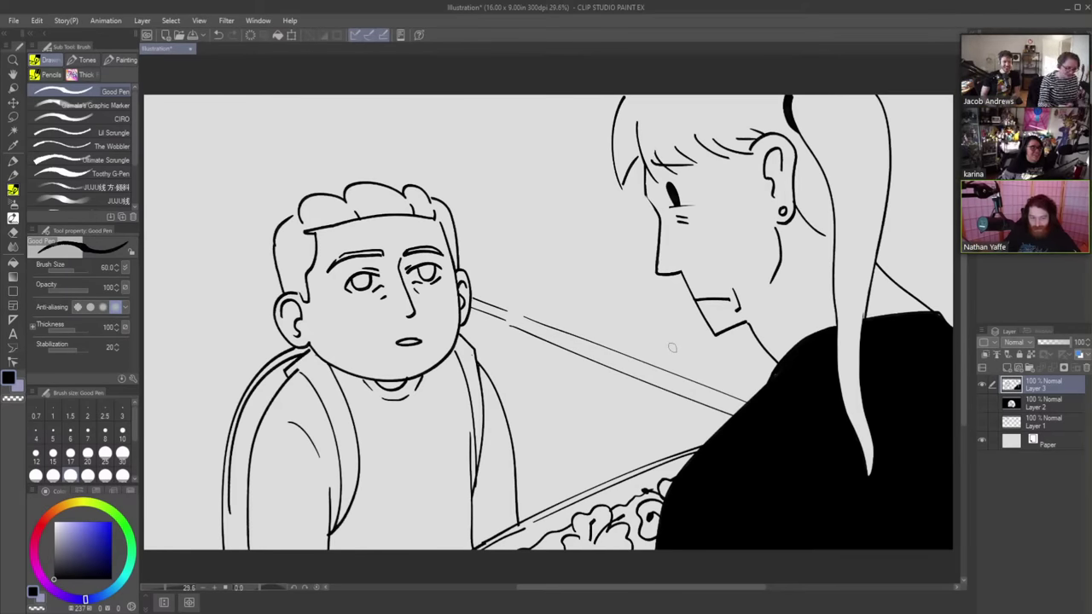
{"action": "key", "text": "e"}
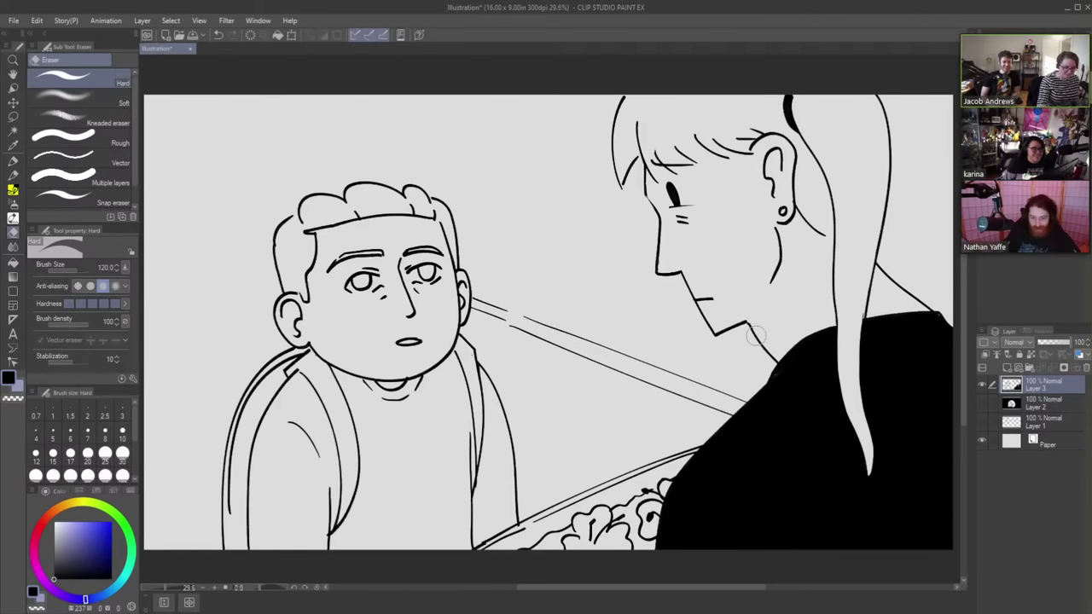
- Draw three vertical panel lines on the background wall between the two diagonal ledges
{"action": "key", "text": "p"}
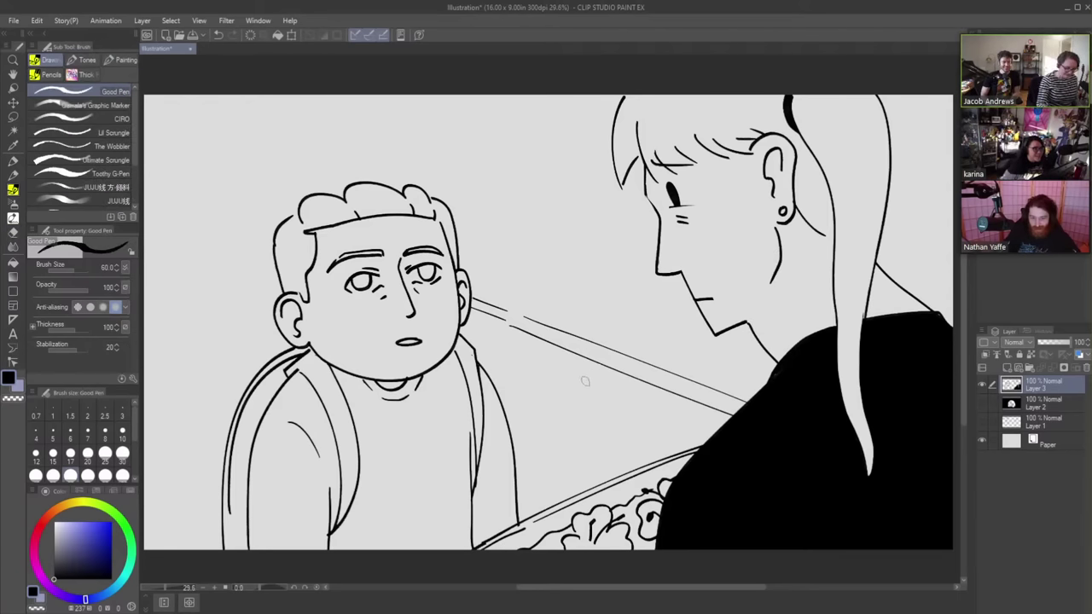
{"action": "left_click_drag", "start_coordinate": [586, 362], "coordinate": [587, 485]}
{"action": "left_click_drag", "start_coordinate": [494, 334], "coordinate": [493, 365]}
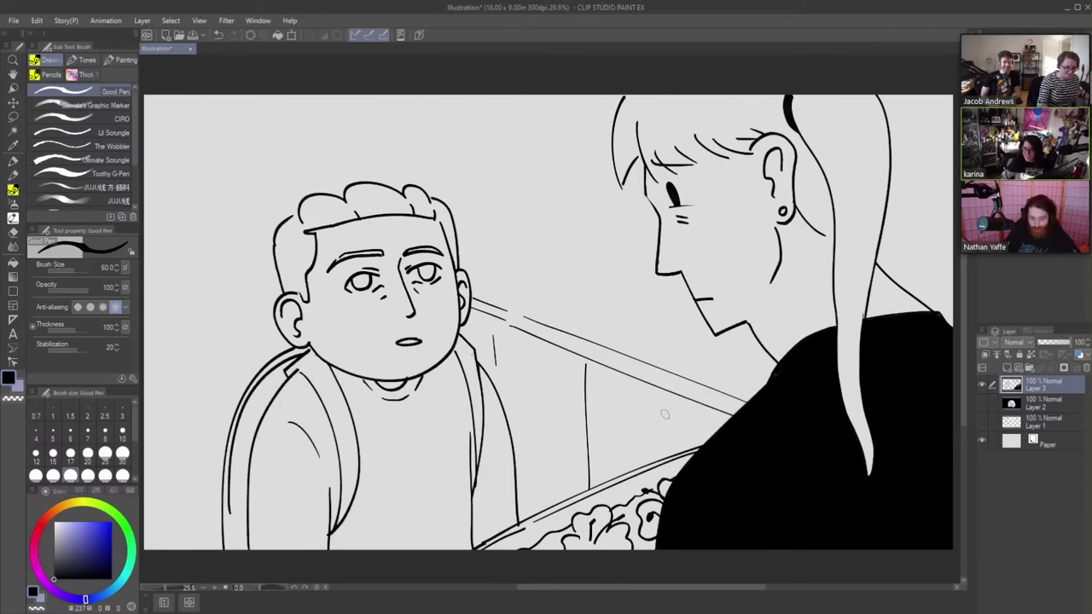
{"action": "left_click_drag", "start_coordinate": [669, 413], "coordinate": [670, 441]}
- Add three short, loose slanted lines to the background above the boy's head and between the two characters
{"action": "left_click_drag", "start_coordinate": [534, 218], "coordinate": [638, 252]}
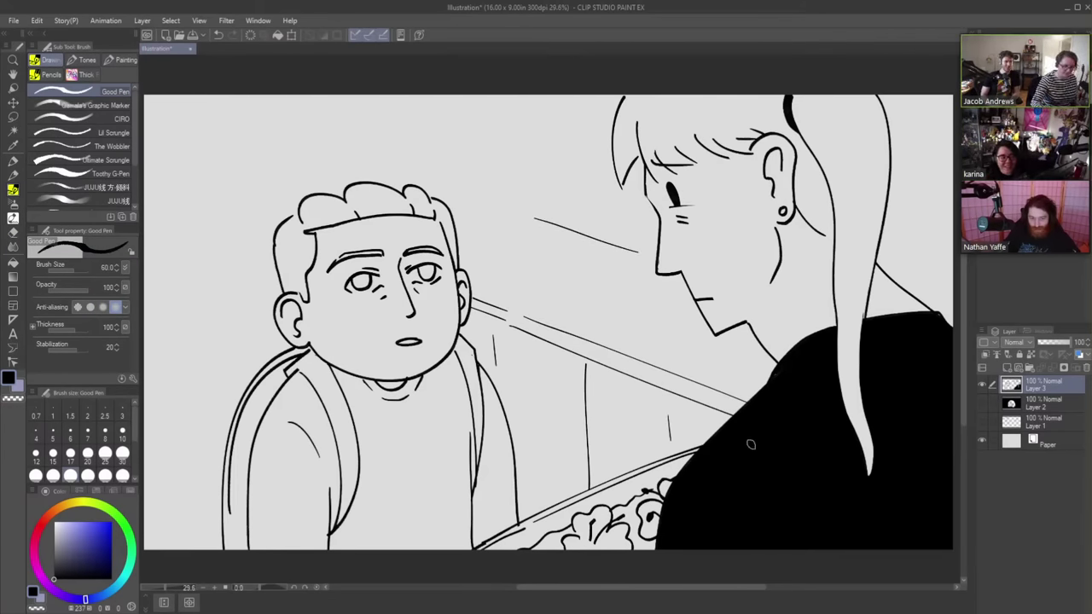
{"action": "left_click_drag", "start_coordinate": [348, 172], "coordinate": [421, 162]}
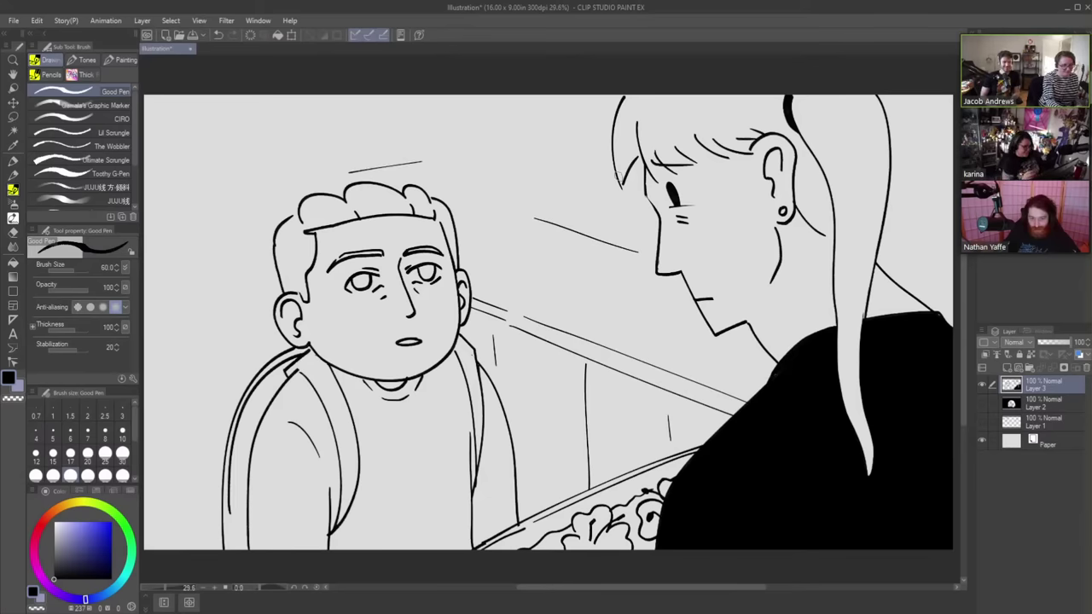
{"action": "left_click_drag", "start_coordinate": [477, 186], "coordinate": [546, 178]}
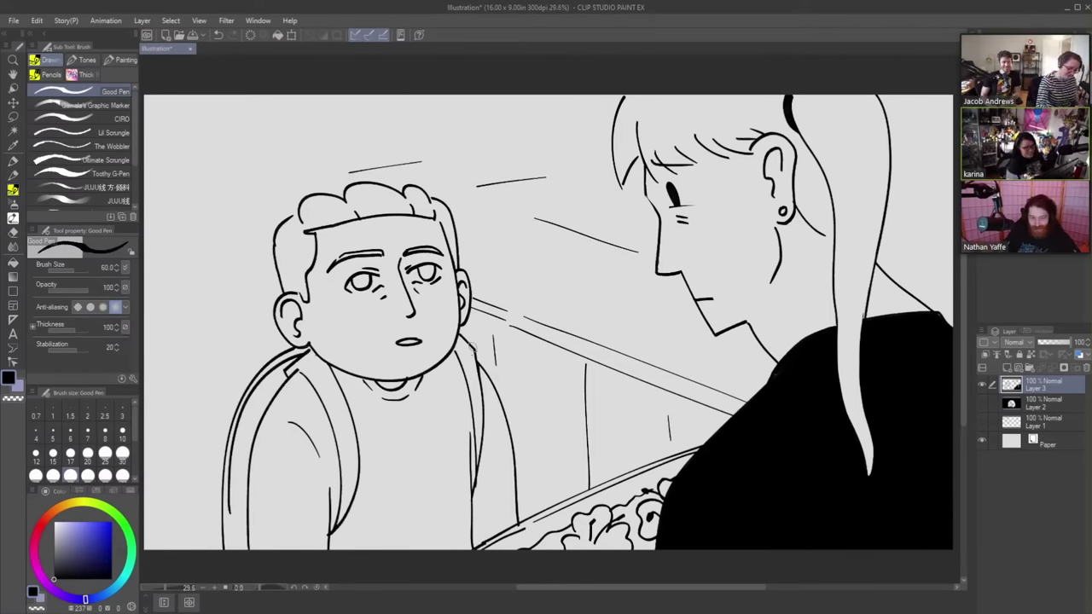
{"action": "left_click_drag", "start_coordinate": [463, 350], "coordinate": [480, 475]}
{"action": "key", "text": "ctrl+z"}
{"action": "left_click_drag", "start_coordinate": [472, 391], "coordinate": [474, 486]}
- Erase the backpack strap and inner arm line on the boy's side nearest the profile character
{"action": "key", "text": "e"}
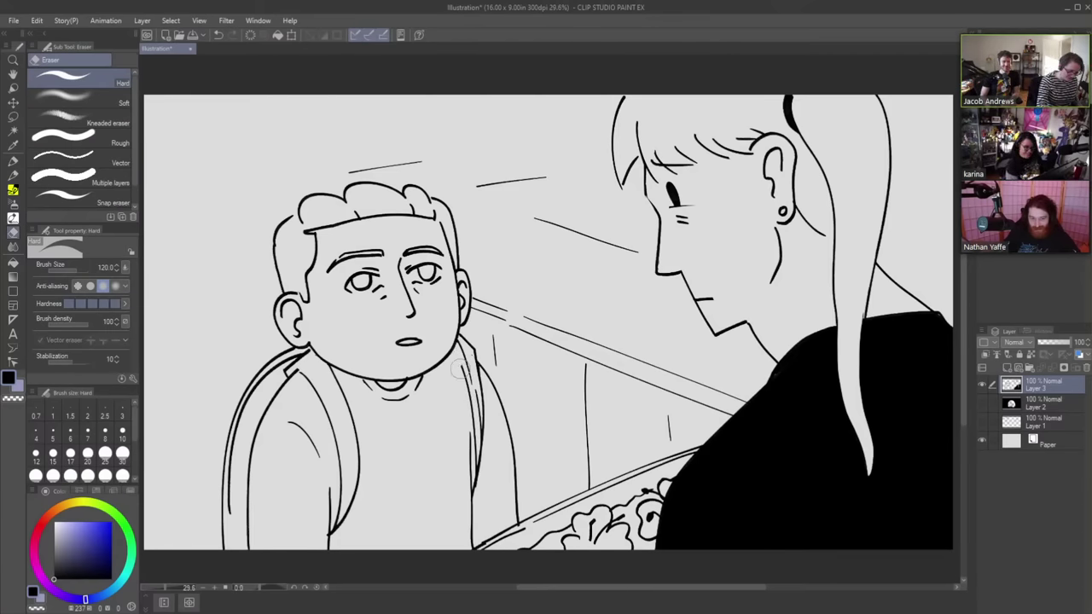
{"action": "left_click_drag", "start_coordinate": [458, 361], "coordinate": [474, 439]}
{"action": "mouse_move", "coordinate": [464, 373]}
{"action": "left_mouse_down"}
{"action": "mouse_move", "coordinate": [470, 478]}
{"action": "mouse_move", "coordinate": [474, 447]}
{"action": "mouse_move", "coordinate": [466, 500]}
{"action": "left_mouse_up"}
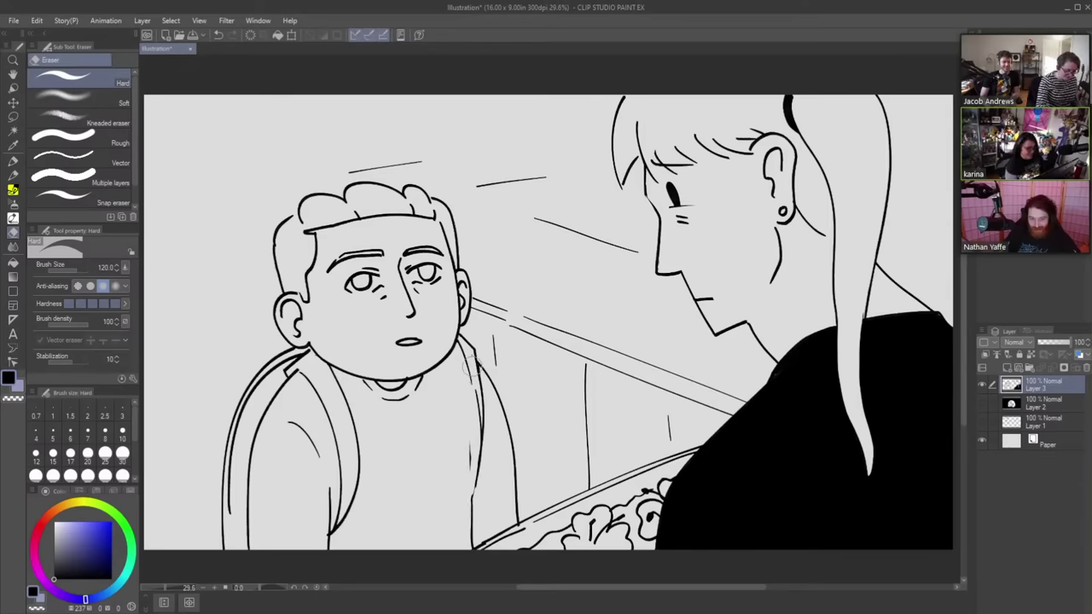
{"action": "left_click_drag", "start_coordinate": [474, 372], "coordinate": [471, 539]}
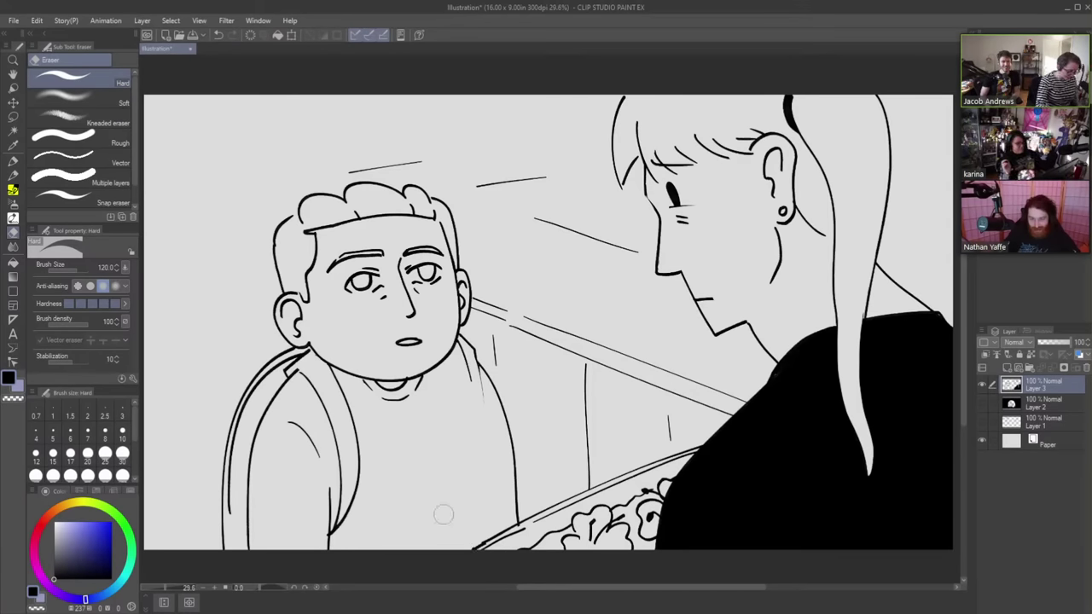
- Redraw the boy's inner arm line down to the canvas edge and a narrower backpack strap on the shoulder nearest the profile character
{"action": "key", "text": "p"}
{"action": "left_click_drag", "start_coordinate": [469, 404], "coordinate": [480, 549]}
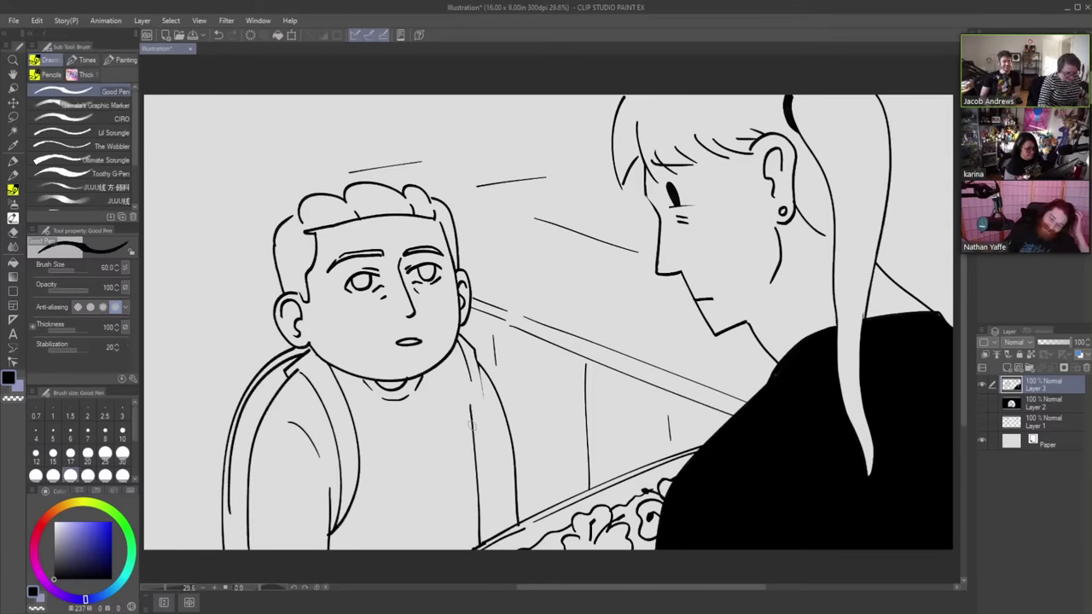
{"action": "mouse_move", "coordinate": [460, 345]}
{"action": "left_mouse_down"}
{"action": "mouse_move", "coordinate": [474, 443]}
{"action": "mouse_move", "coordinate": [484, 426]}
{"action": "mouse_move", "coordinate": [476, 479]}
{"action": "left_mouse_up"}
{"action": "left_click_drag", "start_coordinate": [459, 334], "coordinate": [477, 452]}
{"action": "key", "text": "ctrl+z"}
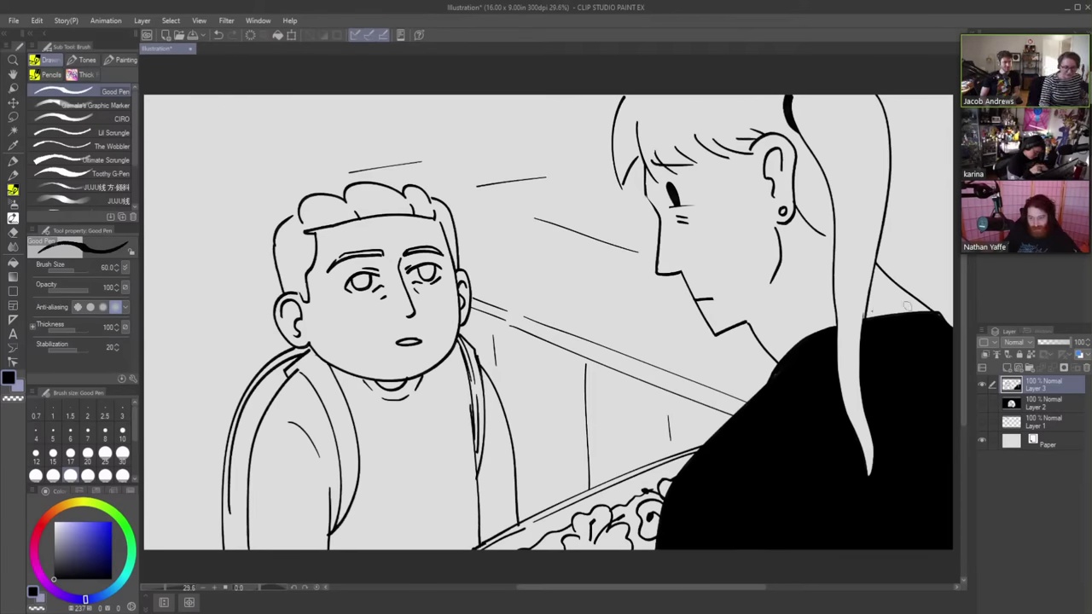
- Extend the black fill slightly upward along the top of the profile character's shoulder behind the hair strand
{"action": "mouse_move", "coordinate": [952, 320]}
{"action": "left_mouse_down"}
{"action": "mouse_move", "coordinate": [933, 309]}
{"action": "mouse_move", "coordinate": [826, 325]}
{"action": "left_mouse_up"}
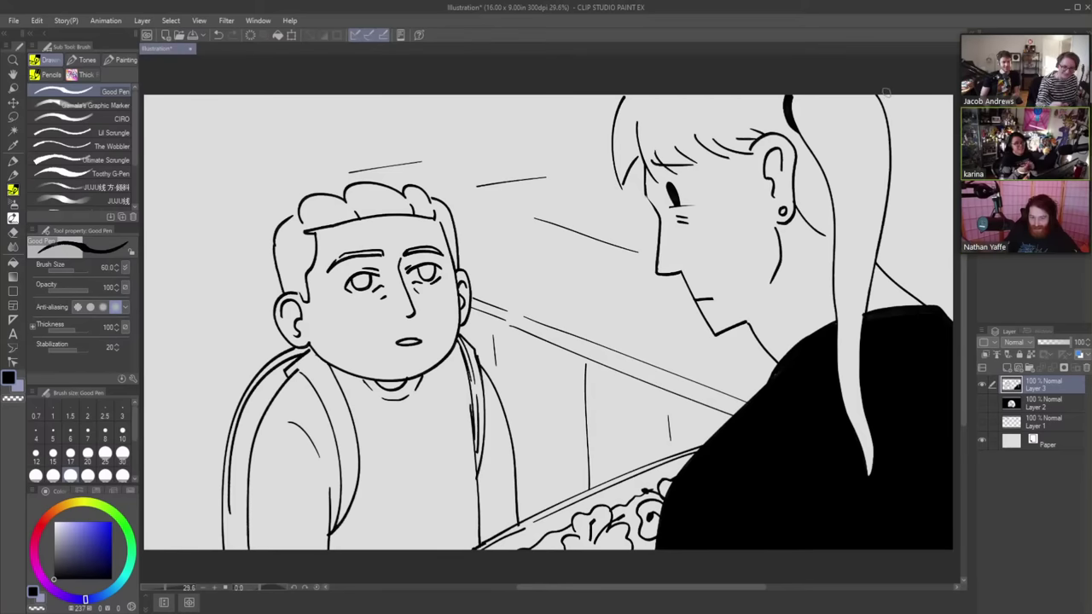
- Add a short curved line along the outer edge of the profile character's ponytail at the canvas top
{"action": "left_click_drag", "start_coordinate": [885, 94], "coordinate": [887, 153]}
{"action": "key", "text": "e"}
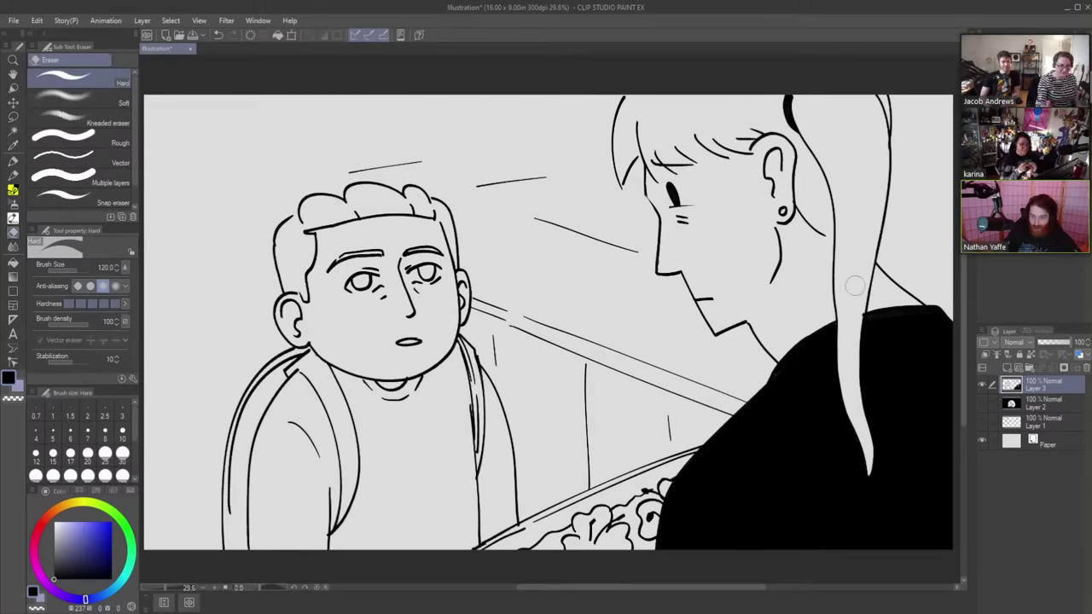
- Hide Layer 3, show Layer 2 with the seated girl and dog, and make Layer 2 active
{"action": "left_click", "coordinate": [981, 386]}
{"action": "left_click", "coordinate": [981, 404]}
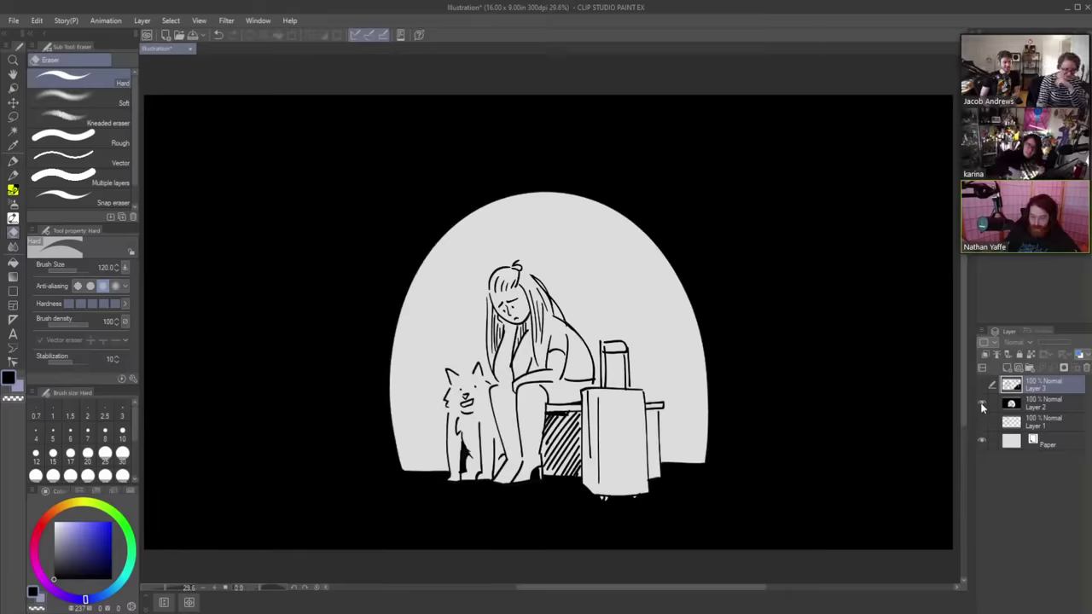
{"action": "left_click", "coordinate": [999, 404]}
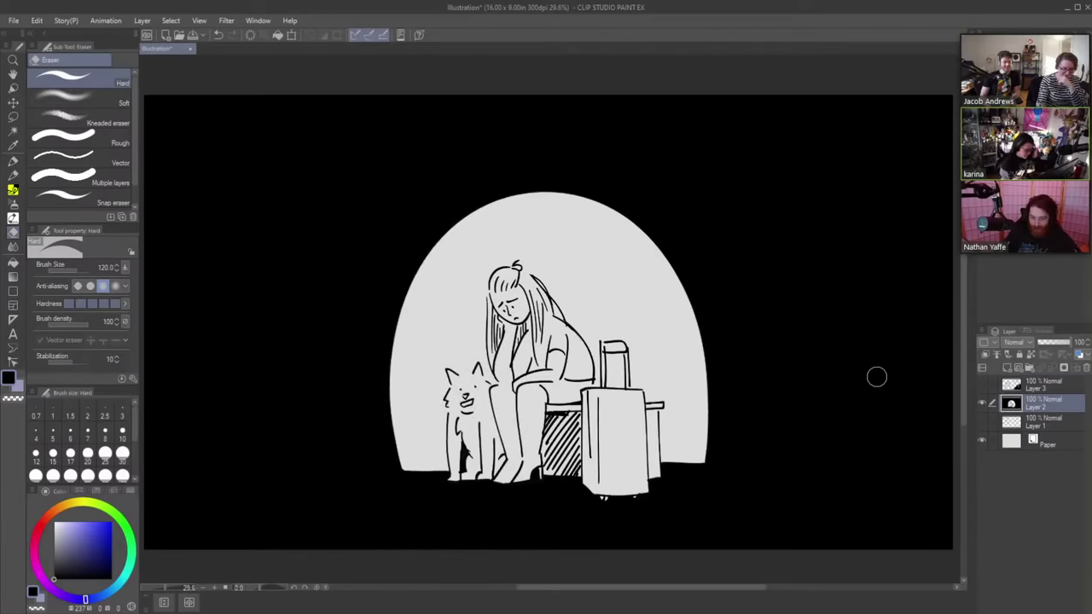
- Paint solid black patches over the dog's ears and upper face, leaving light gaps for the eyes
{"action": "key", "text": "p"}
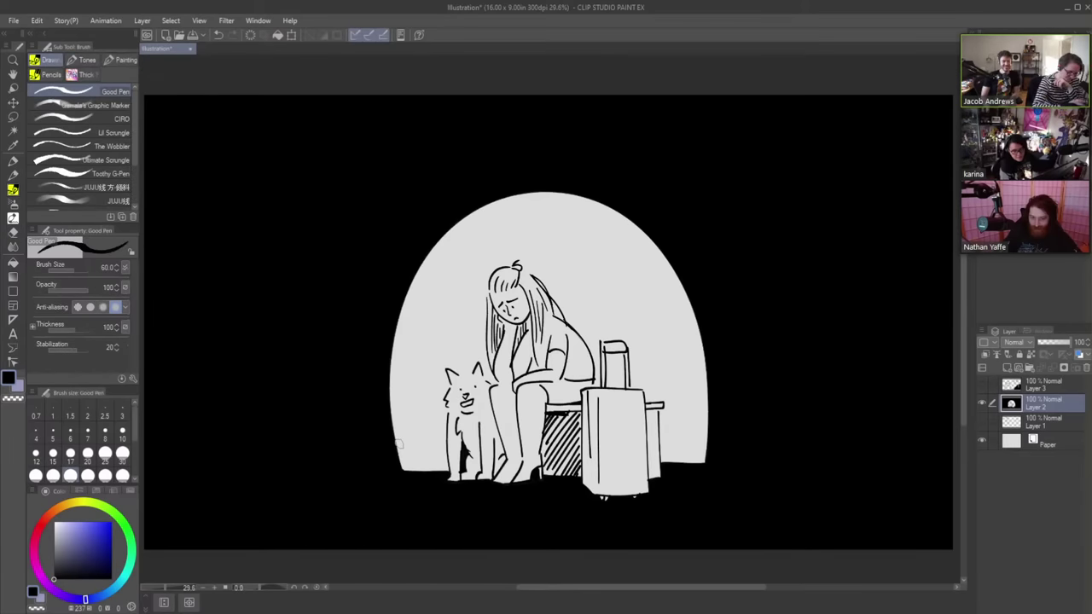
{"action": "mouse_move", "coordinate": [466, 383]}
{"action": "left_mouse_down"}
{"action": "mouse_move", "coordinate": [446, 398]}
{"action": "mouse_move", "coordinate": [458, 383]}
{"action": "mouse_move", "coordinate": [461, 392]}
{"action": "mouse_move", "coordinate": [451, 393]}
{"action": "mouse_move", "coordinate": [457, 374]}
{"action": "mouse_move", "coordinate": [447, 375]}
{"action": "mouse_move", "coordinate": [458, 383]}
{"action": "mouse_move", "coordinate": [460, 370]}
{"action": "left_mouse_up"}
{"action": "key", "text": "e"}
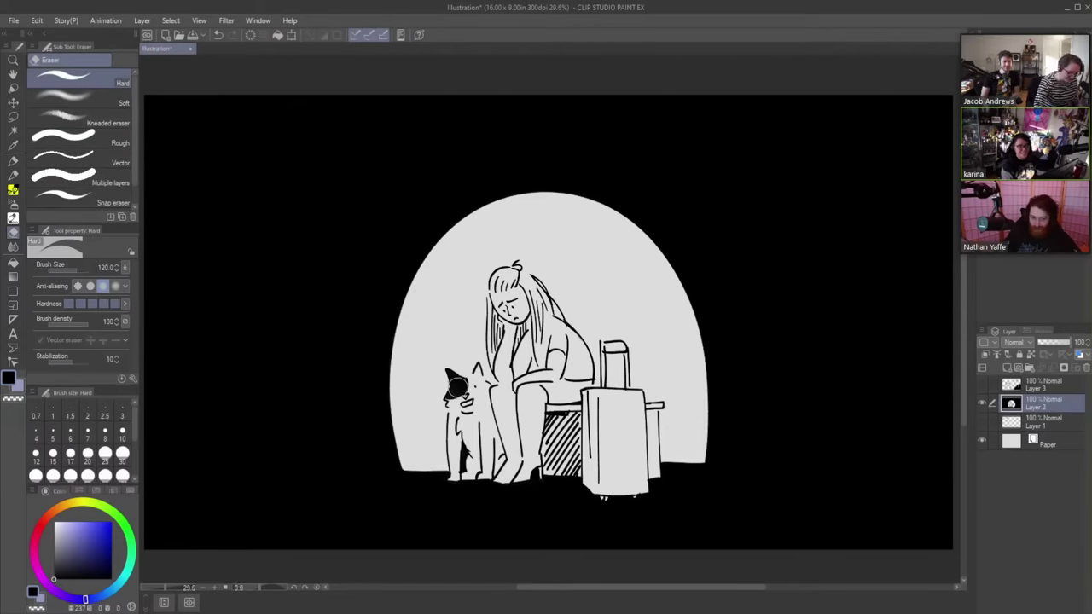
{"action": "key", "text": "p"}
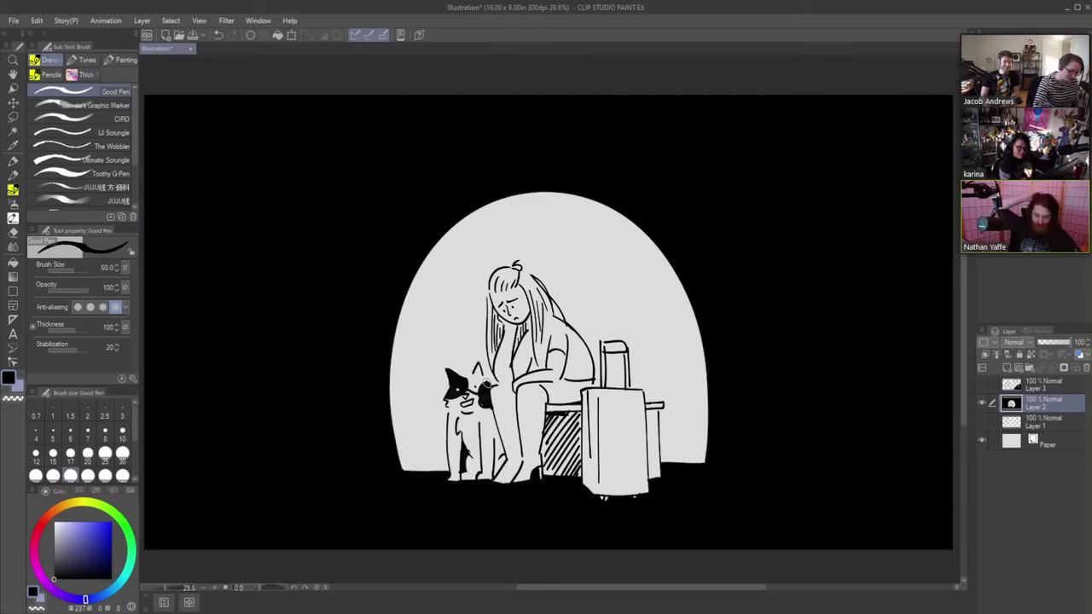
{"action": "mouse_move", "coordinate": [488, 379]}
{"action": "left_mouse_down"}
{"action": "mouse_move", "coordinate": [465, 381]}
{"action": "mouse_move", "coordinate": [474, 372]}
{"action": "mouse_move", "coordinate": [478, 384]}
{"action": "left_mouse_up"}
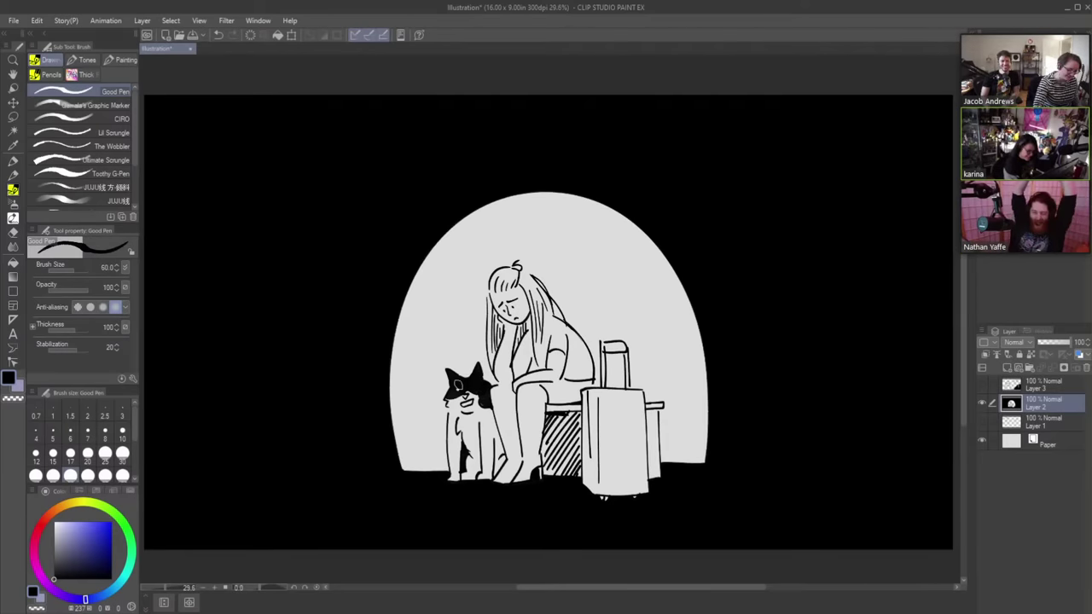
{"action": "key", "text": "e"}
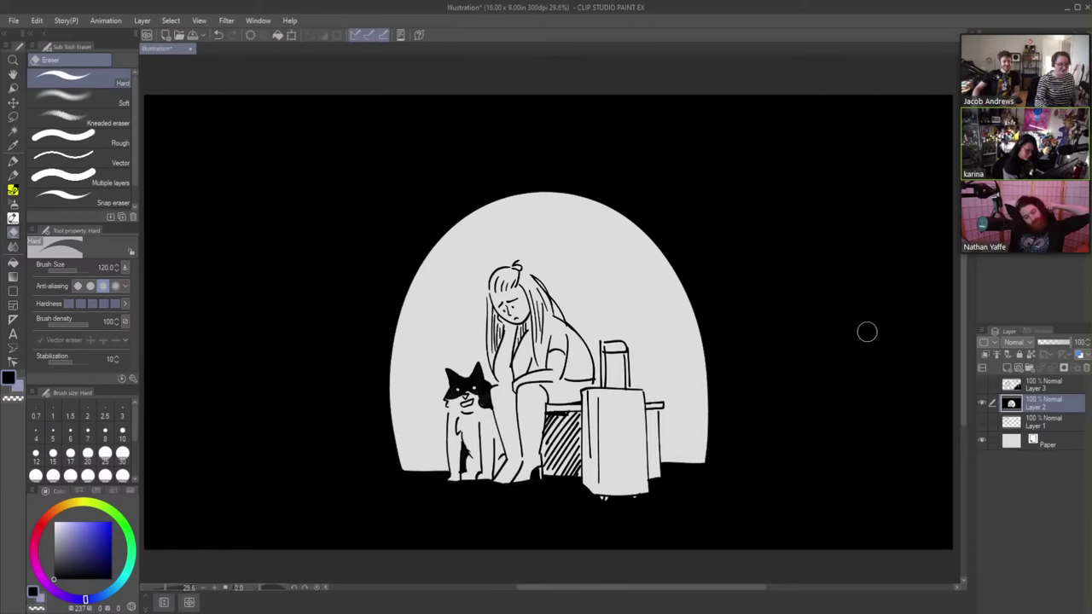
- Show Layer 3 again, hide Layer 2, and make Layer 3 the active layer
{"action": "left_click", "coordinate": [982, 384]}
{"action": "left_click", "coordinate": [981, 403]}
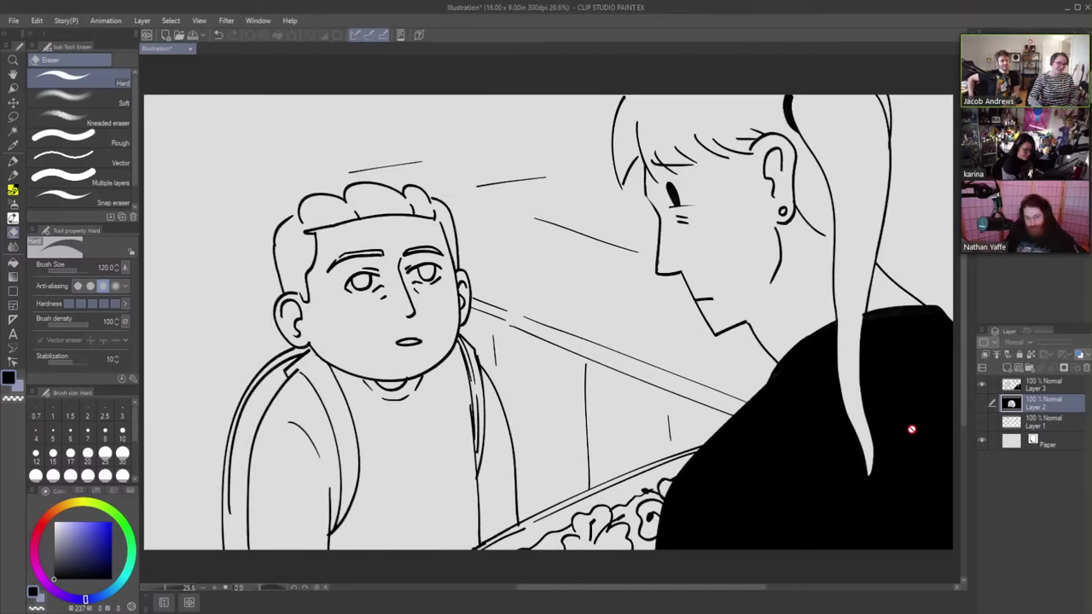
{"action": "left_click", "coordinate": [1039, 384]}
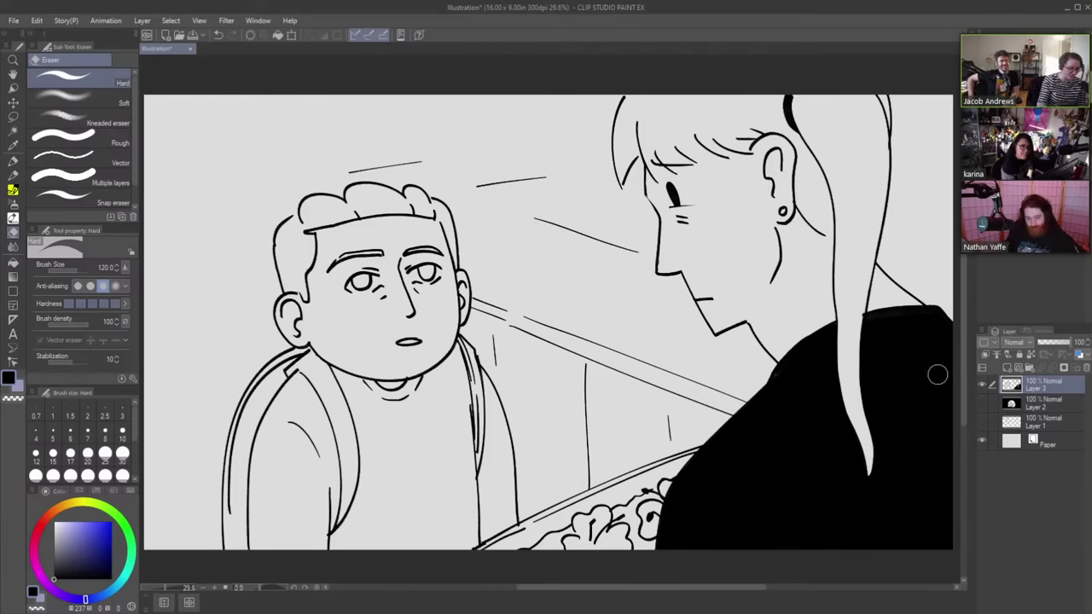
{"action": "left_click", "coordinate": [14, 219]}
{"action": "left_click", "coordinate": [11, 190]}
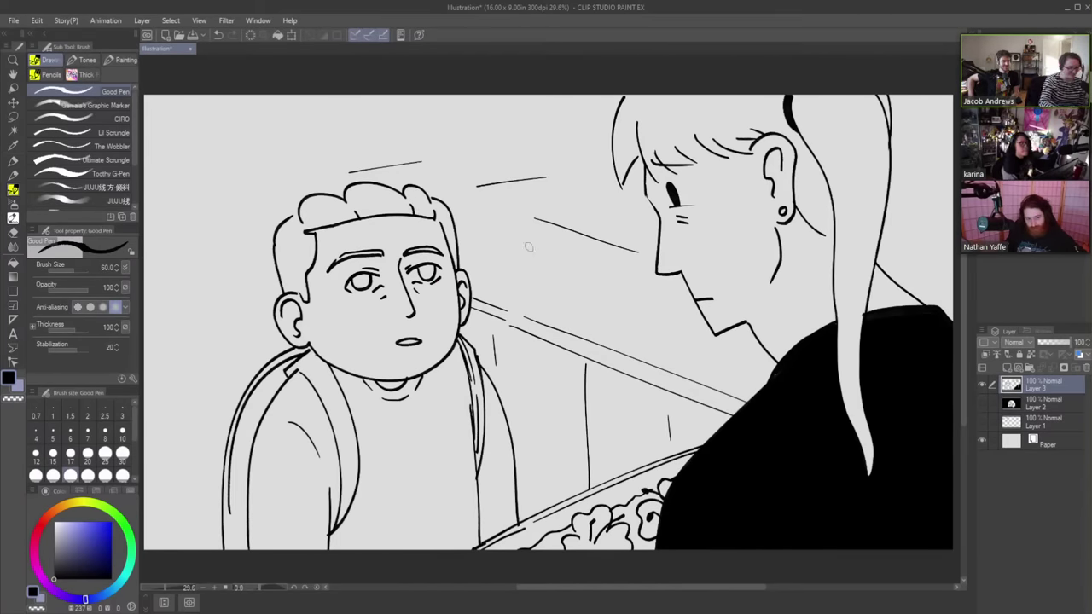
{"action": "mouse_move", "coordinate": [533, 246]}
{"action": "left_mouse_down"}
{"action": "mouse_move", "coordinate": [485, 265]}
{"action": "mouse_move", "coordinate": [513, 272]}
{"action": "left_mouse_up"}
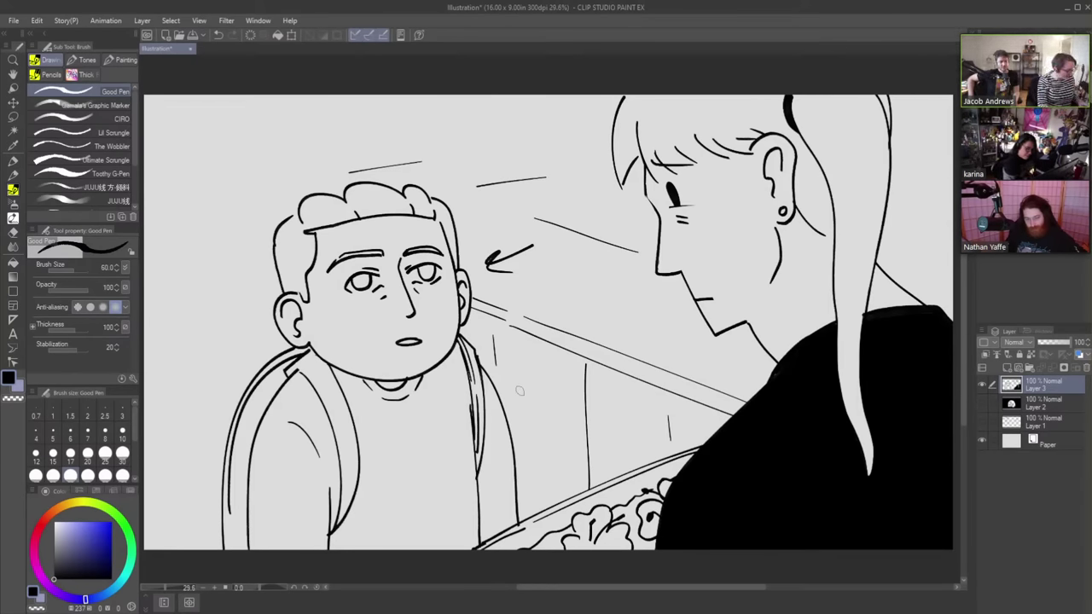
{"action": "key", "text": "ctrl+z"}
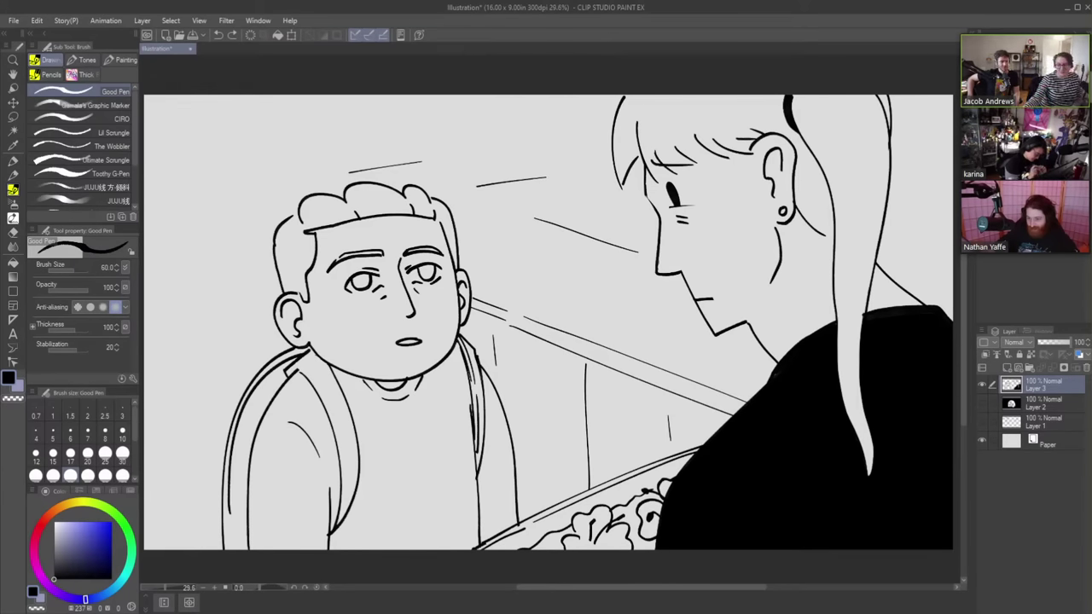
{"action": "key", "text": "ctrl+y"}
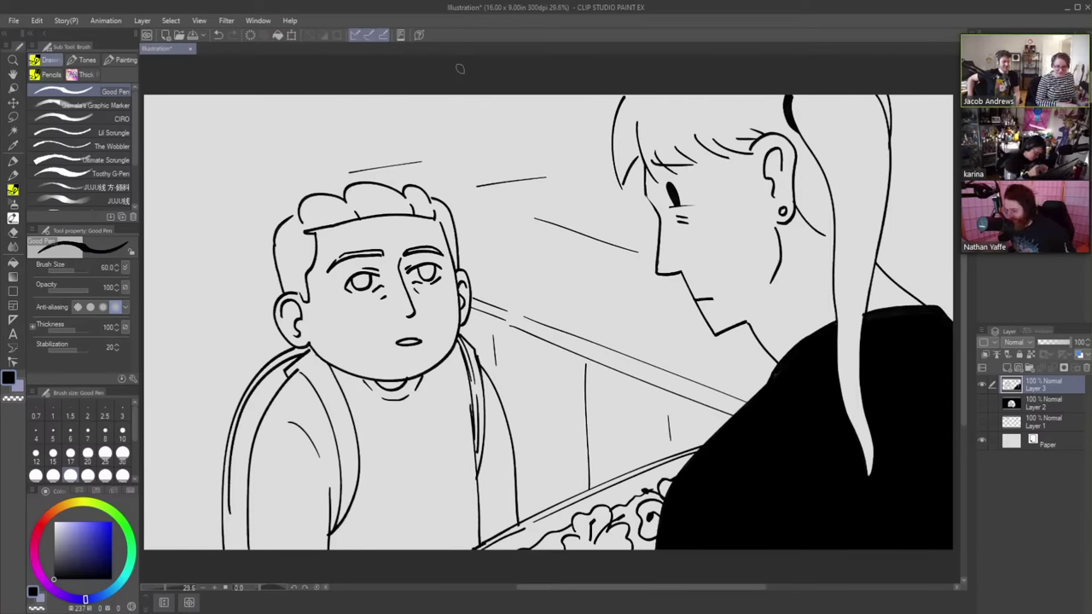
- Stop sharing the screen in the video meeting
{"action": "mouse_move", "coordinate": [585, 49]}
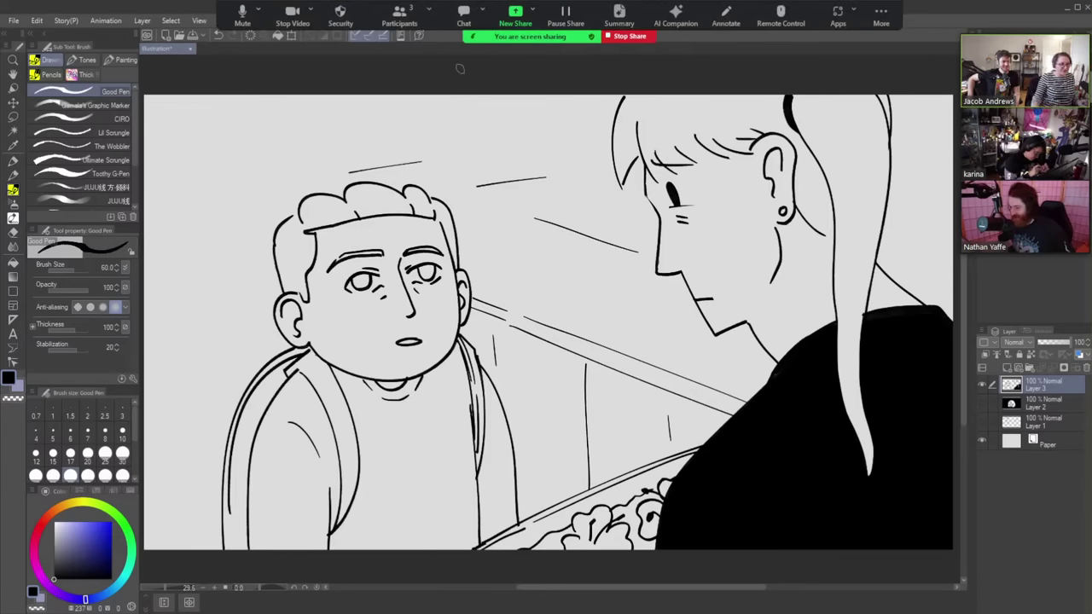
{"action": "left_click", "coordinate": [619, 38]}
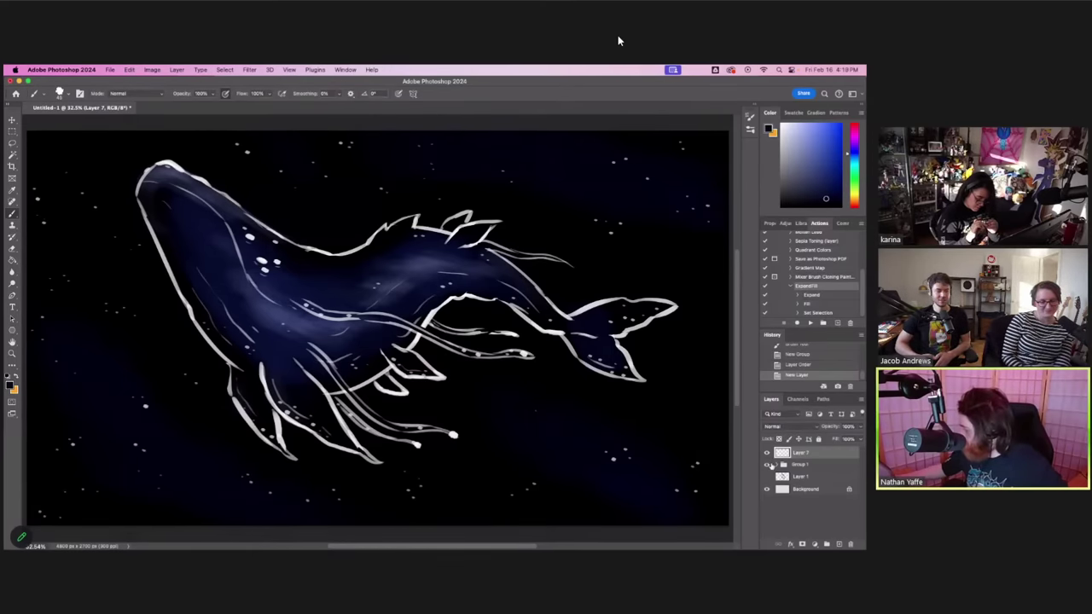
- Hide Group 1 and fill the blank Layer 7 with solid black
{"action": "left_click", "coordinate": [766, 464]}
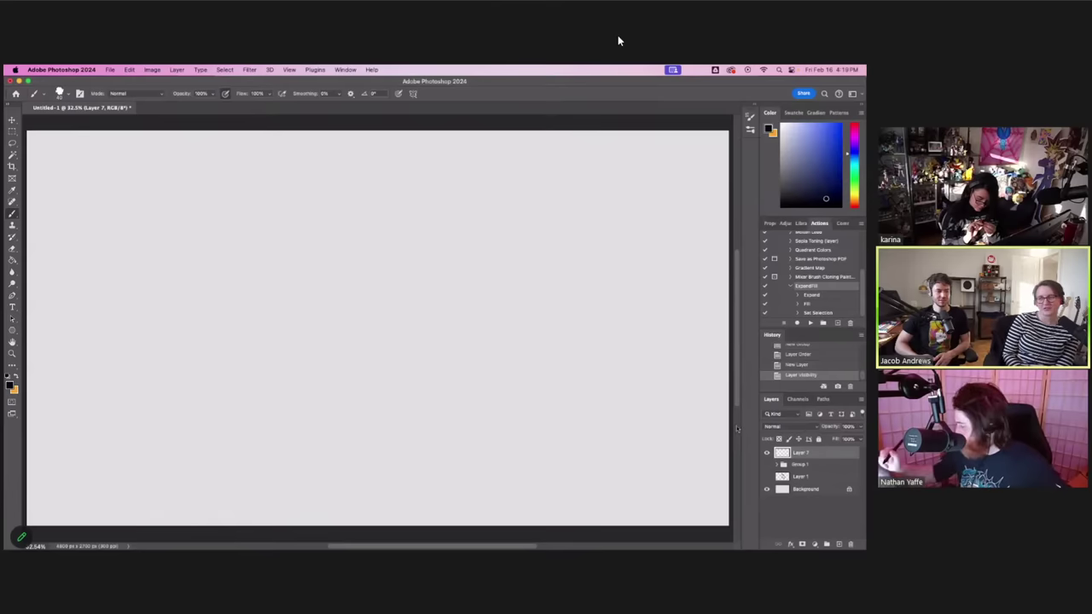
{"action": "key", "text": "g"}
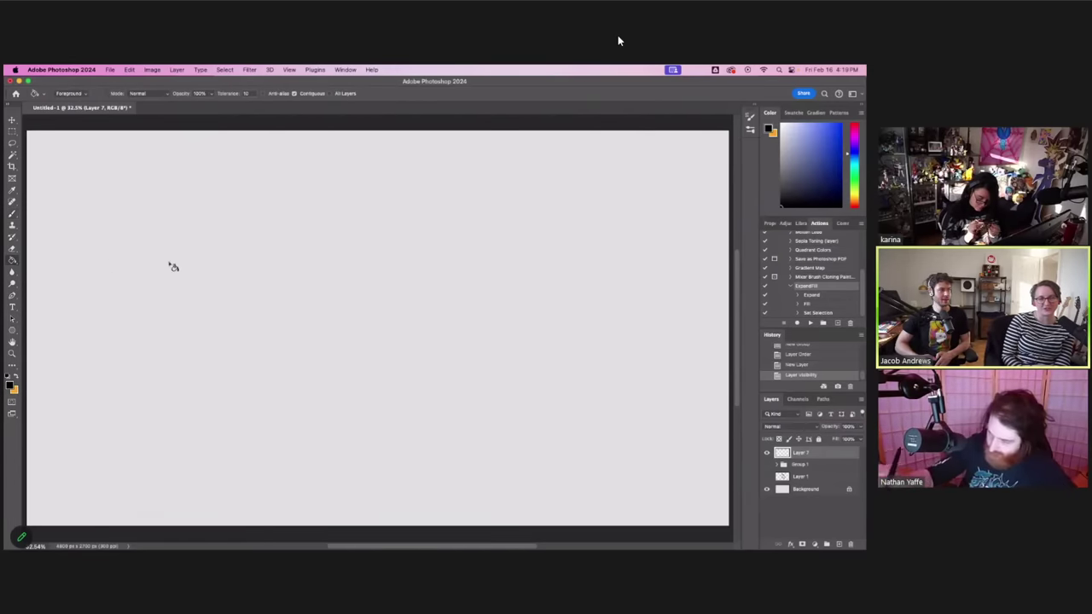
{"action": "left_click", "coordinate": [338, 277]}
- Paint a rounded white arch for a ghost-like figure's head, with one side sloping down into the shoulder
{"action": "left_click", "coordinate": [781, 125]}
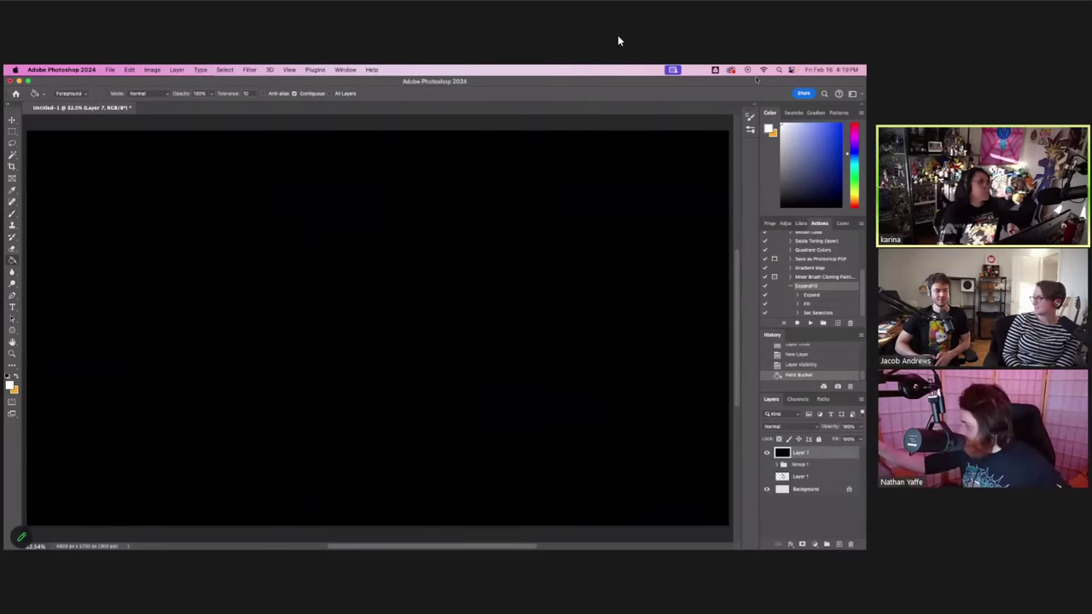
{"action": "key", "text": "b"}
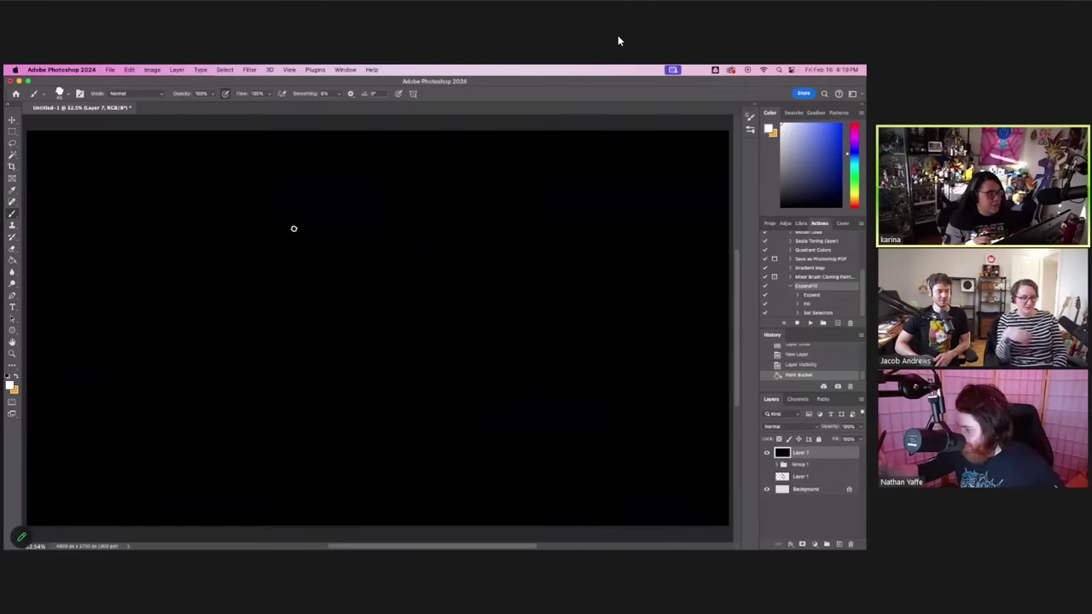
{"action": "mouse_move", "coordinate": [287, 233]}
{"action": "left_mouse_down"}
{"action": "mouse_move", "coordinate": [309, 191]}
{"action": "mouse_move", "coordinate": [350, 169]}
{"action": "mouse_move", "coordinate": [379, 182]}
{"action": "mouse_move", "coordinate": [402, 256]}
{"action": "left_mouse_up"}
{"action": "key", "text": "super+z"}
{"action": "key", "text": "super+z"}
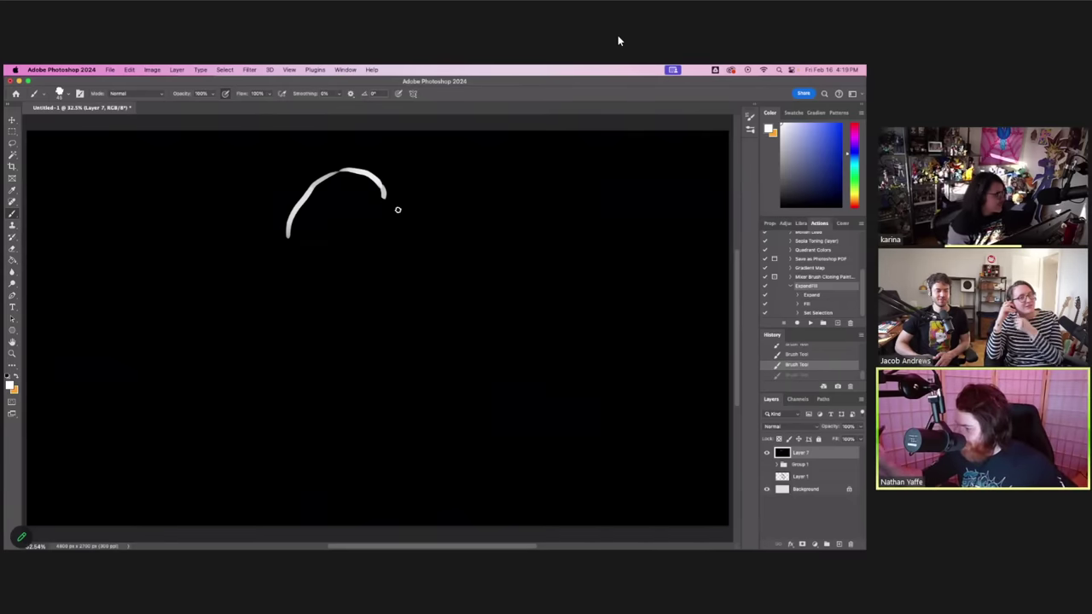
{"action": "left_click_drag", "start_coordinate": [384, 198], "coordinate": [410, 262]}
{"action": "key", "text": "super+z"}
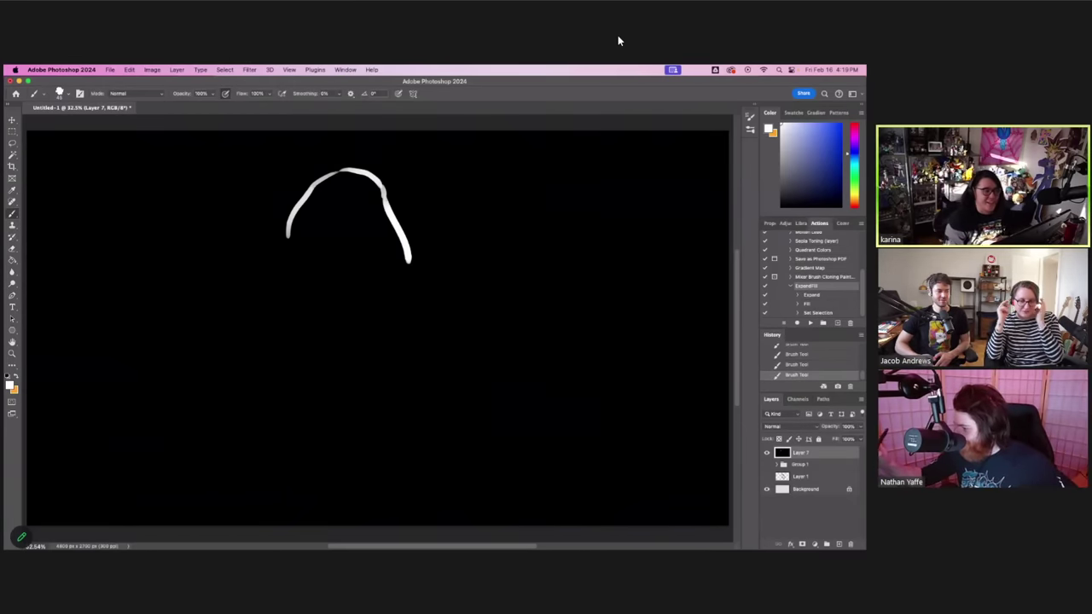
{"action": "key", "text": "super+z"}
{"action": "left_click_drag", "start_coordinate": [384, 197], "coordinate": [418, 263]}
- Continue the white outline down the head's other side and add a long leaf-shaped arm hanging to a pointed tip
{"action": "mouse_move", "coordinate": [287, 232]}
{"action": "left_mouse_down"}
{"action": "mouse_move", "coordinate": [275, 351]}
{"action": "mouse_move", "coordinate": [294, 391]}
{"action": "left_mouse_up"}
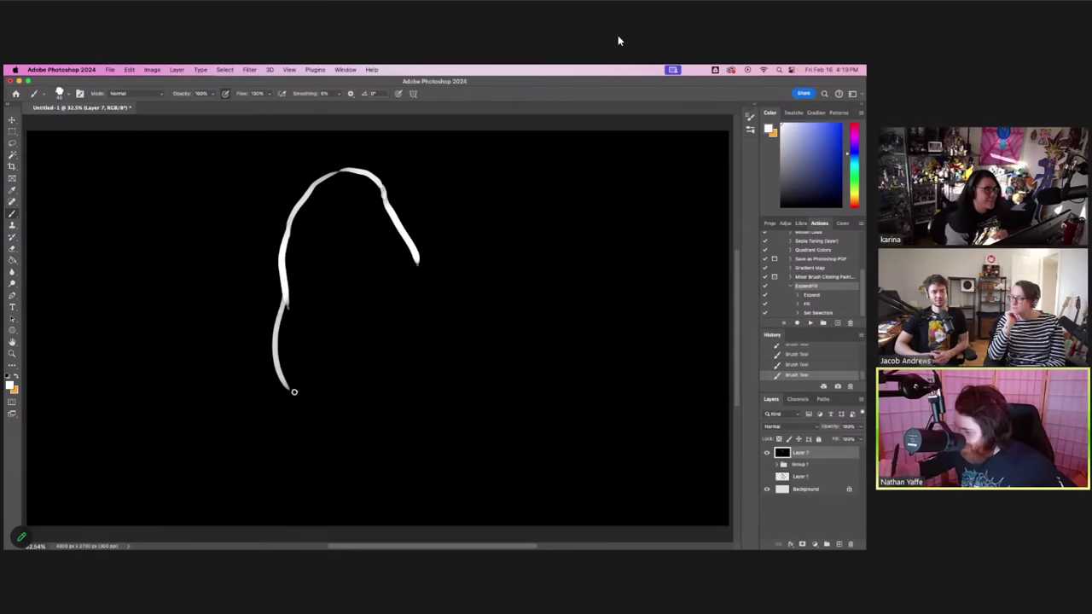
{"action": "key", "text": "super+z"}
{"action": "left_click_drag", "start_coordinate": [286, 298], "coordinate": [278, 418]}
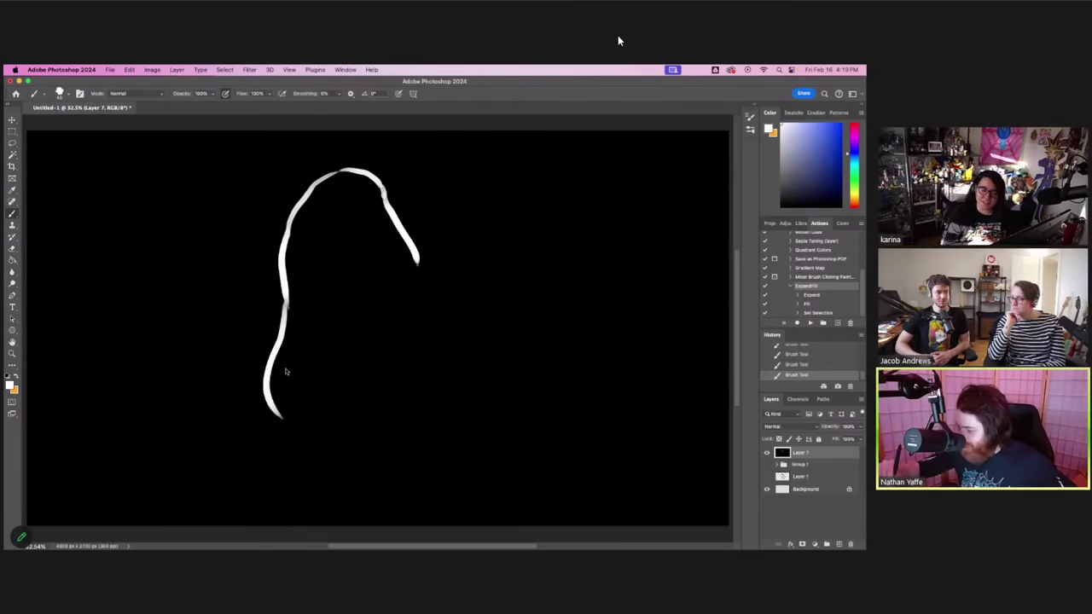
{"action": "key", "text": "super+z"}
{"action": "mouse_move", "coordinate": [286, 305]}
{"action": "left_mouse_down"}
{"action": "mouse_move", "coordinate": [258, 373]}
{"action": "mouse_move", "coordinate": [268, 411]}
{"action": "mouse_move", "coordinate": [264, 399]}
{"action": "mouse_move", "coordinate": [303, 343]}
{"action": "left_mouse_up"}
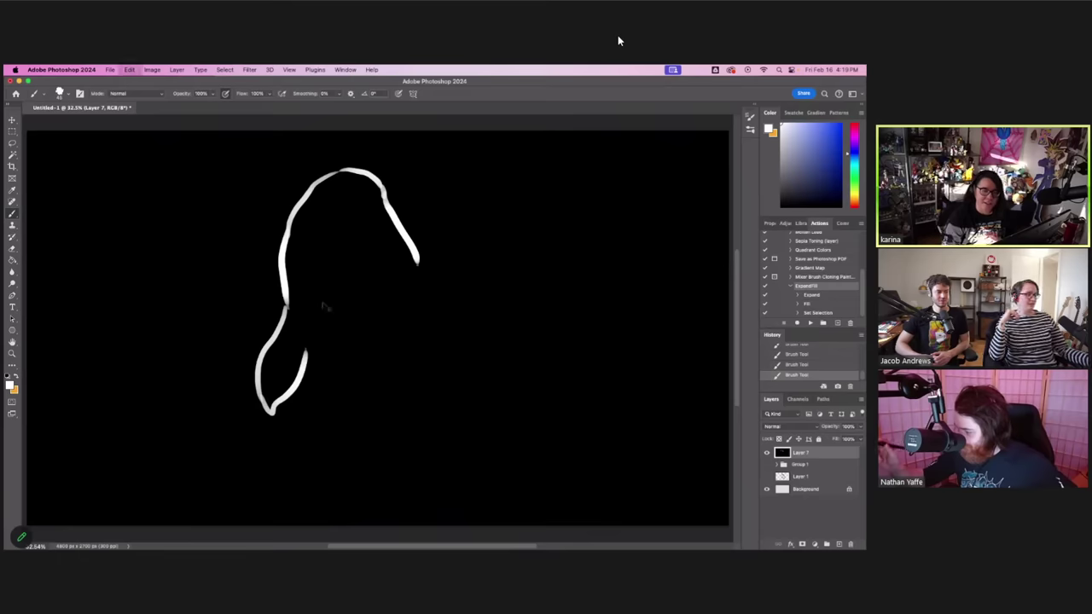
{"action": "key", "text": "super+z"}
{"action": "key", "text": "super+z"}
{"action": "left_click_drag", "start_coordinate": [286, 305], "coordinate": [254, 428]}
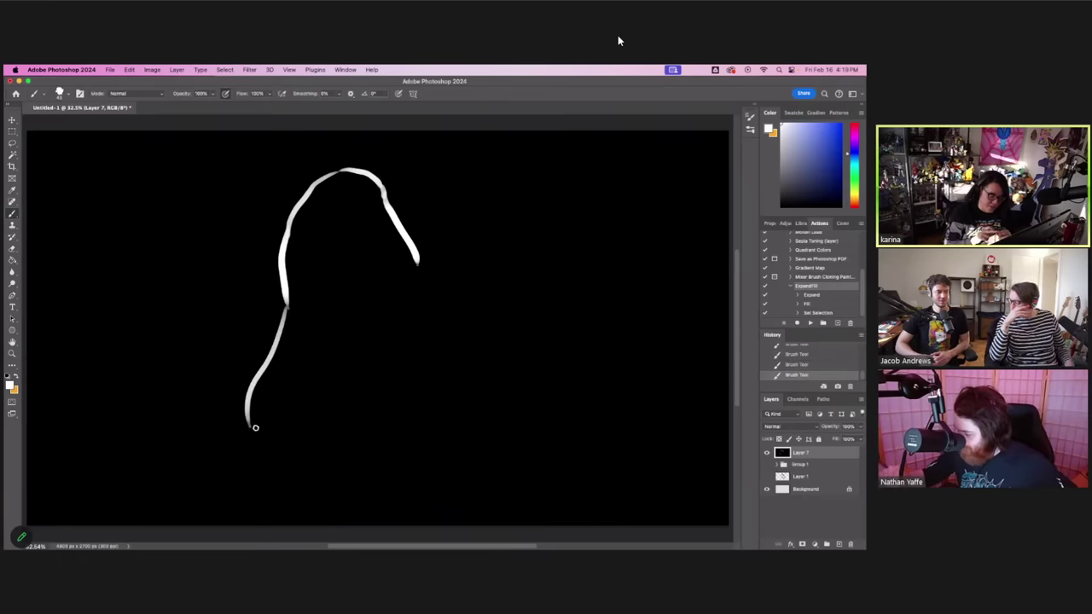
{"action": "key", "text": "super+z"}
{"action": "mouse_move", "coordinate": [283, 302]}
{"action": "left_mouse_down"}
{"action": "mouse_move", "coordinate": [246, 372]}
{"action": "mouse_move", "coordinate": [263, 437]}
{"action": "mouse_move", "coordinate": [307, 343]}
{"action": "left_mouse_up"}
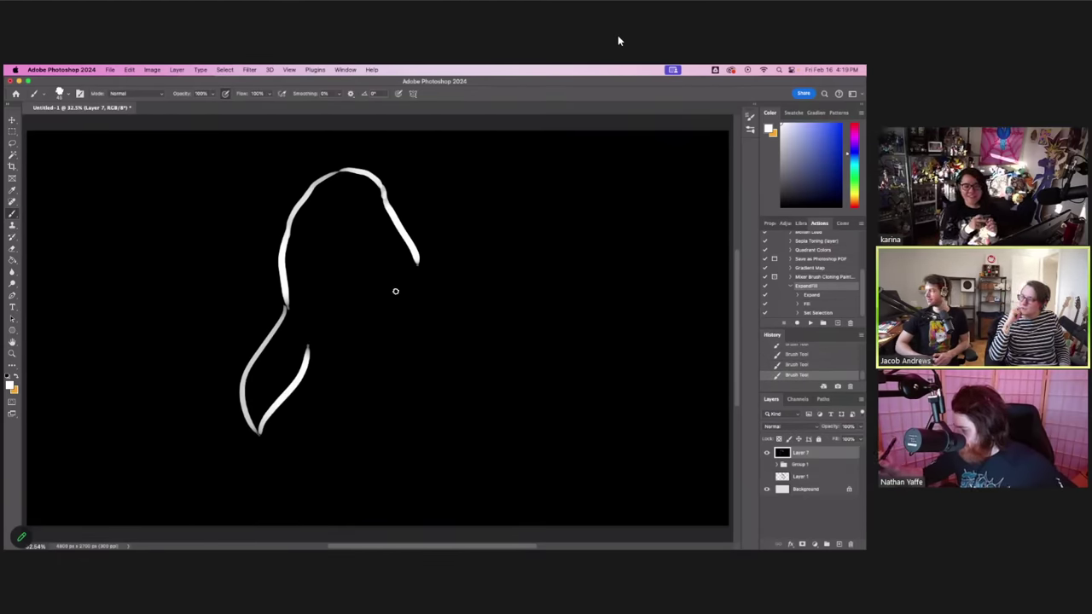
- Draw the raised arm from the sloping shoulder line, curving outward to a pointed tip and back toward the body
{"action": "mouse_move", "coordinate": [395, 293]}
{"action": "left_mouse_down"}
{"action": "mouse_move", "coordinate": [379, 370]}
{"action": "mouse_move", "coordinate": [398, 409]}
{"action": "left_mouse_up"}
{"action": "key", "text": "super+z"}
{"action": "mouse_move", "coordinate": [418, 265]}
{"action": "left_mouse_down"}
{"action": "mouse_move", "coordinate": [475, 268]}
{"action": "mouse_move", "coordinate": [505, 249]}
{"action": "mouse_move", "coordinate": [477, 307]}
{"action": "mouse_move", "coordinate": [463, 295]}
{"action": "left_mouse_up"}
{"action": "key", "text": "super+z"}
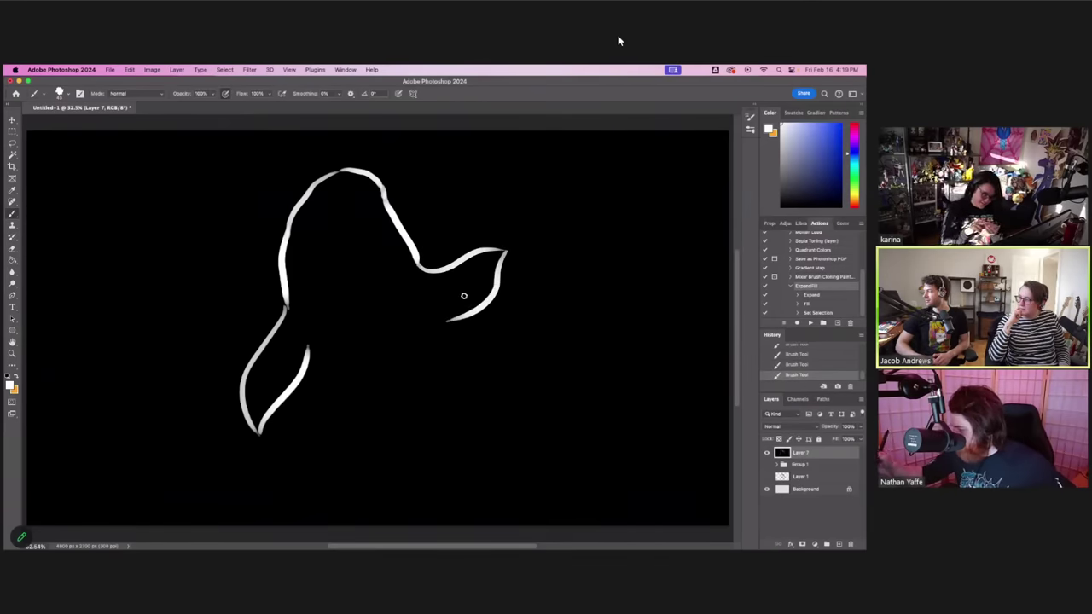
{"action": "key", "text": "super+z"}
{"action": "mouse_move", "coordinate": [509, 250]}
{"action": "left_mouse_down"}
{"action": "mouse_move", "coordinate": [501, 292]}
{"action": "mouse_move", "coordinate": [443, 322]}
{"action": "left_mouse_up"}
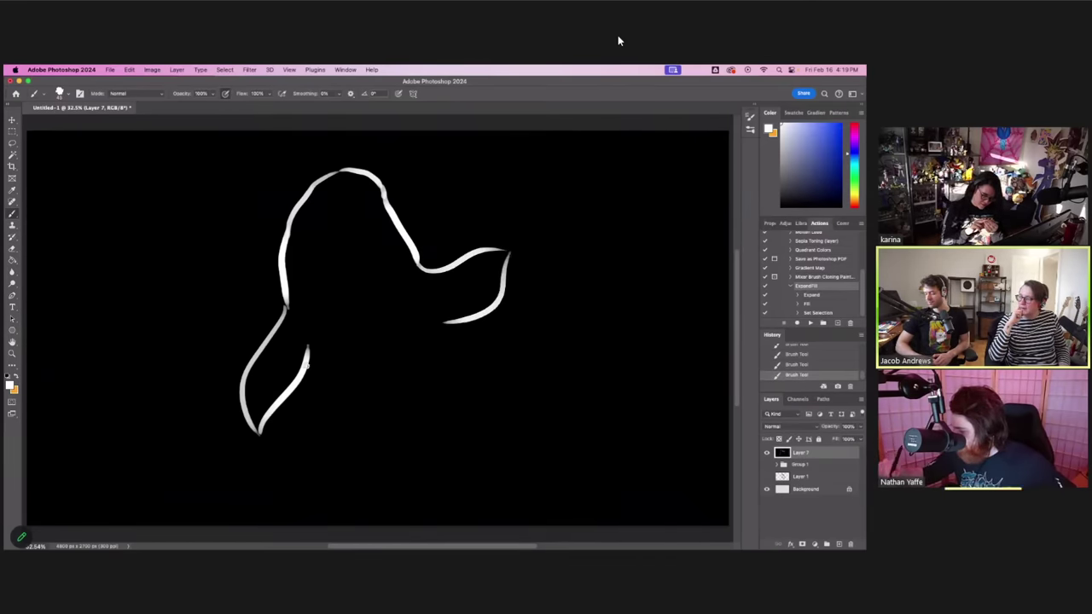
- Outline the body with a double curve sweeping under the belly toward the tail and a short curve beneath the raised arm
{"action": "left_click_drag", "start_coordinate": [306, 362], "coordinate": [388, 429]}
{"action": "key", "text": "super+z"}
{"action": "mouse_move", "coordinate": [306, 365]}
{"action": "left_mouse_down"}
{"action": "mouse_move", "coordinate": [313, 397]}
{"action": "mouse_move", "coordinate": [429, 442]}
{"action": "left_mouse_up"}
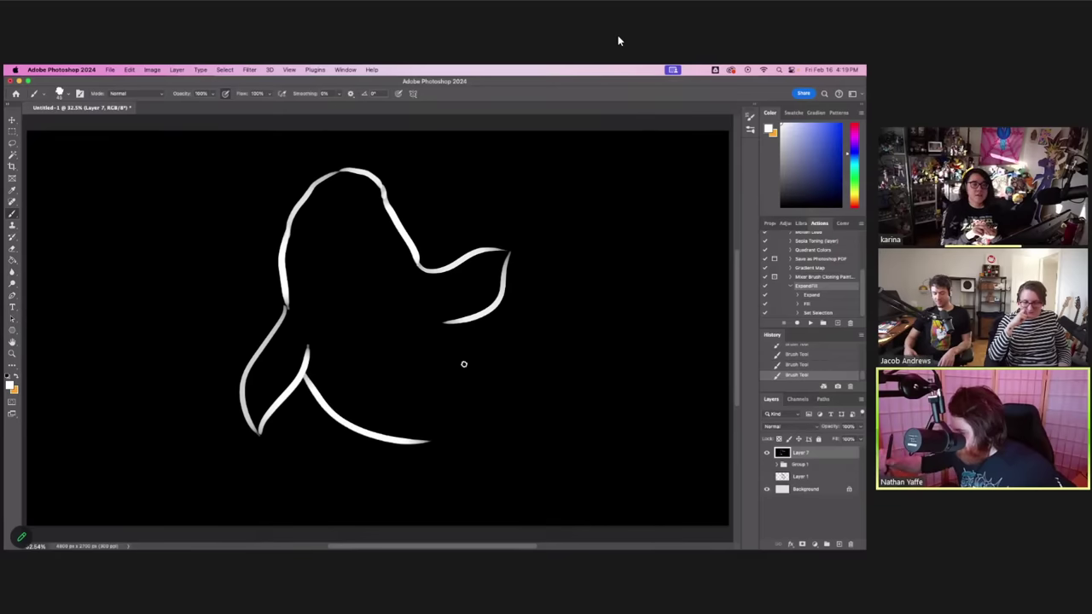
{"action": "left_click_drag", "start_coordinate": [445, 323], "coordinate": [497, 358]}
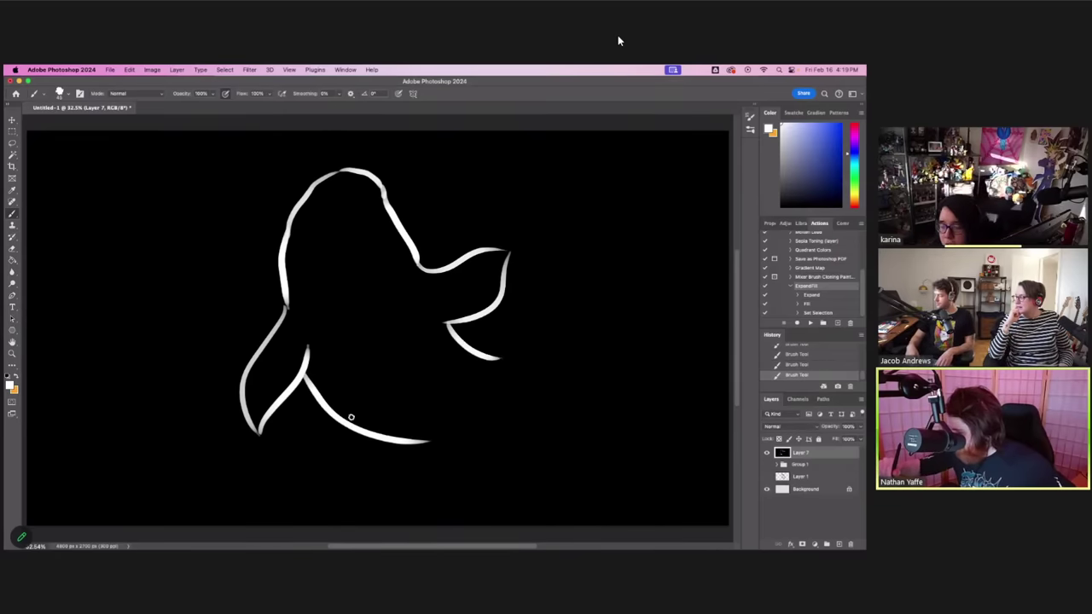
{"action": "mouse_move", "coordinate": [311, 387]}
{"action": "left_mouse_down"}
{"action": "mouse_move", "coordinate": [410, 455]}
{"action": "mouse_move", "coordinate": [487, 446]}
{"action": "mouse_move", "coordinate": [549, 402]}
{"action": "left_mouse_up"}
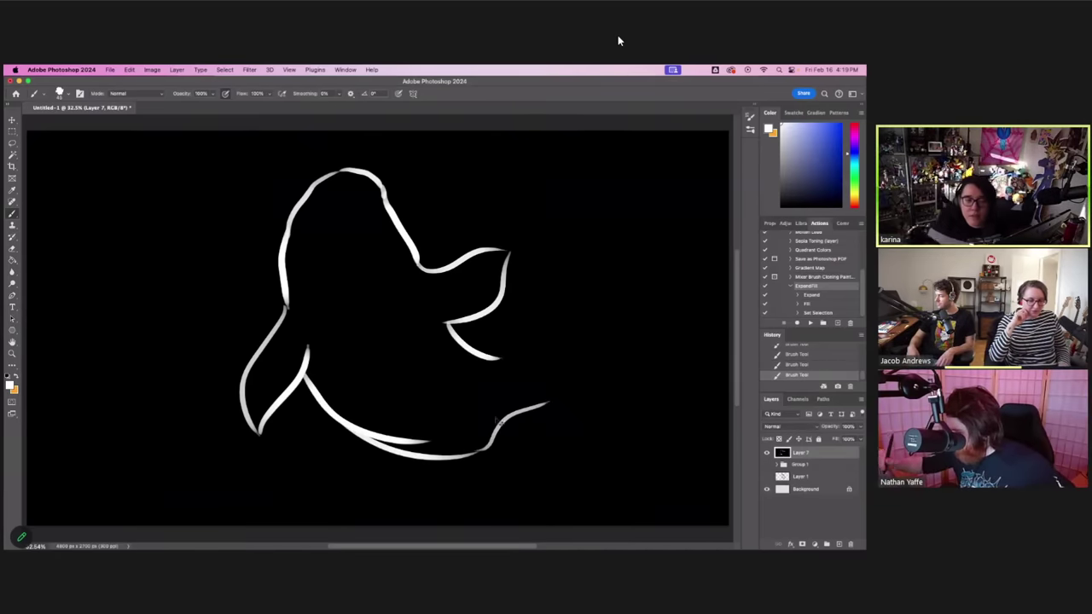
{"action": "key", "text": "super+z"}
{"action": "mouse_move", "coordinate": [471, 454]}
{"action": "left_mouse_down"}
{"action": "mouse_move", "coordinate": [518, 441]}
{"action": "mouse_move", "coordinate": [564, 389]}
{"action": "left_mouse_up"}
- Outline the tail as a wavy wisp tapering upward, add two small droplets beside it, and extend the raised arm's underside inward
{"action": "left_click_drag", "start_coordinate": [495, 358], "coordinate": [602, 307]}
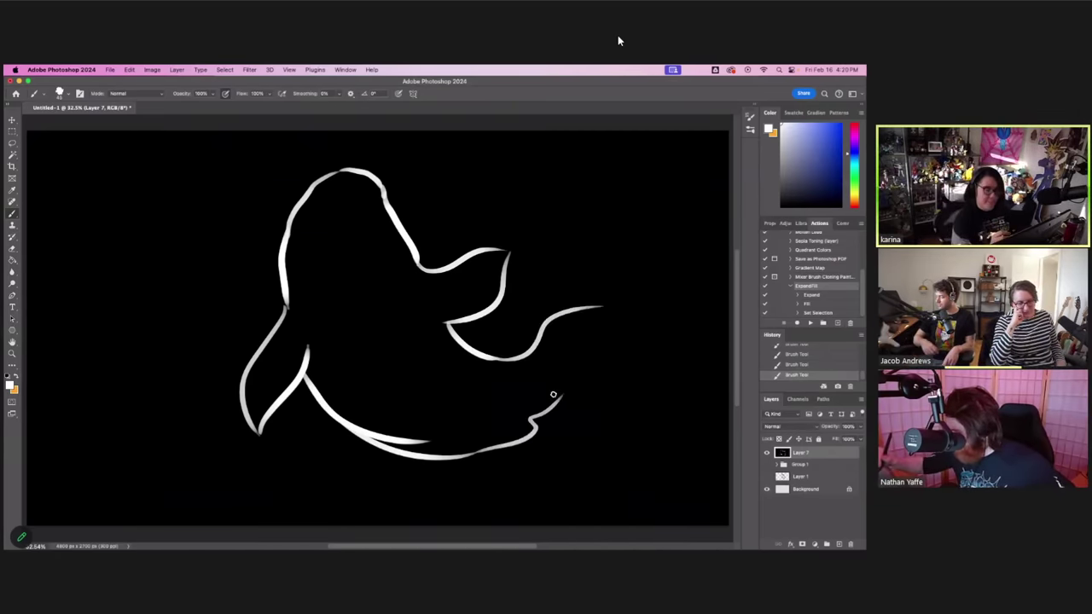
{"action": "mouse_move", "coordinate": [564, 388]}
{"action": "left_mouse_down"}
{"action": "mouse_move", "coordinate": [600, 330]}
{"action": "mouse_move", "coordinate": [672, 293]}
{"action": "left_mouse_up"}
{"action": "mouse_move", "coordinate": [618, 325]}
{"action": "left_mouse_down"}
{"action": "mouse_move", "coordinate": [667, 294]}
{"action": "mouse_move", "coordinate": [632, 284]}
{"action": "left_mouse_up"}
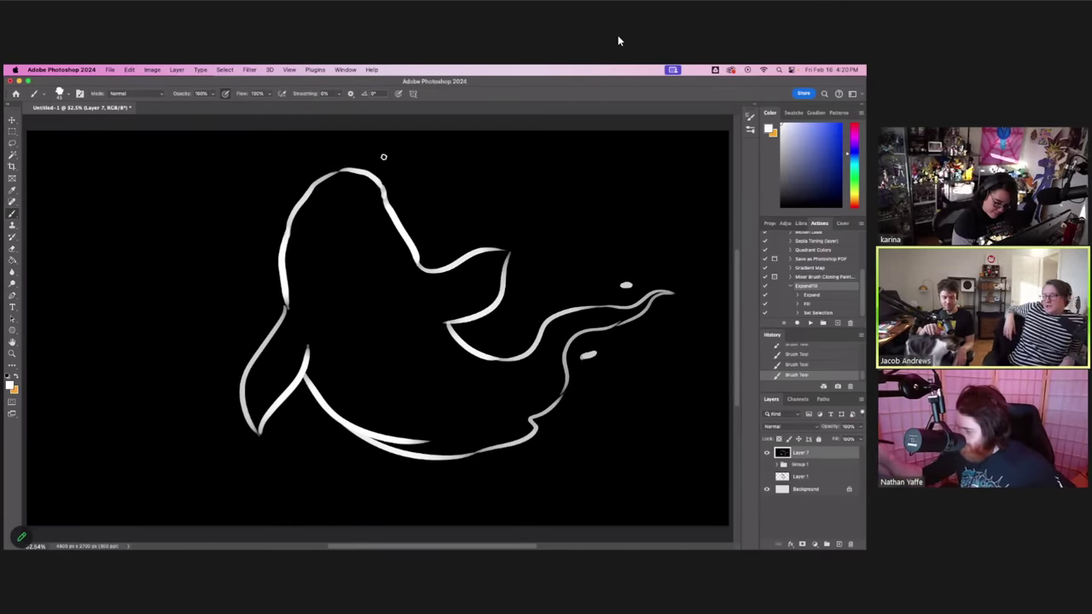
{"action": "left_click_drag", "start_coordinate": [425, 312], "coordinate": [492, 289]}
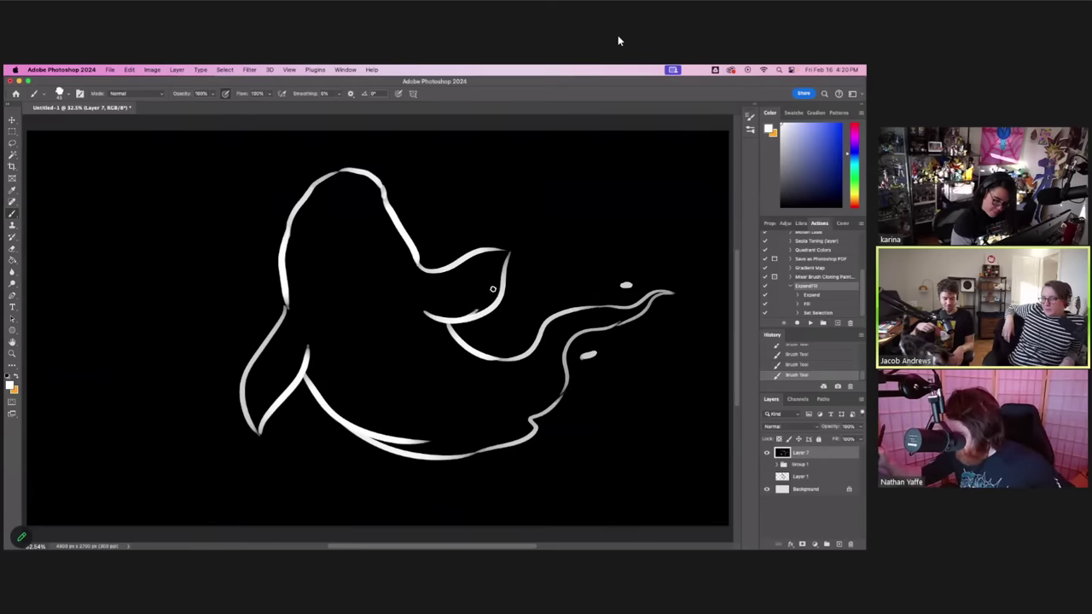
- Reinforce the ghost's white outline with short strokes where the hanging arm meets the head, along the tail's lower edge and at the crown
{"action": "left_click_drag", "start_coordinate": [285, 309], "coordinate": [284, 281]}
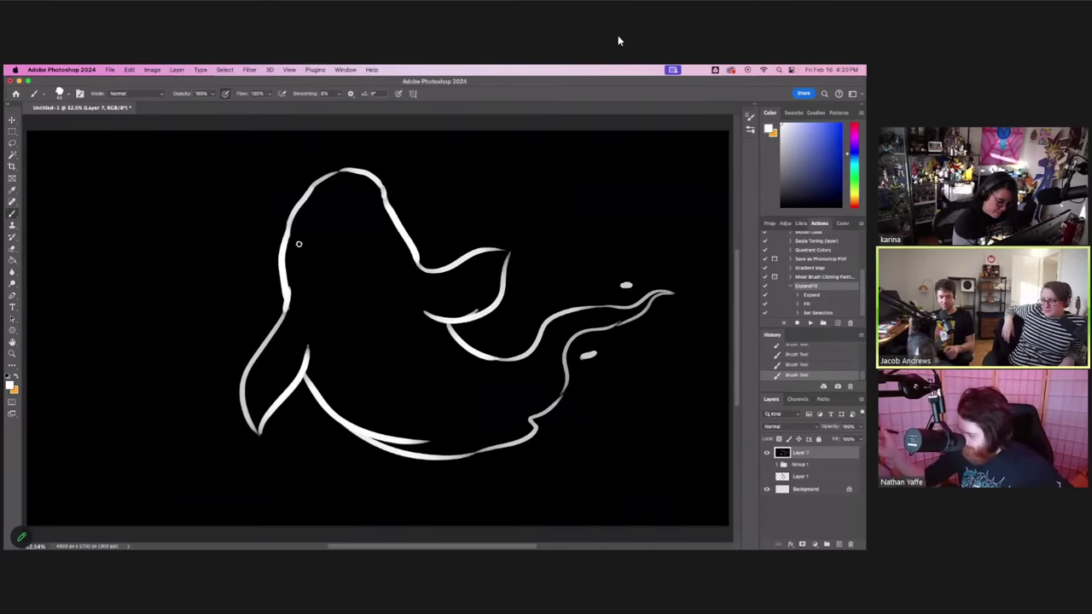
{"action": "left_click_drag", "start_coordinate": [608, 324], "coordinate": [648, 301]}
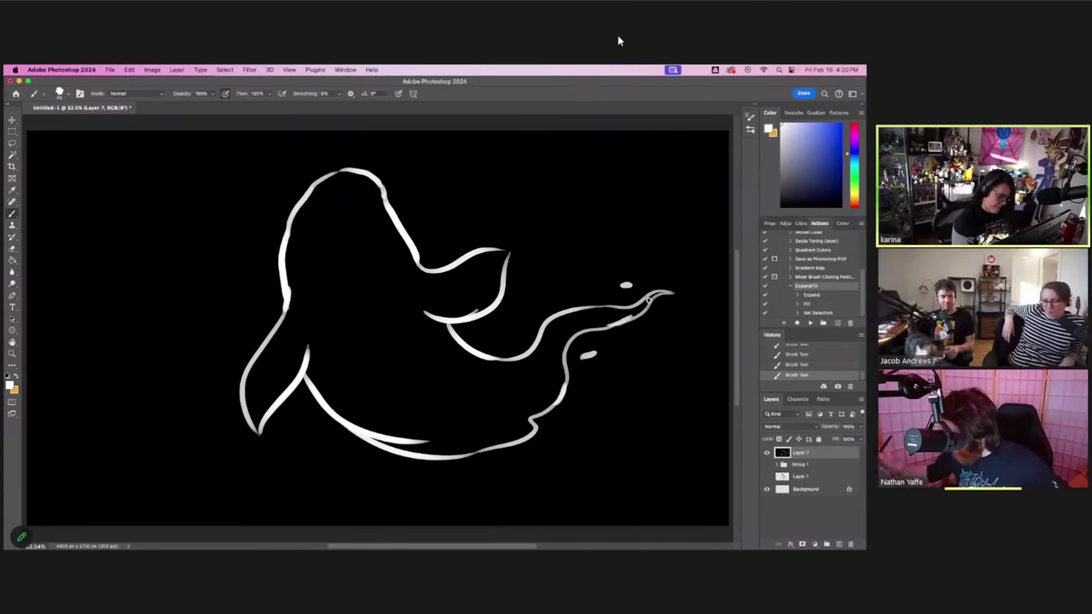
{"action": "left_click_drag", "start_coordinate": [321, 185], "coordinate": [341, 168]}
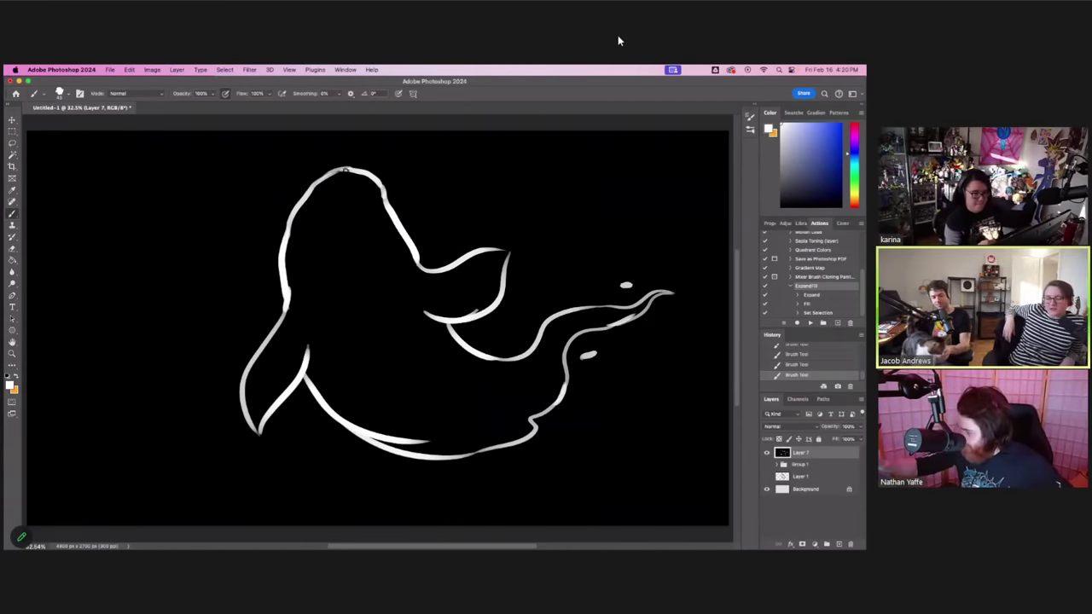
- Test the outline for gaps by selecting the surrounding black with the Magic Wand, deselect, and touch up the raised arm's tip
{"action": "key", "text": "l"}
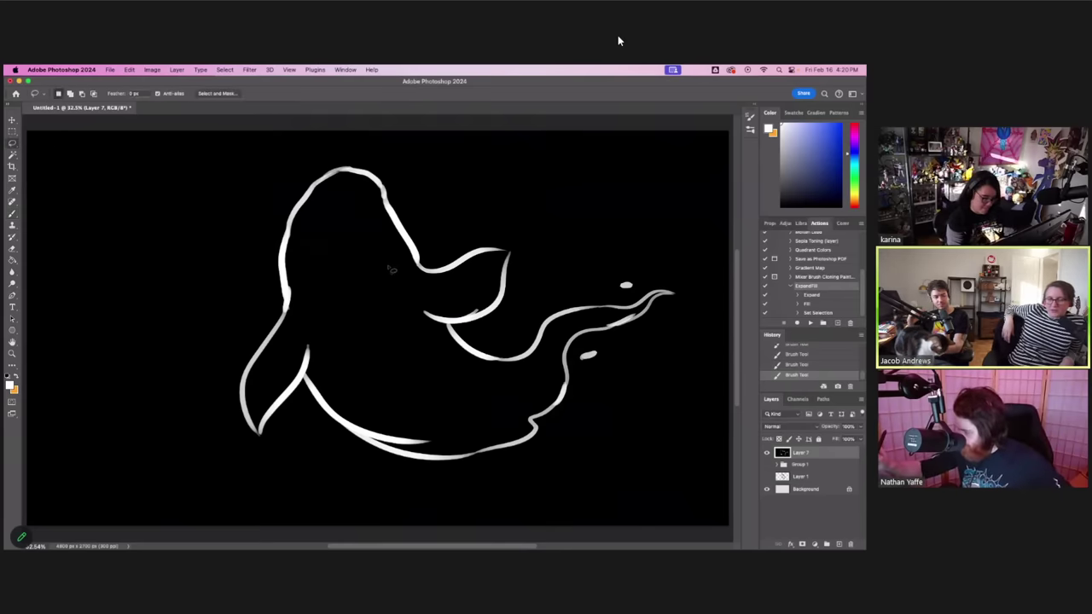
{"action": "key", "text": "w"}
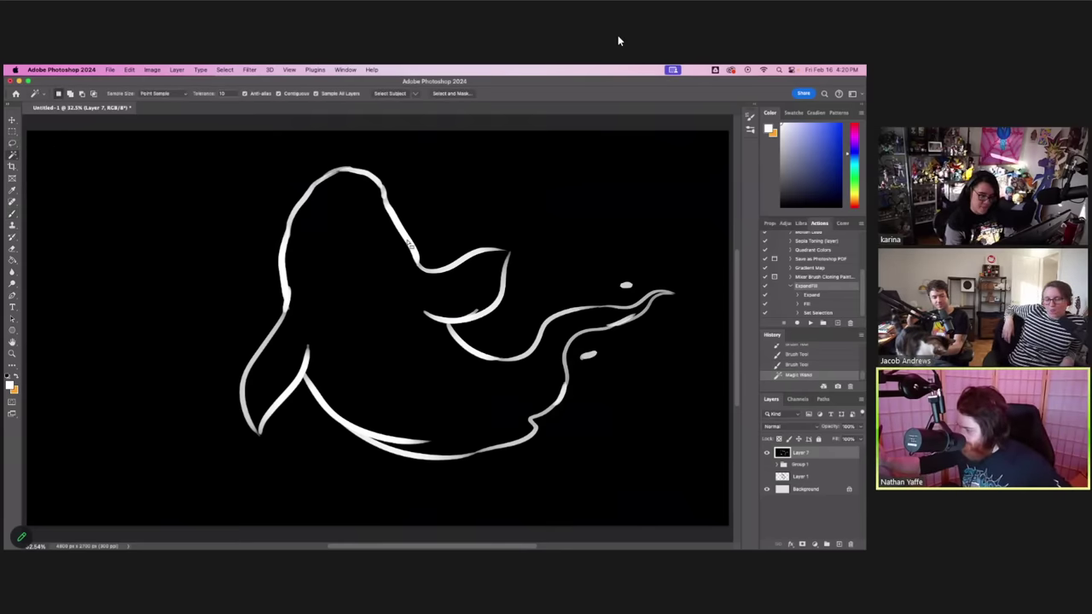
{"action": "left_click", "coordinate": [673, 242]}
{"action": "key", "text": "m"}
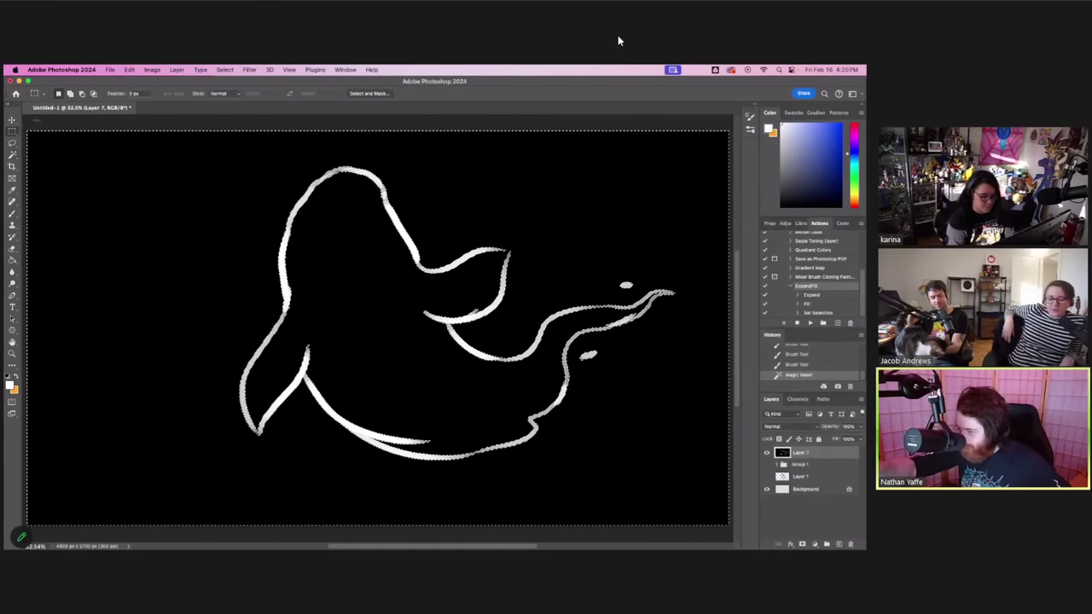
{"action": "key", "text": "super+d"}
{"action": "key", "text": "b"}
{"action": "mouse_move", "coordinate": [511, 256]}
{"action": "left_mouse_down"}
{"action": "mouse_move", "coordinate": [495, 250]}
{"action": "mouse_move", "coordinate": [509, 279]}
{"action": "left_mouse_up"}
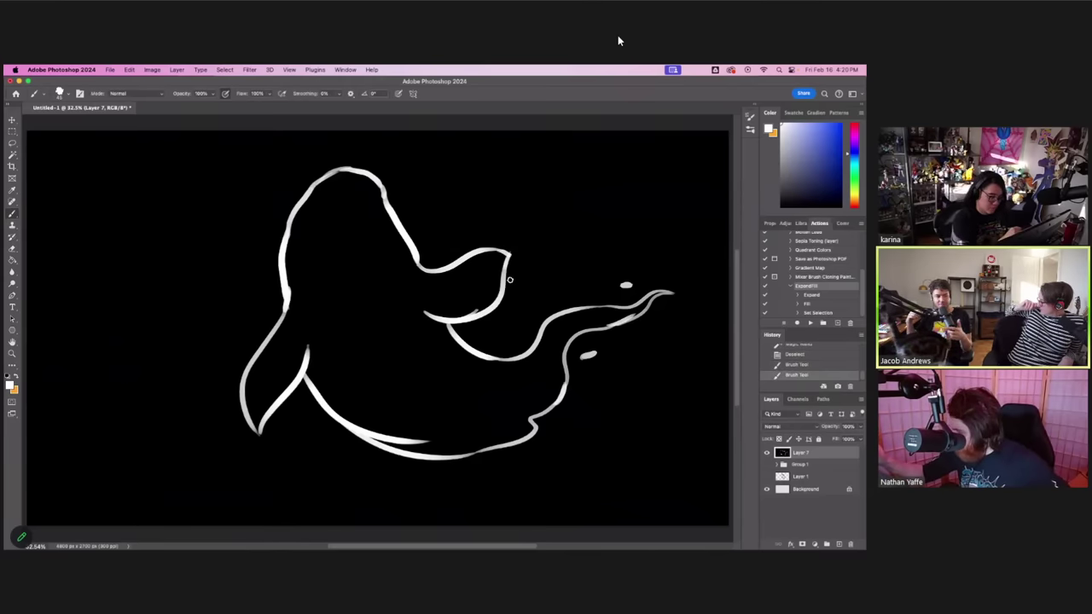
- Recheck the outline by selecting the outside area with the Magic Wand, clear the selection, and reinforce the tail's upper edge
{"action": "left_click", "coordinate": [18, 155]}
{"action": "left_click", "coordinate": [36, 138]}
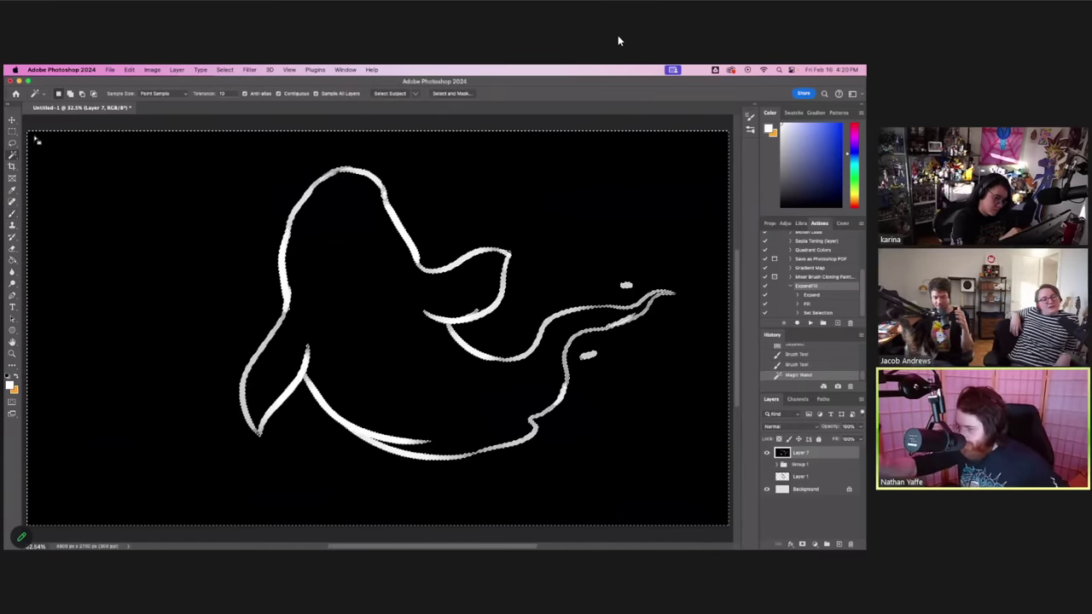
{"action": "key", "text": "b"}
{"action": "key", "text": "ctrl+d"}
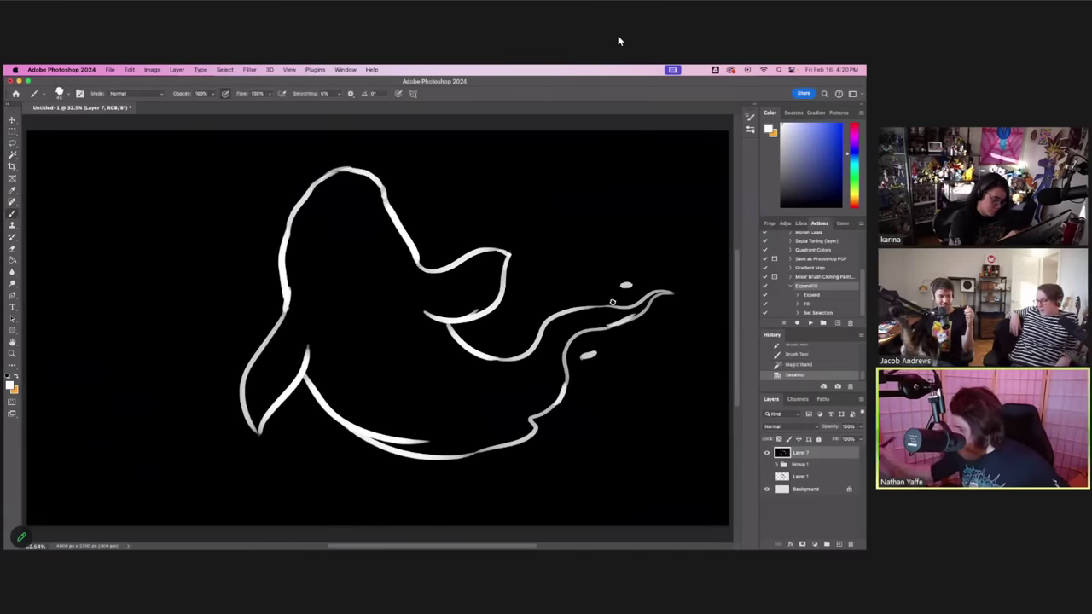
{"action": "left_click_drag", "start_coordinate": [583, 309], "coordinate": [623, 305]}
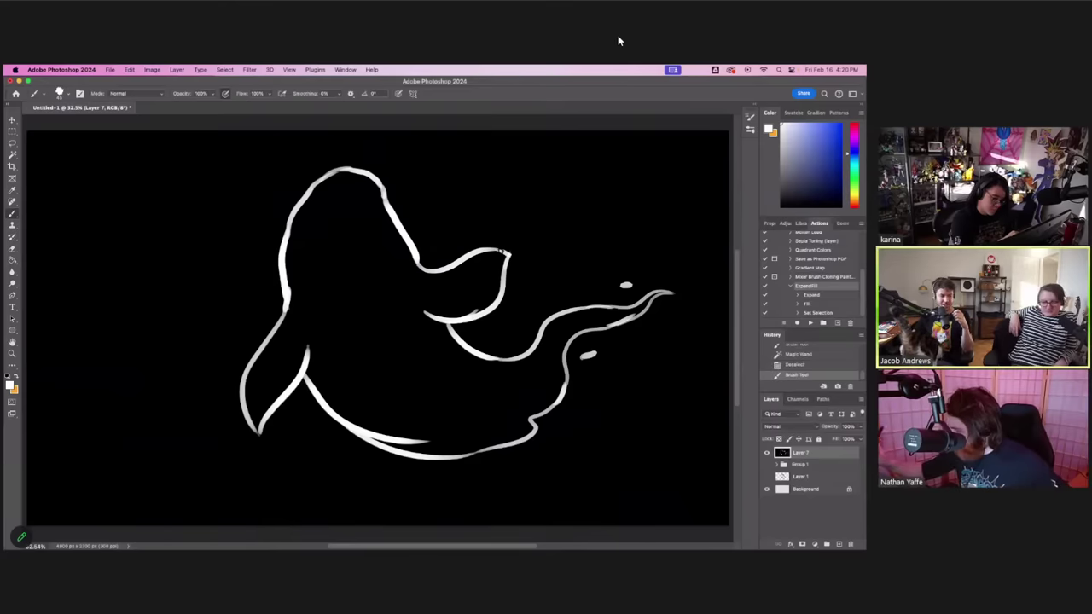
- Scribble with the Eraser beside the raised arm and above the tail, and delete the figure's layer
{"action": "mouse_move", "coordinate": [496, 249]}
{"action": "left_mouse_down"}
{"action": "mouse_move", "coordinate": [508, 282]}
{"action": "mouse_move", "coordinate": [526, 248]}
{"action": "mouse_move", "coordinate": [524, 260]}
{"action": "mouse_move", "coordinate": [534, 247]}
{"action": "mouse_move", "coordinate": [560, 256]}
{"action": "mouse_move", "coordinate": [554, 277]}
{"action": "mouse_move", "coordinate": [608, 257]}
{"action": "mouse_move", "coordinate": [565, 206]}
{"action": "mouse_move", "coordinate": [571, 277]}
{"action": "mouse_move", "coordinate": [629, 304]}
{"action": "mouse_move", "coordinate": [556, 289]}
{"action": "mouse_move", "coordinate": [644, 219]}
{"action": "mouse_move", "coordinate": [582, 165]}
{"action": "mouse_move", "coordinate": [601, 289]}
{"action": "mouse_move", "coordinate": [682, 237]}
{"action": "mouse_move", "coordinate": [666, 173]}
{"action": "mouse_move", "coordinate": [682, 297]}
{"action": "mouse_move", "coordinate": [662, 414]}
{"action": "left_mouse_up"}
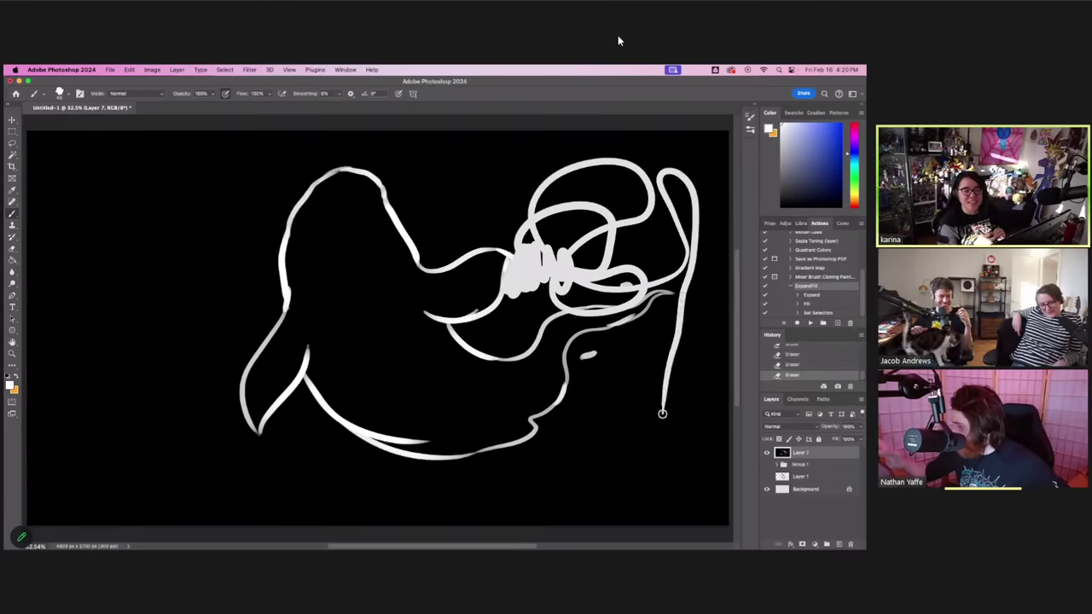
{"action": "key", "text": "Delete"}
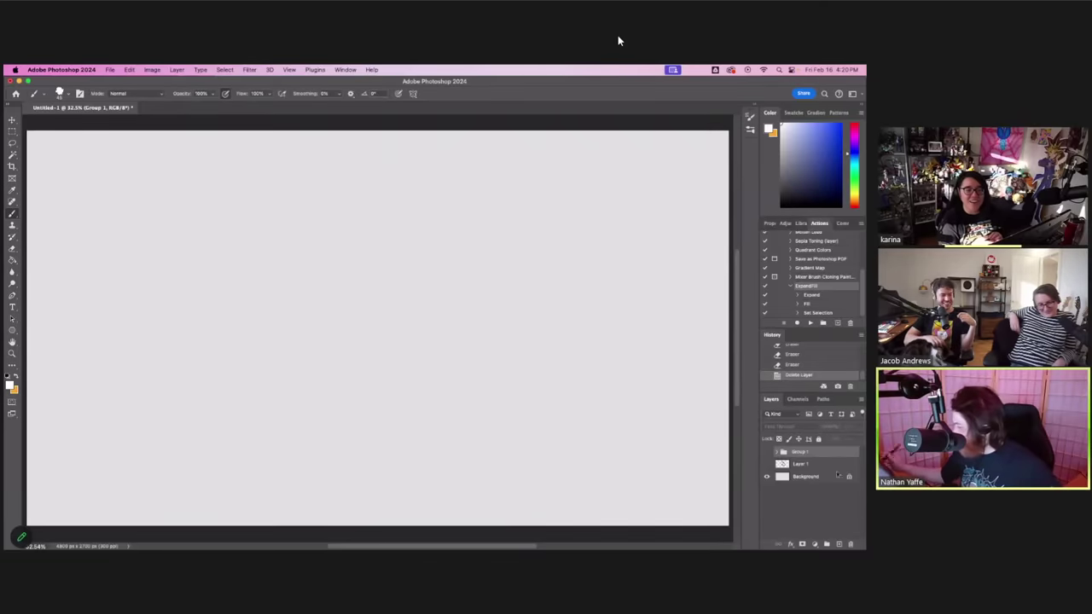
- Create a new layer filled with black and add an empty layer above it for drawing with a white brush
{"action": "left_click", "coordinate": [839, 543]}
{"action": "left_click", "coordinate": [781, 205]}
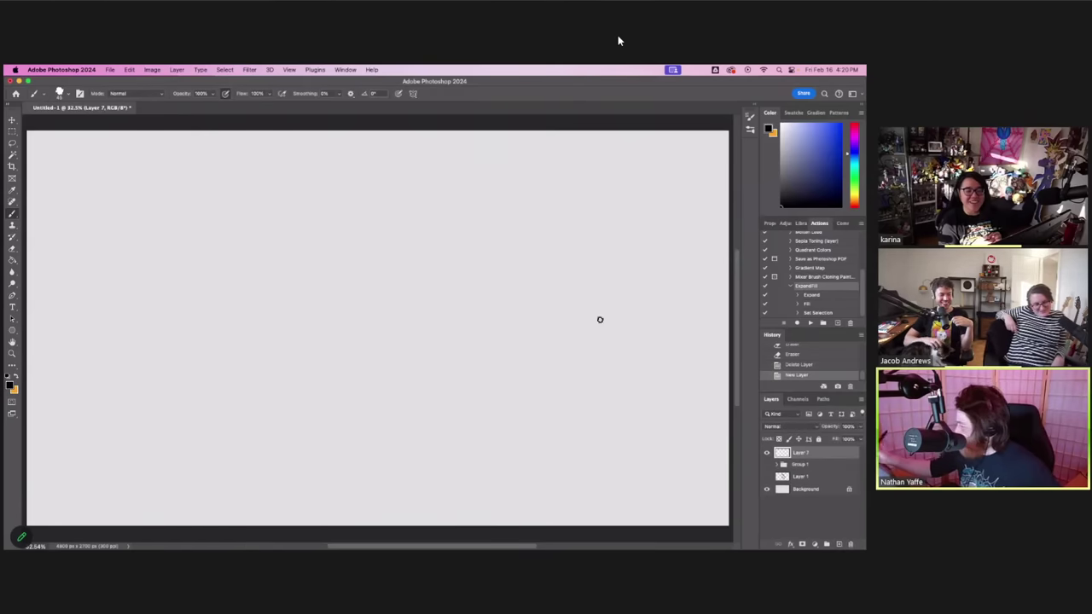
{"action": "left_click", "coordinate": [12, 260]}
{"action": "left_click", "coordinate": [374, 244]}
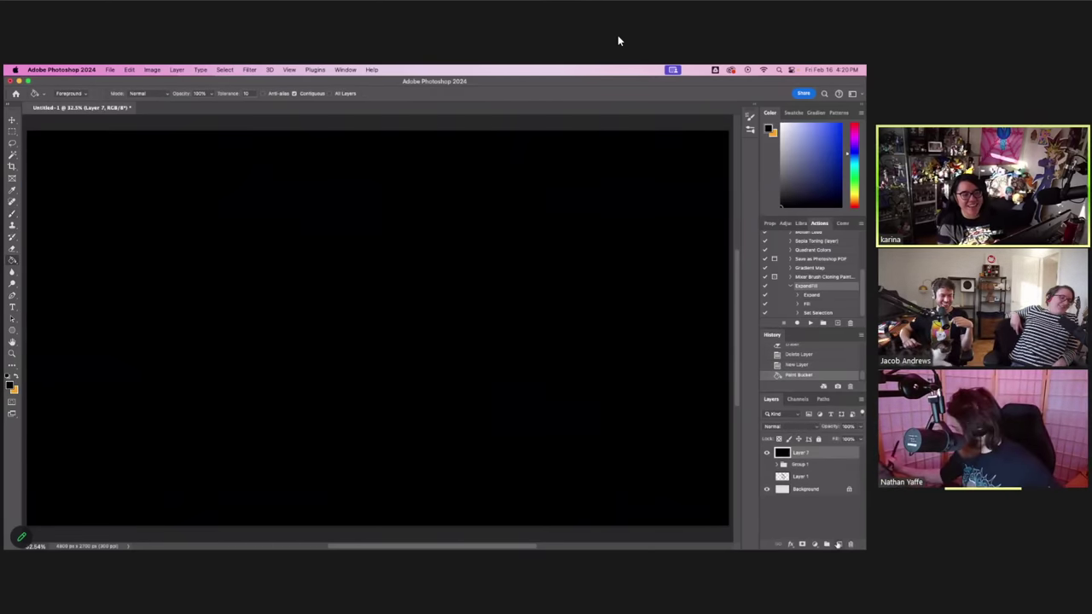
{"action": "left_click", "coordinate": [838, 544]}
{"action": "key", "text": "x"}
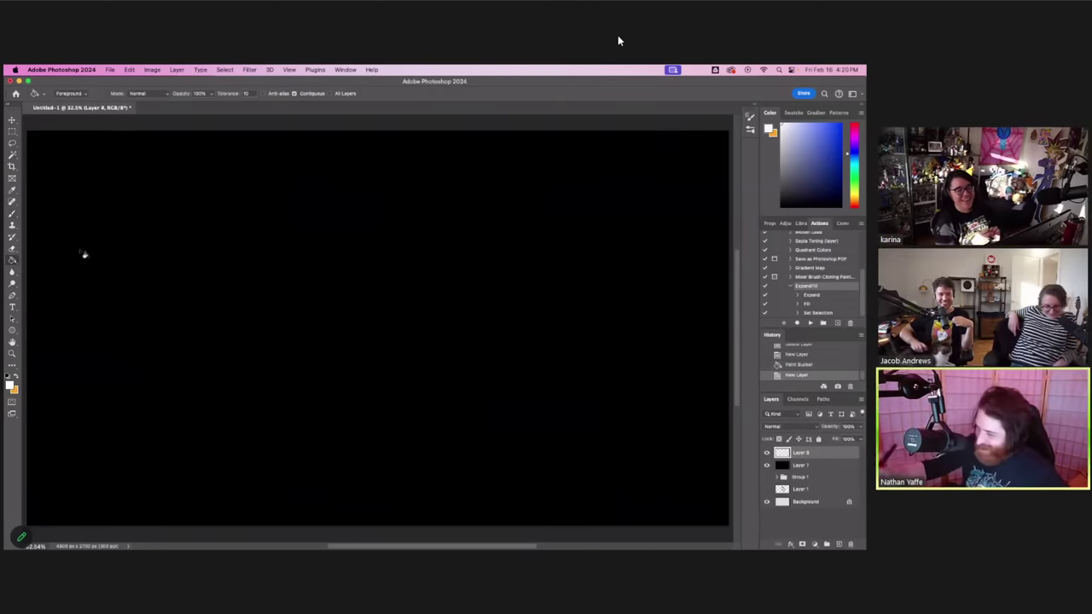
{"action": "key", "text": "b"}
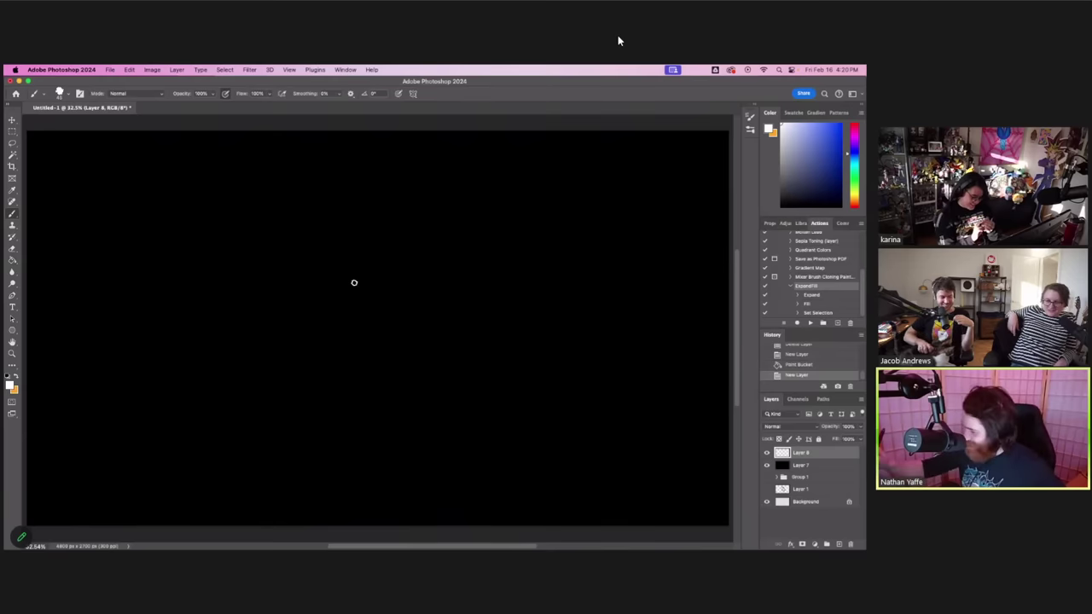
- Draw the ghost's head as a tall rounded white arch, undoing unsatisfactory strokes and extending its shorter side downward
{"action": "mouse_move", "coordinate": [314, 338]}
{"action": "left_mouse_down"}
{"action": "mouse_move", "coordinate": [378, 191]}
{"action": "mouse_move", "coordinate": [408, 182]}
{"action": "left_mouse_up"}
{"action": "key", "text": "super+z"}
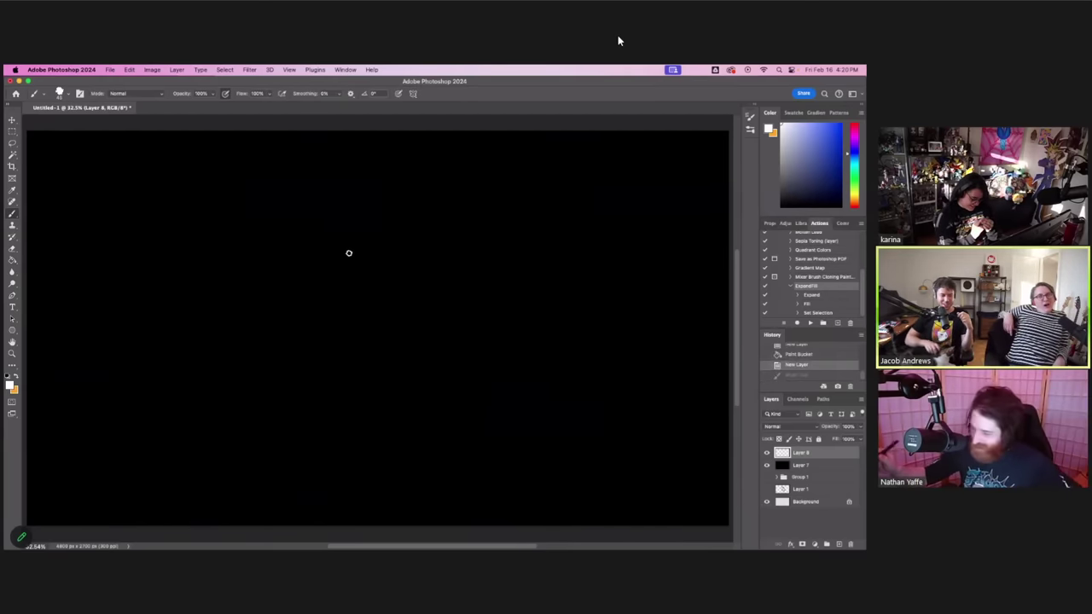
{"action": "mouse_move", "coordinate": [278, 303]}
{"action": "left_mouse_down"}
{"action": "mouse_move", "coordinate": [290, 229]}
{"action": "mouse_move", "coordinate": [405, 179]}
{"action": "mouse_move", "coordinate": [429, 238]}
{"action": "left_mouse_up"}
{"action": "key", "text": "super+z"}
{"action": "left_click_drag", "start_coordinate": [397, 181], "coordinate": [421, 220]}
{"action": "key", "text": "super+z"}
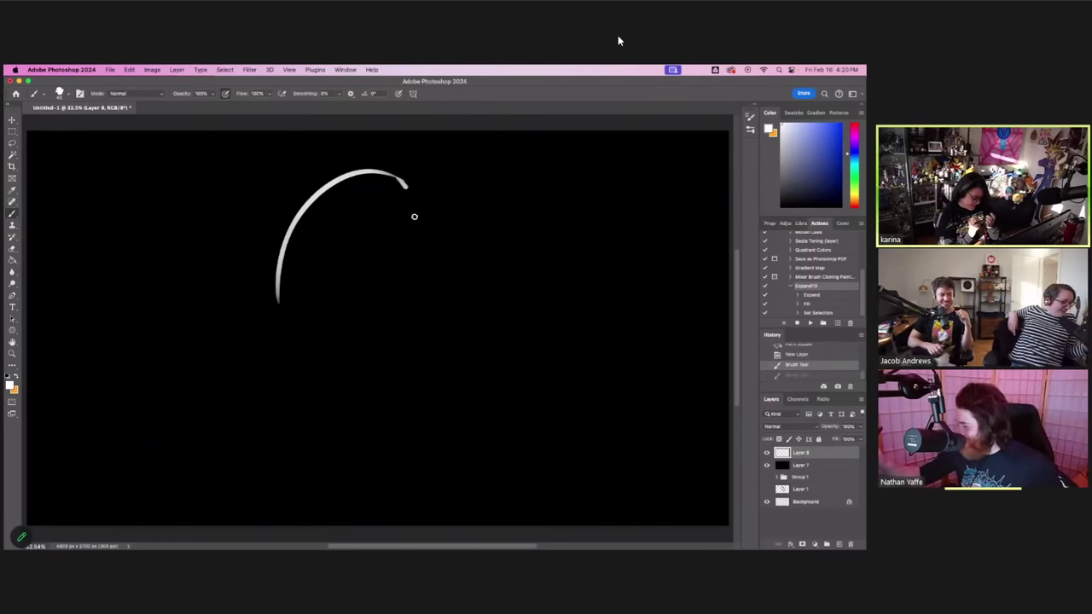
{"action": "left_click_drag", "start_coordinate": [406, 184], "coordinate": [420, 255]}
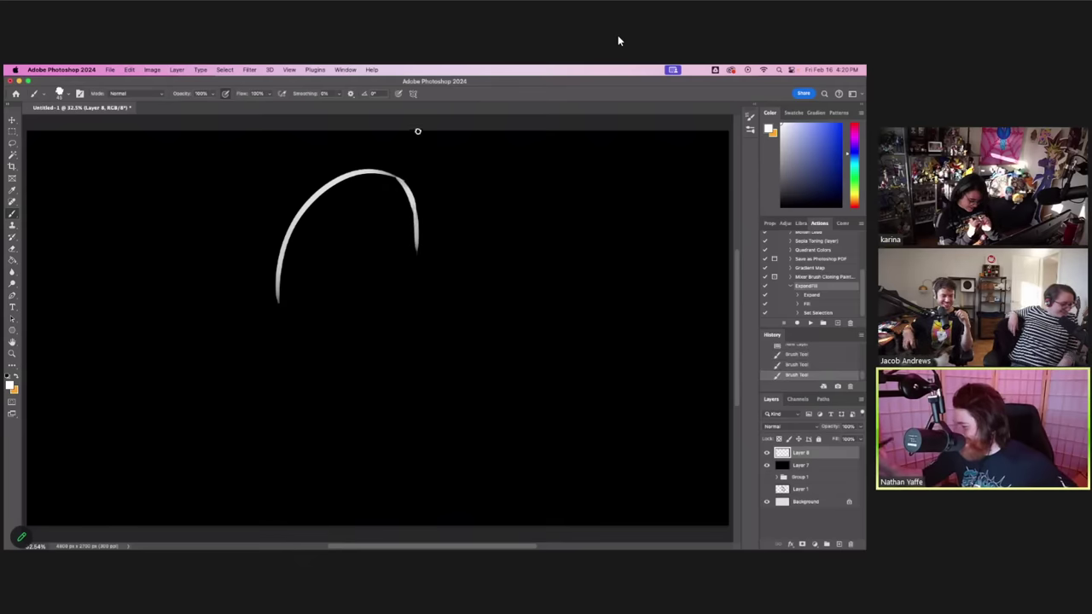
- Draw the hanging leaf-shaped arm from the head's longer side, sweeping down to a pointed tip and curving back up
{"action": "left_click_drag", "start_coordinate": [278, 299], "coordinate": [245, 366]}
{"action": "key", "text": "super+z"}
{"action": "left_click_drag", "start_coordinate": [275, 298], "coordinate": [212, 424]}
{"action": "key", "text": "super+z"}
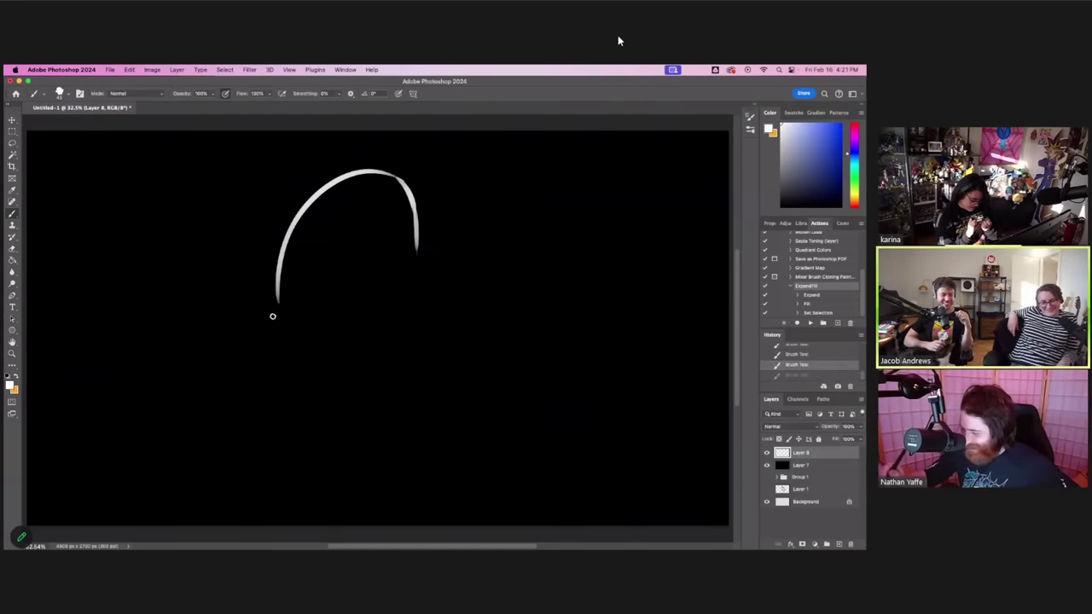
{"action": "mouse_move", "coordinate": [275, 300]}
{"action": "left_mouse_down"}
{"action": "mouse_move", "coordinate": [238, 428]}
{"action": "mouse_move", "coordinate": [283, 334]}
{"action": "left_mouse_up"}
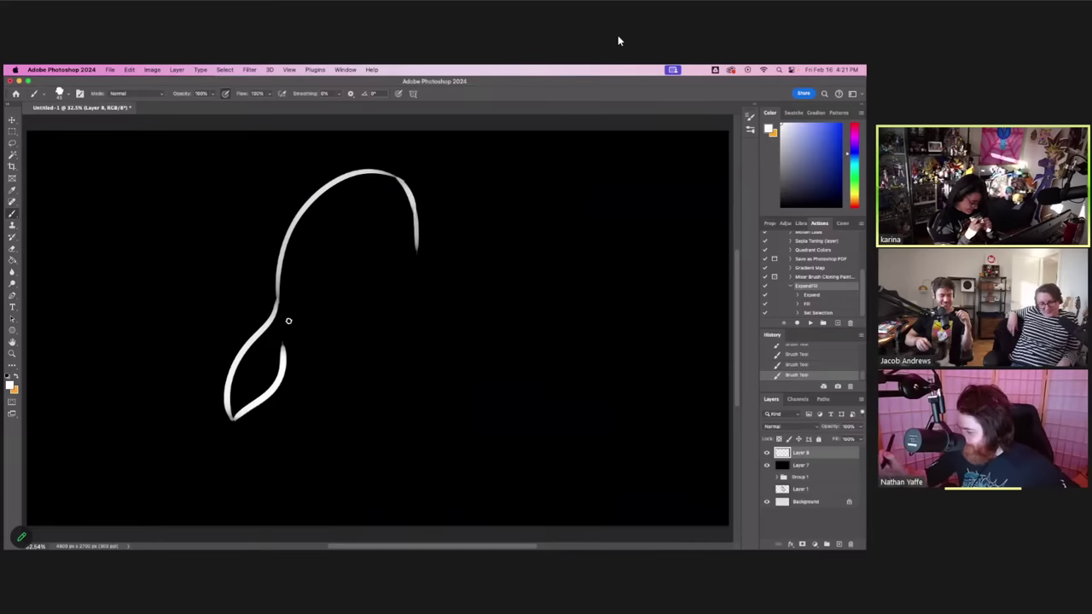
{"action": "key", "text": "super+z"}
{"action": "mouse_move", "coordinate": [233, 419]}
{"action": "left_mouse_down"}
{"action": "mouse_move", "coordinate": [272, 399]}
{"action": "mouse_move", "coordinate": [294, 354]}
{"action": "left_mouse_up"}
{"action": "key", "text": "super+z"}
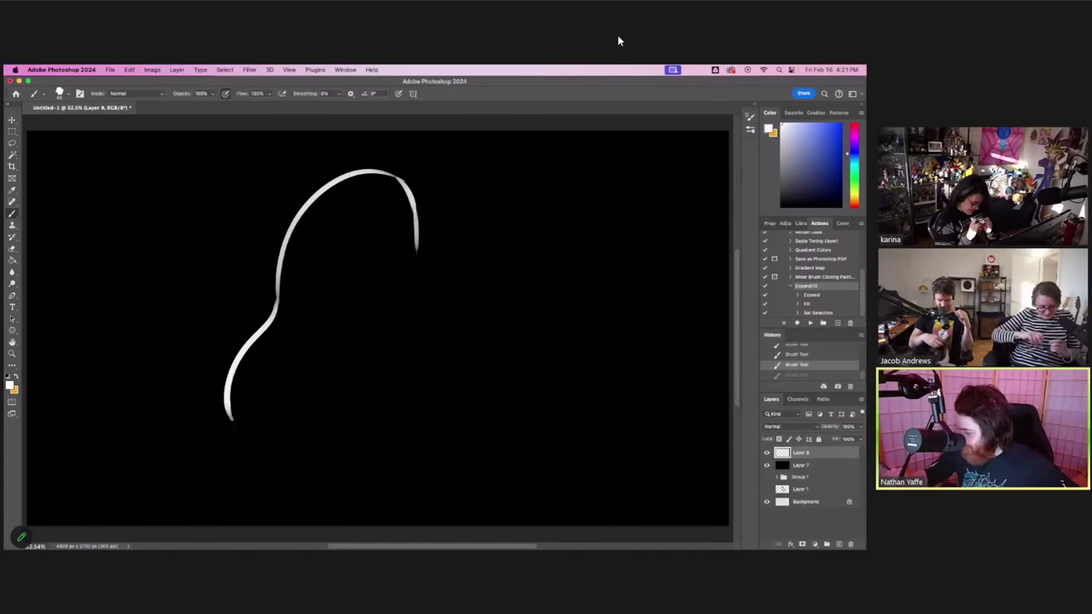
{"action": "mouse_move", "coordinate": [228, 407]}
{"action": "left_mouse_down"}
{"action": "mouse_move", "coordinate": [249, 447]}
{"action": "mouse_move", "coordinate": [296, 365]}
{"action": "left_mouse_up"}
{"action": "key", "text": "super+z"}
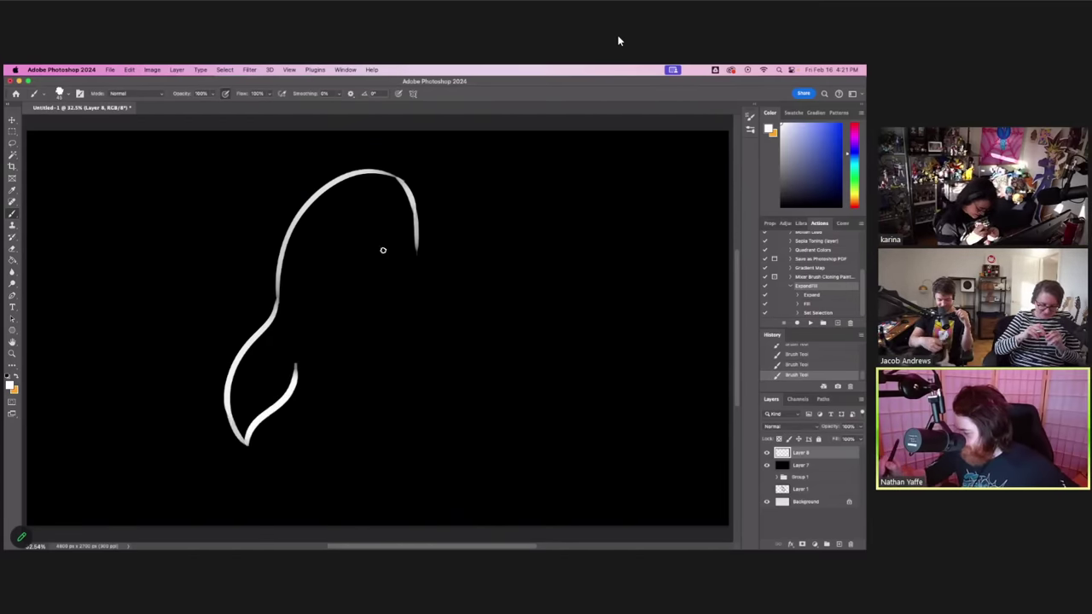
- Extend the shorter side of the head downward with a slight outward curve at its end
{"action": "left_click_drag", "start_coordinate": [417, 248], "coordinate": [434, 295]}
{"action": "key", "text": "super+z"}
{"action": "mouse_move", "coordinate": [416, 232]}
{"action": "left_mouse_down"}
{"action": "mouse_move", "coordinate": [437, 314]}
{"action": "mouse_move", "coordinate": [429, 290]}
{"action": "left_mouse_up"}
{"action": "key", "text": "super+z"}
- Draw a belly curve sweeping down and outward from the inner end of the hanging arm
{"action": "left_click_drag", "start_coordinate": [297, 380], "coordinate": [350, 421]}
{"action": "key", "text": "super+z"}
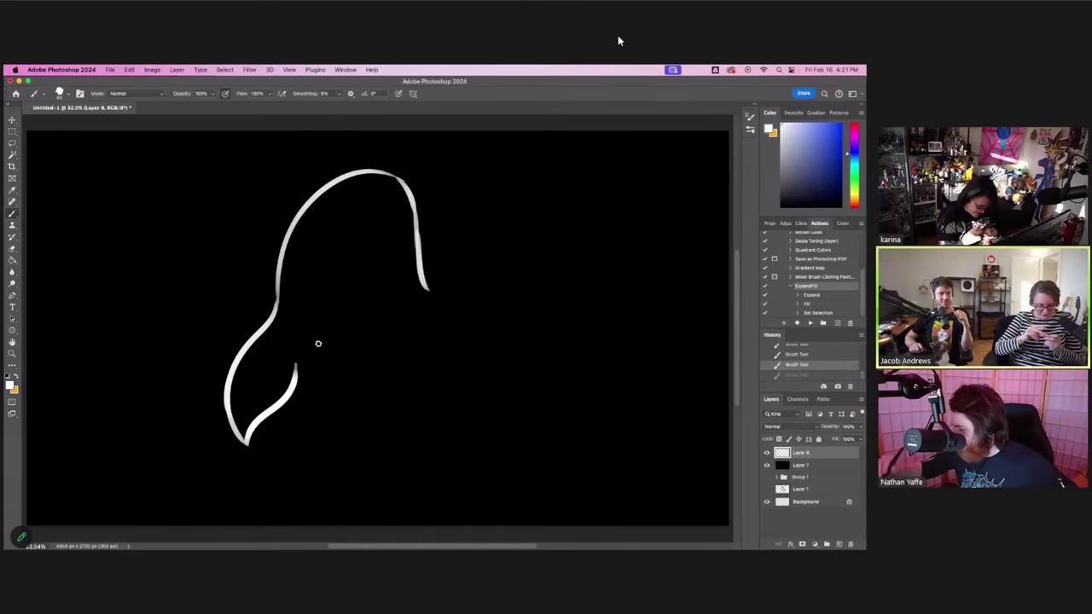
{"action": "left_click_drag", "start_coordinate": [296, 383], "coordinate": [406, 437]}
{"action": "key", "text": "super+z"}
{"action": "left_click_drag", "start_coordinate": [296, 380], "coordinate": [440, 438]}
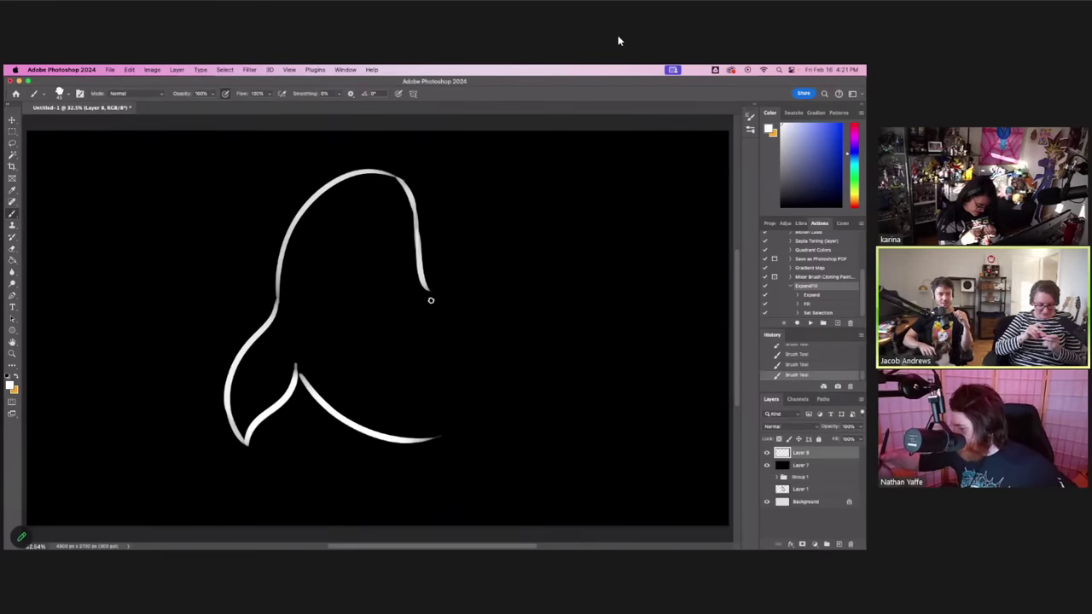
- Draw the raised leaf-shaped arm from the head's extended side, curving out to a pointed tip and back underneath
{"action": "left_click_drag", "start_coordinate": [423, 289], "coordinate": [475, 313]}
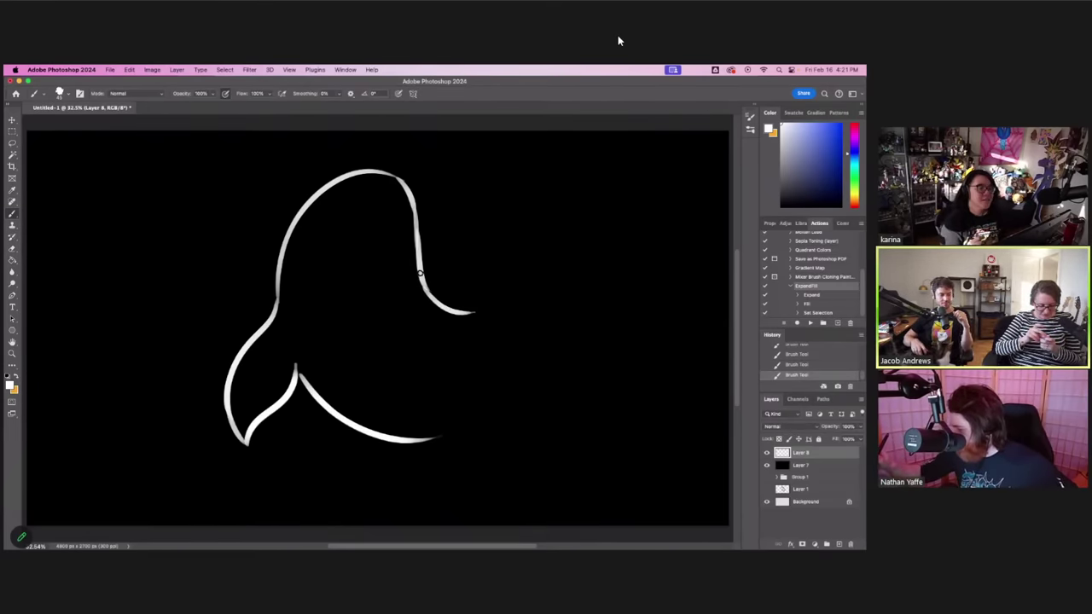
{"action": "mouse_move", "coordinate": [420, 272]}
{"action": "left_mouse_down"}
{"action": "mouse_move", "coordinate": [456, 243]}
{"action": "mouse_move", "coordinate": [498, 241]}
{"action": "left_mouse_up"}
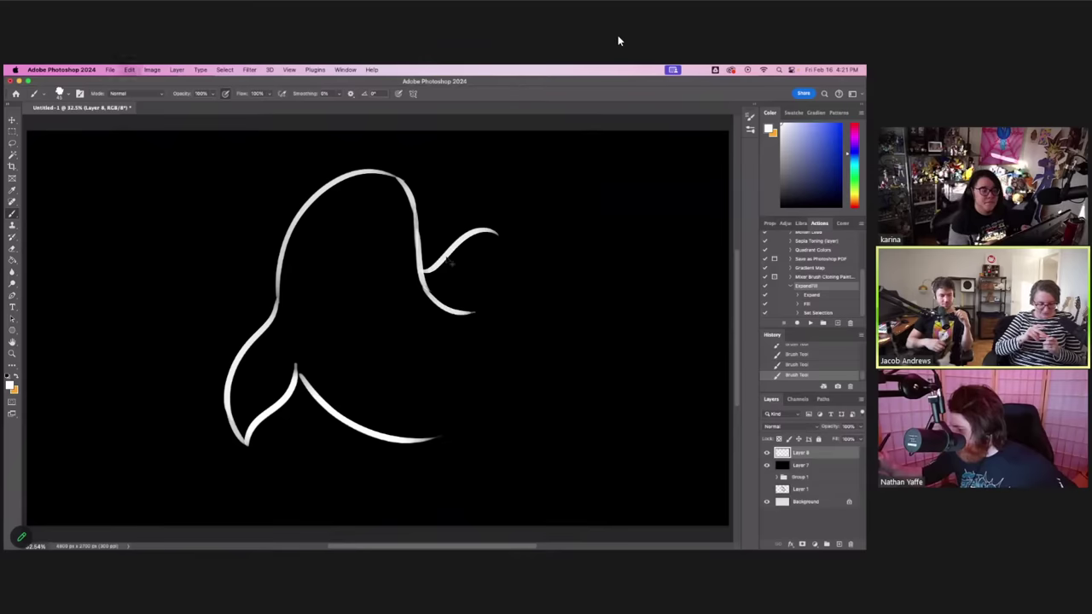
{"action": "key", "text": "super+z"}
{"action": "key", "text": "super+shift+z"}
{"action": "key", "text": "super+z"}
- Try a body line sloping down and outward from the base of the raised arm
{"action": "mouse_move", "coordinate": [425, 278]}
{"action": "left_mouse_down"}
{"action": "mouse_move", "coordinate": [477, 252]}
{"action": "mouse_move", "coordinate": [532, 253]}
{"action": "mouse_move", "coordinate": [518, 248]}
{"action": "mouse_move", "coordinate": [480, 309]}
{"action": "mouse_move", "coordinate": [456, 310]}
{"action": "mouse_move", "coordinate": [458, 324]}
{"action": "mouse_move", "coordinate": [431, 301]}
{"action": "mouse_move", "coordinate": [493, 348]}
{"action": "left_mouse_up"}
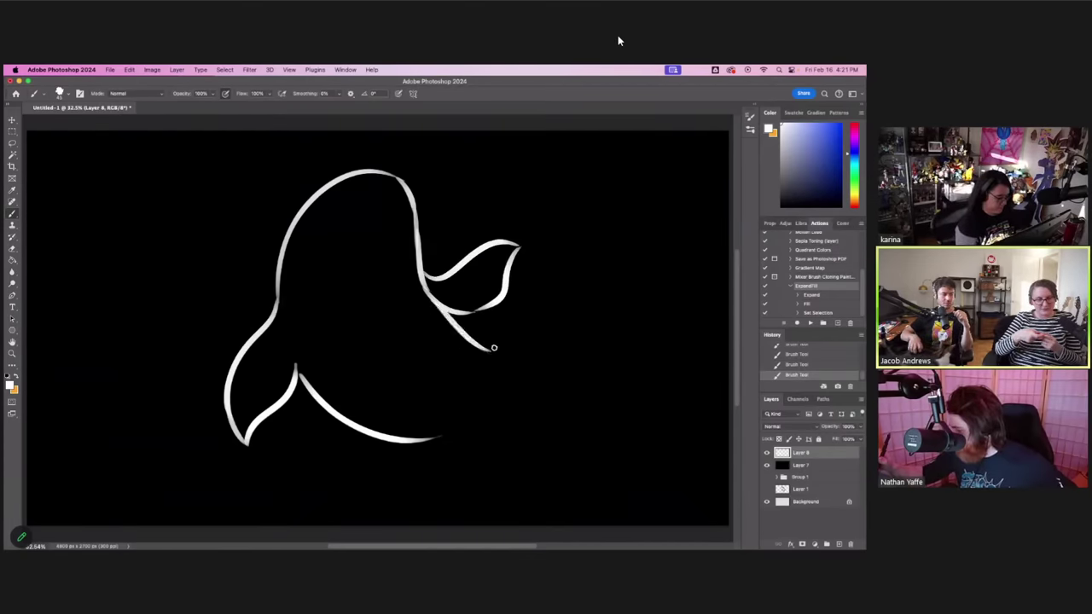
{"action": "key", "text": "super+z"}
{"action": "left_click_drag", "start_coordinate": [424, 291], "coordinate": [478, 359]}
{"action": "key", "text": "super+z"}
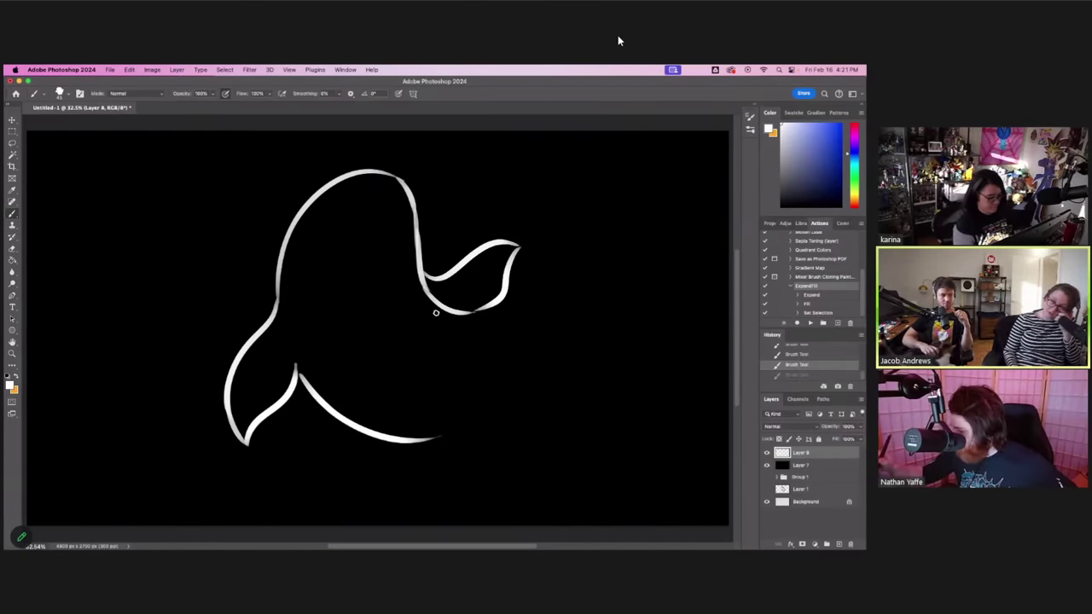
- Redraw the raised arm's underside, erasing its link to the head line and the doubled stroke
{"action": "left_click_drag", "start_coordinate": [433, 310], "coordinate": [498, 297]}
{"action": "key", "text": "super+z"}
{"action": "key", "text": "super+z"}
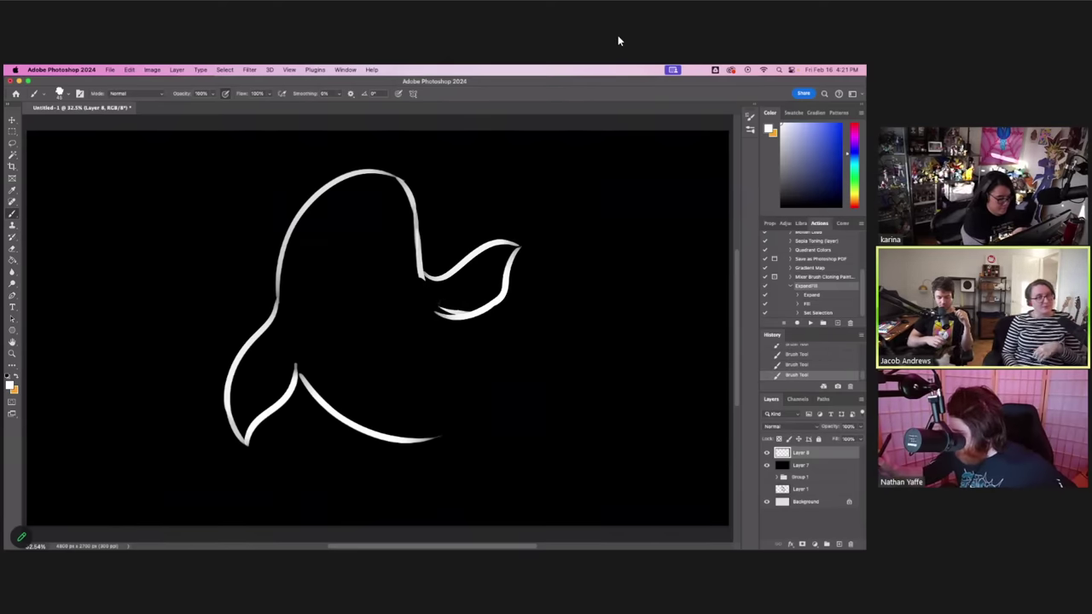
{"action": "left_click_drag", "start_coordinate": [451, 312], "coordinate": [474, 310]}
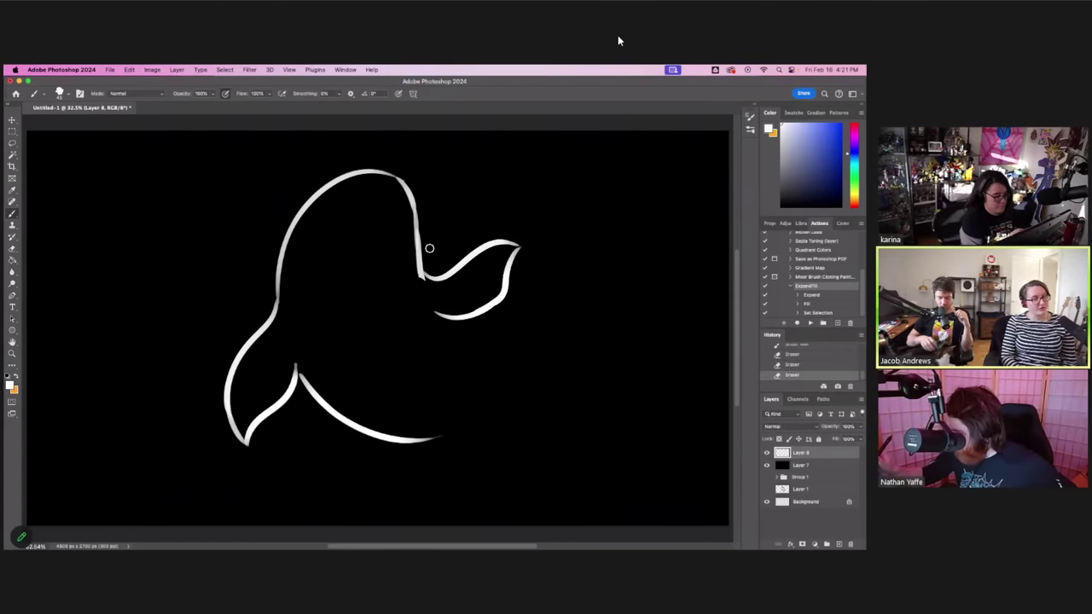
- Thin the head's outline around the crown with the Eraser and erase the belly curve
{"action": "mouse_move", "coordinate": [412, 185]}
{"action": "left_mouse_down"}
{"action": "mouse_move", "coordinate": [384, 170]}
{"action": "mouse_move", "coordinate": [421, 209]}
{"action": "mouse_move", "coordinate": [407, 184]}
{"action": "left_mouse_up"}
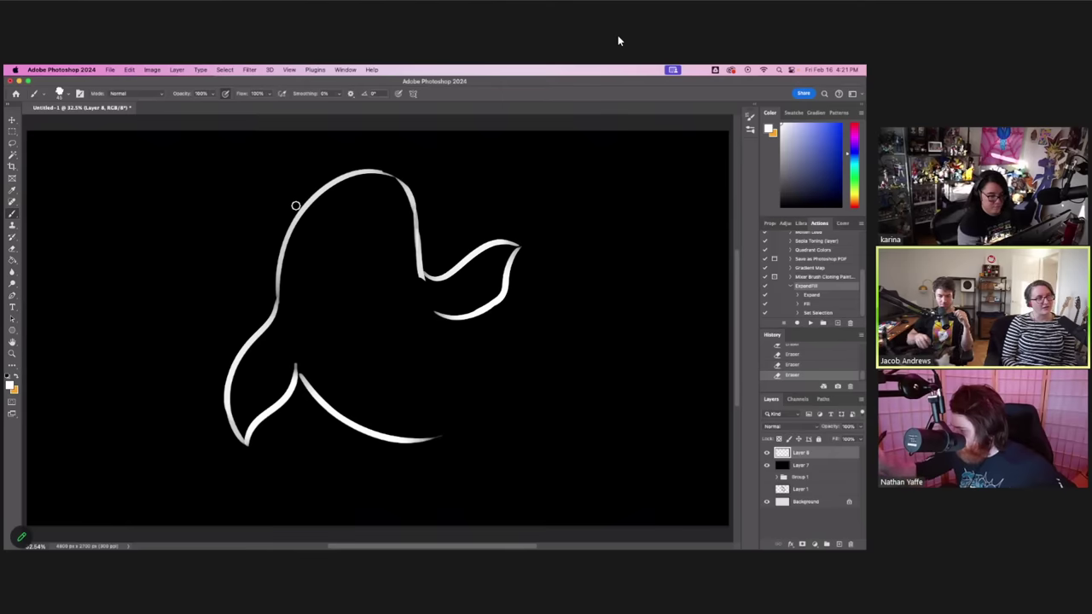
{"action": "left_click_drag", "start_coordinate": [295, 205], "coordinate": [389, 164]}
{"action": "mouse_move", "coordinate": [297, 367]}
{"action": "left_mouse_down"}
{"action": "mouse_move", "coordinate": [361, 431]}
{"action": "mouse_move", "coordinate": [437, 437]}
{"action": "left_mouse_up"}
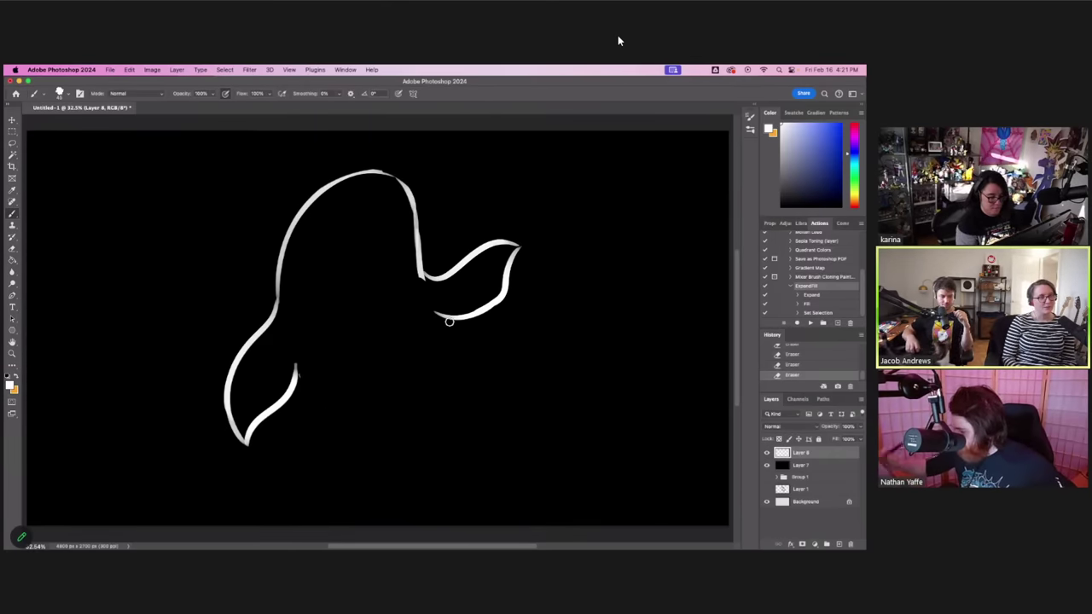
- Draw the belly curve from the lowered arm's base, sweeping down under the body and up the other side
{"action": "left_click_drag", "start_coordinate": [293, 355], "coordinate": [369, 469]}
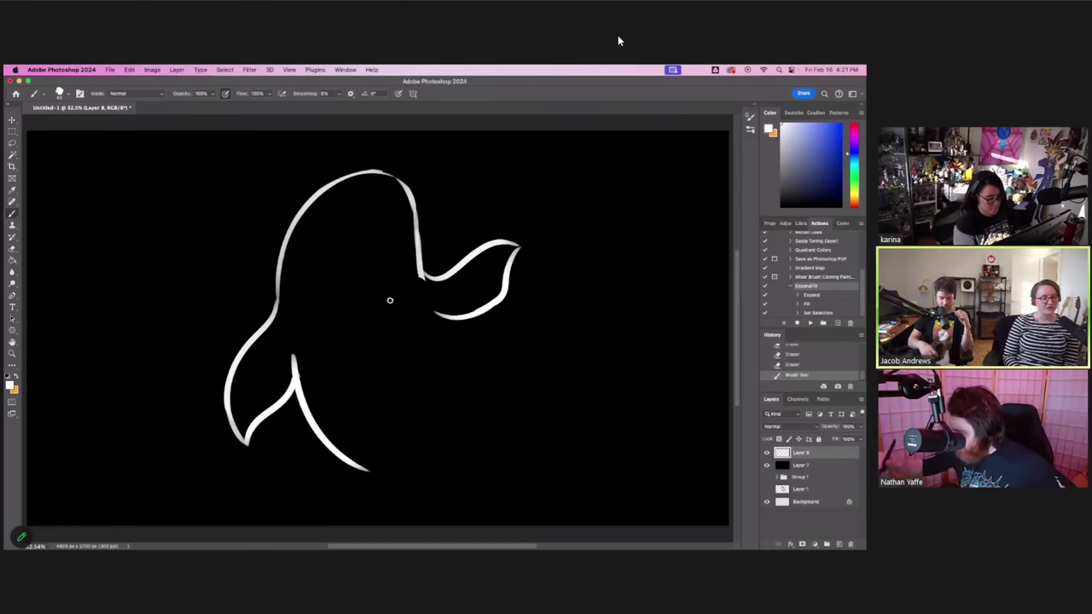
{"action": "key", "text": "super+z"}
{"action": "left_click_drag", "start_coordinate": [292, 353], "coordinate": [392, 449]}
{"action": "key", "text": "super+z"}
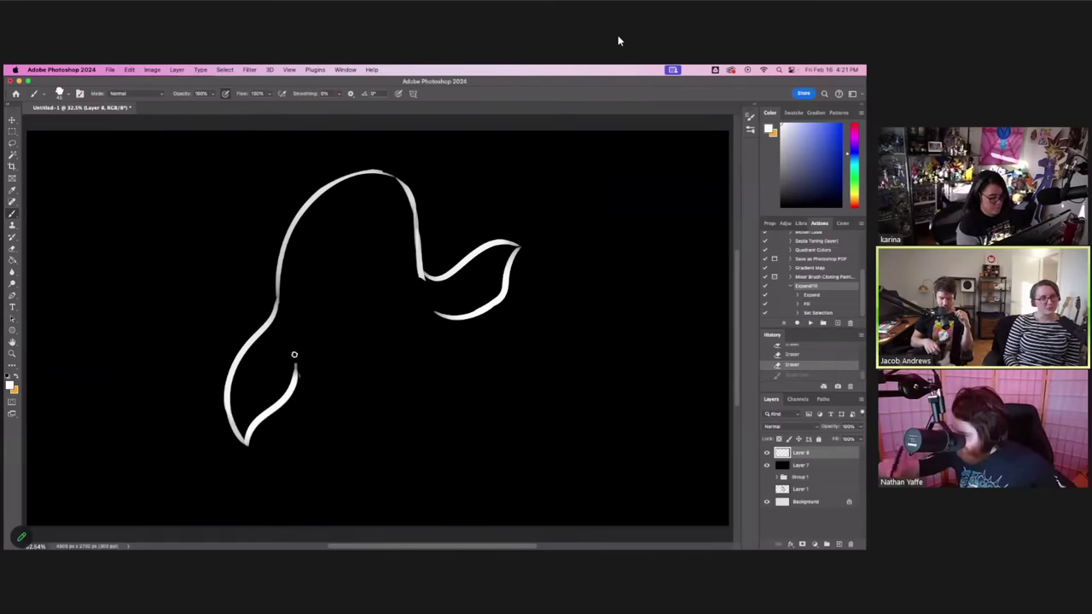
{"action": "mouse_move", "coordinate": [293, 353]}
{"action": "left_mouse_down"}
{"action": "mouse_move", "coordinate": [394, 478]}
{"action": "mouse_move", "coordinate": [532, 440]}
{"action": "left_mouse_up"}
{"action": "key", "text": "super+z"}
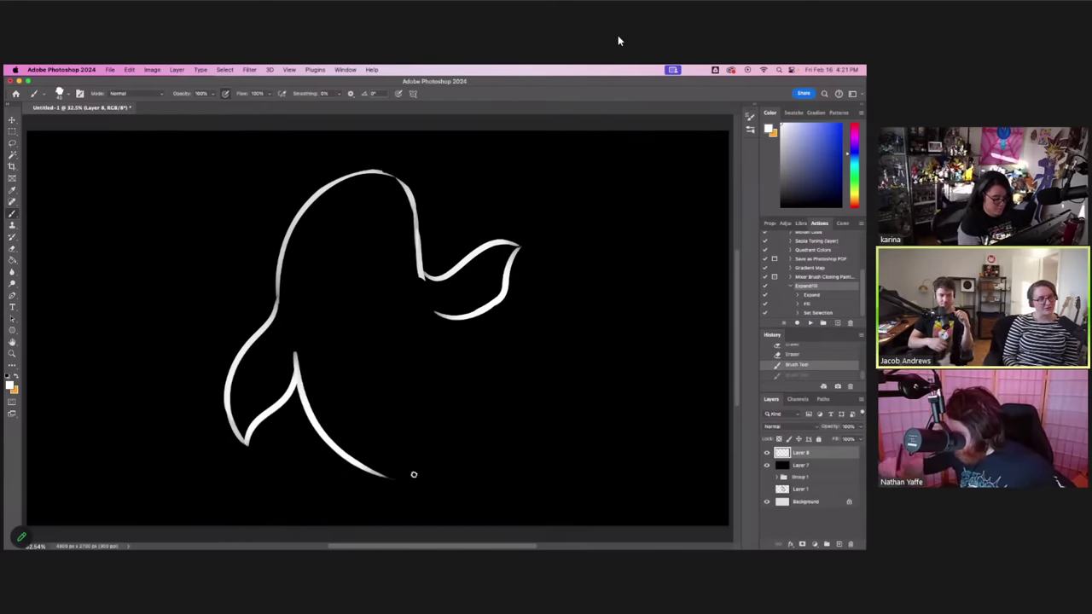
{"action": "left_click_drag", "start_coordinate": [392, 477], "coordinate": [520, 429]}
- Draw the back curve dipping below the raised arm toward the tail, and extend the belly line up to the tail's base
{"action": "mouse_move", "coordinate": [434, 316]}
{"action": "left_mouse_down"}
{"action": "mouse_move", "coordinate": [457, 373]}
{"action": "mouse_move", "coordinate": [477, 368]}
{"action": "mouse_move", "coordinate": [563, 288]}
{"action": "mouse_move", "coordinate": [550, 290]}
{"action": "left_mouse_up"}
{"action": "key", "text": "super+z"}
{"action": "key", "text": "super+z"}
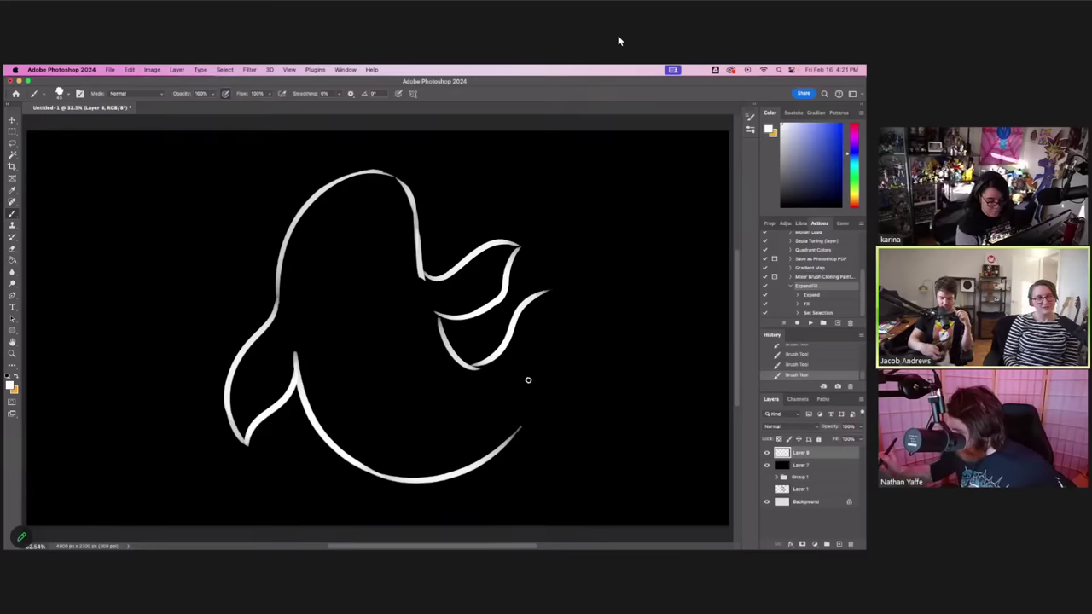
{"action": "left_click_drag", "start_coordinate": [516, 435], "coordinate": [548, 353]}
{"action": "key", "text": "super+z"}
{"action": "mouse_move", "coordinate": [517, 435]}
{"action": "left_mouse_down"}
{"action": "mouse_move", "coordinate": [605, 308]}
{"action": "mouse_move", "coordinate": [537, 295]}
{"action": "mouse_move", "coordinate": [599, 284]}
{"action": "left_mouse_up"}
{"action": "key", "text": "super+z"}
- Draw the tail's upper edge outward with a small notch, and its wavy lower edge continuing from the belly line
{"action": "left_click_drag", "start_coordinate": [534, 297], "coordinate": [607, 299]}
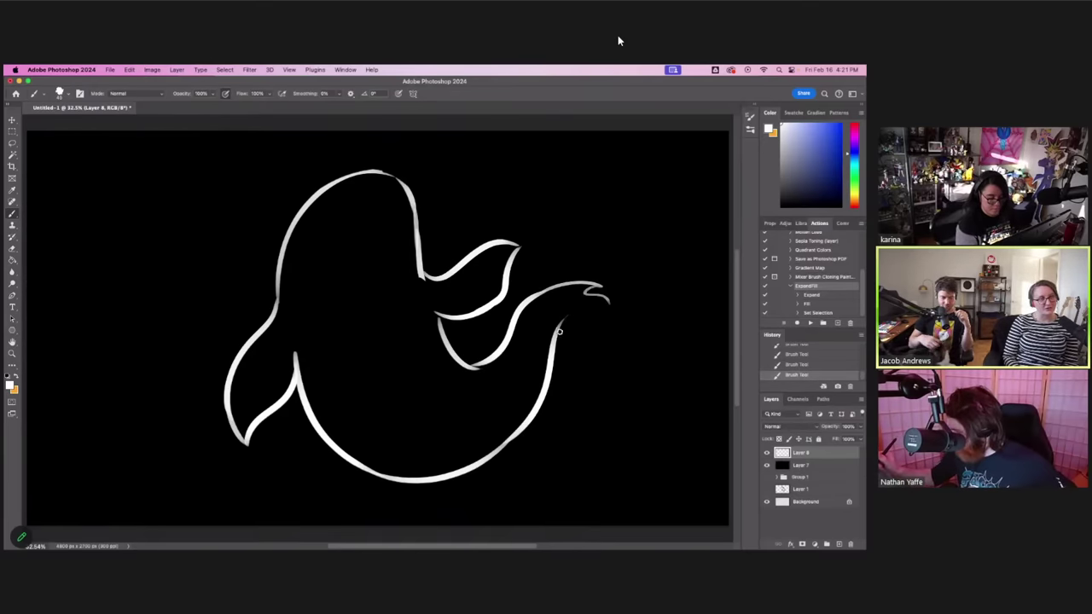
{"action": "key", "text": "super+z"}
{"action": "mouse_move", "coordinate": [534, 296]}
{"action": "left_mouse_down"}
{"action": "mouse_move", "coordinate": [586, 284]}
{"action": "mouse_move", "coordinate": [660, 308]}
{"action": "left_mouse_up"}
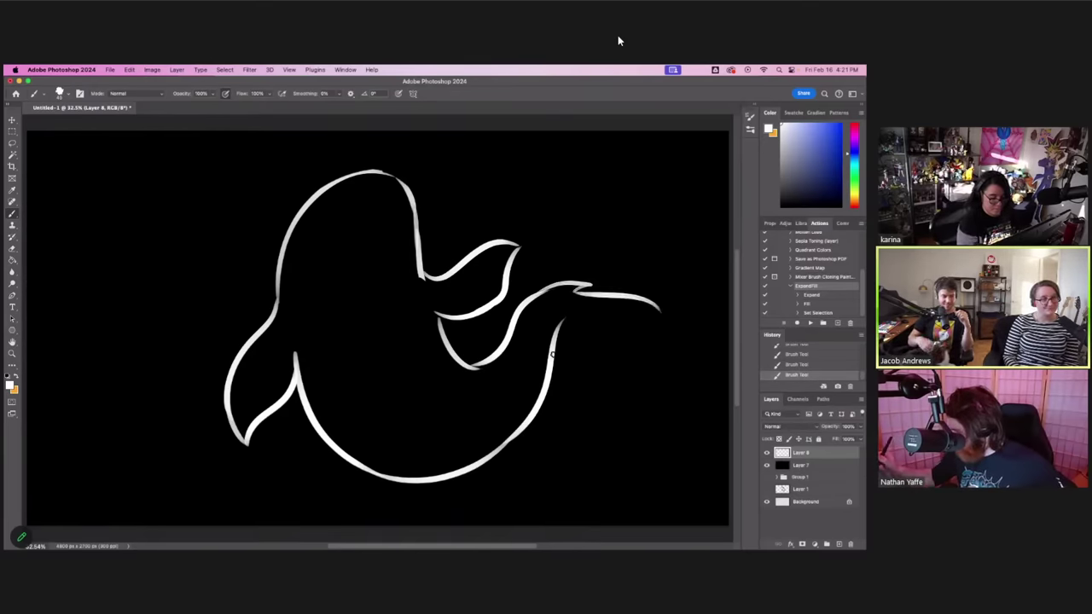
{"action": "left_click_drag", "start_coordinate": [559, 322], "coordinate": [666, 299]}
{"action": "key", "text": "super+z"}
{"action": "left_click_drag", "start_coordinate": [559, 322], "coordinate": [689, 317]}
{"action": "key", "text": "super+z"}
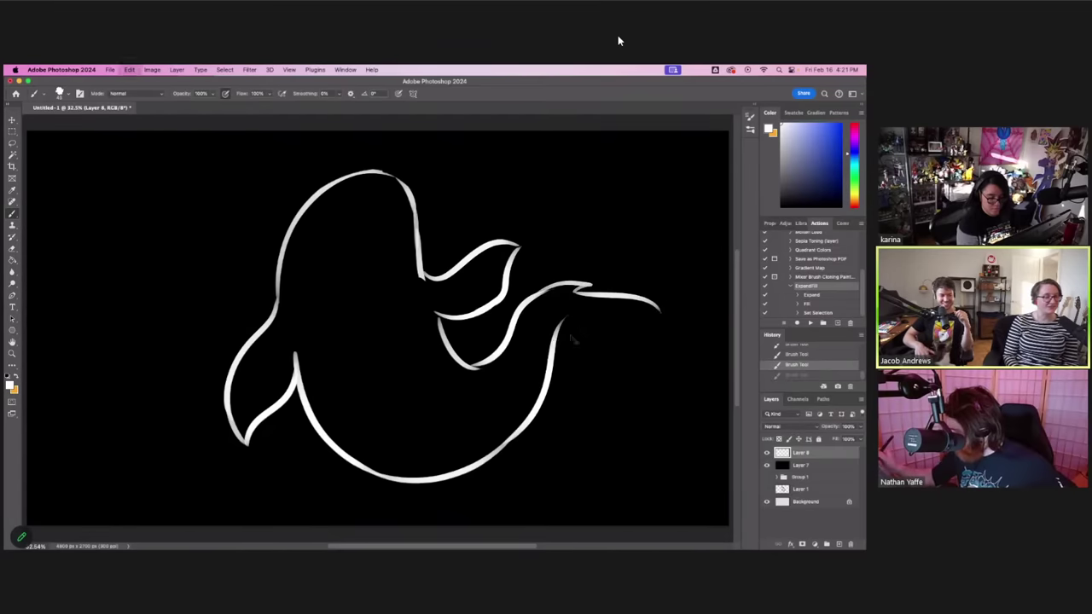
{"action": "left_click_drag", "start_coordinate": [561, 324], "coordinate": [661, 356]}
- Erase and redraw the tail's upper edge beyond the notch as a wave following the lower edge to a pointed tip
{"action": "left_click_drag", "start_coordinate": [631, 297], "coordinate": [673, 338]}
{"action": "key", "text": "super+z"}
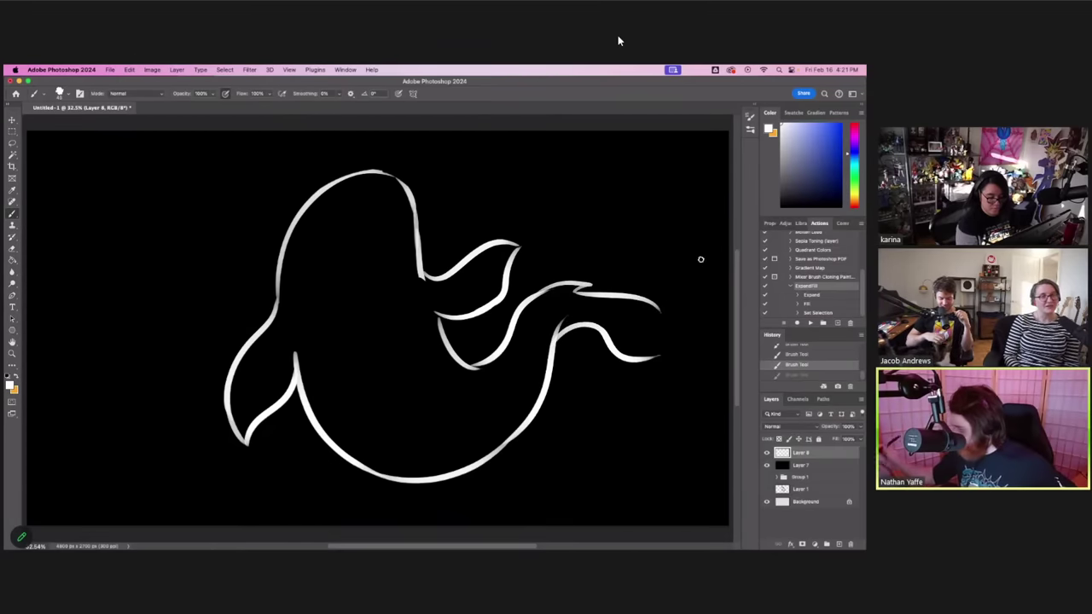
{"action": "left_click_drag", "start_coordinate": [611, 297], "coordinate": [669, 332]}
{"action": "key", "text": "super+z"}
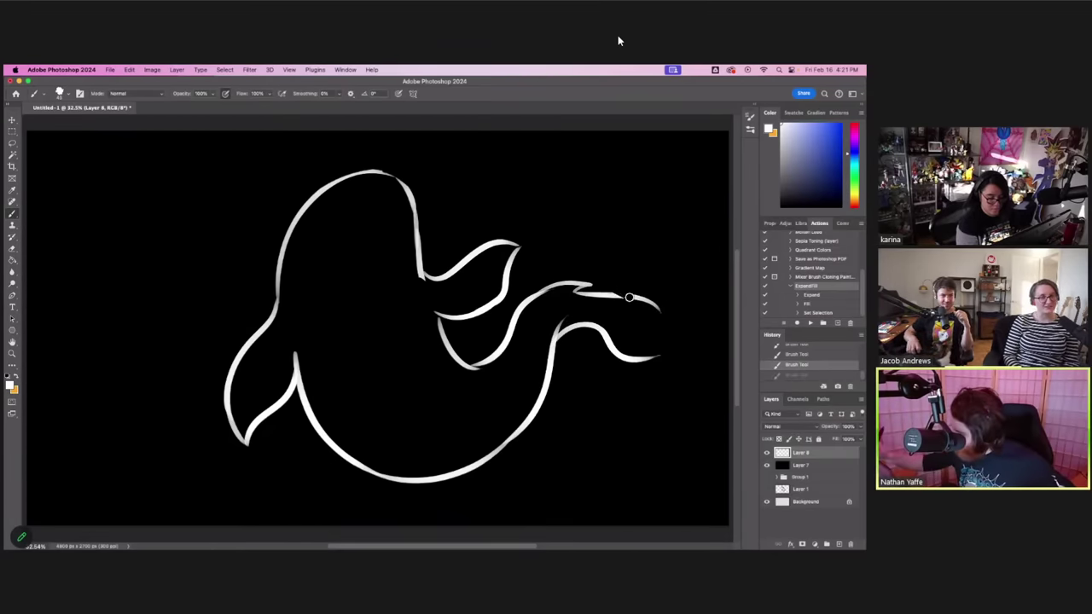
{"action": "key", "text": "e"}
{"action": "mouse_move", "coordinate": [626, 303]}
{"action": "left_mouse_down"}
{"action": "mouse_move", "coordinate": [606, 297]}
{"action": "mouse_move", "coordinate": [650, 338]}
{"action": "left_mouse_up"}
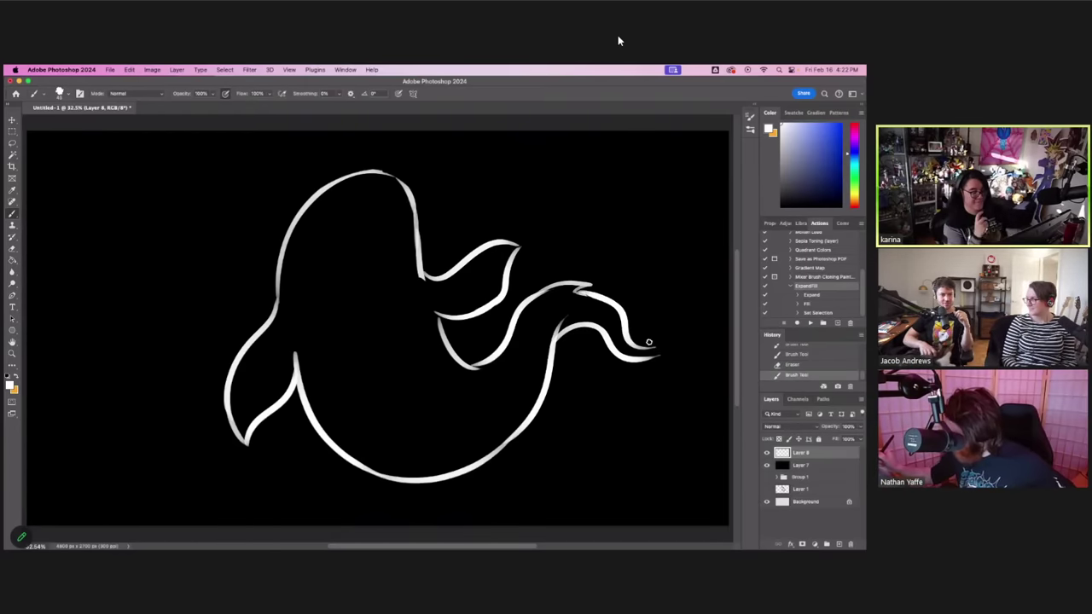
{"action": "key", "text": "super+z"}
{"action": "mouse_move", "coordinate": [580, 291]}
{"action": "left_mouse_down"}
{"action": "mouse_move", "coordinate": [662, 341]}
{"action": "mouse_move", "coordinate": [702, 329]}
{"action": "mouse_move", "coordinate": [670, 351]}
{"action": "mouse_move", "coordinate": [697, 333]}
{"action": "mouse_move", "coordinate": [669, 321]}
{"action": "left_mouse_up"}
{"action": "key", "text": "super+z"}
{"action": "key", "text": "super+z"}
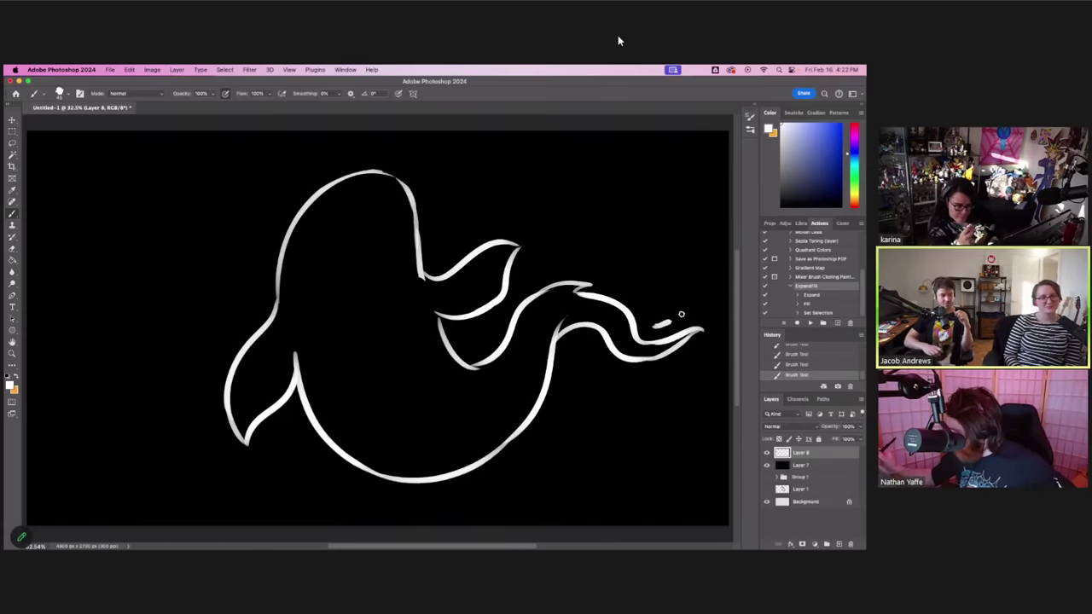
- Paint a small white droplet below the tail's first bend
{"action": "left_click_drag", "start_coordinate": [560, 351], "coordinate": [580, 341]}
{"action": "key", "text": "ctrl+z"}
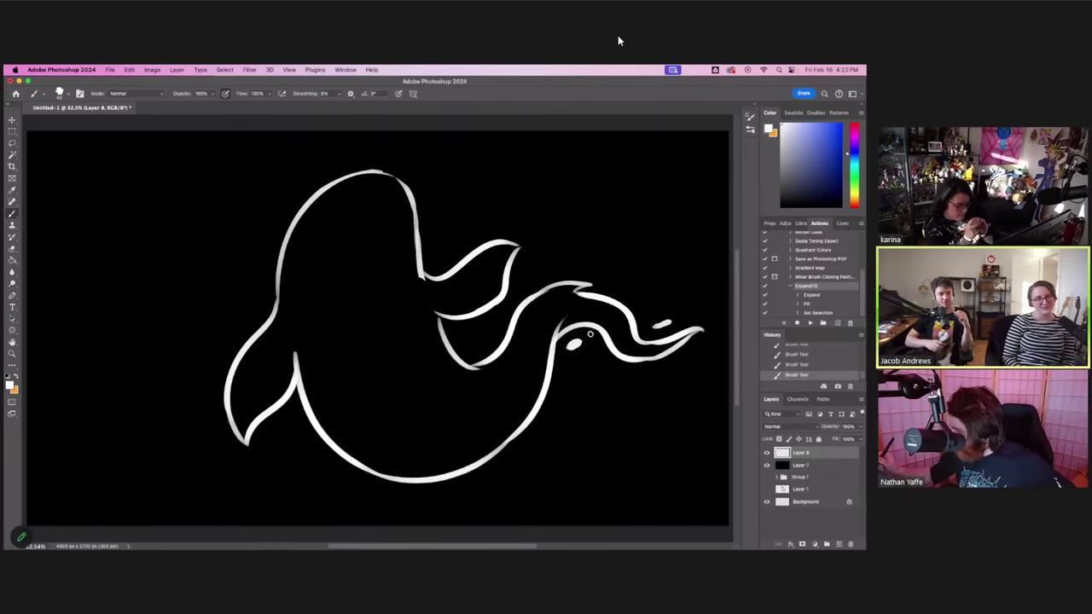
{"action": "key", "text": "ctrl+z"}
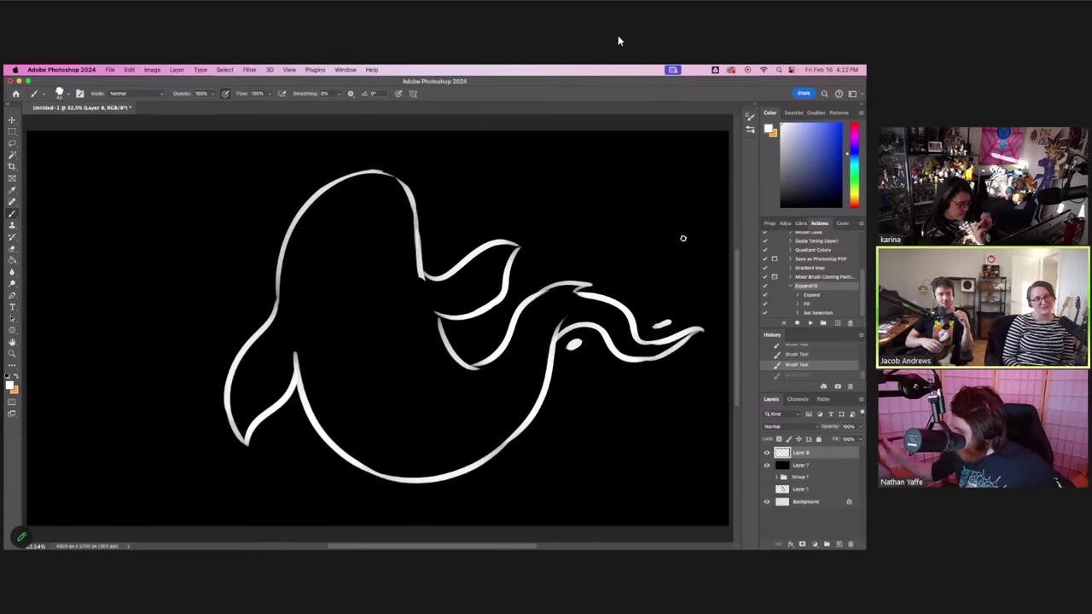
- Draw a pointed wispy flick peeling off the belly's lower curve on the tail side
{"action": "mouse_move", "coordinate": [442, 478]}
{"action": "left_mouse_down"}
{"action": "mouse_move", "coordinate": [534, 434]}
{"action": "mouse_move", "coordinate": [515, 459]}
{"action": "mouse_move", "coordinate": [522, 452]}
{"action": "left_mouse_up"}
{"action": "key", "text": "ctrl+z"}
{"action": "key", "text": "ctrl+z"}
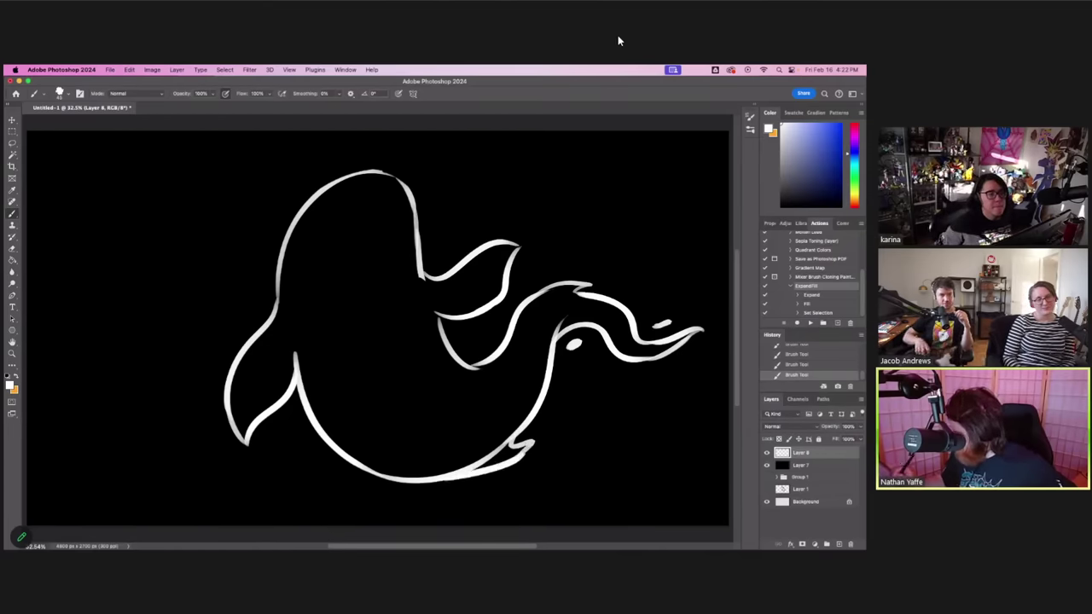
{"action": "key", "text": "super+z"}
{"action": "left_click_drag", "start_coordinate": [440, 480], "coordinate": [519, 448]}
{"action": "key", "text": "super+z"}
{"action": "left_click_drag", "start_coordinate": [438, 480], "coordinate": [524, 448]}
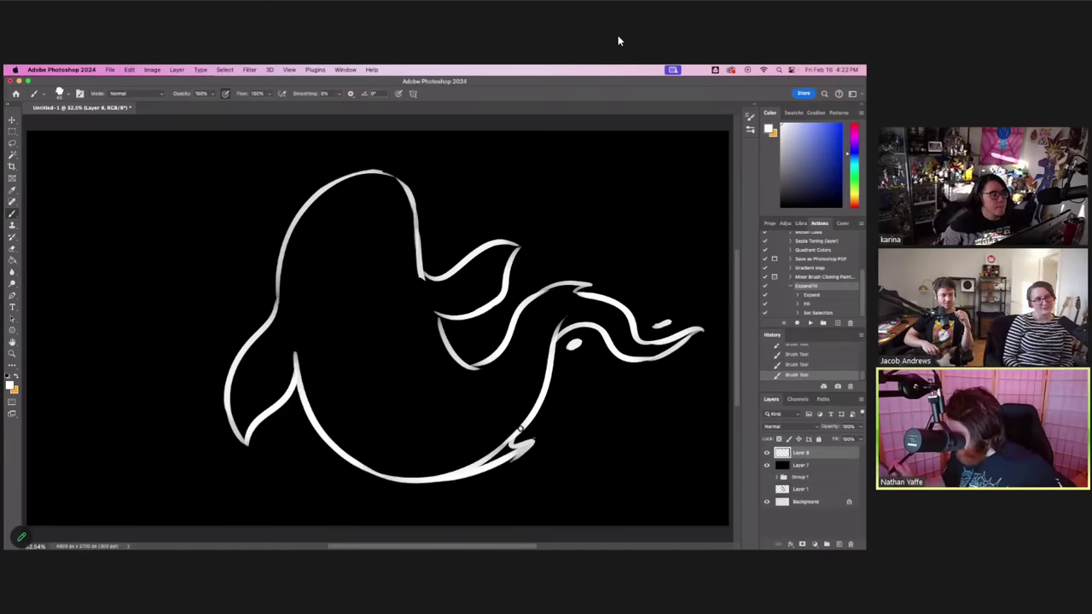
{"action": "key", "text": "super+z"}
{"action": "left_click_drag", "start_coordinate": [417, 482], "coordinate": [530, 443]}
{"action": "key", "text": "super+z"}
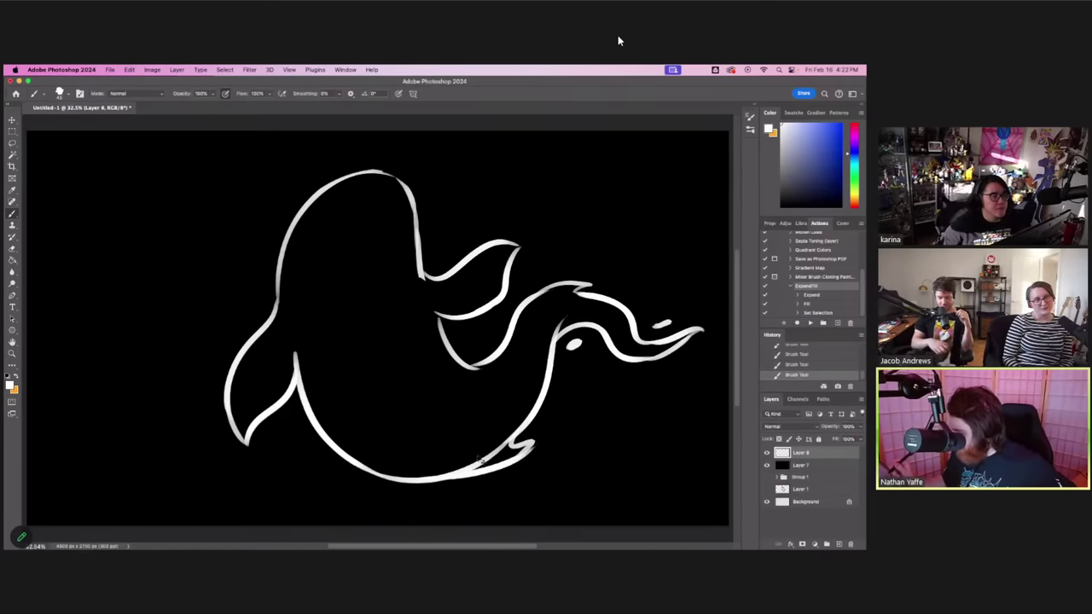
{"action": "key", "text": "super+z"}
{"action": "mouse_move", "coordinate": [423, 481]}
{"action": "left_mouse_down"}
{"action": "mouse_move", "coordinate": [515, 453]}
{"action": "mouse_move", "coordinate": [543, 426]}
{"action": "mouse_move", "coordinate": [530, 432]}
{"action": "left_mouse_up"}
- Touch up the dip of the back curve below the raised arm with the Eraser and Brush
{"action": "left_click", "coordinate": [500, 360]}
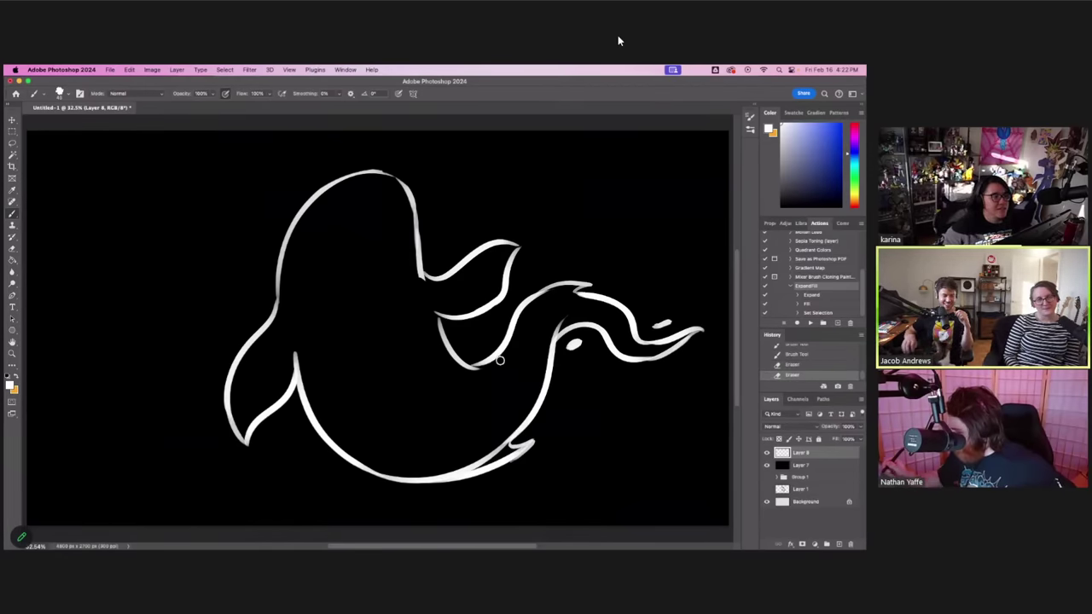
{"action": "key", "text": "super+z"}
{"action": "mouse_move", "coordinate": [497, 349]}
{"action": "left_mouse_down"}
{"action": "mouse_move", "coordinate": [457, 362]}
{"action": "mouse_move", "coordinate": [510, 333]}
{"action": "left_mouse_up"}
{"action": "key", "text": "super+z"}
{"action": "key", "text": "super+z"}
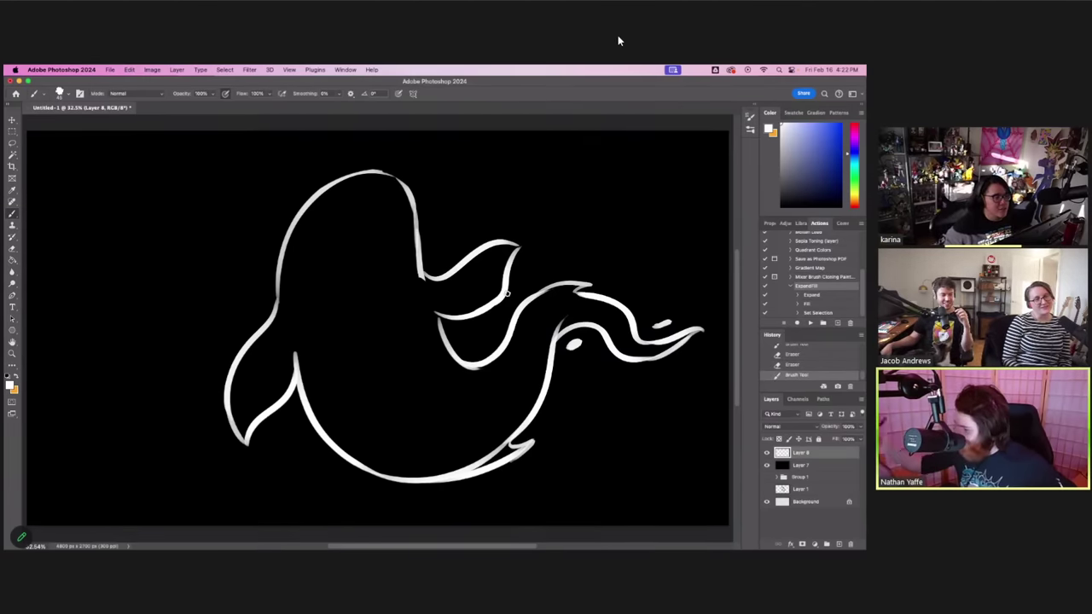
- Draw a rounded snout bump protruding from the front of the head just below the crown
{"action": "mouse_move", "coordinate": [384, 173]}
{"action": "left_mouse_down"}
{"action": "mouse_move", "coordinate": [418, 205]}
{"action": "mouse_move", "coordinate": [416, 189]}
{"action": "mouse_move", "coordinate": [418, 207]}
{"action": "mouse_move", "coordinate": [414, 179]}
{"action": "left_mouse_up"}
{"action": "key", "text": "super+z"}
{"action": "key", "text": "super+z"}
{"action": "key", "text": "super+z"}
{"action": "key", "text": "super+z"}
{"action": "key", "text": "super+z"}
{"action": "key", "text": "super+shift+z"}
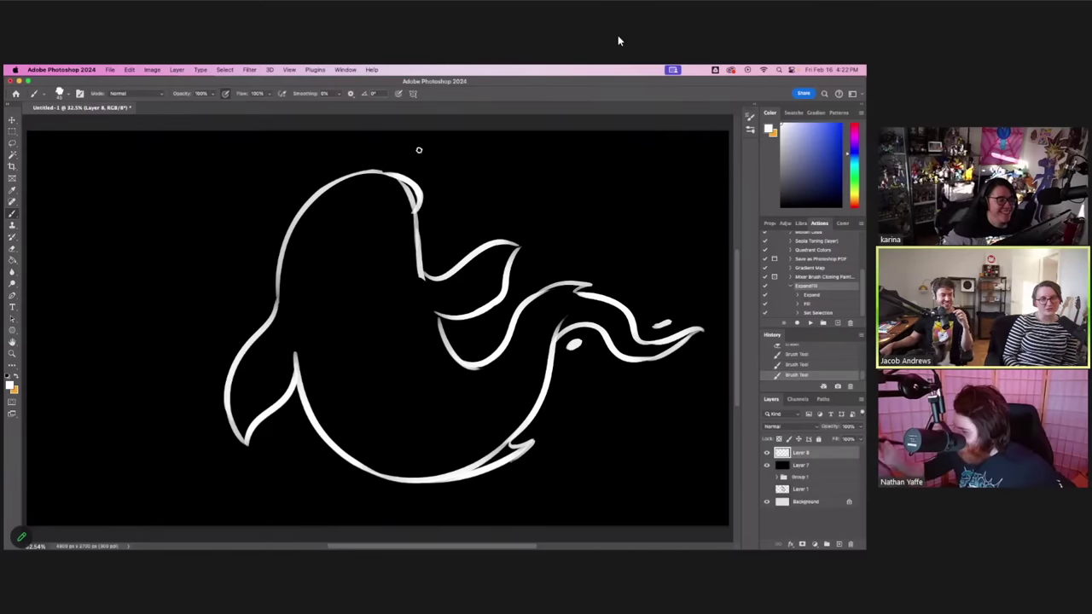
- Thicken the line along the back of the head and the front neck line between the snout and raised arm
{"action": "left_click_drag", "start_coordinate": [276, 305], "coordinate": [305, 210]}
{"action": "key", "text": "super+z"}
{"action": "key", "text": "super+shift+z"}
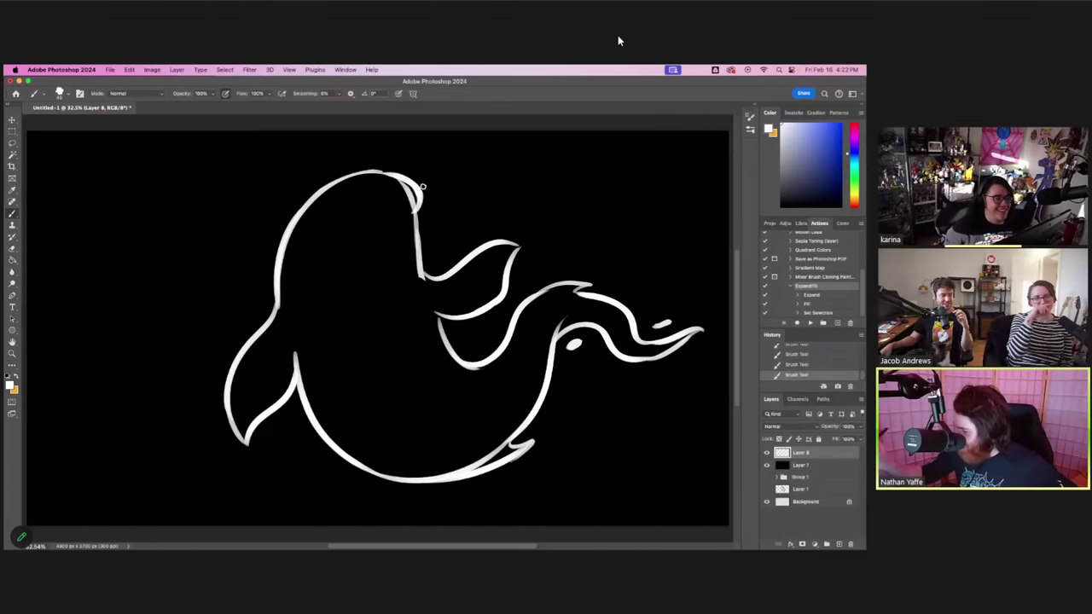
{"action": "key", "text": "super+z"}
{"action": "mouse_move", "coordinate": [414, 212]}
{"action": "left_mouse_down"}
{"action": "mouse_move", "coordinate": [434, 254]}
{"action": "mouse_move", "coordinate": [425, 282]}
{"action": "left_mouse_up"}
{"action": "key", "text": "super+z"}
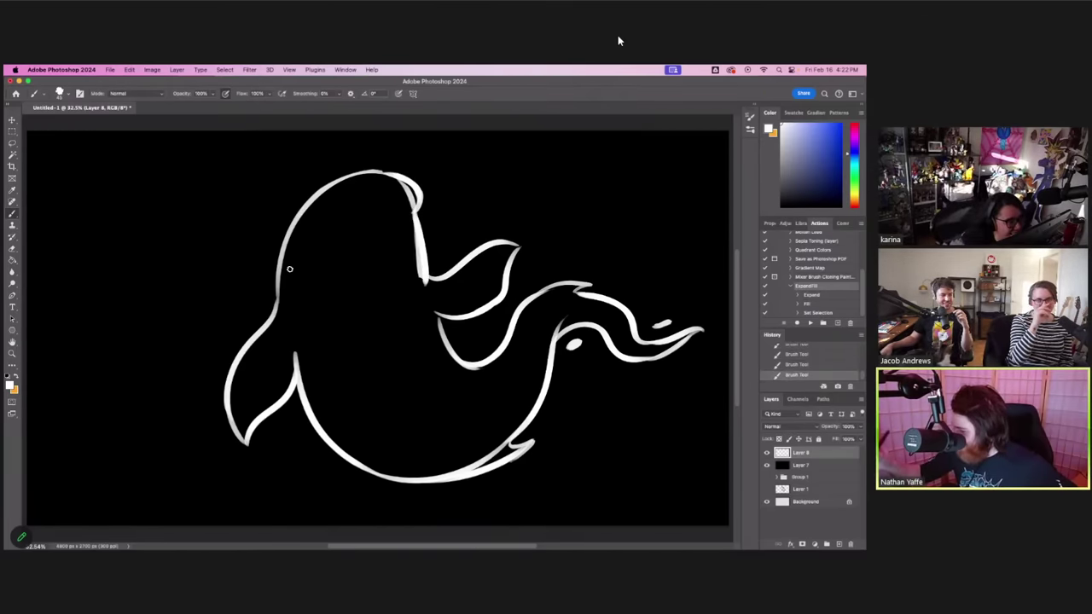
- Rework the outer edge of the head's back line from the lowered arm's shoulder up toward the crown
{"action": "left_click_drag", "start_coordinate": [274, 307], "coordinate": [304, 201]}
{"action": "key", "text": "super+z"}
{"action": "left_click_drag", "start_coordinate": [274, 310], "coordinate": [306, 201]}
{"action": "key", "text": "super+z"}
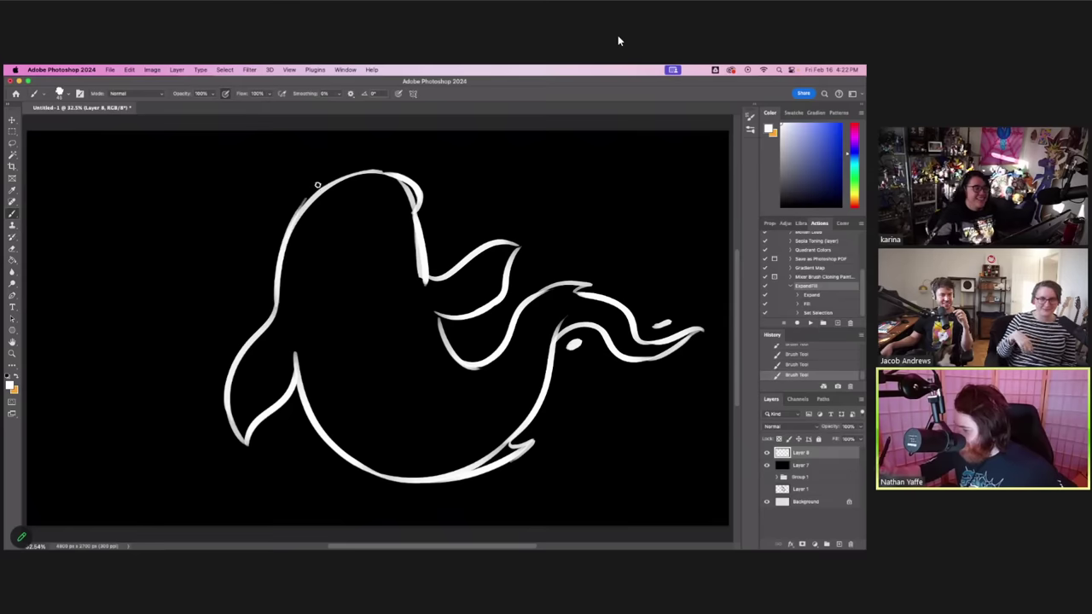
{"action": "key", "text": "super+z"}
{"action": "key", "text": "super+shift+z"}
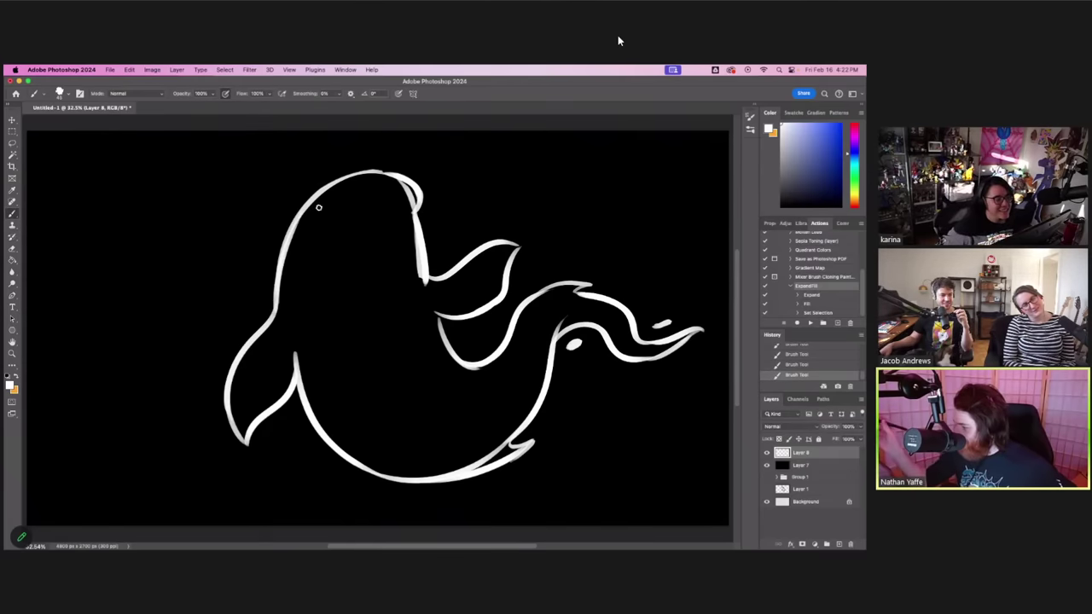
- Erase the old line behind the snout bump and thin the front neck line down to the raised arm
{"action": "mouse_move", "coordinate": [403, 183]}
{"action": "left_mouse_down"}
{"action": "mouse_move", "coordinate": [409, 207]}
{"action": "mouse_move", "coordinate": [416, 194]}
{"action": "mouse_move", "coordinate": [421, 280]}
{"action": "left_mouse_up"}
{"action": "left_click_drag", "start_coordinate": [412, 218], "coordinate": [431, 283]}
- Redraw the lowered arm's inner line so it continues past the belly line to a tapered point inside the body
{"action": "mouse_move", "coordinate": [296, 344]}
{"action": "left_mouse_down"}
{"action": "mouse_move", "coordinate": [297, 374]}
{"action": "mouse_move", "coordinate": [307, 339]}
{"action": "left_mouse_up"}
{"action": "key", "text": "super+z"}
{"action": "key", "text": "super+z"}
{"action": "left_click_drag", "start_coordinate": [290, 391], "coordinate": [308, 335]}
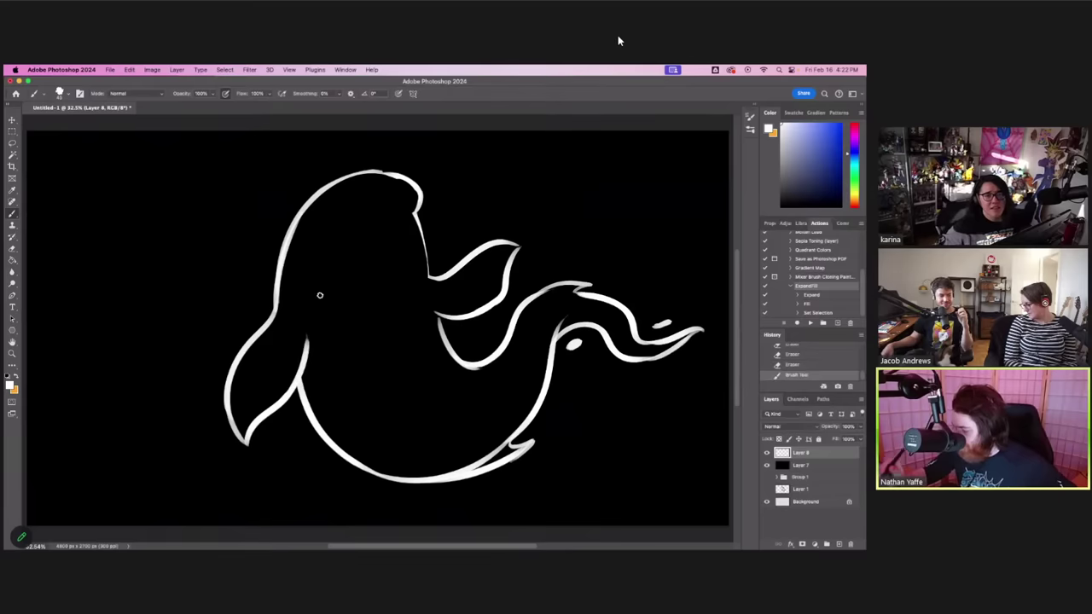
{"action": "key", "text": "super+z"}
{"action": "left_click", "coordinate": [297, 387]}
{"action": "left_click_drag", "start_coordinate": [291, 398], "coordinate": [303, 341]}
{"action": "key", "text": "super+z"}
{"action": "left_click_drag", "start_coordinate": [294, 388], "coordinate": [302, 343]}
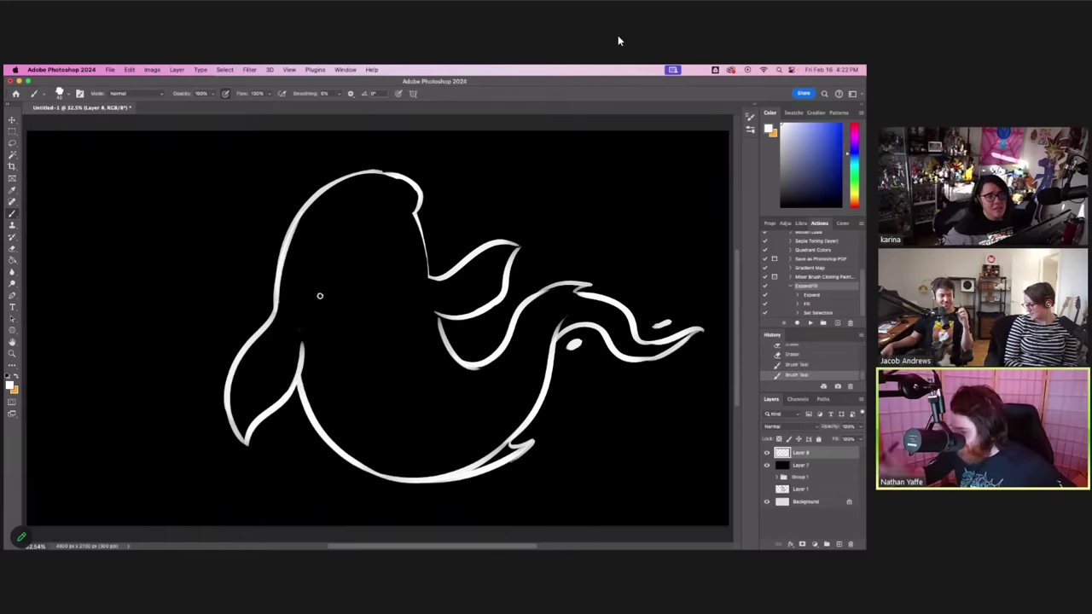
{"action": "key", "text": "super+z"}
- Thicken the back curve from the raised arm's base and along its rise into the tail
{"action": "left_click_drag", "start_coordinate": [435, 313], "coordinate": [460, 355]}
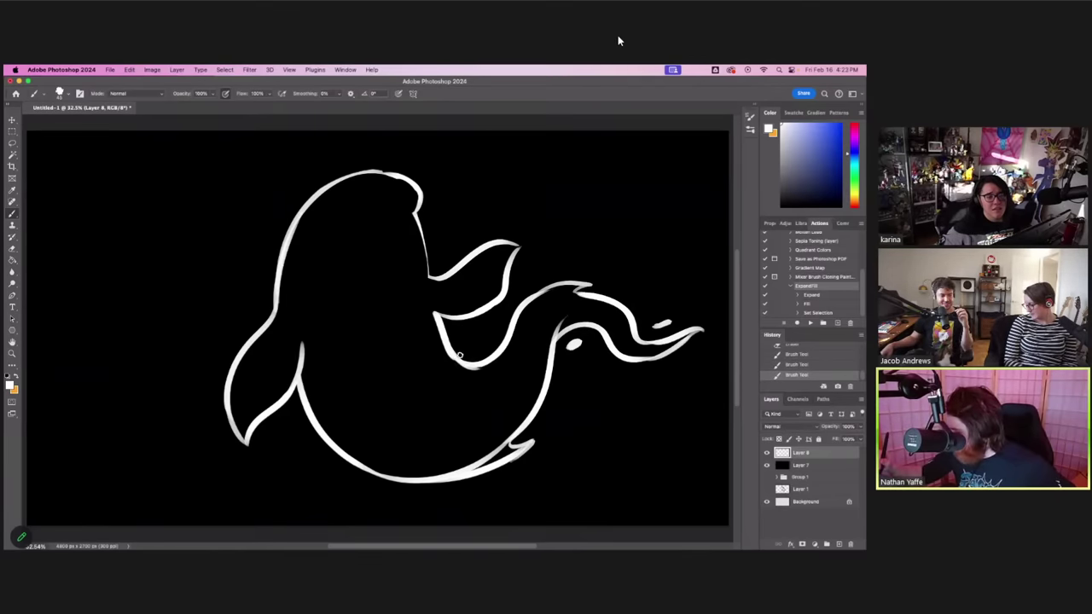
{"action": "mouse_move", "coordinate": [519, 311]}
{"action": "left_mouse_down"}
{"action": "mouse_move", "coordinate": [585, 288]}
{"action": "mouse_move", "coordinate": [574, 282]}
{"action": "left_mouse_up"}
{"action": "key", "text": "super+z"}
{"action": "key", "text": "super+z"}
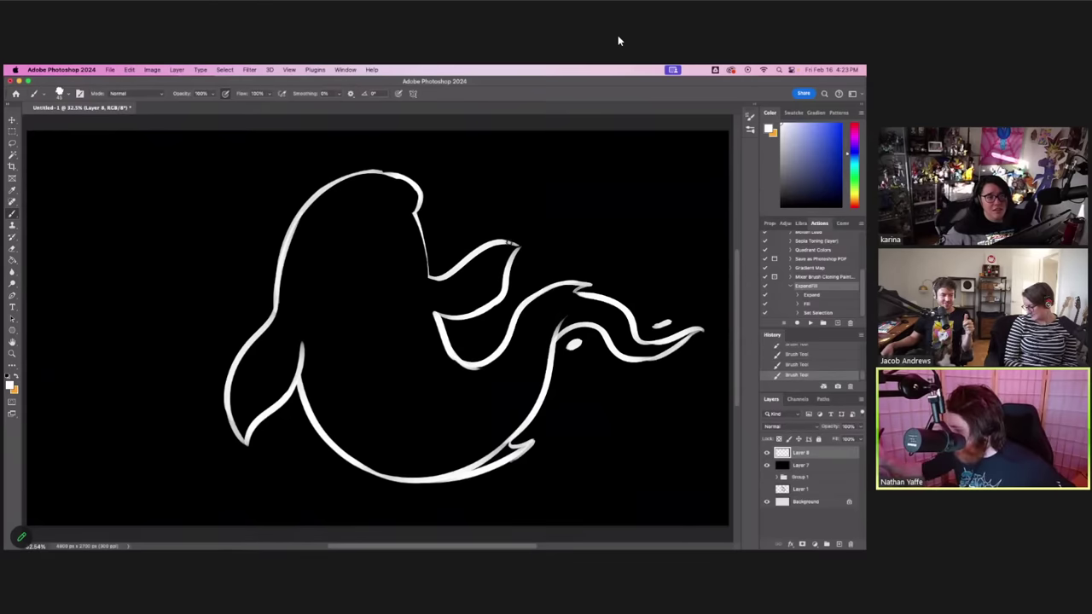
- Extend the raised arm's tip slightly outward and trim its outer edge with the Eraser
{"action": "key", "text": "super+z"}
{"action": "left_click_drag", "start_coordinate": [509, 275], "coordinate": [526, 249]}
{"action": "key", "text": "super+z"}
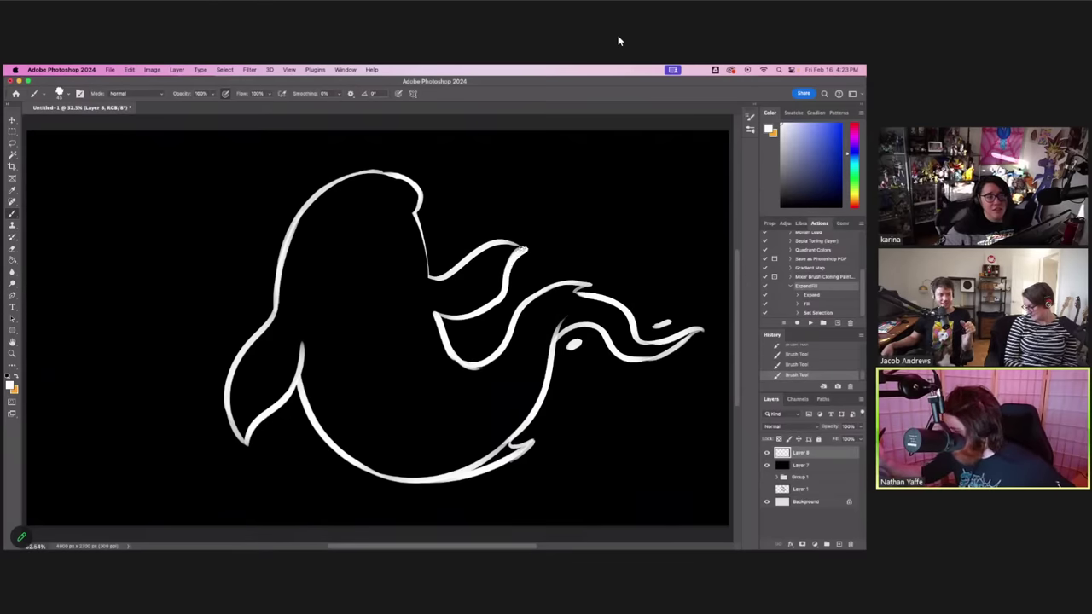
{"action": "key", "text": "e"}
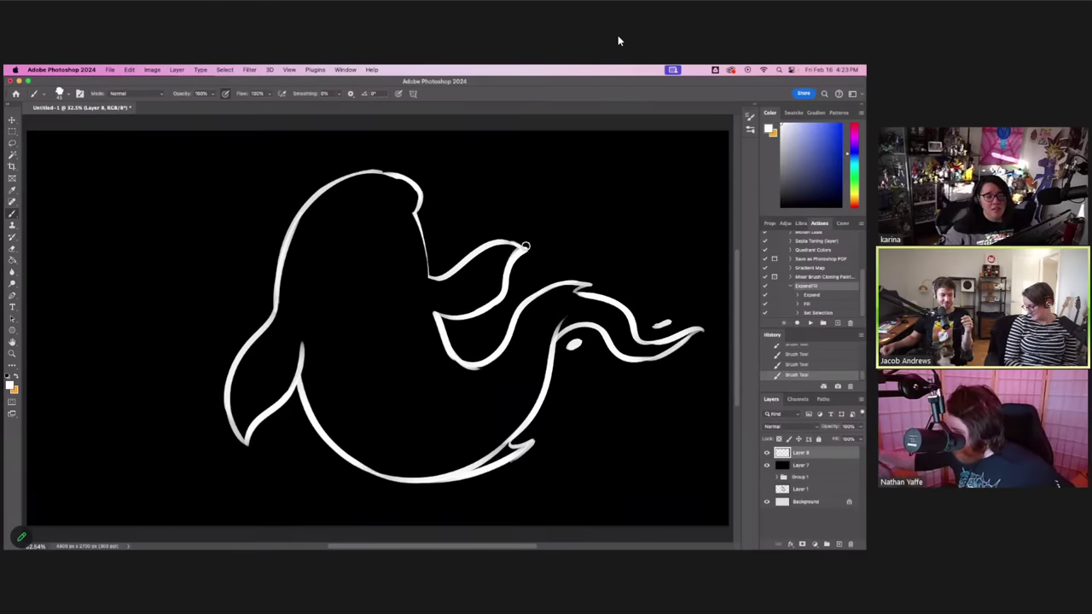
{"action": "left_click_drag", "start_coordinate": [504, 236], "coordinate": [532, 244]}
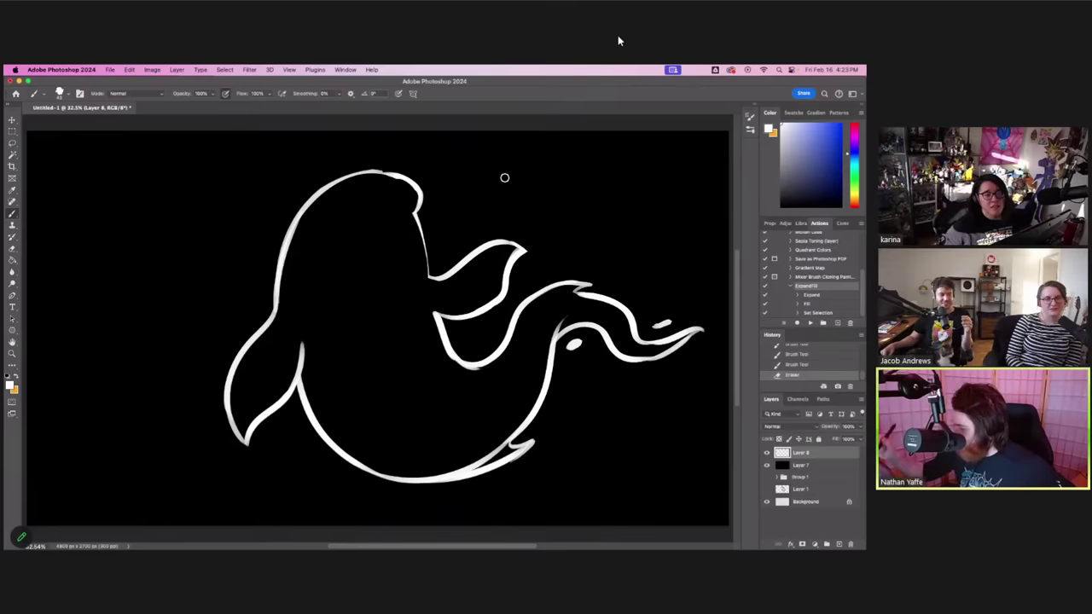
- Clean up the raised arm's underside near its base with the Eraser and repaint it with the Brush
{"action": "left_click", "coordinate": [429, 307]}
{"action": "left_click", "coordinate": [465, 307]}
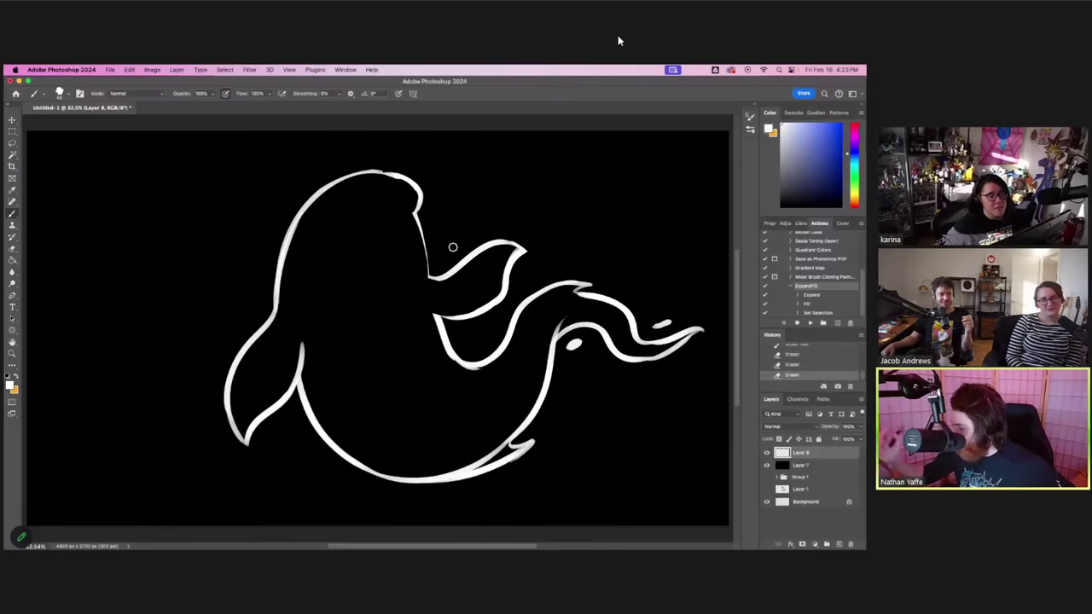
{"action": "key", "text": "b"}
{"action": "left_click_drag", "start_coordinate": [442, 315], "coordinate": [467, 318]}
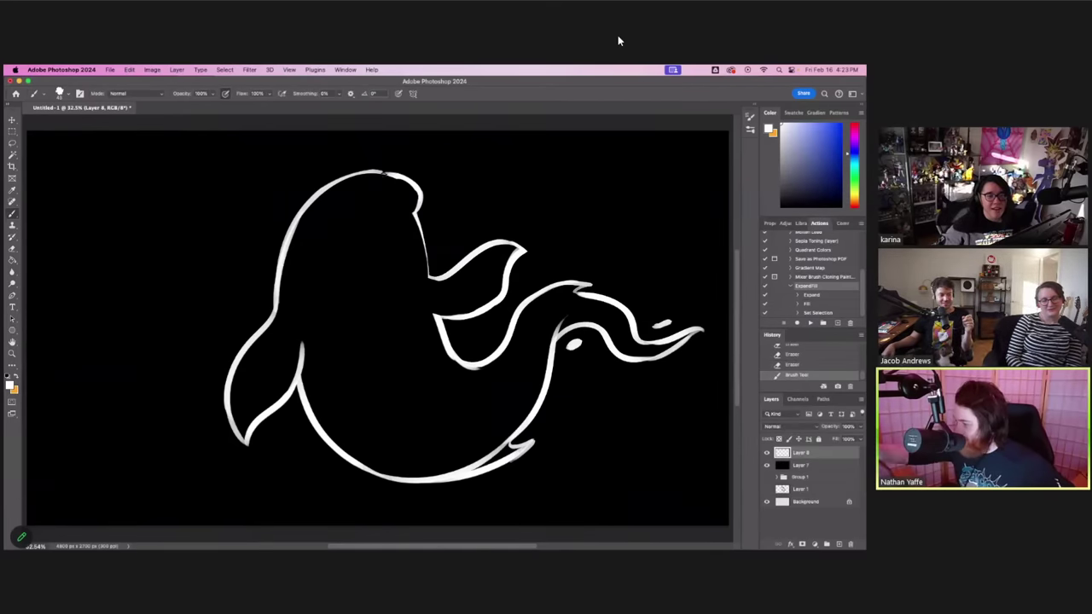
- Smooth the outline joints at the crown, the belly flick and the tail's base
{"action": "left_click_drag", "start_coordinate": [380, 173], "coordinate": [398, 175]}
{"action": "left_click_drag", "start_coordinate": [510, 443], "coordinate": [529, 440]}
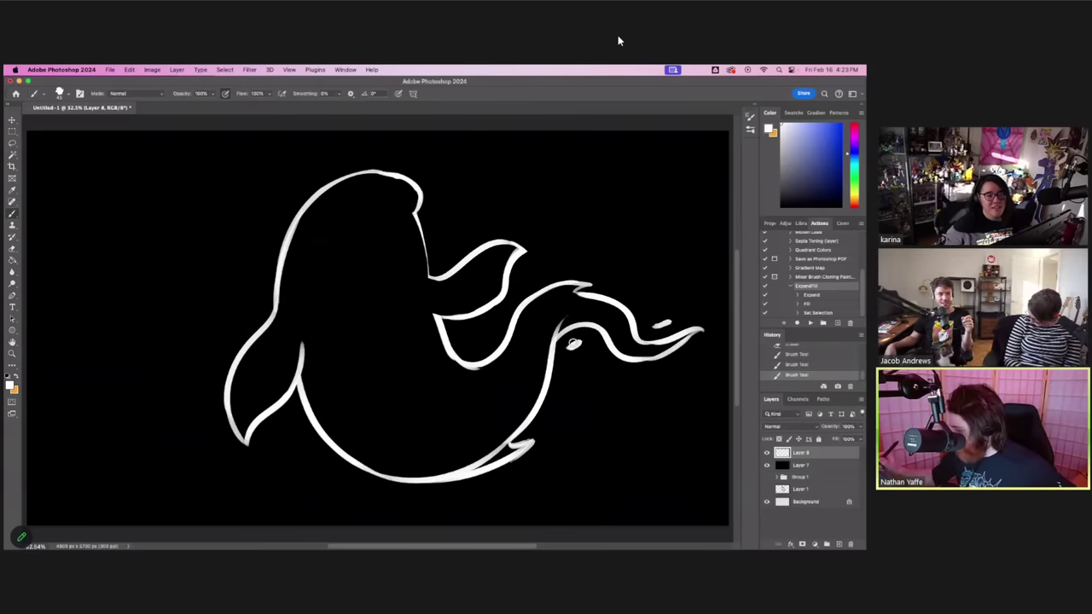
{"action": "mouse_move", "coordinate": [549, 355]}
{"action": "left_mouse_down"}
{"action": "mouse_move", "coordinate": [563, 322]}
{"action": "mouse_move", "coordinate": [551, 349]}
{"action": "left_mouse_up"}
{"action": "mouse_move", "coordinate": [562, 326]}
{"action": "left_mouse_down"}
{"action": "mouse_move", "coordinate": [546, 365]}
{"action": "mouse_move", "coordinate": [579, 305]}
{"action": "mouse_move", "coordinate": [541, 397]}
{"action": "left_mouse_up"}
{"action": "key", "text": "b"}
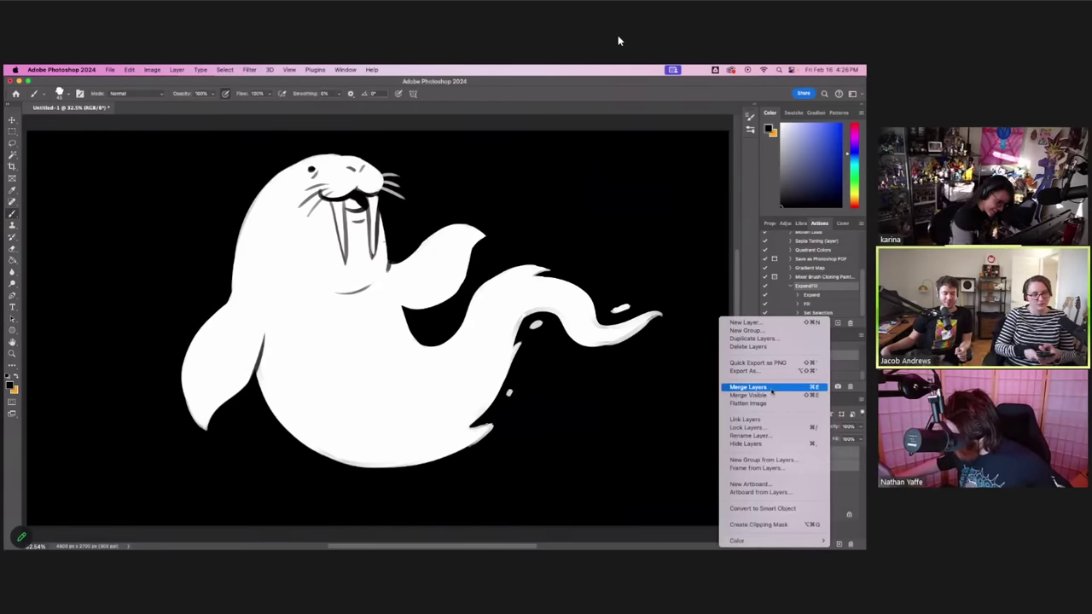
- Merge the selected walrus layers and add a new layer above the merged one
{"action": "left_click", "coordinate": [772, 395]}
{"action": "left_click", "coordinate": [839, 543]}
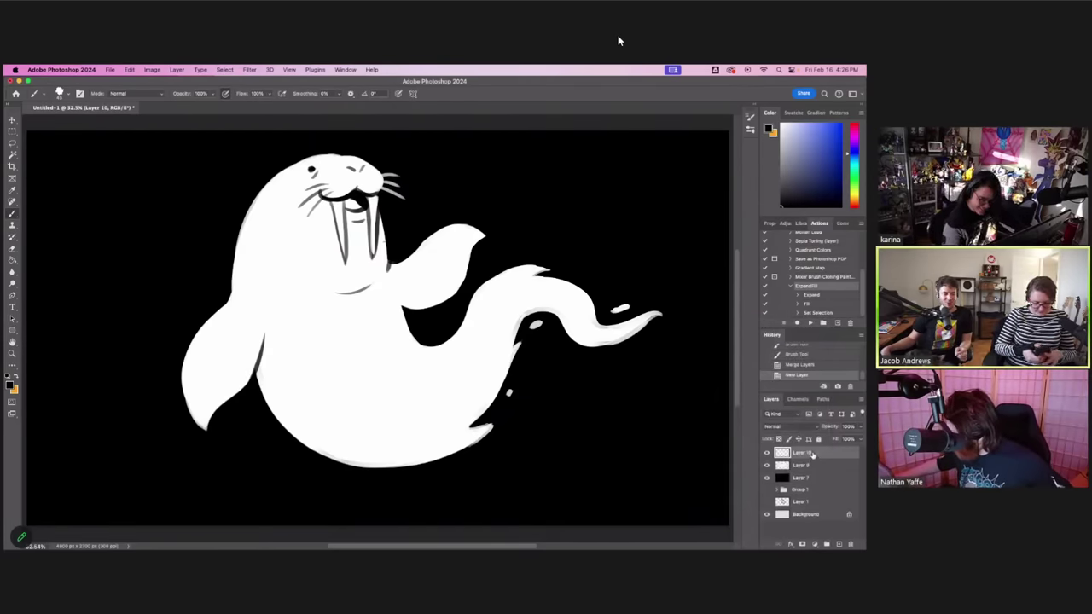
- Set the new top layer's blend mode to Multiply and pick a pale blue as the brush colour for shading
{"action": "left_click", "coordinate": [789, 426]}
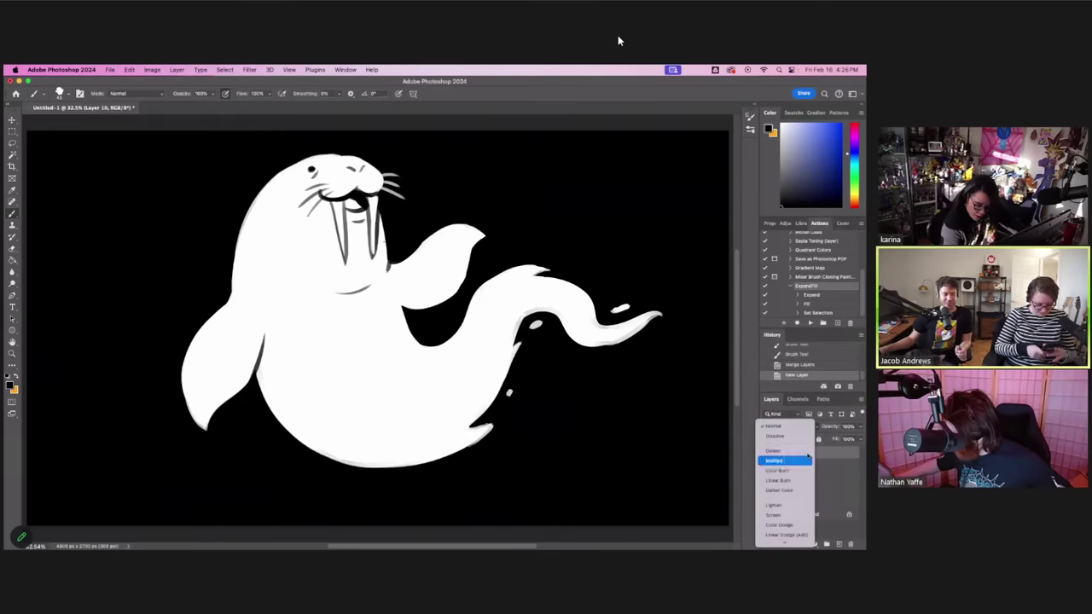
{"action": "left_click", "coordinate": [780, 459]}
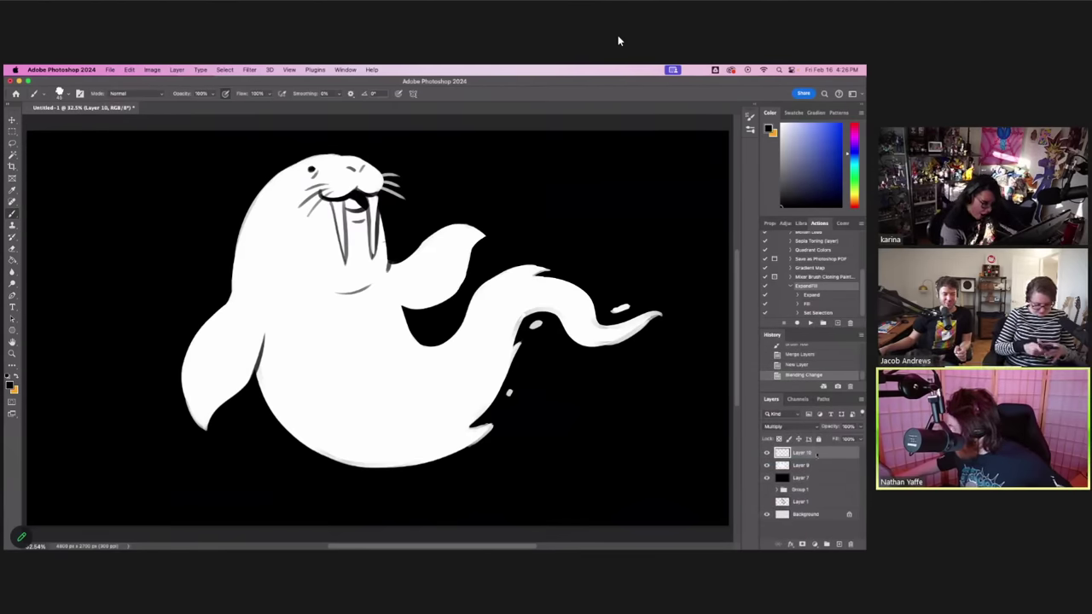
{"action": "right_click", "coordinate": [817, 454]}
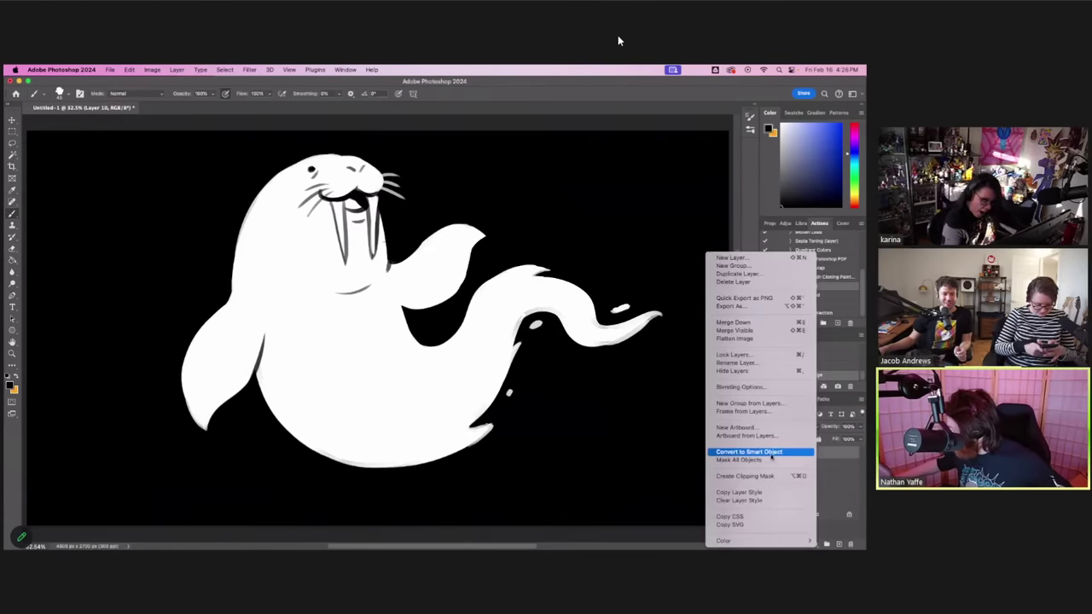
{"action": "left_click", "coordinate": [828, 458]}
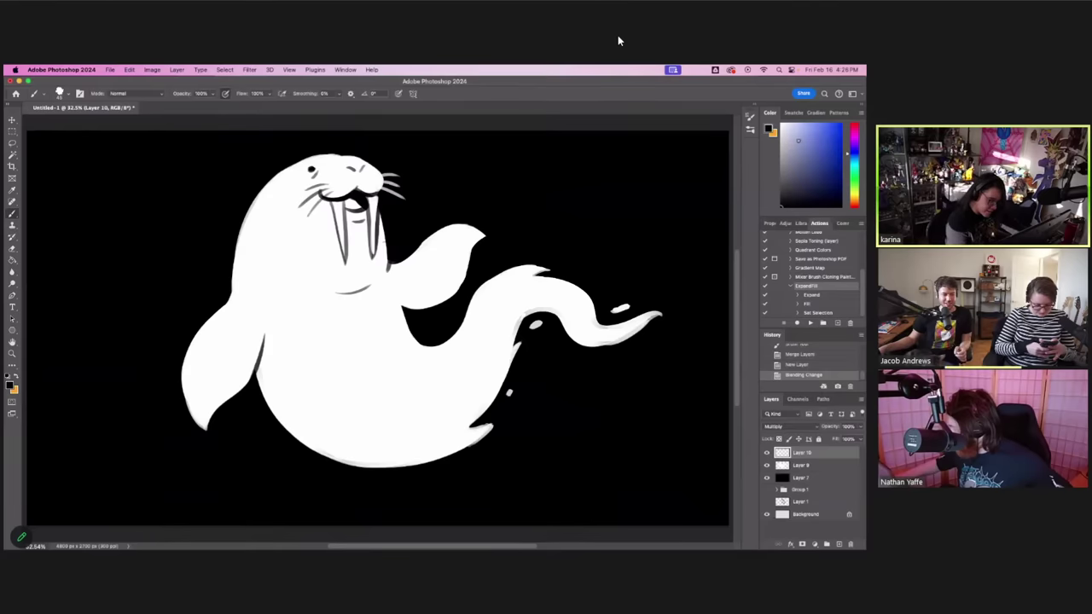
{"action": "left_click", "coordinate": [798, 141]}
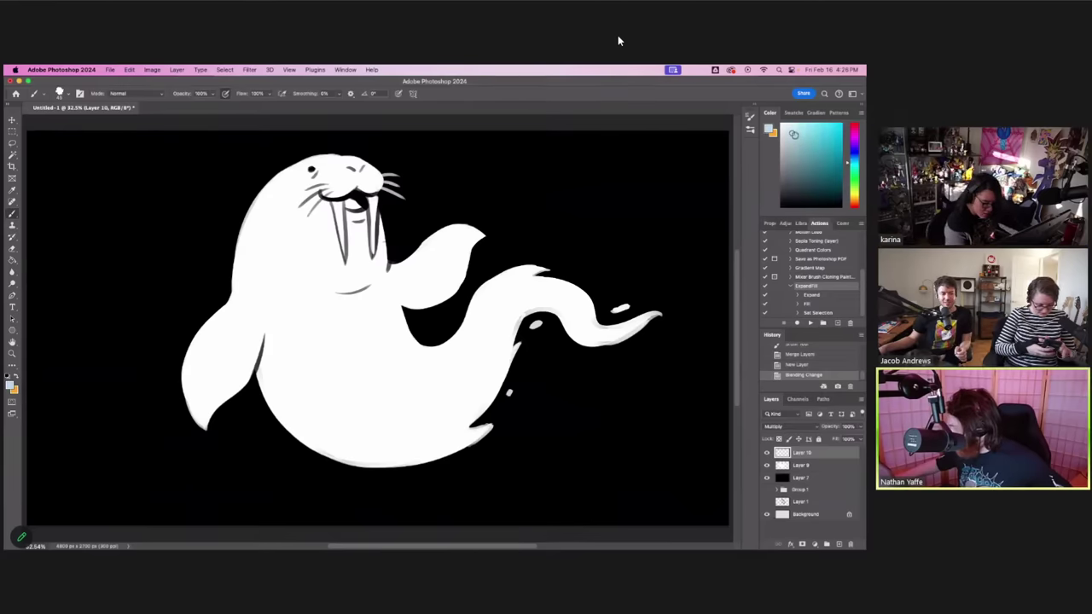
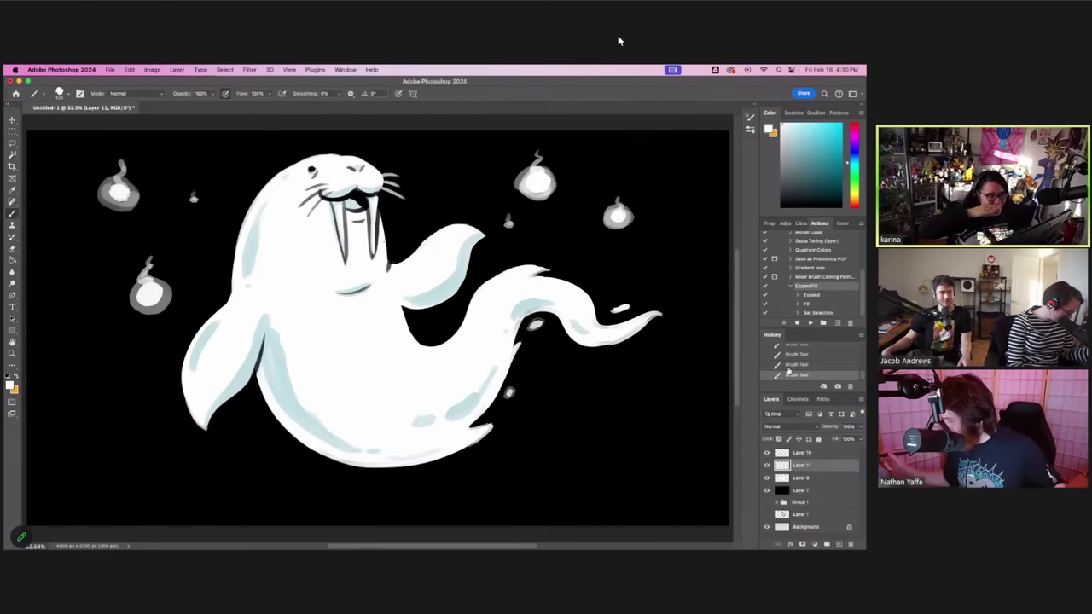
- Add a layer directly above the black-filled layer, set its opacity to 54% and enlarge the brush
{"action": "left_click", "coordinate": [817, 491]}
{"action": "left_click", "coordinate": [839, 543]}
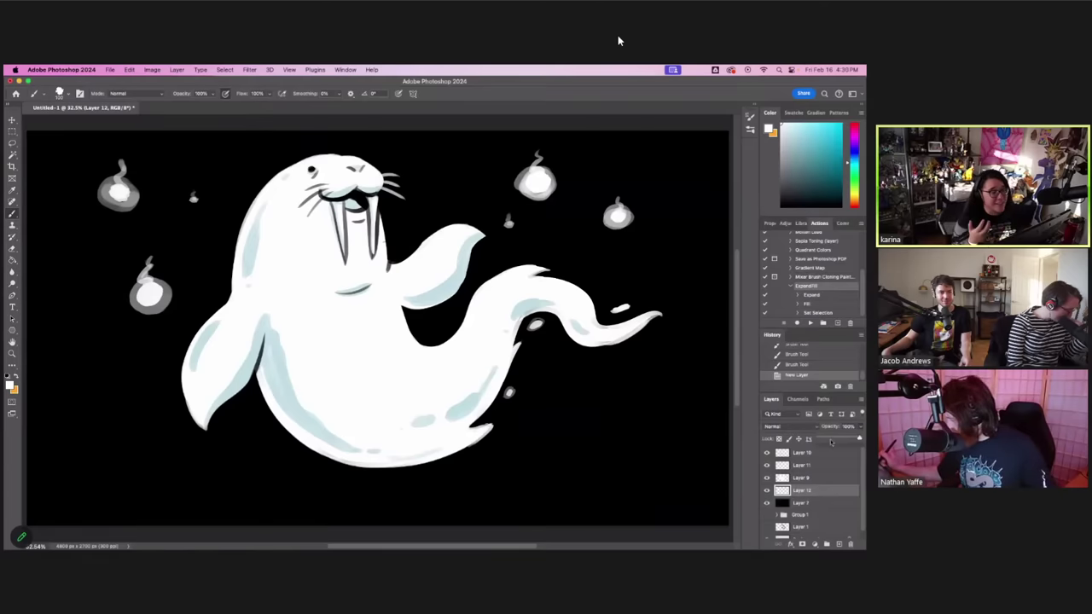
{"action": "key", "text": "]"}
{"action": "key", "text": "]"}
{"action": "key", "text": "]"}
{"action": "key", "text": "]"}
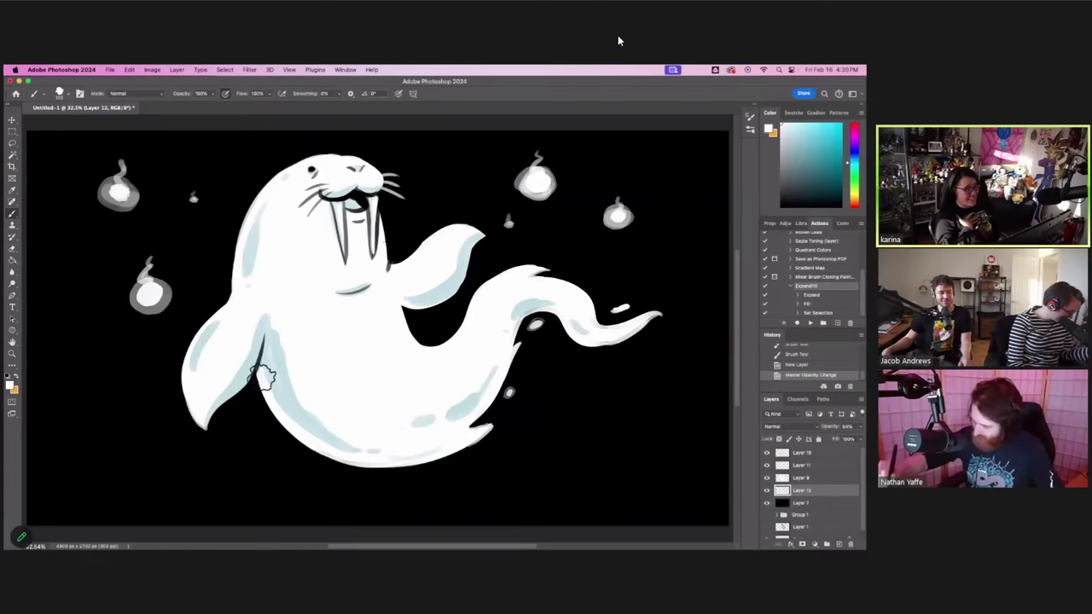
- Paint a translucent glow band around the walrus's outline, covering the belly, tail, head, raised arm and lower flipper
{"action": "mouse_move", "coordinate": [261, 378]}
{"action": "left_mouse_down"}
{"action": "mouse_move", "coordinate": [272, 404]}
{"action": "mouse_move", "coordinate": [336, 456]}
{"action": "mouse_move", "coordinate": [276, 406]}
{"action": "mouse_move", "coordinate": [310, 445]}
{"action": "mouse_move", "coordinate": [425, 453]}
{"action": "mouse_move", "coordinate": [480, 430]}
{"action": "left_mouse_up"}
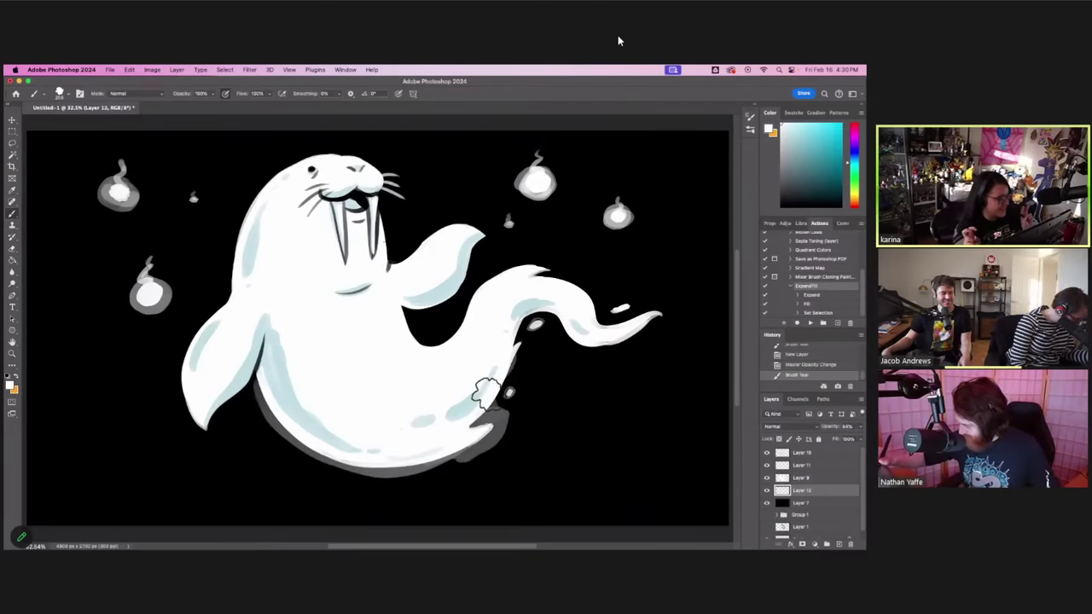
{"action": "mouse_move", "coordinate": [546, 322]}
{"action": "left_mouse_down"}
{"action": "mouse_move", "coordinate": [571, 335]}
{"action": "mouse_move", "coordinate": [646, 324]}
{"action": "mouse_move", "coordinate": [599, 337]}
{"action": "mouse_move", "coordinate": [666, 316]}
{"action": "mouse_move", "coordinate": [602, 320]}
{"action": "mouse_move", "coordinate": [631, 314]}
{"action": "mouse_move", "coordinate": [603, 314]}
{"action": "mouse_move", "coordinate": [546, 266]}
{"action": "mouse_move", "coordinate": [495, 286]}
{"action": "mouse_move", "coordinate": [463, 328]}
{"action": "mouse_move", "coordinate": [406, 331]}
{"action": "mouse_move", "coordinate": [424, 343]}
{"action": "mouse_move", "coordinate": [474, 323]}
{"action": "mouse_move", "coordinate": [440, 334]}
{"action": "mouse_move", "coordinate": [512, 278]}
{"action": "mouse_move", "coordinate": [426, 328]}
{"action": "mouse_move", "coordinate": [471, 235]}
{"action": "mouse_move", "coordinate": [405, 256]}
{"action": "mouse_move", "coordinate": [378, 247]}
{"action": "mouse_move", "coordinate": [382, 207]}
{"action": "mouse_move", "coordinate": [385, 264]}
{"action": "mouse_move", "coordinate": [399, 257]}
{"action": "mouse_move", "coordinate": [379, 203]}
{"action": "left_mouse_up"}
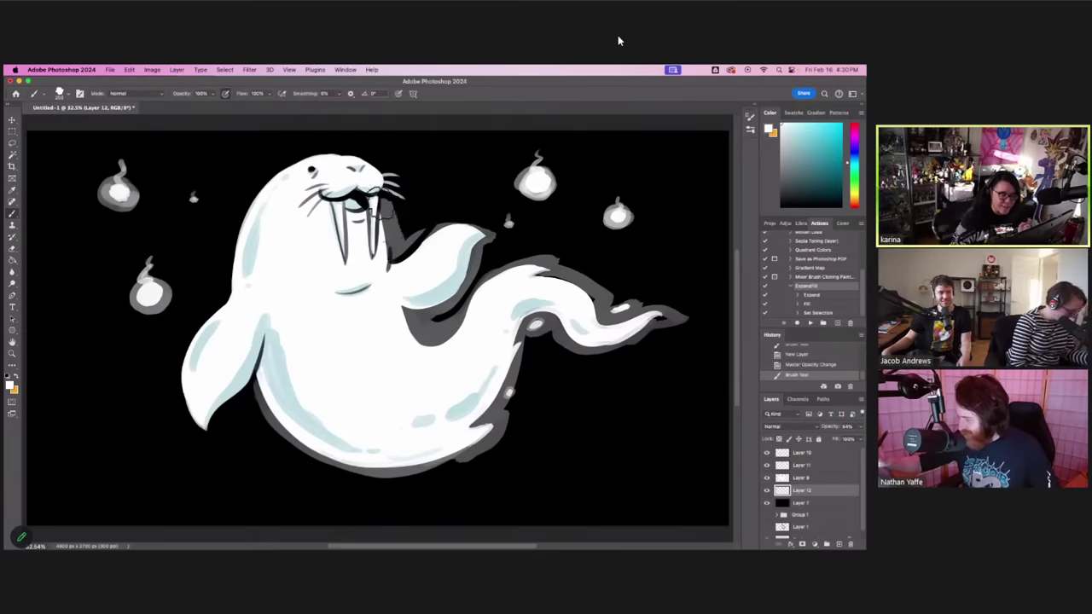
{"action": "mouse_move", "coordinate": [350, 166]}
{"action": "left_mouse_down"}
{"action": "mouse_move", "coordinate": [311, 154]}
{"action": "mouse_move", "coordinate": [243, 226]}
{"action": "mouse_move", "coordinate": [200, 430]}
{"action": "mouse_move", "coordinate": [277, 365]}
{"action": "left_mouse_up"}
{"action": "mouse_move", "coordinate": [432, 243]}
{"action": "left_mouse_down"}
{"action": "mouse_move", "coordinate": [465, 226]}
{"action": "mouse_move", "coordinate": [489, 241]}
{"action": "left_mouse_up"}
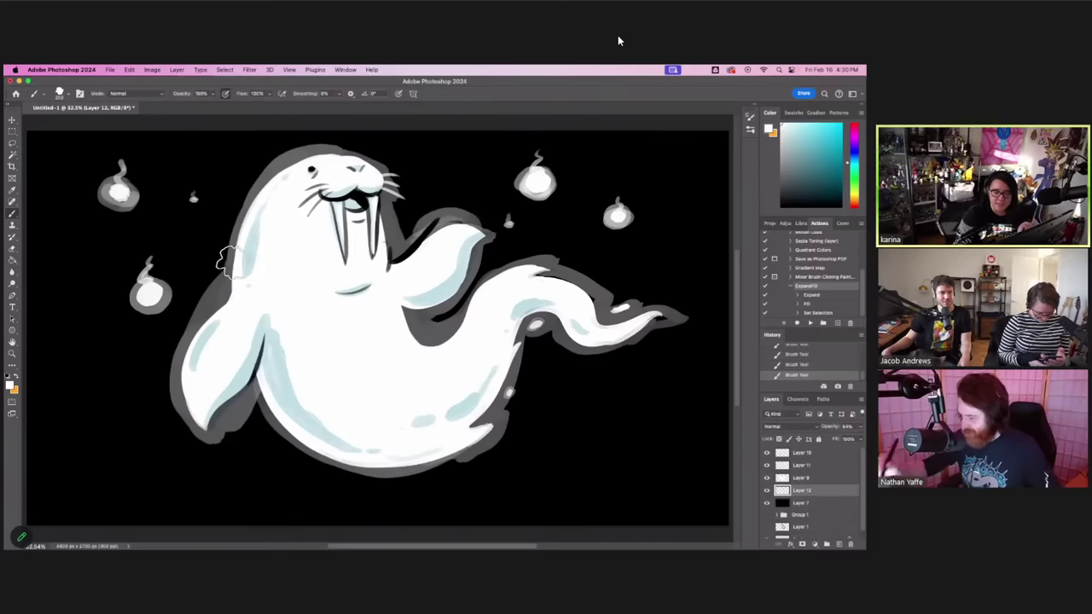
{"action": "left_click_drag", "start_coordinate": [226, 260], "coordinate": [260, 183]}
- Raise the glow layer to the top of the stack at 24% opacity and paint wider halos around the walrus and flames
{"action": "mouse_move", "coordinate": [811, 489]}
{"action": "left_mouse_down"}
{"action": "mouse_move", "coordinate": [825, 439]}
{"action": "mouse_move", "coordinate": [840, 438]}
{"action": "mouse_move", "coordinate": [826, 439]}
{"action": "left_mouse_up"}
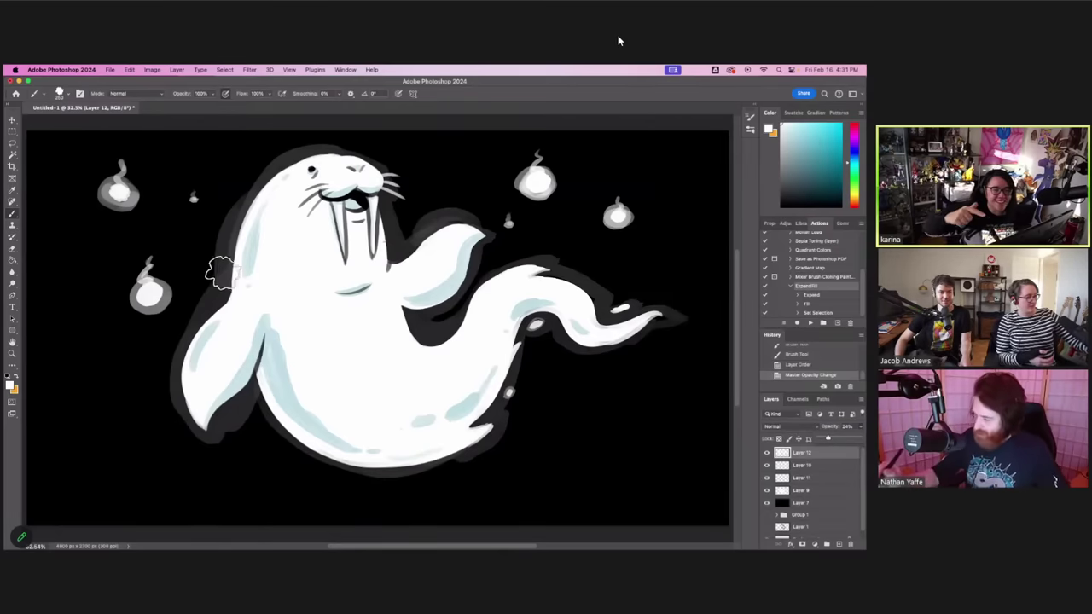
{"action": "mouse_move", "coordinate": [220, 274]}
{"action": "left_mouse_down"}
{"action": "mouse_move", "coordinate": [206, 322]}
{"action": "mouse_move", "coordinate": [230, 308]}
{"action": "mouse_move", "coordinate": [218, 296]}
{"action": "mouse_move", "coordinate": [193, 394]}
{"action": "left_mouse_up"}
{"action": "mouse_move", "coordinate": [199, 335]}
{"action": "left_mouse_down"}
{"action": "mouse_move", "coordinate": [170, 394]}
{"action": "mouse_move", "coordinate": [175, 348]}
{"action": "mouse_move", "coordinate": [169, 370]}
{"action": "mouse_move", "coordinate": [245, 188]}
{"action": "left_mouse_up"}
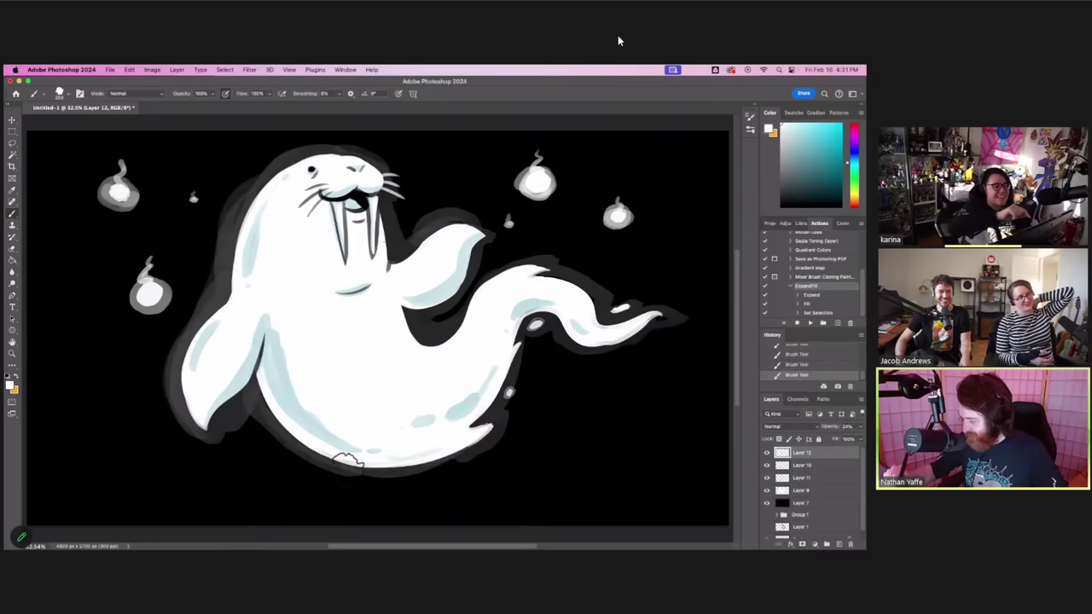
{"action": "mouse_move", "coordinate": [290, 431]}
{"action": "left_mouse_down"}
{"action": "mouse_move", "coordinate": [392, 466]}
{"action": "mouse_move", "coordinate": [456, 451]}
{"action": "mouse_move", "coordinate": [471, 438]}
{"action": "mouse_move", "coordinate": [393, 473]}
{"action": "mouse_move", "coordinate": [476, 433]}
{"action": "mouse_move", "coordinate": [505, 388]}
{"action": "mouse_move", "coordinate": [510, 350]}
{"action": "left_mouse_up"}
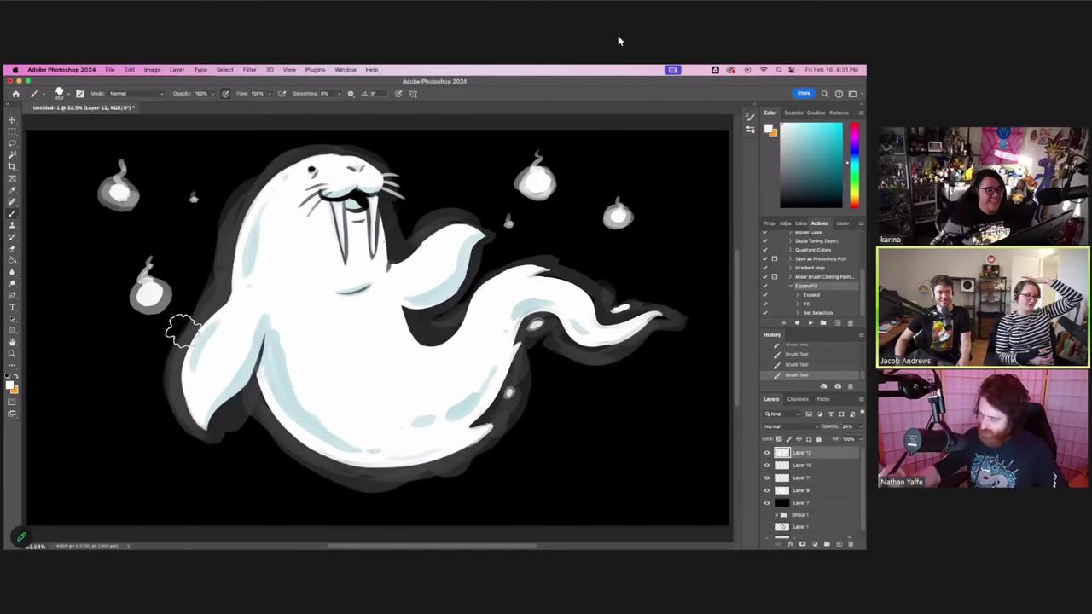
{"action": "left_click_drag", "start_coordinate": [183, 331], "coordinate": [196, 443]}
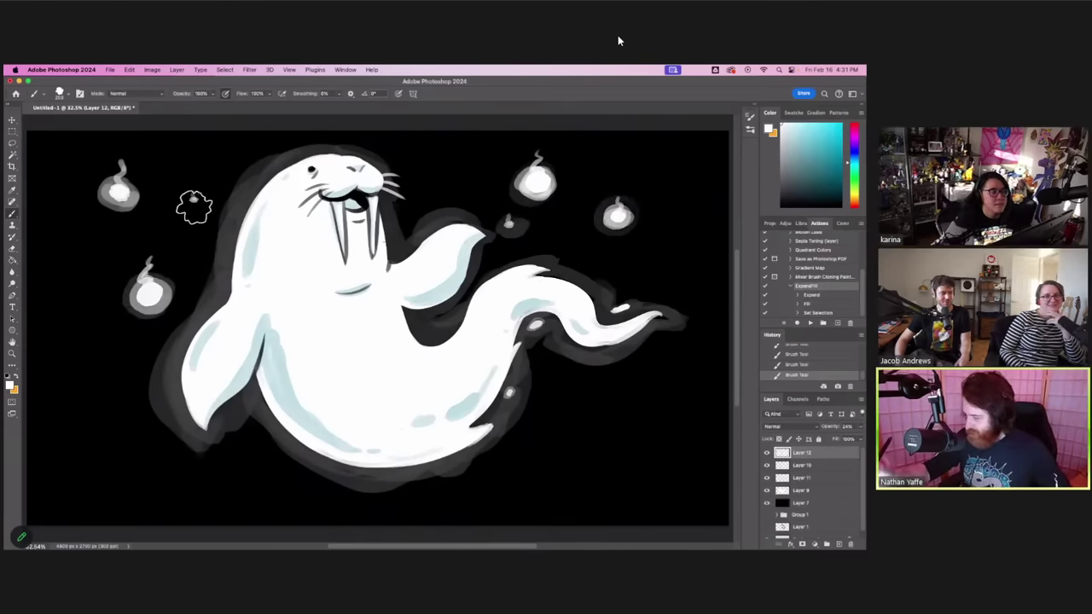
{"action": "left_click_drag", "start_coordinate": [118, 194], "coordinate": [122, 189]}
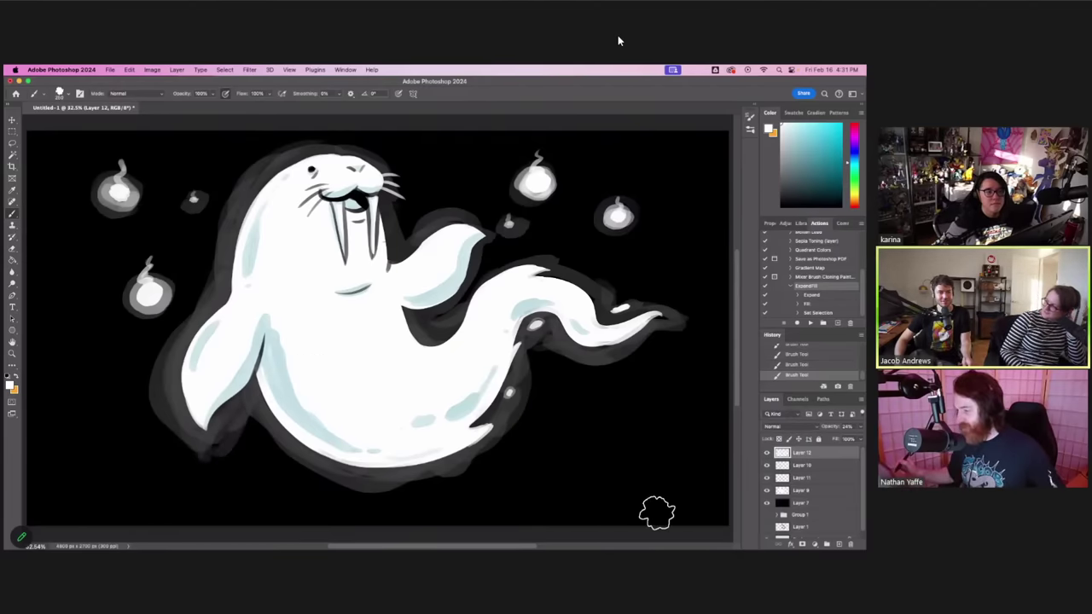
- Paint faint curved motion streaks around the walrus's belly and tail, undoing the strokes that do not fit
{"action": "key", "text": "super+z"}
{"action": "left_click_drag", "start_coordinate": [256, 451], "coordinate": [298, 487]}
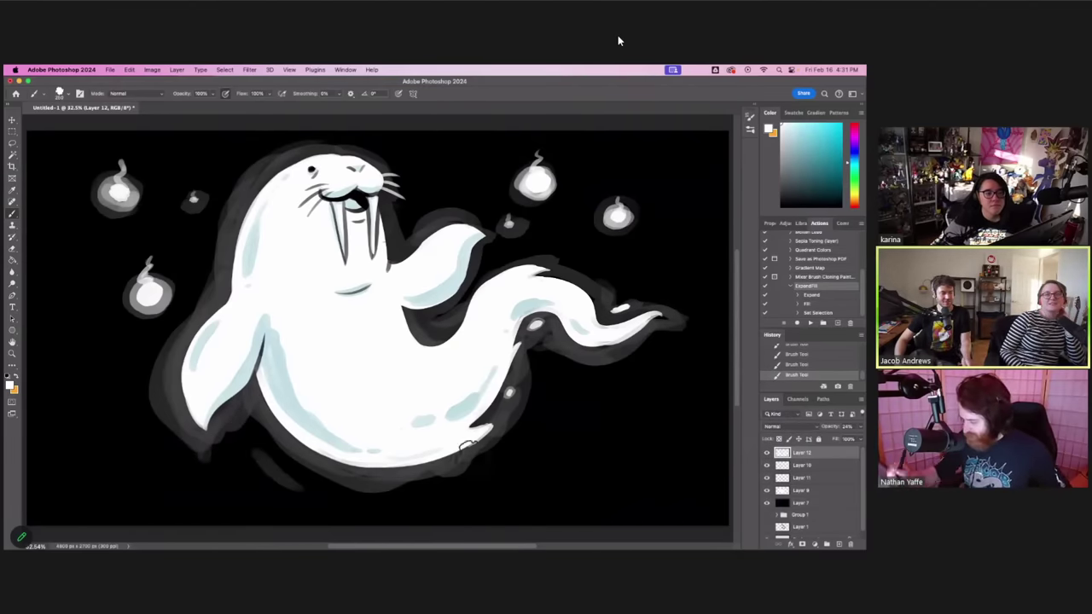
{"action": "left_click_drag", "start_coordinate": [449, 502], "coordinate": [510, 471]}
{"action": "mouse_move", "coordinate": [569, 383]}
{"action": "left_mouse_down"}
{"action": "mouse_move", "coordinate": [602, 393]}
{"action": "mouse_move", "coordinate": [648, 374]}
{"action": "left_mouse_up"}
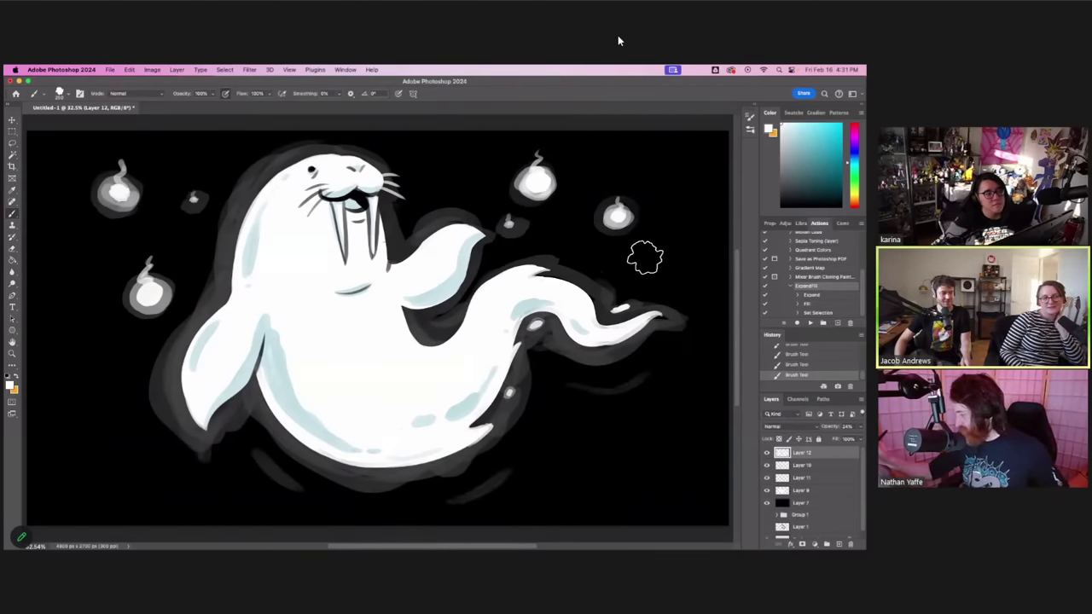
{"action": "mouse_move", "coordinate": [639, 279]}
{"action": "left_mouse_down"}
{"action": "mouse_move", "coordinate": [707, 285]}
{"action": "mouse_move", "coordinate": [713, 257]}
{"action": "left_mouse_up"}
{"action": "left_click_drag", "start_coordinate": [584, 440], "coordinate": [696, 395]}
{"action": "key", "text": "super+z"}
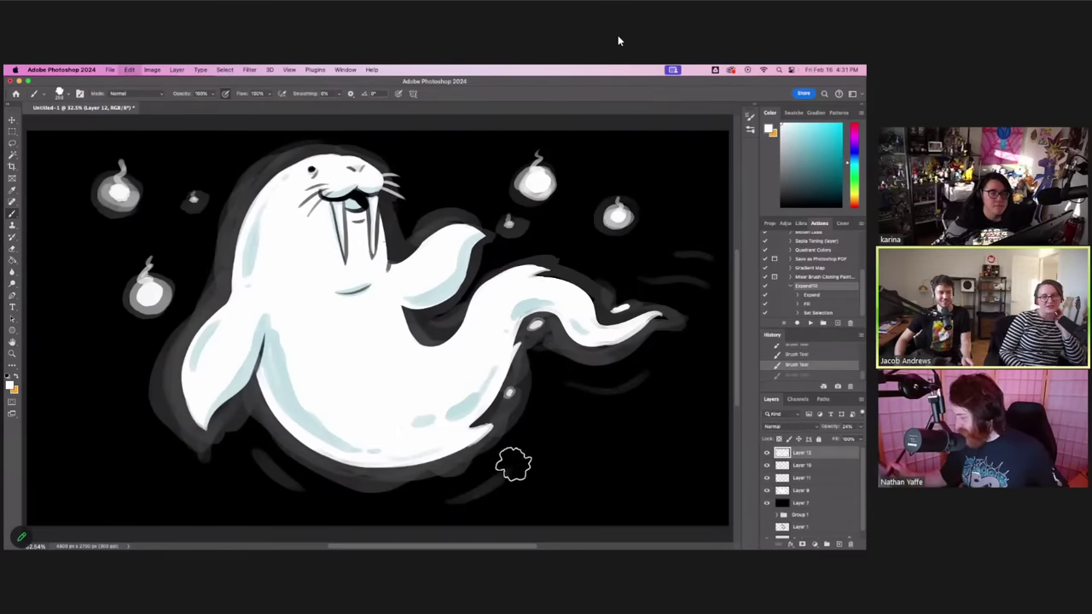
{"action": "left_click_drag", "start_coordinate": [544, 395], "coordinate": [535, 430]}
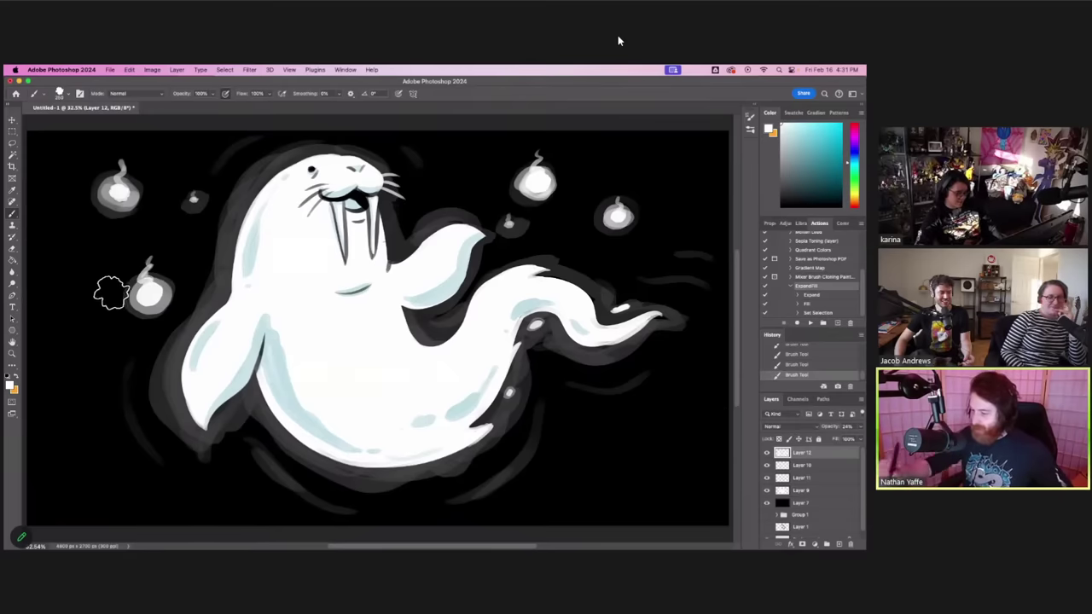
- Undo the latest extra accent strokes and paint a short faint streak beside the walrus's head
{"action": "mouse_move", "coordinate": [109, 293]}
{"action": "left_mouse_down"}
{"action": "mouse_move", "coordinate": [119, 242]}
{"action": "mouse_move", "coordinate": [106, 302]}
{"action": "mouse_move", "coordinate": [131, 243]}
{"action": "mouse_move", "coordinate": [113, 313]}
{"action": "mouse_move", "coordinate": [138, 241]}
{"action": "mouse_move", "coordinate": [117, 242]}
{"action": "mouse_move", "coordinate": [109, 286]}
{"action": "left_mouse_up"}
{"action": "key", "text": "super+z"}
{"action": "key", "text": "super+z"}
{"action": "key", "text": "super+z"}
{"action": "key", "text": "super+z"}
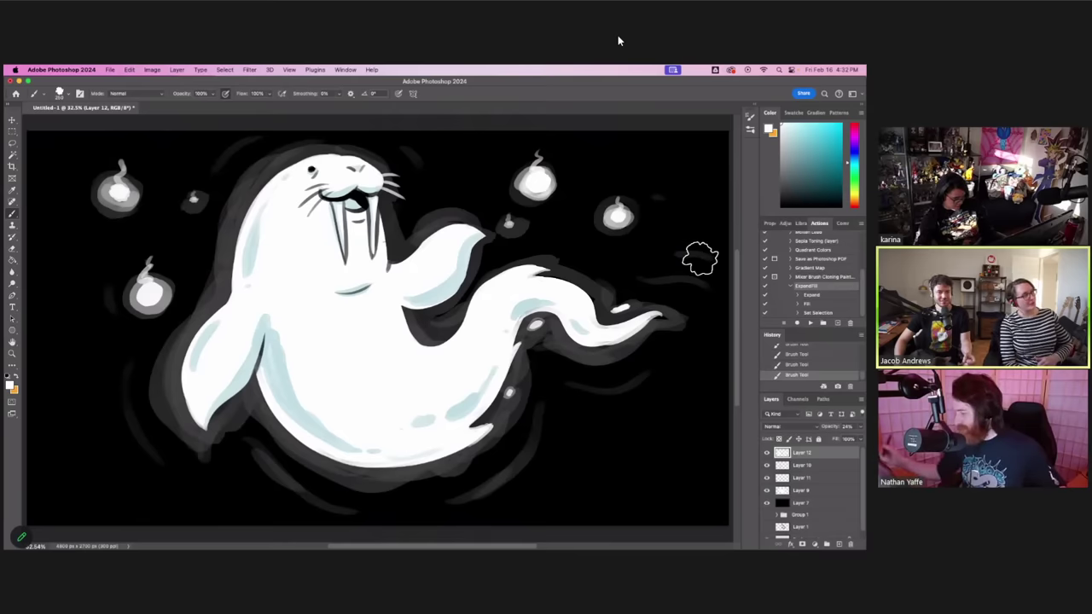
{"action": "key", "text": "super+z"}
{"action": "left_click_drag", "start_coordinate": [421, 164], "coordinate": [447, 154]}
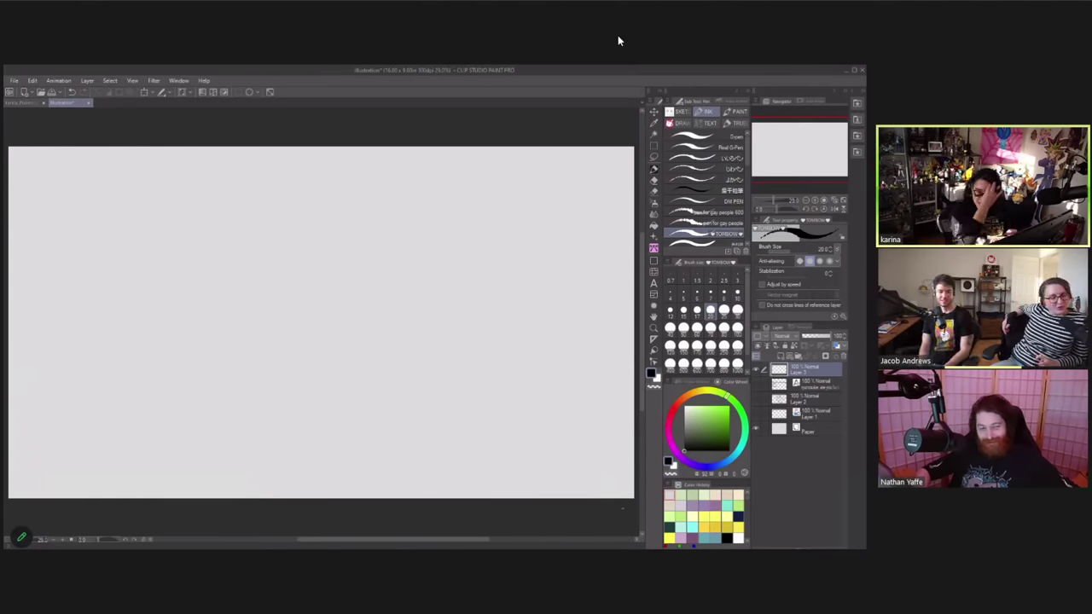
- In Clip Studio Paint, choose the first pencil of the sketch brushes and rough in a round head on the blank canvas
{"action": "left_click", "coordinate": [681, 111]}
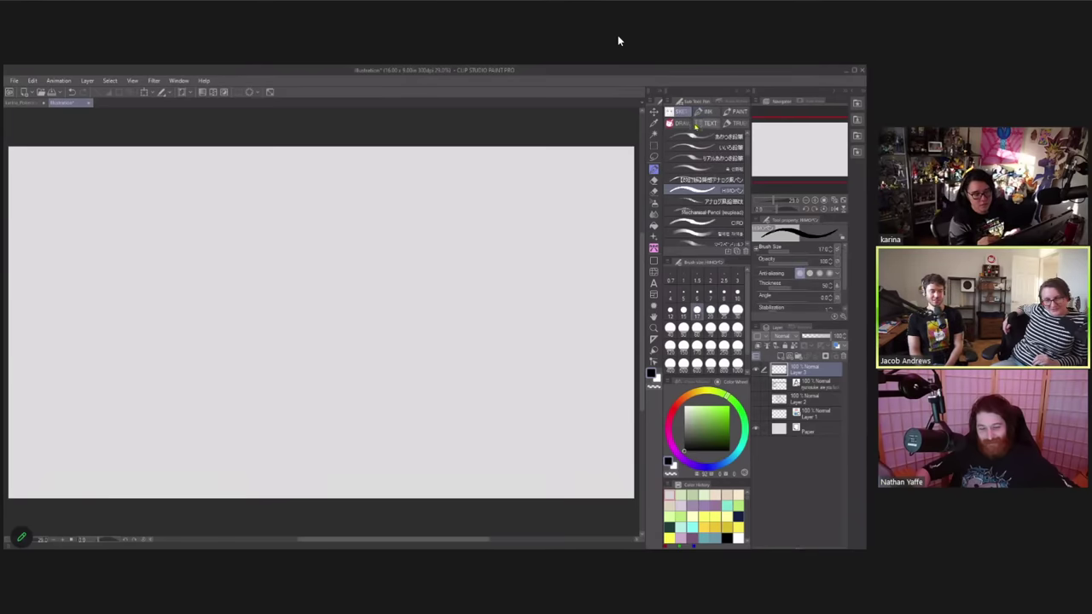
{"action": "left_click", "coordinate": [702, 136]}
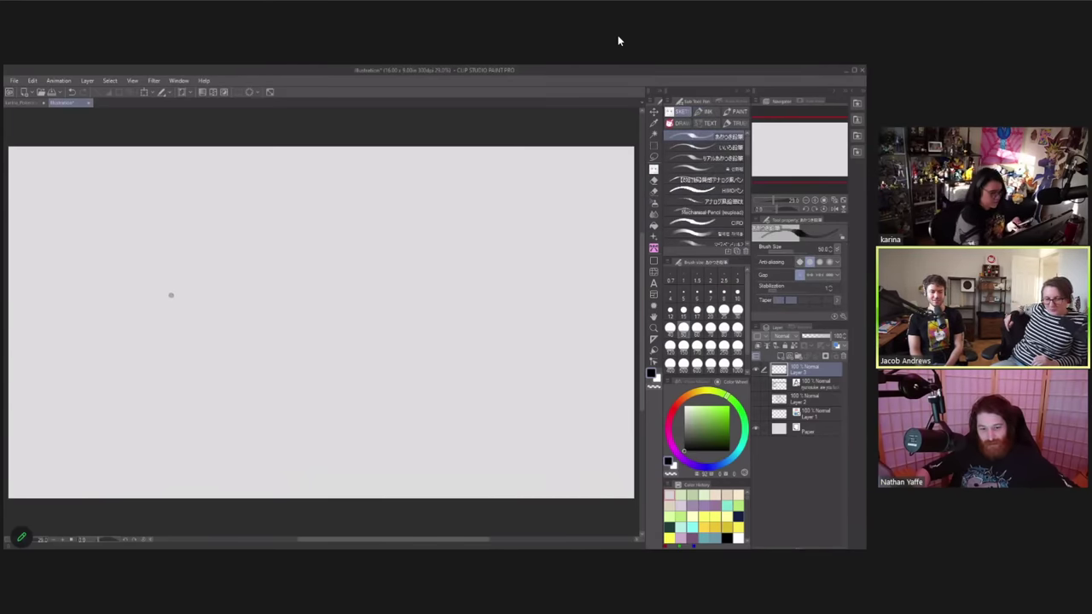
{"action": "mouse_move", "coordinate": [119, 295]}
{"action": "left_mouse_down"}
{"action": "mouse_move", "coordinate": [117, 241]}
{"action": "mouse_move", "coordinate": [122, 348]}
{"action": "mouse_move", "coordinate": [207, 329]}
{"action": "mouse_move", "coordinate": [134, 369]}
{"action": "left_mouse_up"}
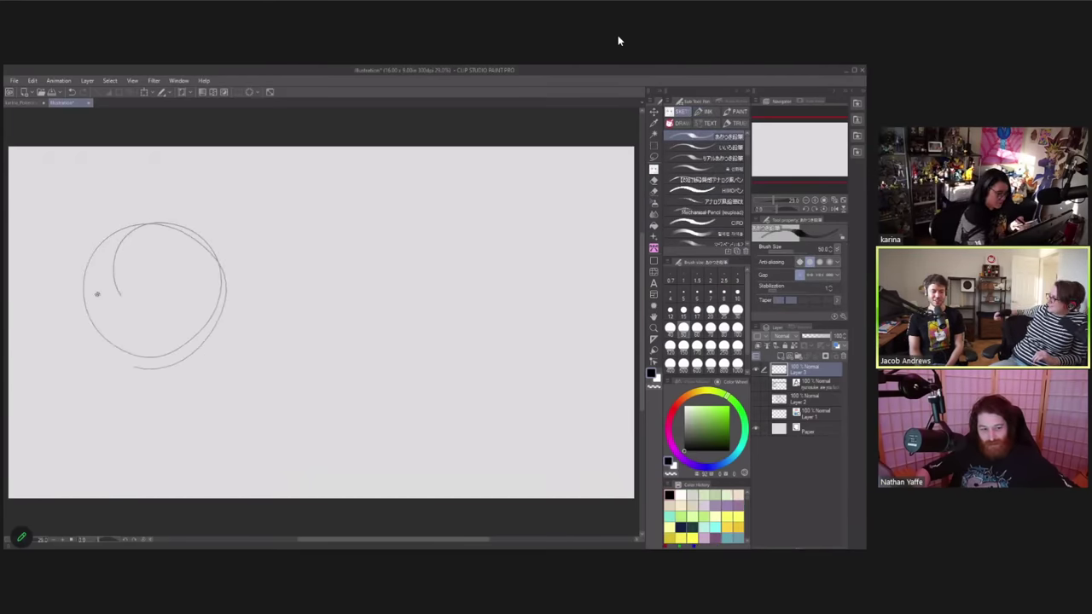
{"action": "mouse_move", "coordinate": [89, 274]}
{"action": "left_mouse_down"}
{"action": "mouse_move", "coordinate": [92, 181]}
{"action": "mouse_move", "coordinate": [128, 229]}
{"action": "mouse_move", "coordinate": [169, 206]}
{"action": "mouse_move", "coordinate": [29, 280]}
{"action": "mouse_move", "coordinate": [81, 343]}
{"action": "left_mouse_up"}
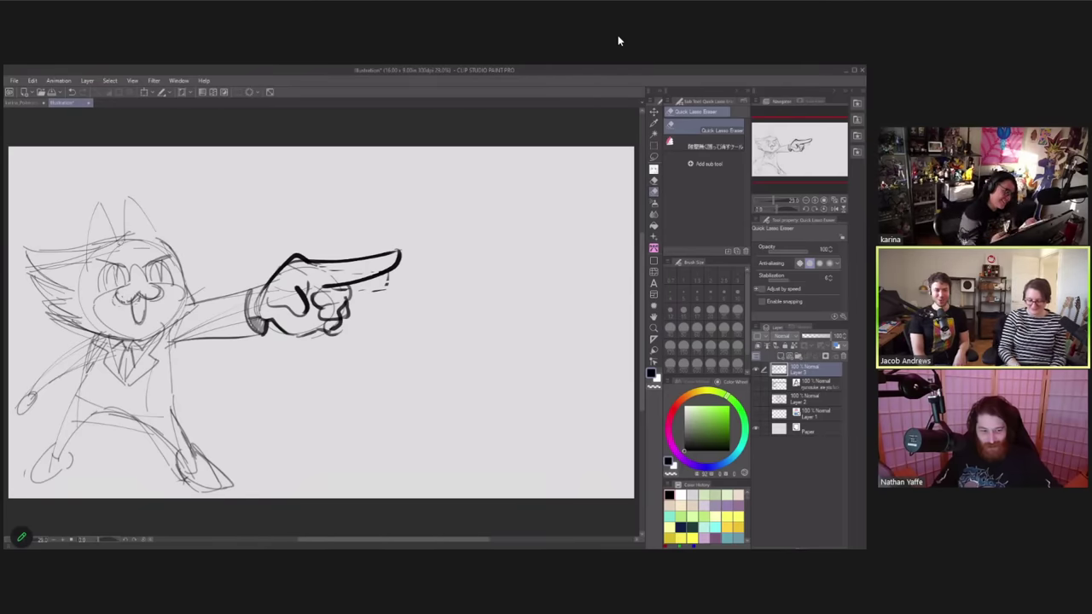
- Sketch pointed cat ears, angular fur tufts and a face with half-closed eyes on the second figure's round head
{"action": "key", "text": "p"}
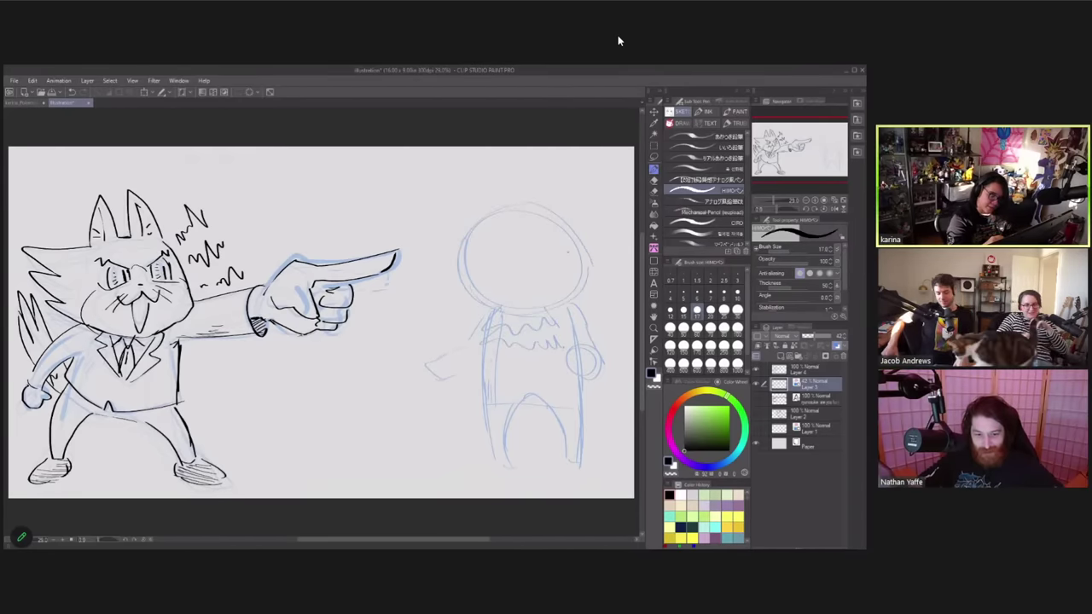
{"action": "mouse_move", "coordinate": [551, 12]}
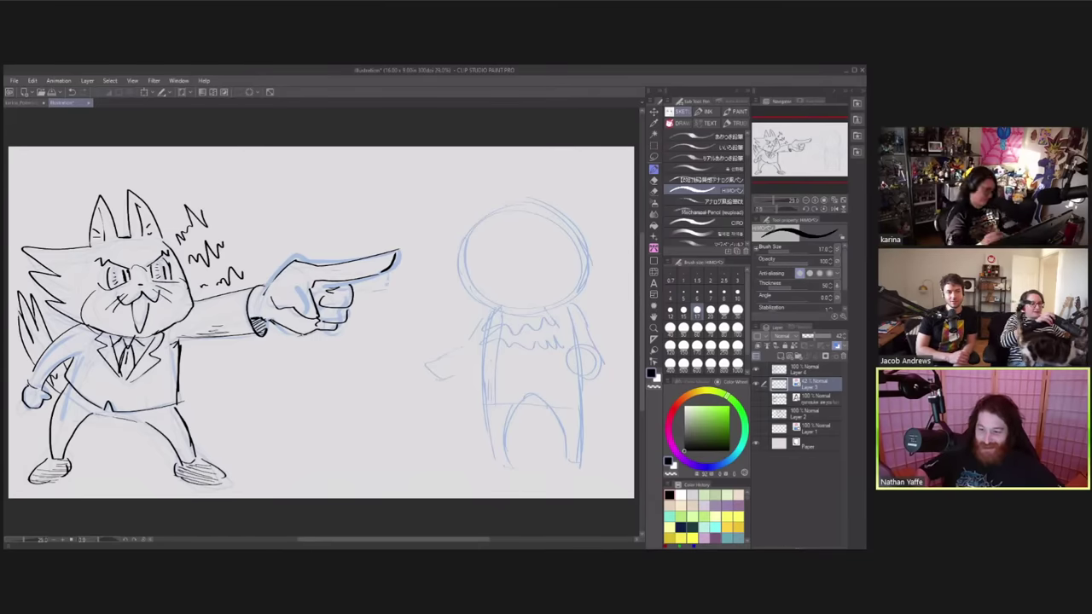
{"action": "mouse_move", "coordinate": [503, 174]}
{"action": "left_mouse_down"}
{"action": "mouse_move", "coordinate": [512, 202]}
{"action": "mouse_move", "coordinate": [481, 227]}
{"action": "left_mouse_up"}
{"action": "left_click_drag", "start_coordinate": [553, 175], "coordinate": [547, 210]}
{"action": "mouse_move", "coordinate": [555, 178]}
{"action": "left_mouse_down"}
{"action": "mouse_move", "coordinate": [582, 248]}
{"action": "mouse_move", "coordinate": [573, 218]}
{"action": "left_mouse_up"}
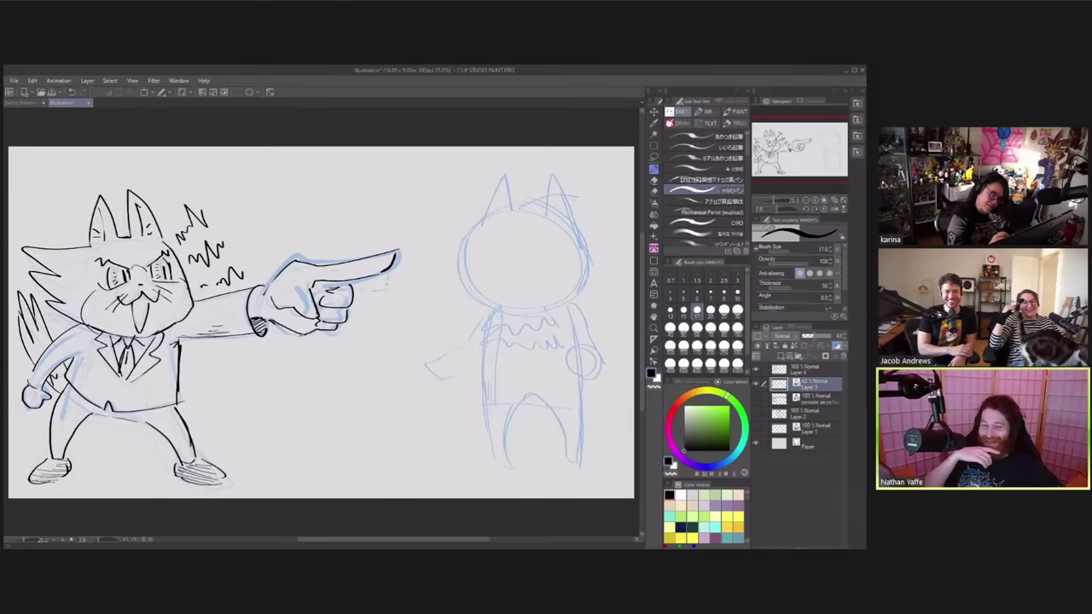
{"action": "mouse_move", "coordinate": [510, 186]}
{"action": "left_mouse_down"}
{"action": "mouse_move", "coordinate": [565, 205]}
{"action": "mouse_move", "coordinate": [599, 246]}
{"action": "left_mouse_up"}
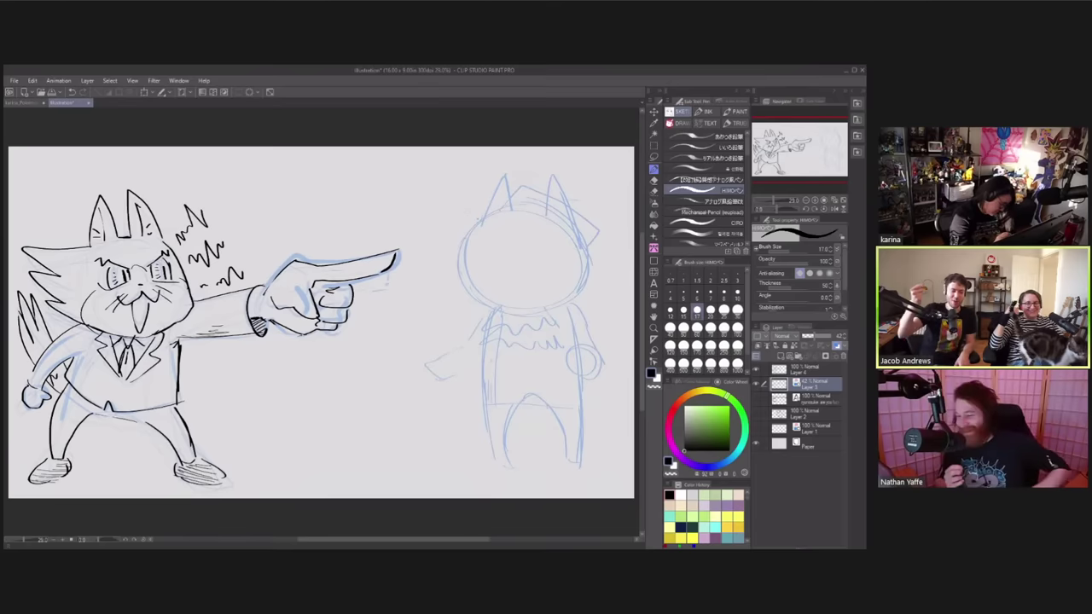
{"action": "mouse_move", "coordinate": [482, 199]}
{"action": "left_mouse_down"}
{"action": "mouse_move", "coordinate": [450, 233]}
{"action": "mouse_move", "coordinate": [439, 267]}
{"action": "left_mouse_up"}
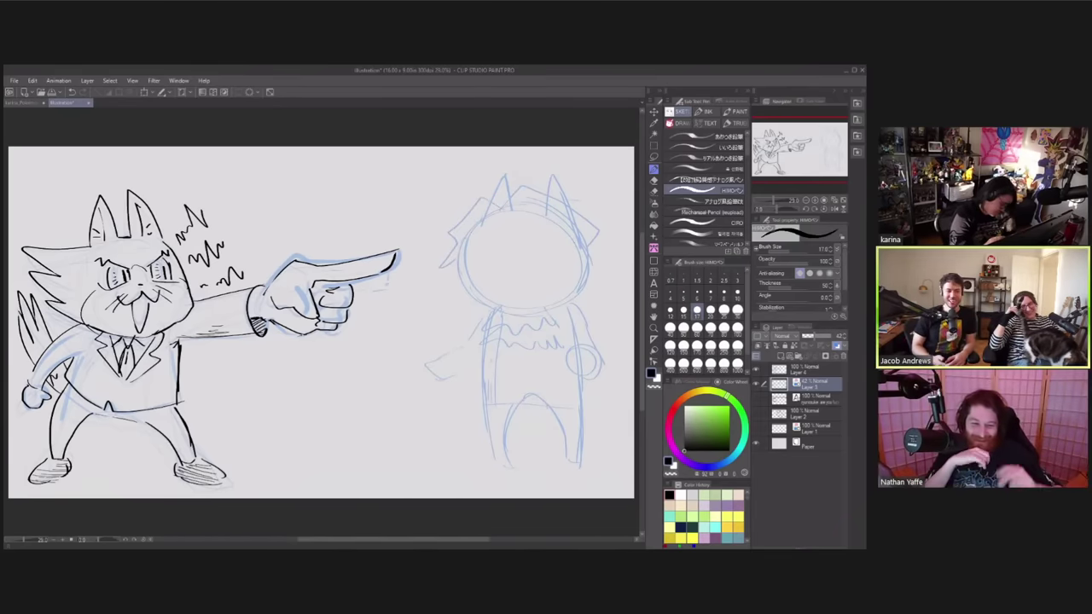
{"action": "left_click_drag", "start_coordinate": [475, 249], "coordinate": [561, 249]}
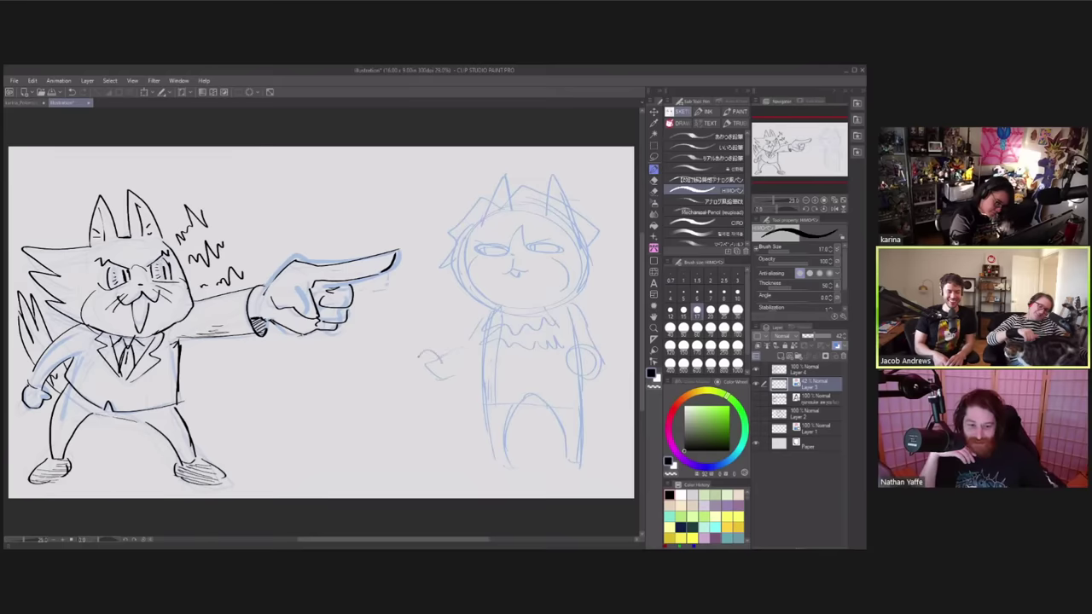
- Redraw the second cat's outstretched hand, add fingers to its other hand and sketch its feet
{"action": "key", "text": "ctrl+z"}
{"action": "key", "text": "ctrl+z"}
{"action": "mouse_move", "coordinate": [419, 355]}
{"action": "left_mouse_down"}
{"action": "mouse_move", "coordinate": [415, 373]}
{"action": "mouse_move", "coordinate": [444, 357]}
{"action": "mouse_move", "coordinate": [435, 383]}
{"action": "mouse_move", "coordinate": [460, 377]}
{"action": "left_mouse_up"}
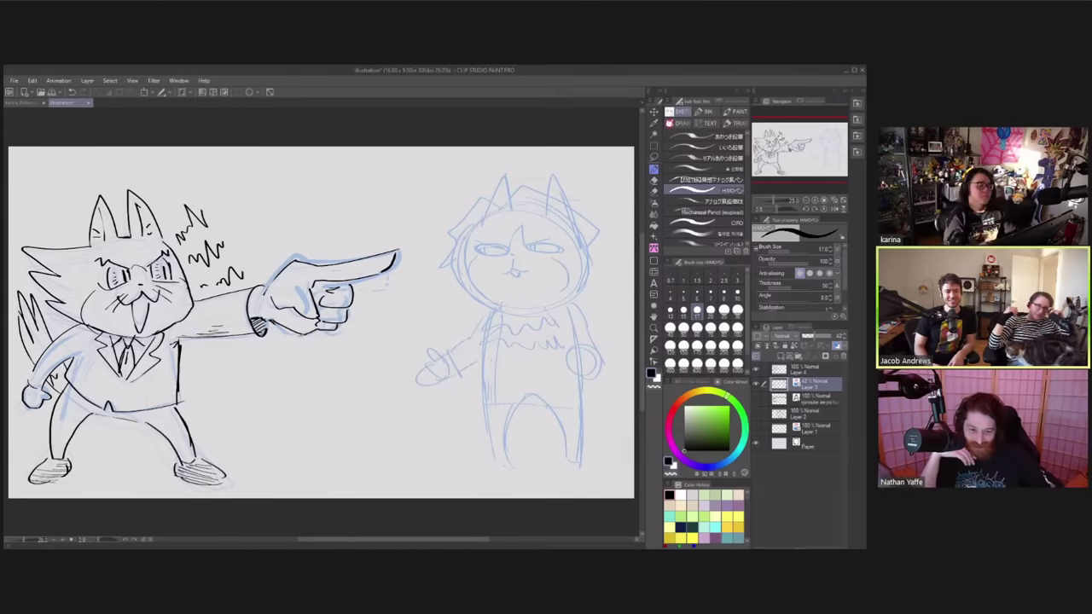
{"action": "mouse_move", "coordinate": [561, 367]}
{"action": "left_mouse_down"}
{"action": "mouse_move", "coordinate": [579, 348]}
{"action": "mouse_move", "coordinate": [592, 378]}
{"action": "left_mouse_up"}
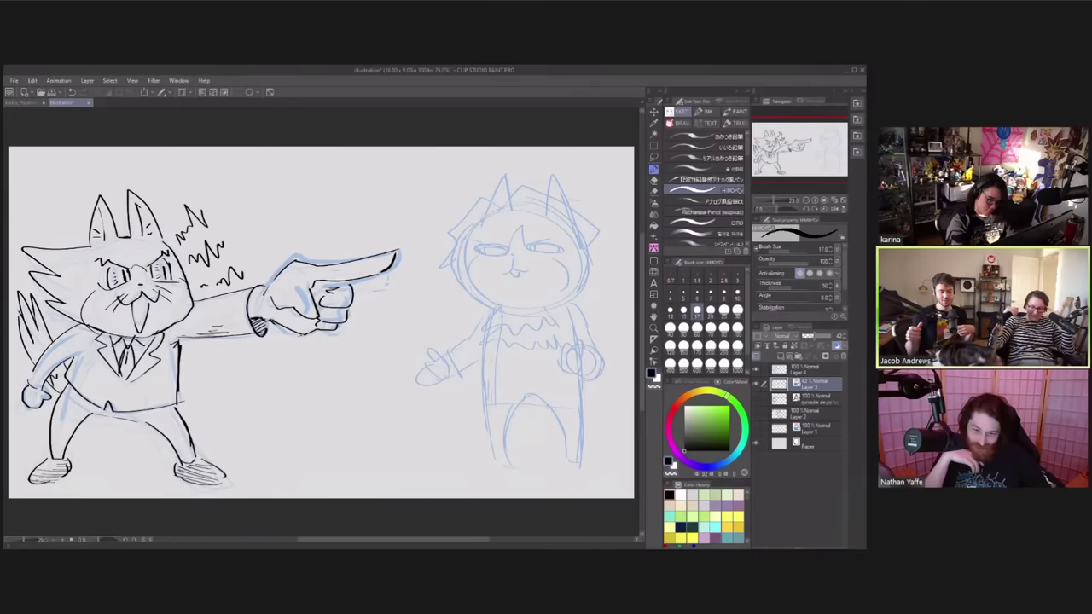
{"action": "left_click_drag", "start_coordinate": [471, 470], "coordinate": [574, 458]}
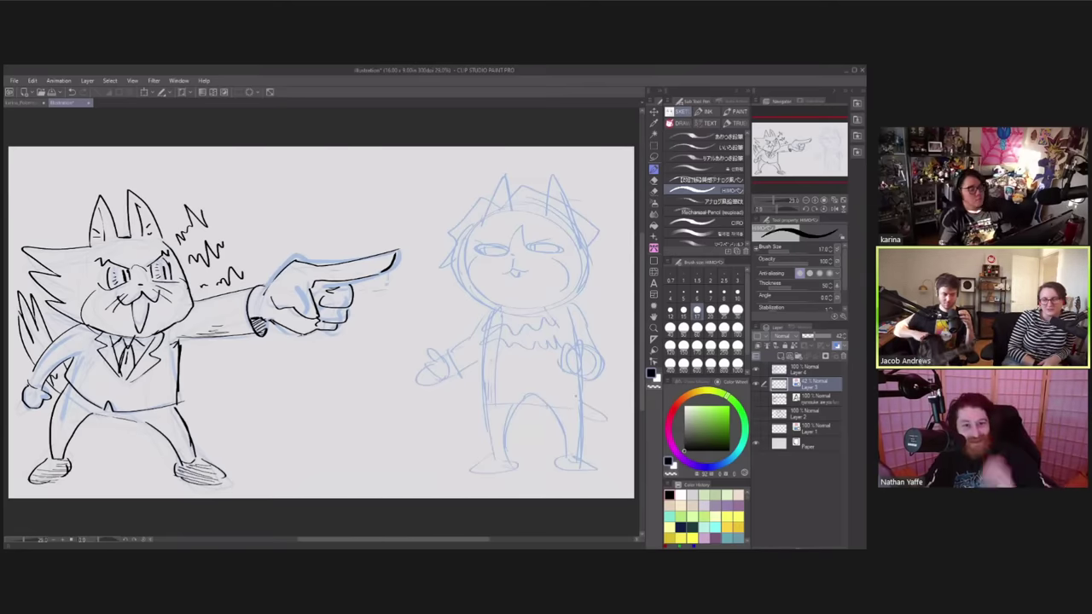
- On Layer 4, ink the second cat's half-closed eyes, nose and small open mouth over the blue sketch
{"action": "left_click", "coordinate": [805, 370]}
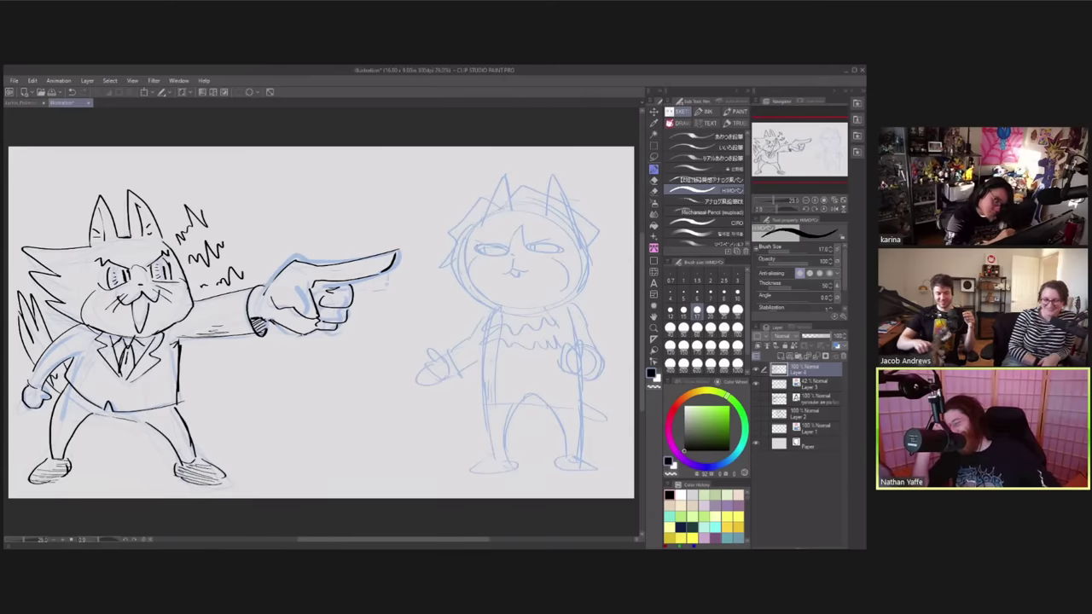
{"action": "left_click_drag", "start_coordinate": [474, 243], "coordinate": [559, 239]}
{"action": "key", "text": "ctrl+z"}
{"action": "left_click_drag", "start_coordinate": [476, 247], "coordinate": [493, 253]}
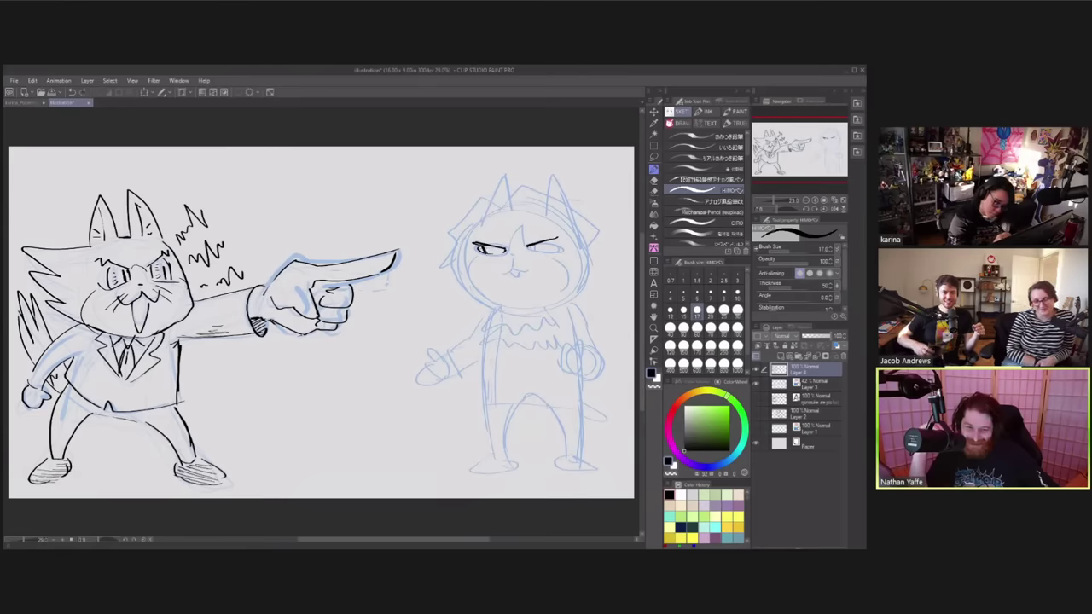
{"action": "left_click_drag", "start_coordinate": [530, 253], "coordinate": [556, 249]}
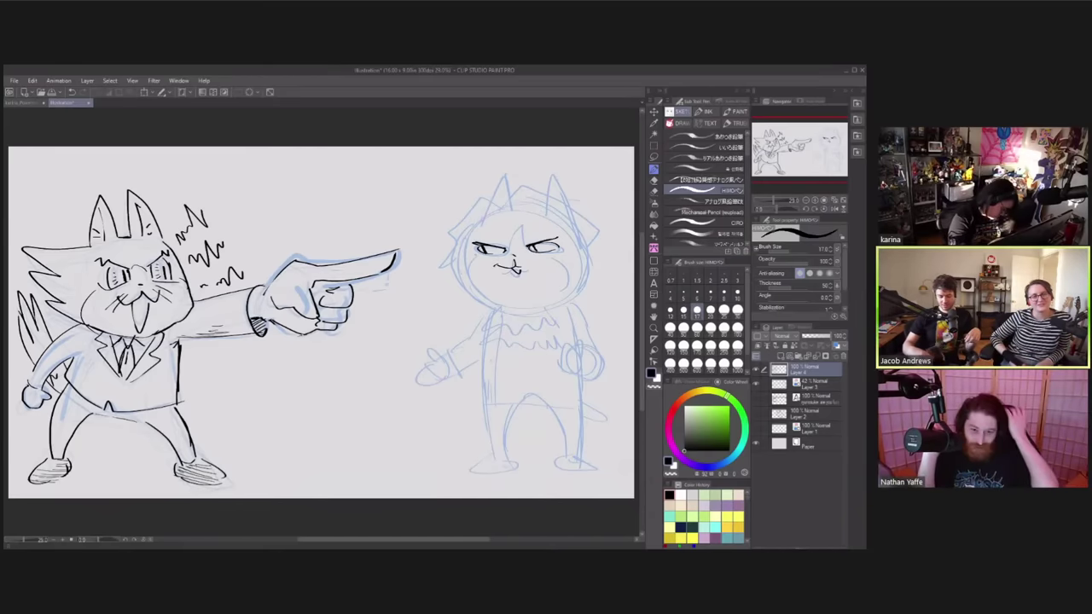
- Ink the second cat's parted hair, with curved locks framing both sides of the face and short strokes at the parting
{"action": "mouse_move", "coordinate": [548, 209]}
{"action": "left_mouse_down"}
{"action": "mouse_move", "coordinate": [558, 266]}
{"action": "mouse_move", "coordinate": [580, 218]}
{"action": "left_mouse_up"}
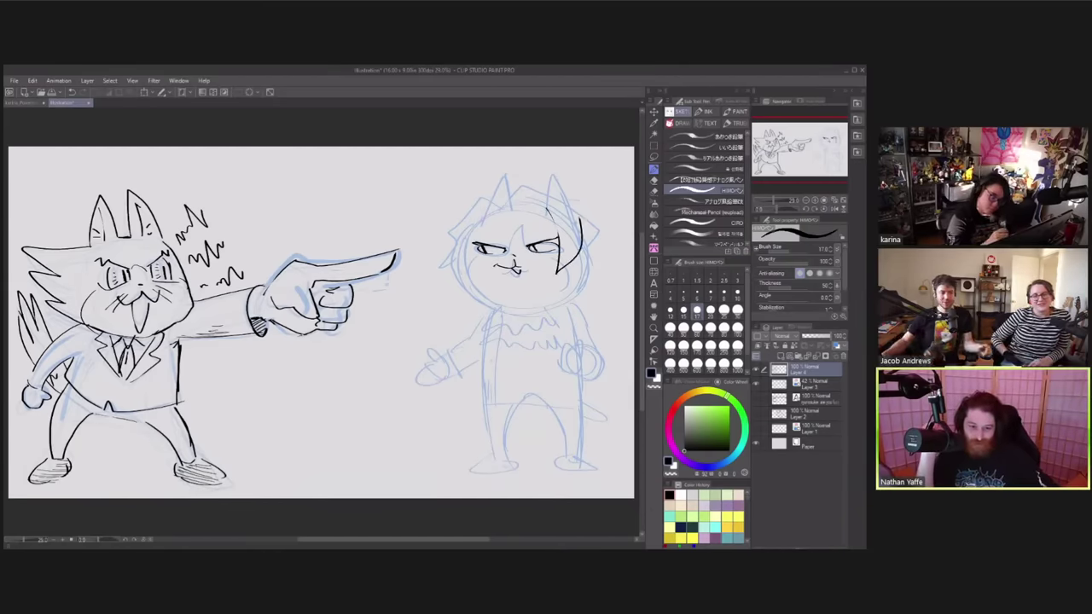
{"action": "left_click_drag", "start_coordinate": [522, 193], "coordinate": [580, 220]}
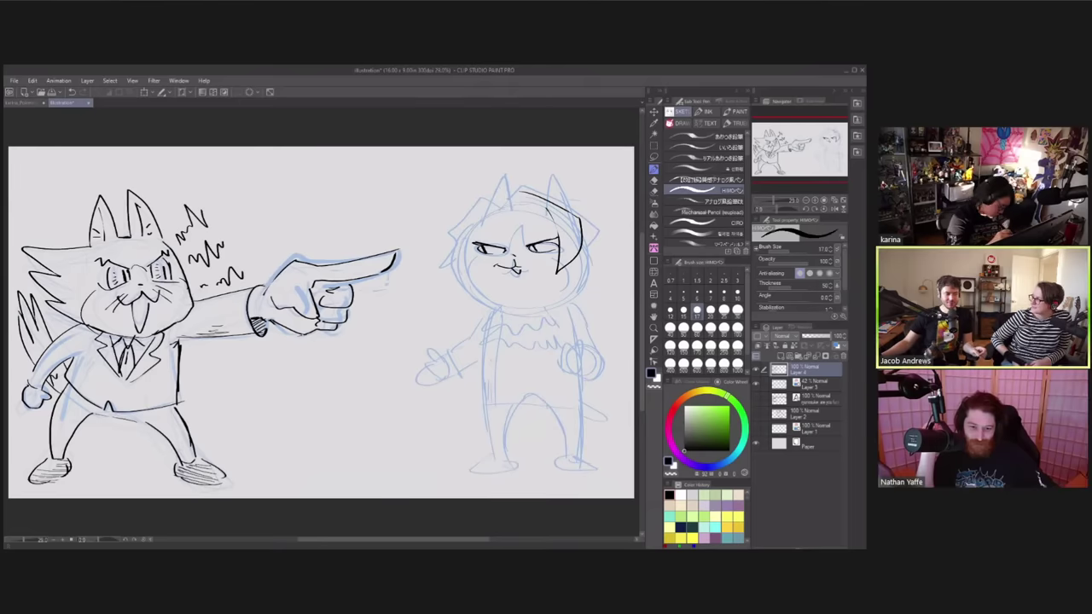
{"action": "mouse_move", "coordinate": [517, 192]}
{"action": "left_mouse_down"}
{"action": "mouse_move", "coordinate": [507, 214]}
{"action": "mouse_move", "coordinate": [517, 213]}
{"action": "left_mouse_up"}
{"action": "key", "text": "ctrl+z"}
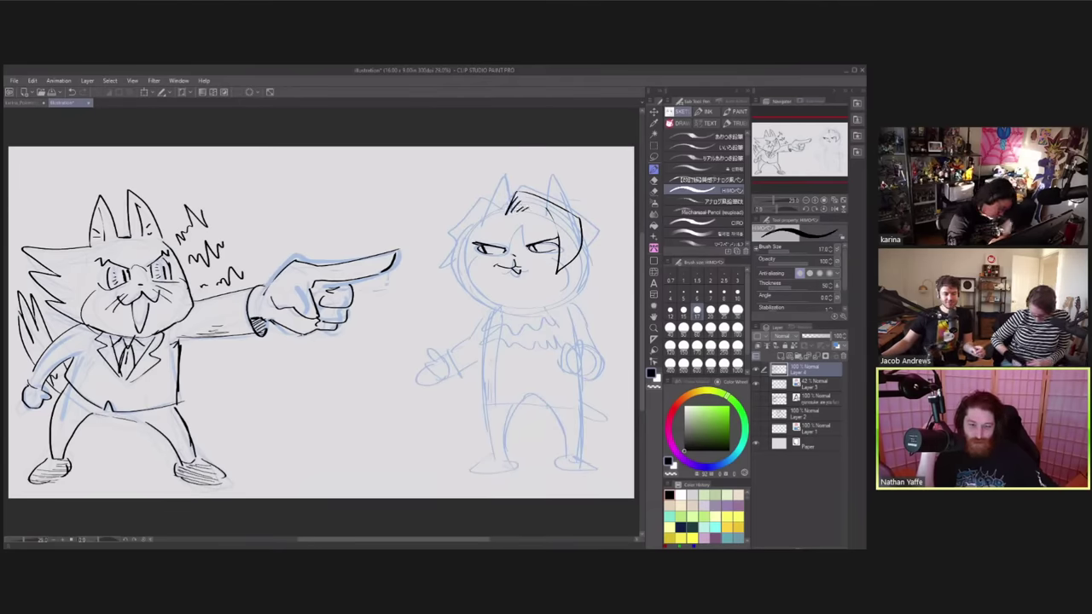
{"action": "left_click_drag", "start_coordinate": [459, 208], "coordinate": [453, 258]}
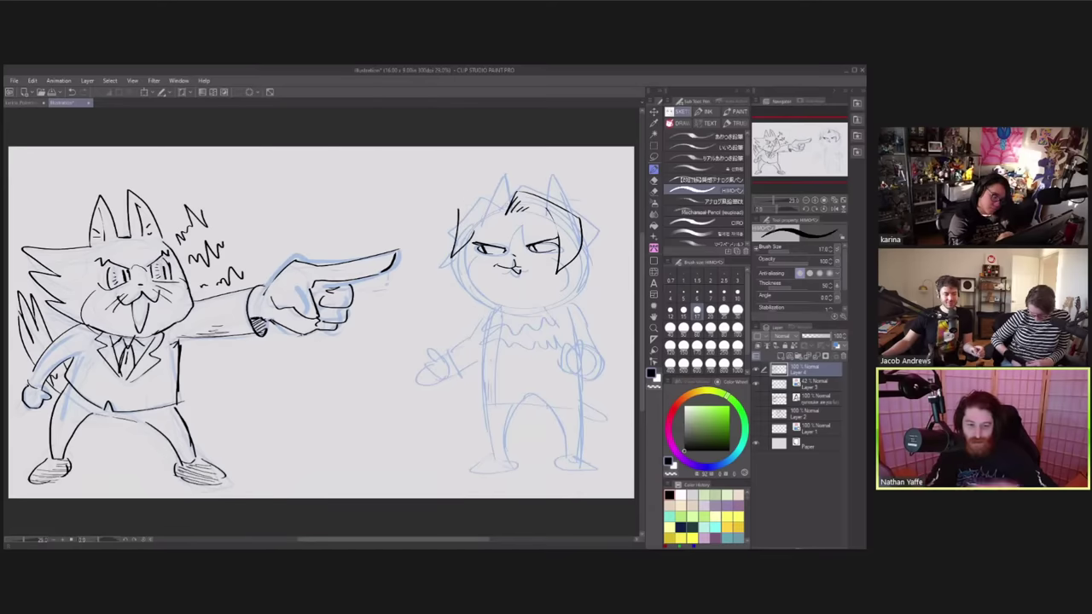
{"action": "left_click_drag", "start_coordinate": [481, 199], "coordinate": [504, 206]}
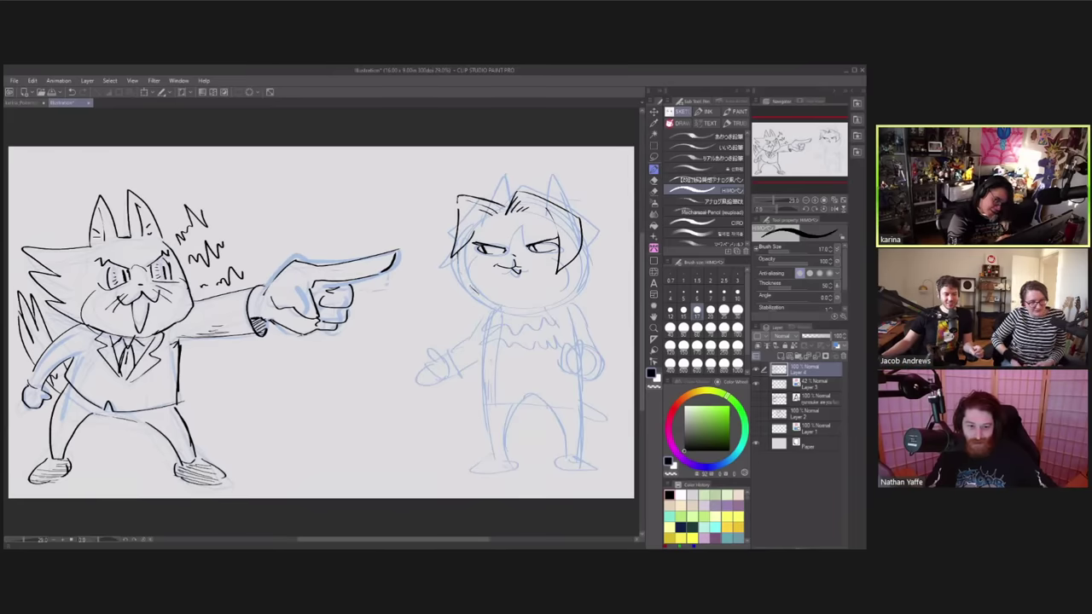
- Ink the rounded cheeks and chin line of the second cat's face
{"action": "left_click_drag", "start_coordinate": [457, 251], "coordinate": [489, 300]}
{"action": "key", "text": "ctrl+z"}
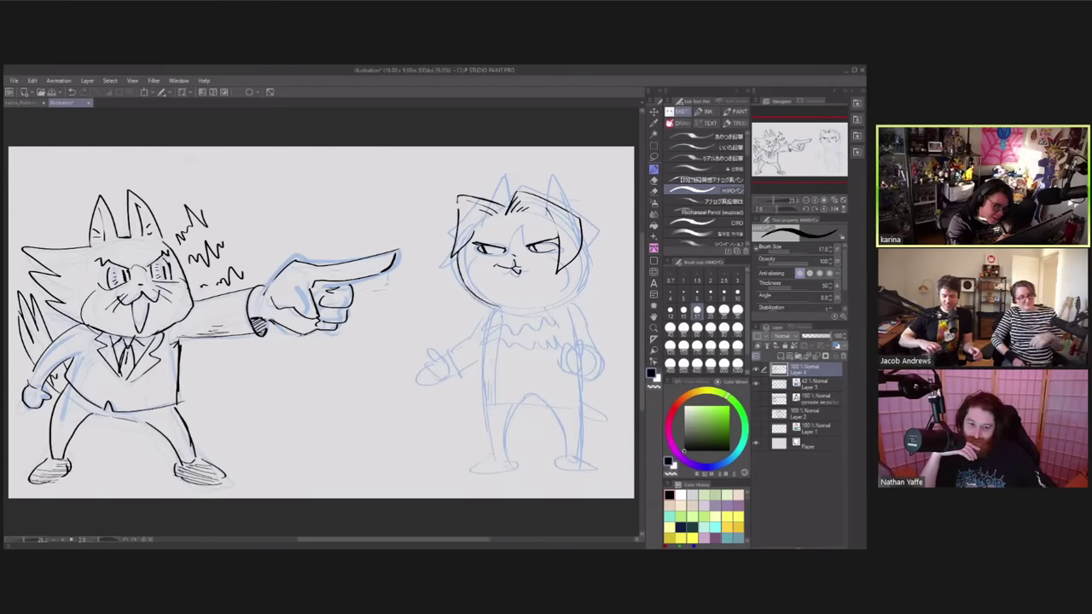
{"action": "left_click_drag", "start_coordinate": [453, 253], "coordinate": [498, 305]}
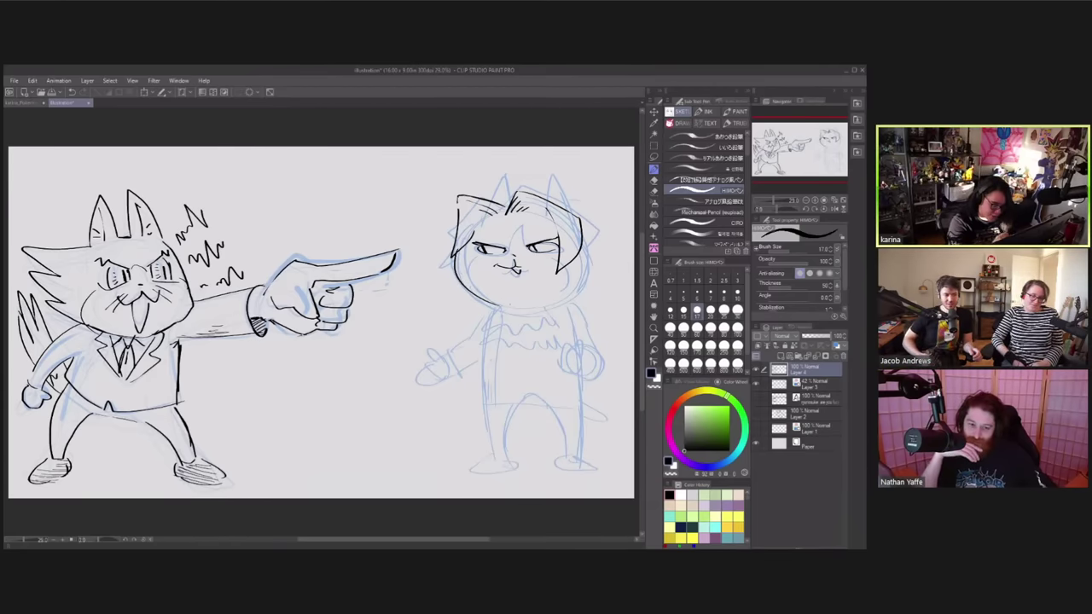
{"action": "left_click_drag", "start_coordinate": [581, 242], "coordinate": [563, 300]}
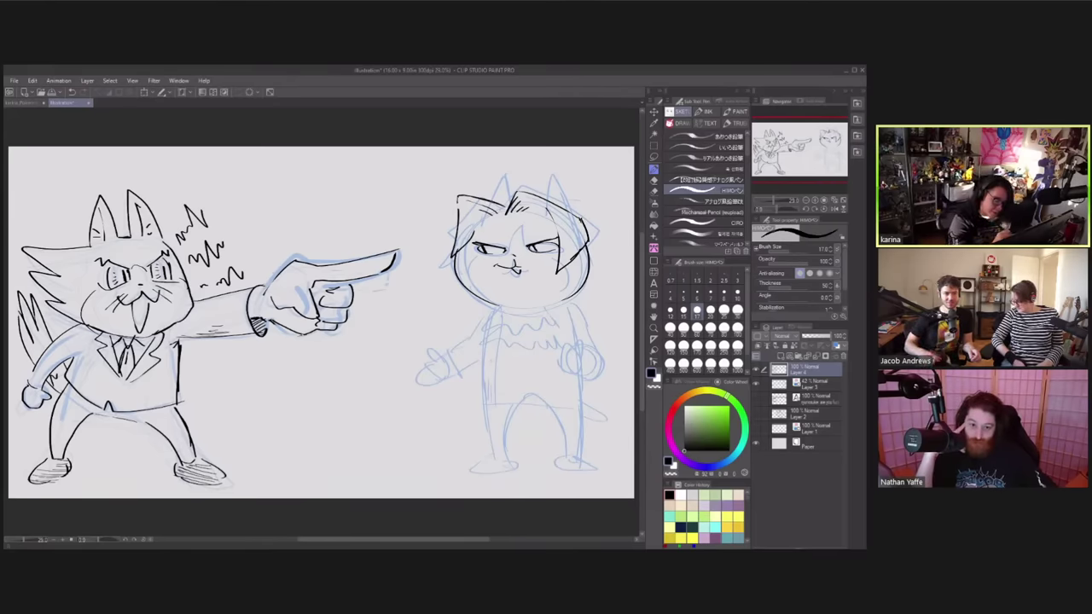
- Ink the second cat's pointed ears with short inner-ear lines and reinforce the outline along the outer side of its head
{"action": "mouse_move", "coordinate": [492, 202]}
{"action": "left_mouse_down"}
{"action": "mouse_move", "coordinate": [503, 171]}
{"action": "mouse_move", "coordinate": [517, 191]}
{"action": "mouse_move", "coordinate": [551, 173]}
{"action": "mouse_move", "coordinate": [568, 208]}
{"action": "left_mouse_up"}
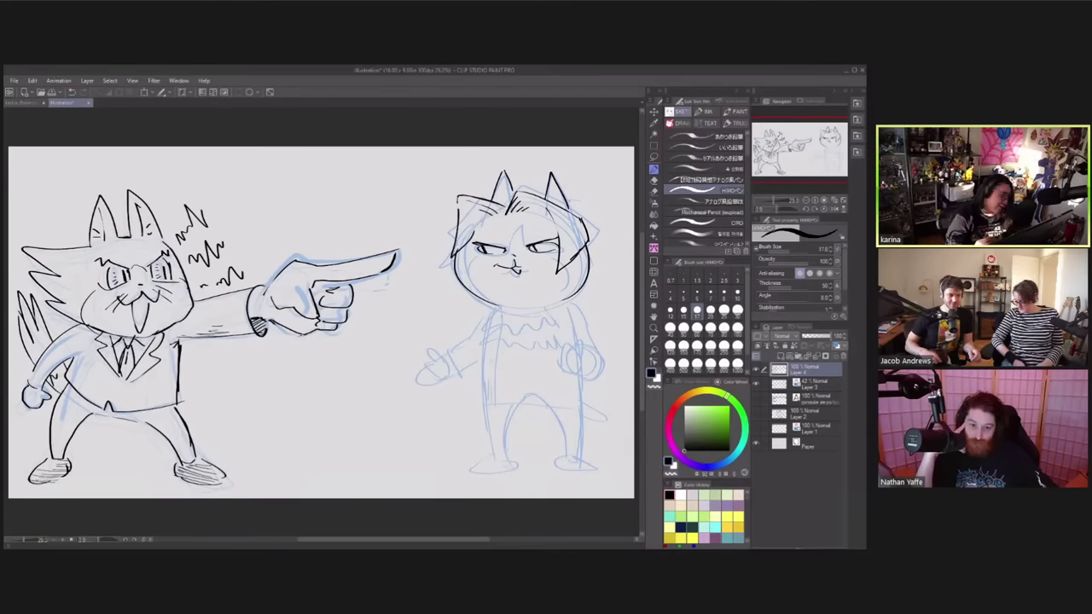
{"action": "mouse_move", "coordinate": [495, 199]}
{"action": "left_mouse_down"}
{"action": "mouse_move", "coordinate": [503, 183]}
{"action": "mouse_move", "coordinate": [554, 189]}
{"action": "left_mouse_up"}
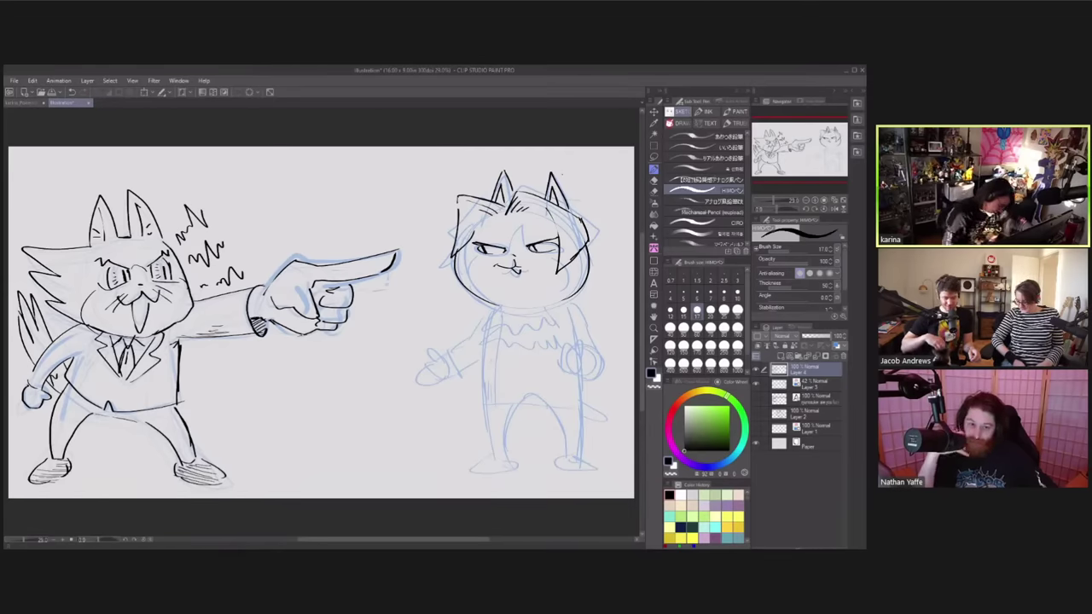
{"action": "key", "text": "ctrl+z"}
{"action": "key", "text": "ctrl+z"}
{"action": "key", "text": "ctrl+z"}
{"action": "key", "text": "ctrl+z"}
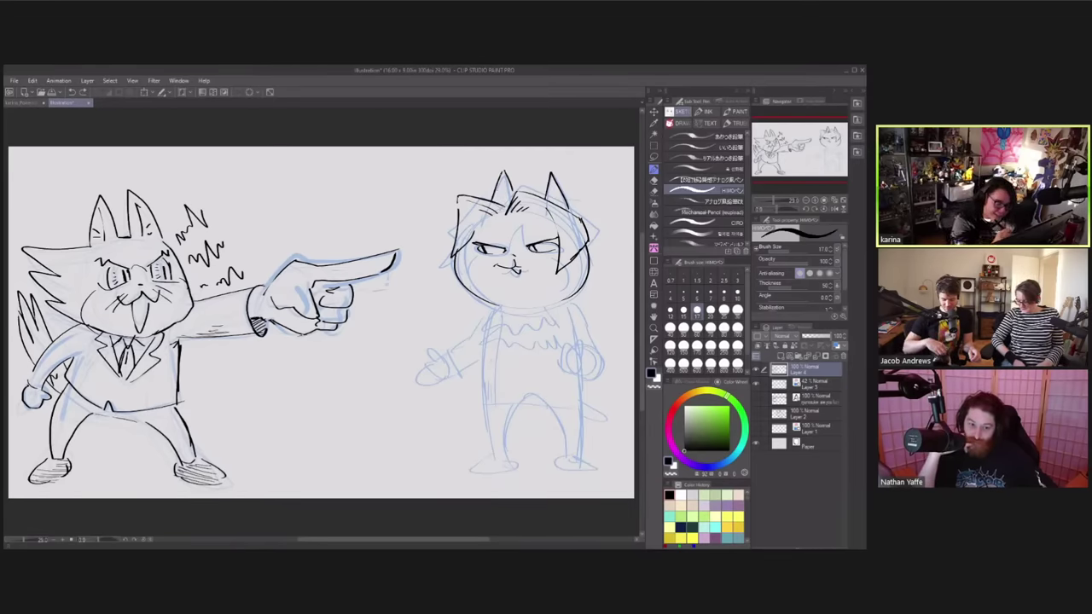
{"action": "left_click_drag", "start_coordinate": [499, 199], "coordinate": [504, 175]}
{"action": "left_click_drag", "start_coordinate": [551, 203], "coordinate": [554, 174]}
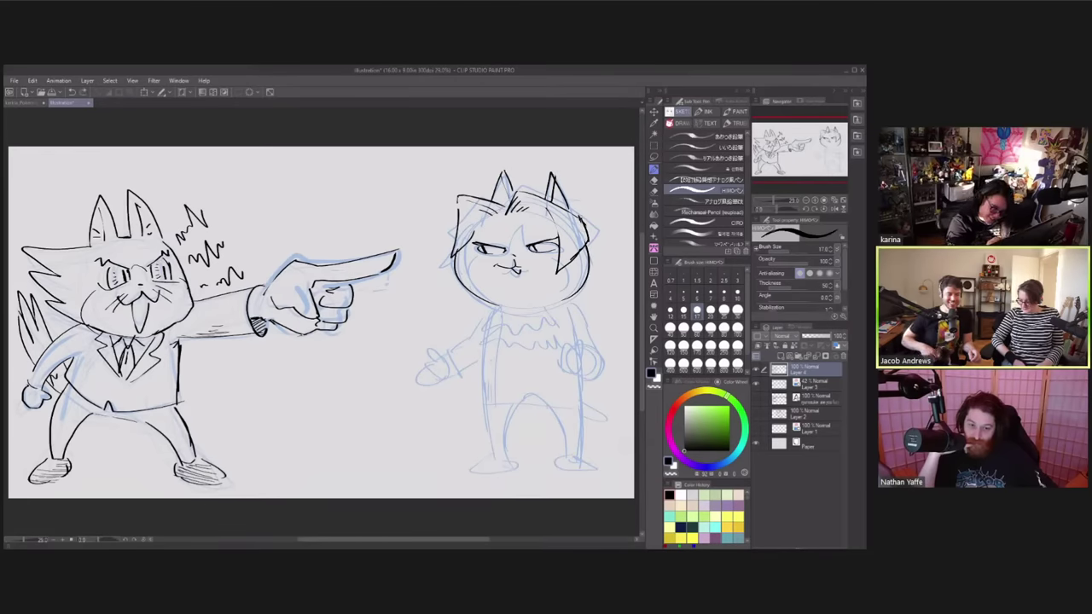
{"action": "left_click_drag", "start_coordinate": [585, 225], "coordinate": [578, 288]}
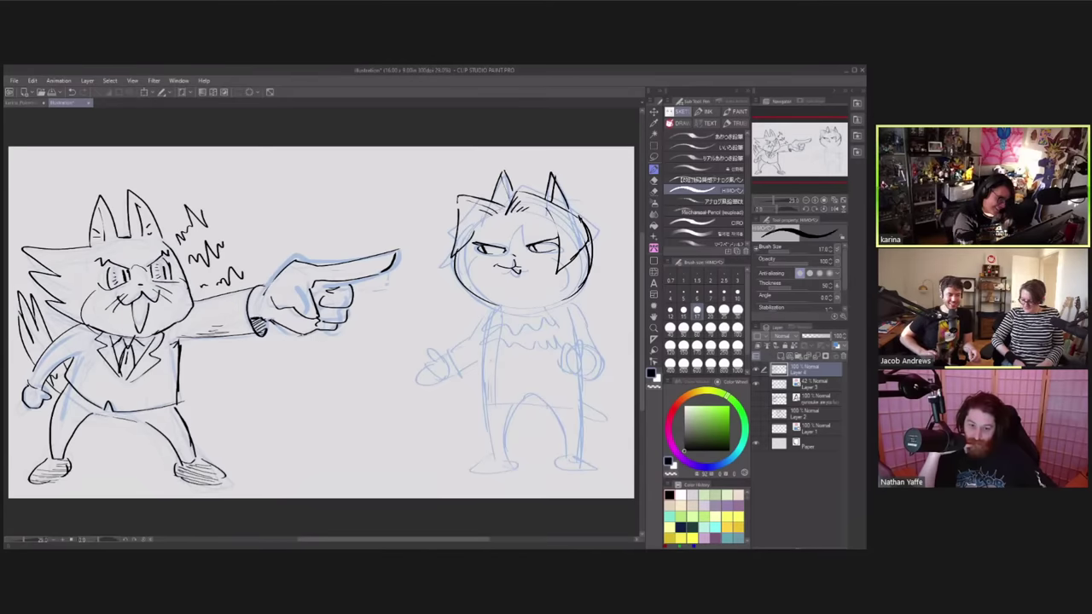
{"action": "mouse_move", "coordinate": [322, 196]}
{"action": "left_mouse_down"}
{"action": "mouse_move", "coordinate": [253, 243]}
{"action": "mouse_move", "coordinate": [278, 247]}
{"action": "left_mouse_up"}
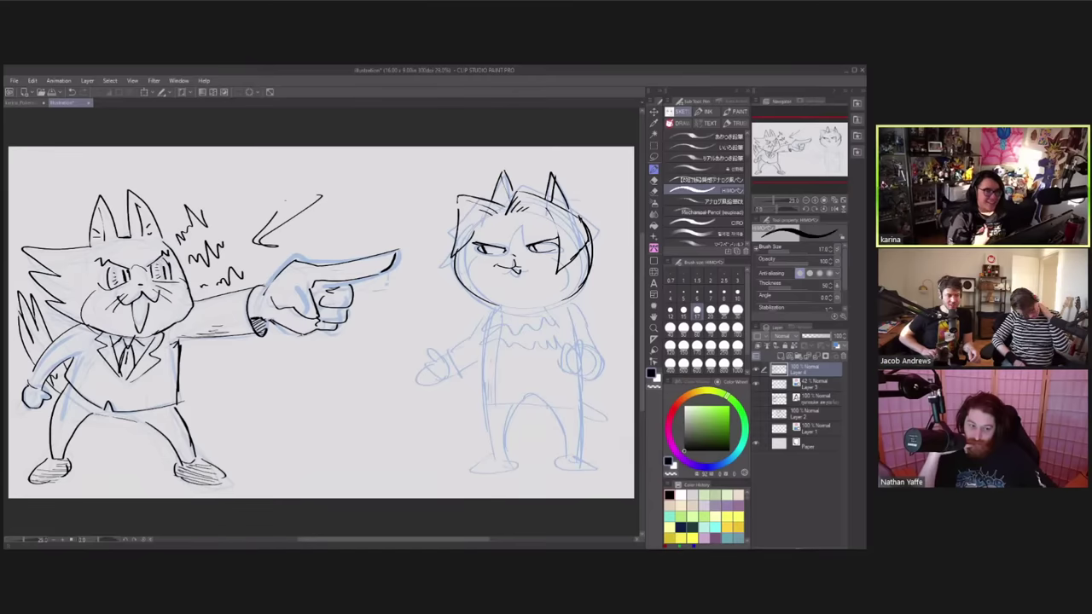
{"action": "key", "text": "ctrl+z"}
{"action": "key", "text": "ctrl+z"}
{"action": "mouse_move", "coordinate": [324, 179]}
{"action": "left_mouse_down"}
{"action": "mouse_move", "coordinate": [335, 247]}
{"action": "mouse_move", "coordinate": [343, 226]}
{"action": "left_mouse_up"}
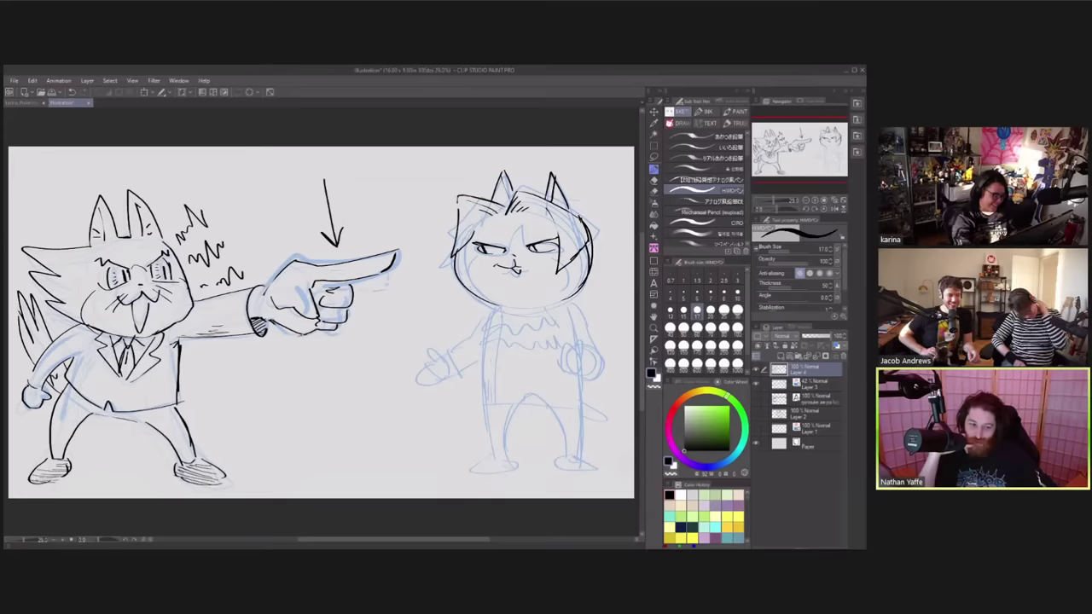
{"action": "key", "text": "ctrl+z"}
{"action": "key", "text": "ctrl+z"}
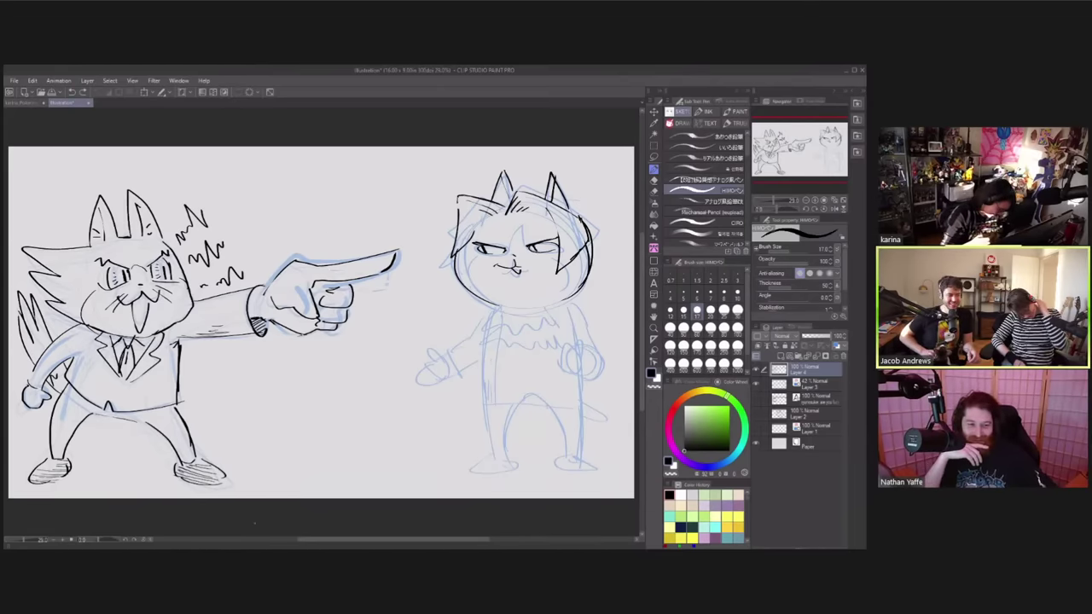
- Ink the second cat's hand held against its coat and add whiskers on both cheeks
{"action": "mouse_move", "coordinate": [549, 353]}
{"action": "left_mouse_down"}
{"action": "mouse_move", "coordinate": [570, 368]}
{"action": "mouse_move", "coordinate": [577, 354]}
{"action": "mouse_move", "coordinate": [586, 361]}
{"action": "left_mouse_up"}
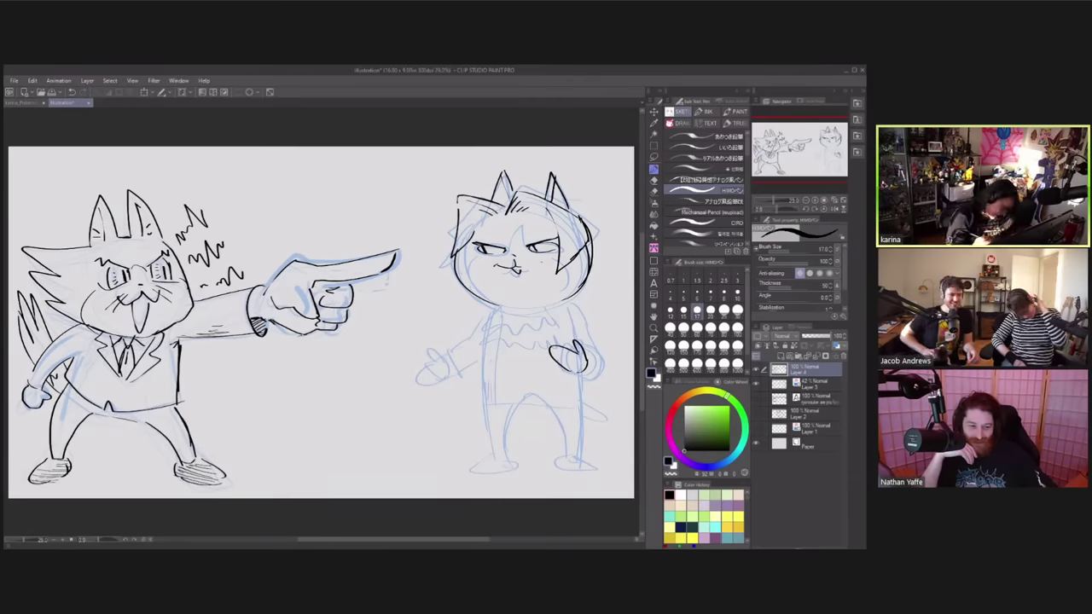
{"action": "mouse_move", "coordinate": [480, 256]}
{"action": "left_mouse_down"}
{"action": "mouse_move", "coordinate": [489, 261]}
{"action": "mouse_move", "coordinate": [461, 257]}
{"action": "left_mouse_up"}
{"action": "left_click_drag", "start_coordinate": [493, 262], "coordinate": [463, 266]}
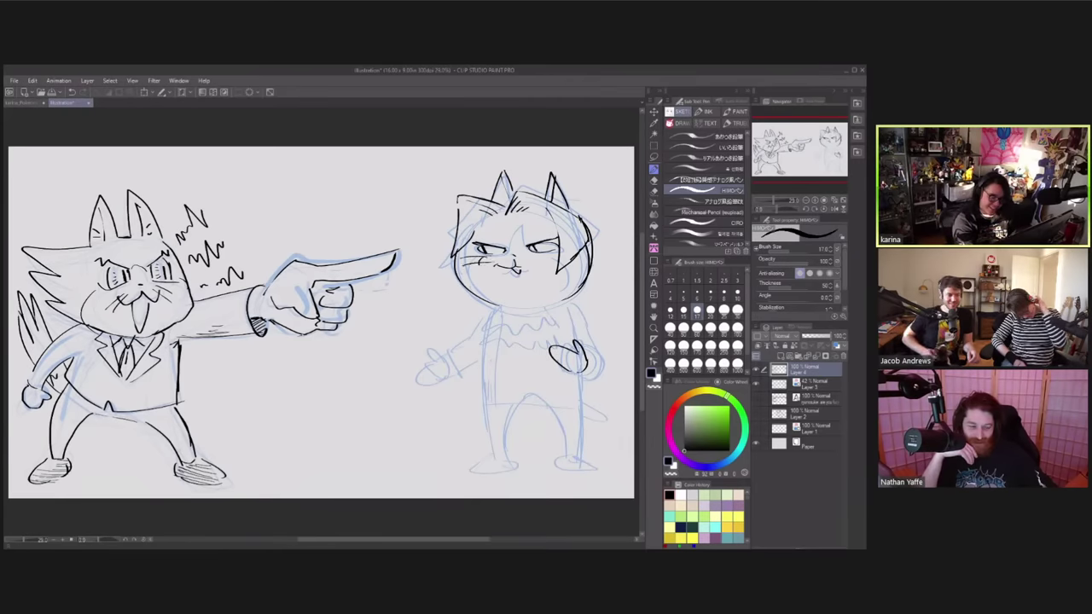
{"action": "left_click_drag", "start_coordinate": [557, 253], "coordinate": [552, 267]}
{"action": "left_click_drag", "start_coordinate": [551, 258], "coordinate": [597, 256]}
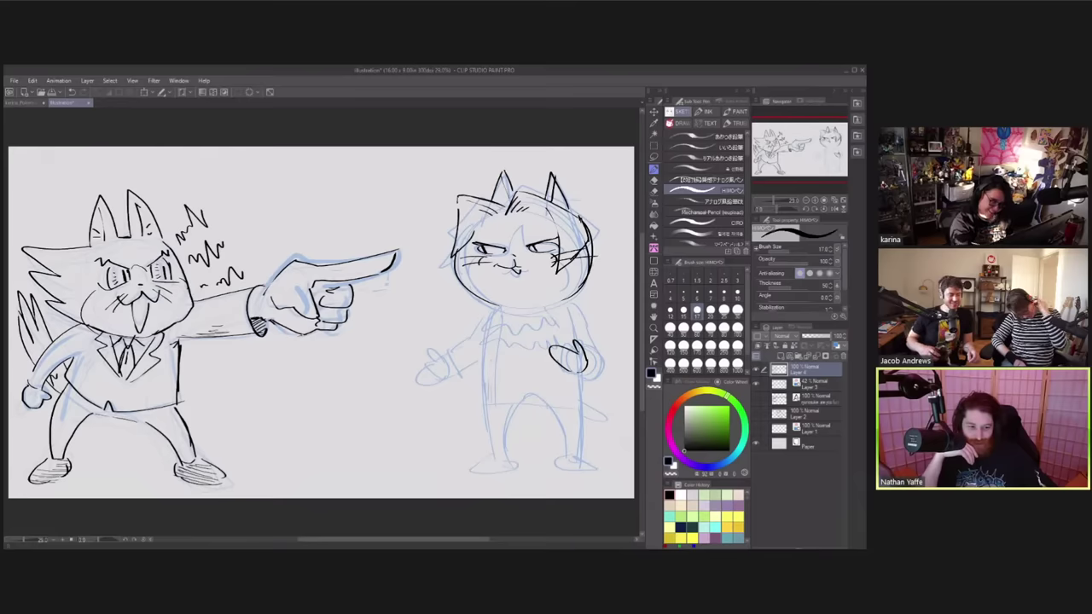
- Ink the second cat's ruffled collar, open coat, pointed vest hem and sleeves, and add the marking on its forehead
{"action": "mouse_move", "coordinate": [481, 312]}
{"action": "left_mouse_down"}
{"action": "mouse_move", "coordinate": [531, 334]}
{"action": "mouse_move", "coordinate": [556, 323]}
{"action": "mouse_move", "coordinate": [481, 345]}
{"action": "mouse_move", "coordinate": [556, 336]}
{"action": "left_mouse_up"}
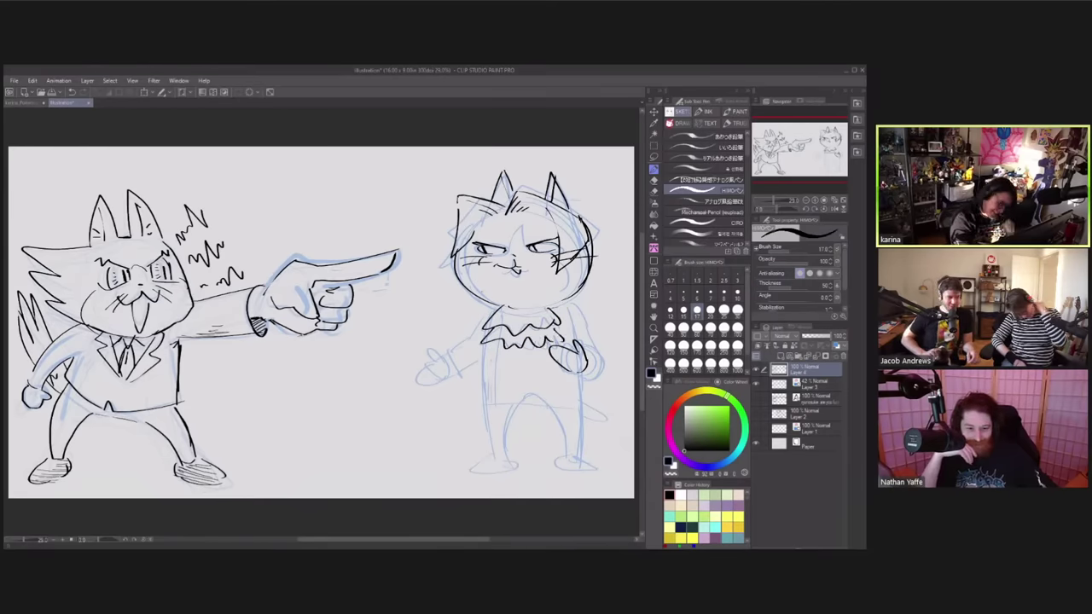
{"action": "left_click_drag", "start_coordinate": [490, 305], "coordinate": [445, 372]}
{"action": "mouse_move", "coordinate": [447, 373]}
{"action": "left_mouse_down"}
{"action": "mouse_move", "coordinate": [475, 367]}
{"action": "mouse_move", "coordinate": [478, 405]}
{"action": "mouse_move", "coordinate": [500, 416]}
{"action": "left_mouse_up"}
{"action": "left_click_drag", "start_coordinate": [501, 349], "coordinate": [498, 416]}
{"action": "mouse_move", "coordinate": [543, 346]}
{"action": "left_mouse_down"}
{"action": "mouse_move", "coordinate": [539, 408]}
{"action": "mouse_move", "coordinate": [588, 397]}
{"action": "left_mouse_up"}
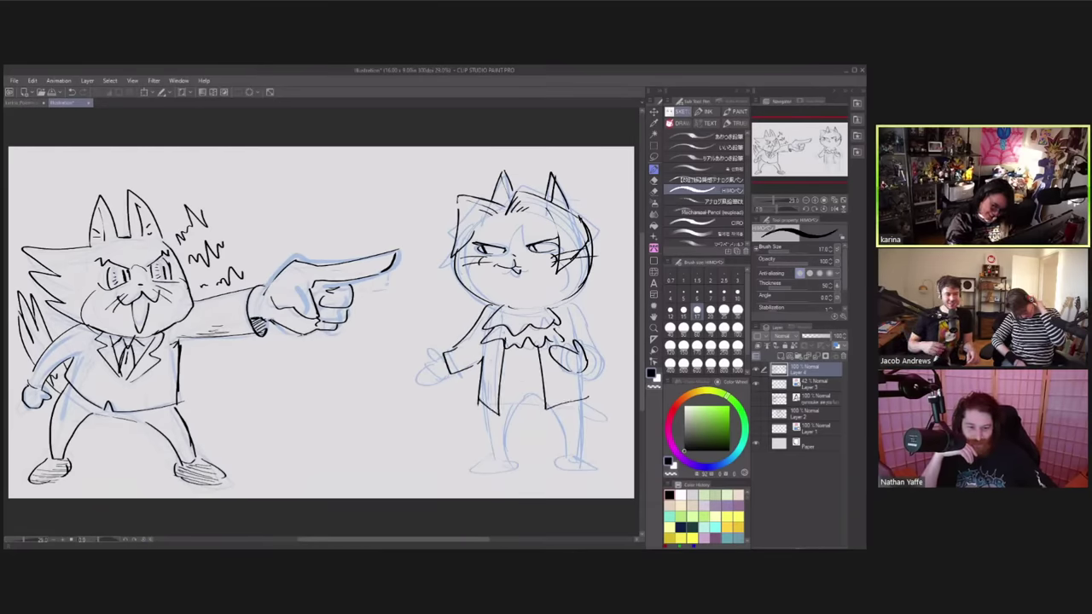
{"action": "left_click_drag", "start_coordinate": [501, 388], "coordinate": [540, 396]}
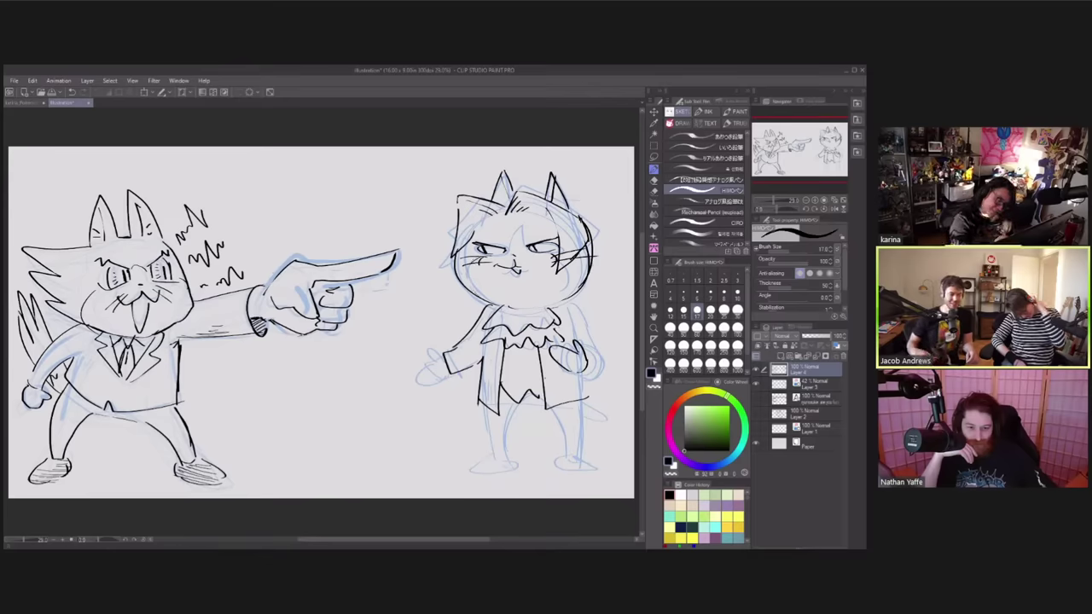
{"action": "left_click_drag", "start_coordinate": [570, 254], "coordinate": [554, 290]}
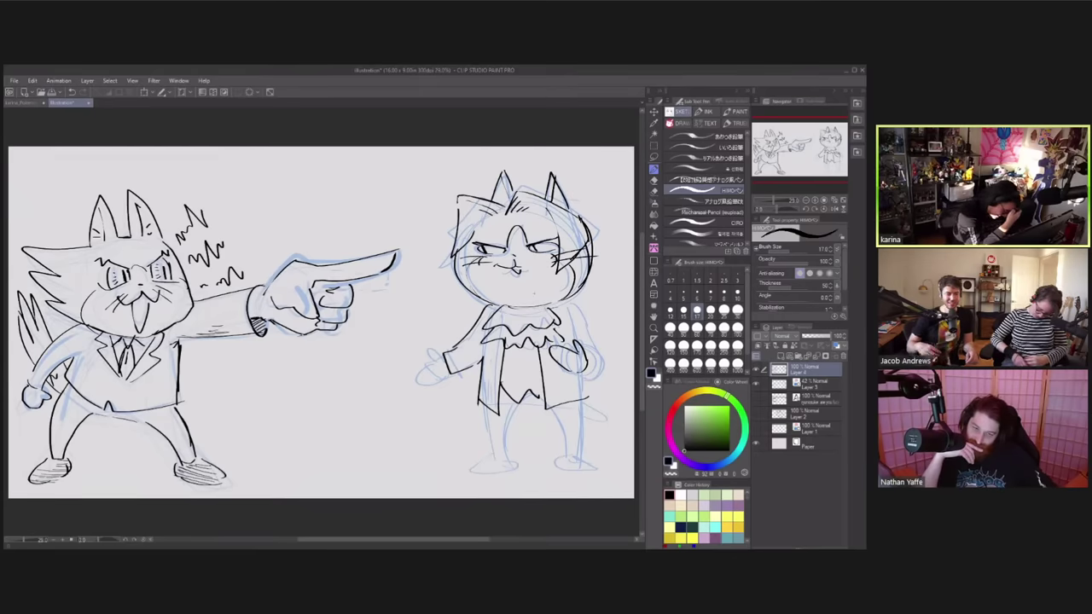
{"action": "mouse_move", "coordinate": [585, 317]}
{"action": "left_mouse_down"}
{"action": "mouse_move", "coordinate": [591, 373]}
{"action": "mouse_move", "coordinate": [592, 361]}
{"action": "left_mouse_up"}
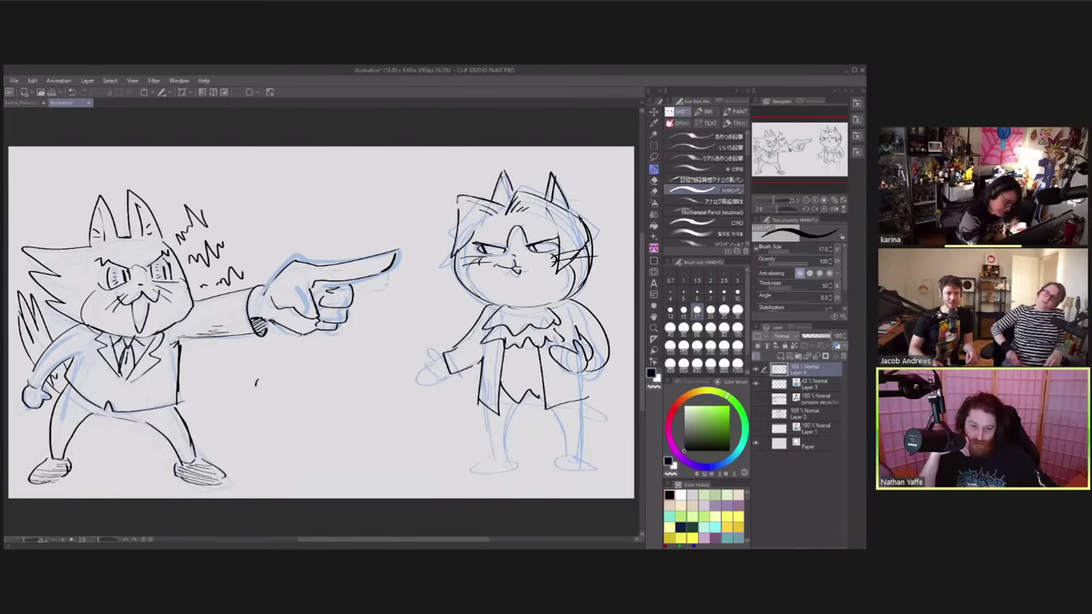
- Hand-letter "GYAKUTEN SAIBAN x SHIGOTONEKO" on three lines in the empty space between the two cats
{"action": "left_click_drag", "start_coordinate": [261, 381], "coordinate": [275, 384]}
{"action": "left_click_drag", "start_coordinate": [277, 389], "coordinate": [284, 388]}
{"action": "mouse_move", "coordinate": [288, 380]}
{"action": "left_mouse_down"}
{"action": "mouse_move", "coordinate": [289, 394]}
{"action": "mouse_move", "coordinate": [305, 378]}
{"action": "mouse_move", "coordinate": [309, 389]}
{"action": "left_mouse_up"}
{"action": "left_click_drag", "start_coordinate": [304, 376], "coordinate": [316, 373]}
{"action": "mouse_move", "coordinate": [313, 374]}
{"action": "left_mouse_down"}
{"action": "mouse_move", "coordinate": [314, 386]}
{"action": "mouse_move", "coordinate": [332, 372]}
{"action": "mouse_move", "coordinate": [365, 385]}
{"action": "mouse_move", "coordinate": [384, 367]}
{"action": "left_mouse_up"}
{"action": "left_click_drag", "start_coordinate": [389, 386], "coordinate": [399, 368]}
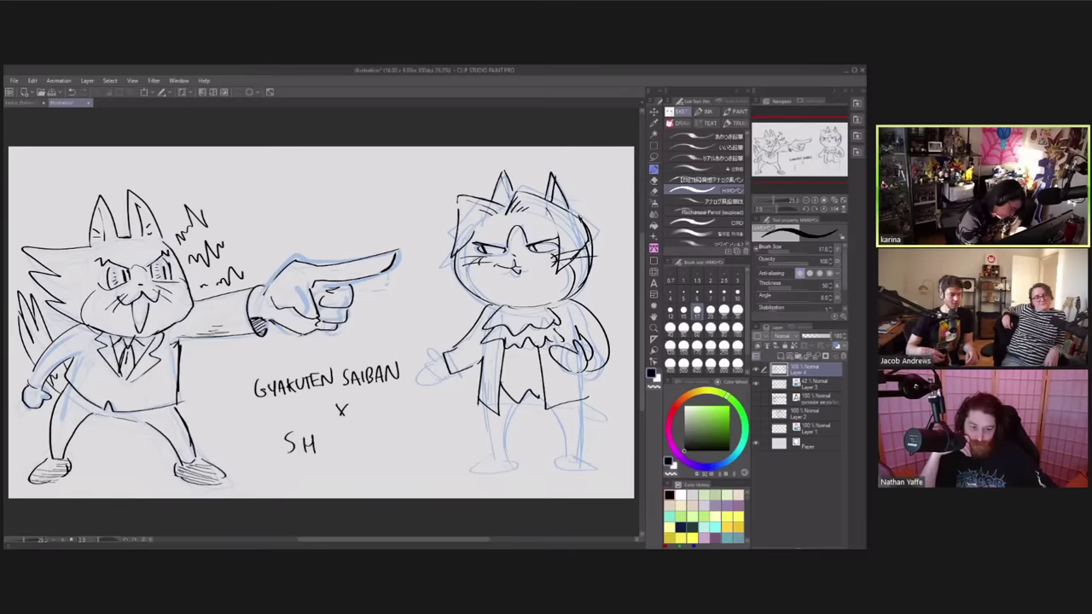
{"action": "left_click_drag", "start_coordinate": [338, 442], "coordinate": [346, 445]}
{"action": "left_click_drag", "start_coordinate": [353, 435], "coordinate": [372, 432]}
{"action": "left_click_drag", "start_coordinate": [379, 431], "coordinate": [422, 439]}
{"action": "left_click_drag", "start_coordinate": [428, 426], "coordinate": [433, 439]}
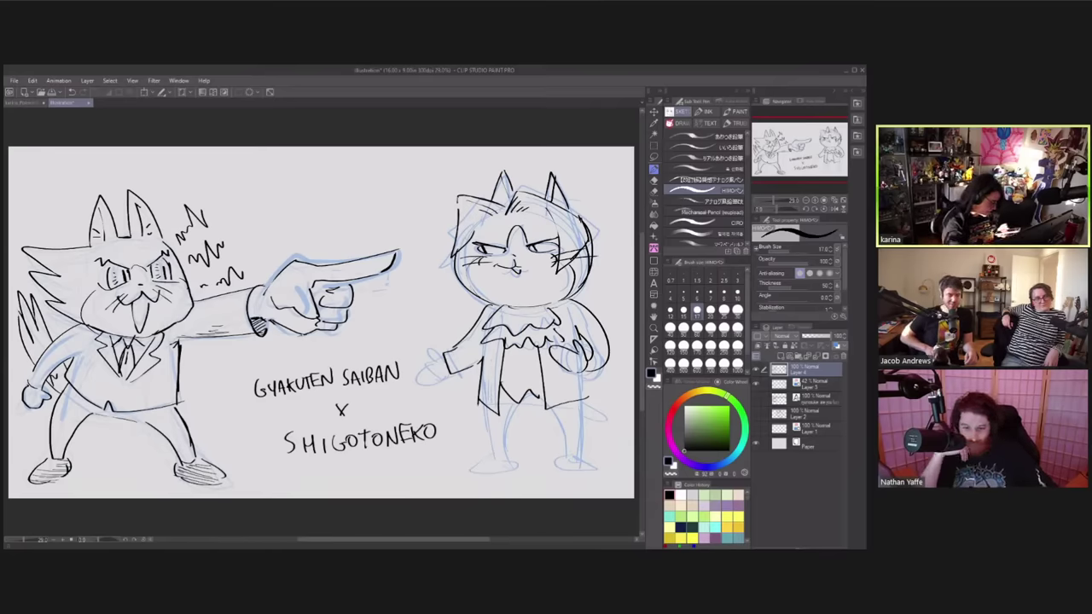
- Ink the second cat's legs and feet, along with its outstretched hand and tail
{"action": "mouse_move", "coordinate": [518, 413]}
{"action": "left_mouse_down"}
{"action": "mouse_move", "coordinate": [506, 453]}
{"action": "mouse_move", "coordinate": [533, 406]}
{"action": "mouse_move", "coordinate": [560, 457]}
{"action": "left_mouse_up"}
{"action": "left_click_drag", "start_coordinate": [578, 402], "coordinate": [576, 456]}
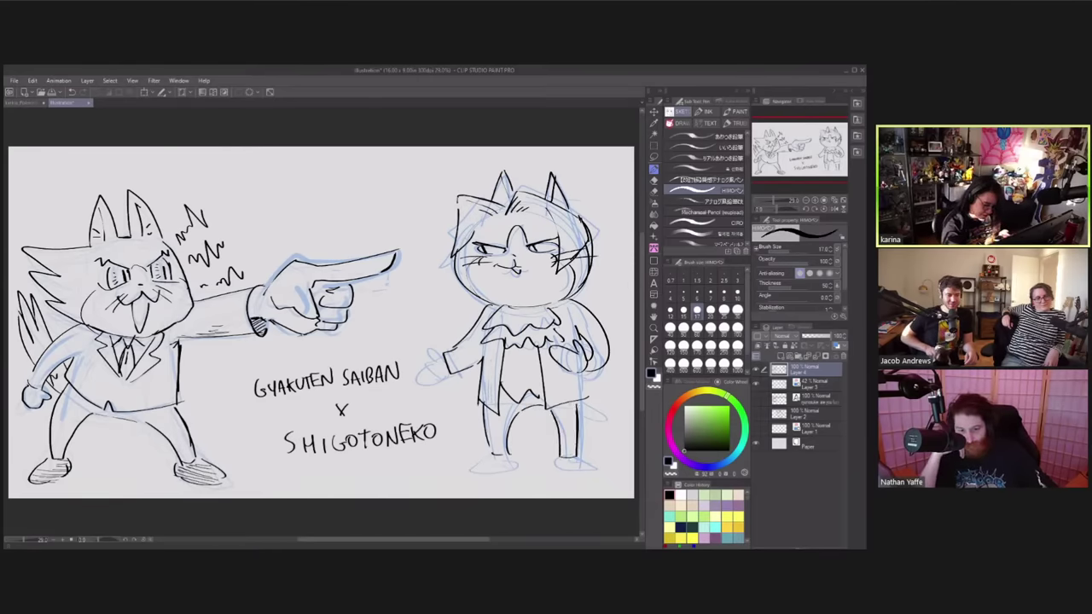
{"action": "left_click_drag", "start_coordinate": [485, 456], "coordinate": [505, 473]}
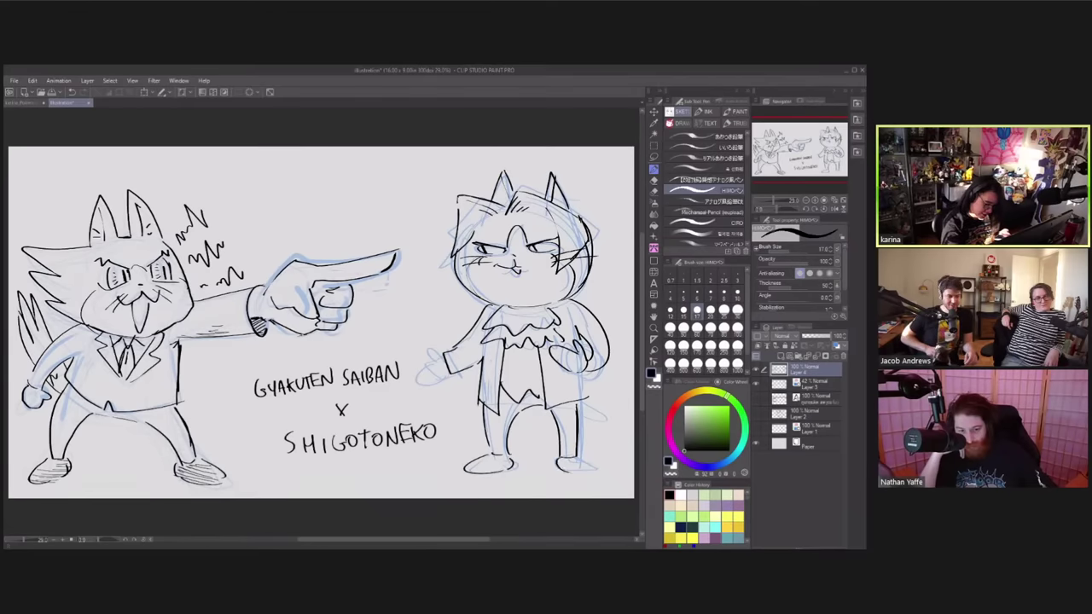
{"action": "left_click_drag", "start_coordinate": [587, 459], "coordinate": [606, 475]}
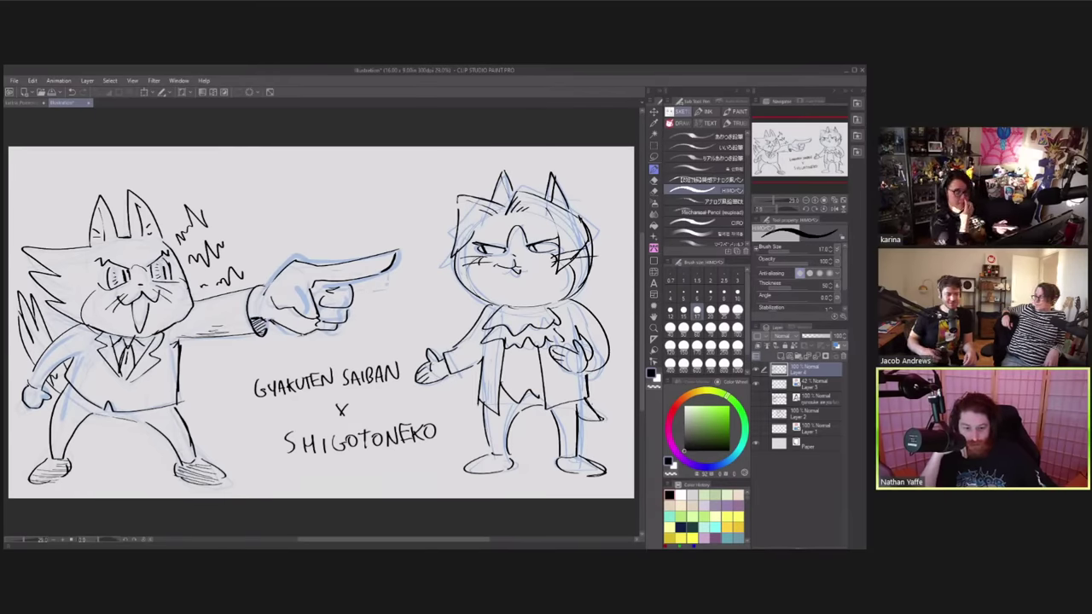
- Hide the blue sketch on Layer 3 and draw zigzag accent lines beside the second cat's head
{"action": "left_click", "coordinate": [754, 383]}
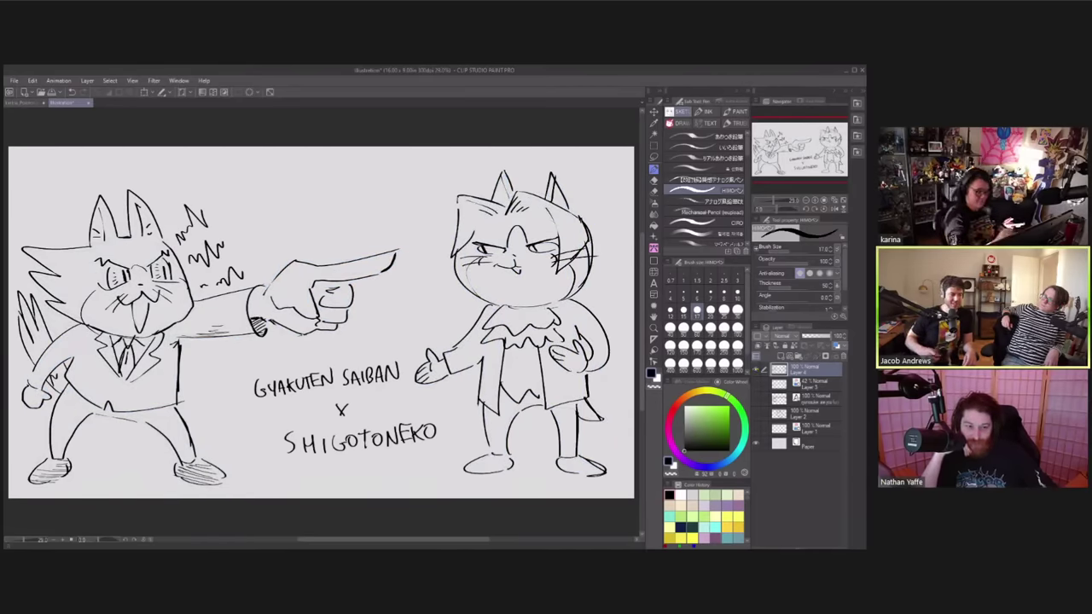
{"action": "left_click_drag", "start_coordinate": [430, 218], "coordinate": [413, 204]}
{"action": "left_click_drag", "start_coordinate": [424, 253], "coordinate": [434, 244]}
{"action": "left_click_drag", "start_coordinate": [414, 253], "coordinate": [423, 242]}
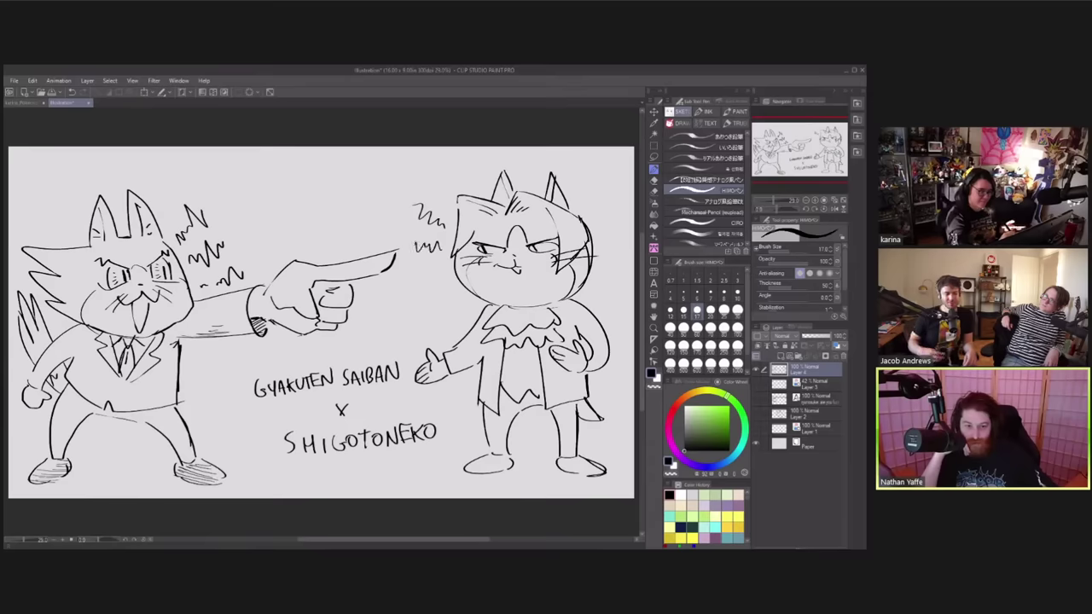
{"action": "left_click_drag", "start_coordinate": [408, 283], "coordinate": [427, 278]}
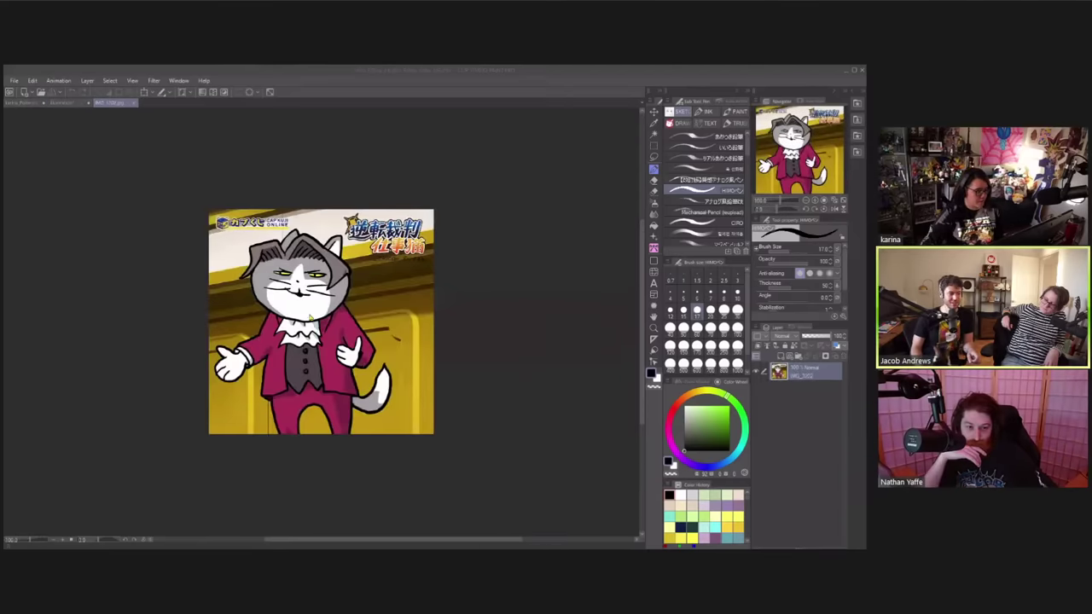
- Examine the maroon-suited cat reference image and the wall clock photo, and return to the cat illustration
{"action": "scroll", "coordinate": [304, 312], "scroll_direction": "up", "scroll_amount": 2}
{"action": "scroll", "coordinate": [319, 325], "scroll_direction": "up", "scroll_amount": 2}
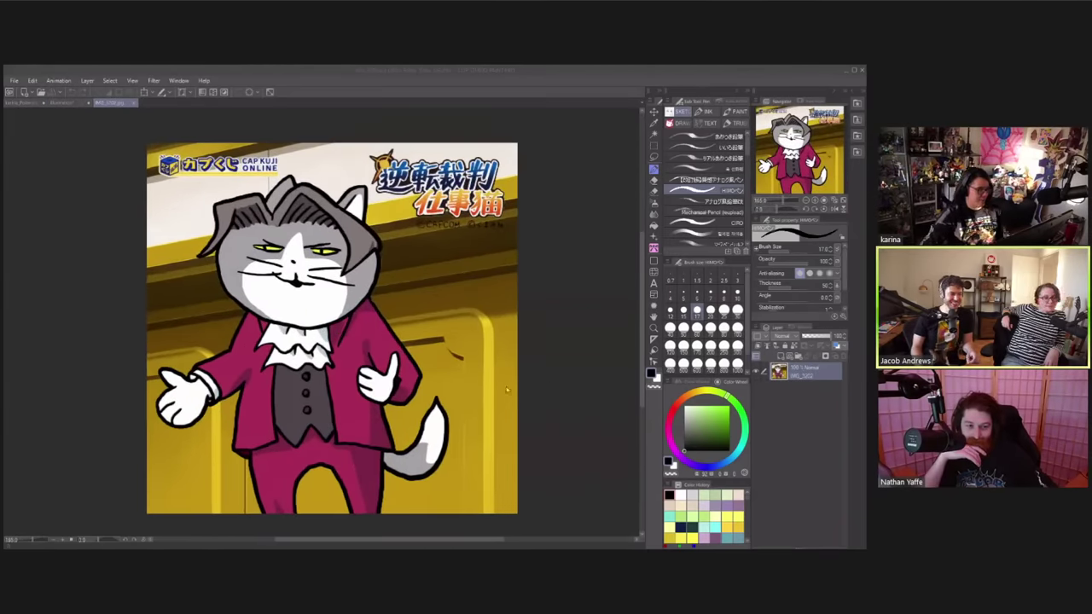
{"action": "scroll", "coordinate": [396, 363], "scroll_direction": "down", "scroll_amount": 1}
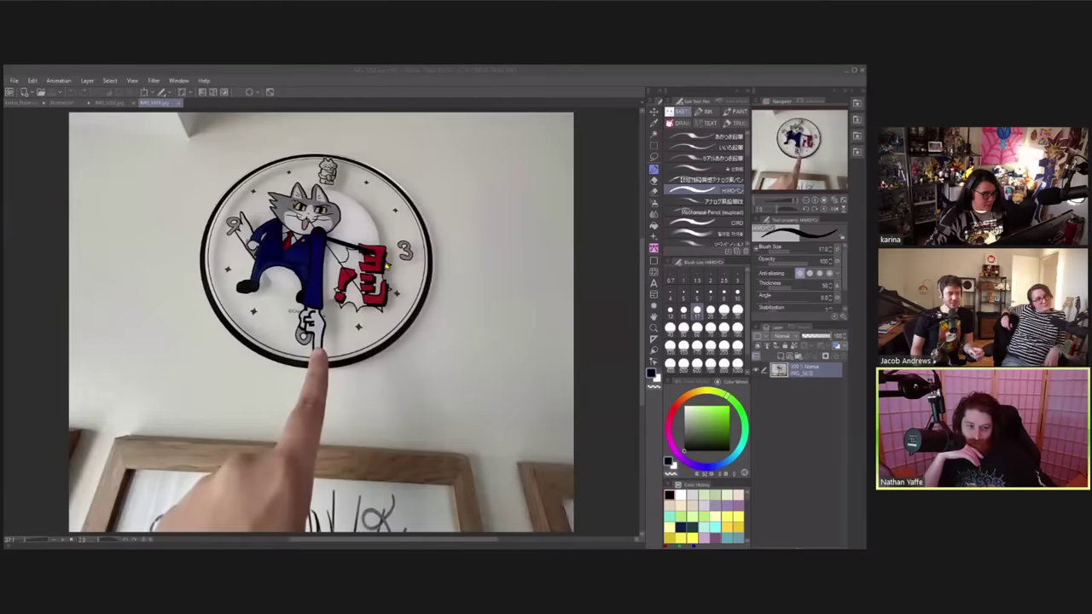
{"action": "scroll", "coordinate": [552, 333], "scroll_direction": "up", "scroll_amount": 1}
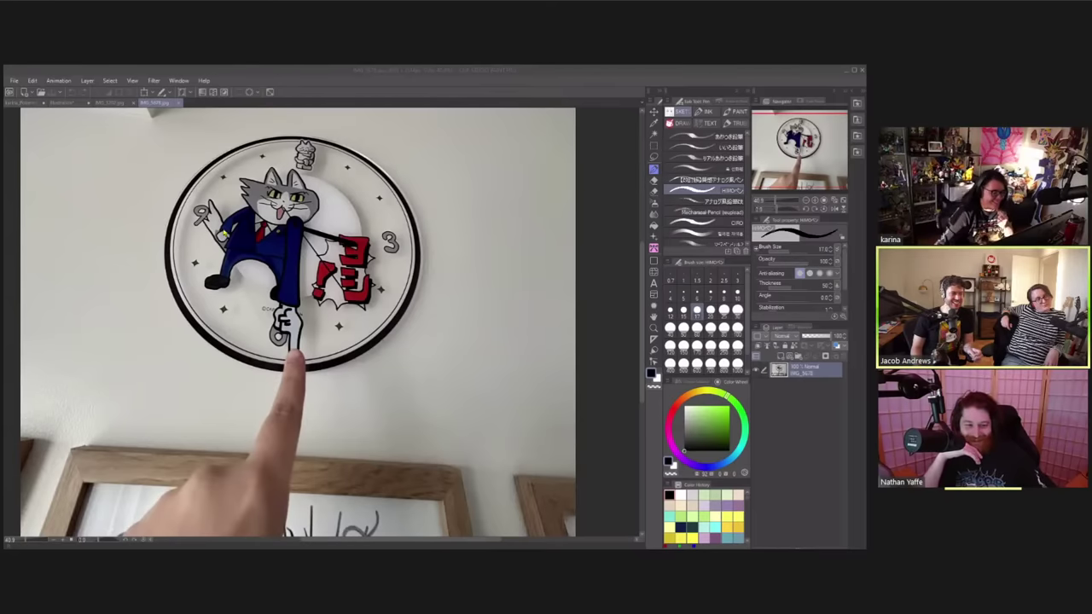
{"action": "left_click", "coordinate": [65, 103]}
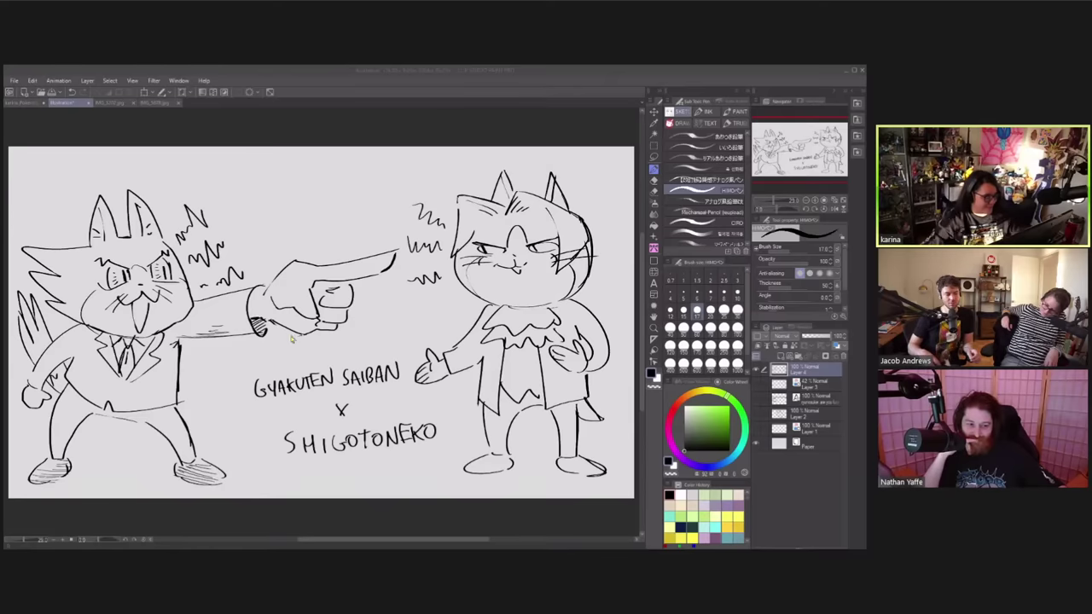
{"action": "left_click_drag", "start_coordinate": [294, 339], "coordinate": [319, 350]}
- Examine the cat characters on the spiral notebook cover photo, recheck the clock photo and return to the cat illustration
{"action": "scroll", "coordinate": [428, 439], "scroll_direction": "up", "scroll_amount": 4}
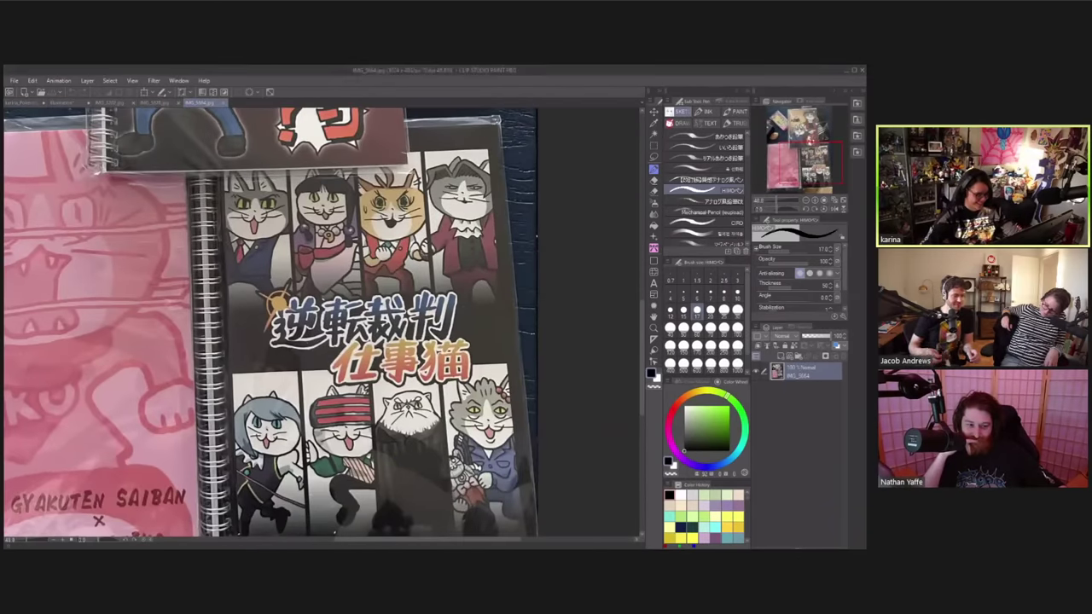
{"action": "scroll", "coordinate": [426, 440], "scroll_direction": "up", "scroll_amount": 2}
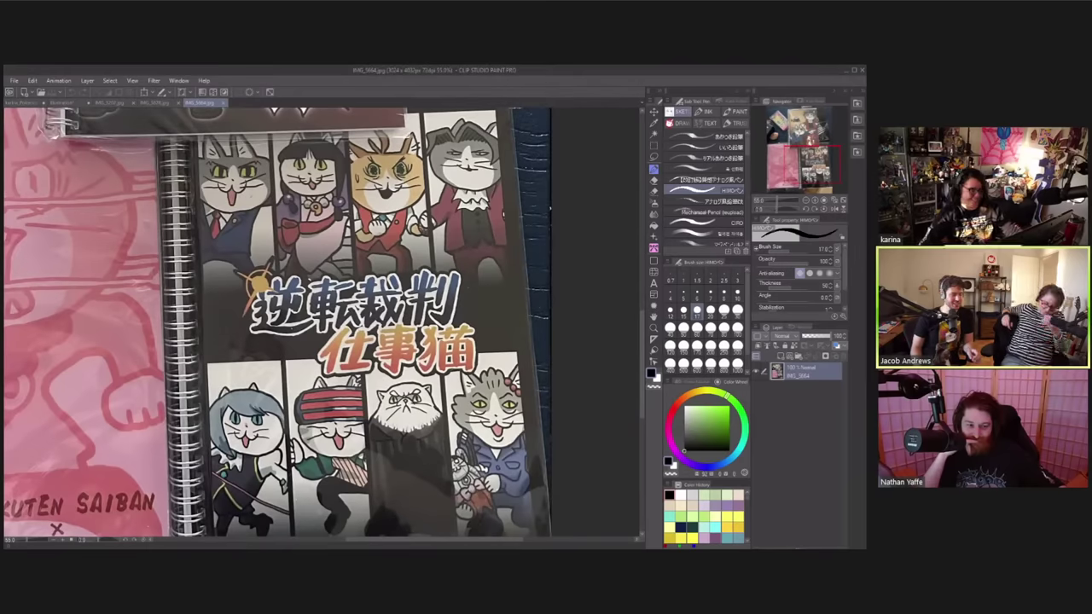
{"action": "scroll", "coordinate": [380, 183], "scroll_direction": "up", "scroll_amount": 1}
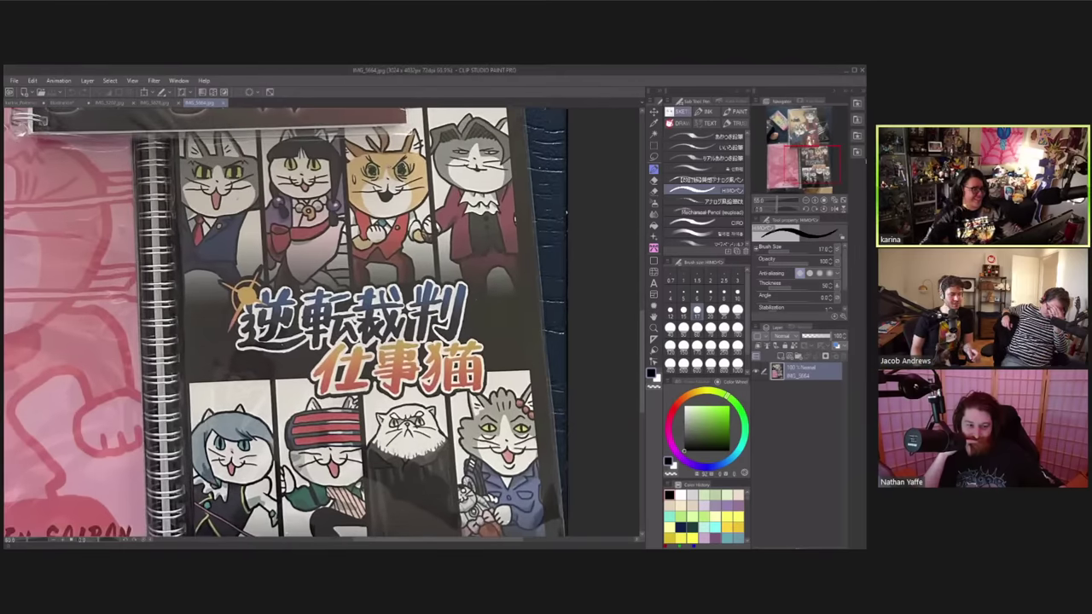
{"action": "scroll", "coordinate": [381, 137], "scroll_direction": "up", "scroll_amount": 4}
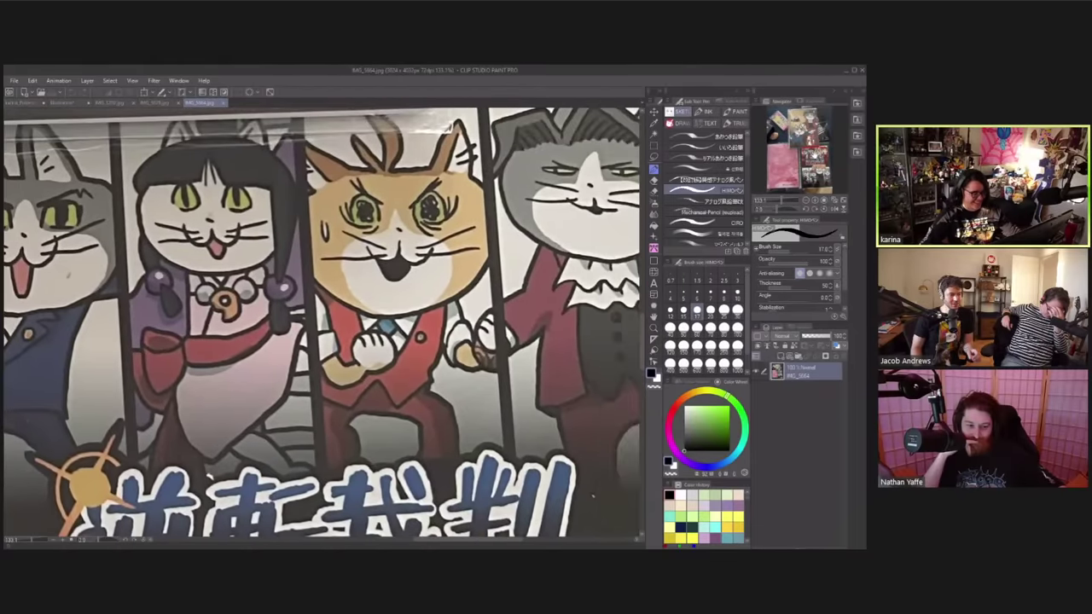
{"action": "left_click_drag", "start_coordinate": [592, 494], "coordinate": [580, 484]}
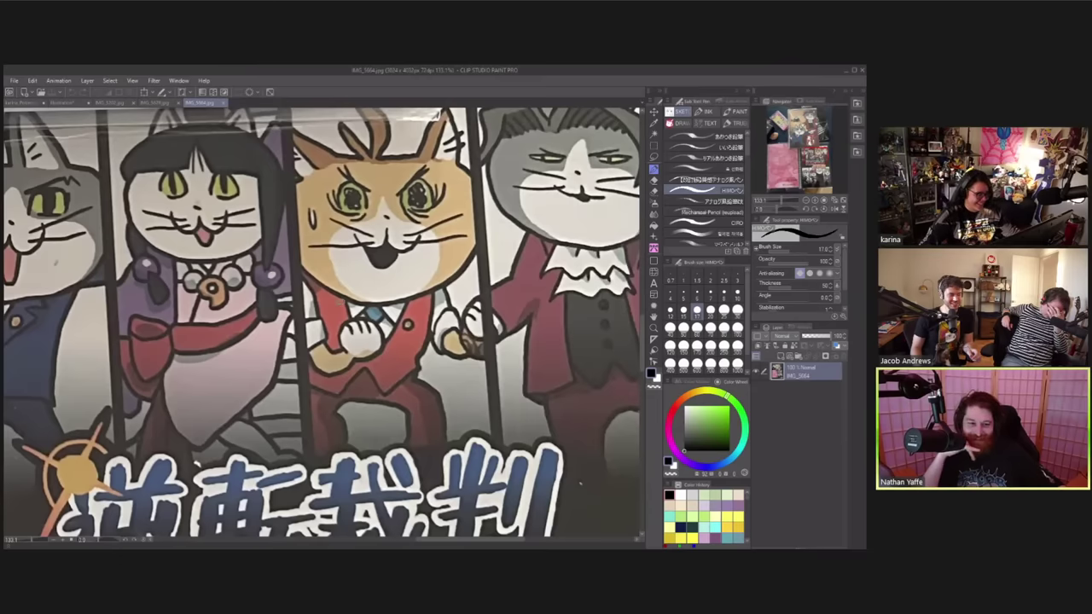
{"action": "scroll", "coordinate": [521, 438], "scroll_direction": "down", "scroll_amount": 1}
{"action": "scroll", "coordinate": [521, 438], "scroll_direction": "down", "scroll_amount": 4}
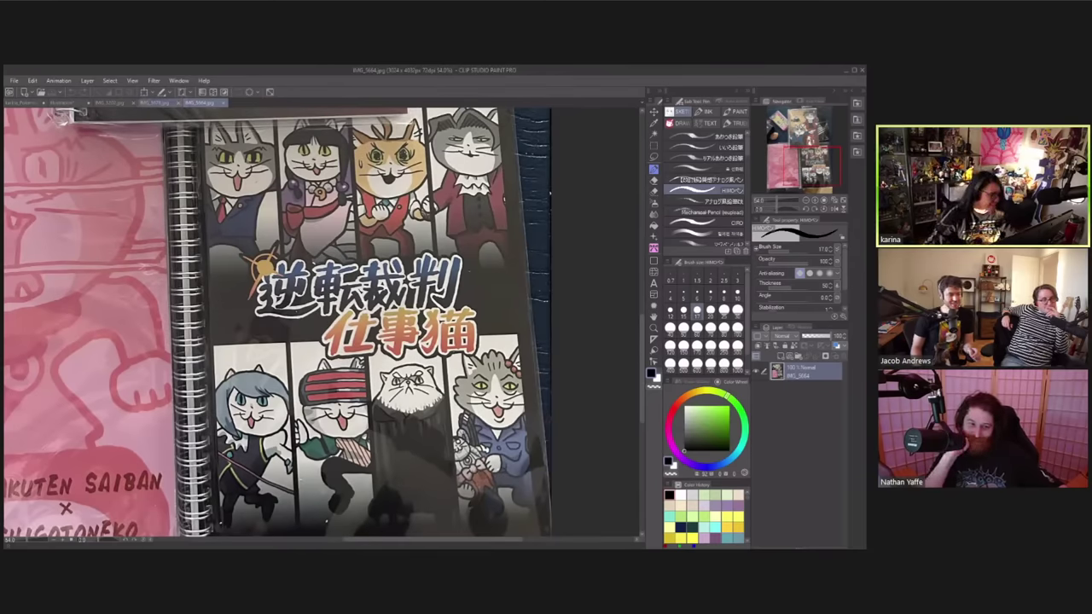
{"action": "left_click", "coordinate": [163, 104]}
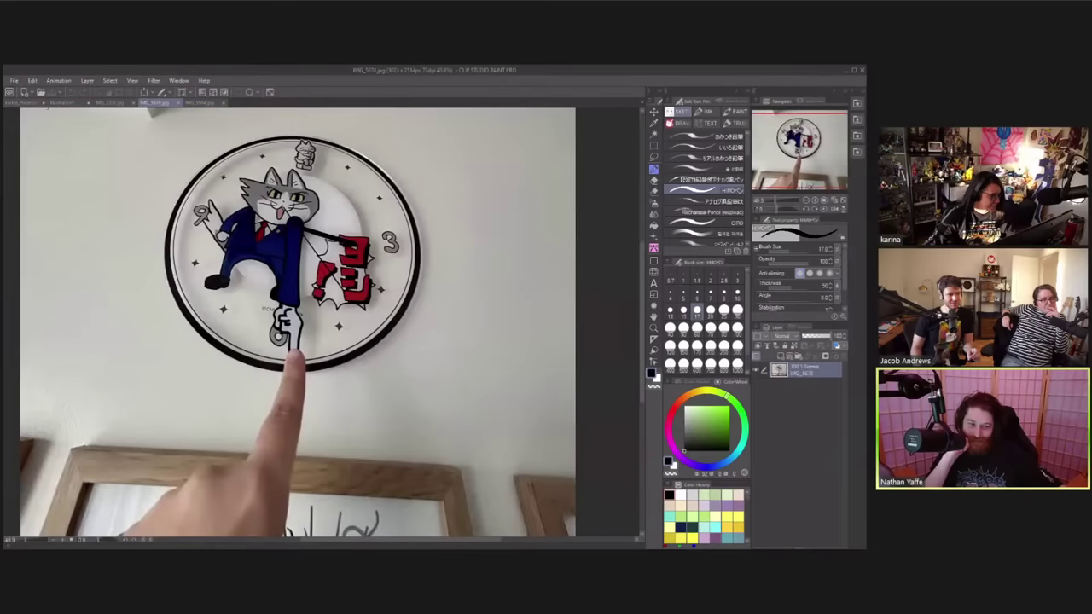
{"action": "left_click", "coordinate": [64, 103]}
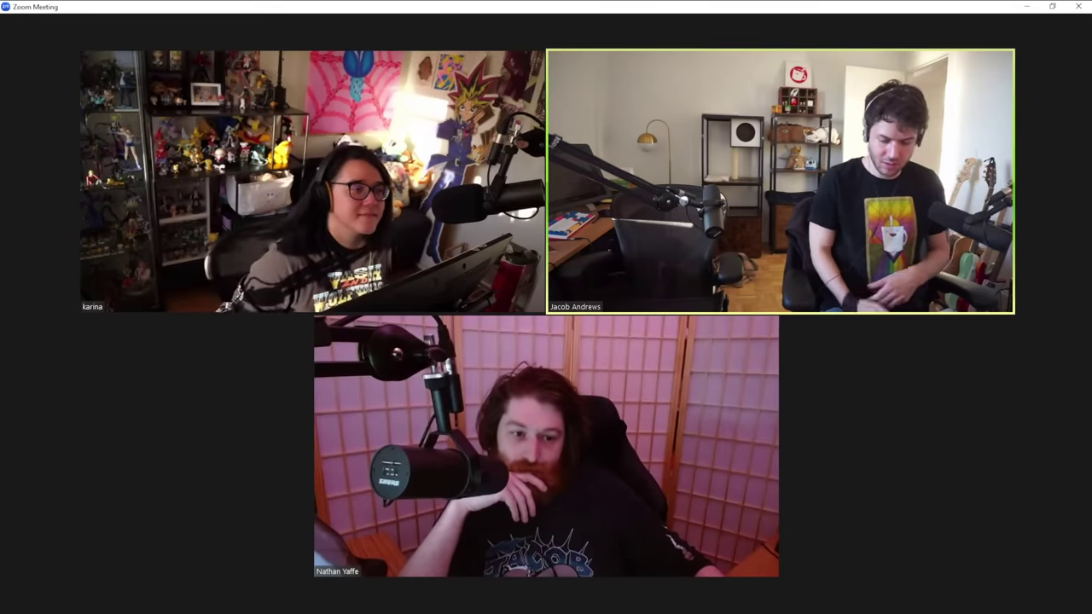
- Switch to the Zoom meeting and share the Clip Studio Paint window
{"action": "mouse_move", "coordinate": [523, 64]}
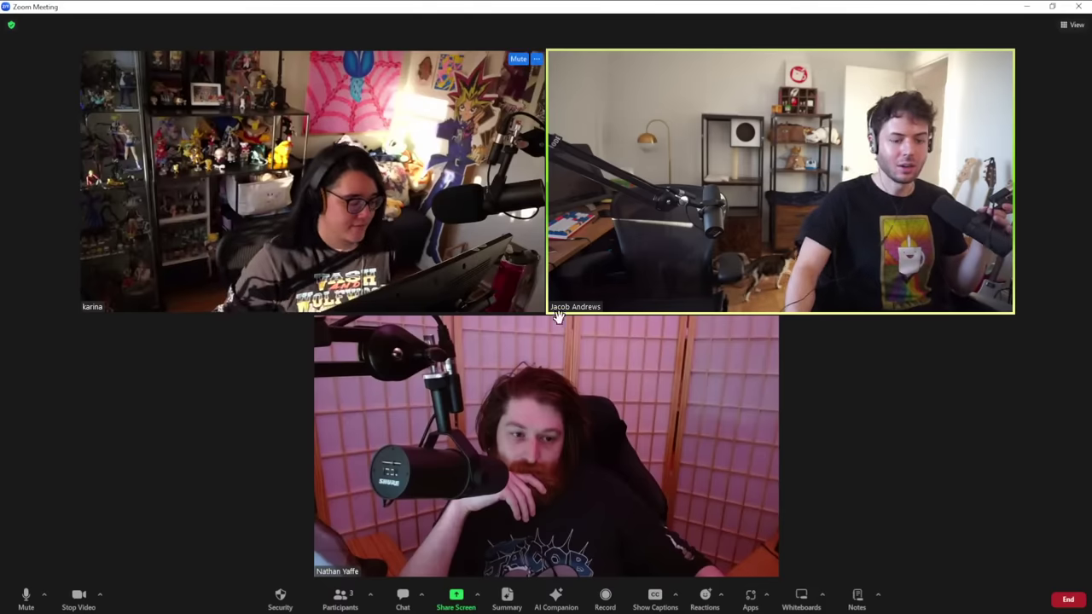
{"action": "left_click", "coordinate": [449, 600]}
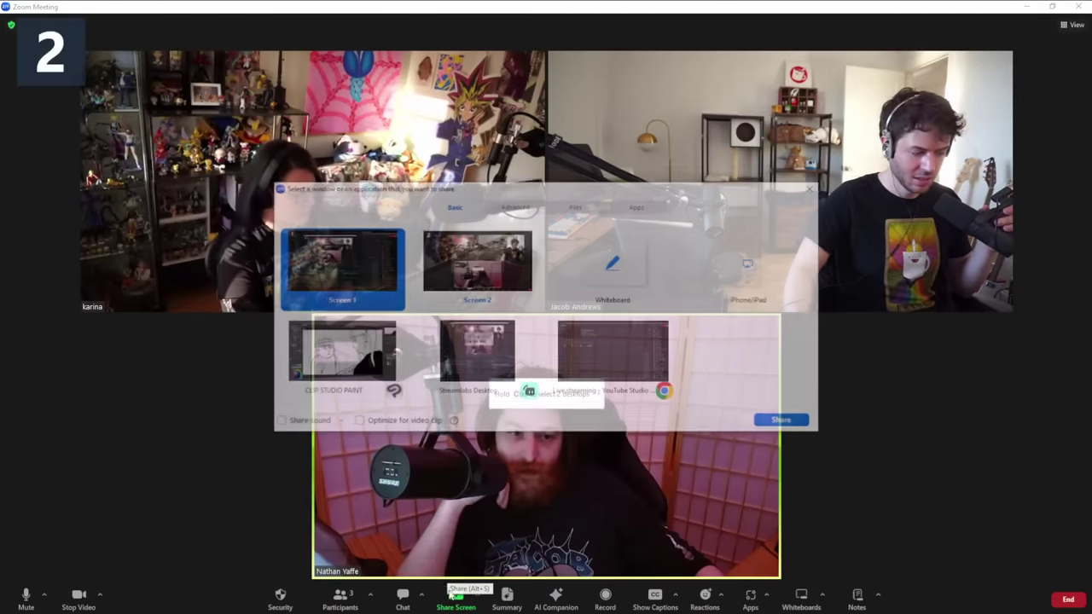
{"action": "left_click", "coordinate": [339, 358]}
{"action": "left_click", "coordinate": [786, 422]}
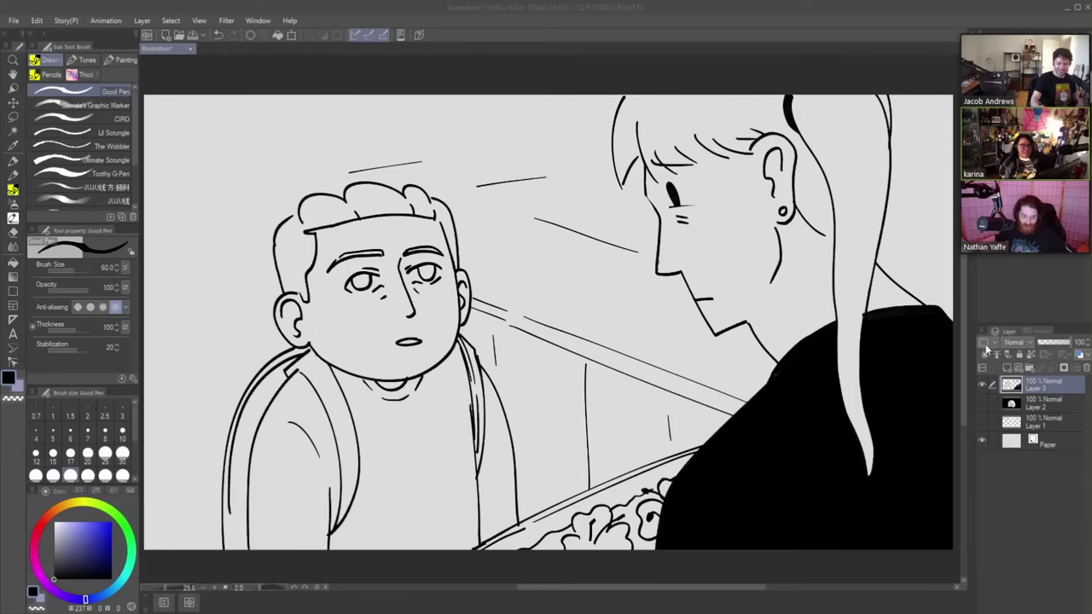
- Hide Layer 3, add a new layer above it and choose the soft JUJU brush for sketching
{"action": "left_click", "coordinate": [981, 382]}
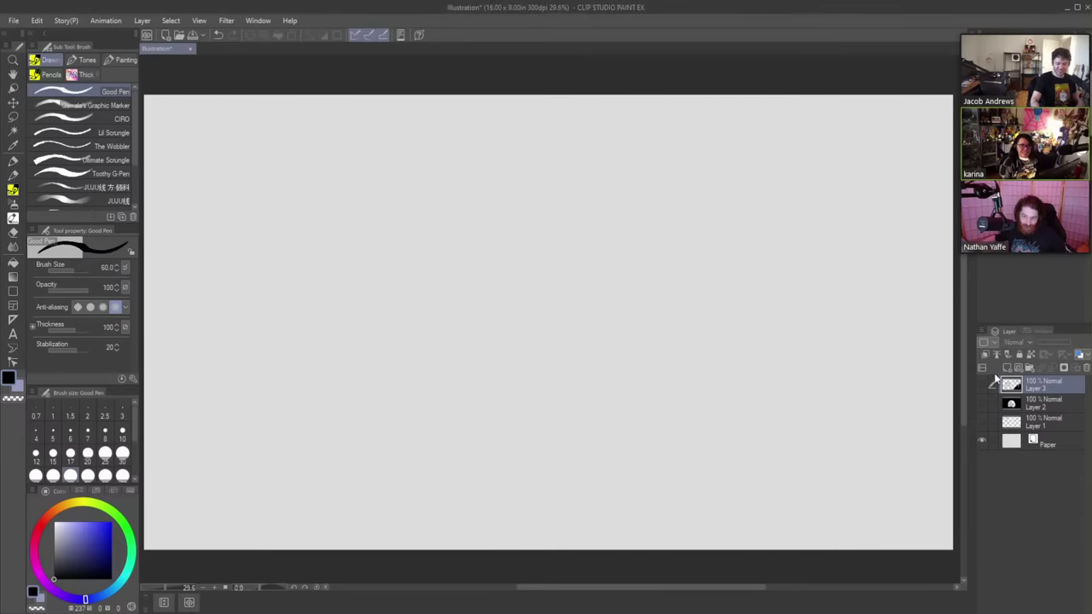
{"action": "left_click", "coordinate": [1004, 363]}
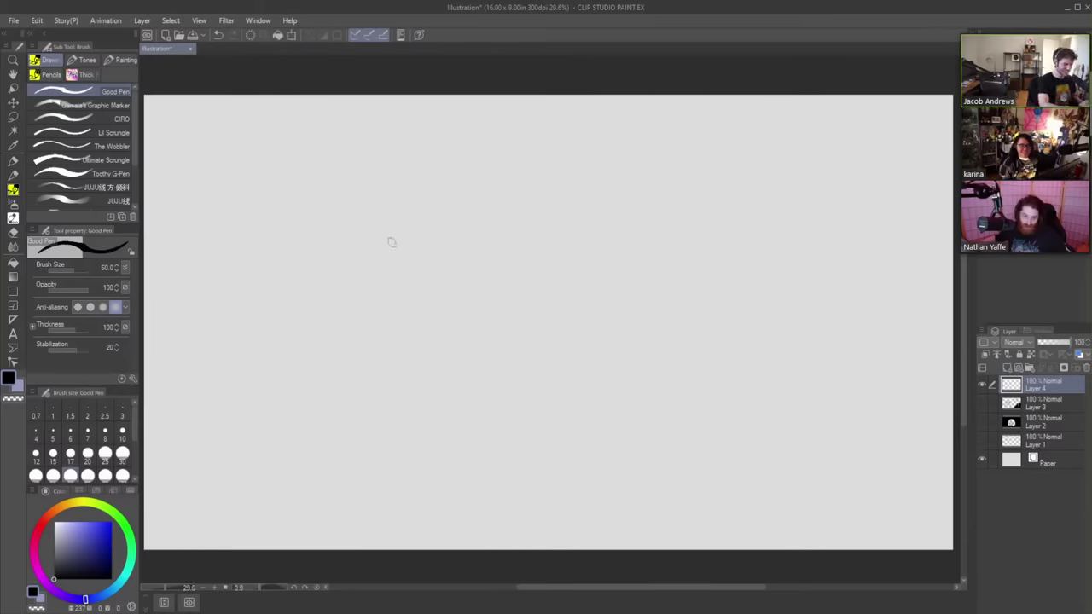
{"action": "left_click", "coordinate": [76, 187]}
{"action": "mouse_move", "coordinate": [392, 291]}
{"action": "left_mouse_down"}
{"action": "mouse_move", "coordinate": [472, 220]}
{"action": "mouse_move", "coordinate": [451, 322]}
{"action": "mouse_move", "coordinate": [593, 256]}
{"action": "mouse_move", "coordinate": [487, 397]}
{"action": "mouse_move", "coordinate": [679, 249]}
{"action": "left_mouse_up"}
{"action": "key", "text": "ctrl+z"}
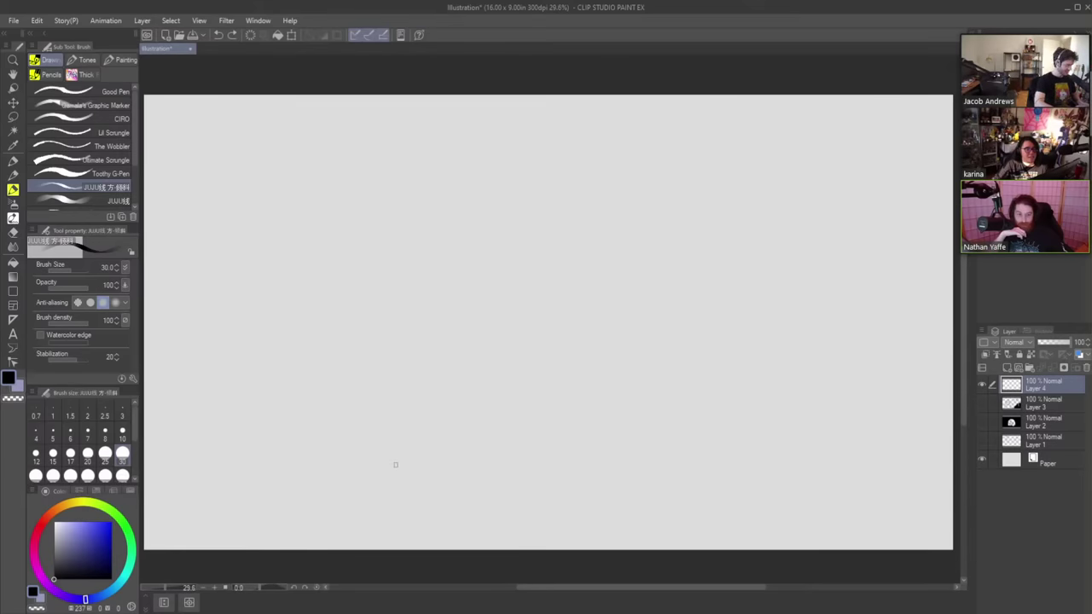
{"action": "left_click_drag", "start_coordinate": [393, 471], "coordinate": [406, 387]}
{"action": "key", "text": "ctrl+z"}
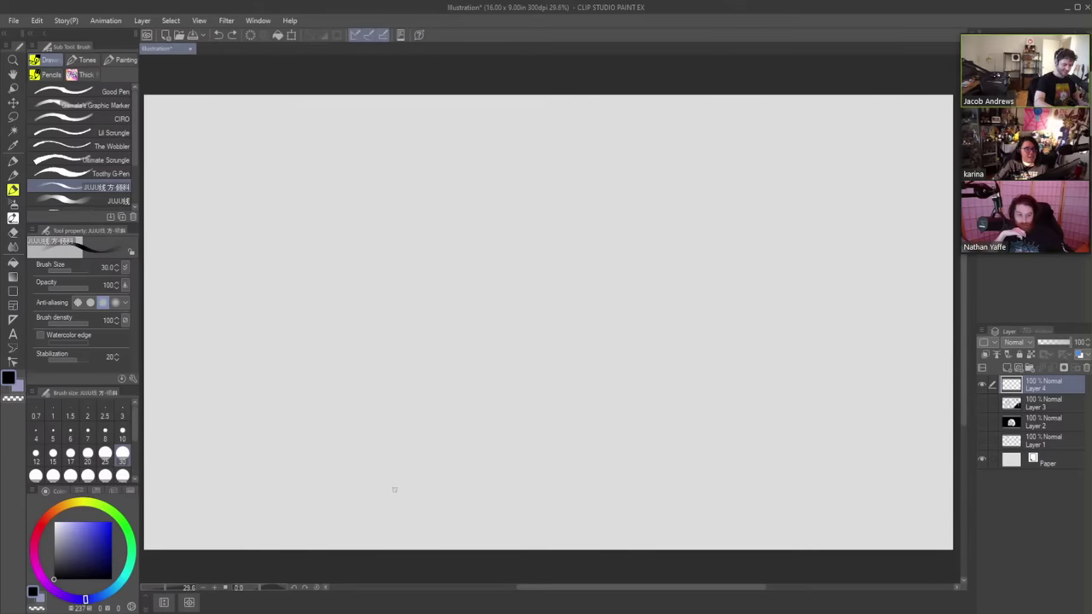
- Sketch a large rounded arch for the figure's shoulders and outer arms, with a short armpit line on each side
{"action": "mouse_move", "coordinate": [372, 503]}
{"action": "left_mouse_down"}
{"action": "mouse_move", "coordinate": [358, 426]}
{"action": "mouse_move", "coordinate": [389, 295]}
{"action": "mouse_move", "coordinate": [491, 225]}
{"action": "left_mouse_up"}
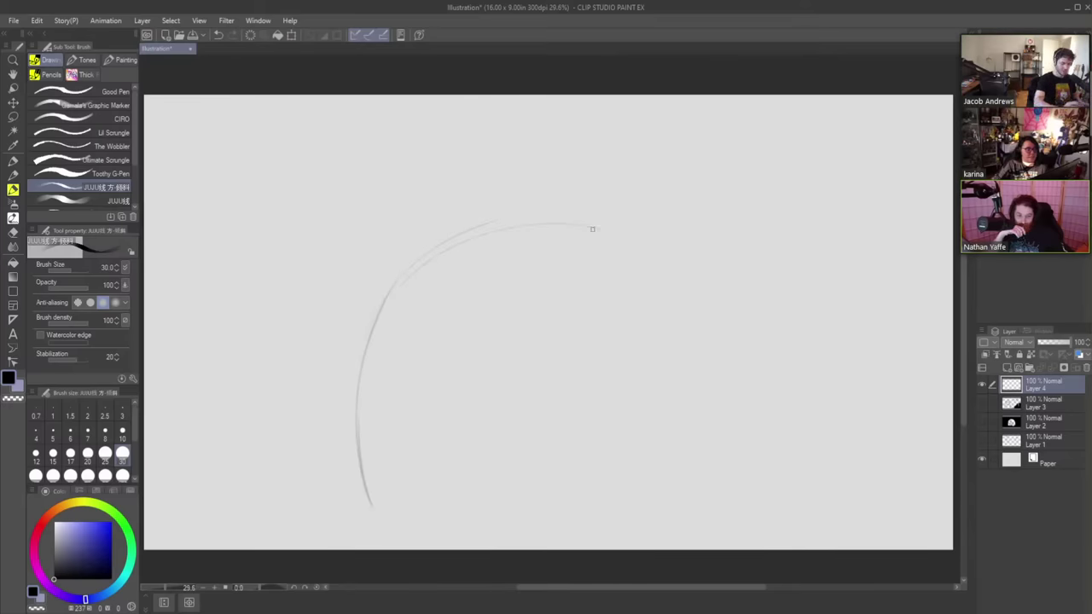
{"action": "mouse_move", "coordinate": [590, 227]}
{"action": "left_mouse_down"}
{"action": "mouse_move", "coordinate": [650, 283]}
{"action": "mouse_move", "coordinate": [667, 463]}
{"action": "mouse_move", "coordinate": [677, 405]}
{"action": "mouse_move", "coordinate": [675, 446]}
{"action": "mouse_move", "coordinate": [644, 516]}
{"action": "left_mouse_up"}
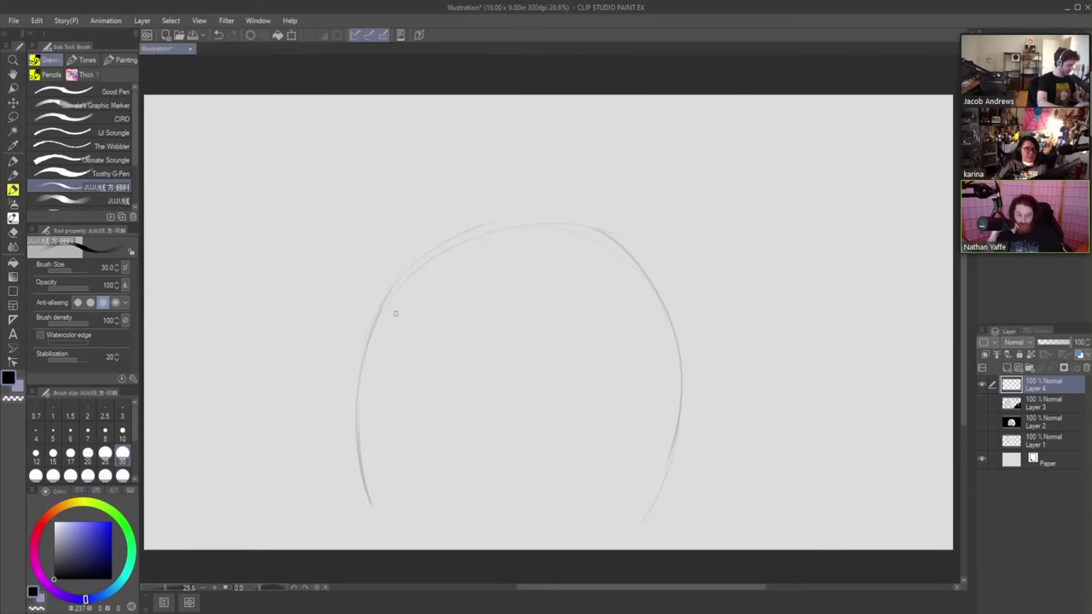
{"action": "left_click_drag", "start_coordinate": [394, 292], "coordinate": [413, 374]}
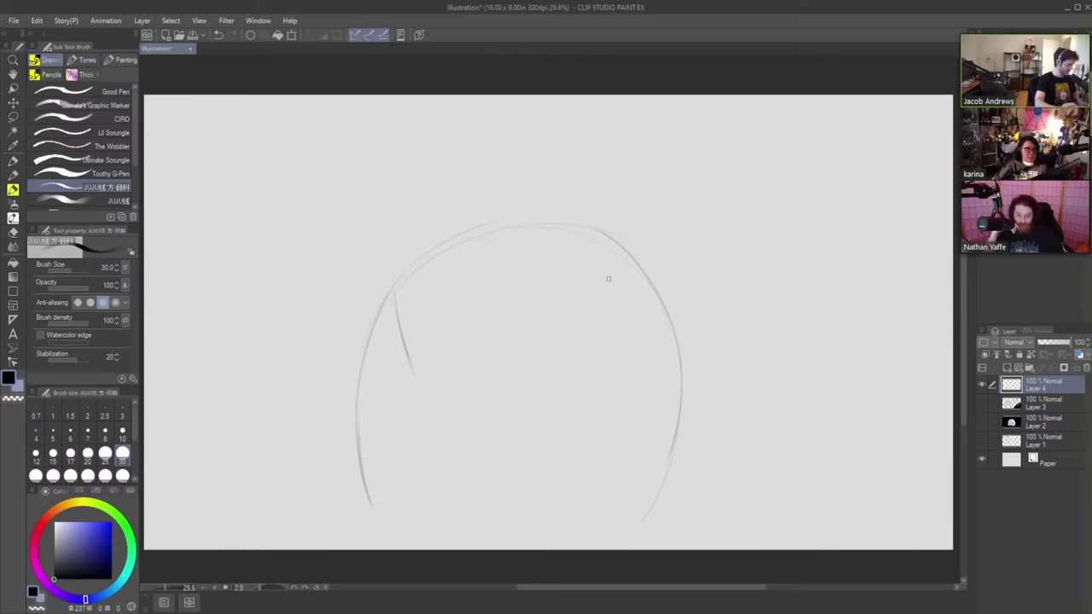
{"action": "left_click_drag", "start_coordinate": [609, 370], "coordinate": [653, 329]}
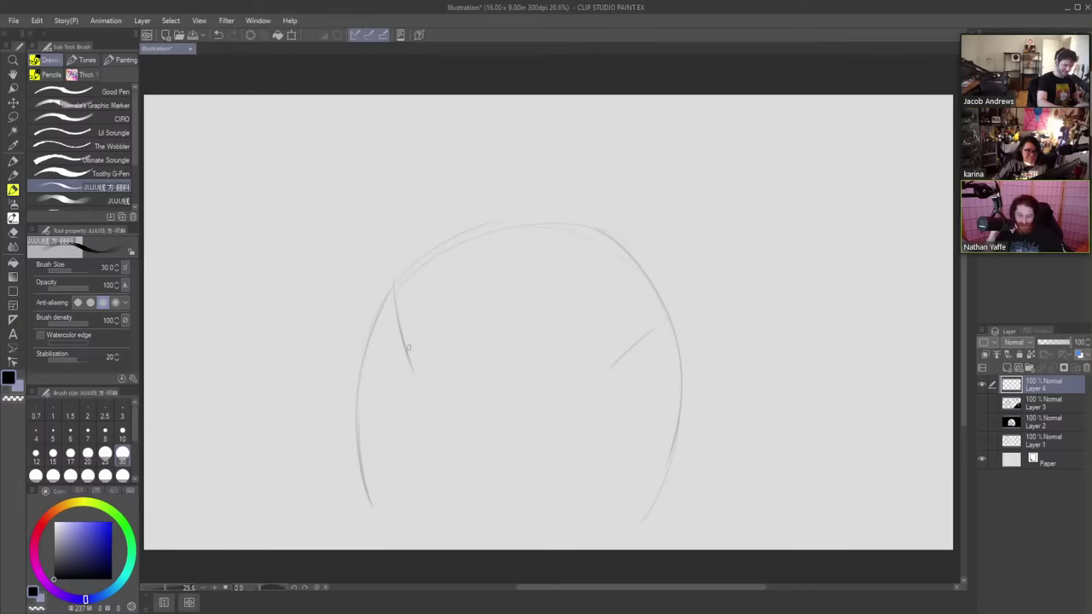
- Sketch the inner edge of the figure's arm on the canvas's left side, with an angular cuff and the start of the hem
{"action": "left_click_drag", "start_coordinate": [401, 394], "coordinate": [393, 464]}
{"action": "key", "text": "ctrl+z"}
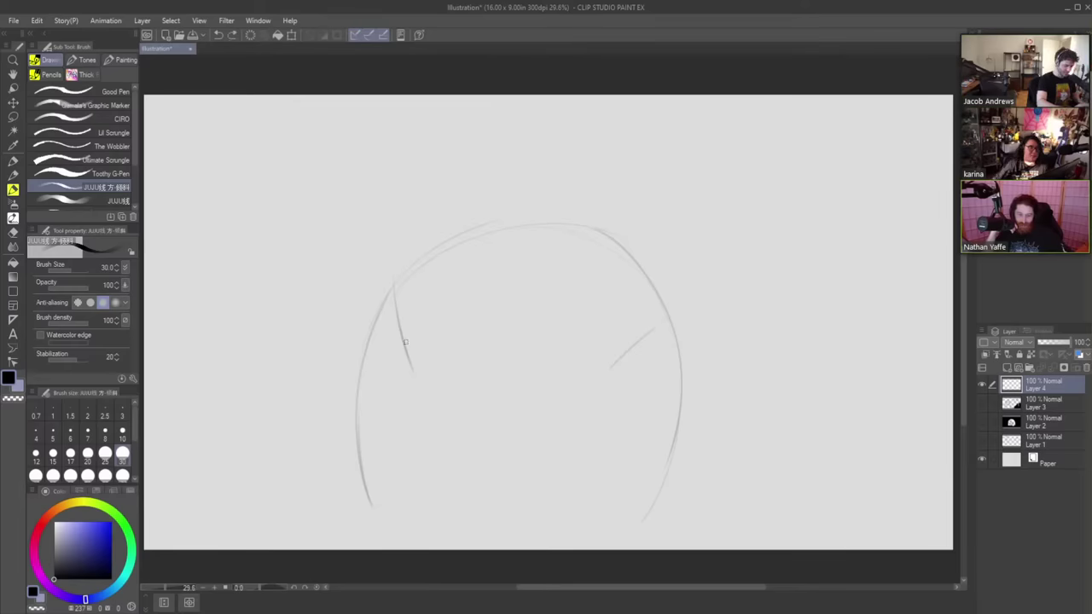
{"action": "left_click_drag", "start_coordinate": [405, 350], "coordinate": [395, 443]}
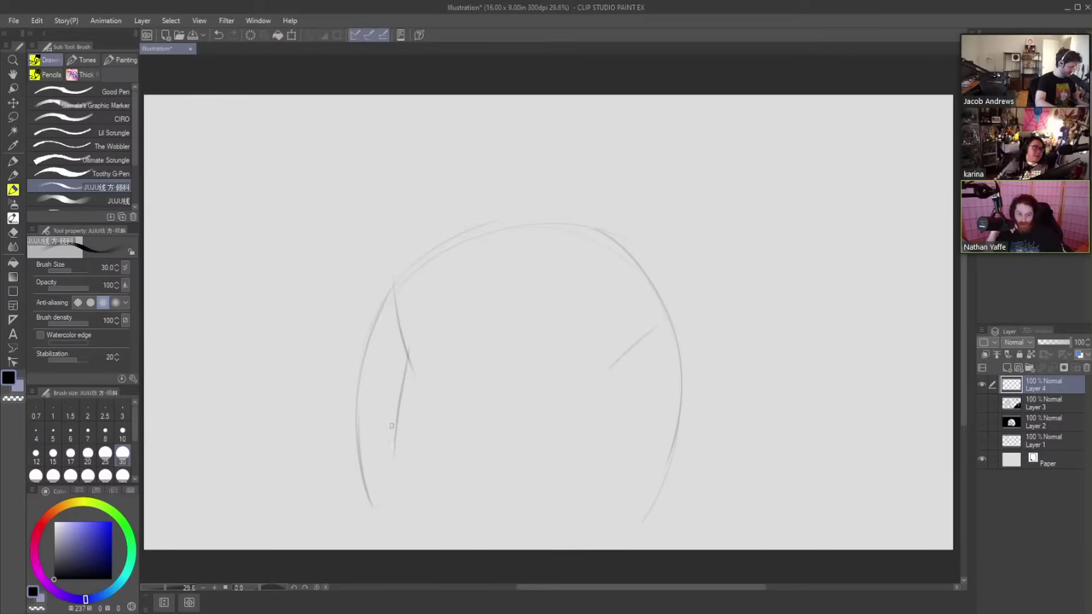
{"action": "mouse_move", "coordinate": [390, 495]}
{"action": "left_mouse_down"}
{"action": "mouse_move", "coordinate": [415, 529]}
{"action": "mouse_move", "coordinate": [360, 525]}
{"action": "left_mouse_up"}
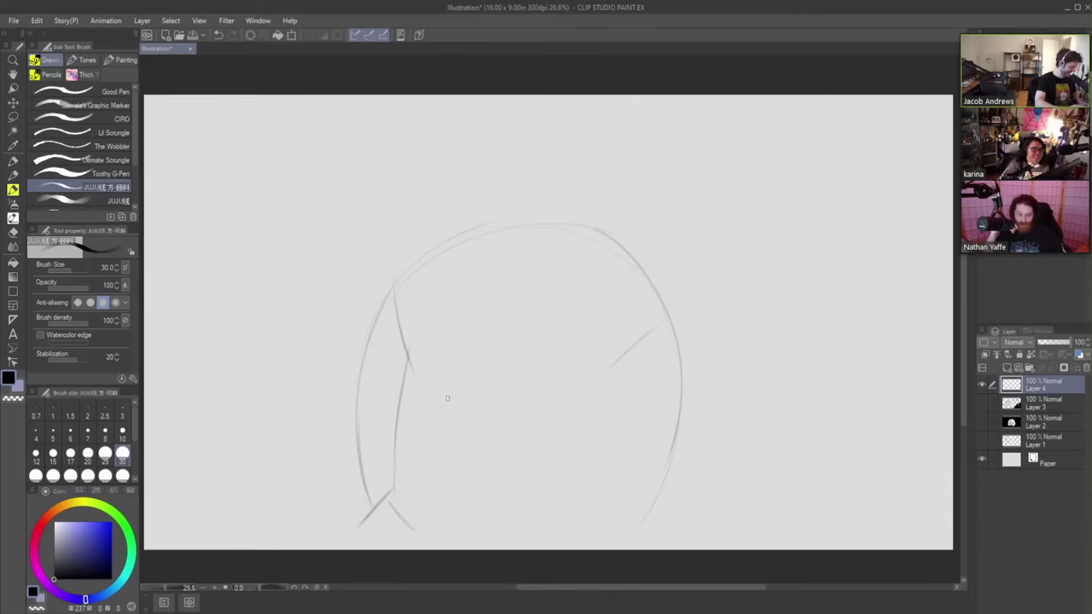
{"action": "left_click_drag", "start_coordinate": [362, 454], "coordinate": [363, 502]}
{"action": "key", "text": "ctrl+z"}
{"action": "mouse_move", "coordinate": [357, 442]}
{"action": "left_mouse_down"}
{"action": "mouse_move", "coordinate": [347, 474]}
{"action": "mouse_move", "coordinate": [366, 504]}
{"action": "left_mouse_up"}
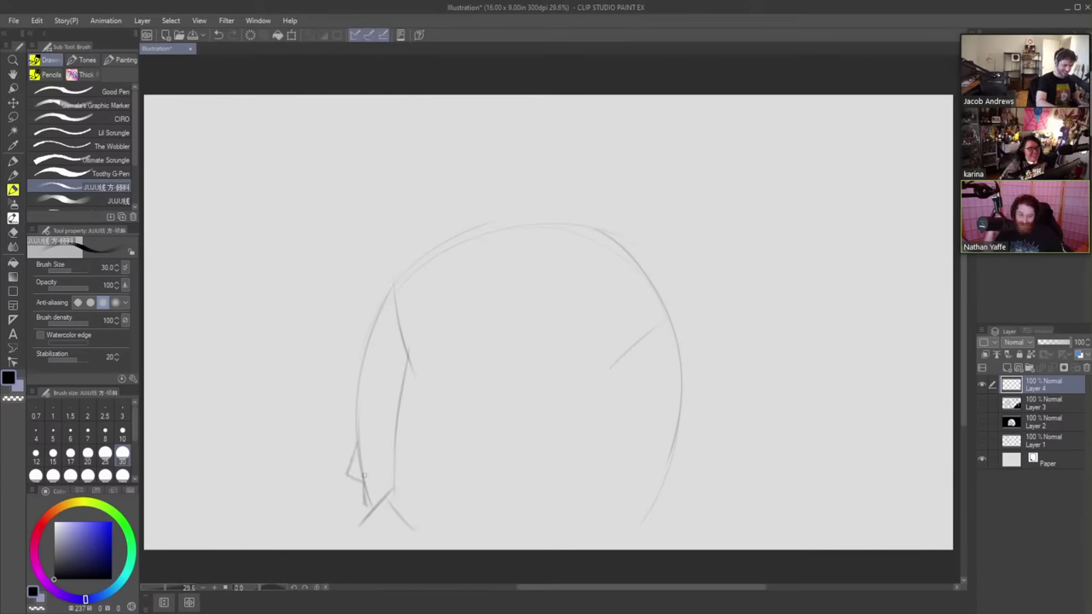
{"action": "left_click_drag", "start_coordinate": [348, 469], "coordinate": [369, 483]}
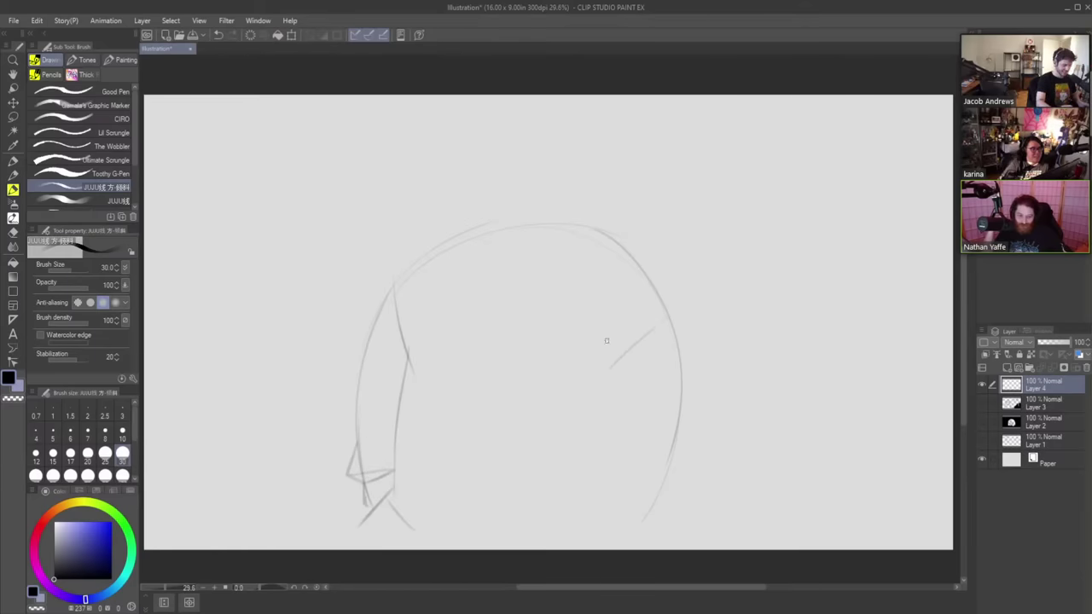
- Sketch the opposite arm's inner edge and curved cuff, and darken the shoulder contour above it
{"action": "mouse_move", "coordinate": [596, 365]}
{"action": "left_mouse_down"}
{"action": "mouse_move", "coordinate": [592, 495]}
{"action": "mouse_move", "coordinate": [640, 511]}
{"action": "mouse_move", "coordinate": [595, 509]}
{"action": "mouse_move", "coordinate": [590, 494]}
{"action": "mouse_move", "coordinate": [609, 525]}
{"action": "mouse_move", "coordinate": [566, 525]}
{"action": "left_mouse_up"}
{"action": "left_click_drag", "start_coordinate": [648, 508], "coordinate": [633, 539]}
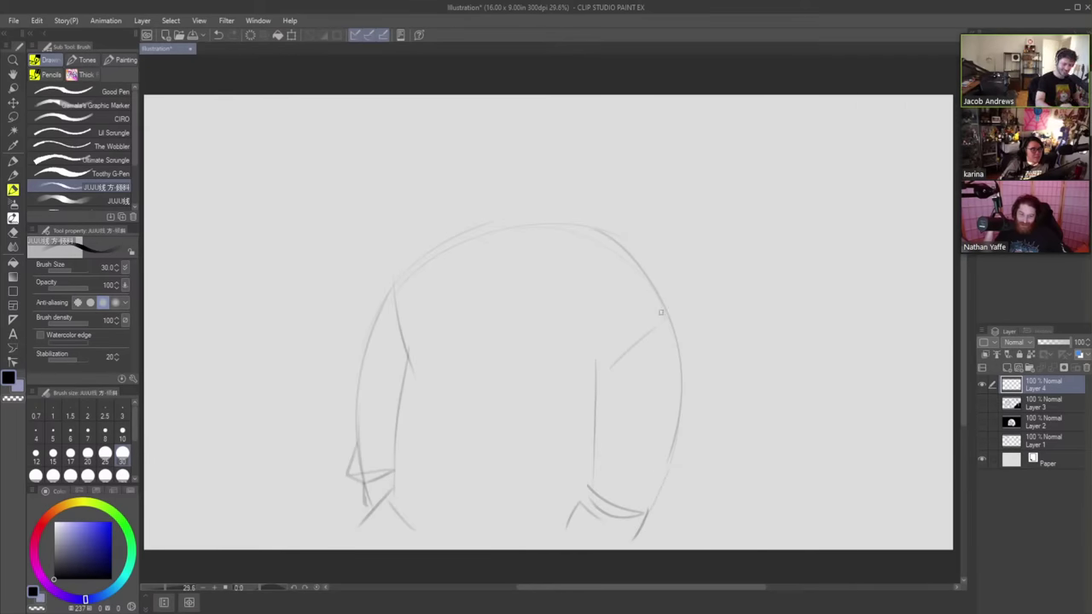
{"action": "left_click_drag", "start_coordinate": [663, 306], "coordinate": [577, 233]}
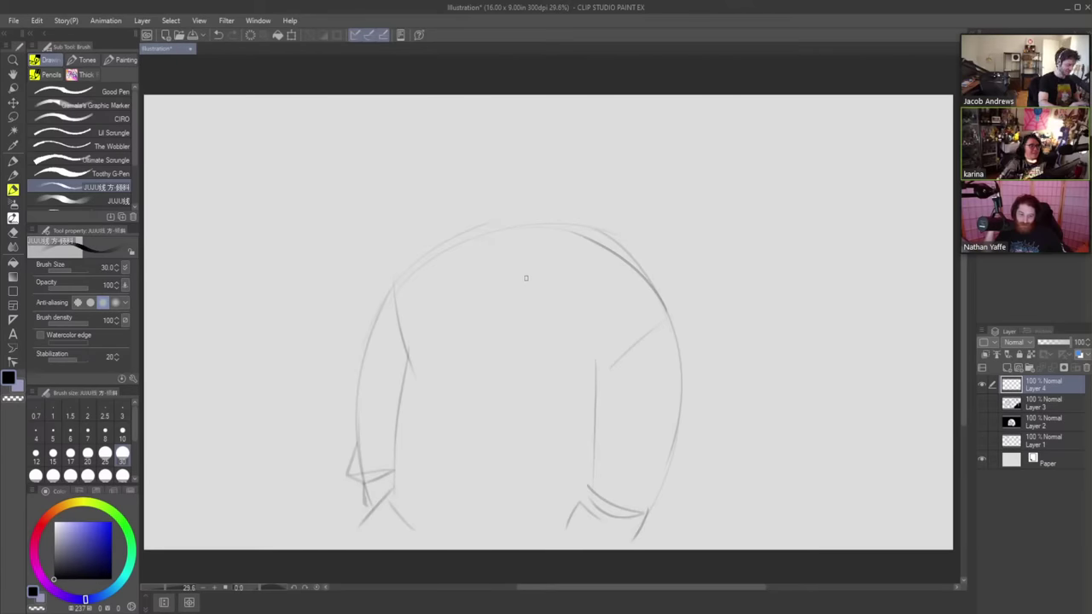
- Sketch a small flat-topped head with a rounded jaw sunk between the shoulders, adding one ear and a curved line across the forehead
{"action": "mouse_move", "coordinate": [525, 289]}
{"action": "left_mouse_down"}
{"action": "mouse_move", "coordinate": [480, 276]}
{"action": "mouse_move", "coordinate": [500, 292]}
{"action": "mouse_move", "coordinate": [467, 231]}
{"action": "left_mouse_up"}
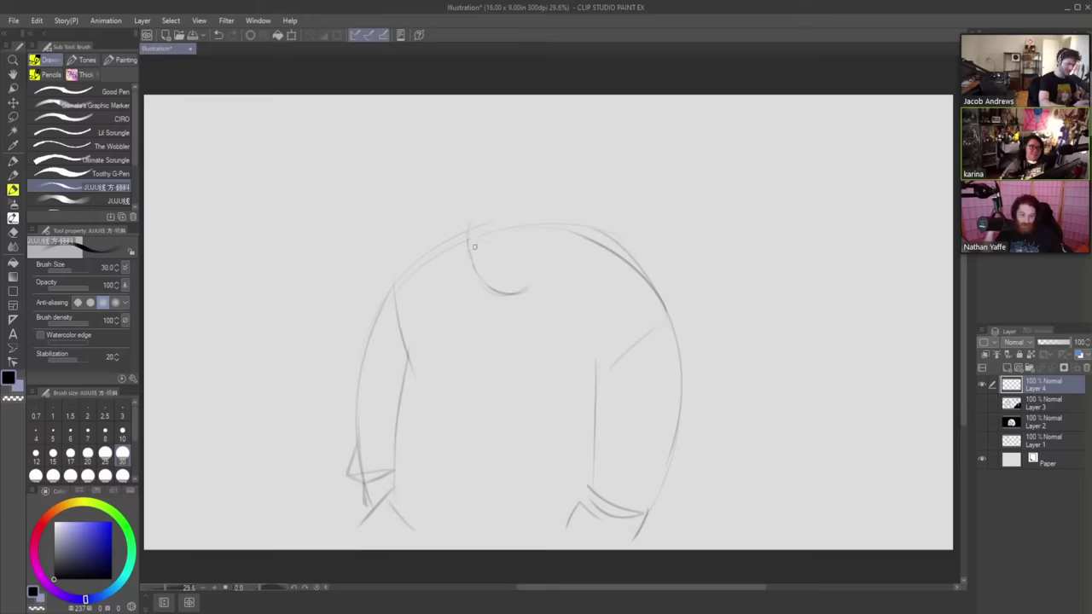
{"action": "mouse_move", "coordinate": [478, 270]}
{"action": "left_mouse_down"}
{"action": "mouse_move", "coordinate": [470, 224]}
{"action": "mouse_move", "coordinate": [551, 181]}
{"action": "mouse_move", "coordinate": [550, 258]}
{"action": "mouse_move", "coordinate": [516, 293]}
{"action": "left_mouse_up"}
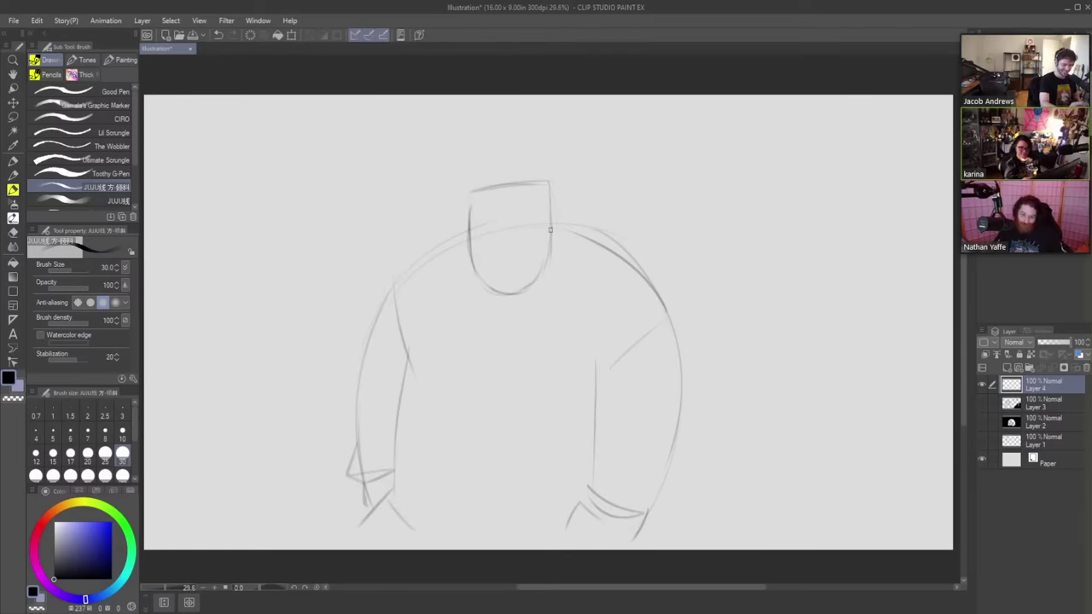
{"action": "mouse_move", "coordinate": [551, 225]}
{"action": "left_mouse_down"}
{"action": "mouse_move", "coordinate": [551, 247]}
{"action": "mouse_move", "coordinate": [550, 228]}
{"action": "left_mouse_up"}
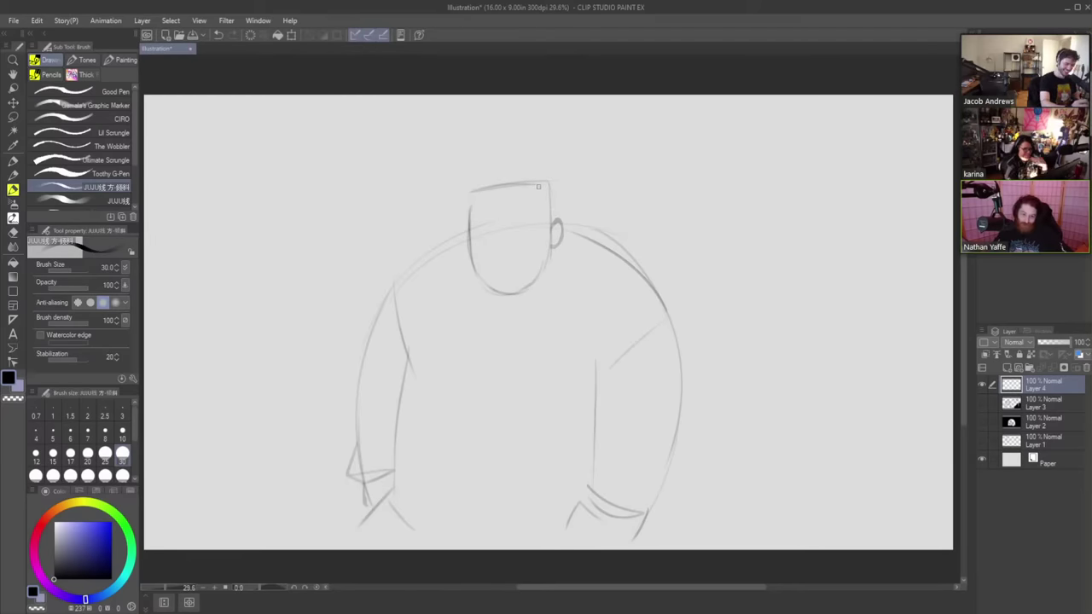
{"action": "left_click_drag", "start_coordinate": [531, 196], "coordinate": [472, 215]}
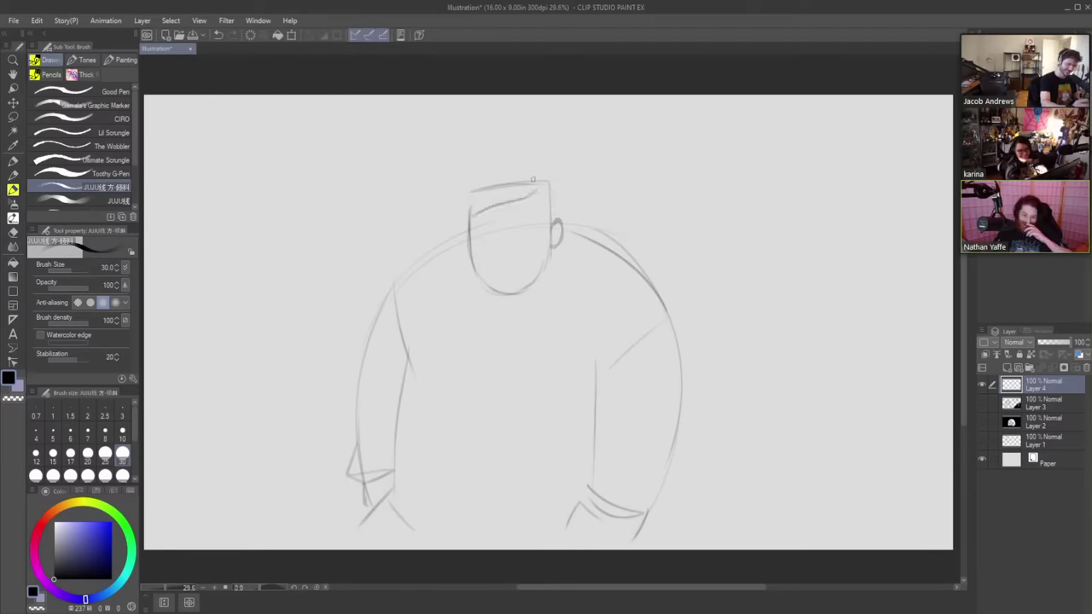
{"action": "key", "text": "ctrl+z"}
{"action": "left_click_drag", "start_coordinate": [528, 197], "coordinate": [473, 207]}
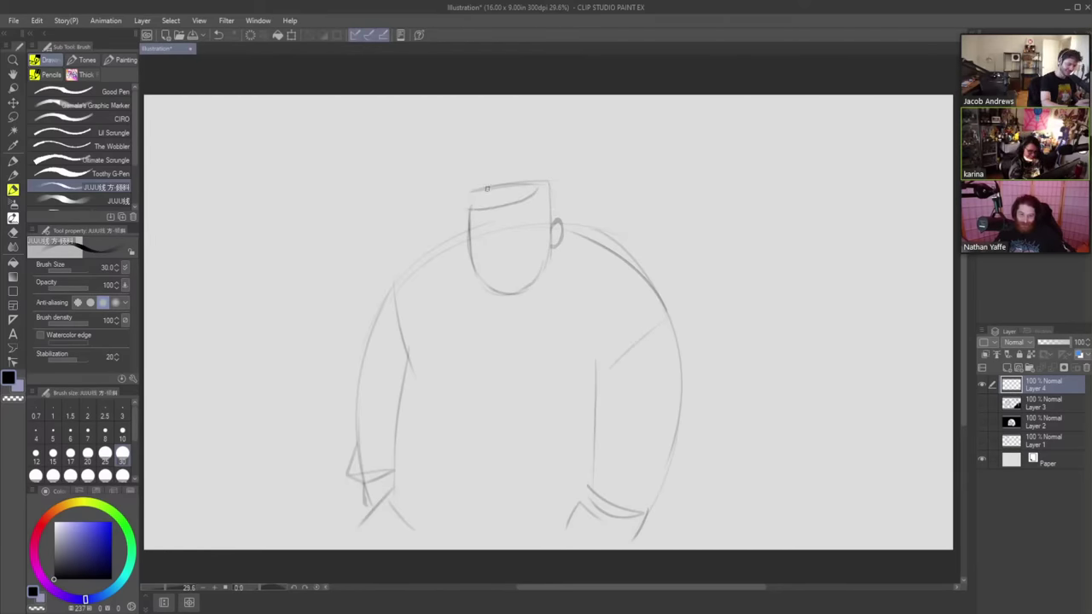
- Replace the curved forehead line with a flat hairline, and sketch the flat-topped hair and its side edge down to the ear
{"action": "key", "text": "ctrl+z"}
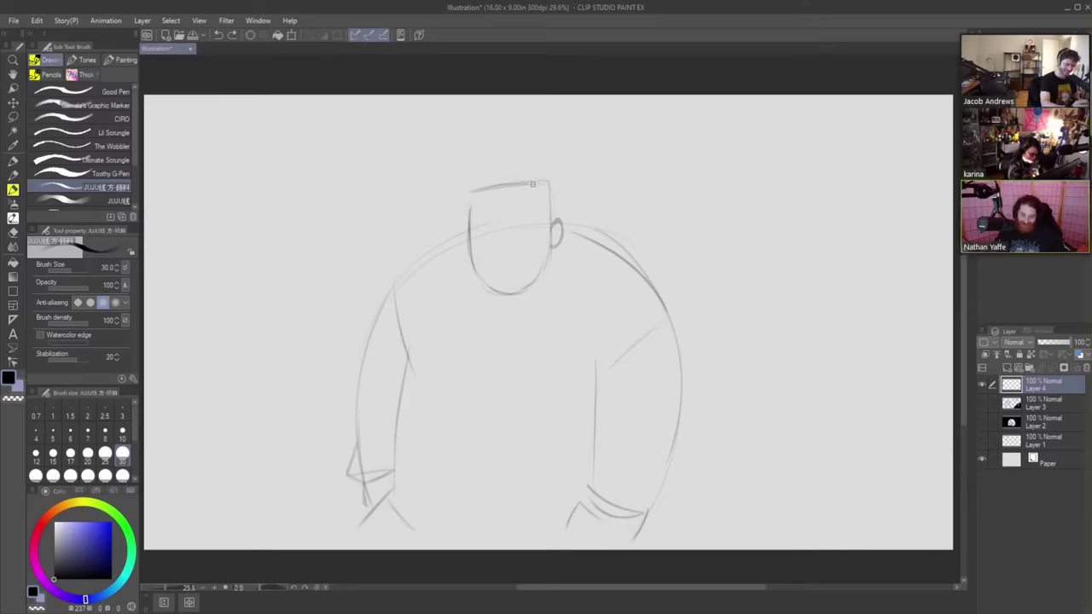
{"action": "left_click_drag", "start_coordinate": [529, 184], "coordinate": [472, 209]}
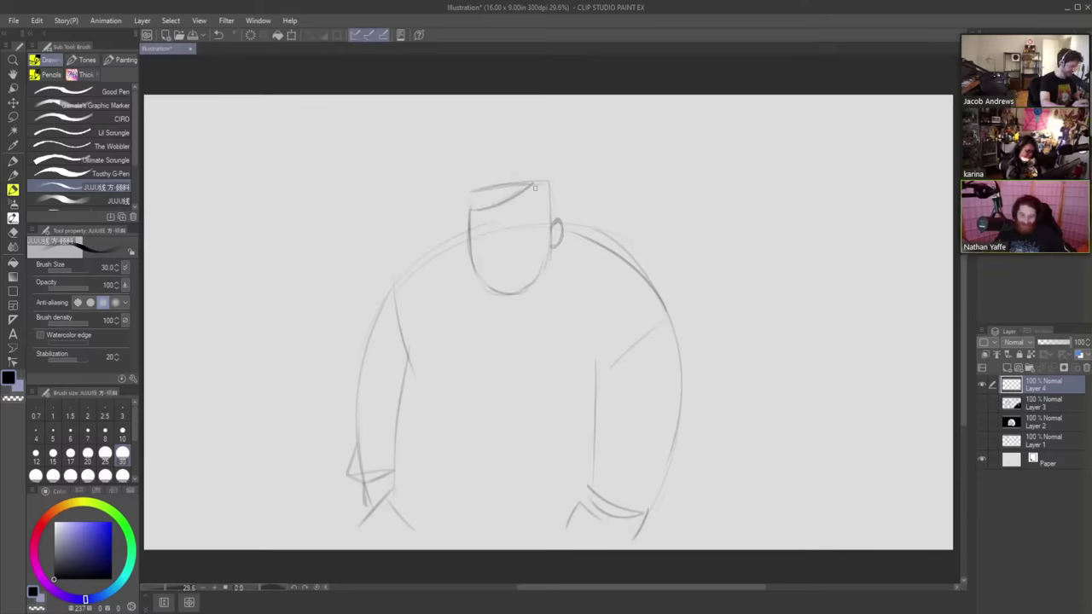
{"action": "left_click_drag", "start_coordinate": [534, 184], "coordinate": [540, 230]}
{"action": "key", "text": "ctrl+z"}
{"action": "left_click_drag", "start_coordinate": [534, 184], "coordinate": [547, 227]}
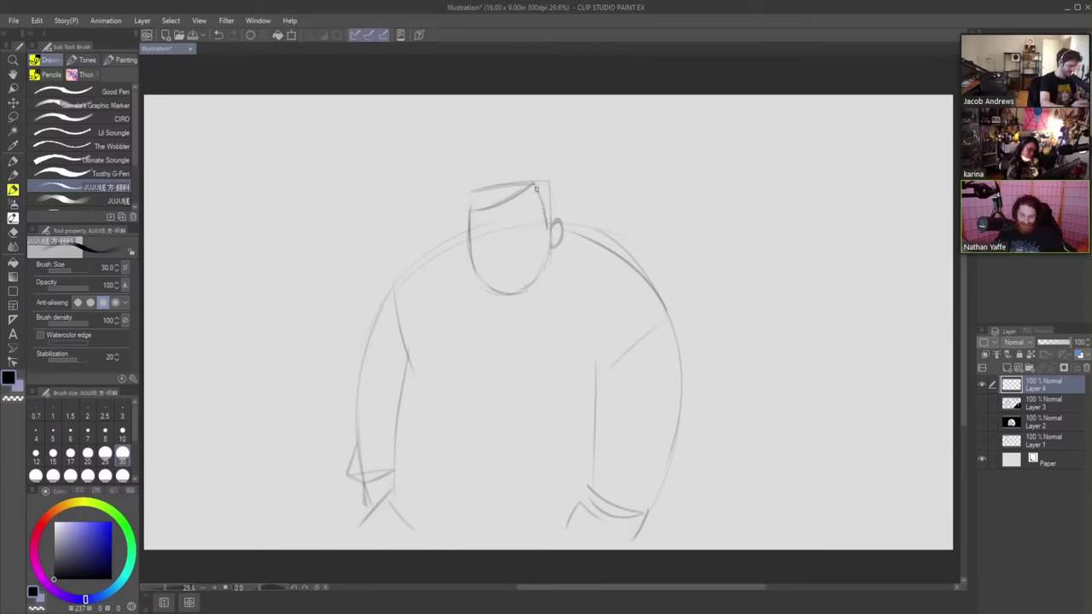
{"action": "key", "text": "e"}
{"action": "mouse_move", "coordinate": [481, 210]}
{"action": "left_mouse_down"}
{"action": "mouse_move", "coordinate": [526, 186]}
{"action": "mouse_move", "coordinate": [476, 181]}
{"action": "mouse_move", "coordinate": [492, 189]}
{"action": "mouse_move", "coordinate": [469, 207]}
{"action": "mouse_move", "coordinate": [492, 171]}
{"action": "mouse_move", "coordinate": [510, 168]}
{"action": "mouse_move", "coordinate": [471, 203]}
{"action": "mouse_move", "coordinate": [475, 179]}
{"action": "mouse_move", "coordinate": [470, 199]}
{"action": "mouse_move", "coordinate": [499, 178]}
{"action": "mouse_move", "coordinate": [475, 183]}
{"action": "mouse_move", "coordinate": [544, 179]}
{"action": "mouse_move", "coordinate": [548, 228]}
{"action": "left_mouse_up"}
{"action": "key", "text": "b"}
{"action": "key", "text": "ctrl+z"}
{"action": "key", "text": "ctrl+z"}
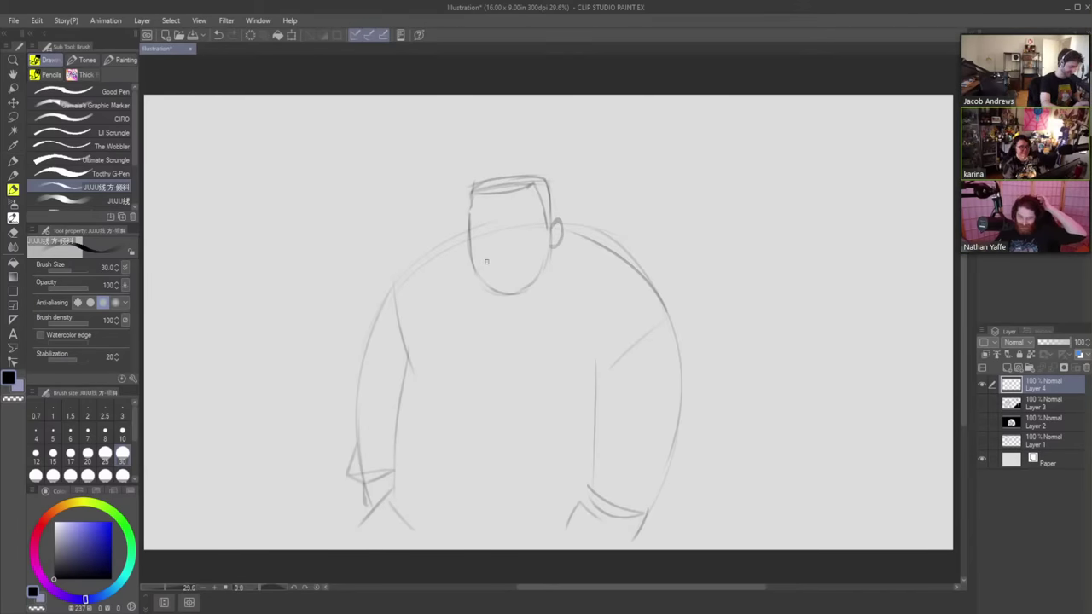
- Sketch a slanted smirking mouth with a short cheek crease and a narrow triangular nose above it
{"action": "mouse_move", "coordinate": [483, 261]}
{"action": "left_mouse_down"}
{"action": "mouse_move", "coordinate": [524, 254]}
{"action": "mouse_move", "coordinate": [515, 241]}
{"action": "mouse_move", "coordinate": [524, 253]}
{"action": "left_mouse_up"}
{"action": "key", "text": "ctrl+z"}
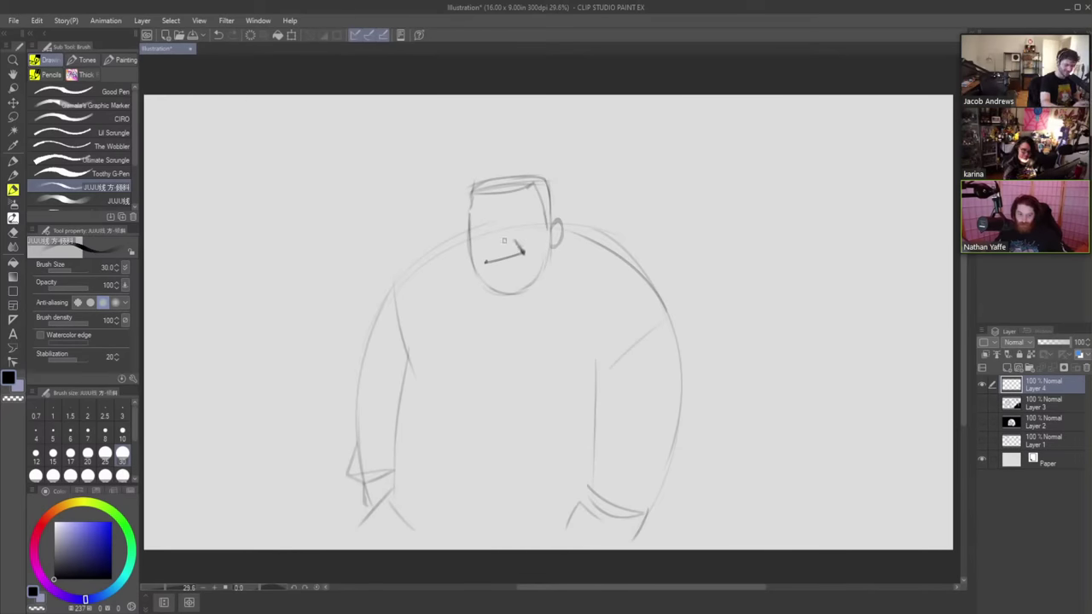
{"action": "key", "text": "ctrl+z"}
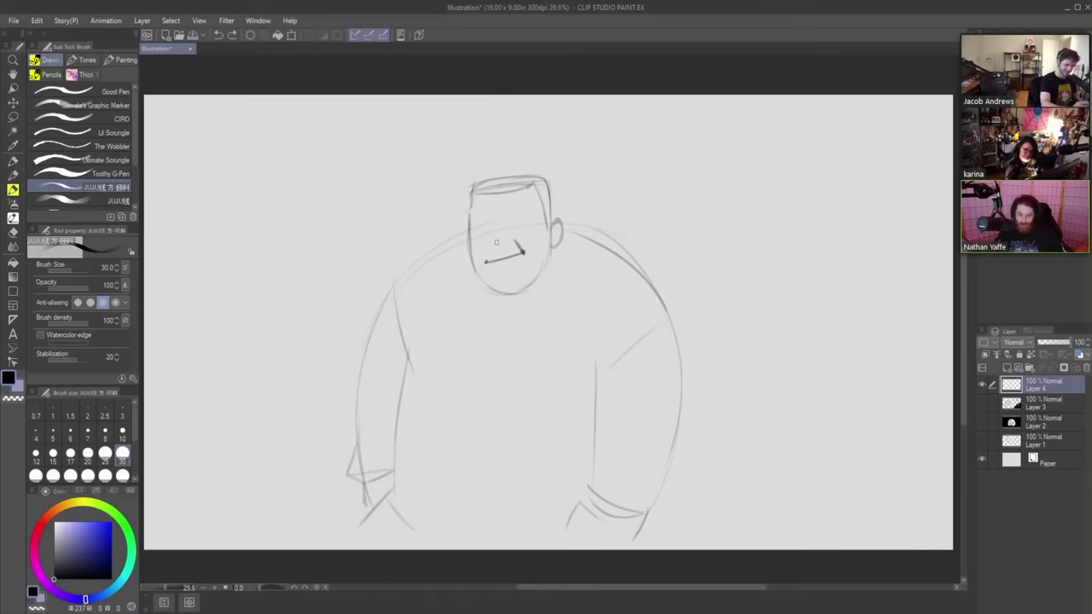
{"action": "mouse_move", "coordinate": [500, 244]}
{"action": "left_mouse_down"}
{"action": "mouse_move", "coordinate": [499, 215]}
{"action": "mouse_move", "coordinate": [503, 244]}
{"action": "left_mouse_up"}
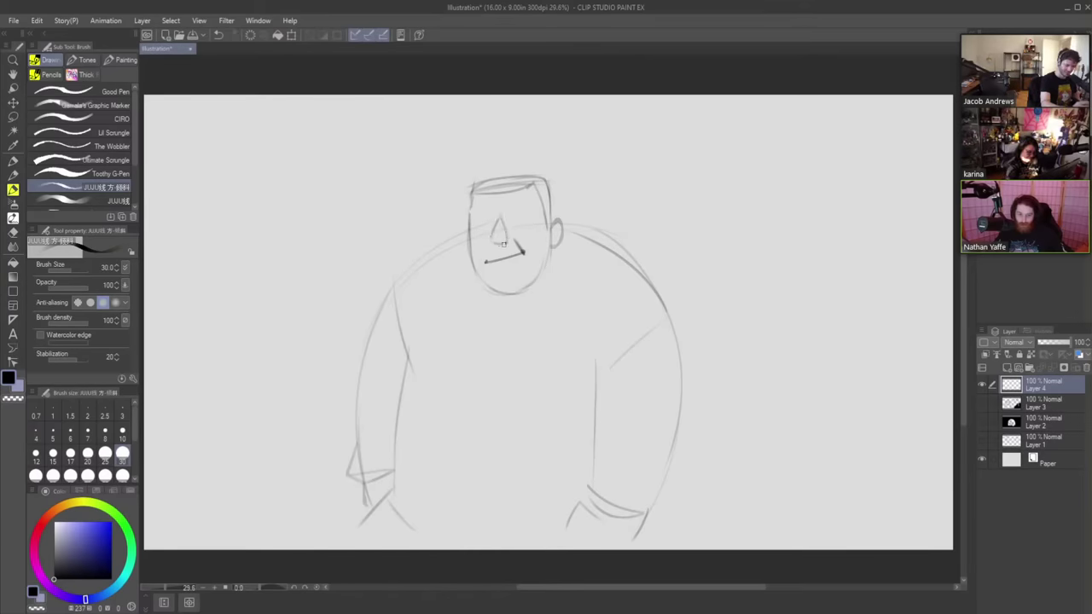
{"action": "key", "text": "ctrl+z"}
{"action": "key", "text": "ctrl+z"}
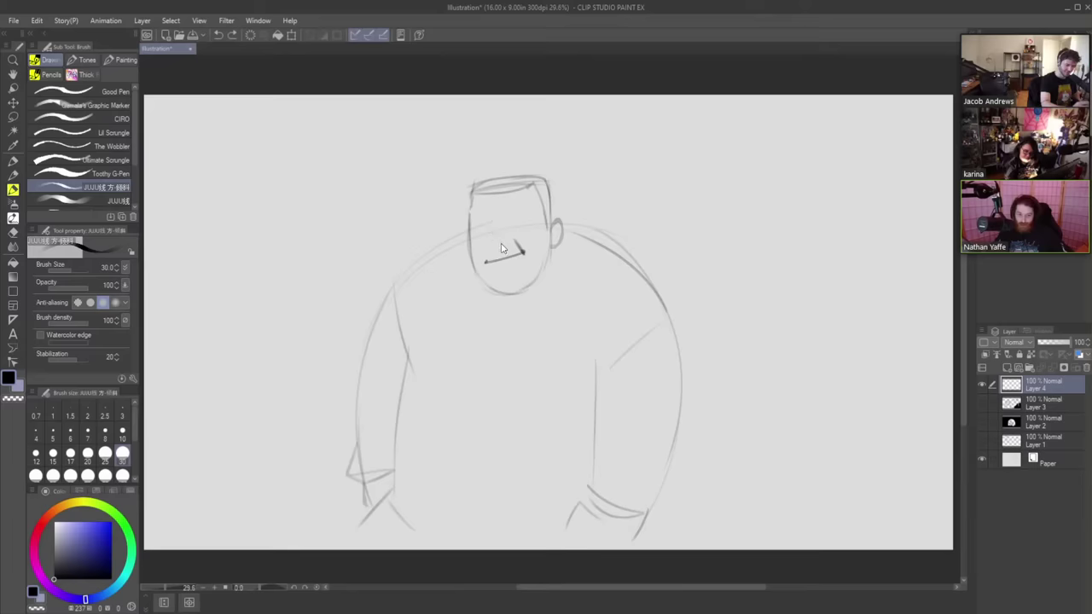
{"action": "mouse_move", "coordinate": [499, 248]}
{"action": "left_mouse_down"}
{"action": "mouse_move", "coordinate": [499, 225]}
{"action": "mouse_move", "coordinate": [506, 247]}
{"action": "left_mouse_up"}
{"action": "key", "text": "ctrl+z"}
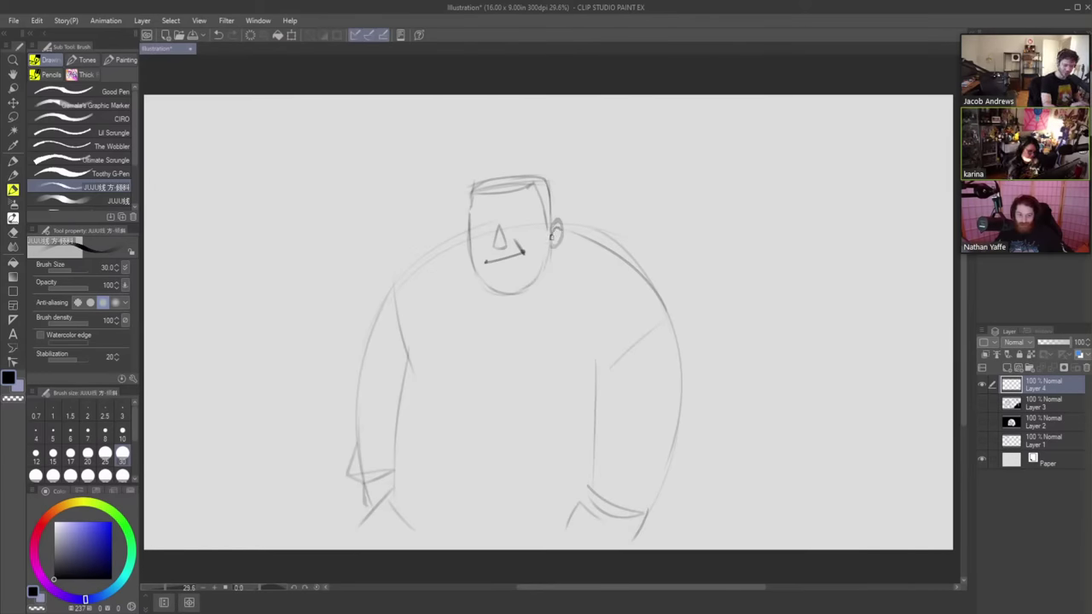
- Add an inner curve to the ear and redraw the jaw contour with a darker line from cheek to cheek
{"action": "left_click_drag", "start_coordinate": [551, 236], "coordinate": [552, 247]}
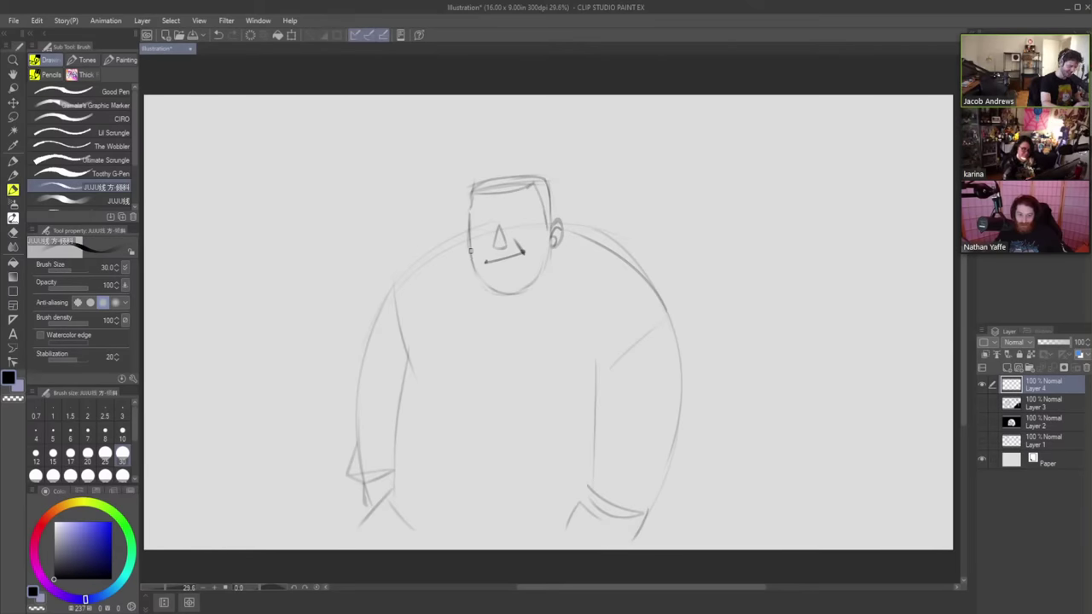
{"action": "left_click_drag", "start_coordinate": [469, 222], "coordinate": [478, 284]}
{"action": "key", "text": "ctrl+z"}
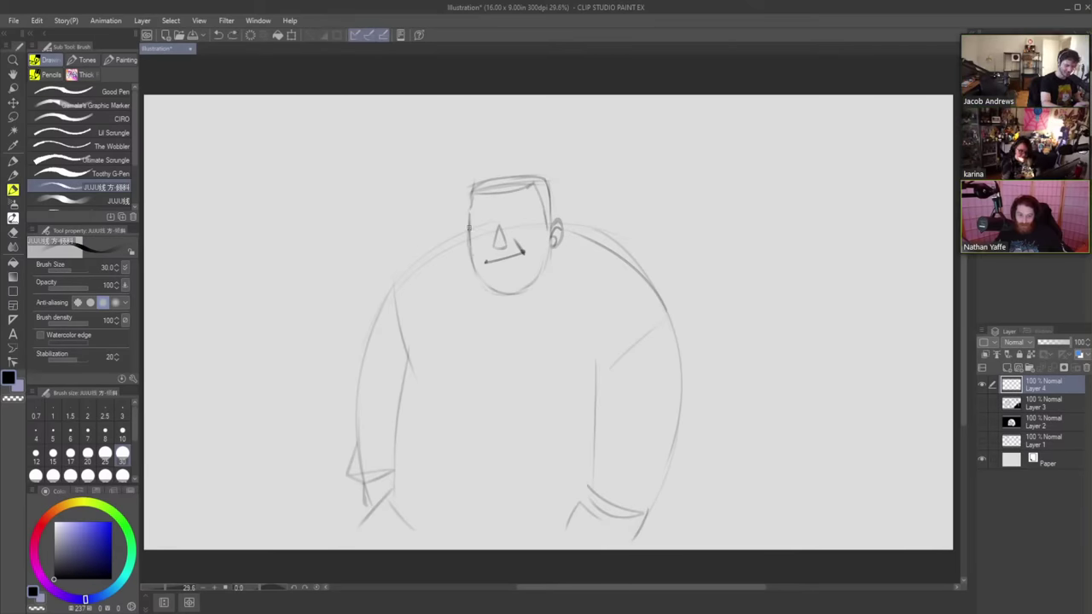
{"action": "mouse_move", "coordinate": [469, 220]}
{"action": "left_mouse_down"}
{"action": "mouse_move", "coordinate": [481, 277]}
{"action": "mouse_move", "coordinate": [499, 292]}
{"action": "mouse_move", "coordinate": [525, 291]}
{"action": "mouse_move", "coordinate": [545, 264]}
{"action": "left_mouse_up"}
{"action": "key", "text": "ctrl+z"}
{"action": "key", "text": "ctrl+z"}
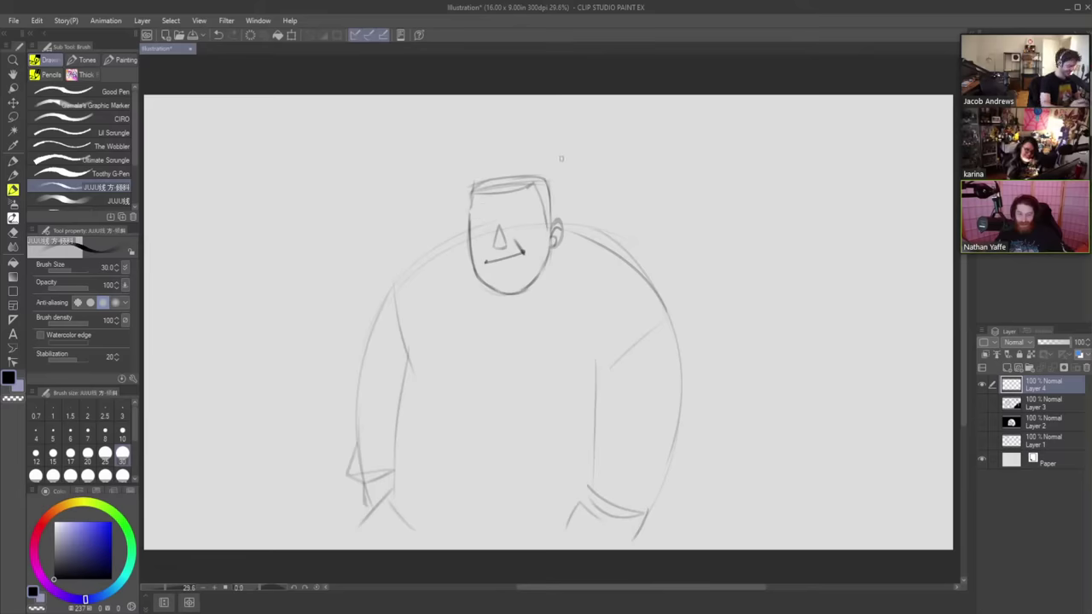
- Darken the shoulder contour on the canvas's left side, from the jaw down to the upper arm
{"action": "left_click_drag", "start_coordinate": [469, 236], "coordinate": [372, 315]}
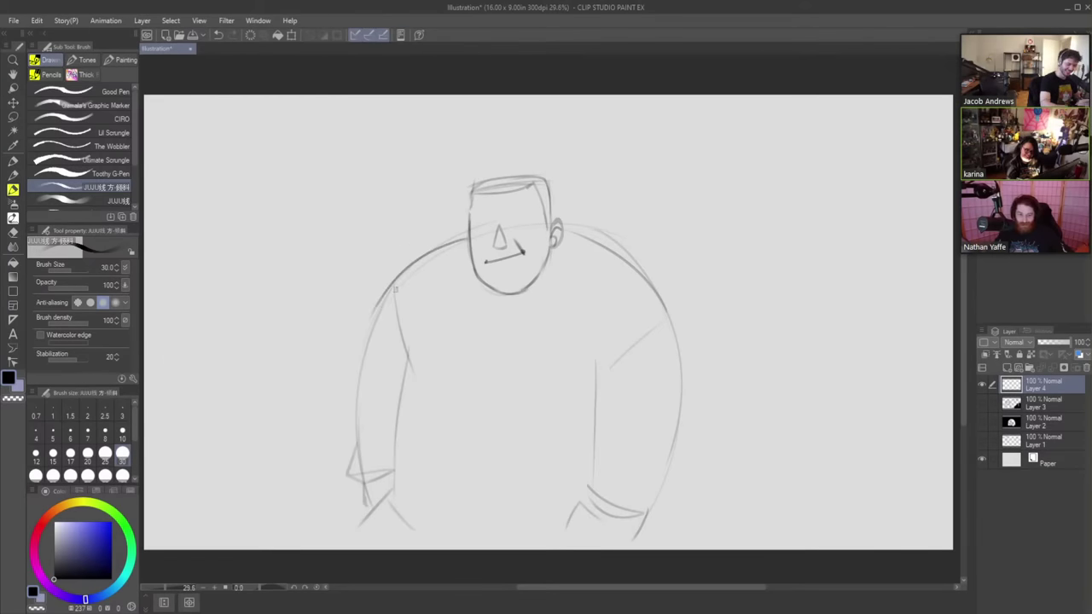
{"action": "key", "text": "ctrl+z"}
{"action": "mouse_move", "coordinate": [469, 236]}
{"action": "left_mouse_down"}
{"action": "mouse_move", "coordinate": [391, 296]}
{"action": "mouse_move", "coordinate": [373, 345]}
{"action": "mouse_move", "coordinate": [442, 246]}
{"action": "mouse_move", "coordinate": [362, 359]}
{"action": "left_mouse_up"}
{"action": "key", "text": "ctrl+z"}
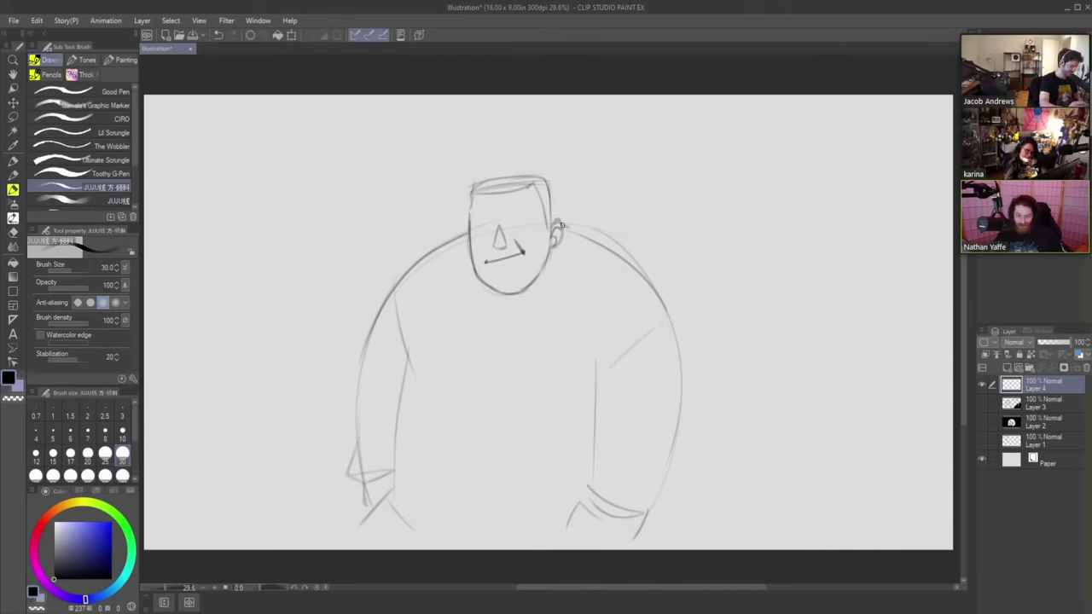
- Sketch a pointed jacket collar on both sides of the neck, with notched lapels angling inward below the chin
{"action": "mouse_move", "coordinate": [569, 230]}
{"action": "left_mouse_down"}
{"action": "mouse_move", "coordinate": [572, 275]}
{"action": "mouse_move", "coordinate": [568, 251]}
{"action": "mouse_move", "coordinate": [573, 276]}
{"action": "mouse_move", "coordinate": [538, 285]}
{"action": "left_mouse_up"}
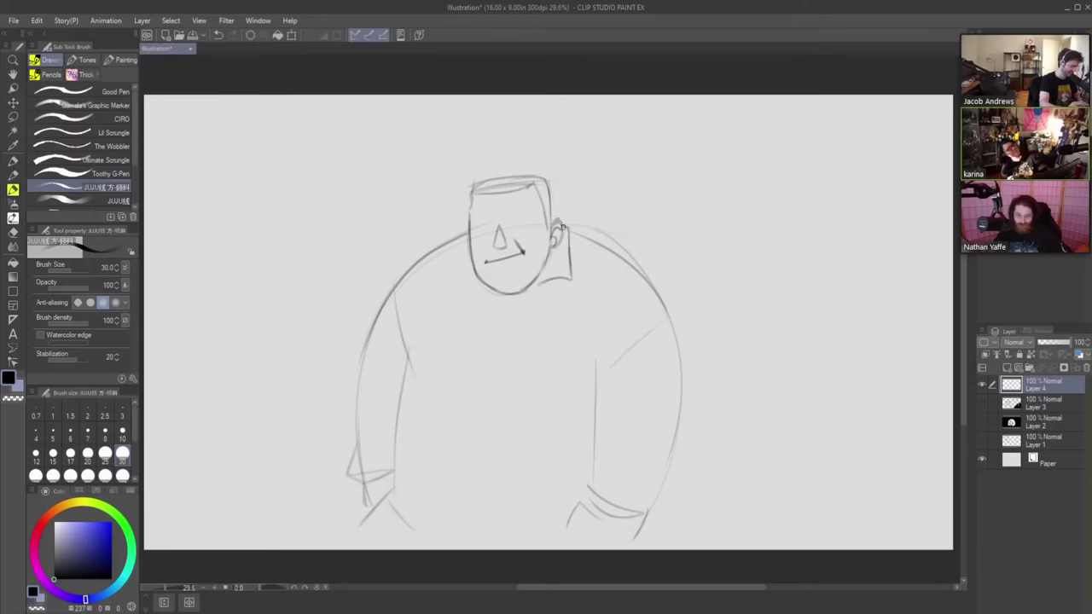
{"action": "left_click_drag", "start_coordinate": [565, 226], "coordinate": [566, 249]}
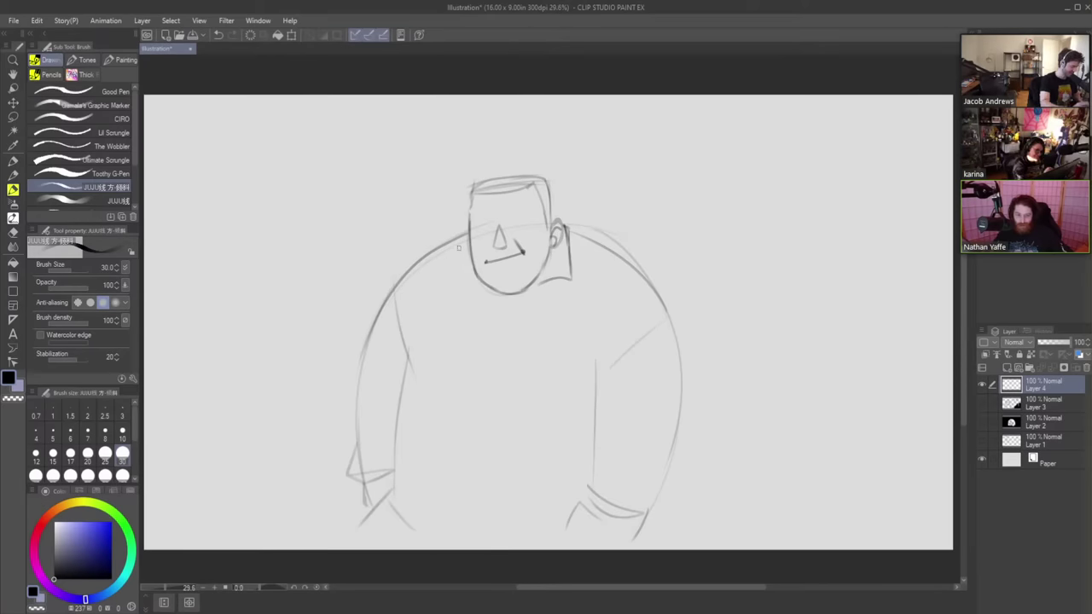
{"action": "mouse_move", "coordinate": [466, 229]}
{"action": "left_mouse_down"}
{"action": "mouse_move", "coordinate": [436, 273]}
{"action": "mouse_move", "coordinate": [460, 272]}
{"action": "mouse_move", "coordinate": [471, 297]}
{"action": "left_mouse_up"}
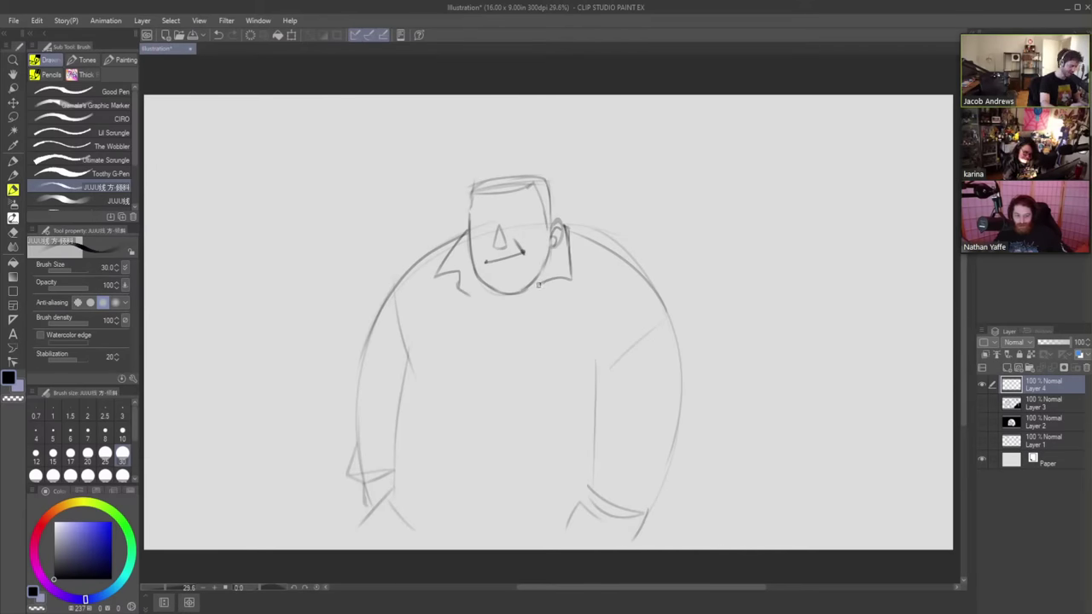
{"action": "mouse_move", "coordinate": [537, 285]}
{"action": "left_mouse_down"}
{"action": "mouse_move", "coordinate": [546, 311]}
{"action": "mouse_move", "coordinate": [529, 344]}
{"action": "left_mouse_up"}
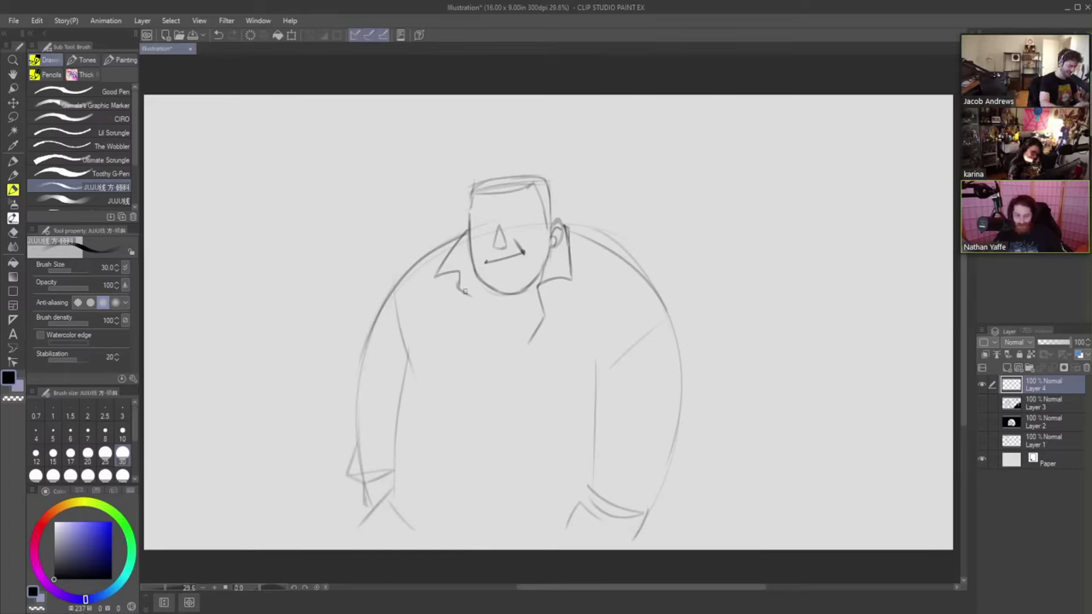
{"action": "left_click_drag", "start_coordinate": [469, 295], "coordinate": [487, 356]}
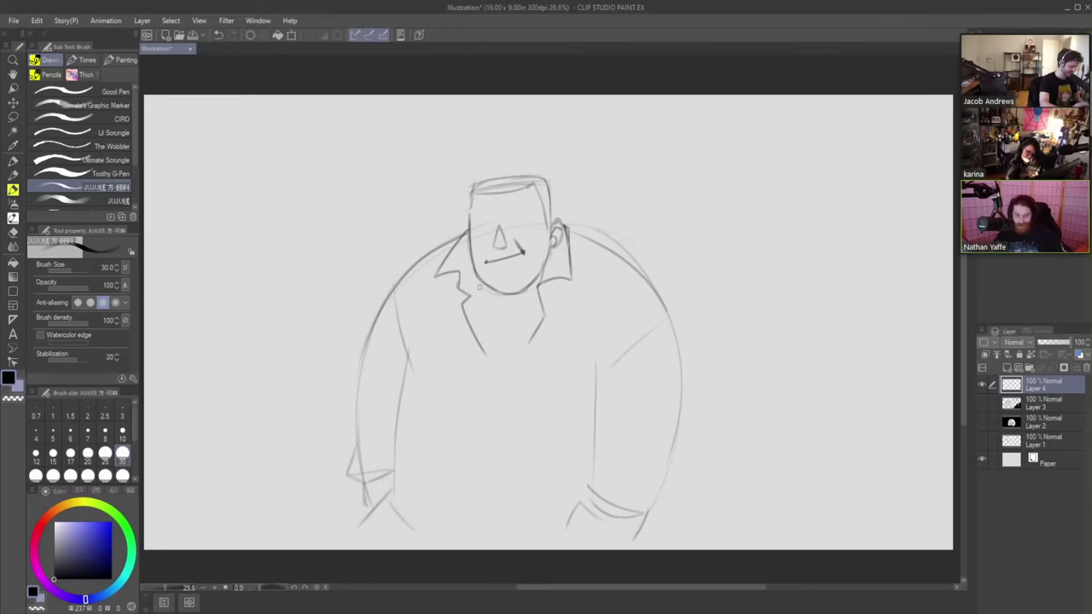
- Draw the open jacket's two front edges from the lapels to the hem, and curve the shirt's waistband between them
{"action": "mouse_move", "coordinate": [479, 287]}
{"action": "left_mouse_down"}
{"action": "mouse_move", "coordinate": [486, 363]}
{"action": "mouse_move", "coordinate": [435, 537]}
{"action": "left_mouse_up"}
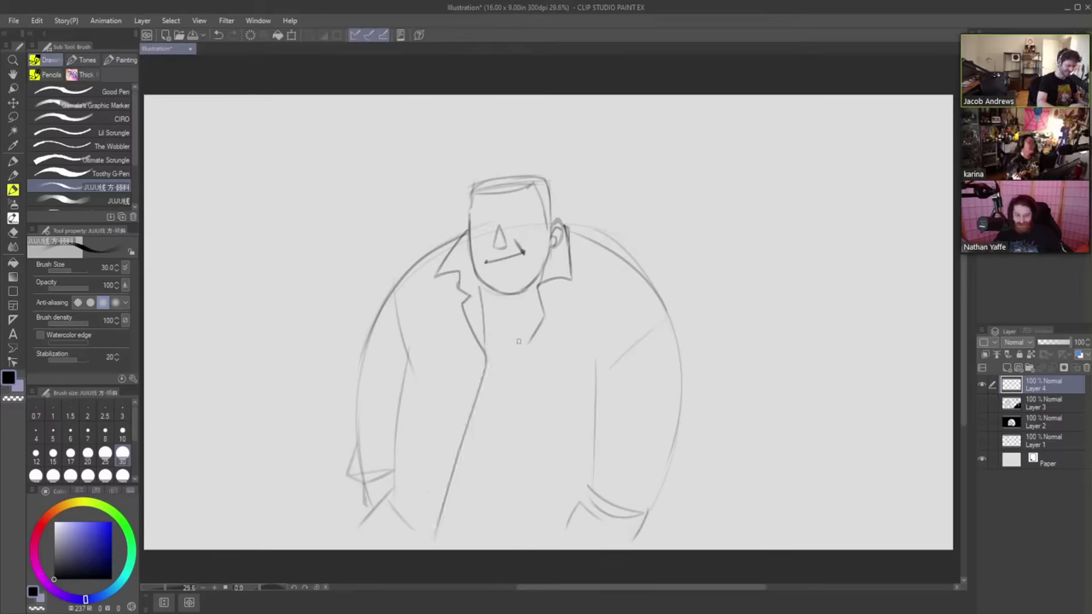
{"action": "left_click_drag", "start_coordinate": [527, 295], "coordinate": [522, 363]}
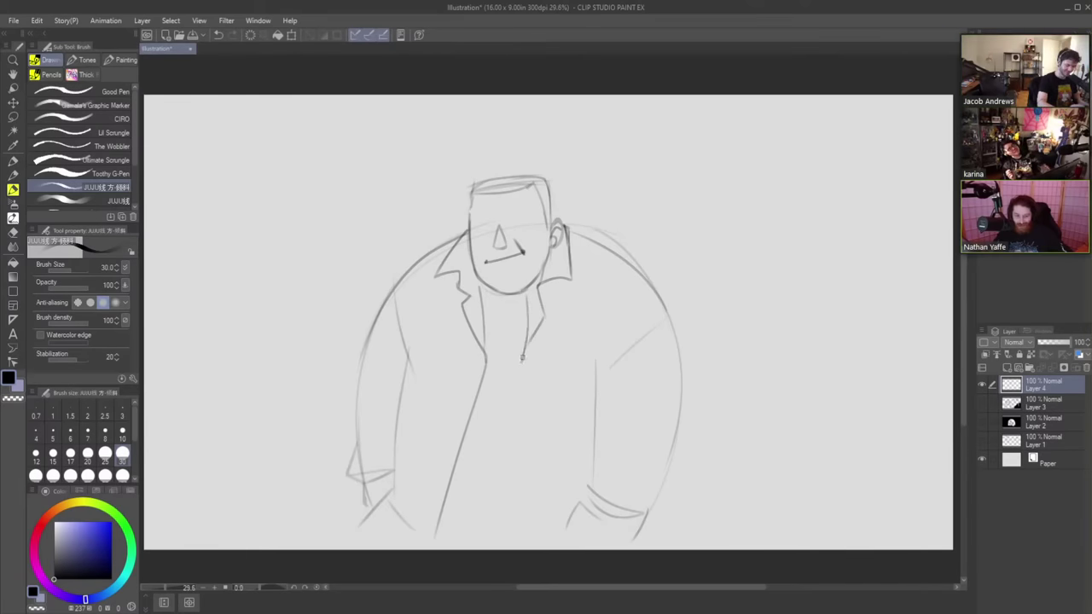
{"action": "key", "text": "ctrl+z"}
{"action": "key", "text": "ctrl+z"}
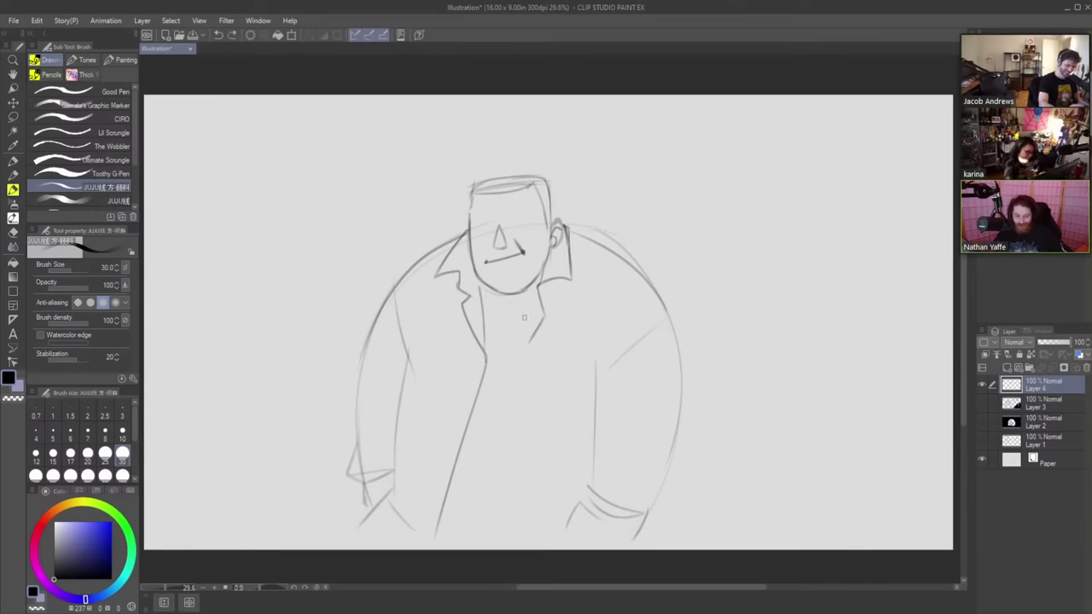
{"action": "left_click_drag", "start_coordinate": [526, 348], "coordinate": [519, 530]}
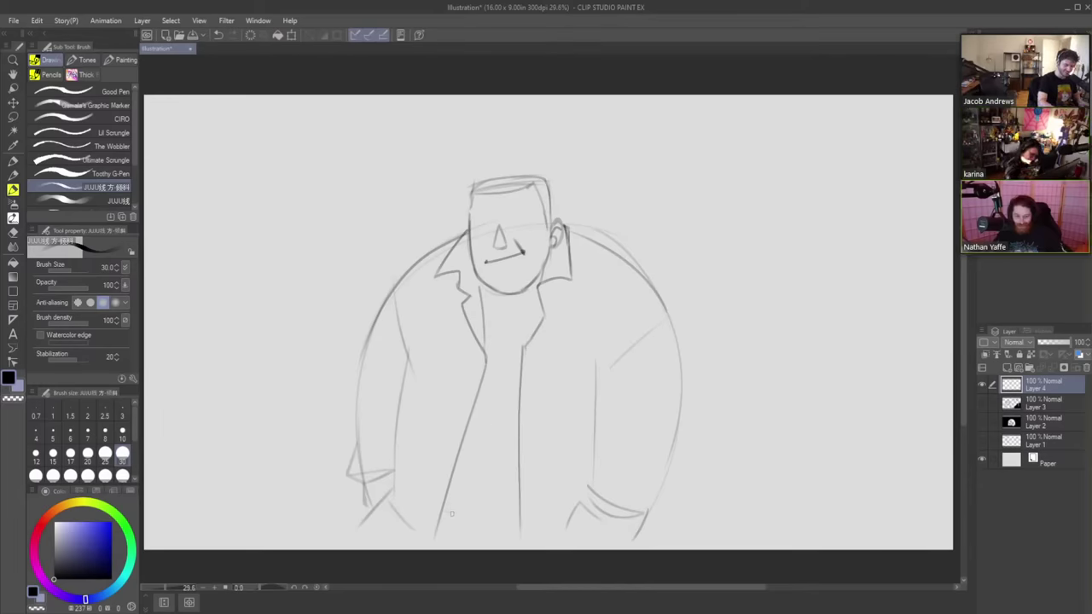
{"action": "mouse_move", "coordinate": [452, 513]}
{"action": "left_mouse_down"}
{"action": "mouse_move", "coordinate": [516, 499]}
{"action": "mouse_move", "coordinate": [516, 488]}
{"action": "left_mouse_up"}
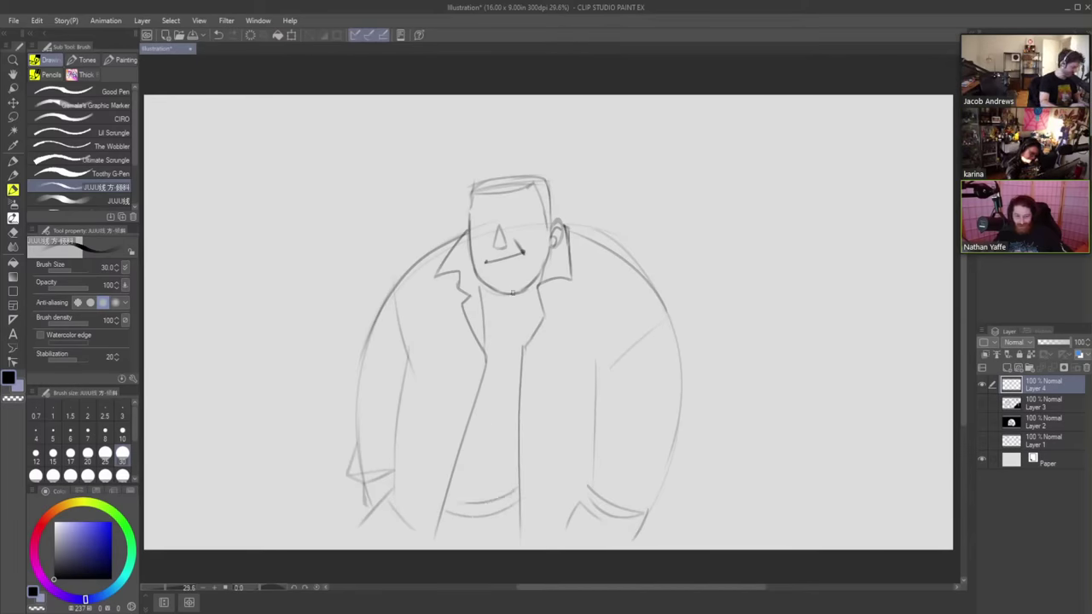
- Add a short curve beneath the chin and darken the side of the head opposite the ear
{"action": "left_click_drag", "start_coordinate": [493, 295], "coordinate": [531, 290]}
{"action": "key", "text": "ctrl+z"}
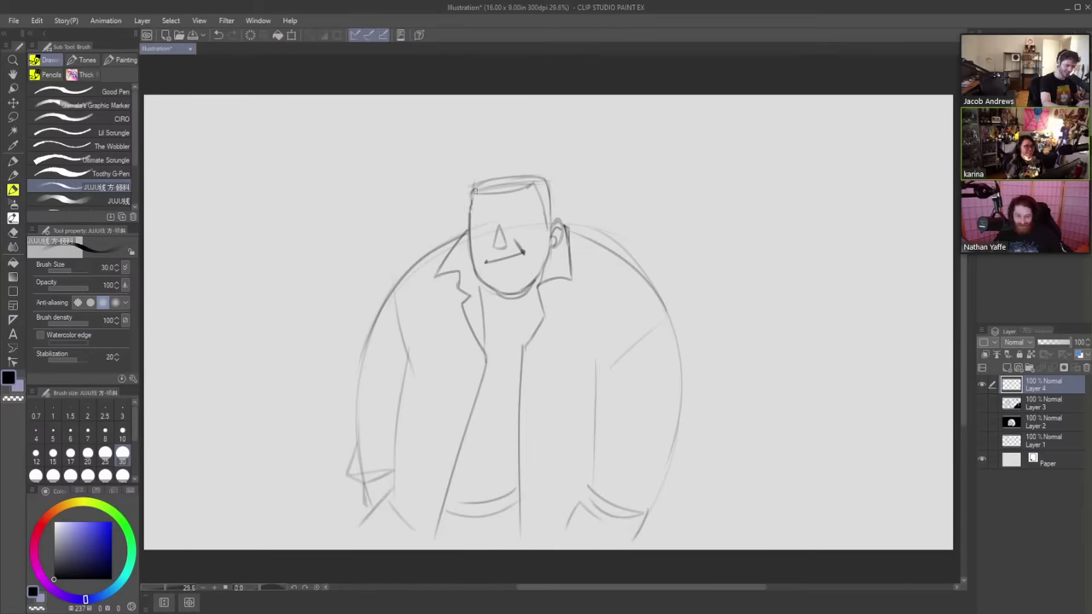
{"action": "key", "text": "ctrl+z"}
{"action": "left_click_drag", "start_coordinate": [473, 187], "coordinate": [469, 220]}
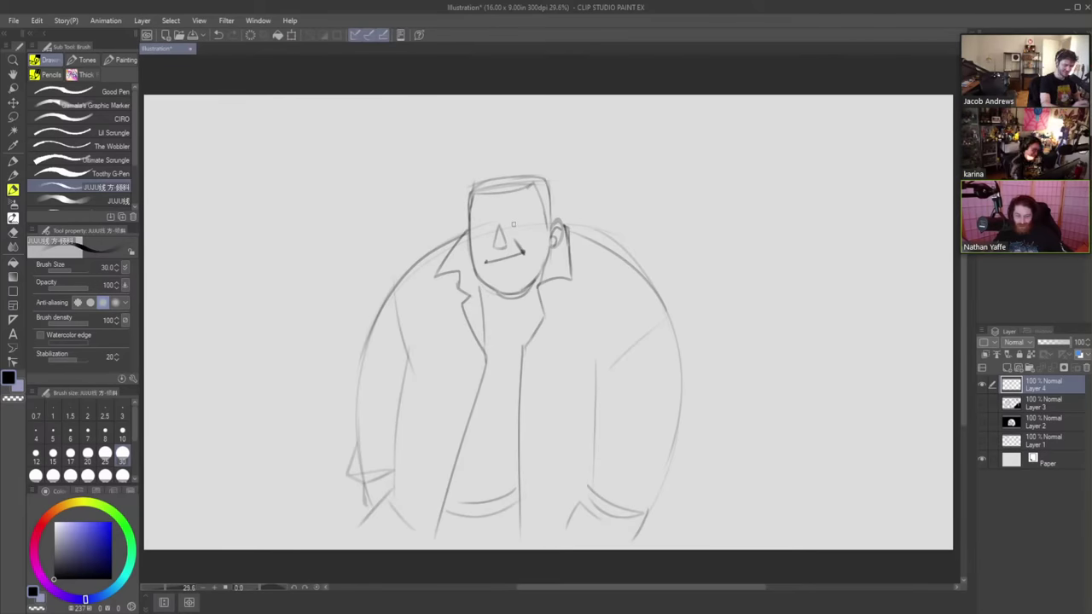
- Draw two small half-lidded eyes with arched eyebrows, add lines under the eyes and erase the excess around them
{"action": "left_click_drag", "start_coordinate": [520, 227], "coordinate": [518, 227]}
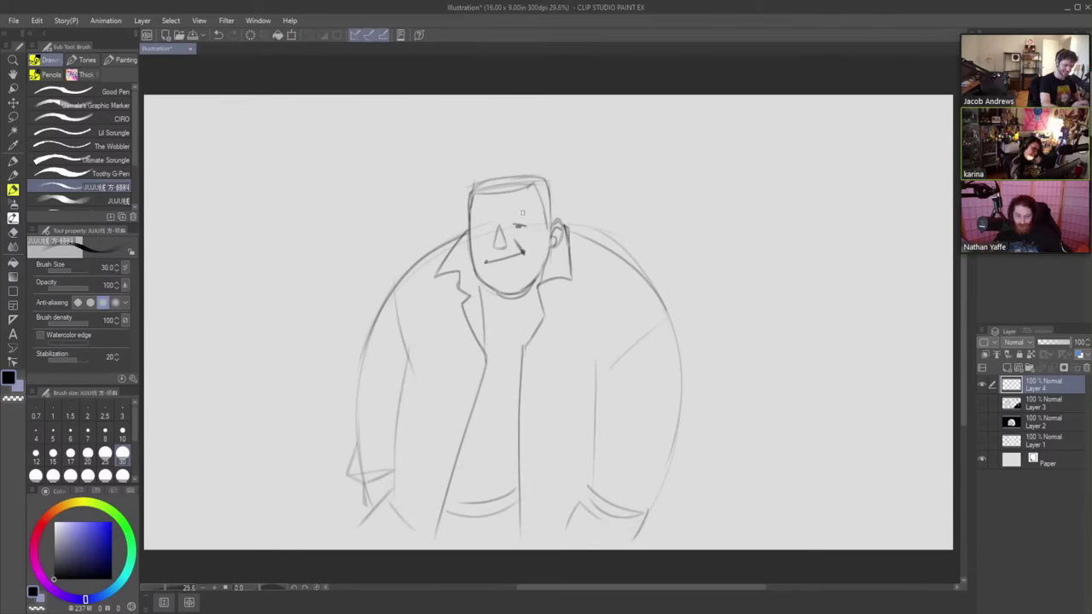
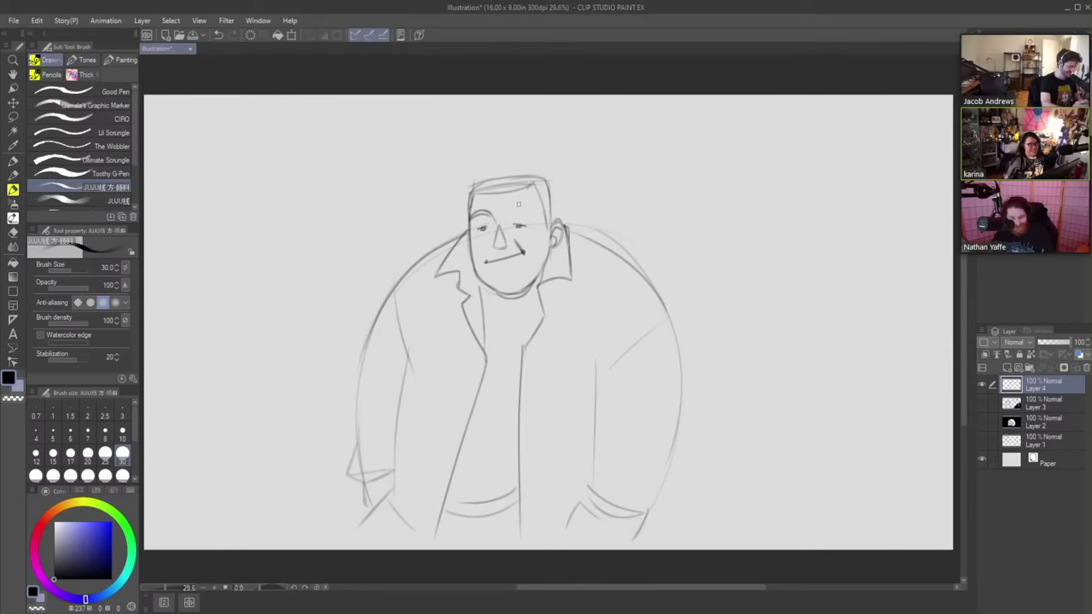
{"action": "left_click_drag", "start_coordinate": [514, 223], "coordinate": [533, 214]}
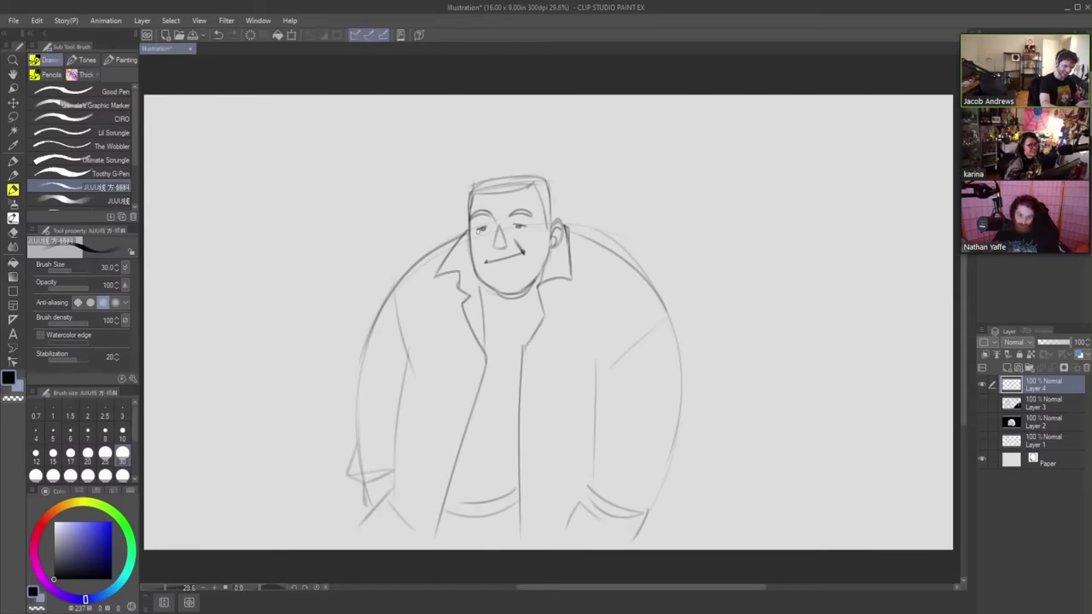
{"action": "left_click", "coordinate": [483, 229]}
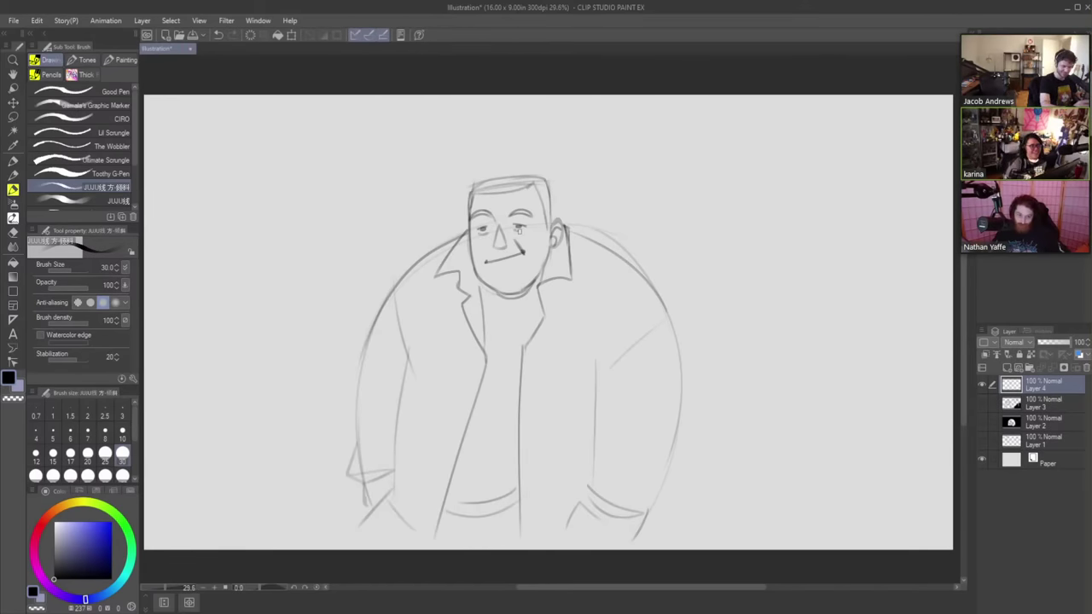
{"action": "key", "text": "e"}
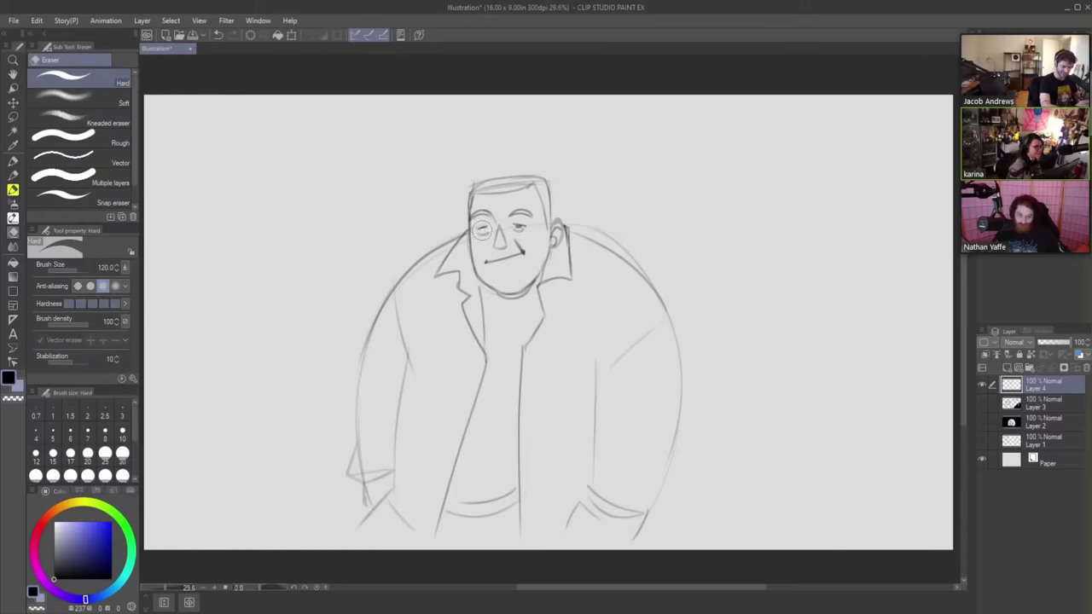
{"action": "left_click", "coordinate": [485, 230]}
{"action": "left_click", "coordinate": [517, 228]}
{"action": "key", "text": "b"}
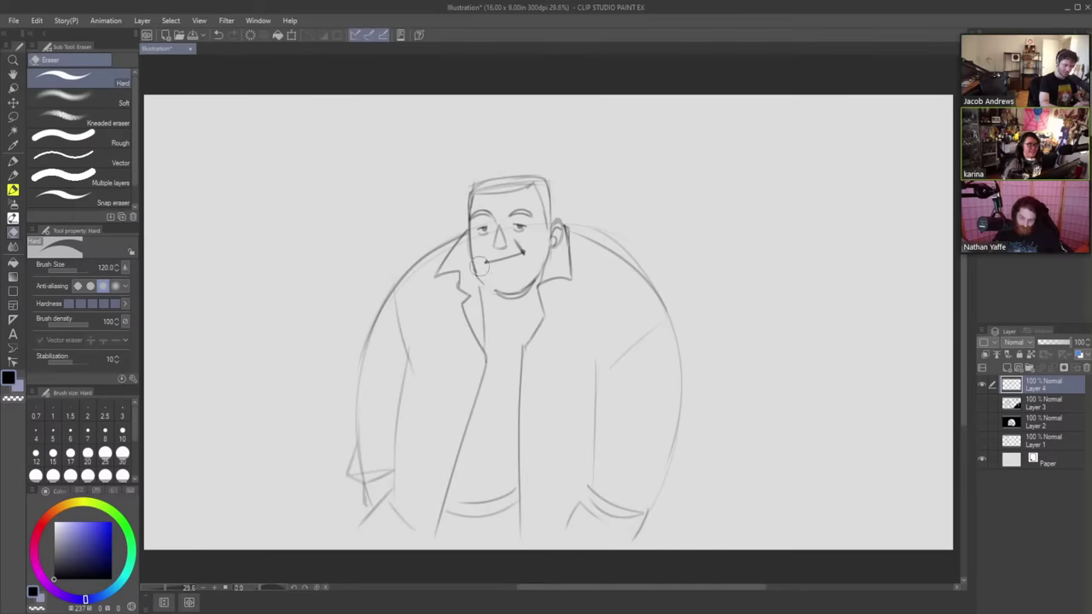
- Redraw the erased lower jaw contour with a cleaner curve from the cheek to the chin
{"action": "left_click_drag", "start_coordinate": [473, 268], "coordinate": [512, 293]}
{"action": "key", "text": "ctrl+z"}
{"action": "key", "text": "ctrl+z"}
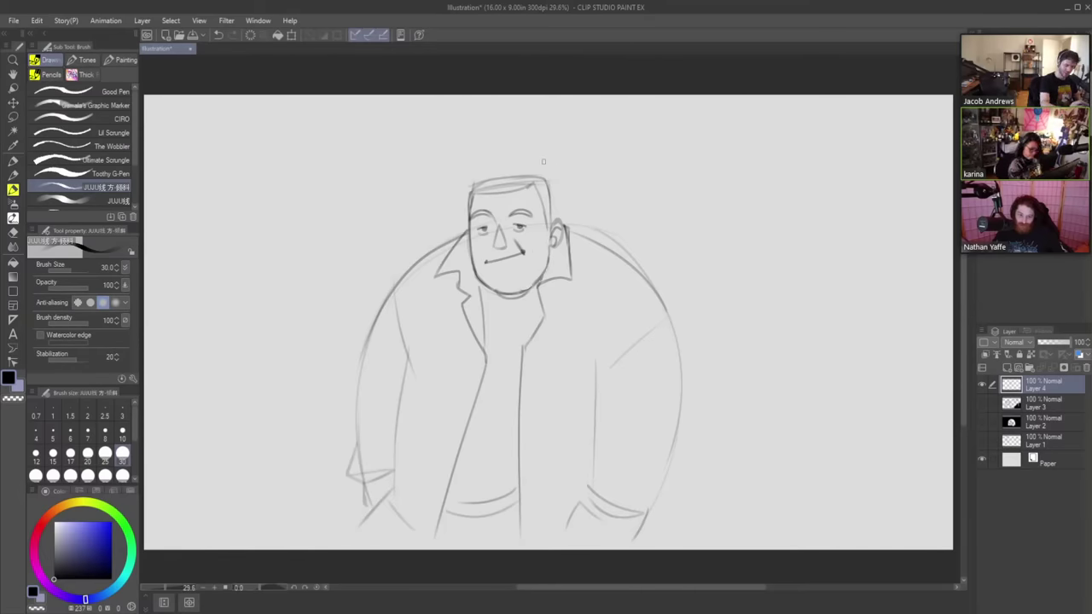
- Shade the man's flat-topped hair and the sideburn above the ear with dense hatching
{"action": "key", "text": "e"}
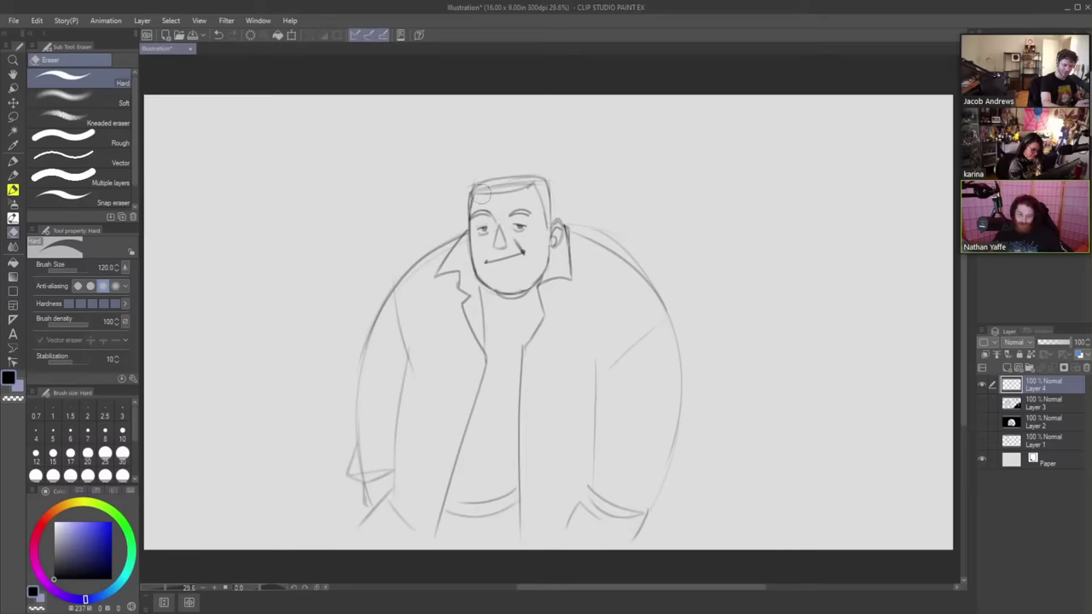
{"action": "key", "text": "b"}
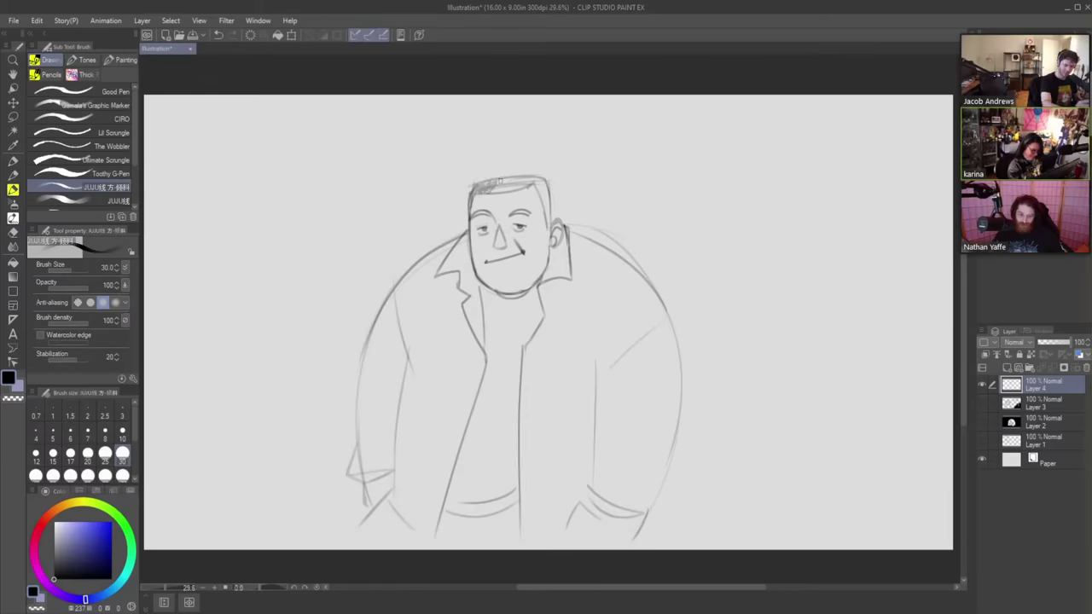
{"action": "mouse_move", "coordinate": [500, 181]}
{"action": "left_mouse_down"}
{"action": "mouse_move", "coordinate": [537, 179]}
{"action": "mouse_move", "coordinate": [548, 220]}
{"action": "left_mouse_up"}
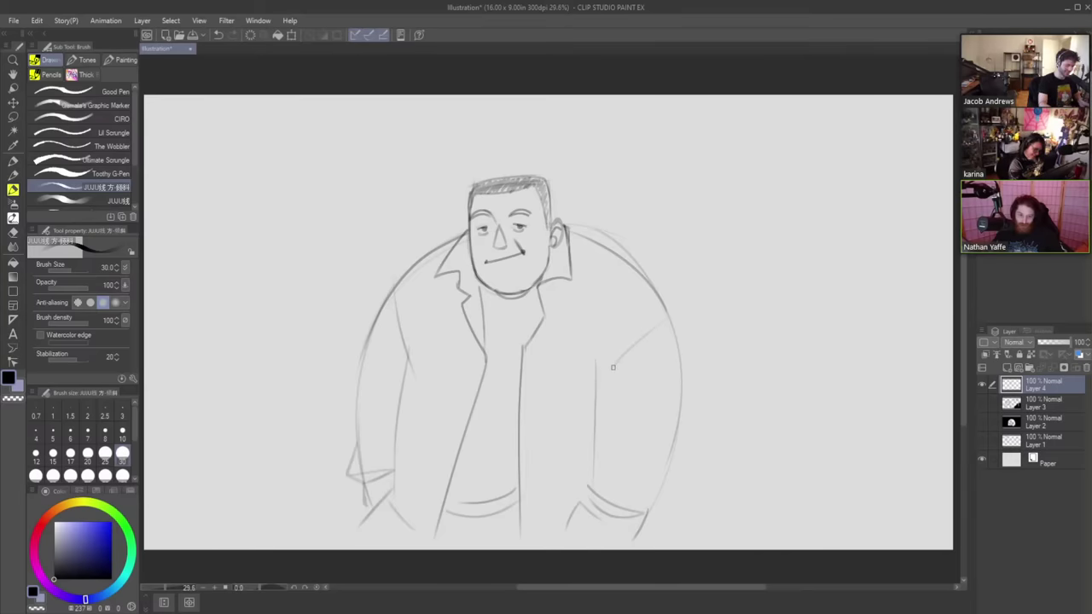
- Lasso the eyes, nose and mouth, scale them down to 92% within the face, and clear the selection
{"action": "key", "text": "m"}
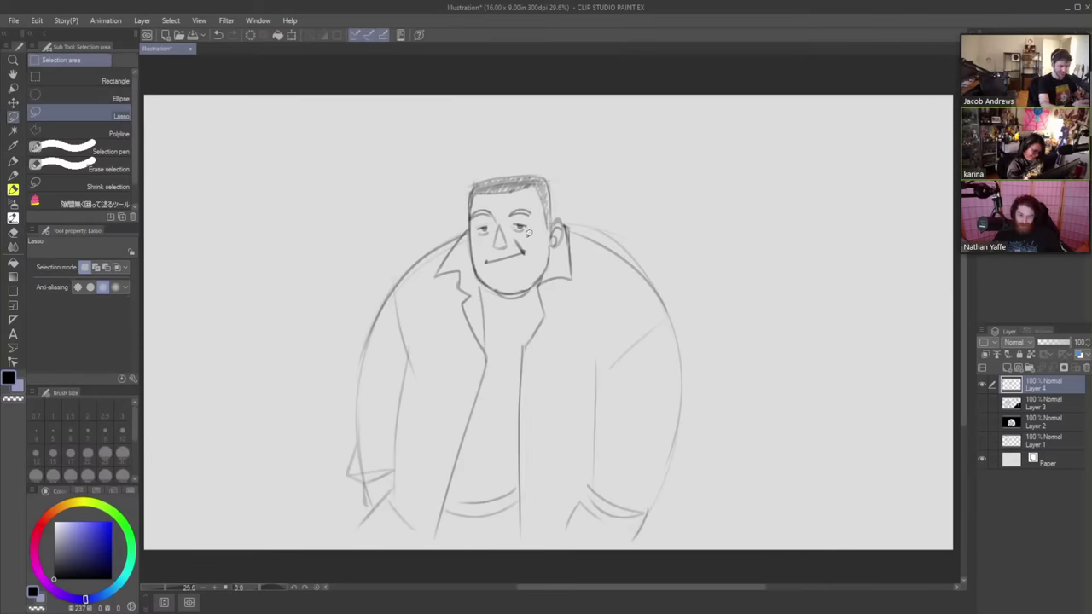
{"action": "mouse_move", "coordinate": [512, 277]}
{"action": "left_mouse_down"}
{"action": "mouse_move", "coordinate": [483, 265]}
{"action": "mouse_move", "coordinate": [473, 217]}
{"action": "mouse_move", "coordinate": [499, 195]}
{"action": "mouse_move", "coordinate": [527, 200]}
{"action": "mouse_move", "coordinate": [541, 219]}
{"action": "mouse_move", "coordinate": [525, 269]}
{"action": "left_mouse_up"}
{"action": "left_click", "coordinate": [559, 297]}
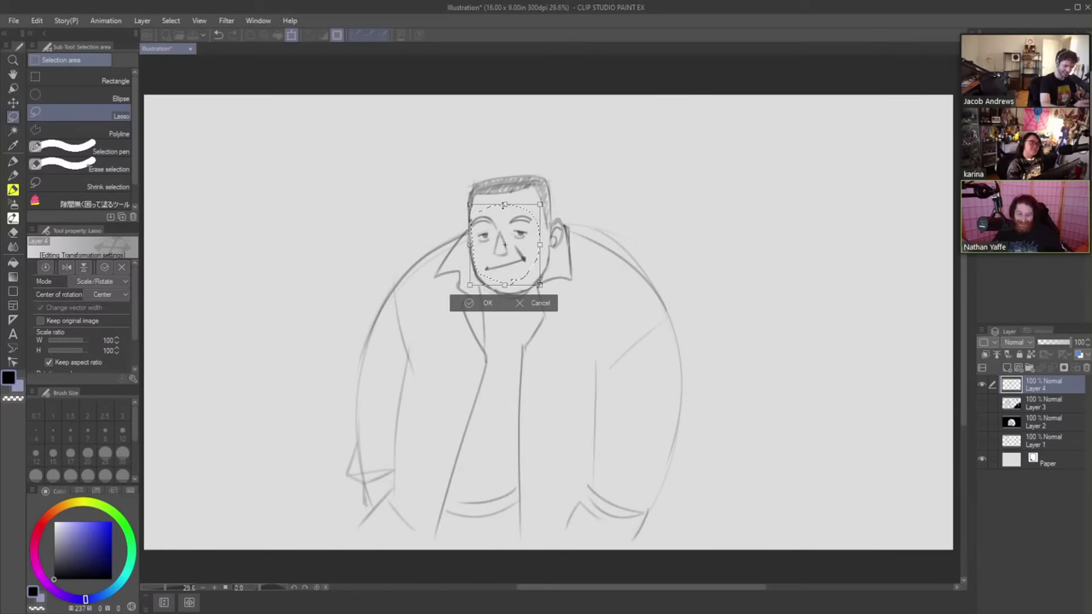
{"action": "left_click_drag", "start_coordinate": [504, 204], "coordinate": [526, 219]}
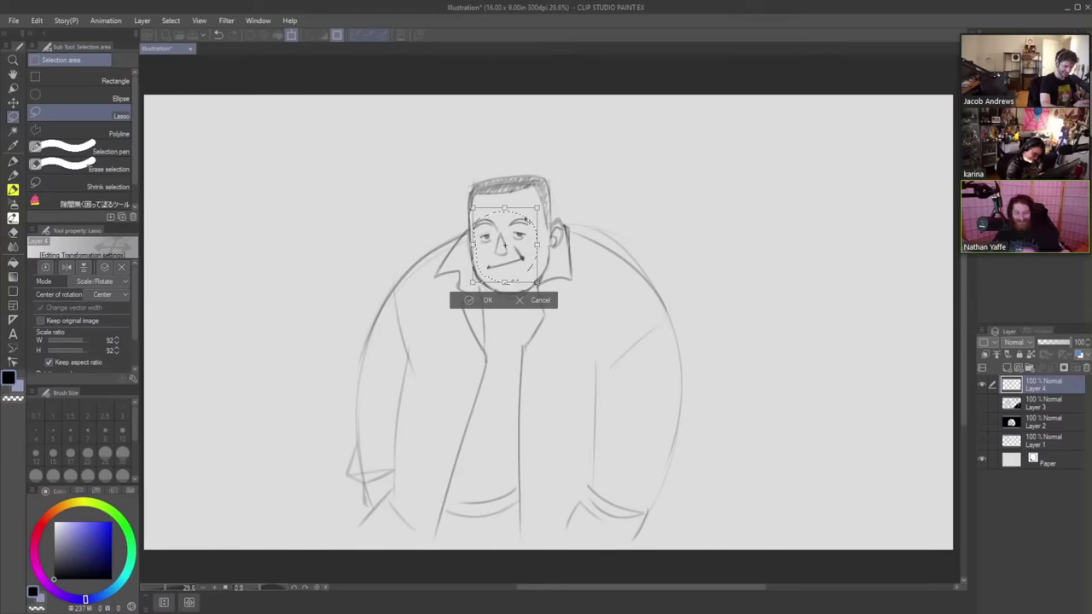
{"action": "left_click", "coordinate": [480, 300]}
{"action": "left_click", "coordinate": [409, 299]}
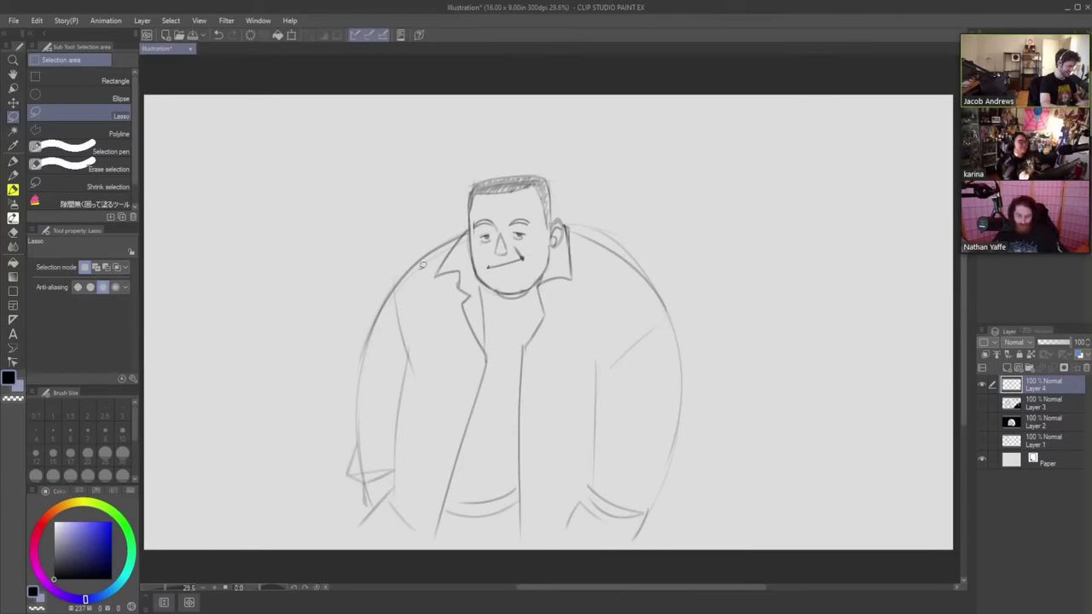
- Firm up the head outline opposite the ear and the shoulder line sloping down from the collar on the ear side
{"action": "key", "text": "r"}
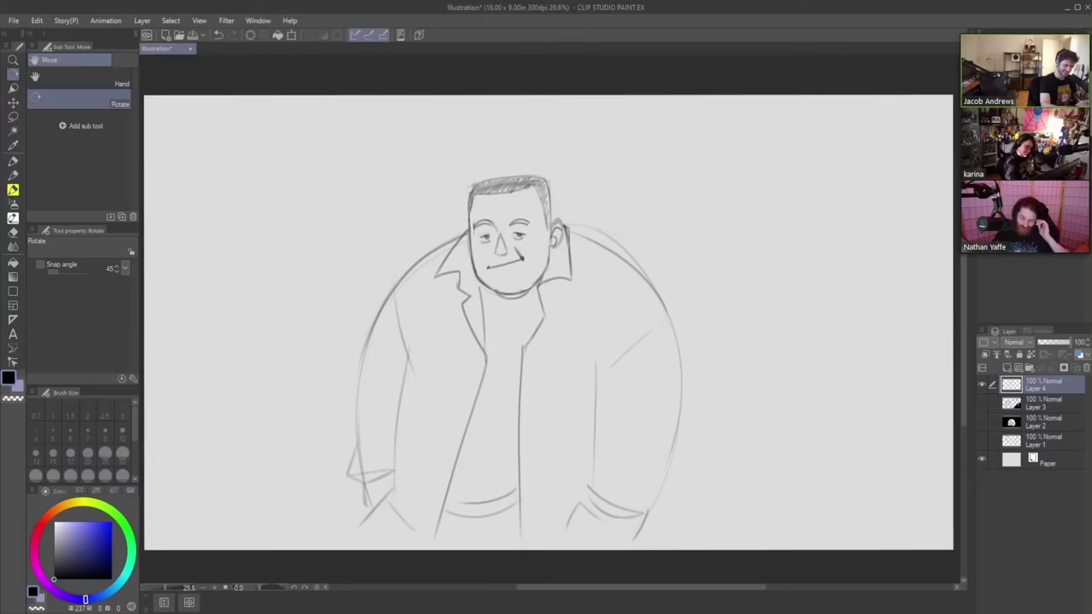
{"action": "key", "text": "e"}
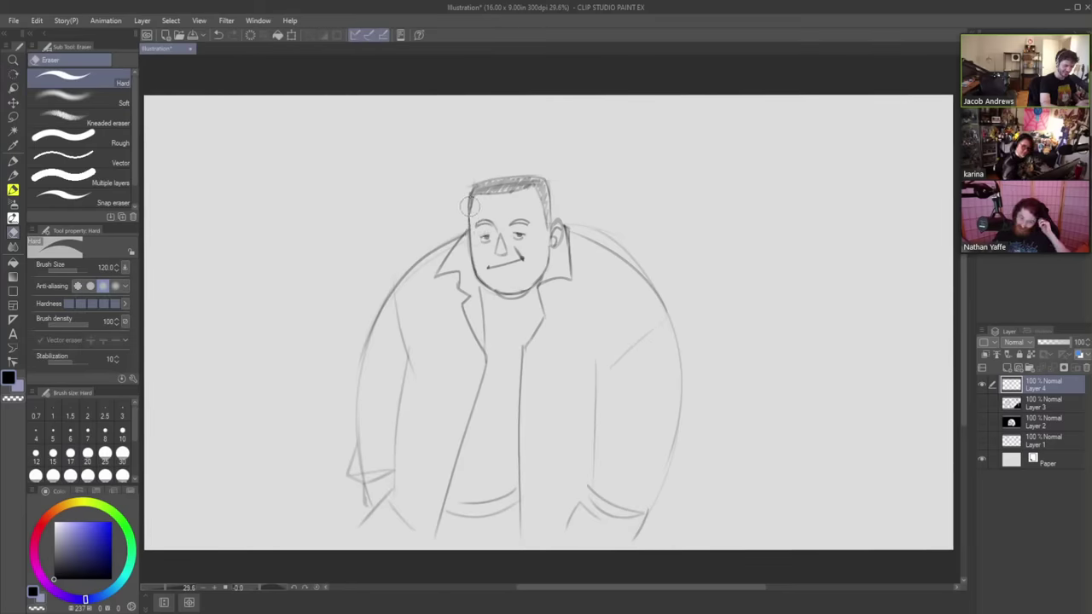
{"action": "key", "text": "b"}
{"action": "left_click_drag", "start_coordinate": [468, 195], "coordinate": [475, 259]}
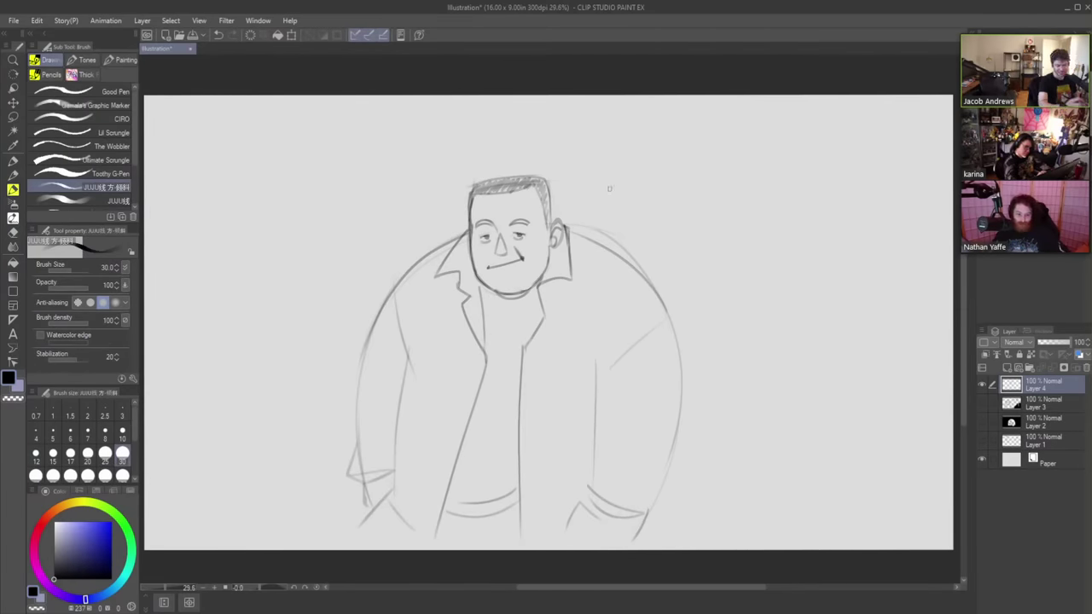
{"action": "left_click_drag", "start_coordinate": [568, 229], "coordinate": [645, 283]}
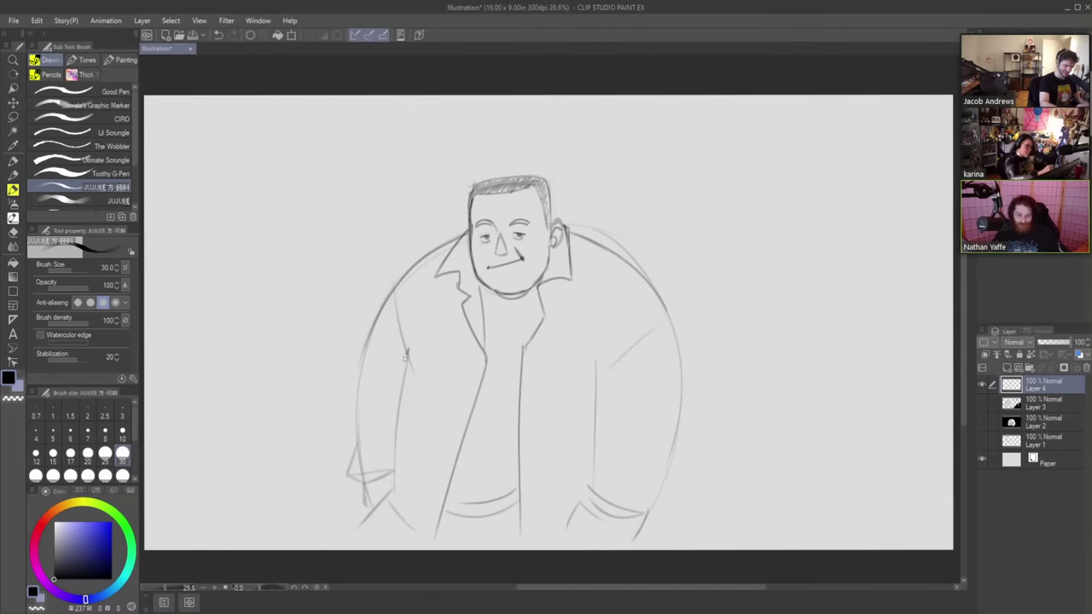
- Draw a flapped chest pocket on each side of the open jacket, level with the bottom of the lapels
{"action": "left_click_drag", "start_coordinate": [406, 351], "coordinate": [471, 377]}
{"action": "mouse_move", "coordinate": [414, 350]}
{"action": "left_mouse_down"}
{"action": "mouse_move", "coordinate": [472, 351]}
{"action": "mouse_move", "coordinate": [470, 377]}
{"action": "mouse_move", "coordinate": [459, 413]}
{"action": "mouse_move", "coordinate": [406, 417]}
{"action": "left_mouse_up"}
{"action": "key", "text": "ctrl+z"}
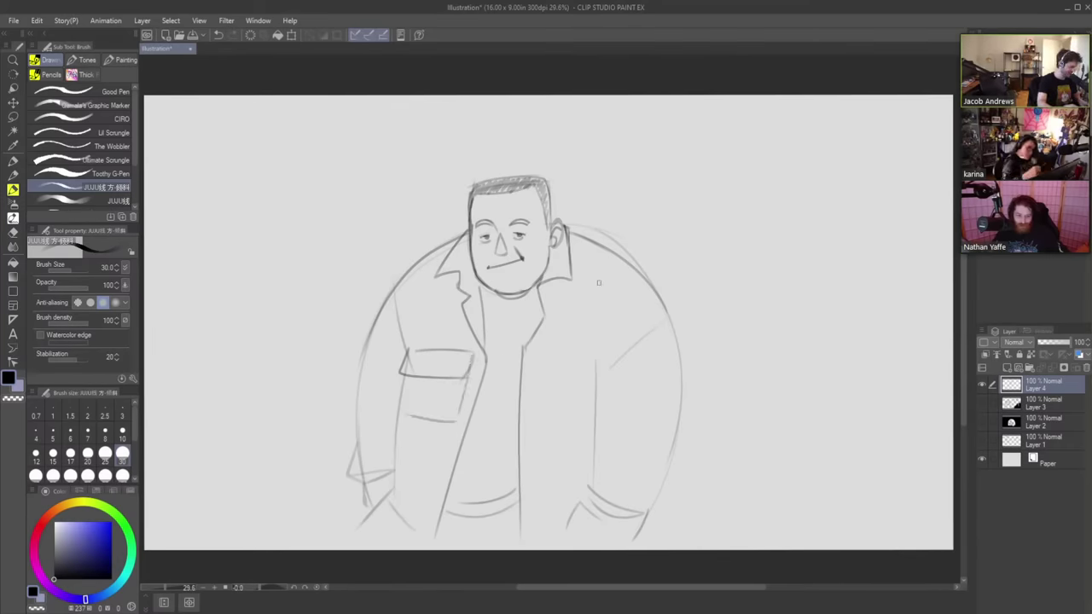
{"action": "mouse_move", "coordinate": [537, 352]}
{"action": "left_mouse_down"}
{"action": "mouse_move", "coordinate": [538, 377]}
{"action": "mouse_move", "coordinate": [600, 351]}
{"action": "left_mouse_up"}
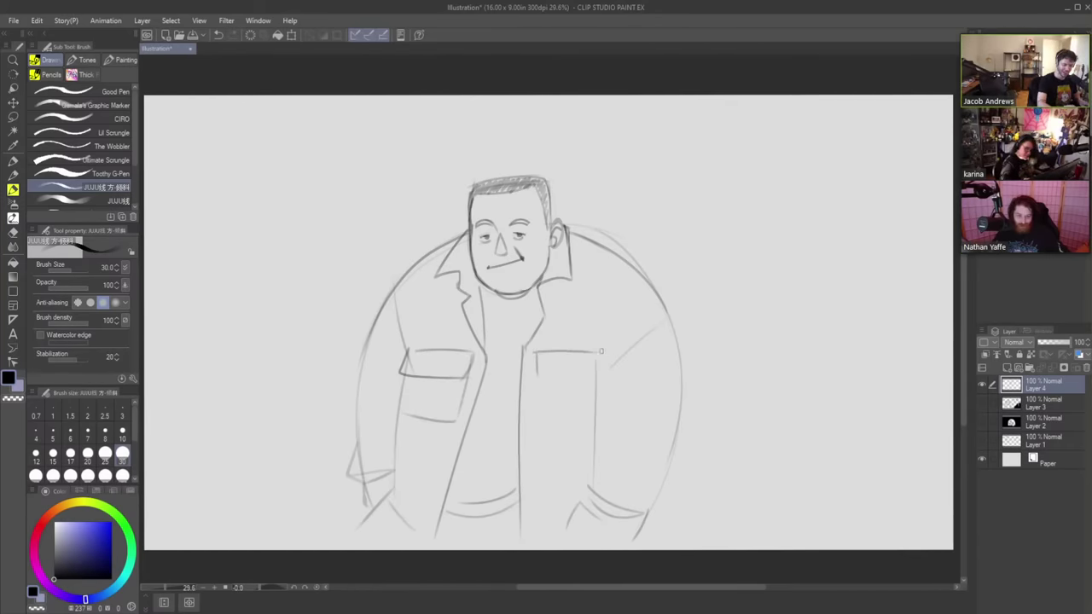
{"action": "mouse_move", "coordinate": [536, 378]}
{"action": "left_mouse_down"}
{"action": "mouse_move", "coordinate": [594, 377]}
{"action": "mouse_move", "coordinate": [539, 418]}
{"action": "mouse_move", "coordinate": [580, 430]}
{"action": "left_mouse_up"}
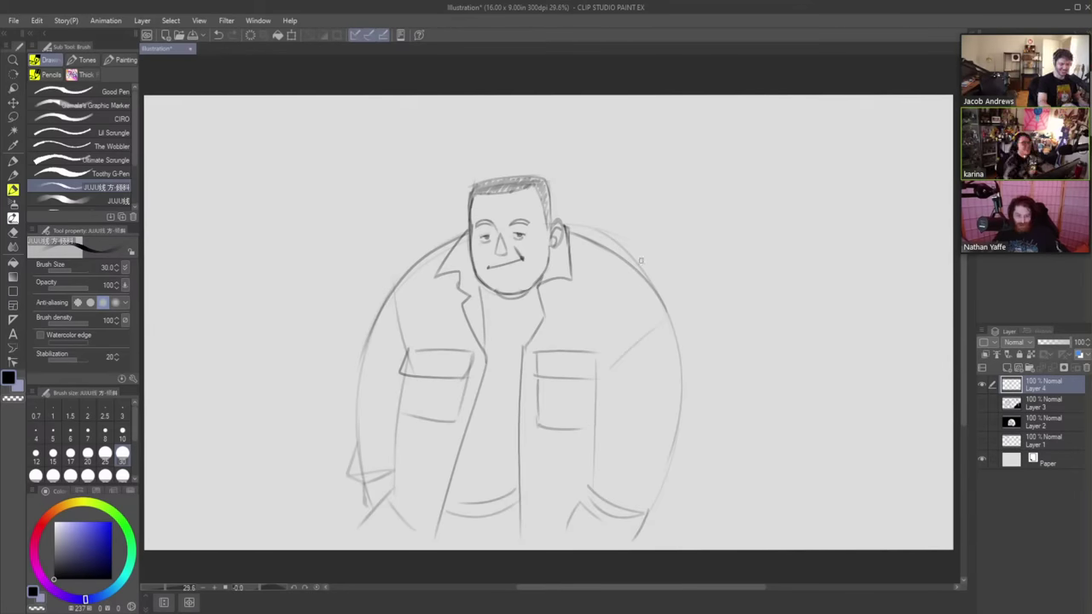
- Erase the stray guide lines outside the shoulder and draw a darker curved hem below the shirt's waistband
{"action": "key", "text": "e"}
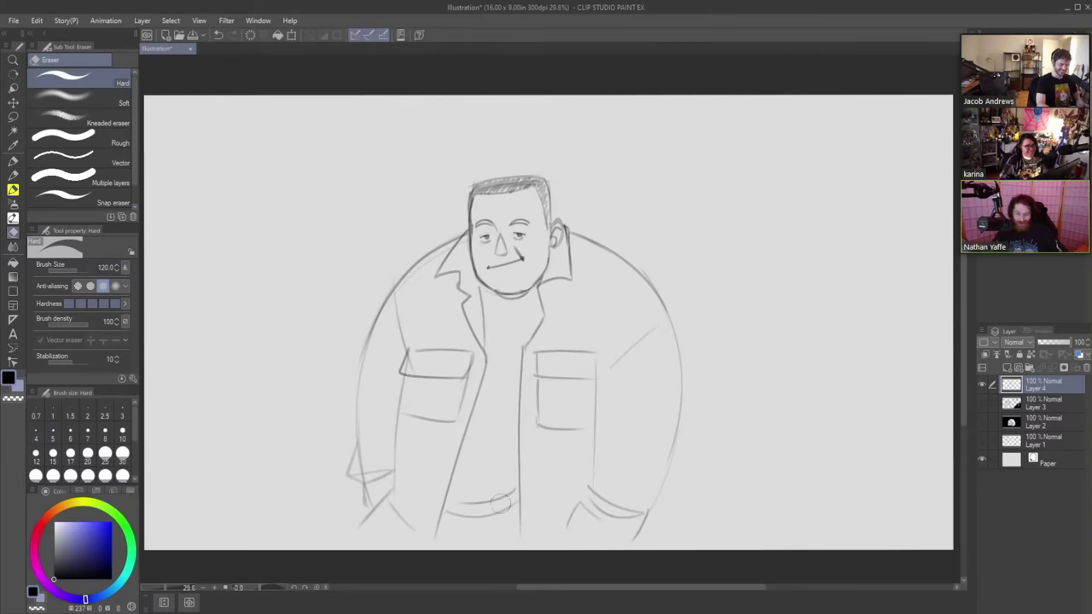
{"action": "key", "text": "b"}
{"action": "left_click_drag", "start_coordinate": [442, 515], "coordinate": [521, 528]}
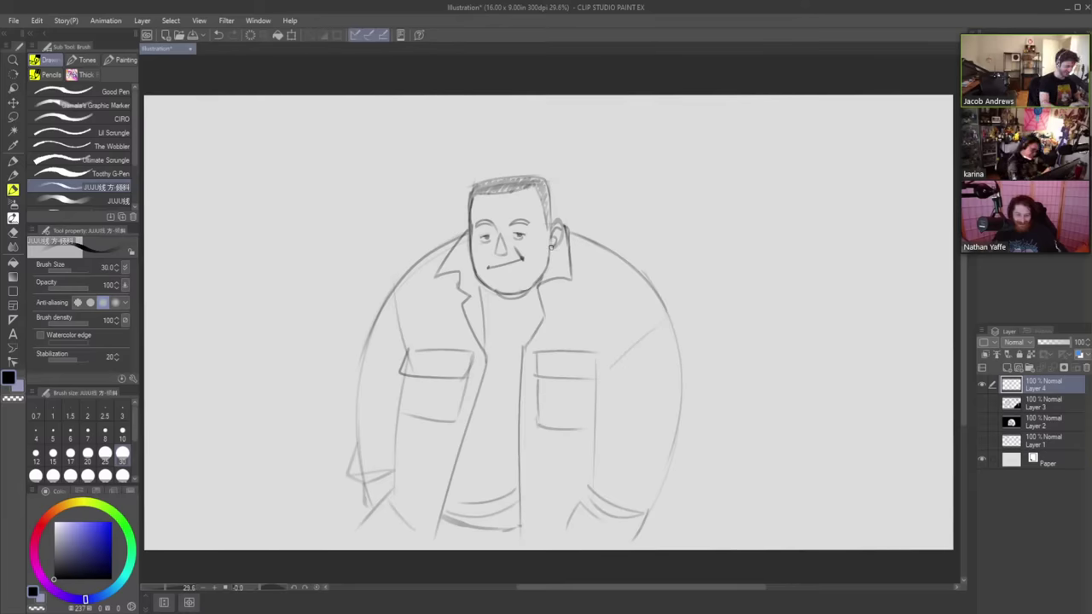
- Erase part of the heavy jaw line to lighten the contour around the chin
{"action": "key", "text": "e"}
{"action": "mouse_move", "coordinate": [493, 288]}
{"action": "left_mouse_down"}
{"action": "mouse_move", "coordinate": [519, 282]}
{"action": "mouse_move", "coordinate": [475, 277]}
{"action": "mouse_move", "coordinate": [512, 295]}
{"action": "mouse_move", "coordinate": [546, 266]}
{"action": "mouse_move", "coordinate": [552, 241]}
{"action": "left_mouse_up"}
{"action": "key", "text": "b"}
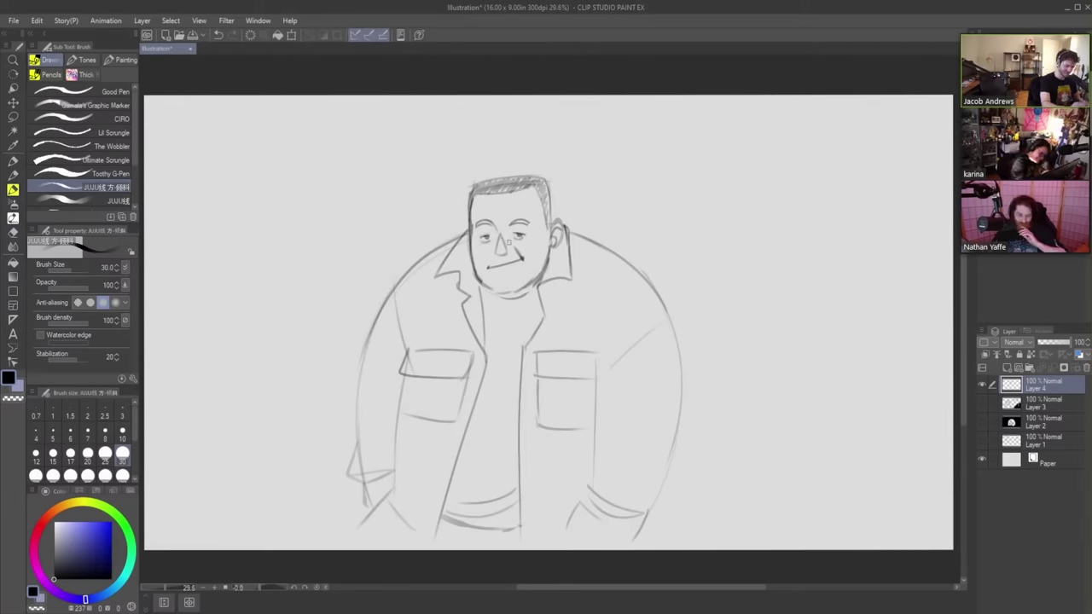
- Clean up the crease at the smirk's raised corner, add a short line under the mouth, and darken the ear's outline
{"action": "key", "text": "e"}
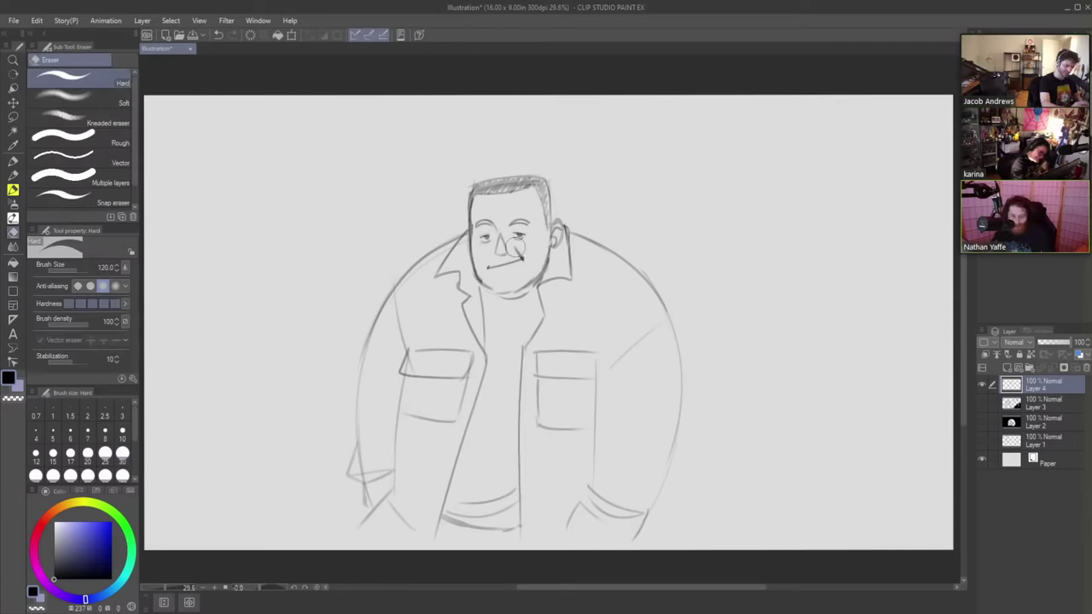
{"action": "key", "text": "p"}
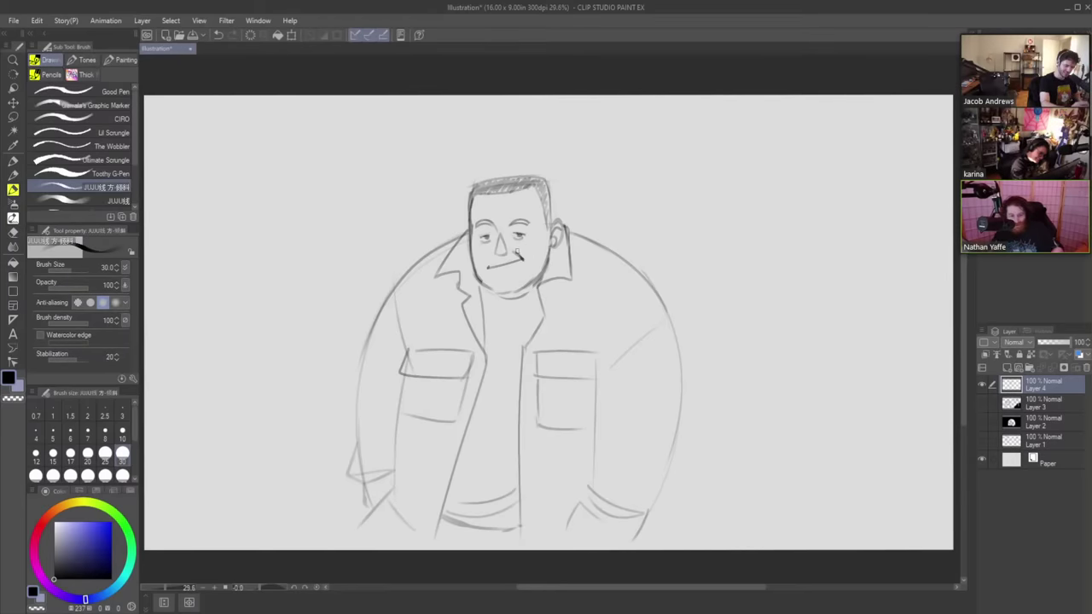
{"action": "key", "text": "e"}
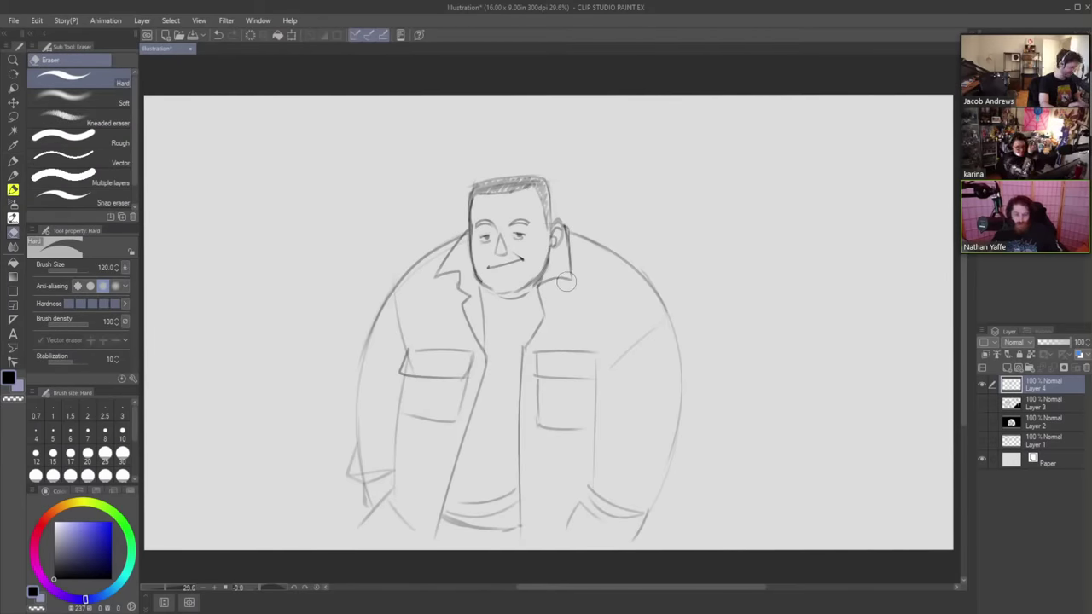
{"action": "key", "text": "b"}
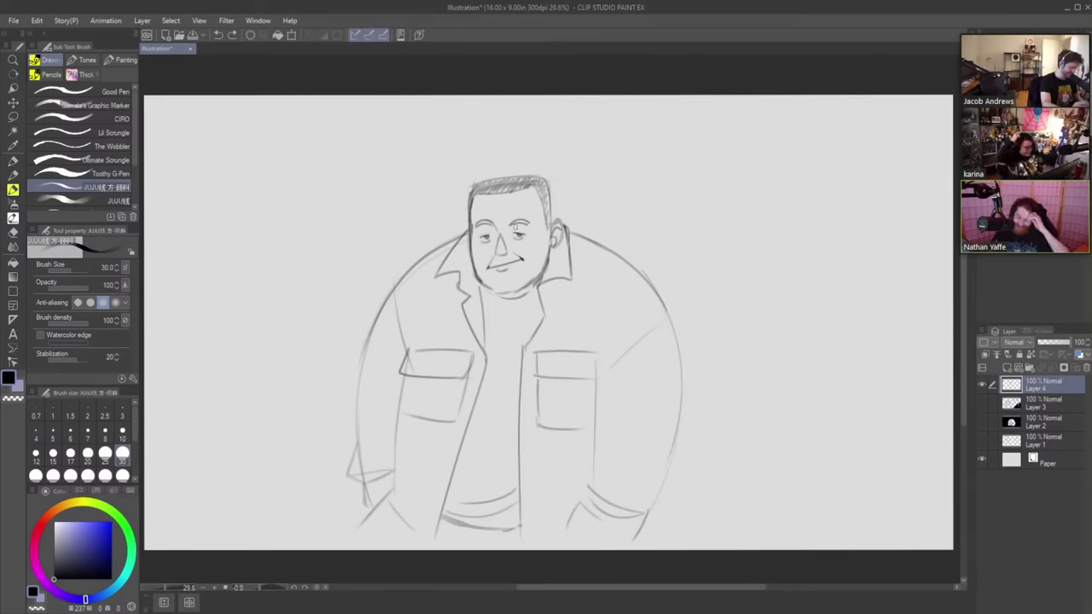
{"action": "mouse_move", "coordinate": [515, 232]}
{"action": "left_mouse_down"}
{"action": "mouse_move", "coordinate": [529, 231]}
{"action": "mouse_move", "coordinate": [493, 231]}
{"action": "mouse_move", "coordinate": [563, 232]}
{"action": "mouse_move", "coordinate": [553, 248]}
{"action": "left_mouse_up"}
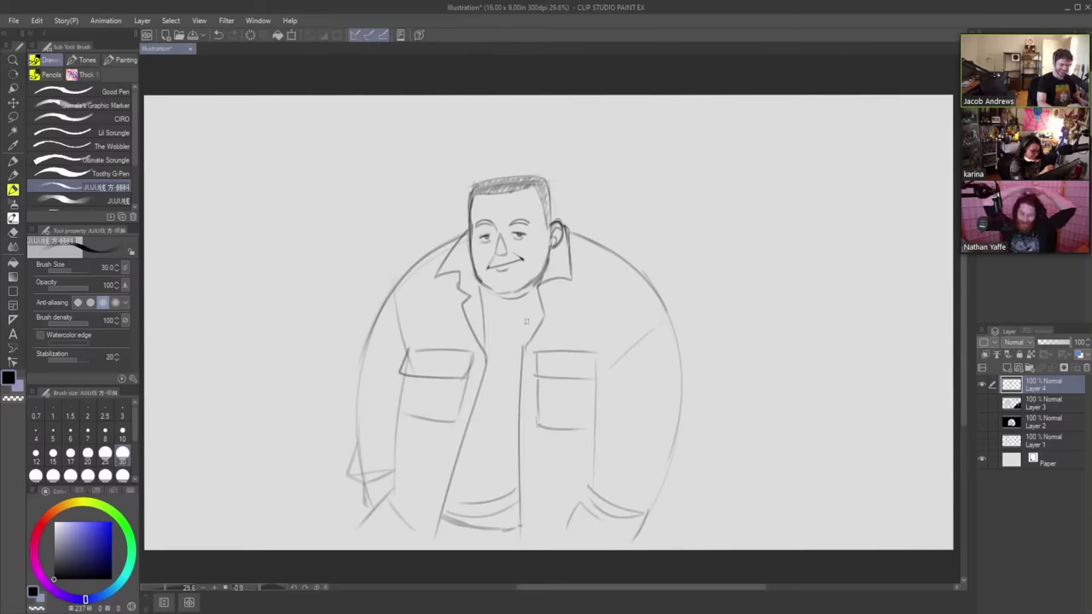
- Add the neck line inside the open collar, sketch the hands, and extend the jacket's front edges to the canvas bottom
{"action": "left_click_drag", "start_coordinate": [535, 288], "coordinate": [523, 341]}
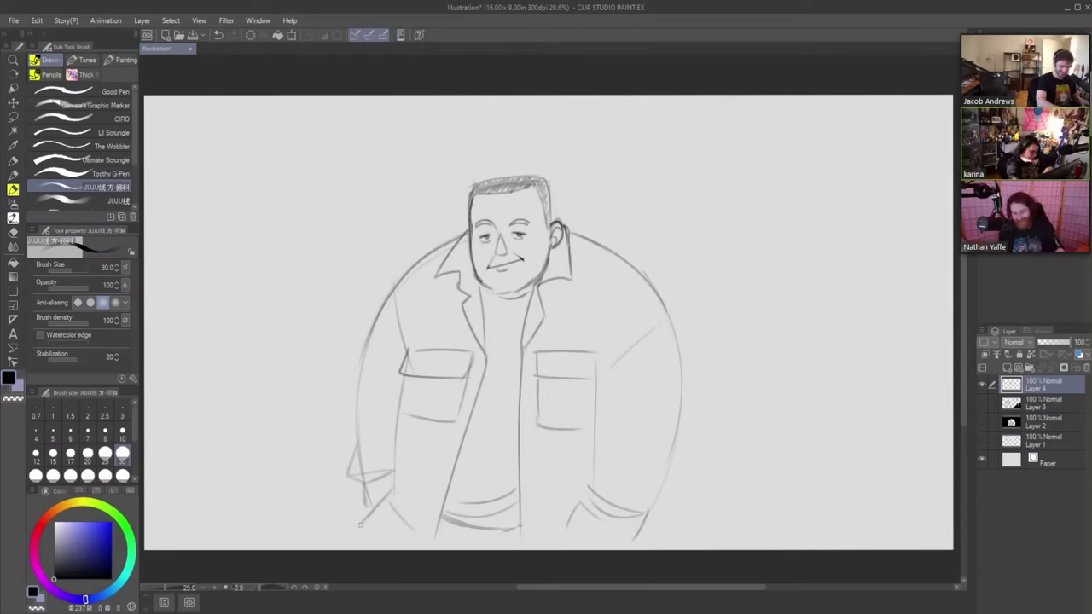
{"action": "mouse_move", "coordinate": [359, 525]}
{"action": "left_mouse_down"}
{"action": "mouse_move", "coordinate": [379, 557]}
{"action": "mouse_move", "coordinate": [379, 546]}
{"action": "mouse_move", "coordinate": [471, 511]}
{"action": "mouse_move", "coordinate": [432, 550]}
{"action": "left_mouse_up"}
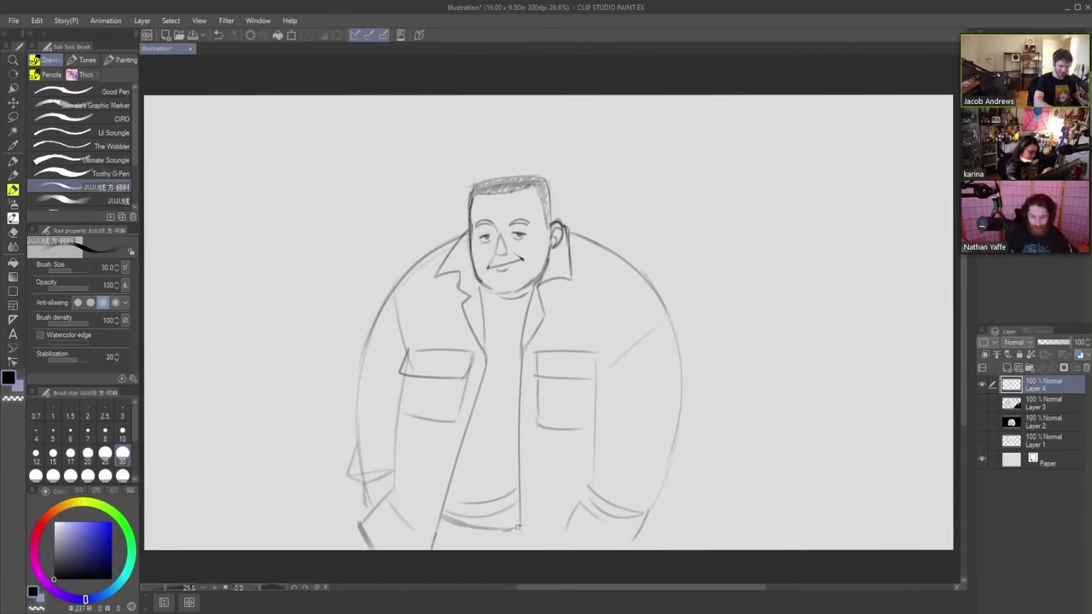
{"action": "mouse_move", "coordinate": [518, 526]}
{"action": "left_mouse_down"}
{"action": "mouse_move", "coordinate": [519, 549]}
{"action": "mouse_move", "coordinate": [573, 536]}
{"action": "mouse_move", "coordinate": [575, 545]}
{"action": "left_mouse_up"}
{"action": "key", "text": "ctrl+z"}
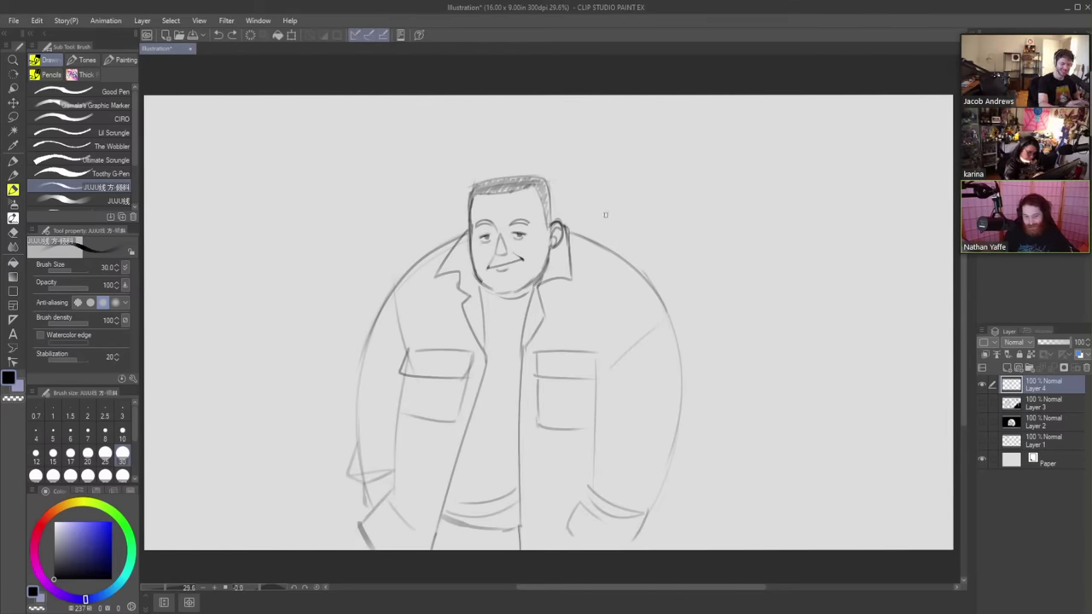
- Draw a small oval head above the man's shoulder opposite the ear, with dot eyes, a slanted smirk and a spiky topknot
{"action": "left_click_drag", "start_coordinate": [416, 224], "coordinate": [380, 186]}
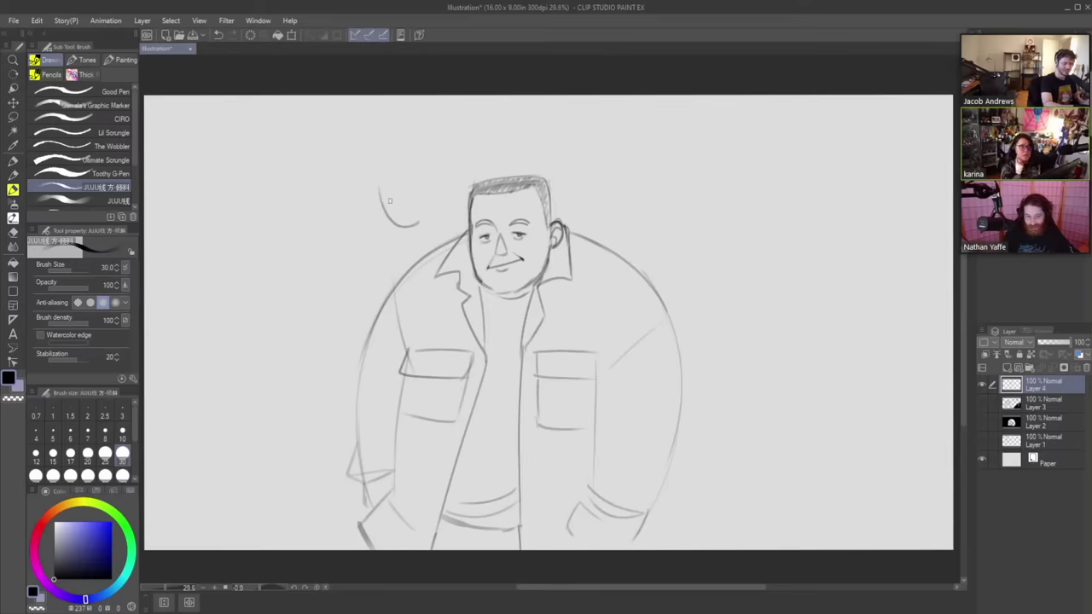
{"action": "mouse_move", "coordinate": [404, 224]}
{"action": "left_mouse_down"}
{"action": "mouse_move", "coordinate": [380, 172]}
{"action": "mouse_move", "coordinate": [414, 160]}
{"action": "mouse_move", "coordinate": [429, 188]}
{"action": "mouse_move", "coordinate": [423, 177]}
{"action": "mouse_move", "coordinate": [423, 220]}
{"action": "mouse_move", "coordinate": [424, 177]}
{"action": "left_mouse_up"}
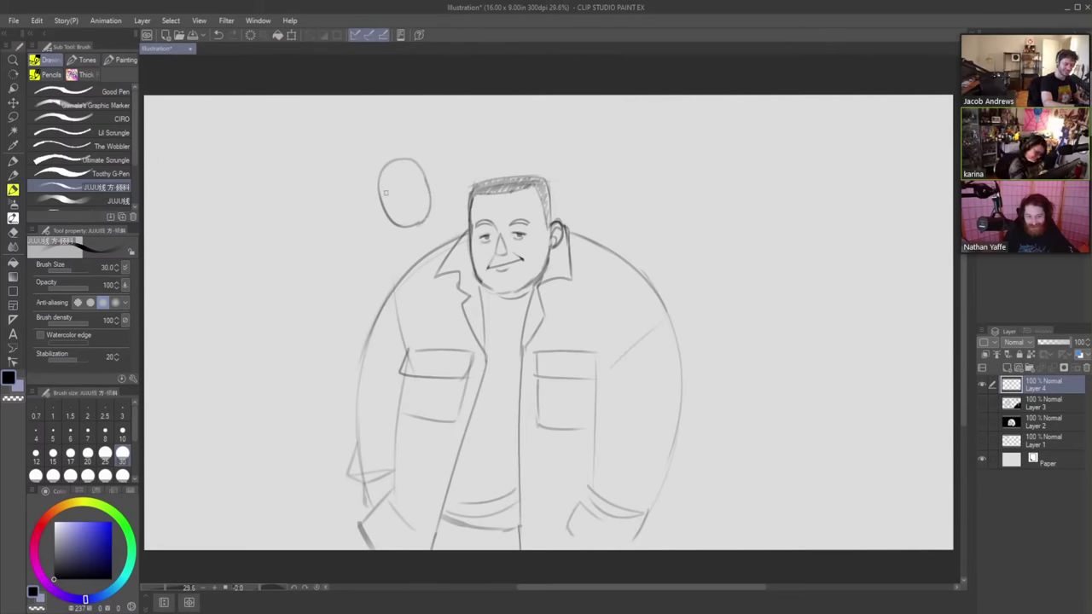
{"action": "mouse_move", "coordinate": [385, 193]}
{"action": "left_mouse_down"}
{"action": "mouse_move", "coordinate": [415, 181]}
{"action": "mouse_move", "coordinate": [409, 190]}
{"action": "left_mouse_up"}
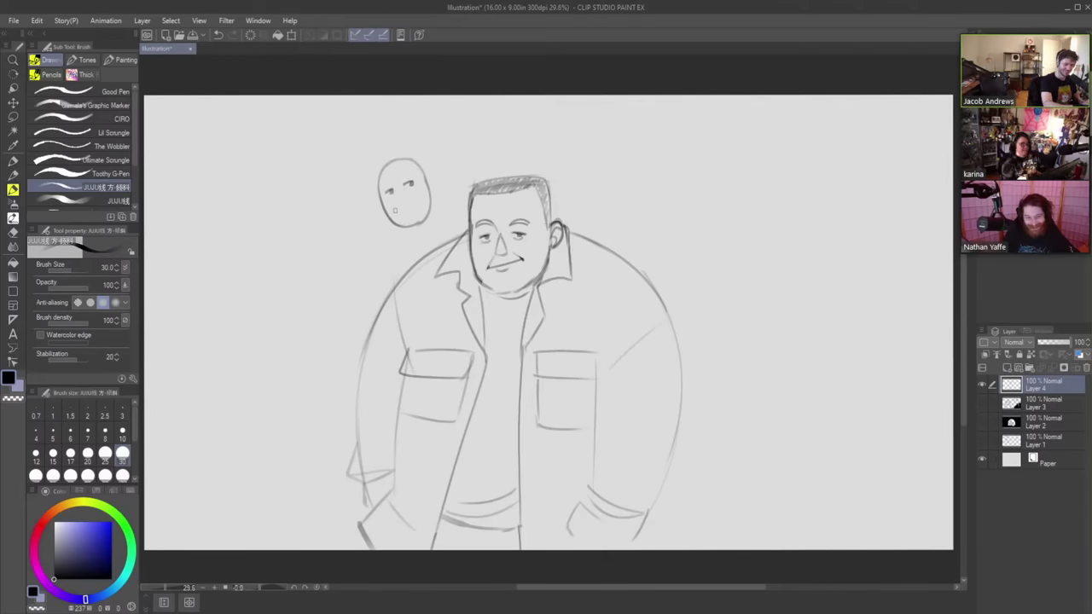
{"action": "left_click_drag", "start_coordinate": [395, 212], "coordinate": [416, 199]}
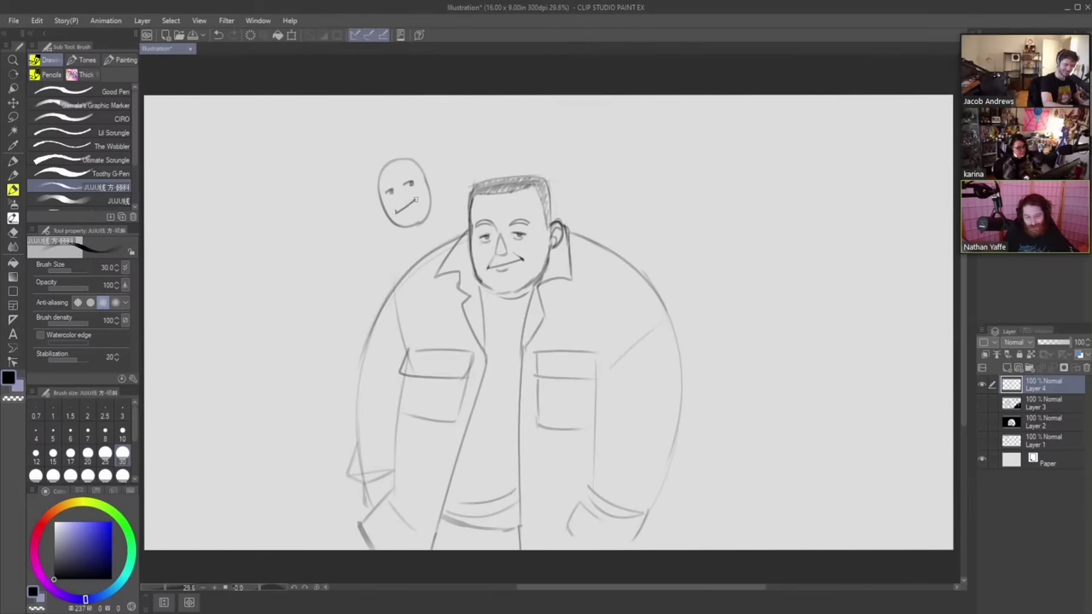
{"action": "mouse_move", "coordinate": [389, 162]}
{"action": "left_mouse_down"}
{"action": "mouse_move", "coordinate": [376, 161]}
{"action": "mouse_move", "coordinate": [403, 137]}
{"action": "mouse_move", "coordinate": [406, 157]}
{"action": "left_mouse_up"}
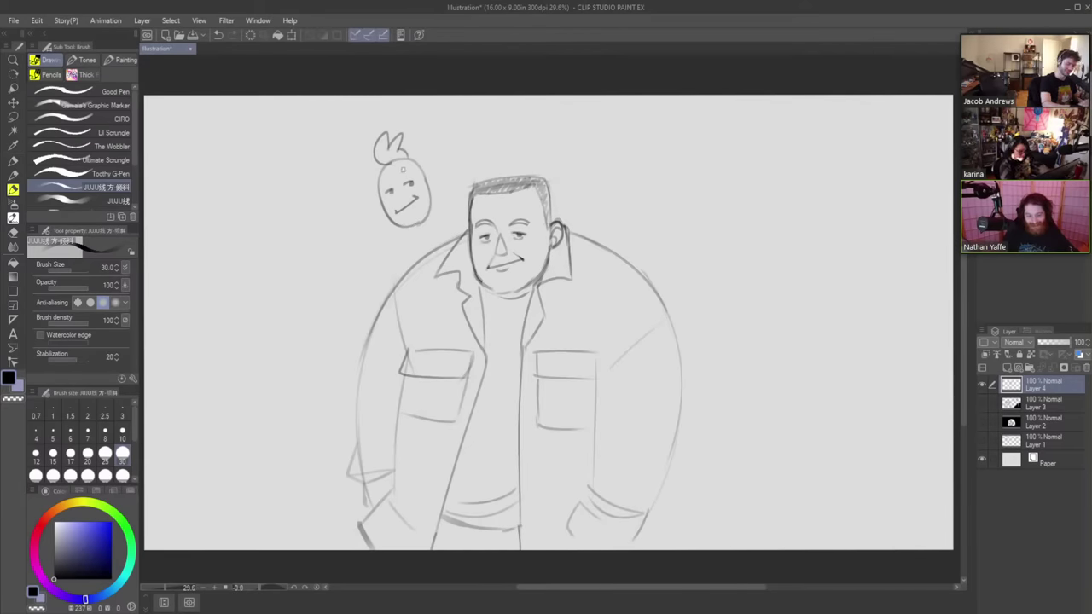
- Sketch the small figure's rounded shoulders and arm behind the big man's shoulder
{"action": "left_click_drag", "start_coordinate": [386, 217], "coordinate": [381, 277]}
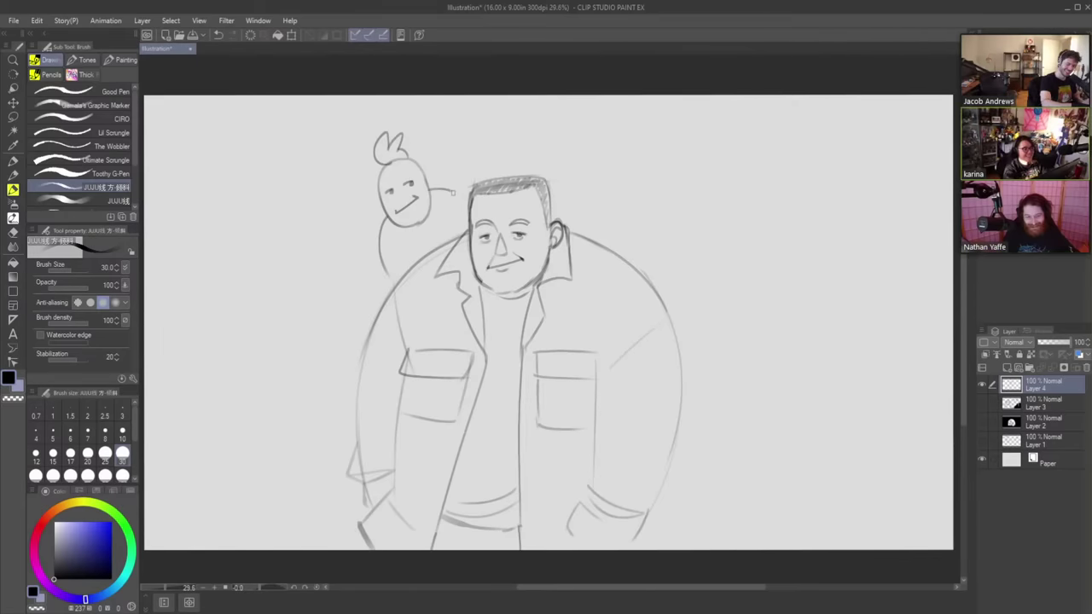
{"action": "left_click_drag", "start_coordinate": [428, 190], "coordinate": [462, 192]}
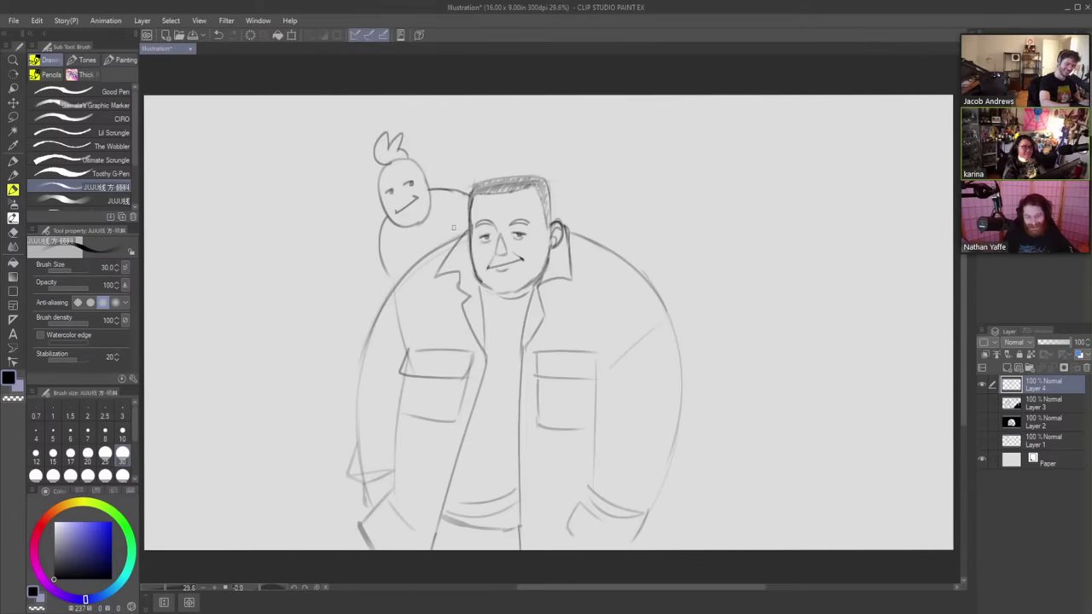
{"action": "left_click_drag", "start_coordinate": [384, 226], "coordinate": [409, 267]}
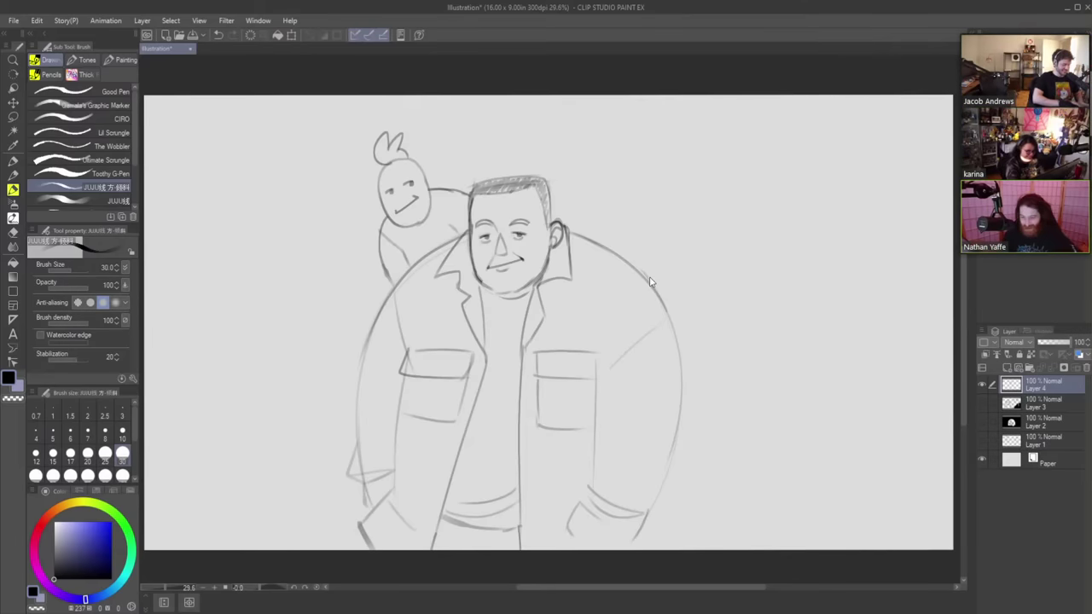
- Stop sharing the screen in the Zoom meeting
{"action": "mouse_move", "coordinate": [633, 39]}
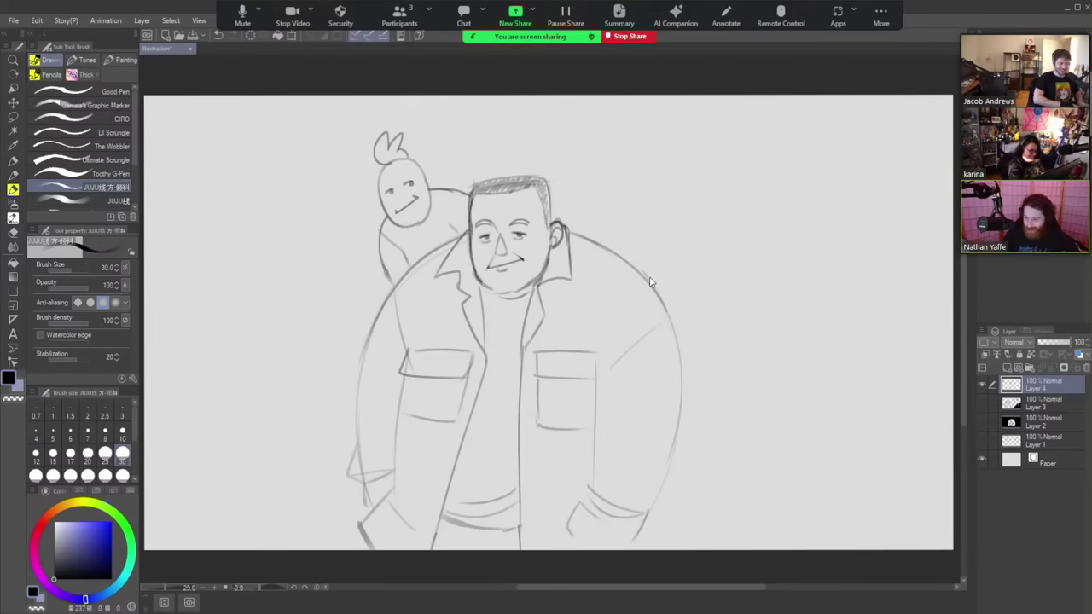
{"action": "left_click", "coordinate": [634, 37]}
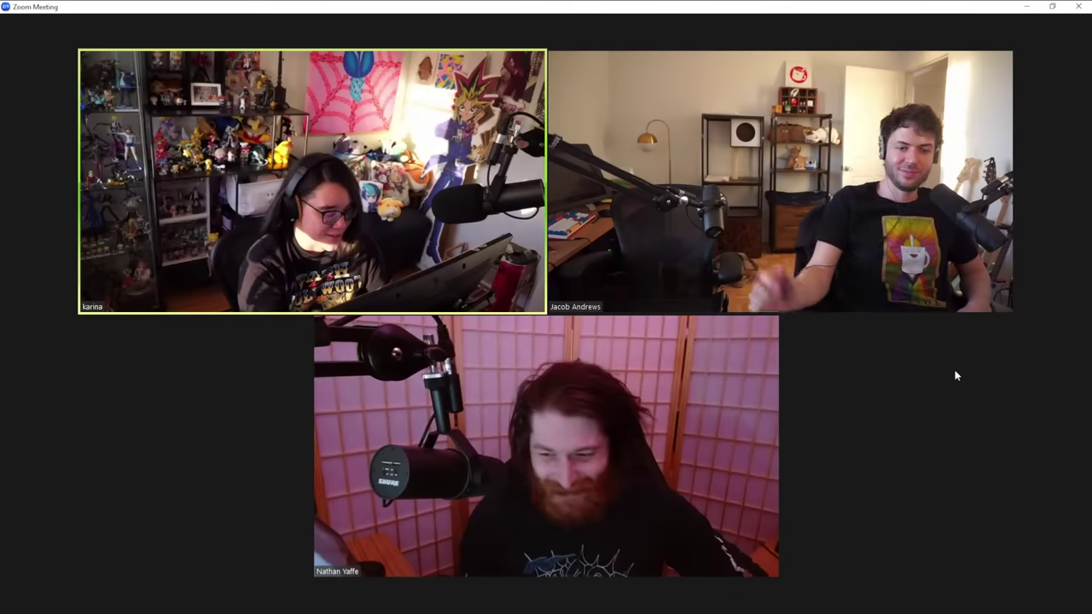
{"action": "mouse_move", "coordinate": [880, 383]}
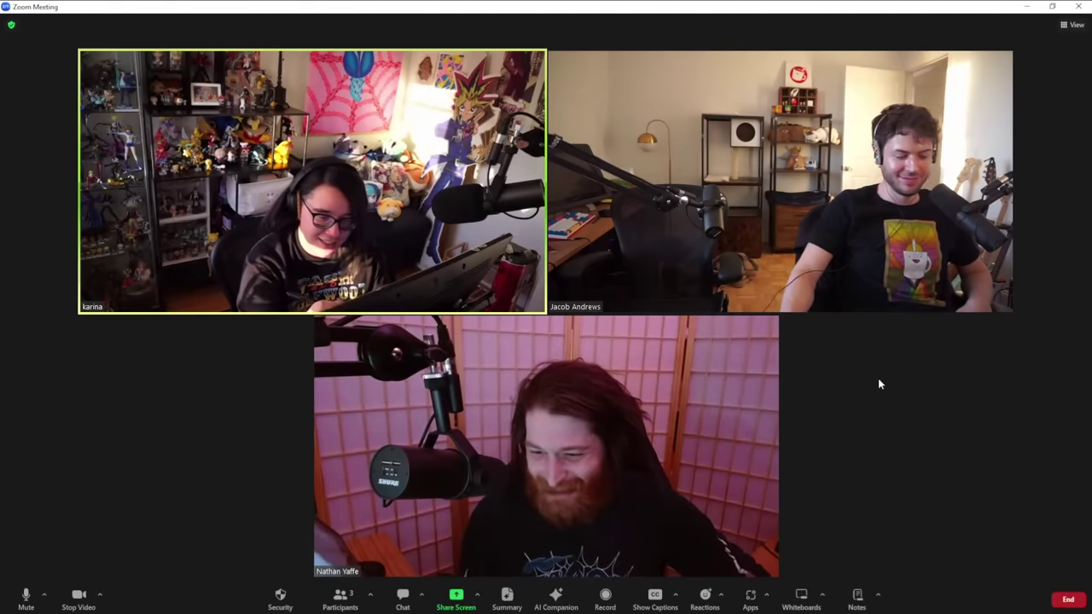